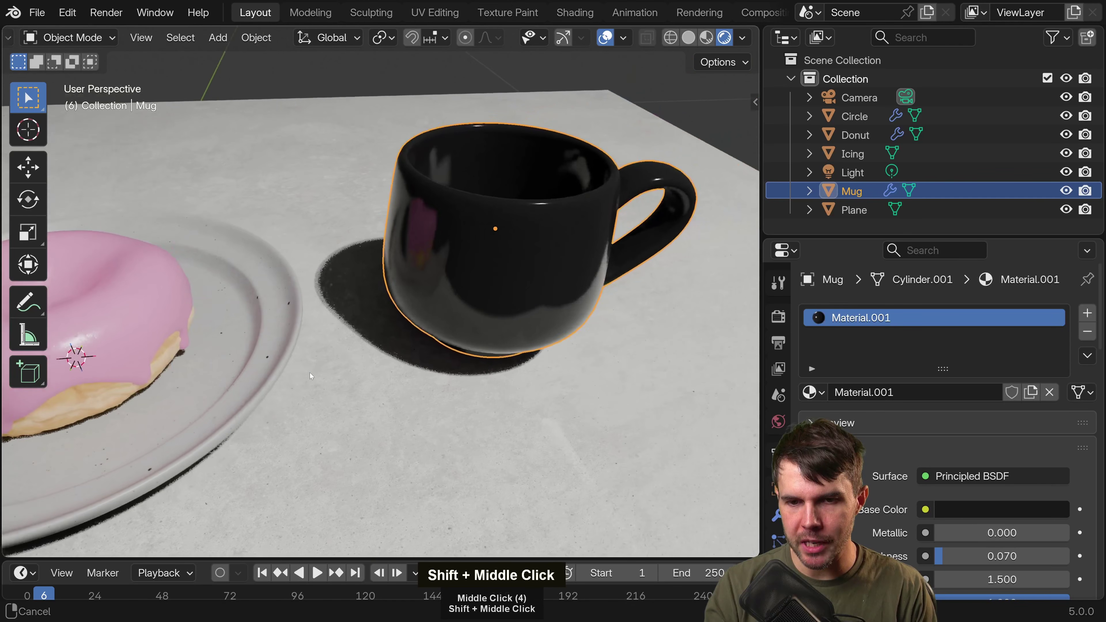
# Search the Poliigon asset library for "donut5".
pyautogui.moveTo(367, 331)
pyautogui.mouseDown(button='middle')
pyautogui.moveTo(394, 332)
pyautogui.moveTo(373, 336)
pyautogui.moveTo(377, 319)
pyautogui.mouseUp(button='middle')
pyautogui.scroll(2, 384, 308)
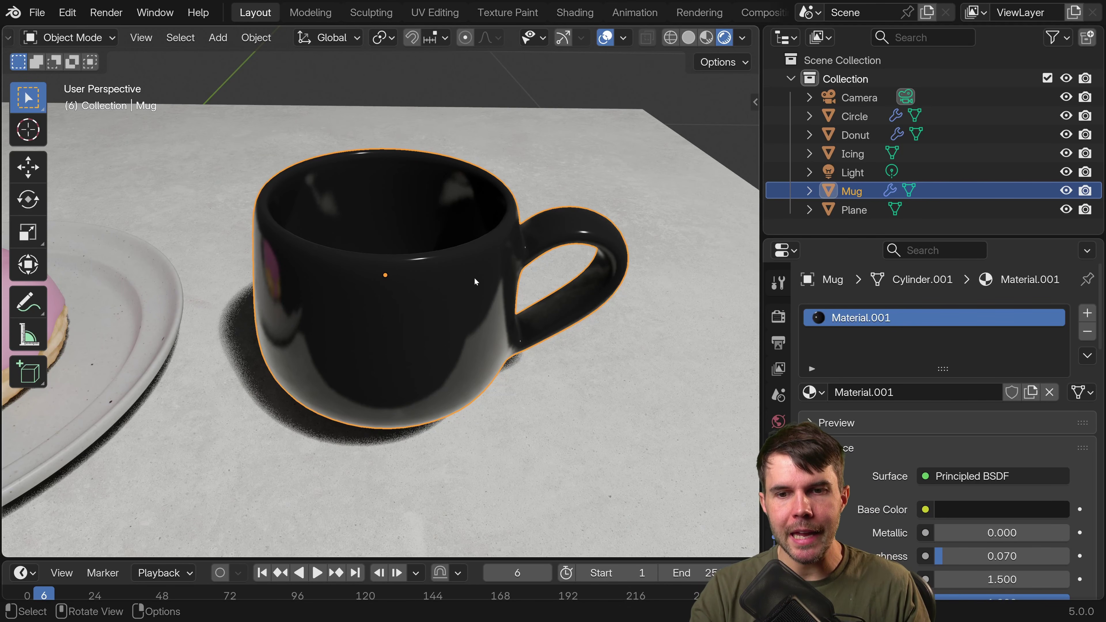
pyautogui.press('n')
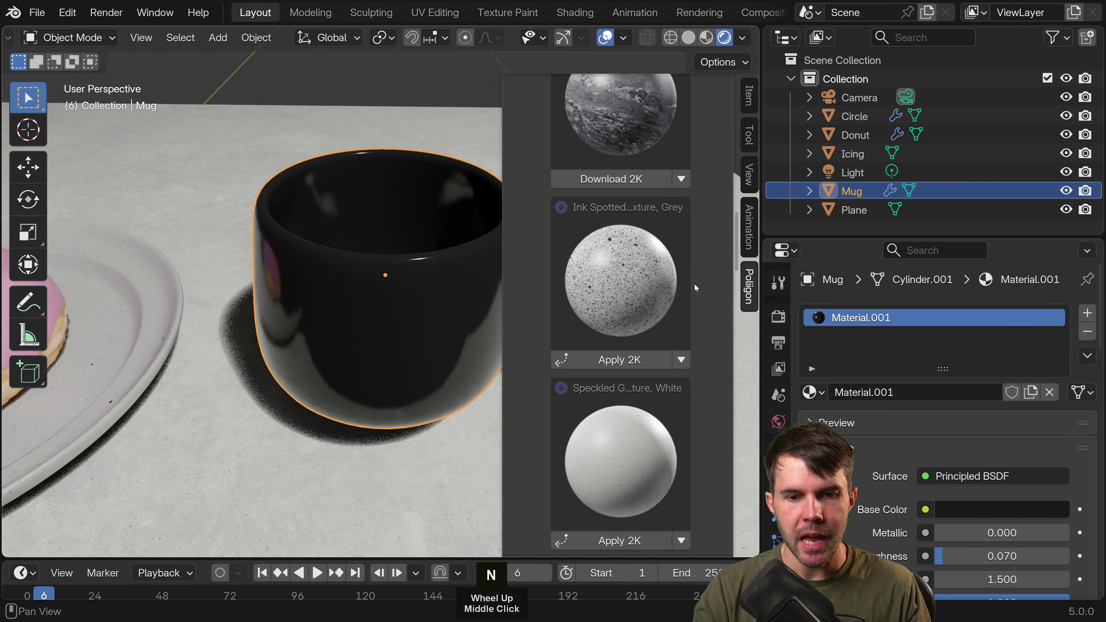
pyautogui.scroll(15, 675, 335)
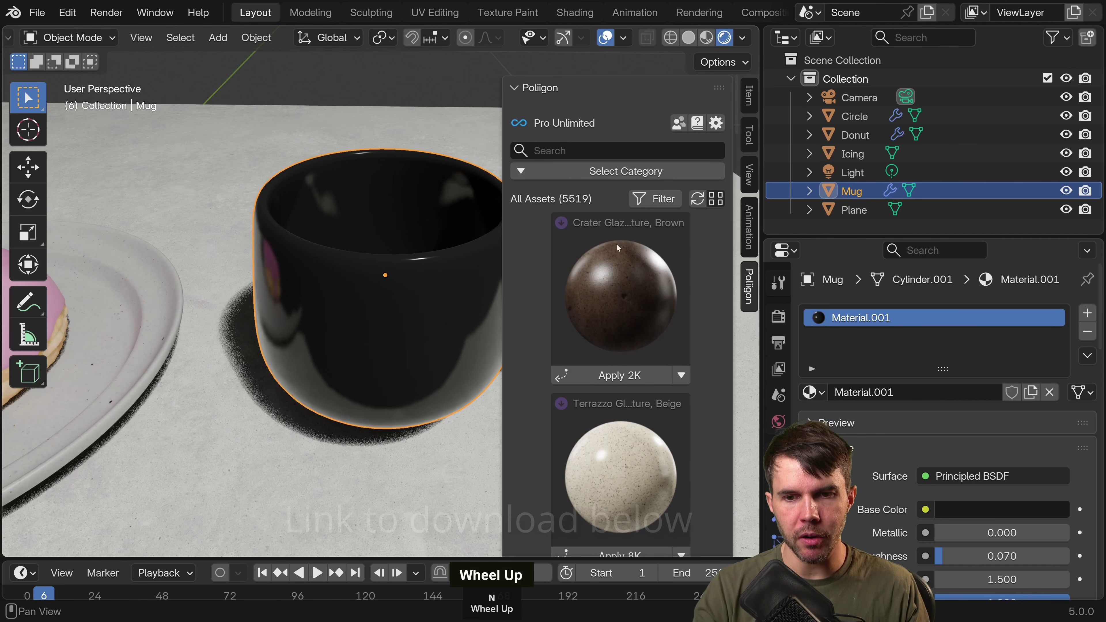
pyautogui.keyDown('shift'); pyautogui.moveTo(382, 238); pyautogui.dragTo(317, 233, button='middle'); pyautogui.keyUp('shift')
pyautogui.click(618, 150)
pyautogui.write('d')
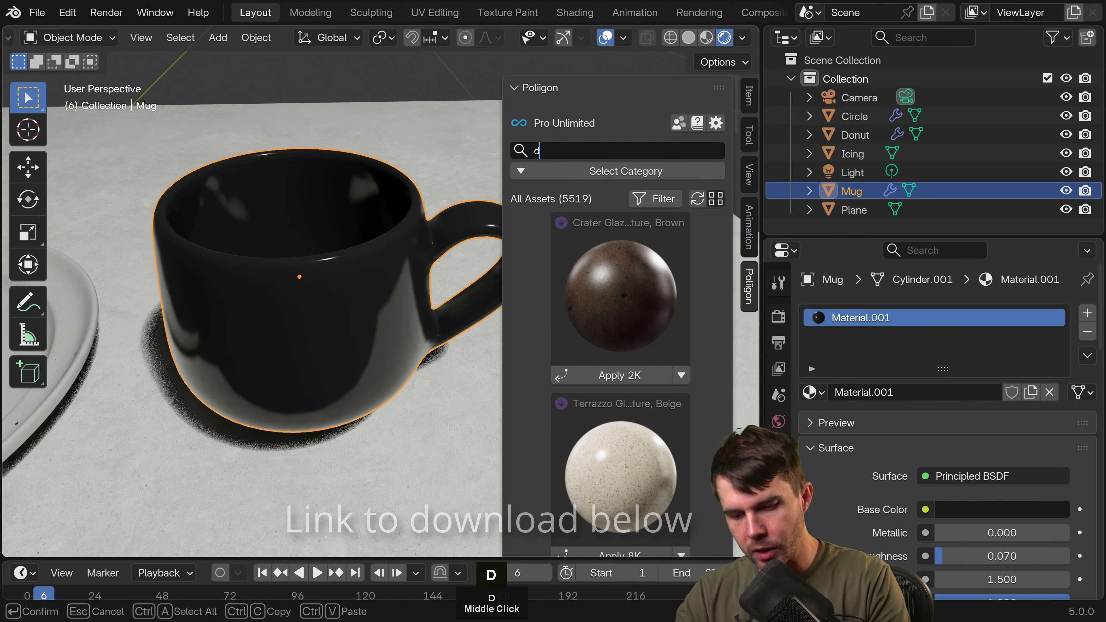
pyautogui.write('onut')
pyautogui.press('BackSpace')
pyautogui.write('5')
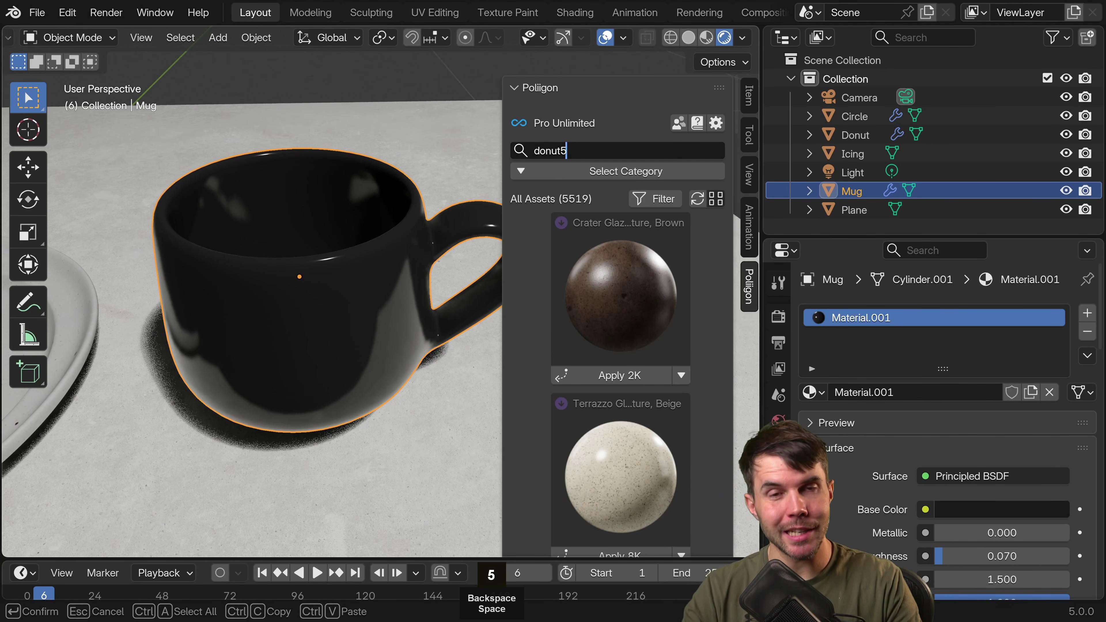
pyautogui.press('Return')
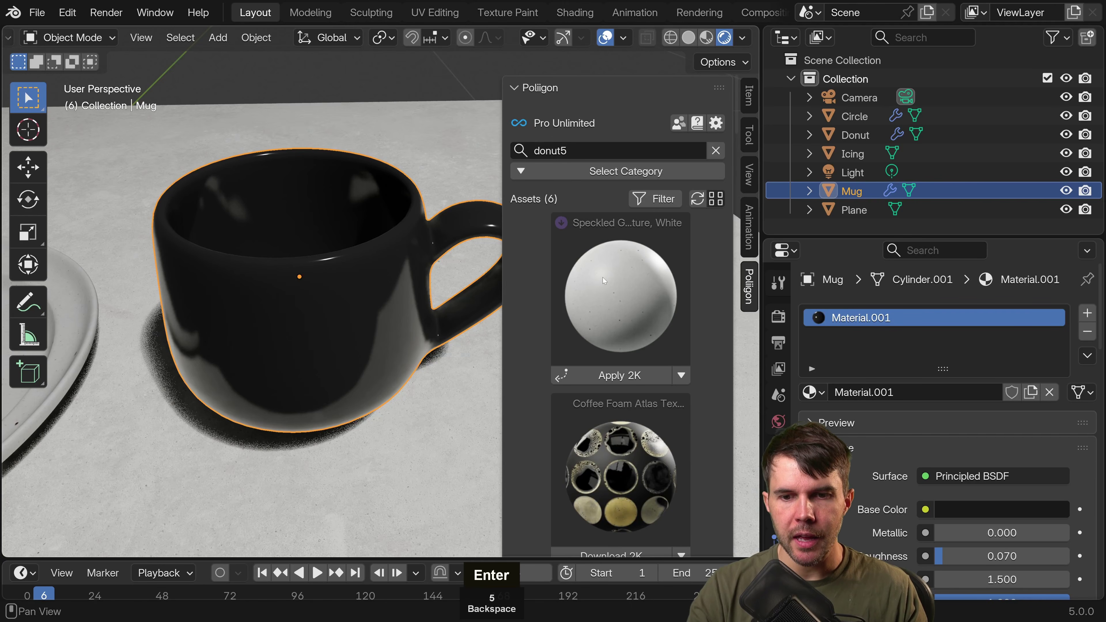
# Apply the 4K Rustic Gold pottery texture from the Poliigon results to the mug and hide the asset sidebar.
pyautogui.scroll(-10, 614, 288)
pyautogui.scroll(-5, 614, 288)
pyautogui.scroll(3, 614, 288)
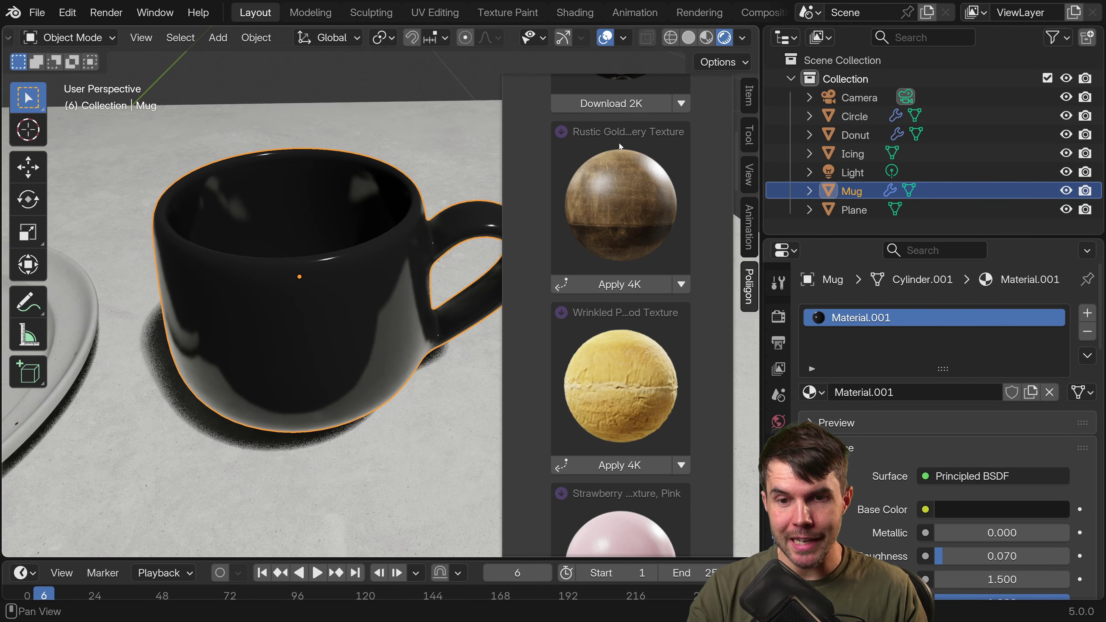
pyautogui.moveTo(296, 268); pyautogui.dragTo(296, 284, button='middle')
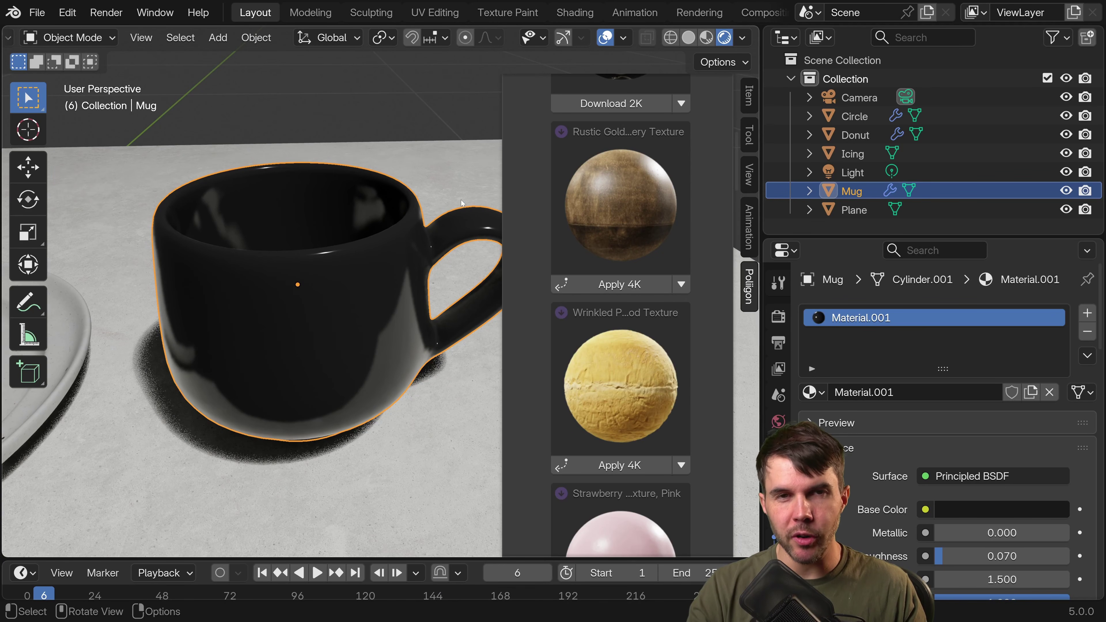
pyautogui.scroll(2, 621, 446)
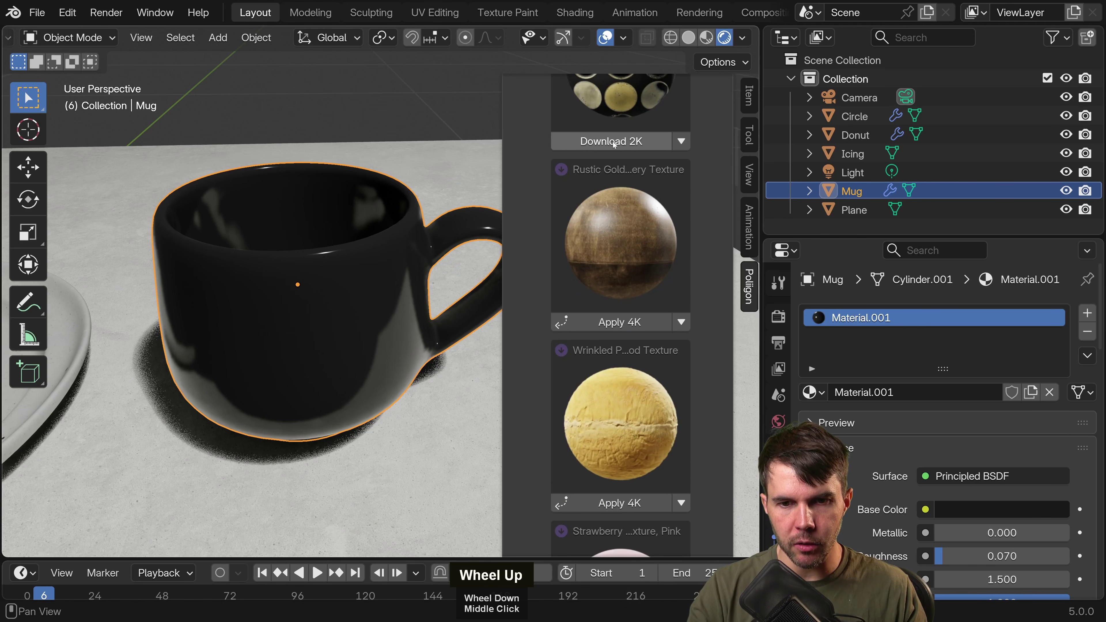
pyautogui.scroll(1, 624, 150)
pyautogui.scroll(-2, 640, 300)
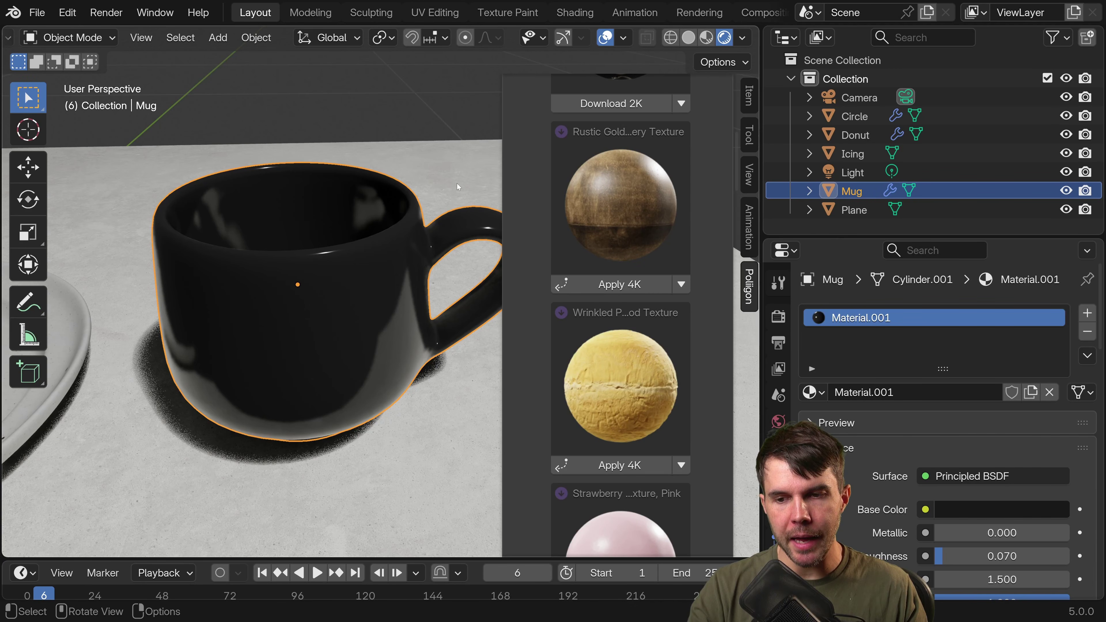
pyautogui.click(413, 101)
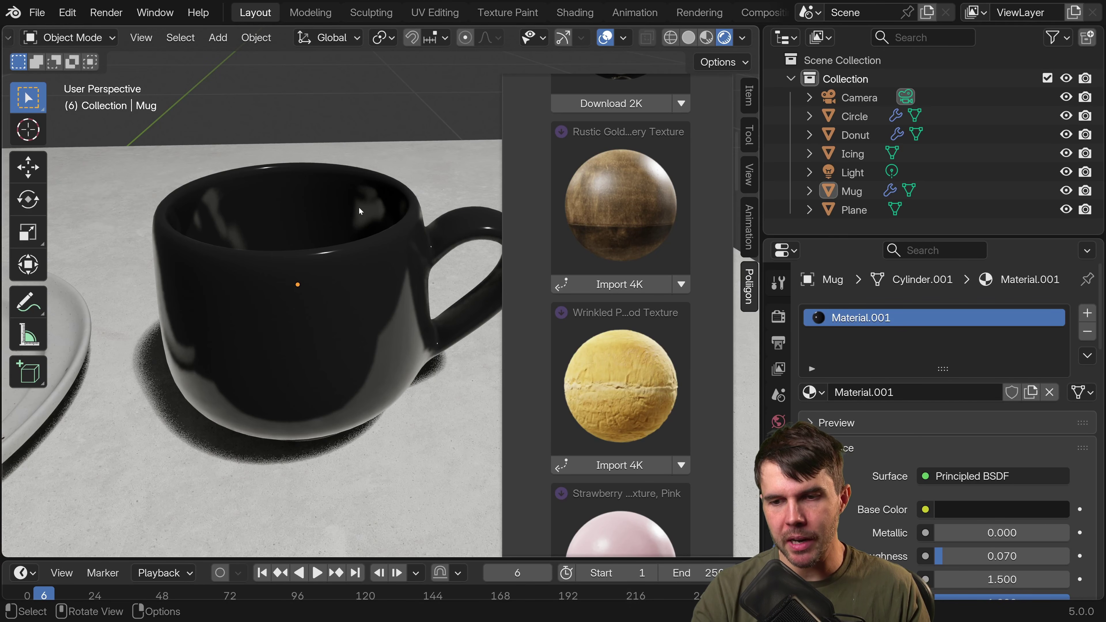
pyautogui.click(300, 279)
pyautogui.click(610, 286)
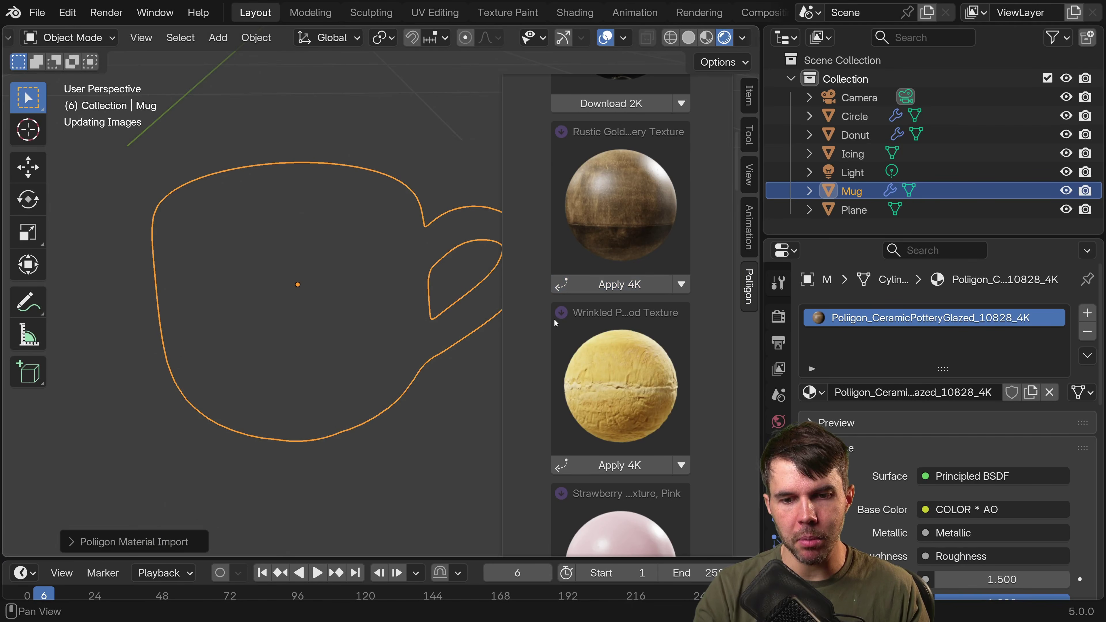
pyautogui.press('n')
# Inspect the pottery texture on the mug's outside, handle, rim and interior.
pyautogui.moveTo(431, 292); pyautogui.dragTo(565, 188, button='middle')
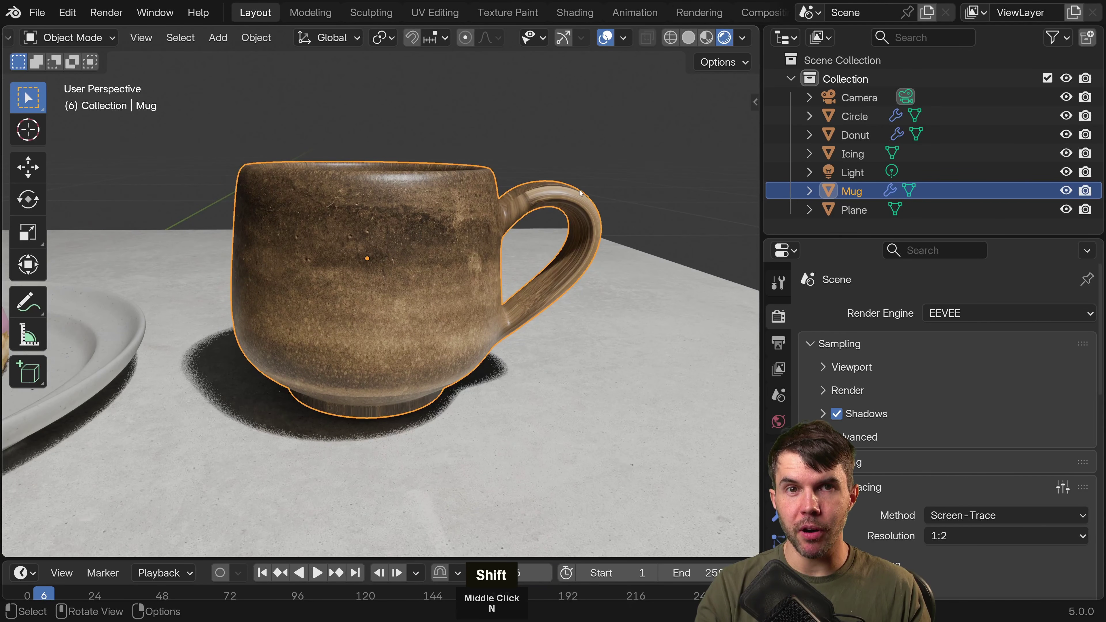
pyautogui.moveTo(585, 198); pyautogui.dragTo(579, 305, button='middle')
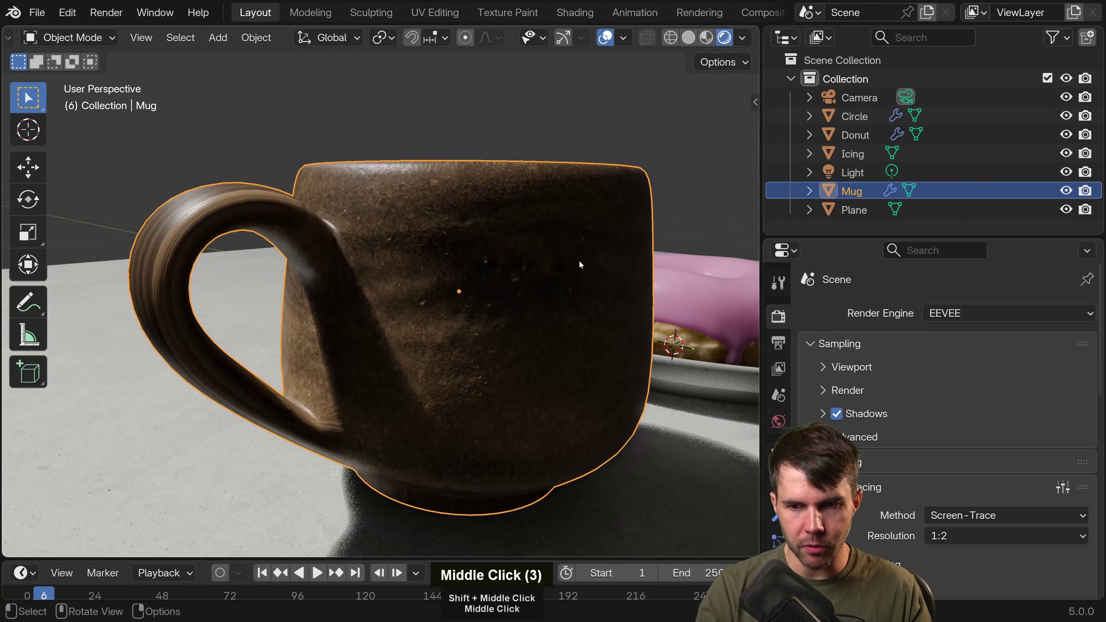
pyautogui.moveTo(579, 259); pyautogui.dragTo(231, 271, button='middle')
pyautogui.scroll(2, 230, 271)
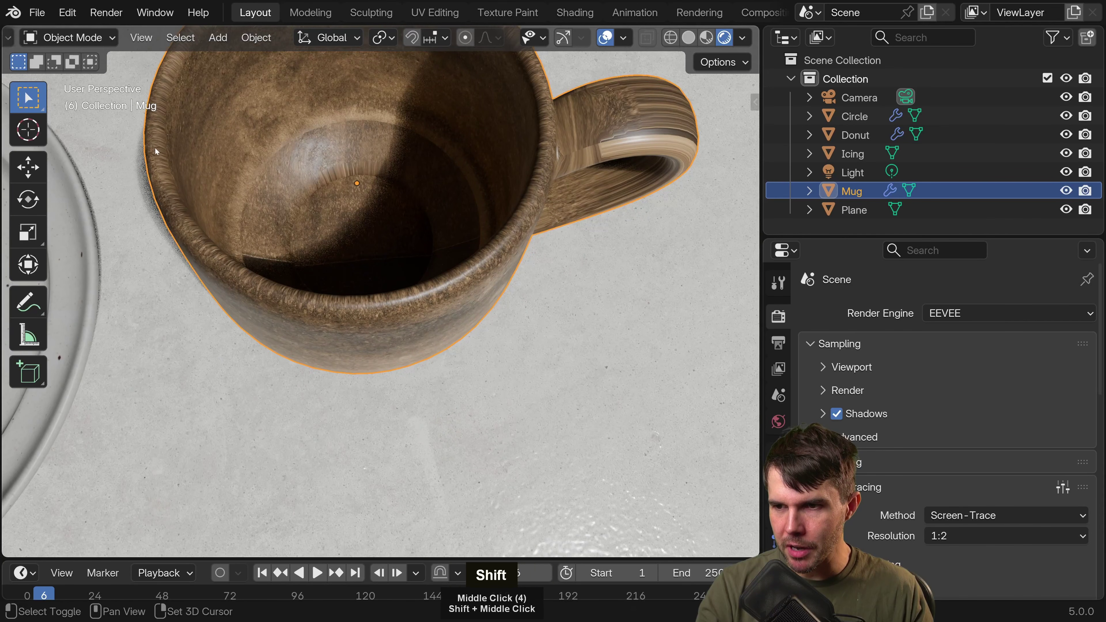
pyautogui.keyDown('shift'); pyautogui.moveTo(314, 52); pyautogui.dragTo(356, 108, button='middle'); pyautogui.keyUp('shift')
pyautogui.moveTo(398, 255); pyautogui.dragTo(501, 279, button='middle')
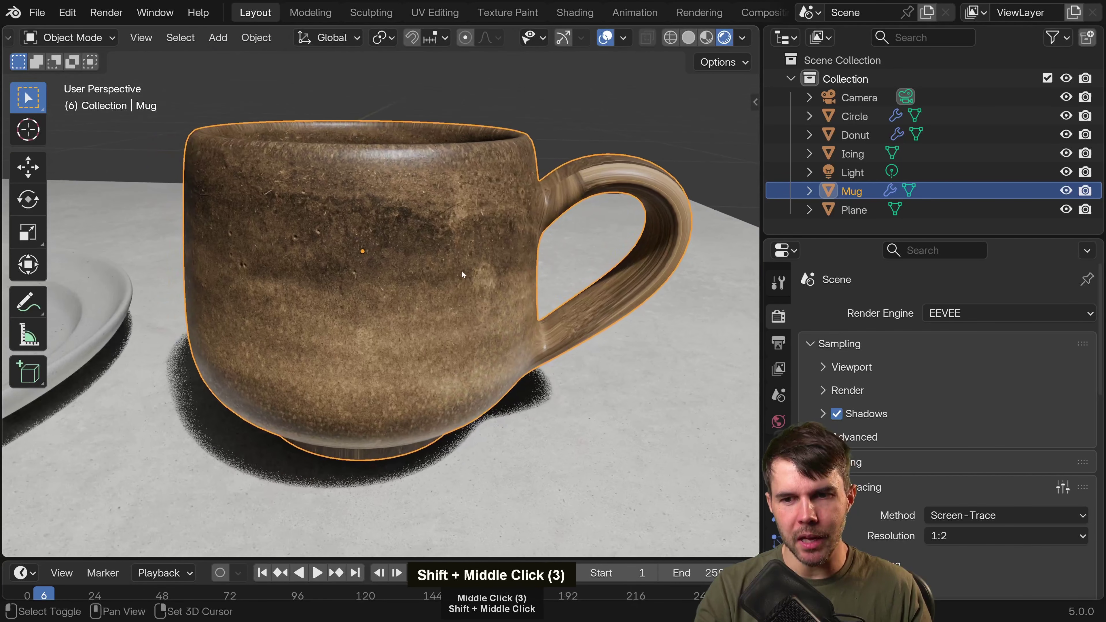
pyautogui.scroll(-2, 501, 278)
# Switch to the UV Editing workspace and widen the 3D viewport to show the whole mug beside its UV layout.
pyautogui.click(434, 13)
pyautogui.scroll(2, 438, 227)
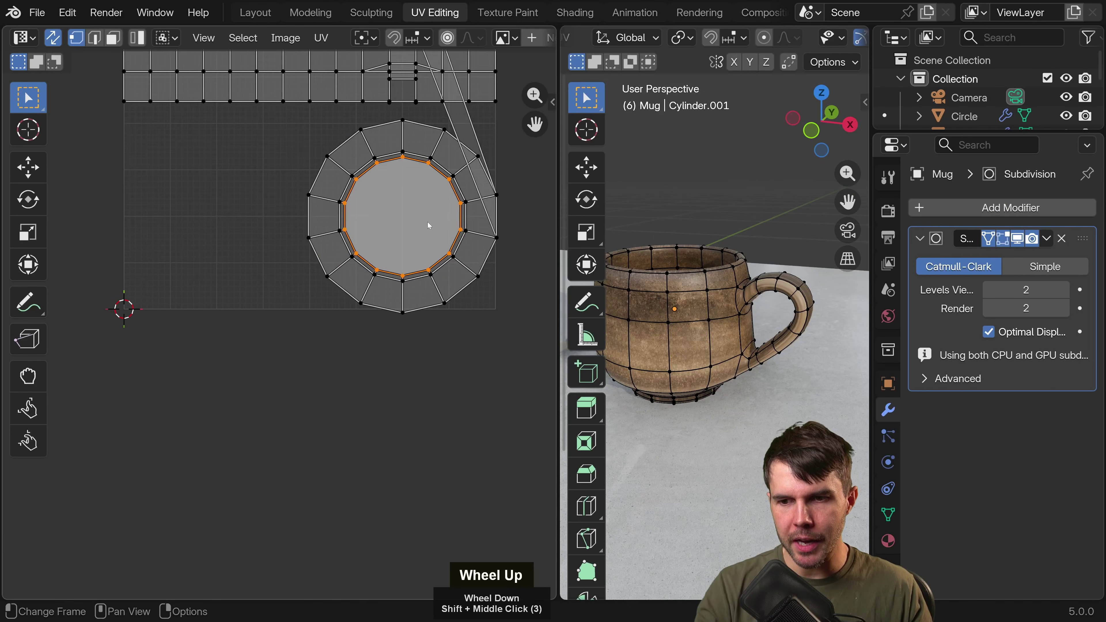
pyautogui.moveTo(431, 220); pyautogui.dragTo(382, 390, button='middle')
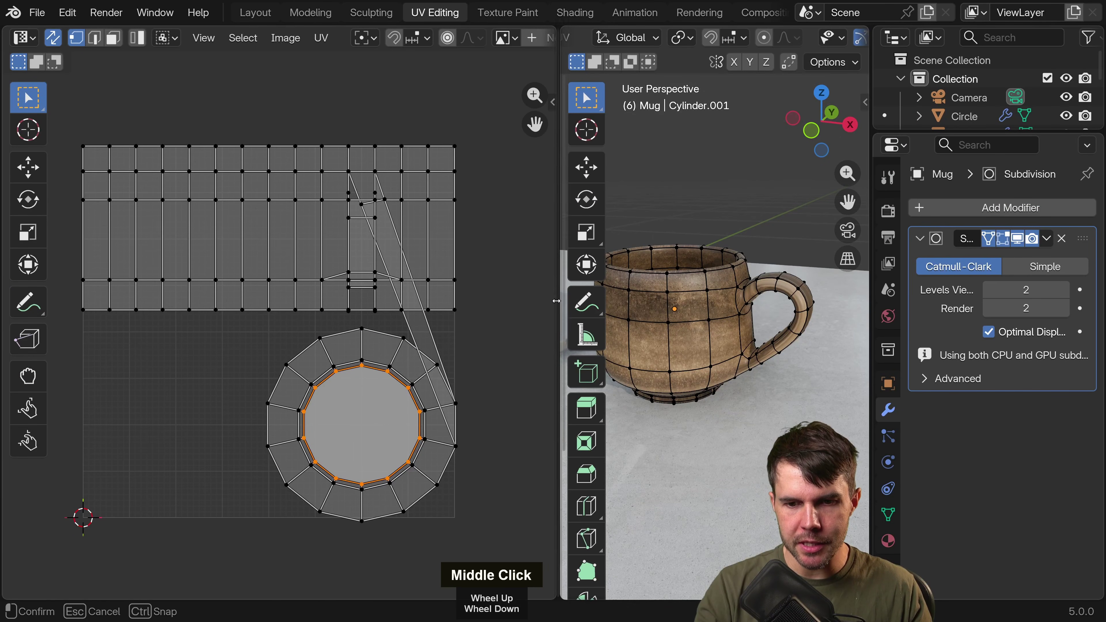
pyautogui.moveTo(561, 255); pyautogui.dragTo(450, 248)
pyautogui.keyDown('shift'); pyautogui.moveTo(309, 202); pyautogui.dragTo(323, 208, button='middle'); pyautogui.keyUp('shift')
pyautogui.scroll(-1, 323, 208)
pyautogui.moveTo(610, 288); pyautogui.dragTo(631, 261, button='middle')
pyautogui.keyDown('shift'); pyautogui.scroll(1, 632, 260); pyautogui.keyUp('shift')
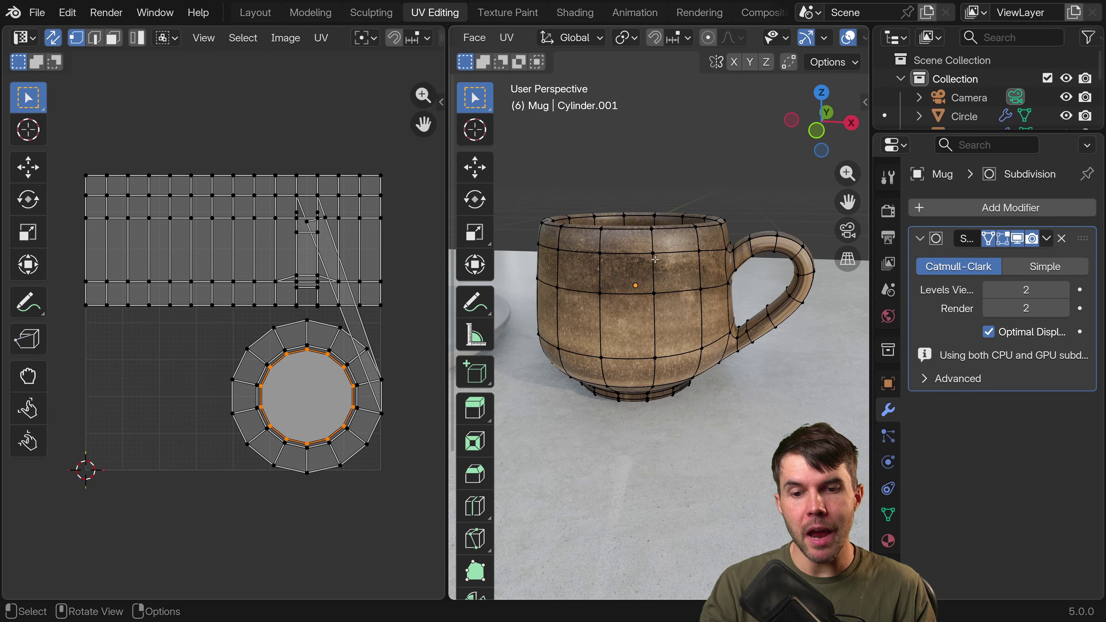
# Select single vertices on the mug's body and in the UV layout to compare their matching positions.
pyautogui.click(654, 256)
pyautogui.click(654, 293)
pyautogui.click(600, 293)
pyautogui.click(600, 253)
pyautogui.click(558, 250)
pyautogui.click(557, 287)
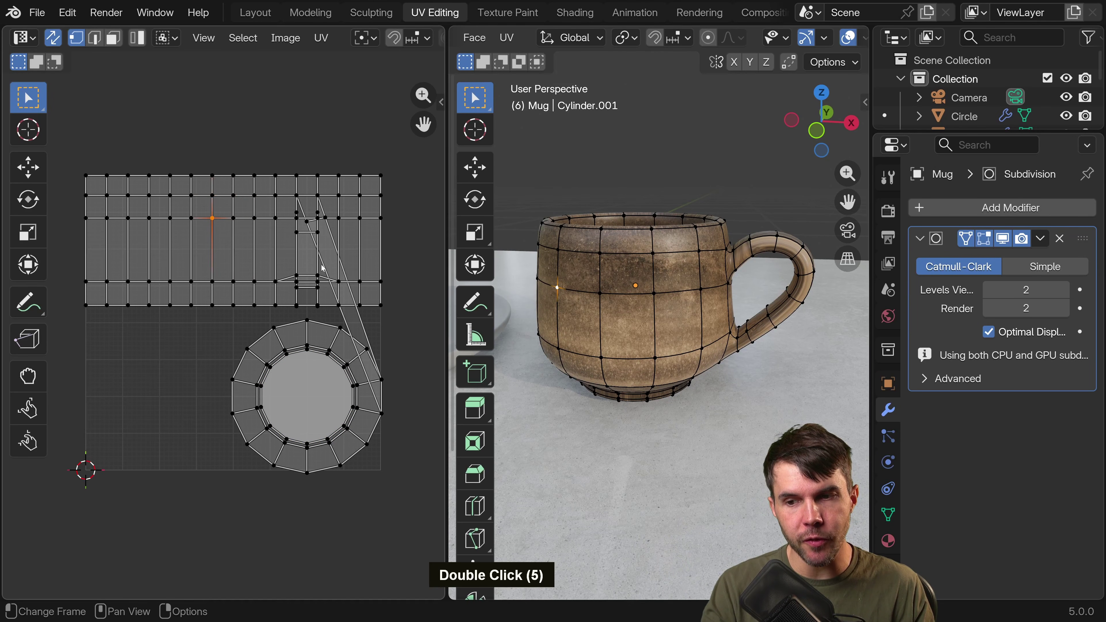
pyautogui.click(189, 218)
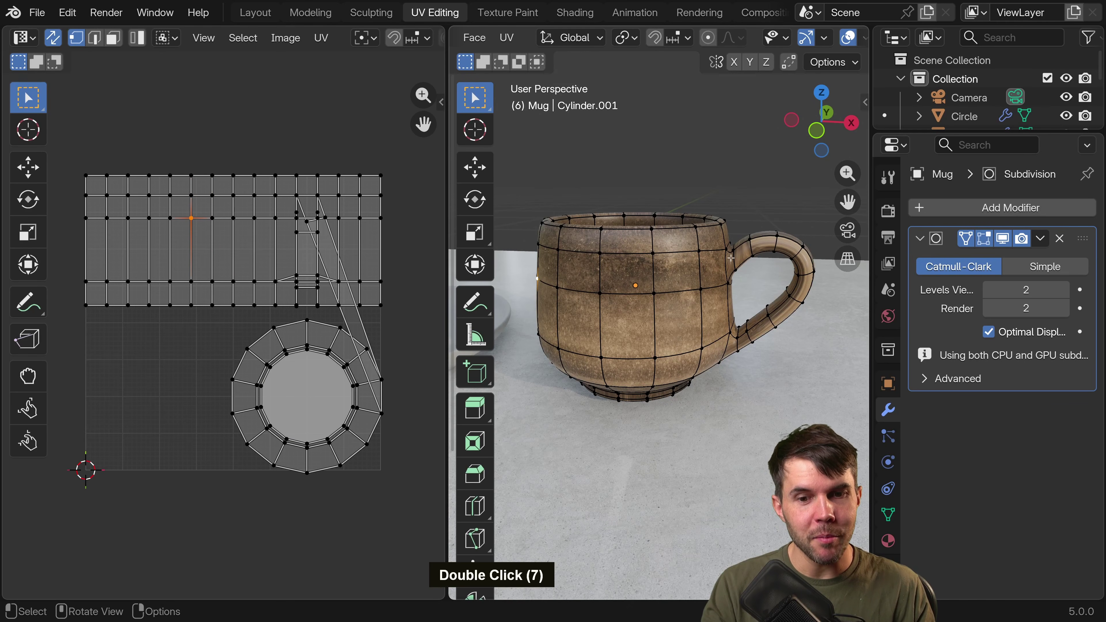
# Select vertices along the inside of the mug's handle to locate them in the UV layout.
pyautogui.moveTo(697, 262); pyautogui.dragTo(780, 205, button='middle')
pyautogui.scroll(3, 780, 203)
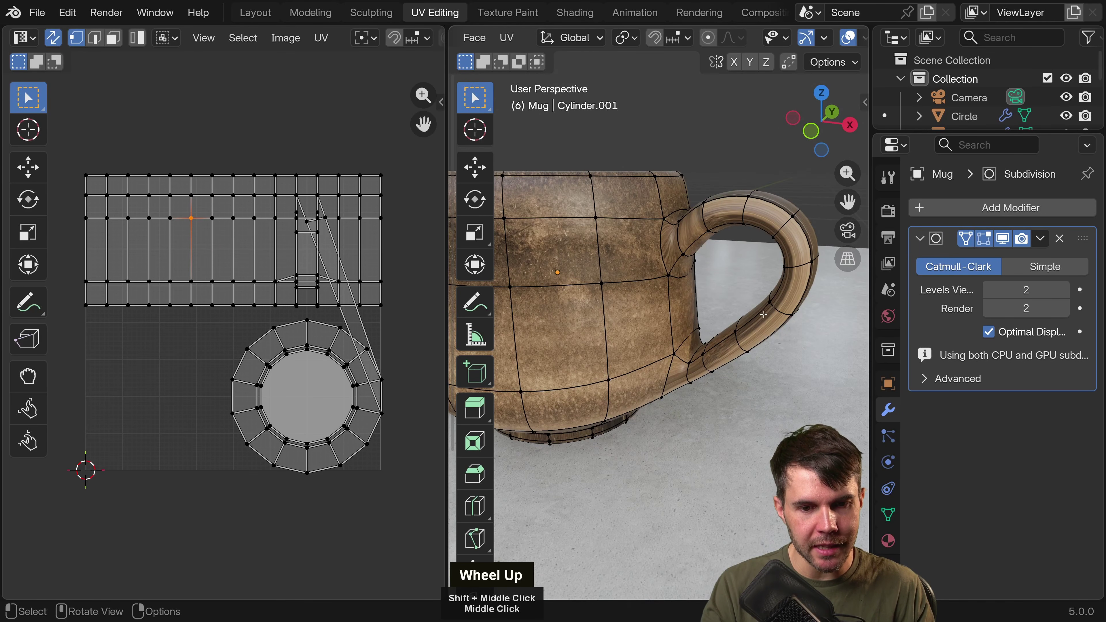
pyautogui.click(769, 302)
pyautogui.click(774, 238)
pyautogui.scroll(2, 336, 275)
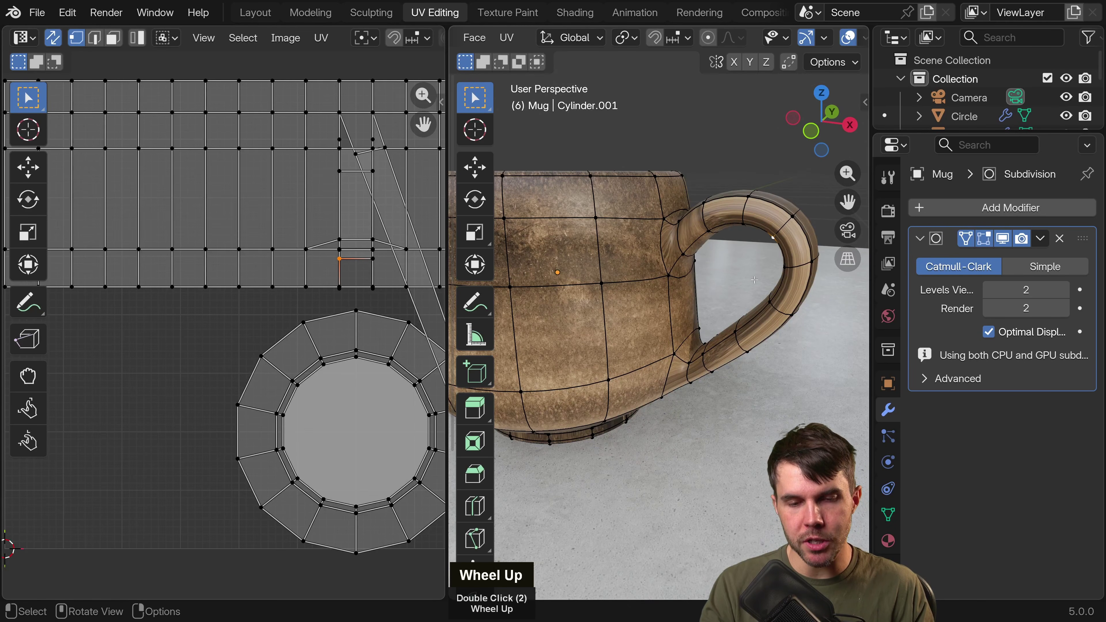
# Examine the mug's mesh, rim and handle from several angles against the whole UV layout.
pyautogui.press('Tab')
pyautogui.scroll(-1, 672, 289)
pyautogui.press('Tab')
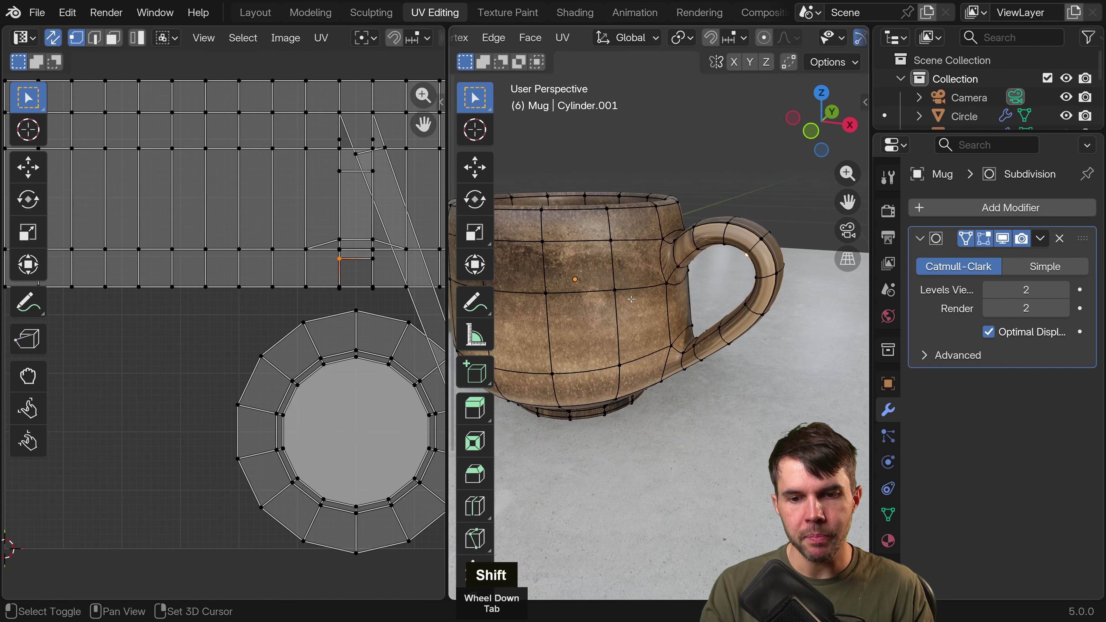
pyautogui.keyDown('shift'); pyautogui.moveTo(673, 289); pyautogui.dragTo(746, 276, button='middle'); pyautogui.keyUp('shift')
pyautogui.moveTo(678, 253); pyautogui.dragTo(608, 264, button='middle')
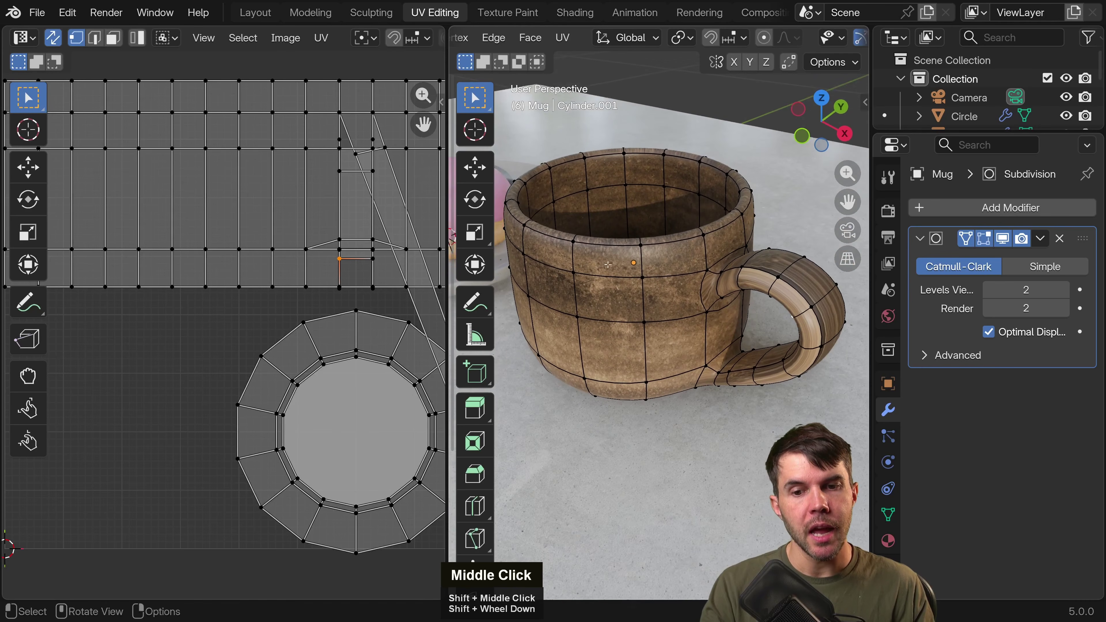
pyautogui.moveTo(617, 196); pyautogui.dragTo(672, 192, button='middle')
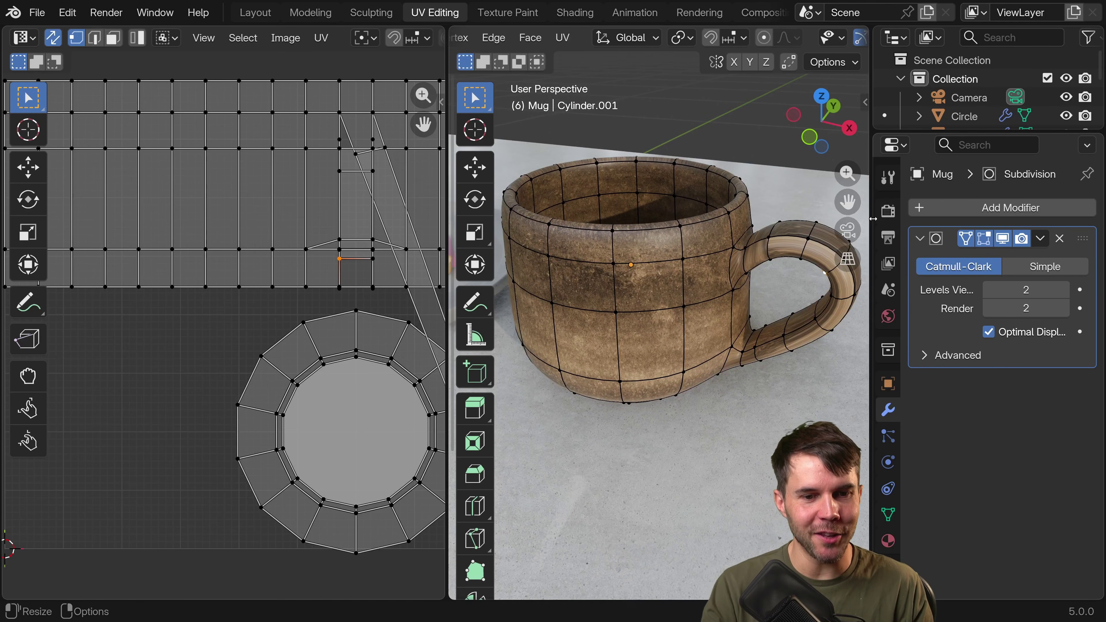
pyautogui.moveTo(871, 214); pyautogui.dragTo(905, 217)
pyautogui.moveTo(761, 265); pyautogui.dragTo(749, 262, button='middle')
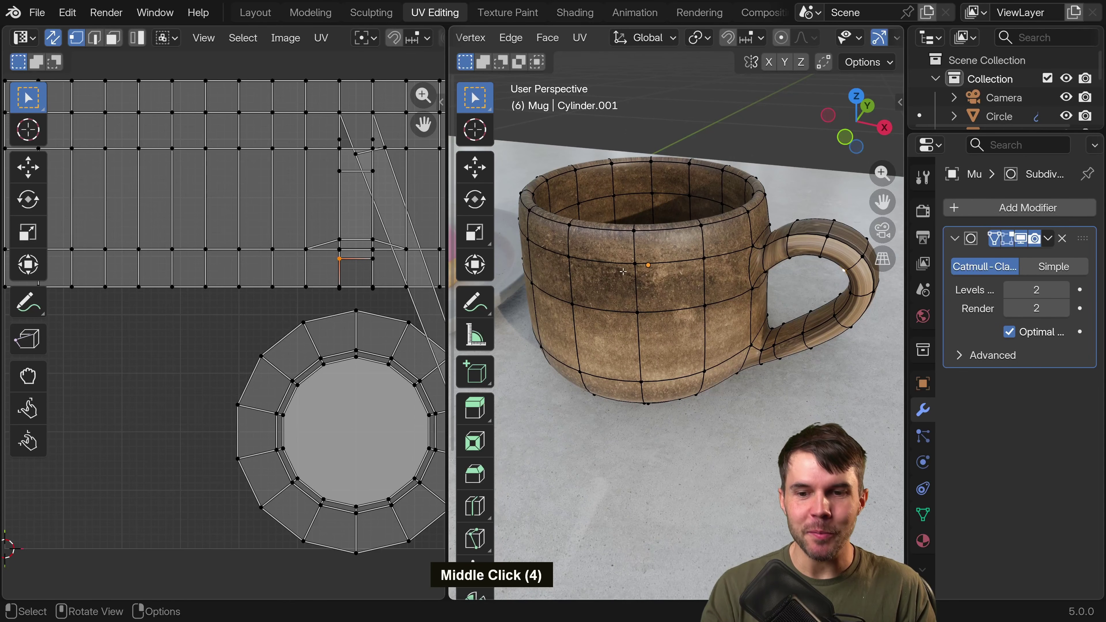
pyautogui.scroll(-2, 623, 271)
pyautogui.keyDown('shift'); pyautogui.moveTo(585, 275); pyautogui.dragTo(626, 269, button='middle'); pyautogui.keyUp('shift')
pyautogui.scroll(3, 608, 274)
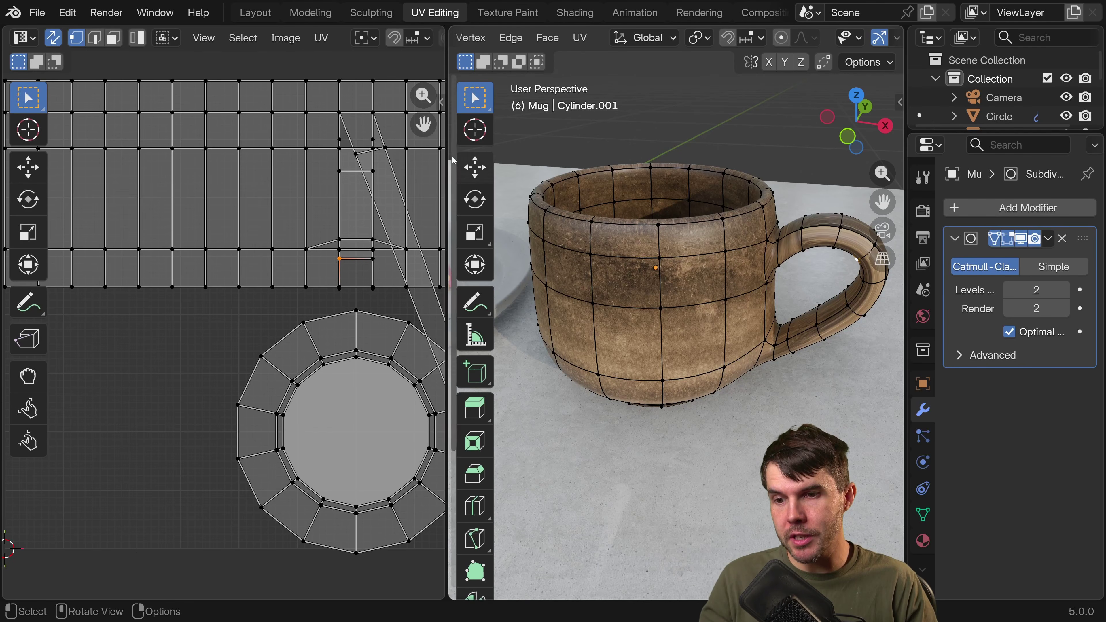
pyautogui.scroll(-3, 370, 264)
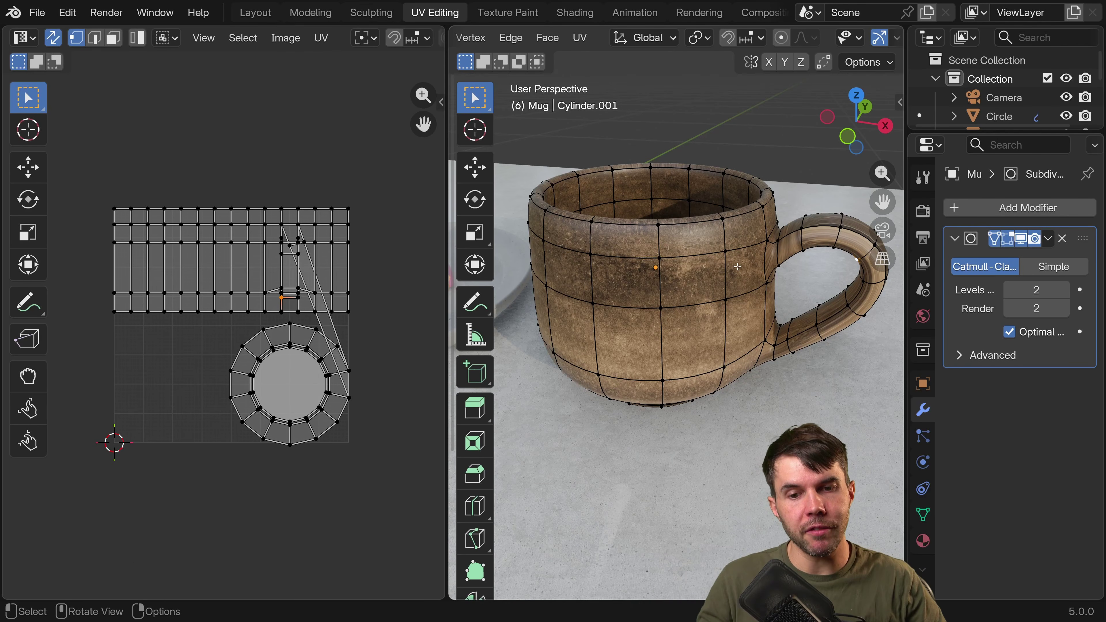
pyautogui.moveTo(737, 266); pyautogui.dragTo(742, 232, button='middle')
pyautogui.moveTo(695, 303); pyautogui.dragTo(719, 246, button='middle')
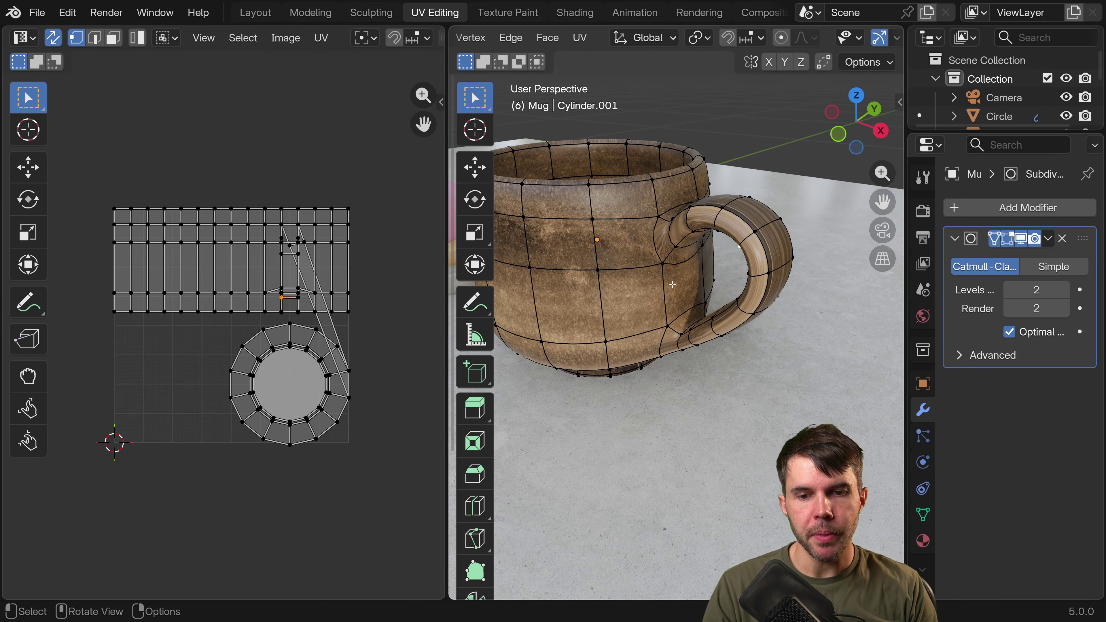
pyautogui.scroll(1, 670, 273)
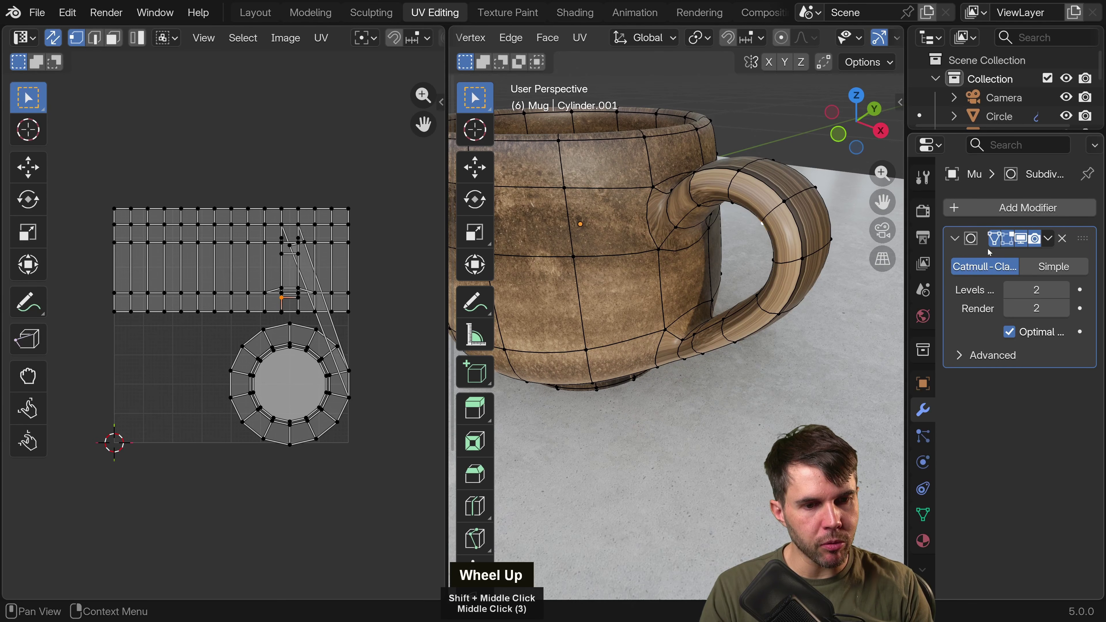
# Widen the properties area and turn off the on-cage display of the mug's Subdivision modifier.
pyautogui.moveTo(906, 267); pyautogui.dragTo(846, 297)
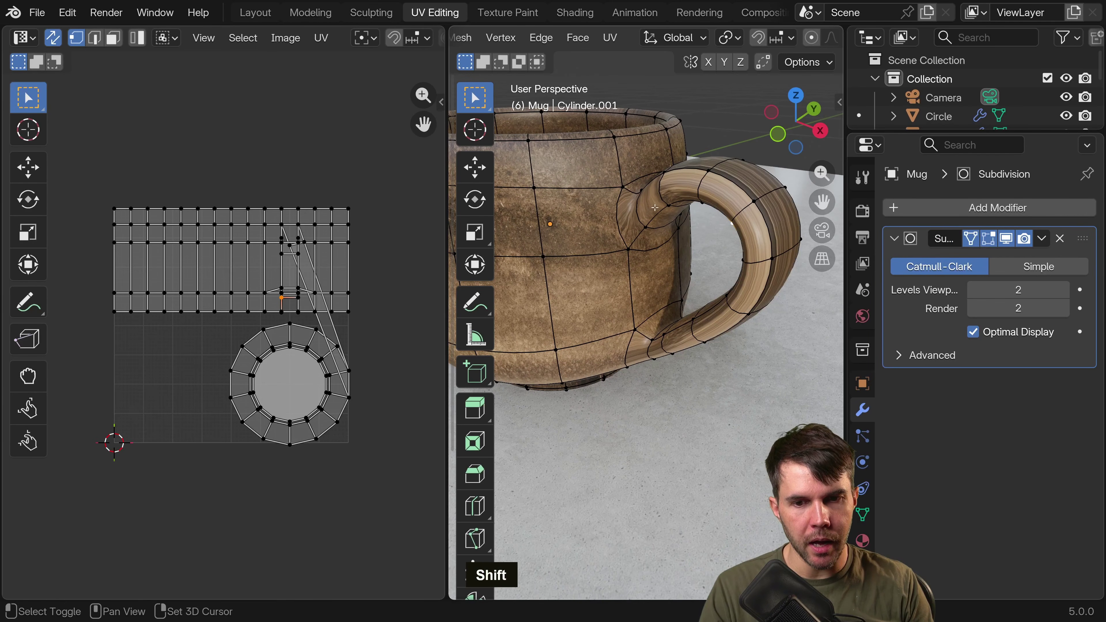
pyautogui.keyDown('shift'); pyautogui.moveTo(741, 348); pyautogui.dragTo(812, 356, button='middle'); pyautogui.keyUp('shift')
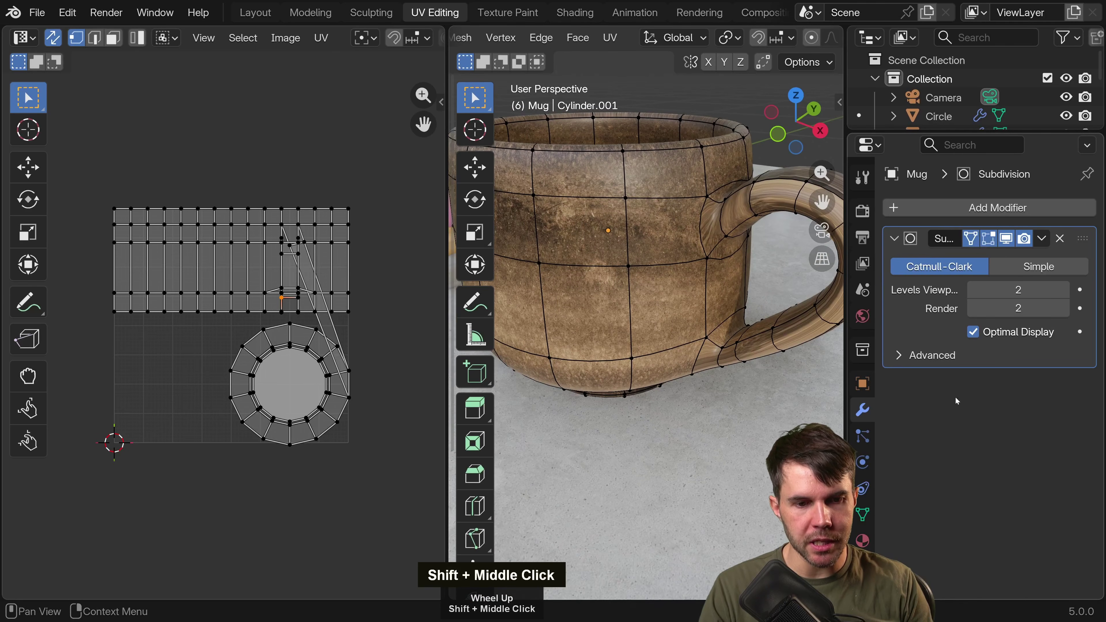
pyautogui.click(971, 238)
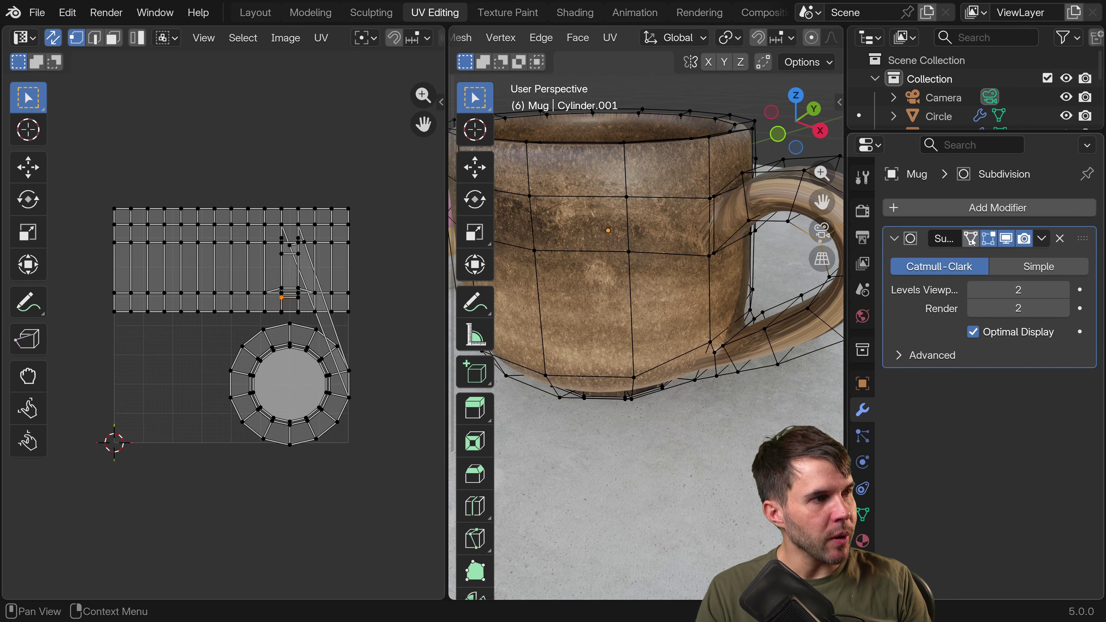
pyautogui.keyDown('shift'); pyautogui.moveTo(683, 233); pyautogui.dragTo(714, 253, button='middle'); pyautogui.keyUp('shift')
pyautogui.scroll(-2, 722, 262)
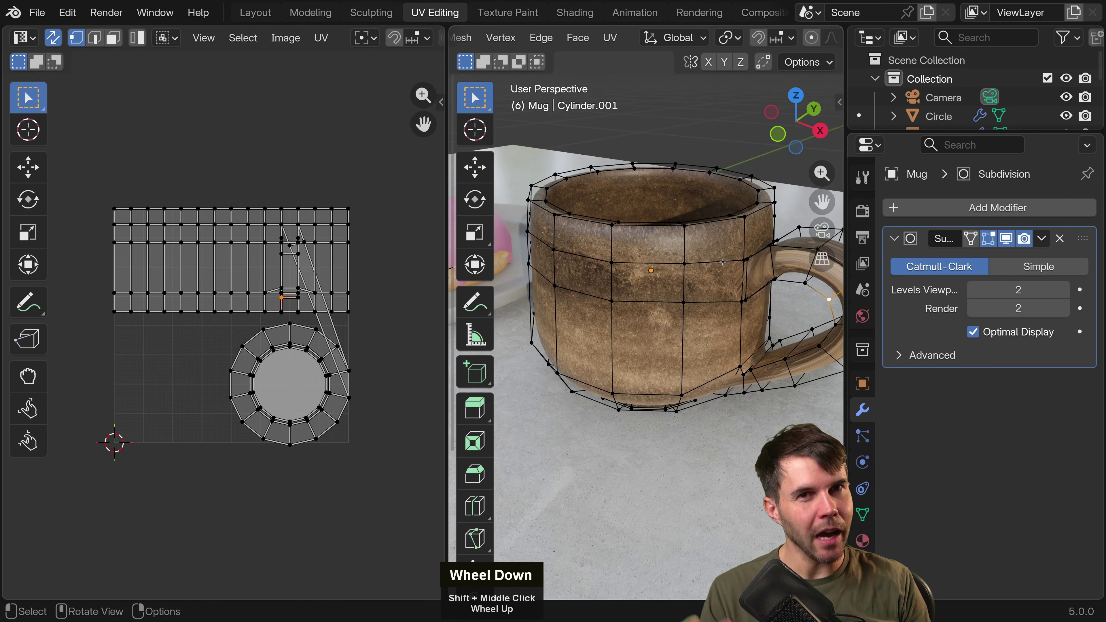
# Turn on the on-cage display of the mug's Subdivision modifier.
pyautogui.moveTo(722, 262); pyautogui.dragTo(676, 245, button='middle')
pyautogui.moveTo(624, 194); pyautogui.dragTo(636, 270, button='middle')
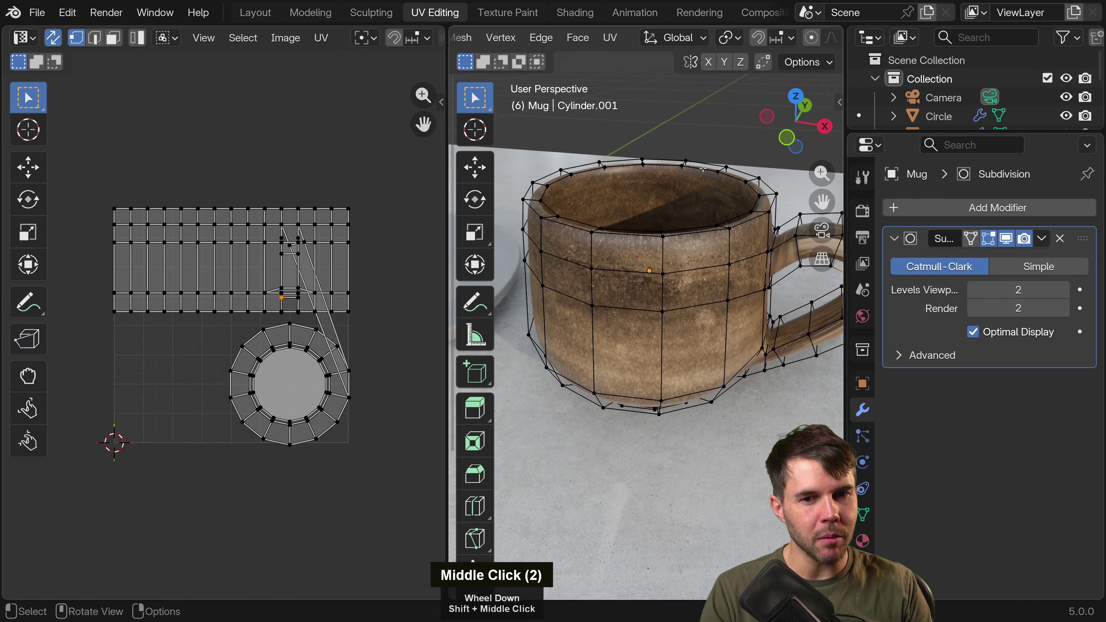
pyautogui.click(973, 239)
# Select the four vertices around the handle's upper joint with the mug body and mark the edges between them as a seam.
pyautogui.keyDown('shift'); pyautogui.moveTo(784, 266); pyautogui.dragTo(685, 245, button='middle'); pyautogui.keyUp('shift')
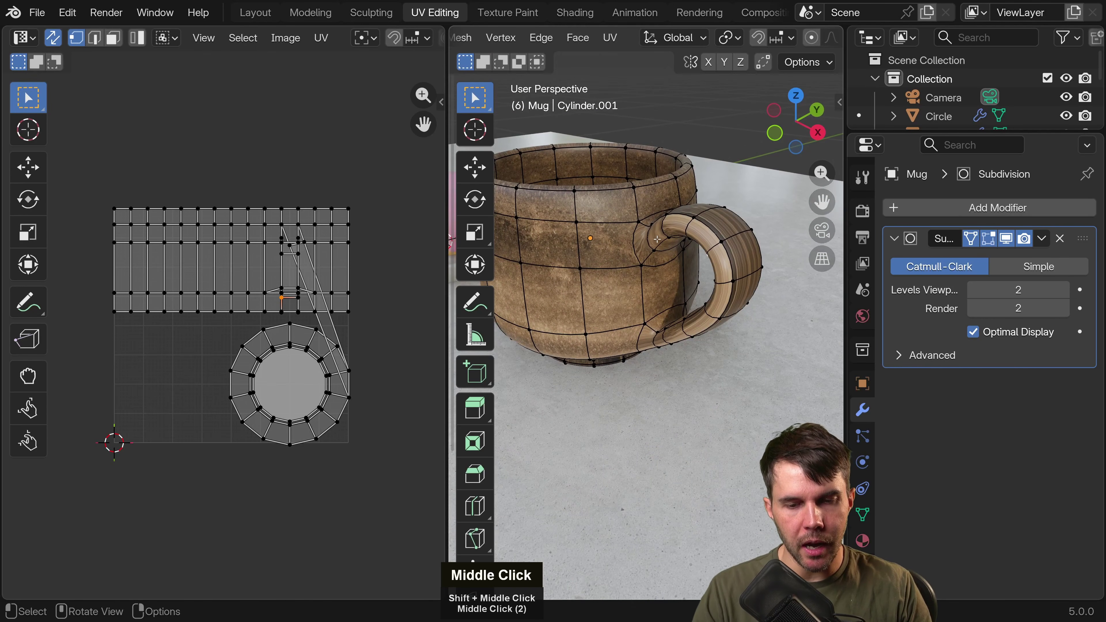
pyautogui.moveTo(586, 242)
pyautogui.keyDown('shift'); pyautogui.mouseDown(button='middle')
pyautogui.moveTo(602, 266)
pyautogui.moveTo(656, 229)
pyautogui.moveTo(599, 232)
pyautogui.mouseUp(button='middle'); pyautogui.keyUp('shift')
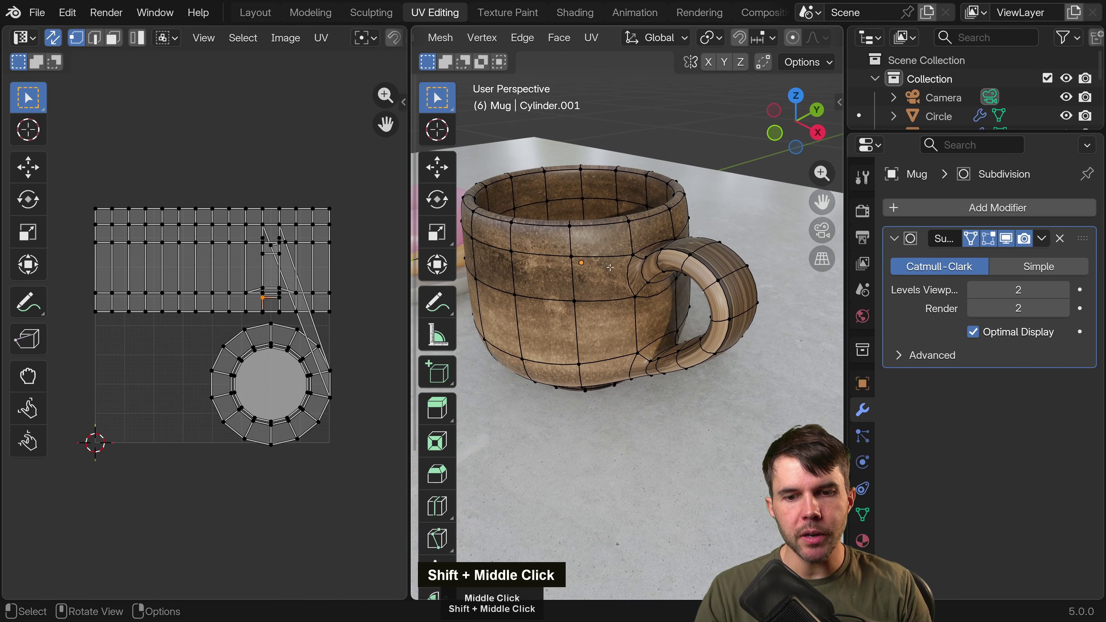
pyautogui.scroll(2, 633, 244)
pyautogui.keyDown('shift'); pyautogui.click(609, 231); pyautogui.keyUp('shift')
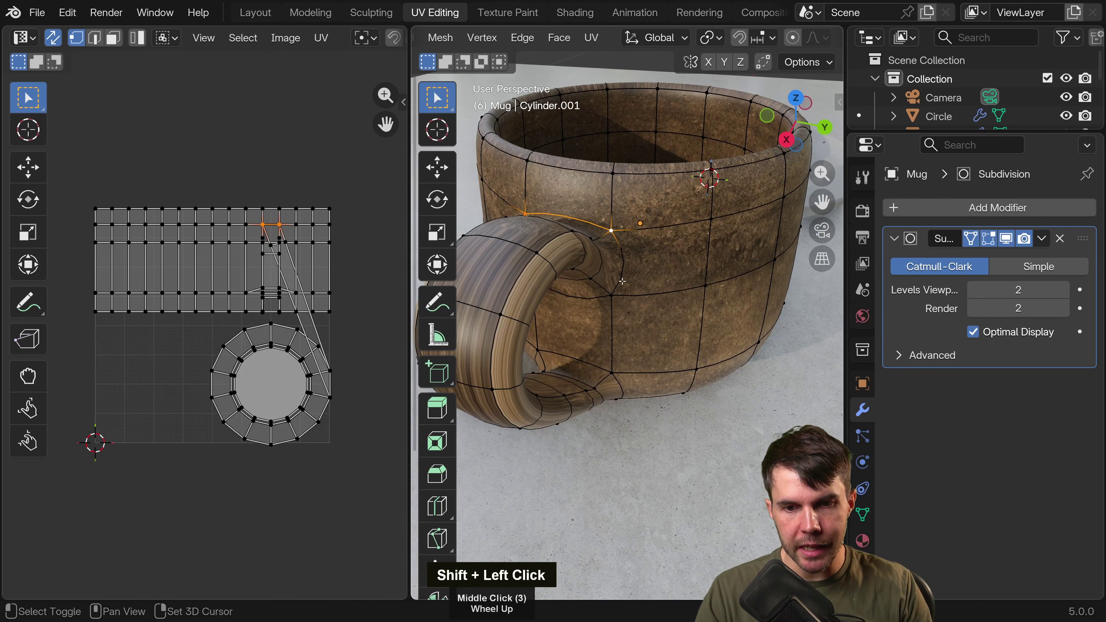
pyautogui.keyDown('shift'); pyautogui.click(593, 278); pyautogui.keyUp('shift')
pyautogui.moveTo(593, 277); pyautogui.dragTo(653, 268, button='middle')
pyautogui.keyDown('shift'); pyautogui.click(648, 251); pyautogui.keyUp('shift')
pyautogui.scroll(-2, 680, 257)
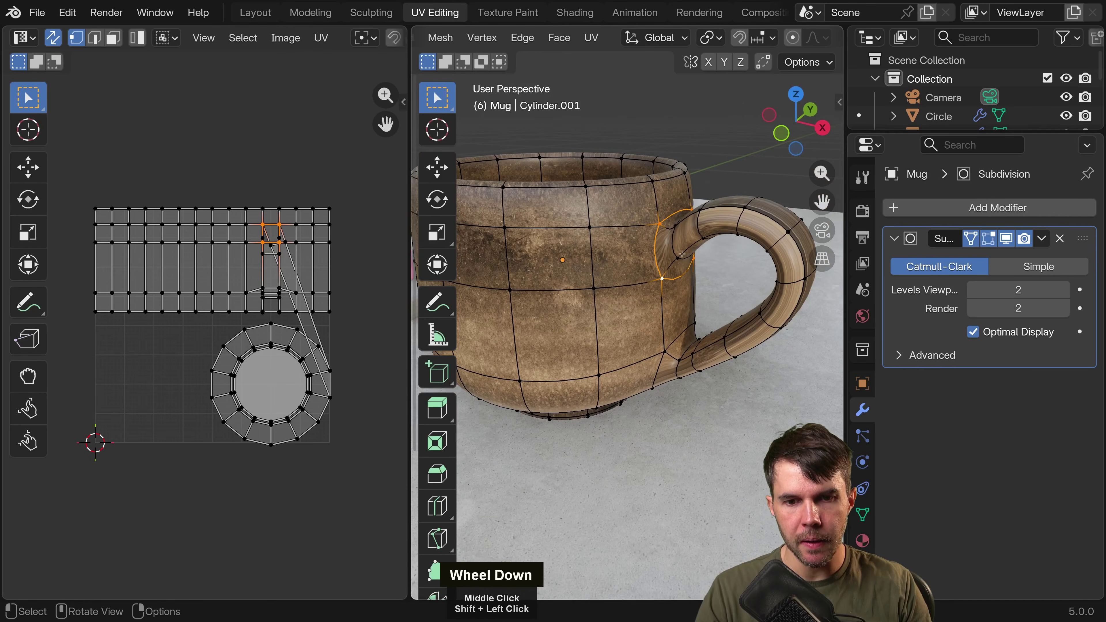
pyautogui.hotkey('ctrl', 'e')
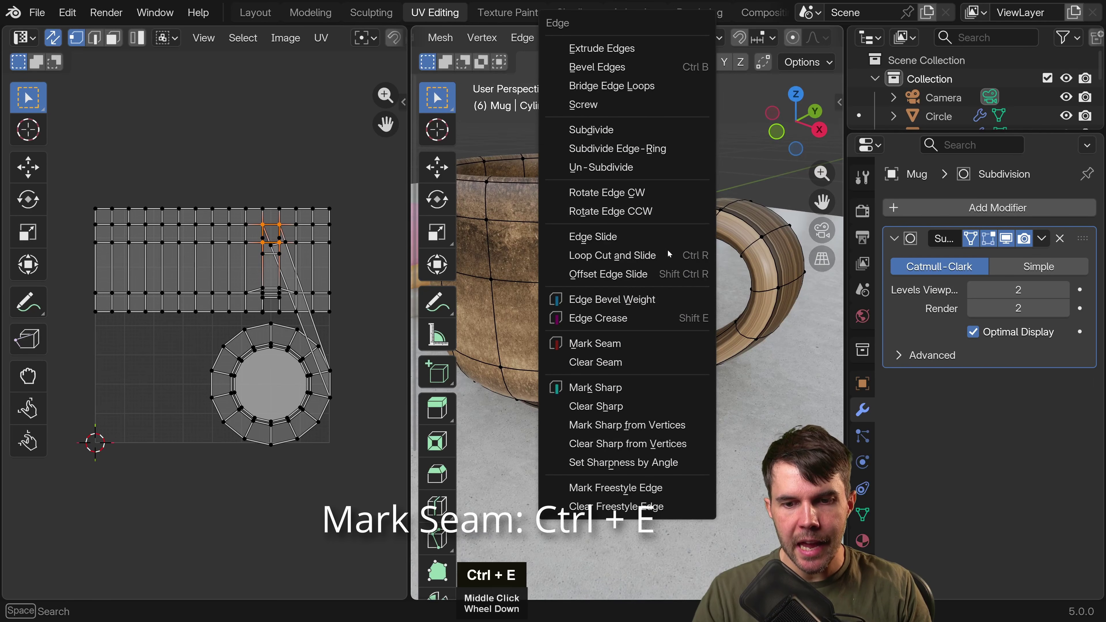
pyautogui.click(638, 344)
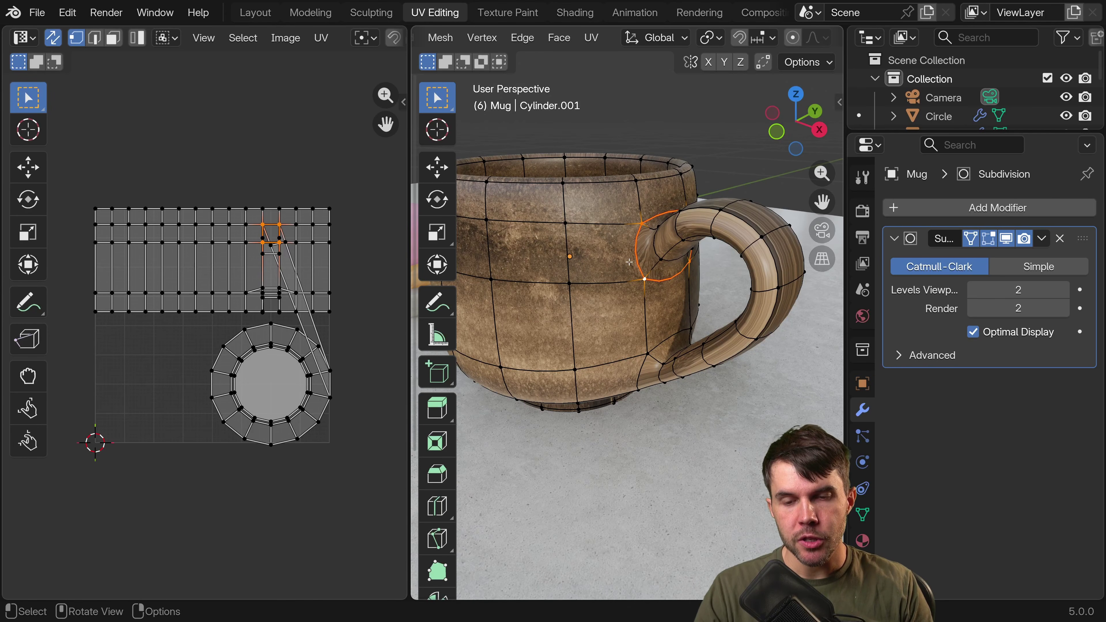
# Try an Angle Based unwrap of the whole mug mesh and undo it.
pyautogui.press('a')
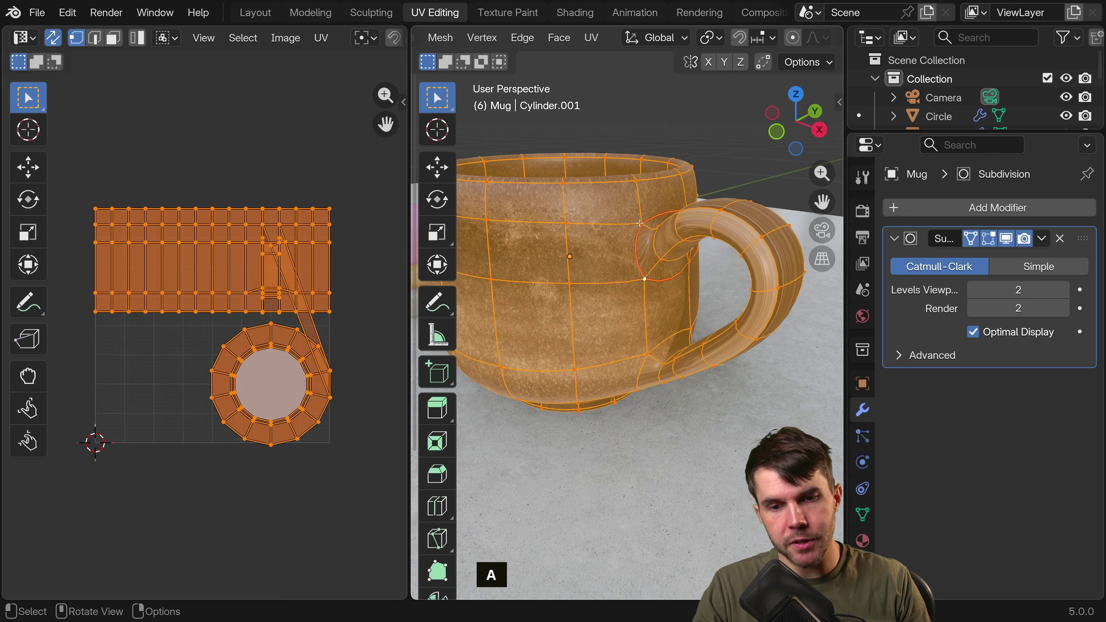
pyautogui.press('u')
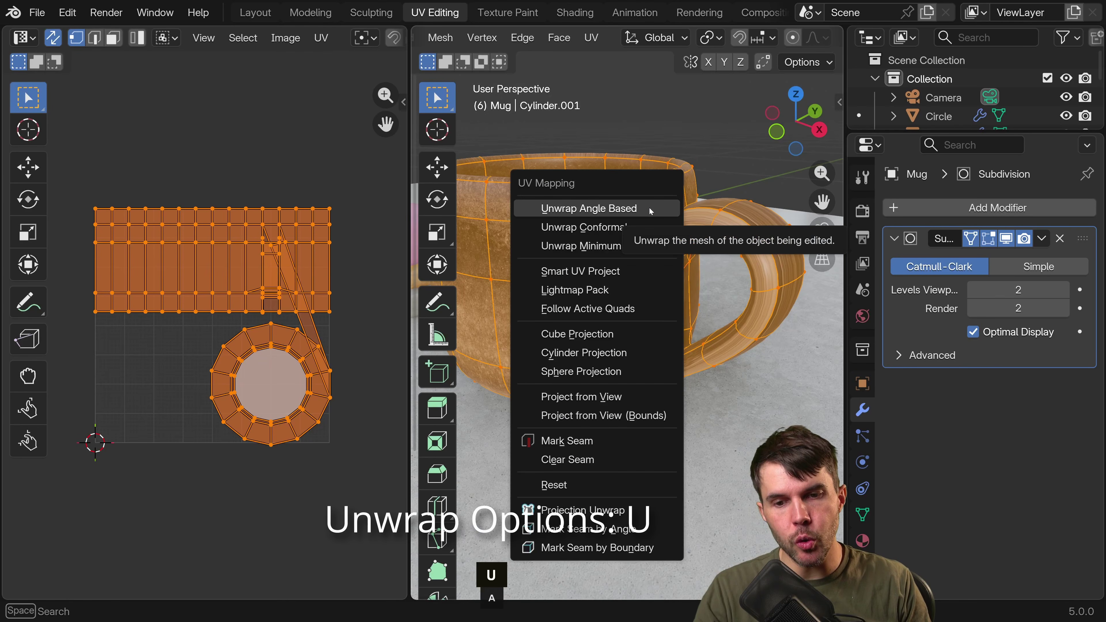
pyautogui.click(650, 209)
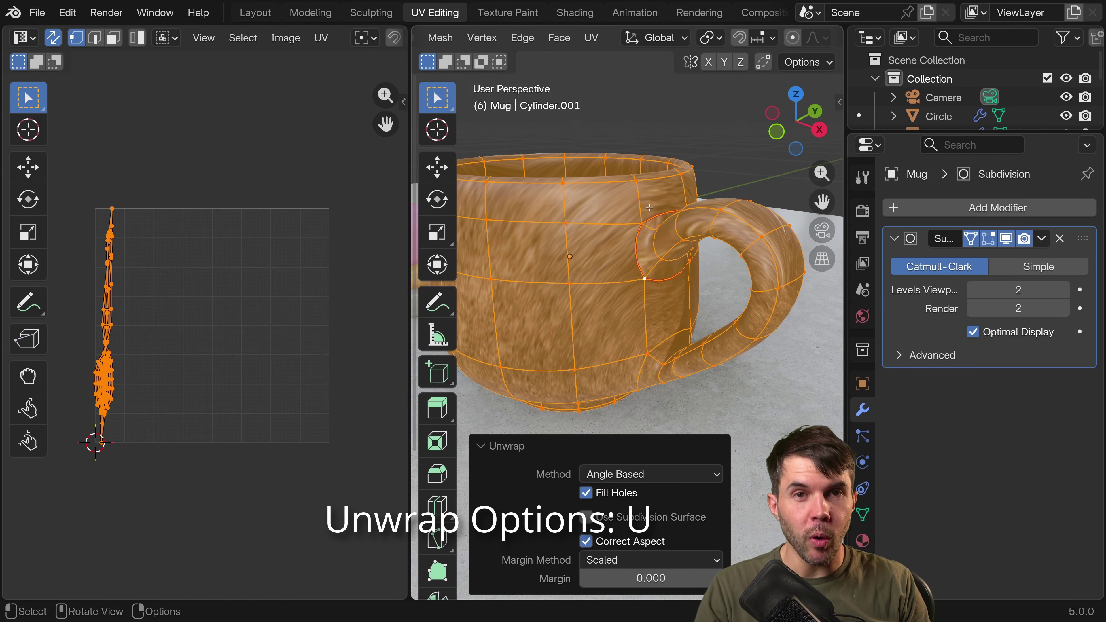
pyautogui.hotkey('ctrl', 'z')
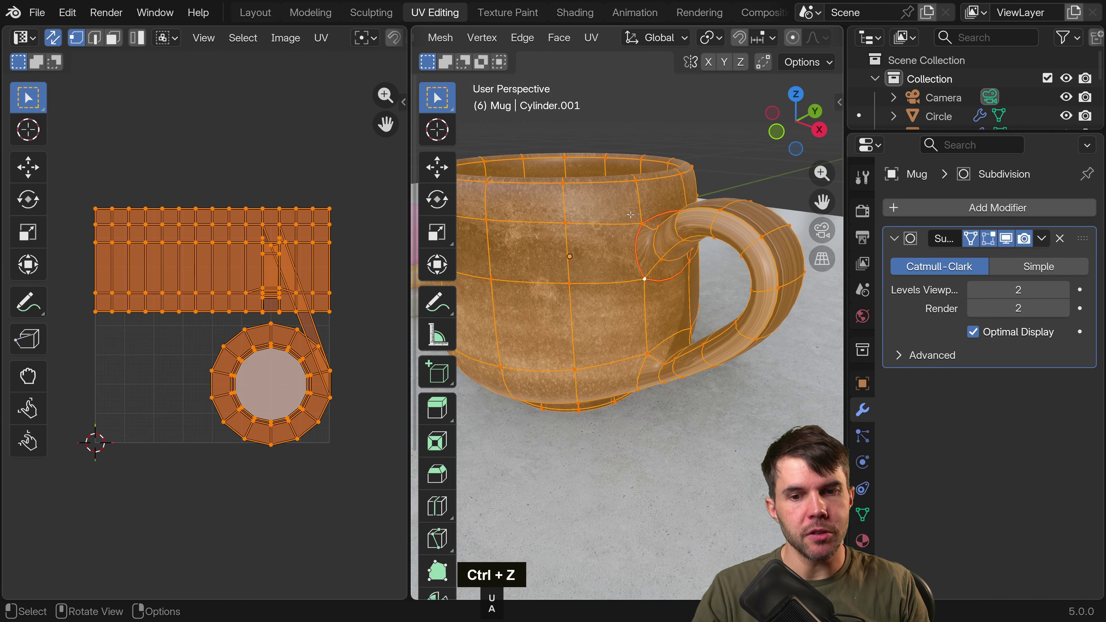
pyautogui.click(568, 136)
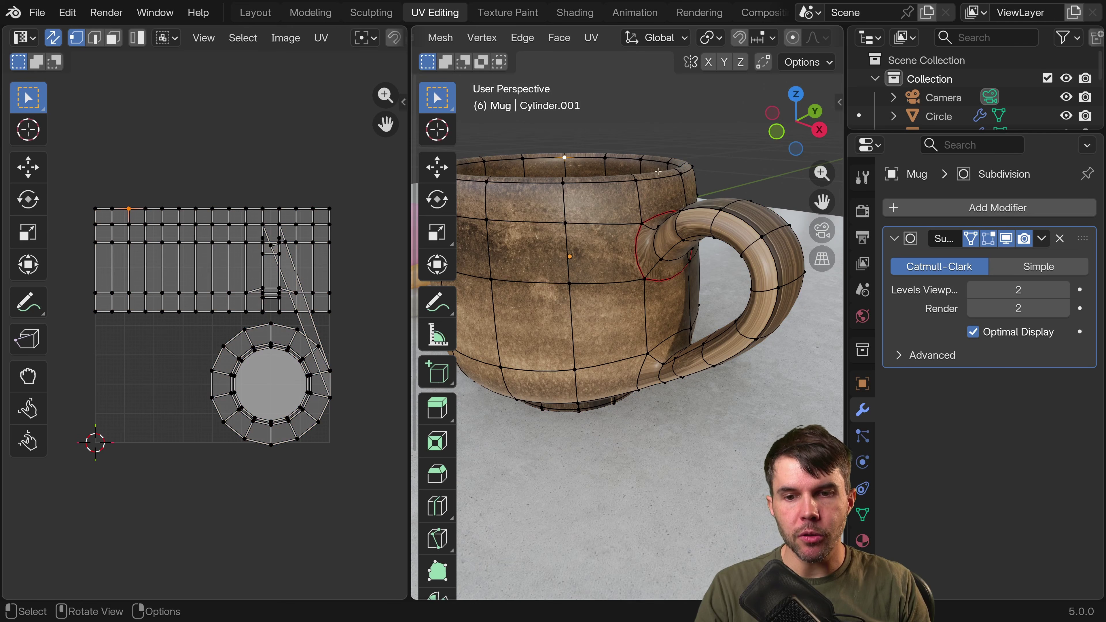
# Enable Live Unwrap and mark one edge of the handle's upper seam again to update the UV layout.
pyautogui.click(806, 63)
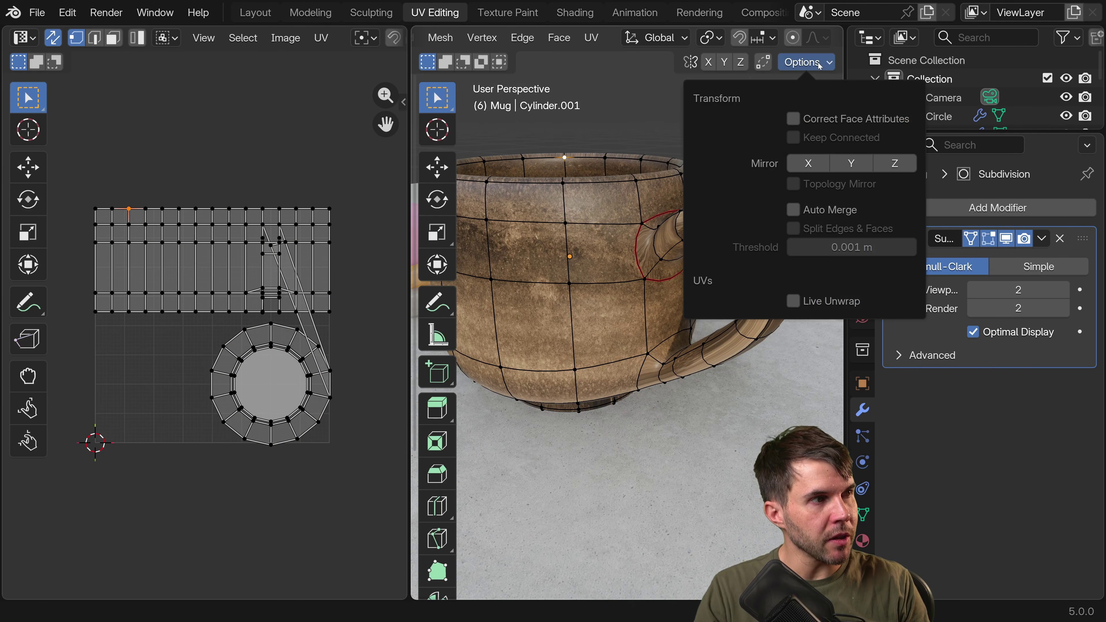
pyautogui.click(803, 301)
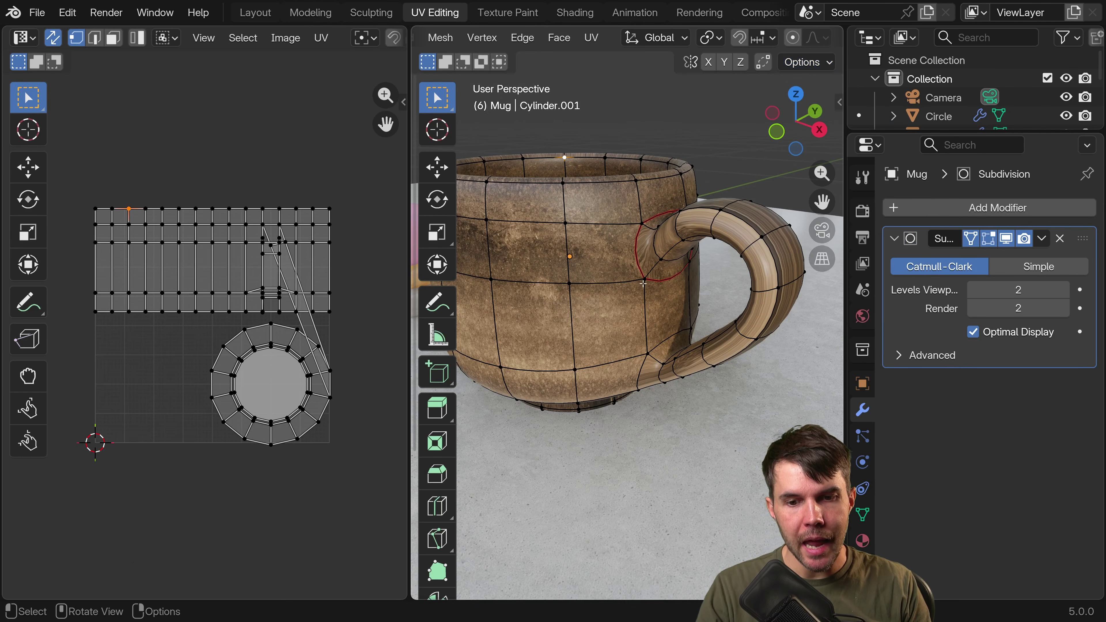
pyautogui.keyDown('shift'); pyautogui.click(642, 271); pyautogui.keyUp('shift')
pyautogui.keyDown('shift'); pyautogui.click(654, 243); pyautogui.keyUp('shift')
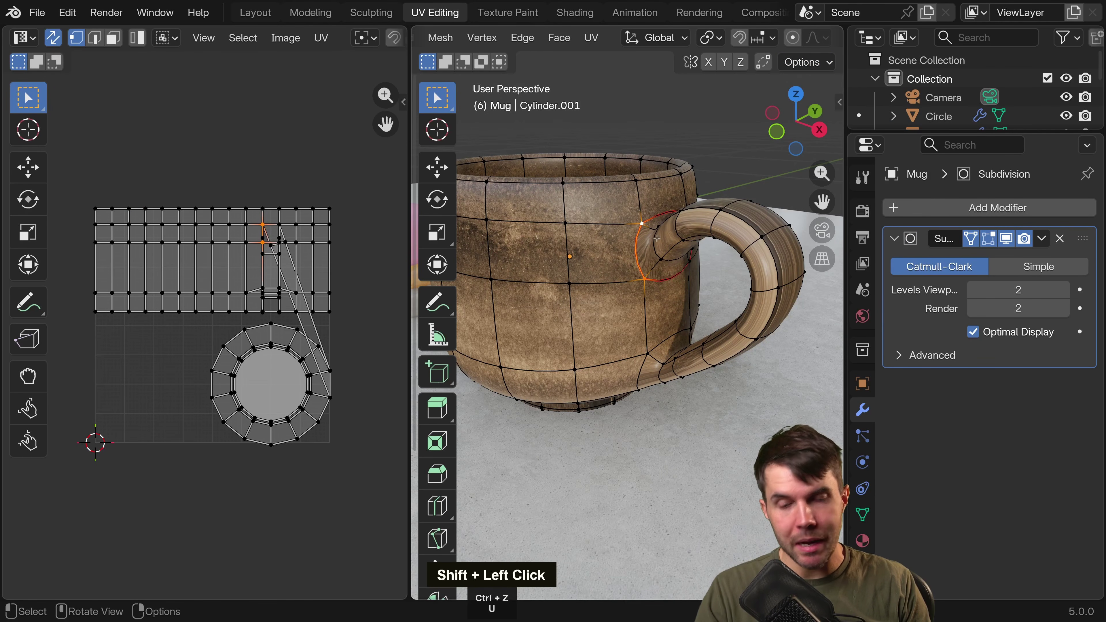
pyautogui.hotkey('ctrl', 'e')
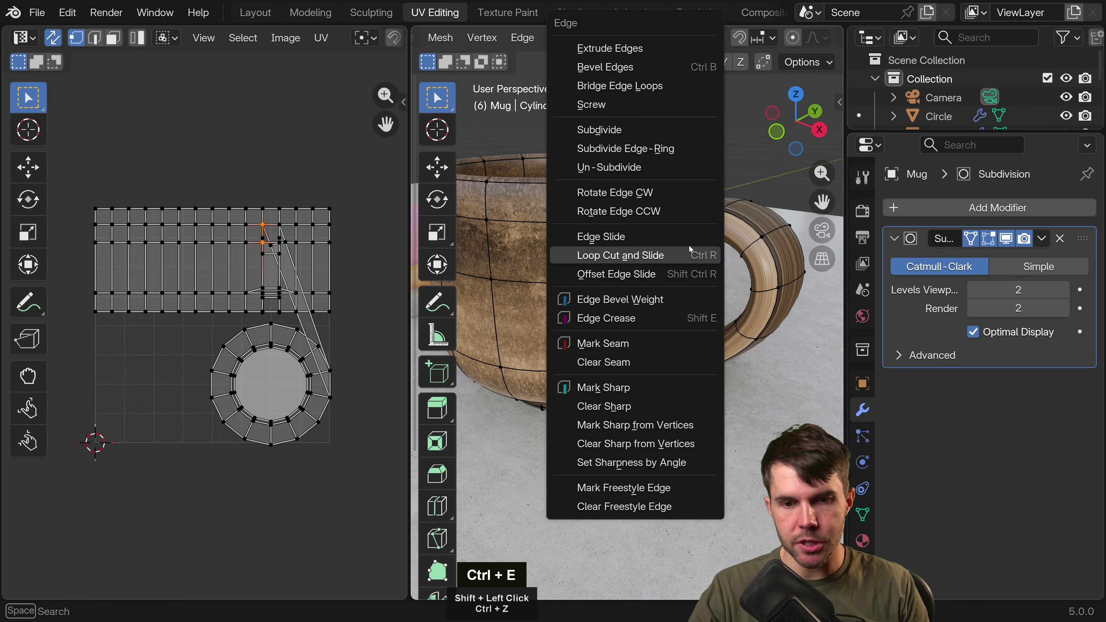
pyautogui.click(636, 343)
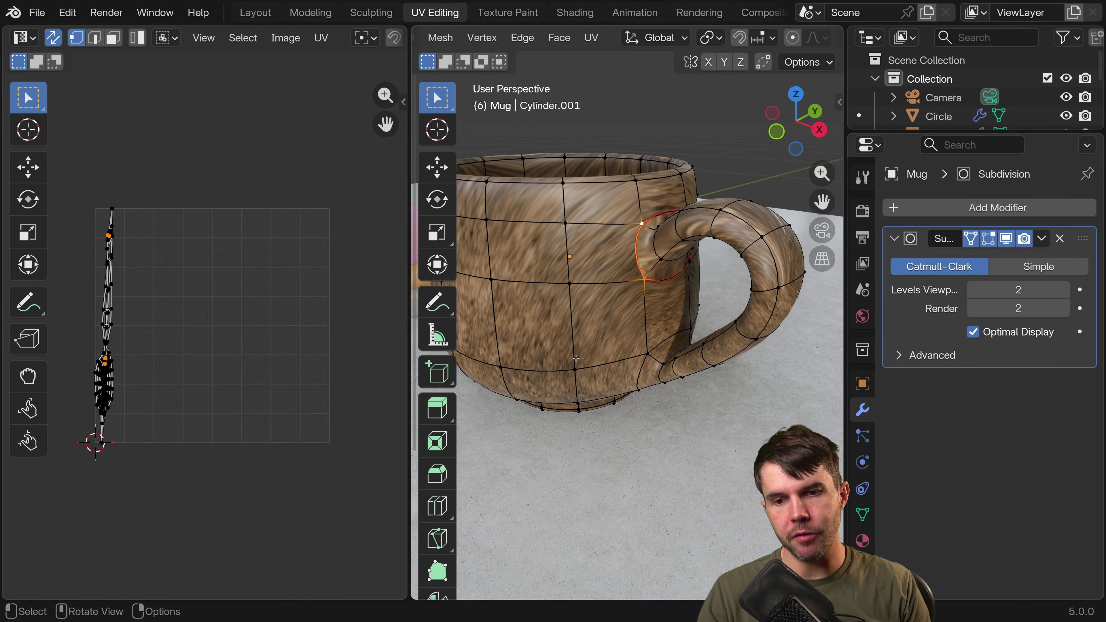
# Select the four vertices around the handle's lower joint with the mug body and mark their edges as a seam.
pyautogui.scroll(-3, 628, 265)
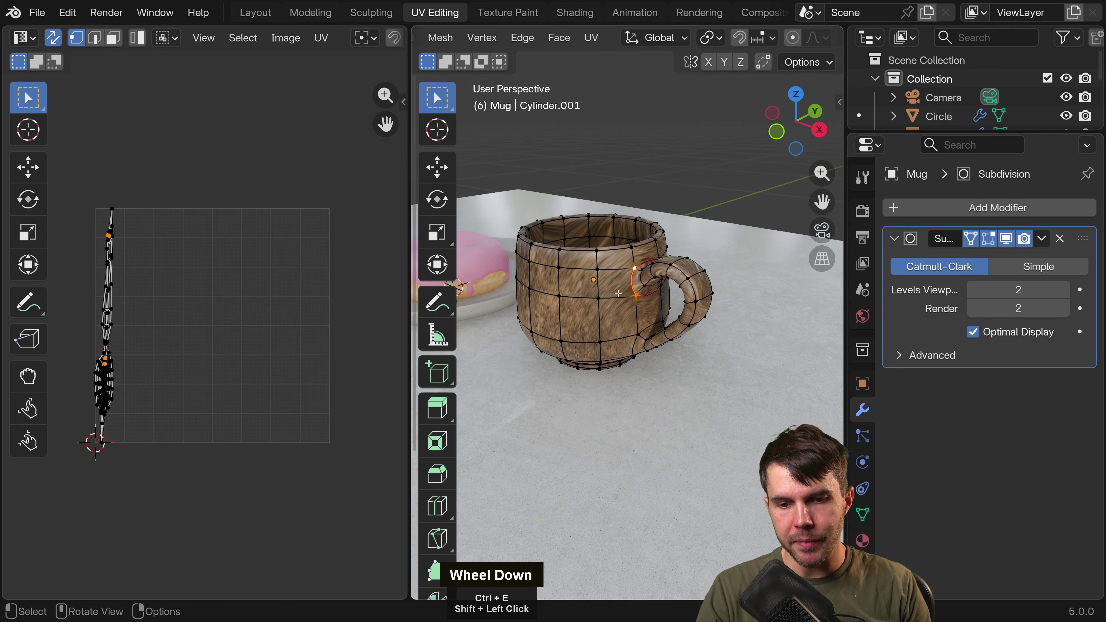
pyautogui.moveTo(628, 265); pyautogui.dragTo(653, 175, button='middle')
pyautogui.scroll(3, 680, 304)
pyautogui.scroll(2, 651, 168)
pyautogui.moveTo(646, 301); pyautogui.dragTo(603, 305, button='middle')
pyautogui.click(648, 298)
pyautogui.moveTo(603, 304); pyautogui.dragTo(586, 308, button='middle')
pyautogui.keyDown('shift'); pyautogui.click(596, 303); pyautogui.keyUp('shift')
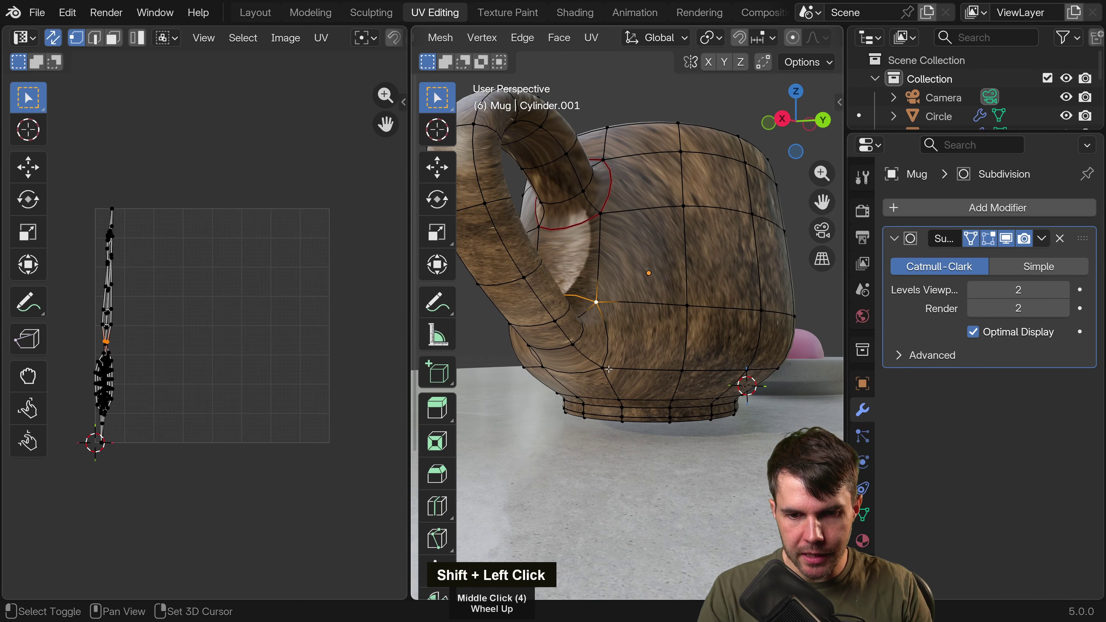
pyautogui.keyDown('shift'); pyautogui.click(607, 369); pyautogui.keyUp('shift')
pyautogui.moveTo(609, 368); pyautogui.dragTo(690, 299, button='middle')
pyautogui.keyDown('shift'); pyautogui.click(614, 363); pyautogui.keyUp('shift')
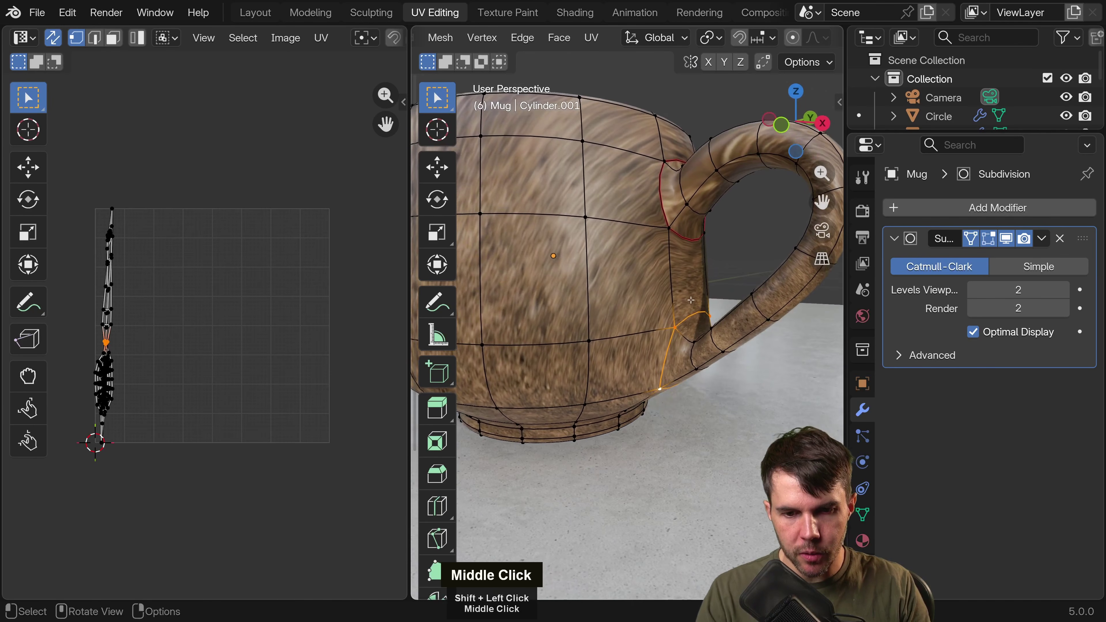
pyautogui.hotkey('ctrl', 'e')
pyautogui.click(669, 343)
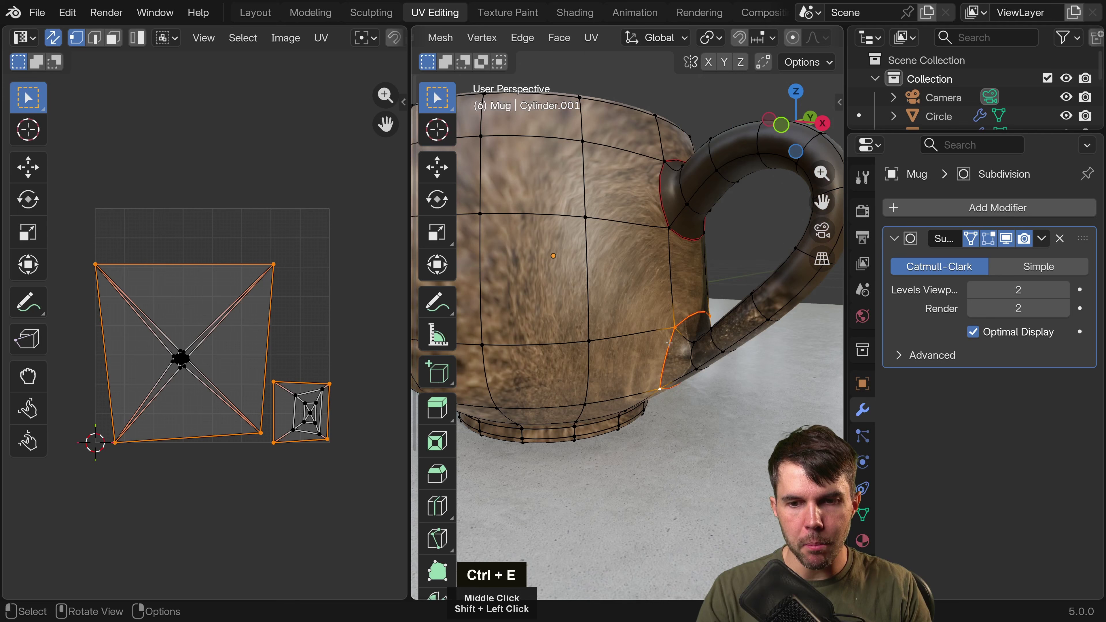
# Select the geometry linked to the mug's handle, delimiting the selection by Seam.
pyautogui.scroll(-4, 668, 331)
pyautogui.hotkey('alt', 'a')
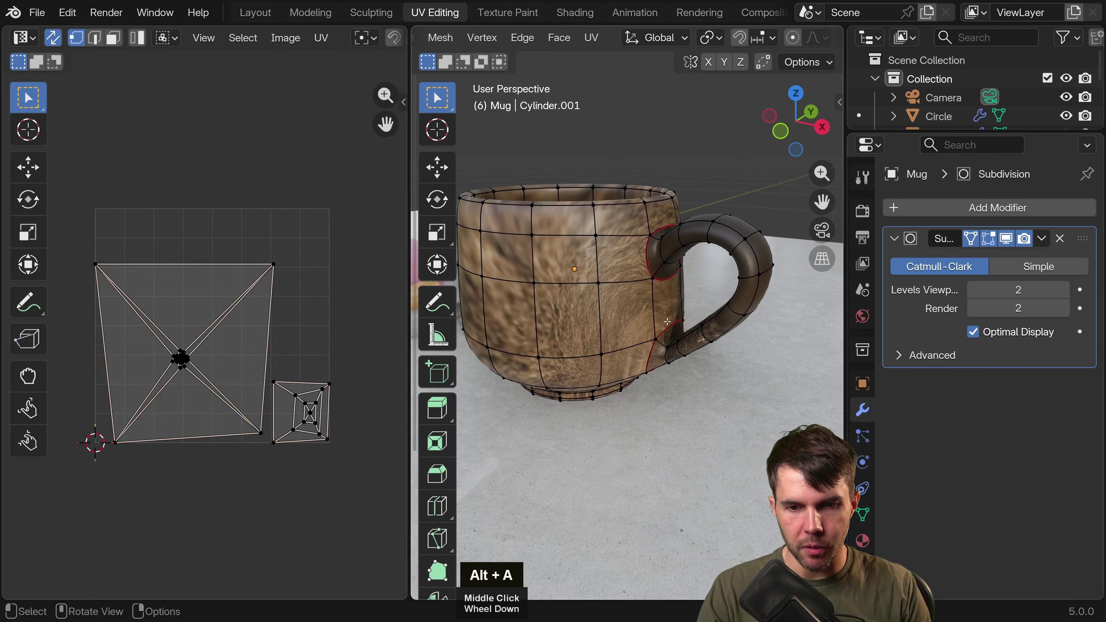
pyautogui.moveTo(667, 322); pyautogui.dragTo(720, 242, button='middle')
pyautogui.doubleClick(724, 279)
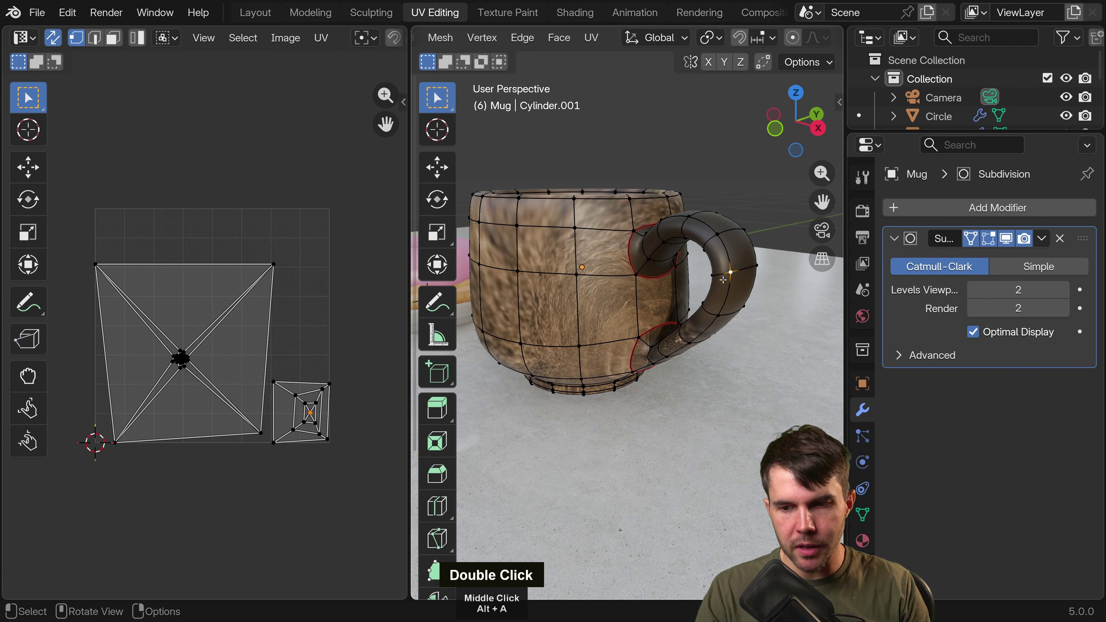
pyautogui.moveTo(621, 292); pyautogui.dragTo(716, 237, button='middle')
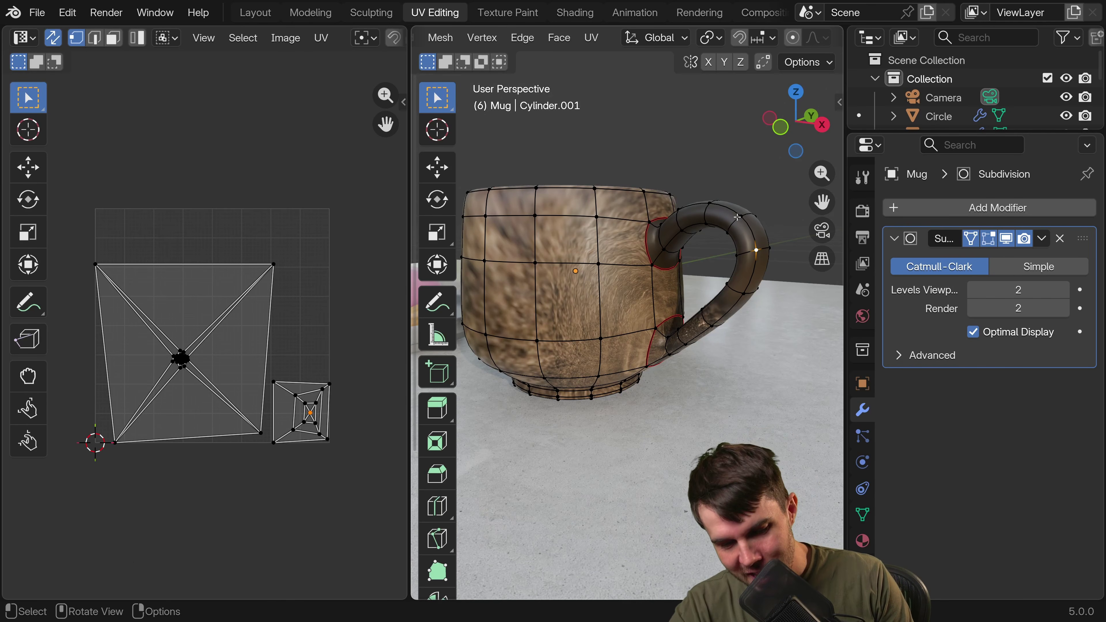
pyautogui.press('l')
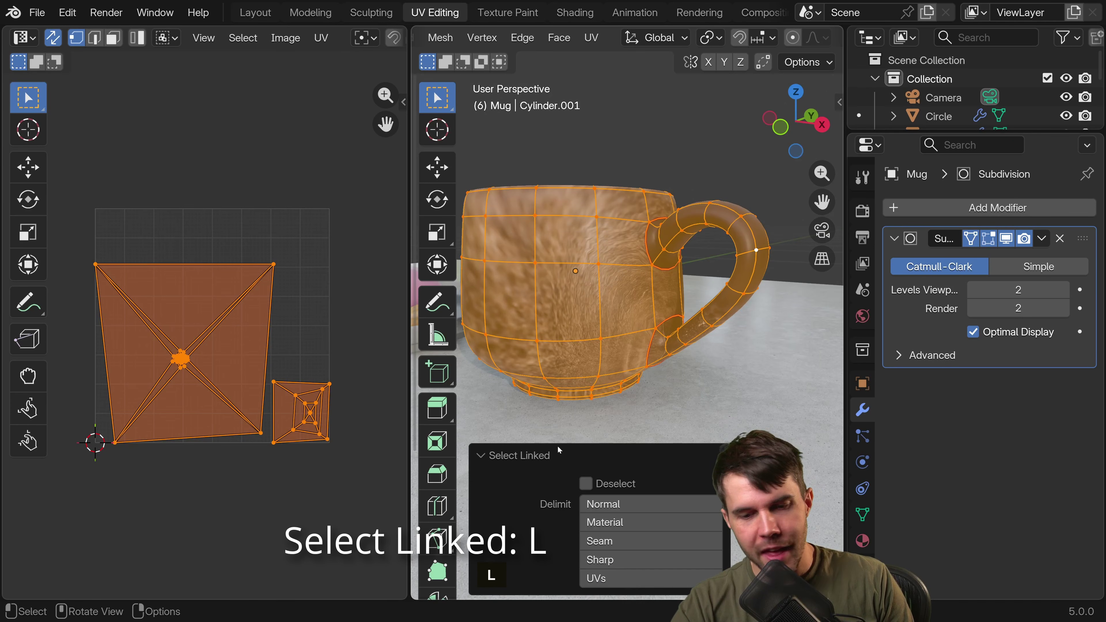
pyautogui.click(540, 460)
pyautogui.click(552, 577)
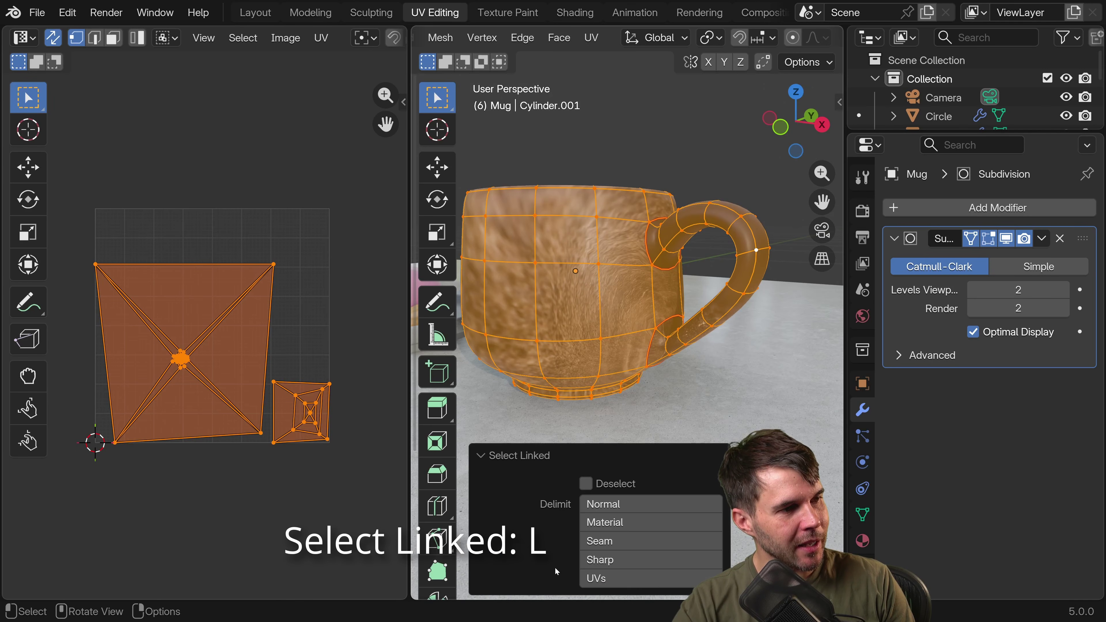
pyautogui.click(610, 543)
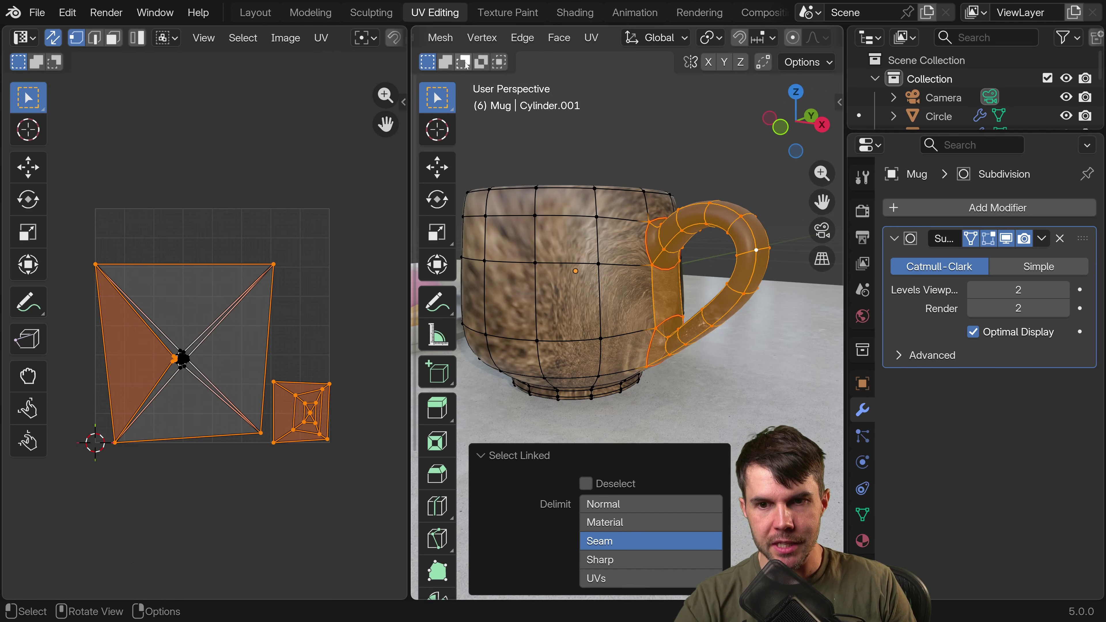
# Switch to edge selection, clear the selection, and select only the handle up to its seams.
pyautogui.moveTo(651, 40); pyautogui.dragTo(575, 47, button='middle')
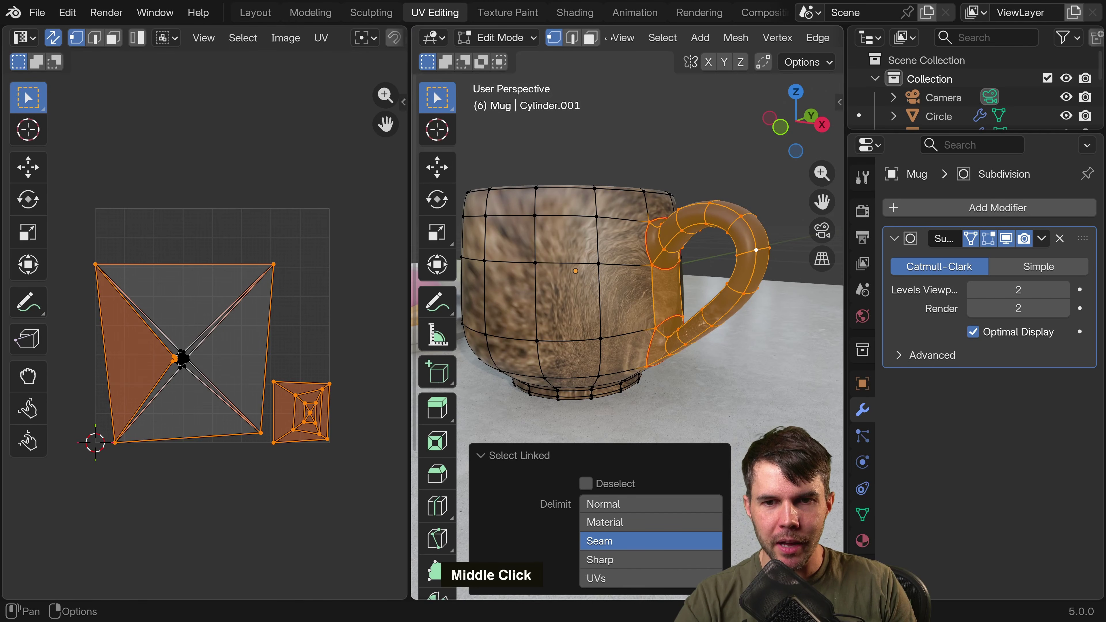
pyautogui.click(573, 41)
pyautogui.hotkey('alt', 'a')
pyautogui.press('l')
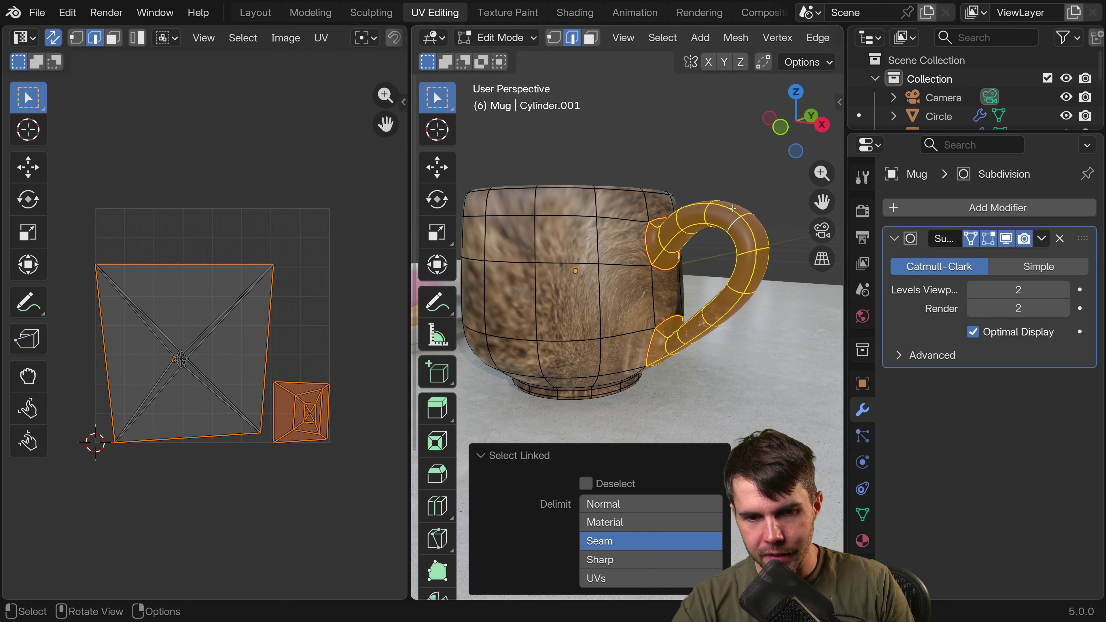
# Examine the handle's island in the UV layout up close.
pyautogui.scroll(2, 344, 413)
pyautogui.moveTo(329, 406); pyautogui.dragTo(207, 297, button='middle')
pyautogui.scroll(1, 207, 298)
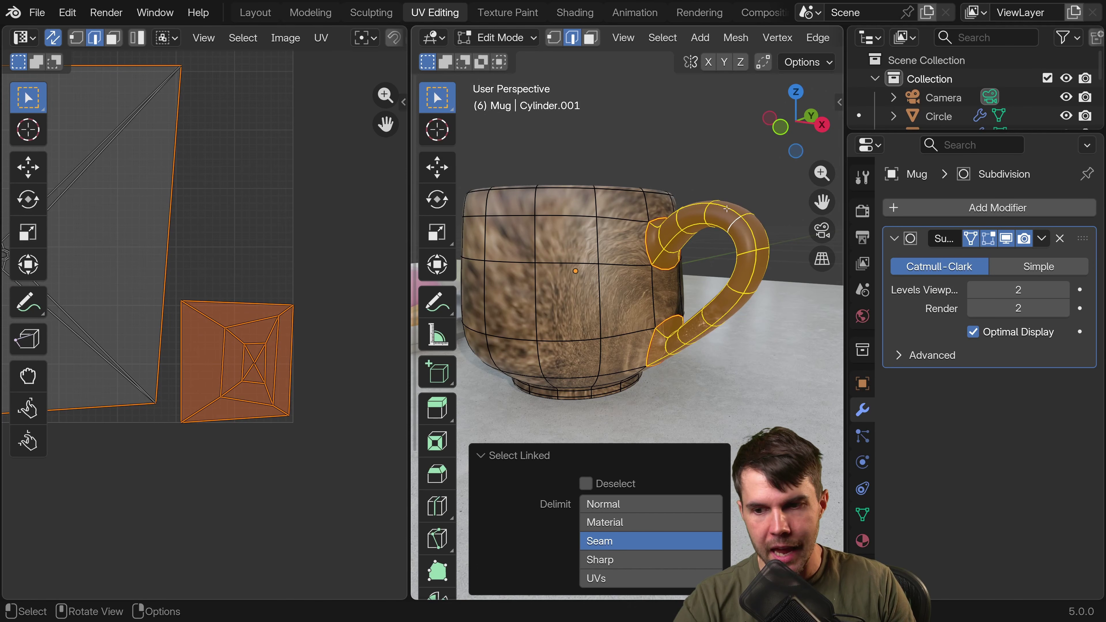
pyautogui.scroll(1, 279, 376)
pyautogui.moveTo(279, 376); pyautogui.dragTo(249, 286, button='middle')
pyautogui.scroll(-2, 202, 296)
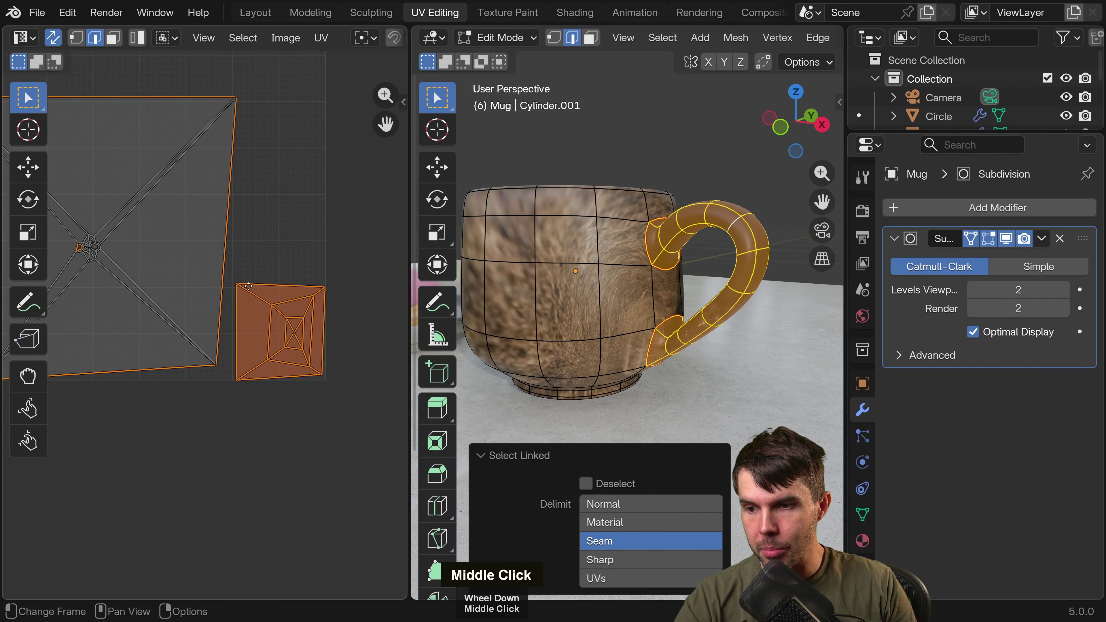
pyautogui.scroll(-3, 249, 286)
# Select the mug body's UV island and the handle in turn to compare their islands in the layout.
pyautogui.hotkey('alt', 'a')
pyautogui.press('l')
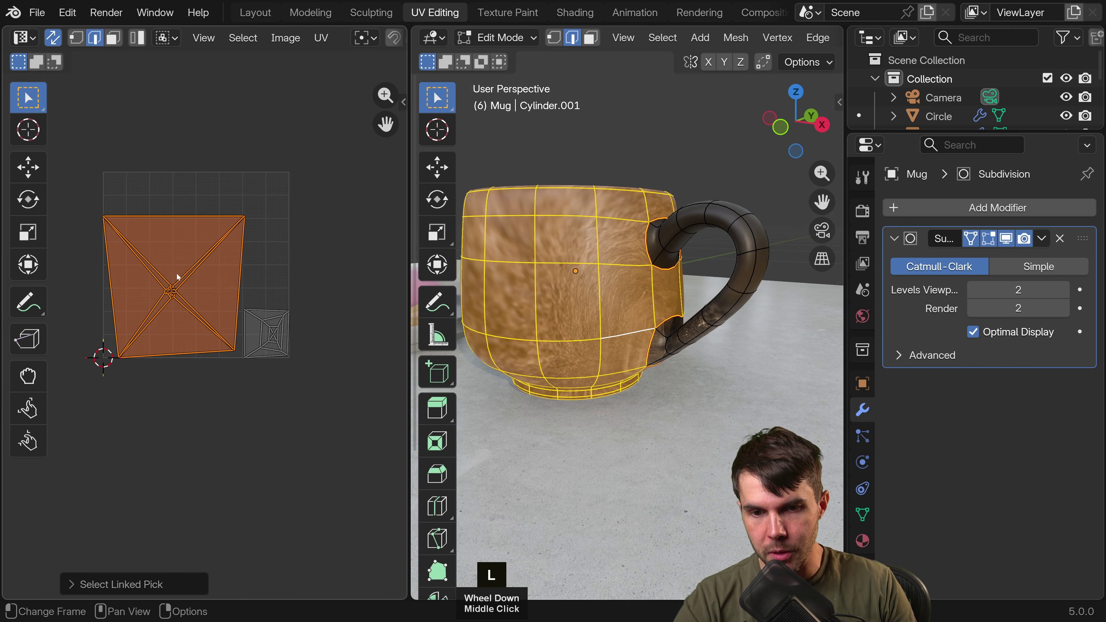
pyautogui.moveTo(545, 279); pyautogui.dragTo(543, 303, button='middle')
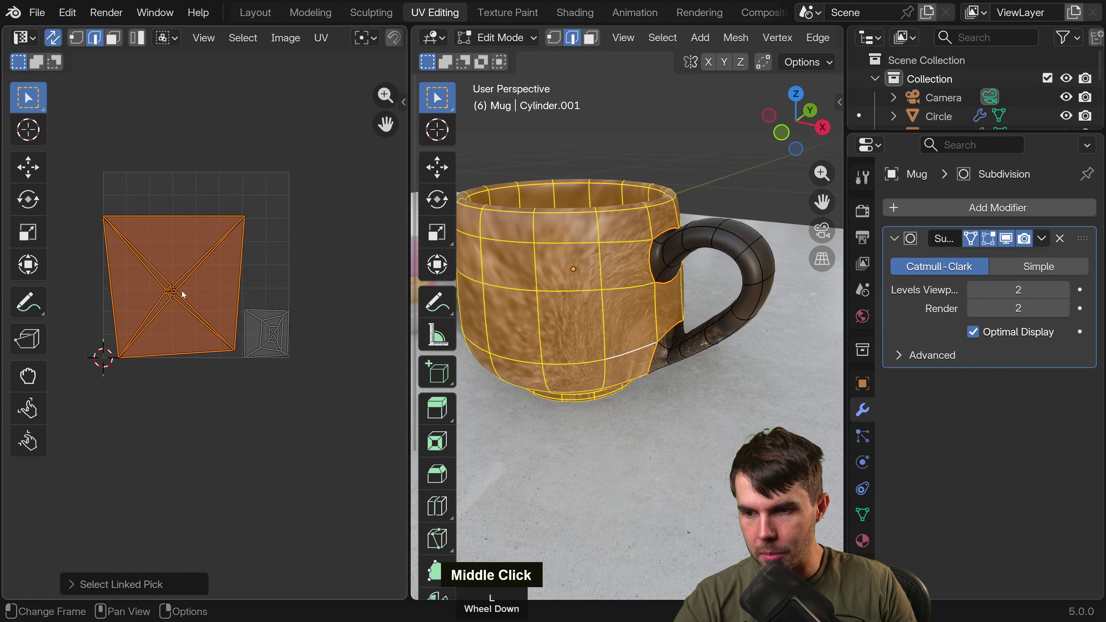
pyautogui.scroll(3, 183, 295)
pyautogui.scroll(-2, 150, 258)
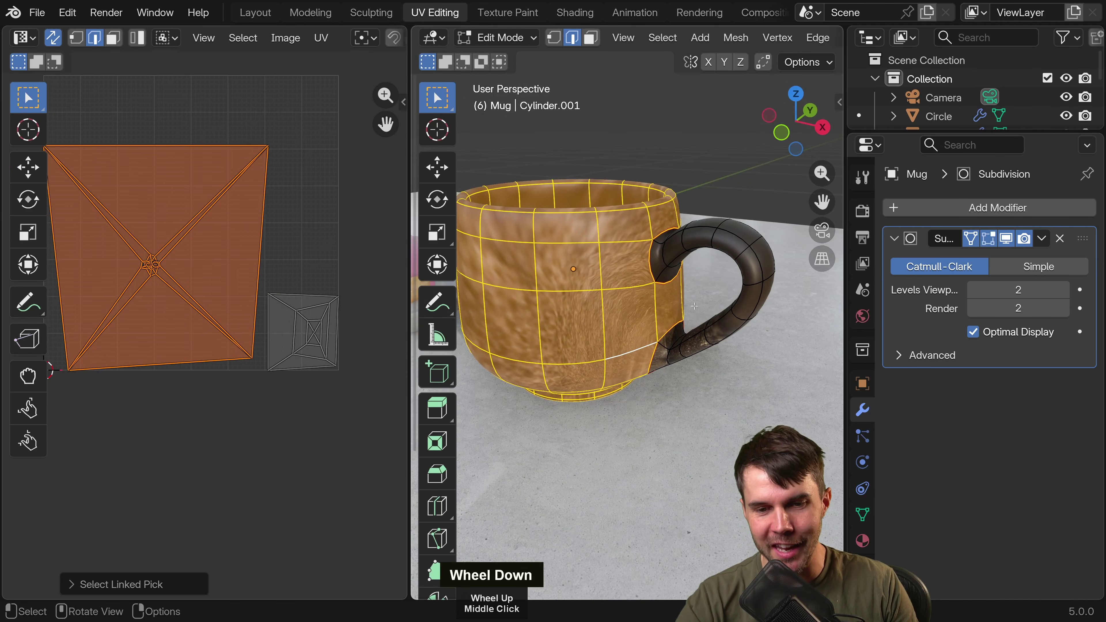
pyautogui.moveTo(719, 305); pyautogui.dragTo(758, 243, button='middle')
pyautogui.press('l')
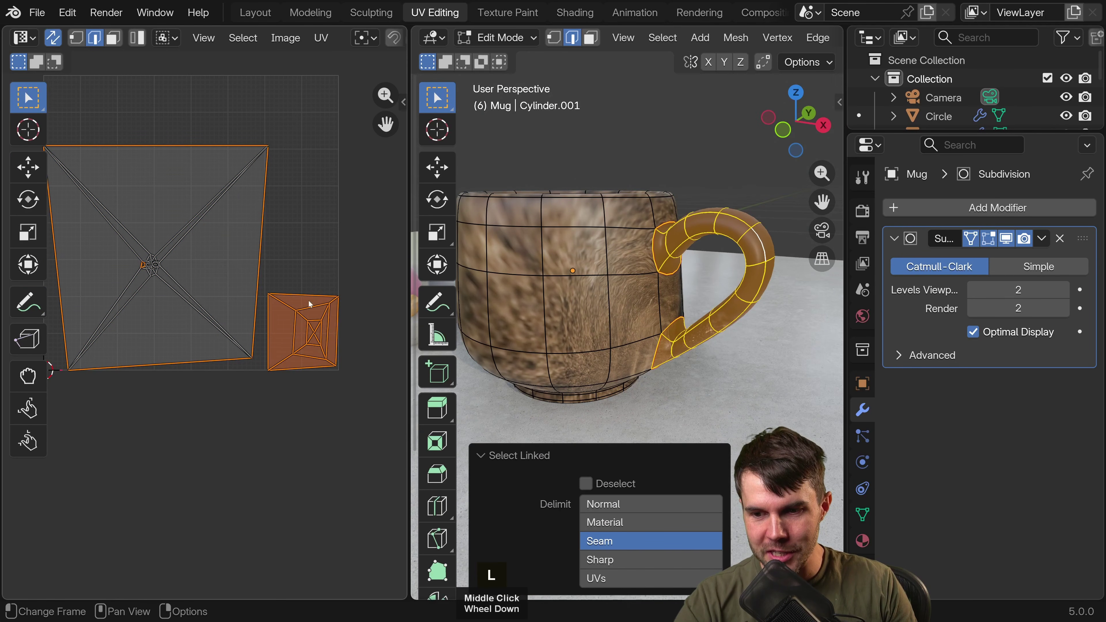
# Examine the handle's island in the UV layout and the handle's joints with the mug body from several sides.
pyautogui.moveTo(678, 300); pyautogui.dragTo(679, 322, button='middle')
pyautogui.scroll(2, 373, 345)
pyautogui.moveTo(374, 345); pyautogui.dragTo(153, 271, button='middle')
pyautogui.scroll(1, 152, 270)
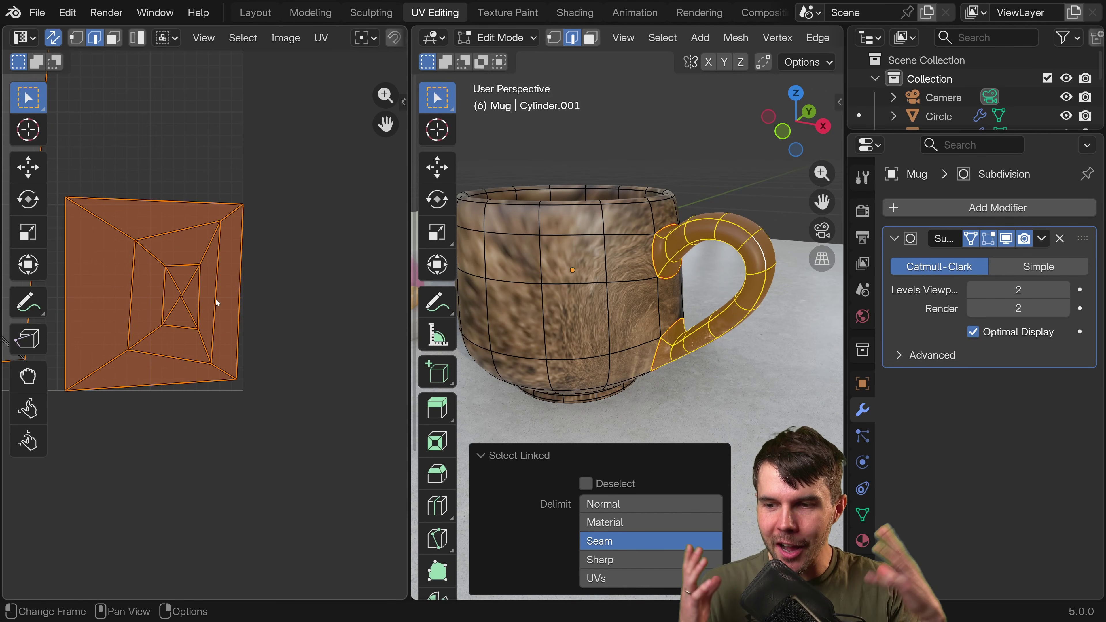
pyautogui.moveTo(663, 253); pyautogui.dragTo(605, 247, button='middle')
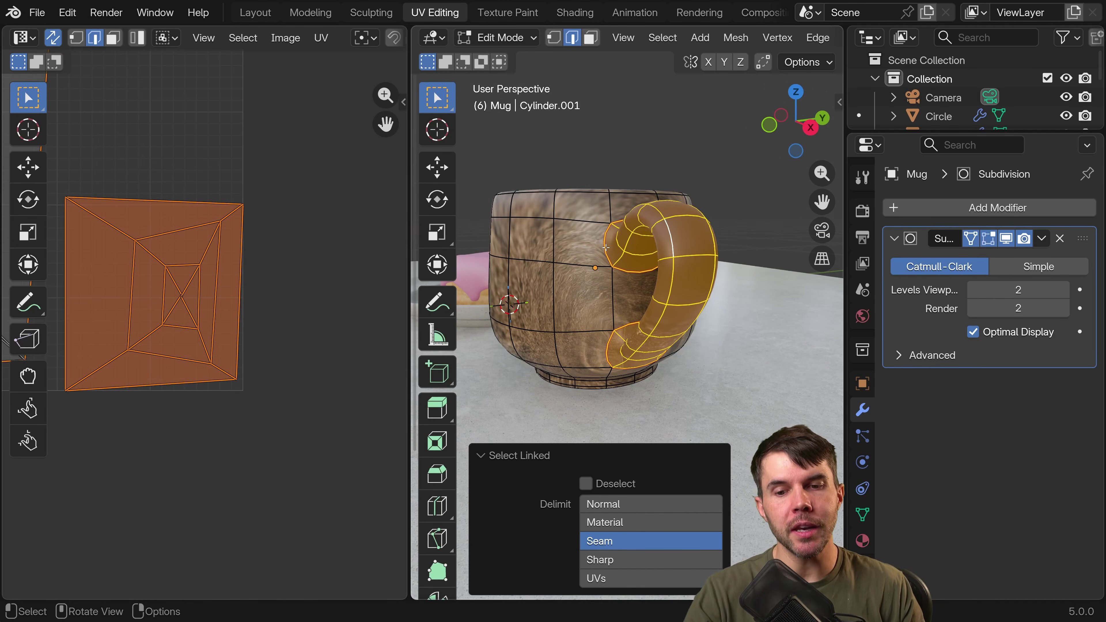
pyautogui.moveTo(605, 247); pyautogui.dragTo(656, 284, button='middle')
pyautogui.scroll(2, 594, 252)
pyautogui.scroll(2, 605, 261)
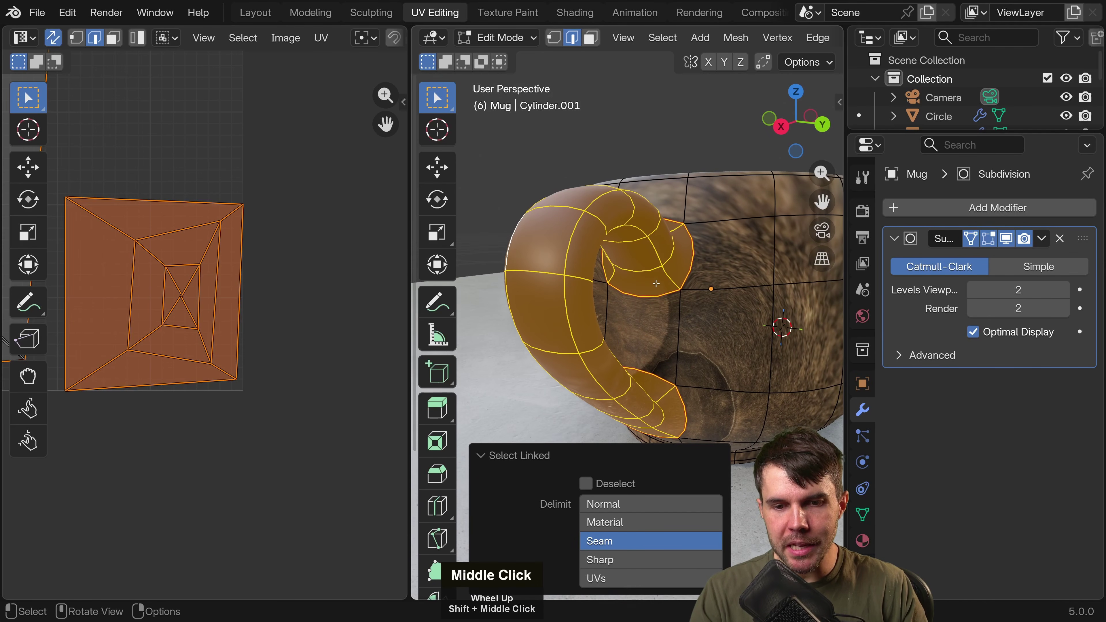
# Try out different lengthwise edge loops on the inside of the handle as candidates for a seam.
pyautogui.keyDown('alt'); pyautogui.click(652, 248); pyautogui.keyUp('alt')
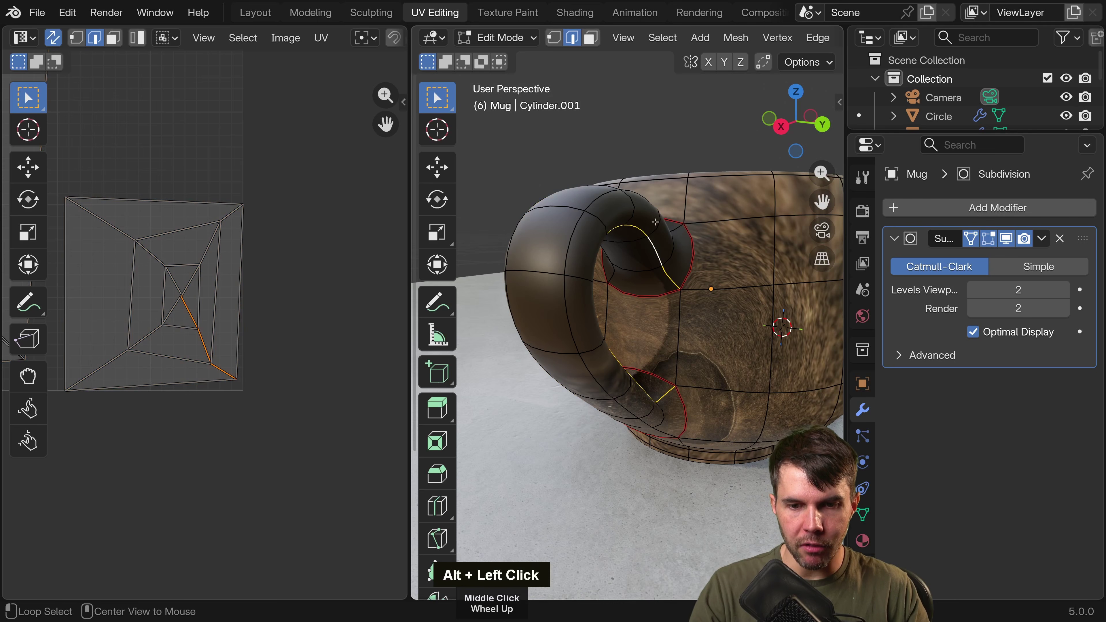
pyautogui.keyDown('alt'); pyautogui.click(653, 248); pyautogui.keyUp('alt')
pyautogui.moveTo(652, 248); pyautogui.dragTo(612, 262, button='middle')
pyautogui.keyDown('alt'); pyautogui.click(678, 278); pyautogui.keyUp('alt')
pyautogui.keyDown('alt'); pyautogui.click(671, 262); pyautogui.keyUp('alt')
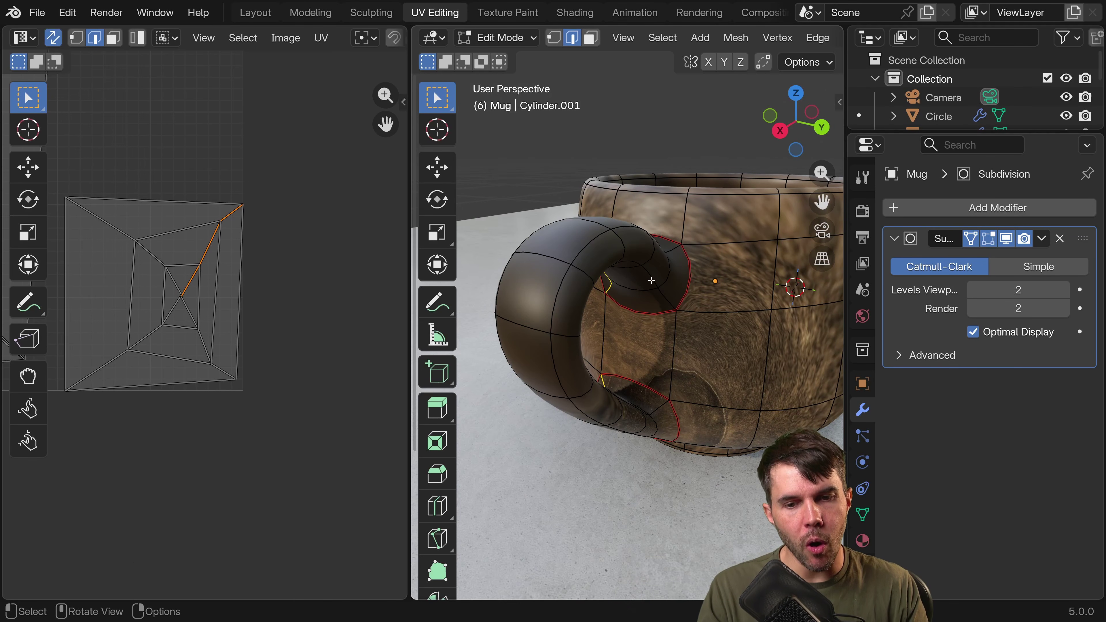
pyautogui.moveTo(644, 287); pyautogui.dragTo(622, 231, button='middle')
pyautogui.scroll(4, 621, 214)
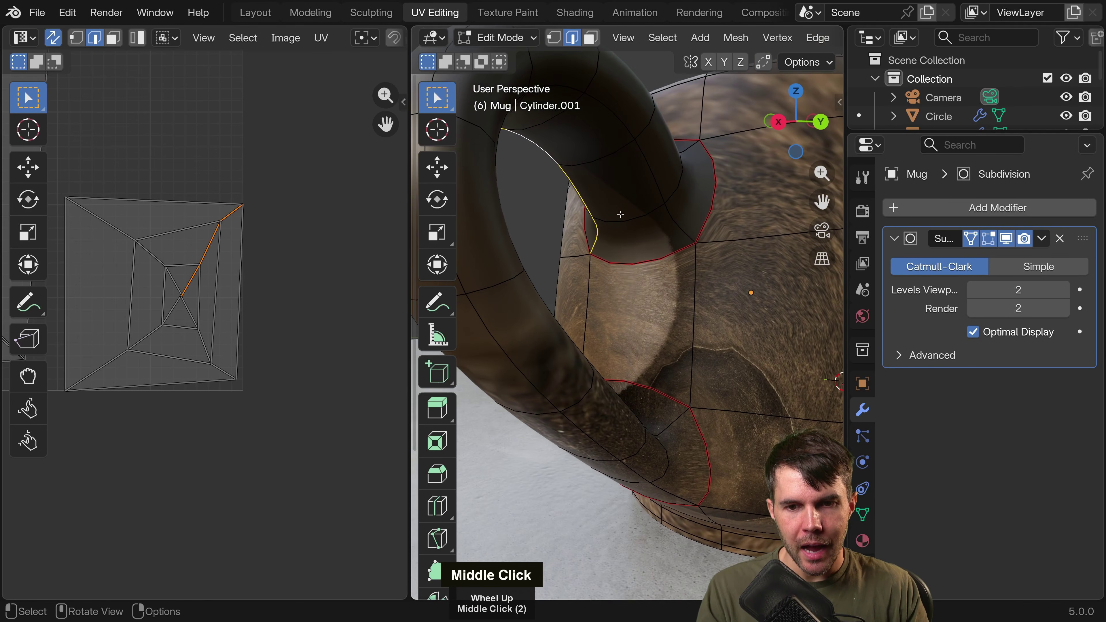
pyautogui.click(559, 126)
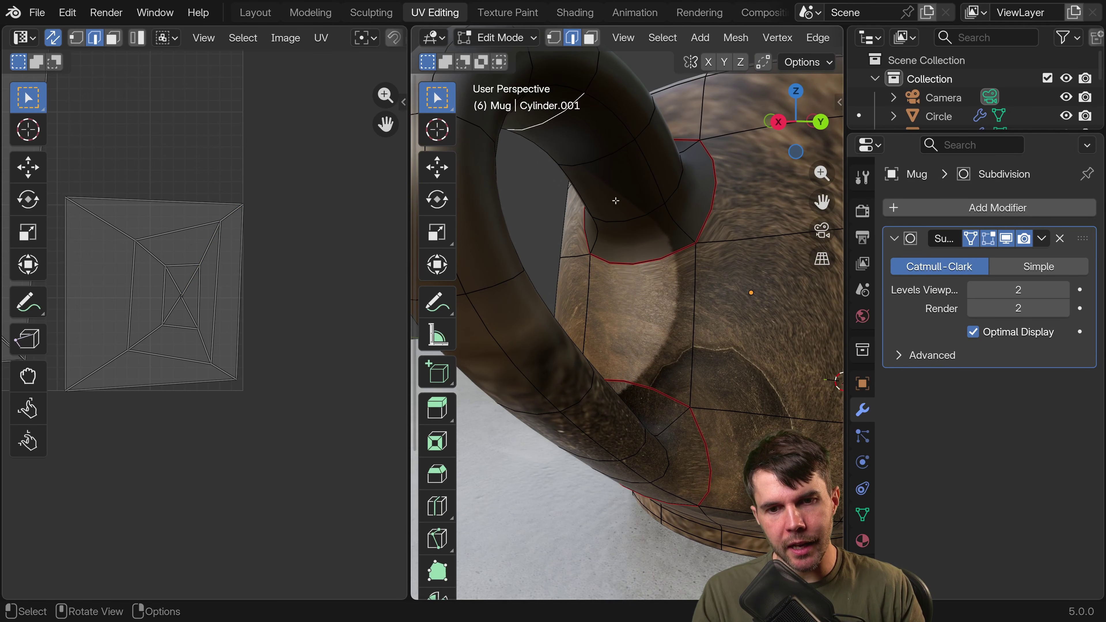
# Mark the lengthwise edge loop on the inside of the handle as a seam.
pyautogui.moveTo(594, 137); pyautogui.dragTo(650, 151, button='middle')
pyautogui.keyDown('alt'); pyautogui.click(622, 117); pyautogui.keyUp('alt')
pyautogui.keyDown('alt'); pyautogui.click(657, 210); pyautogui.keyUp('alt')
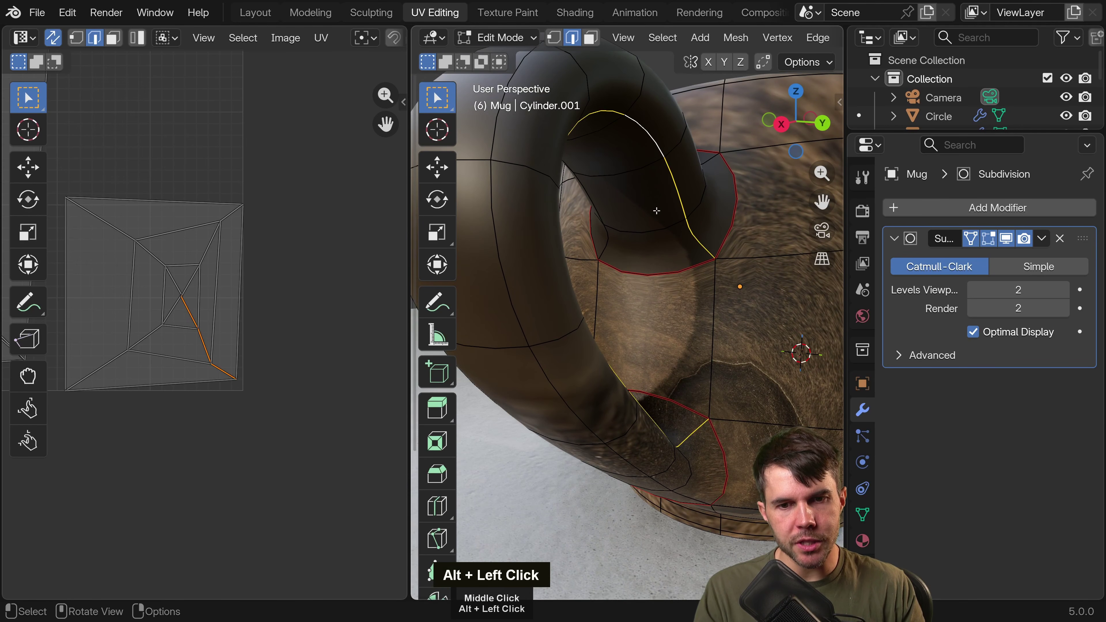
pyautogui.hotkey('ctrl', 'e')
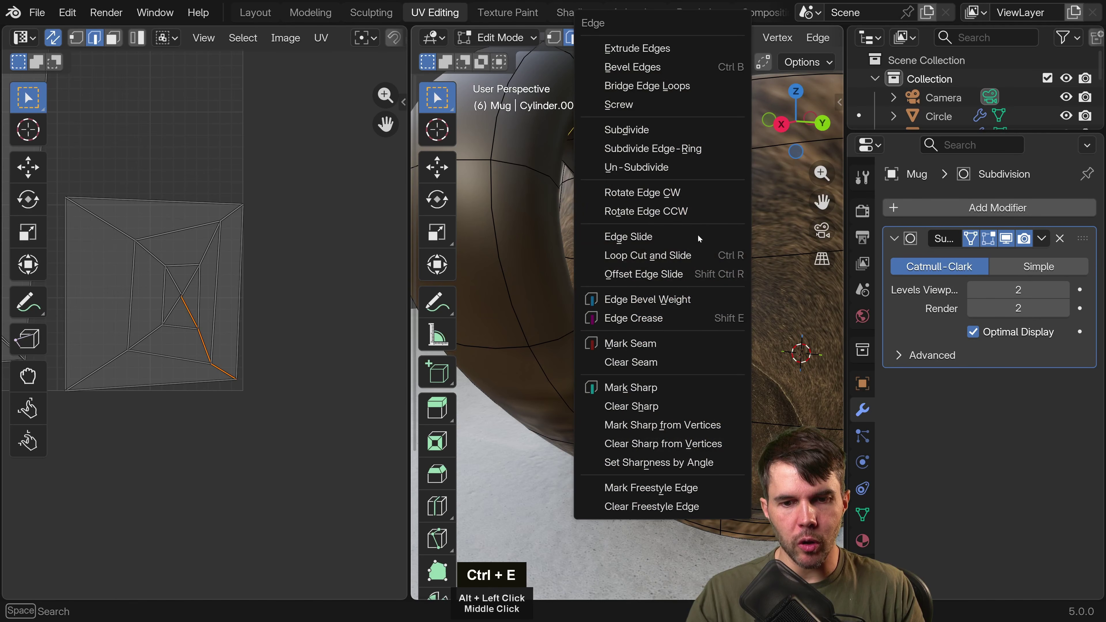
pyautogui.click(669, 340)
pyautogui.scroll(-5, 656, 307)
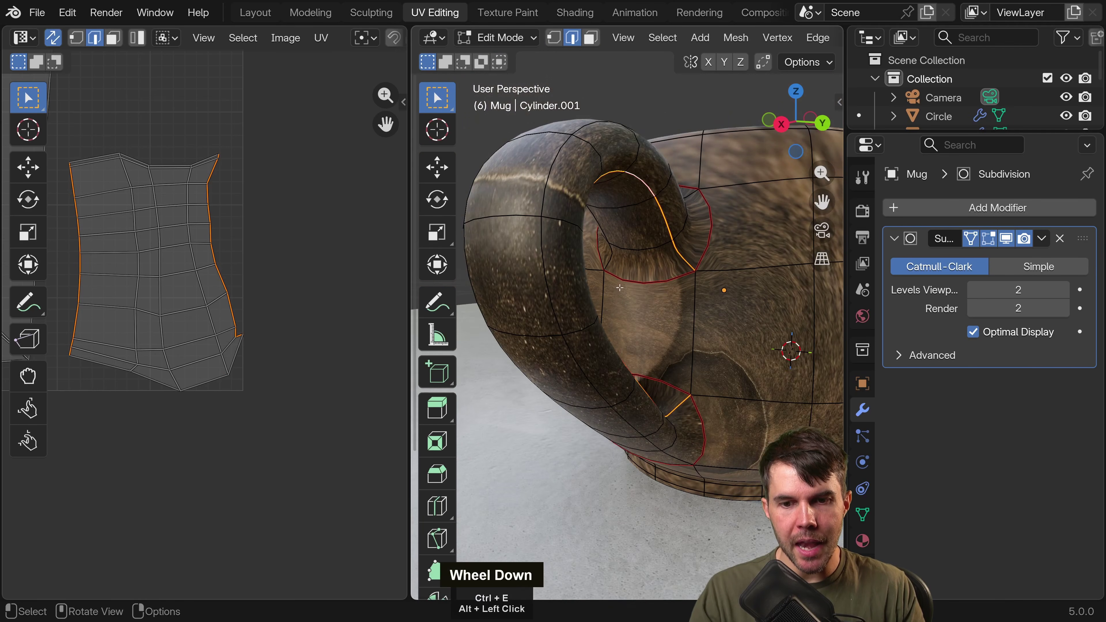
# Inspect the handle's new UV island and texture, check the linked geometry of the mug, and clear the selection.
pyautogui.moveTo(154, 279); pyautogui.dragTo(244, 279, button='middle')
pyautogui.scroll(-3, 348, 292)
pyautogui.moveTo(514, 288); pyautogui.dragTo(640, 275, button='middle')
pyautogui.moveTo(640, 275); pyautogui.dragTo(667, 279, button='middle')
pyautogui.click(720, 249)
pyautogui.moveTo(721, 248); pyautogui.dragTo(702, 331, button='middle')
pyautogui.press('l')
pyautogui.scroll(5, 279, 297)
pyautogui.scroll(-3, 680, 294)
pyautogui.scroll(1, 679, 318)
pyautogui.hotkey('alt', 'a')
pyautogui.keyDown('shift'); pyautogui.scroll(4, 697, 321); pyautogui.keyUp('shift')
pyautogui.keyDown('shift'); pyautogui.moveTo(701, 331); pyautogui.dragTo(659, 370, button='middle'); pyautogui.keyUp('shift')
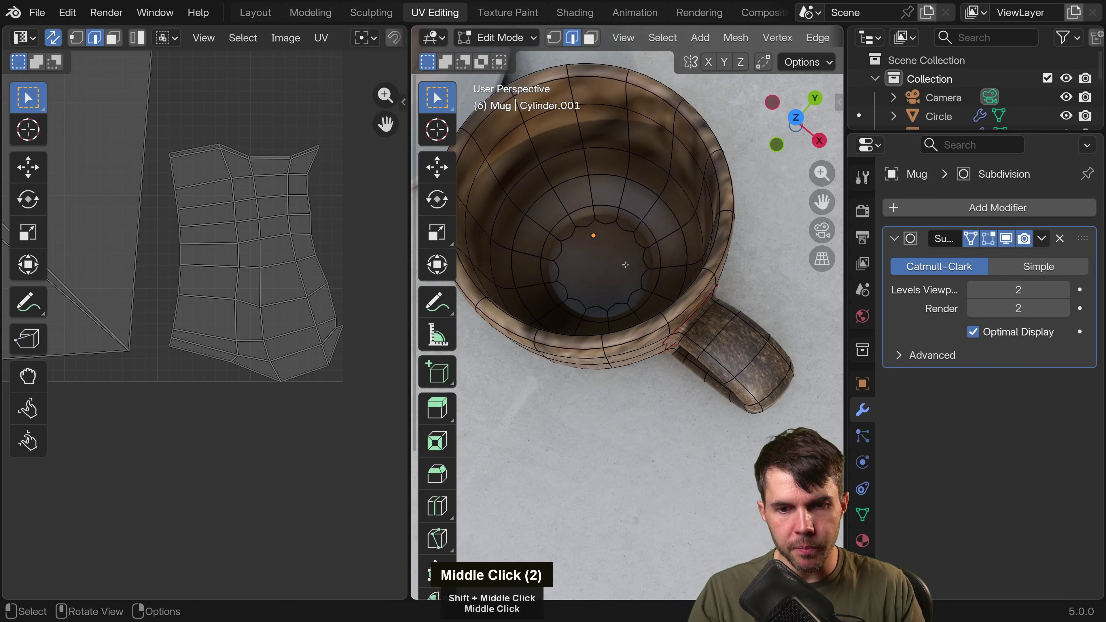
# Select the edge loop around the mug's inner bottom and mark it as a seam.
pyautogui.click(619, 244)
pyautogui.keyDown('shift'); pyautogui.moveTo(618, 244); pyautogui.dragTo(665, 252, button='middle'); pyautogui.keyUp('shift')
pyautogui.keyDown('shift'); pyautogui.scroll(1, 666, 252); pyautogui.keyUp('shift')
pyautogui.scroll(1, 665, 251)
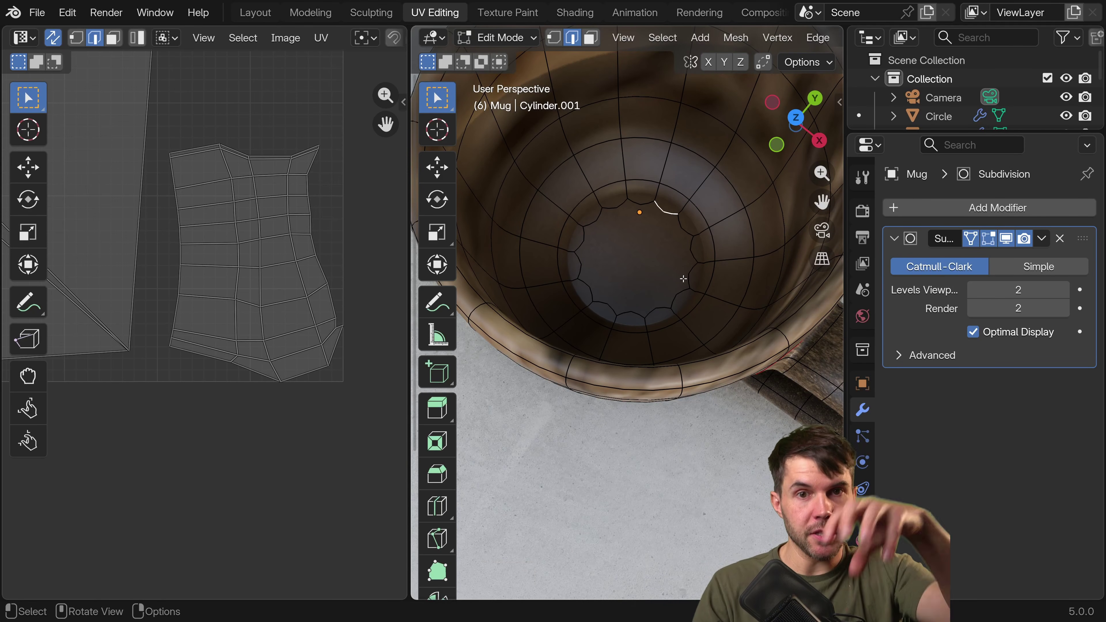
pyautogui.keyDown('shift'); pyautogui.moveTo(685, 260); pyautogui.dragTo(666, 209, button='middle'); pyautogui.keyUp('shift')
pyautogui.keyDown('shift'); pyautogui.scroll(1, 665, 209); pyautogui.keyUp('shift')
pyautogui.scroll(1, 665, 209)
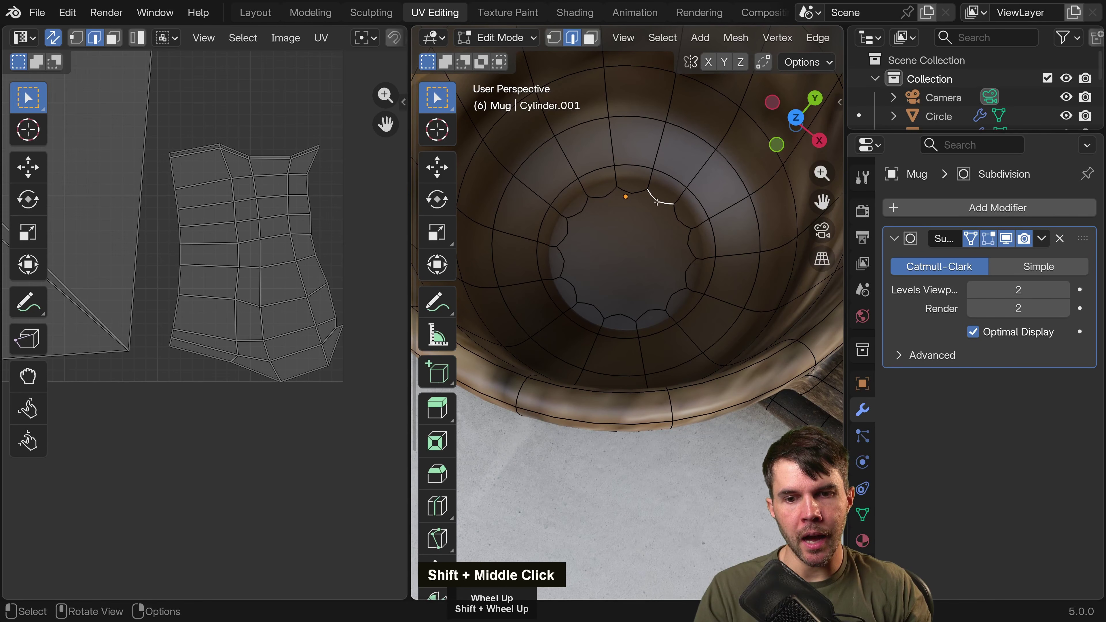
pyautogui.keyDown('alt'); pyautogui.click(618, 283); pyautogui.keyUp('alt')
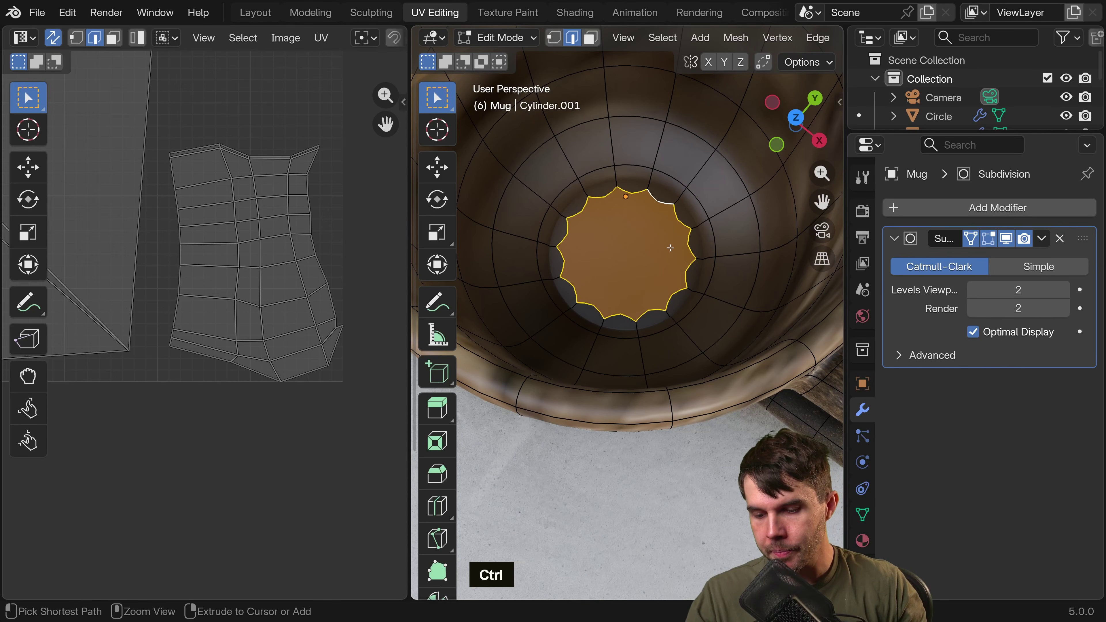
pyautogui.hotkey('ctrl', 'e')
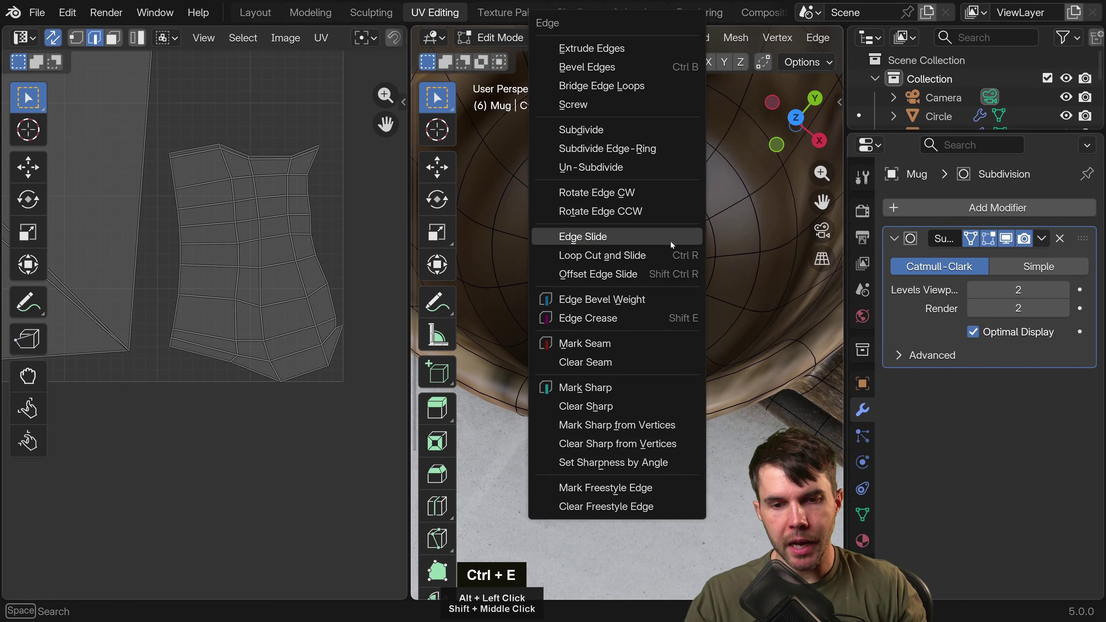
pyautogui.click(641, 339)
# Examine the inner bottom's UV island and the mug's interior texture, and clear the selection.
pyautogui.scroll(-1, 152, 214)
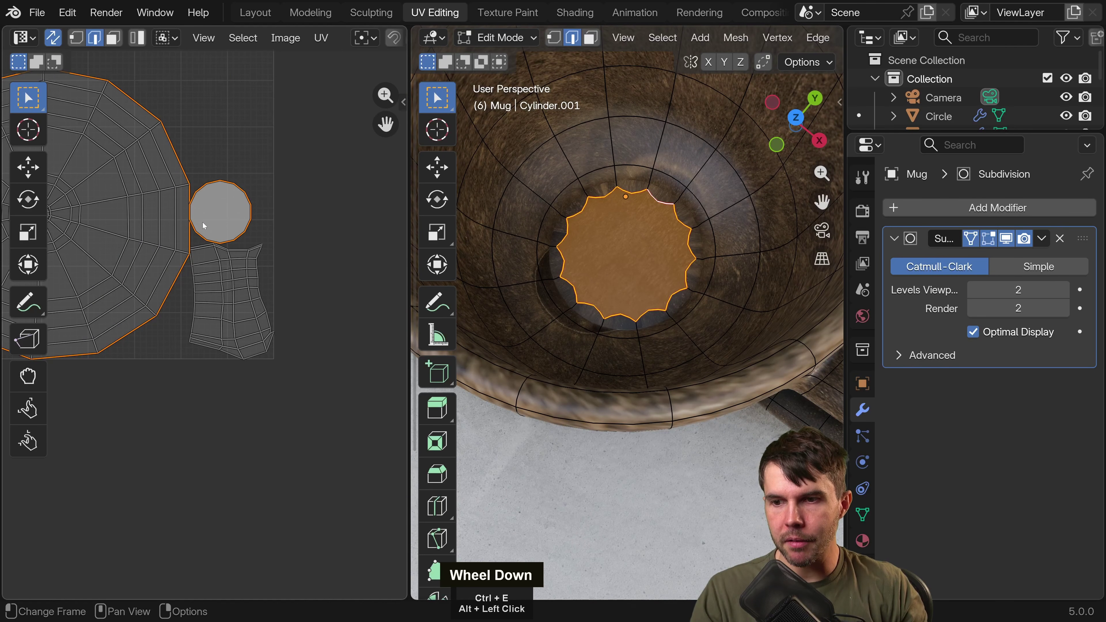
pyautogui.scroll(-2, 700, 279)
pyautogui.scroll(-2, 701, 279)
pyautogui.moveTo(700, 279); pyautogui.dragTo(640, 279, button='middle')
pyautogui.keyDown('shift'); pyautogui.scroll(1, 682, 294); pyautogui.keyUp('shift')
pyautogui.keyDown('shift'); pyautogui.moveTo(725, 323); pyautogui.dragTo(646, 250, button='middle'); pyautogui.keyUp('shift')
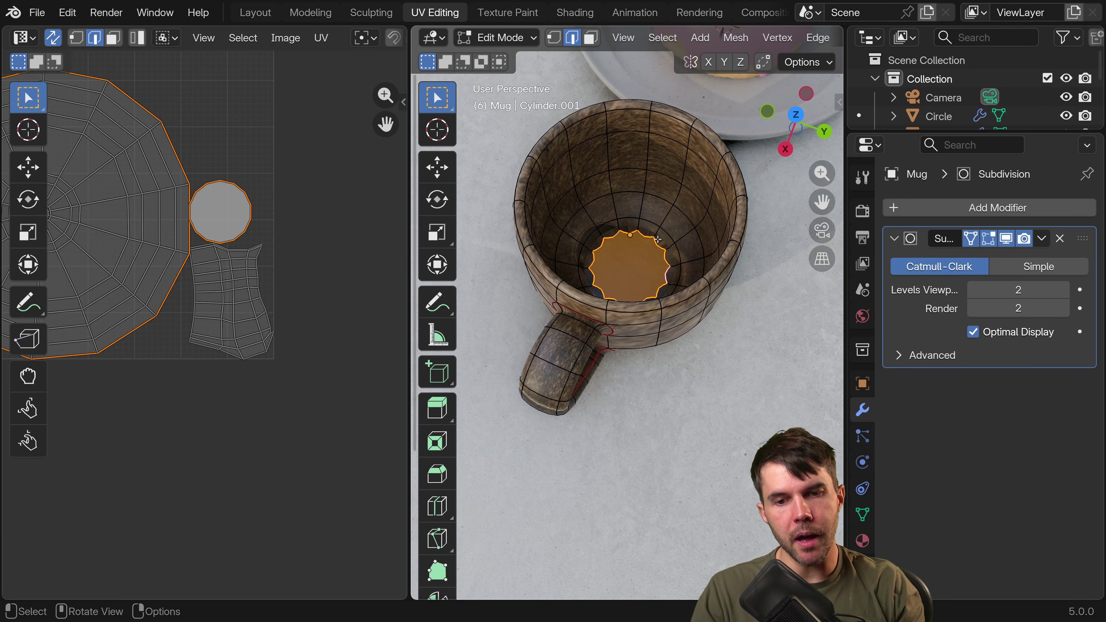
pyautogui.moveTo(637, 249); pyautogui.dragTo(635, 209, button='middle')
pyautogui.hotkey('alt', 'a')
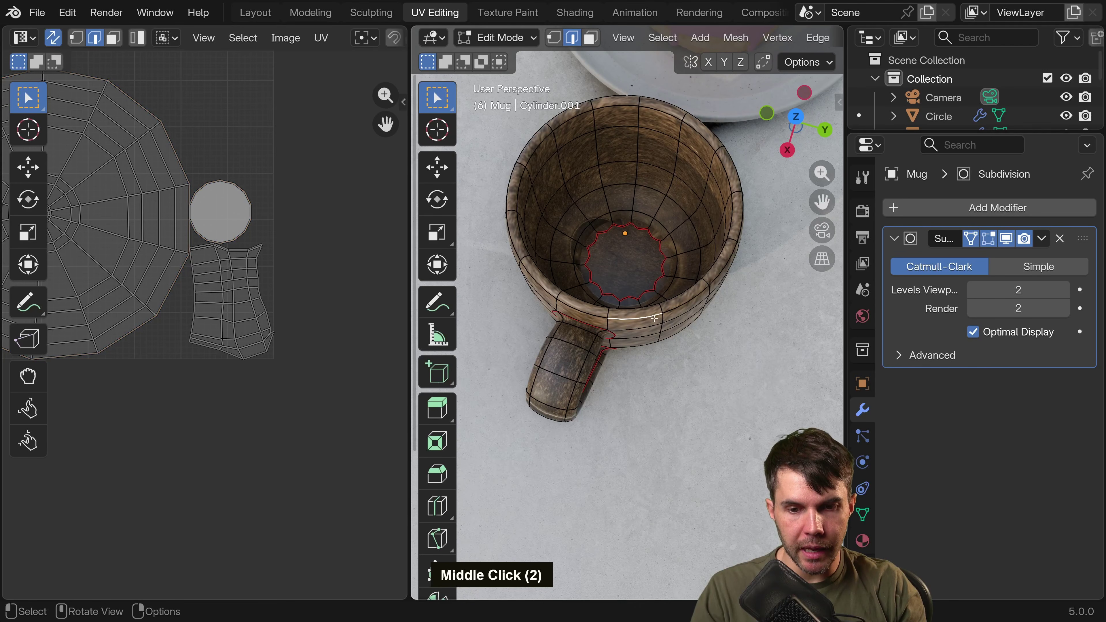
# Try a vertical edge loop on the mug's outer wall beside the handle as a candidate for a seam.
pyautogui.scroll(1, 659, 324)
pyautogui.moveTo(623, 328)
pyautogui.mouseDown(button='middle')
pyautogui.moveTo(653, 319)
pyautogui.moveTo(613, 244)
pyautogui.moveTo(644, 327)
pyautogui.mouseUp(button='middle')
pyautogui.keyDown('alt'); pyautogui.click(656, 324); pyautogui.keyUp('alt')
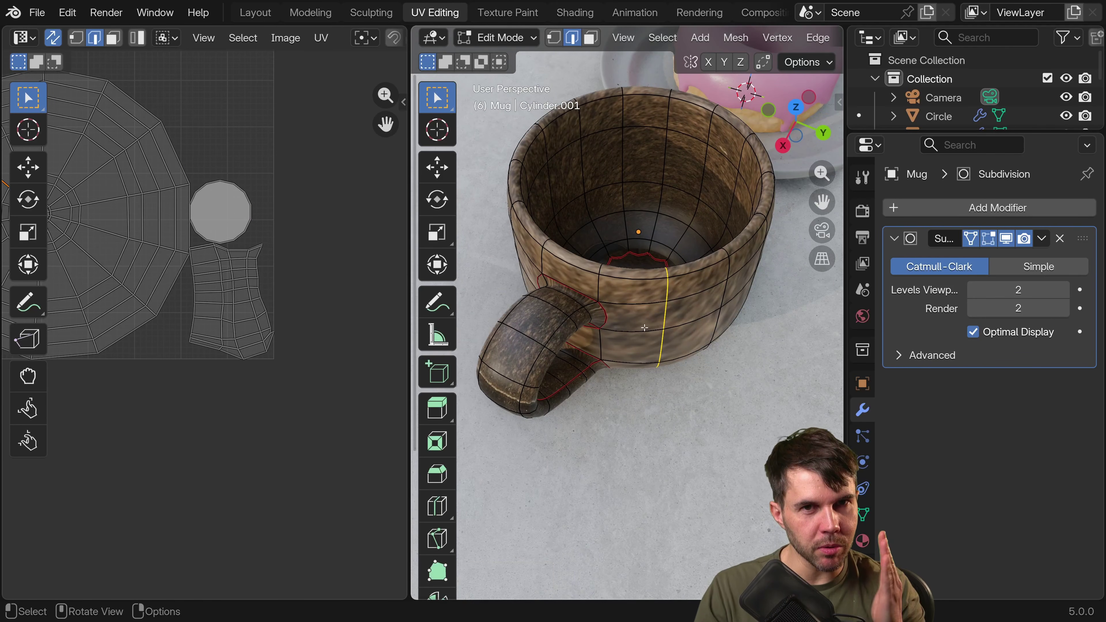
pyautogui.moveTo(641, 327); pyautogui.dragTo(617, 307, button='middle')
pyautogui.moveTo(616, 307); pyautogui.dragTo(606, 313, button='middle')
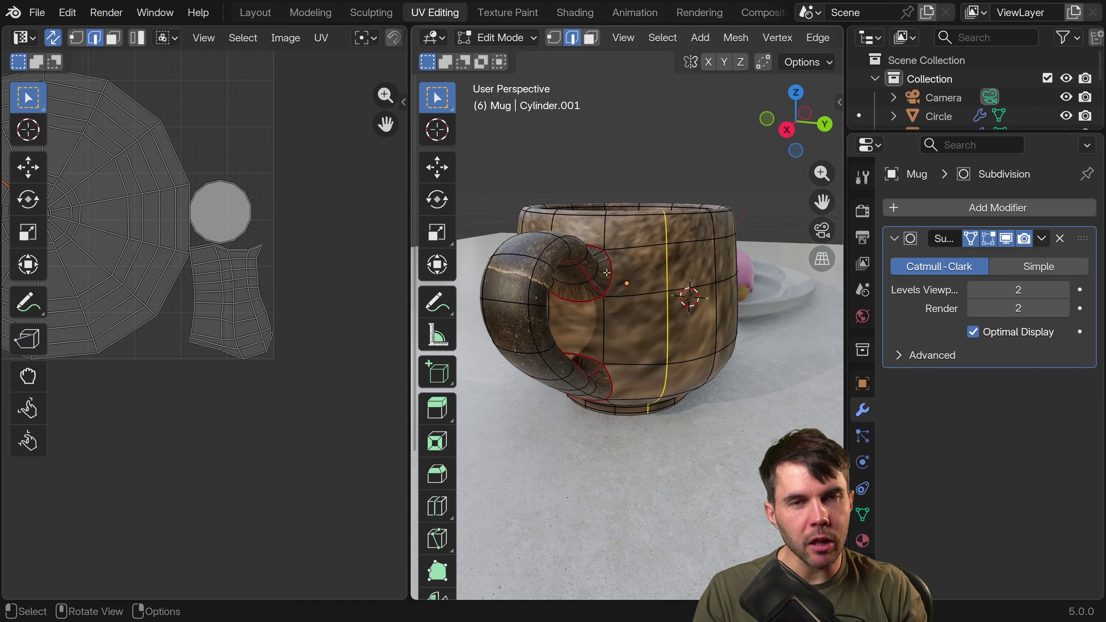
pyautogui.scroll(2, 607, 264)
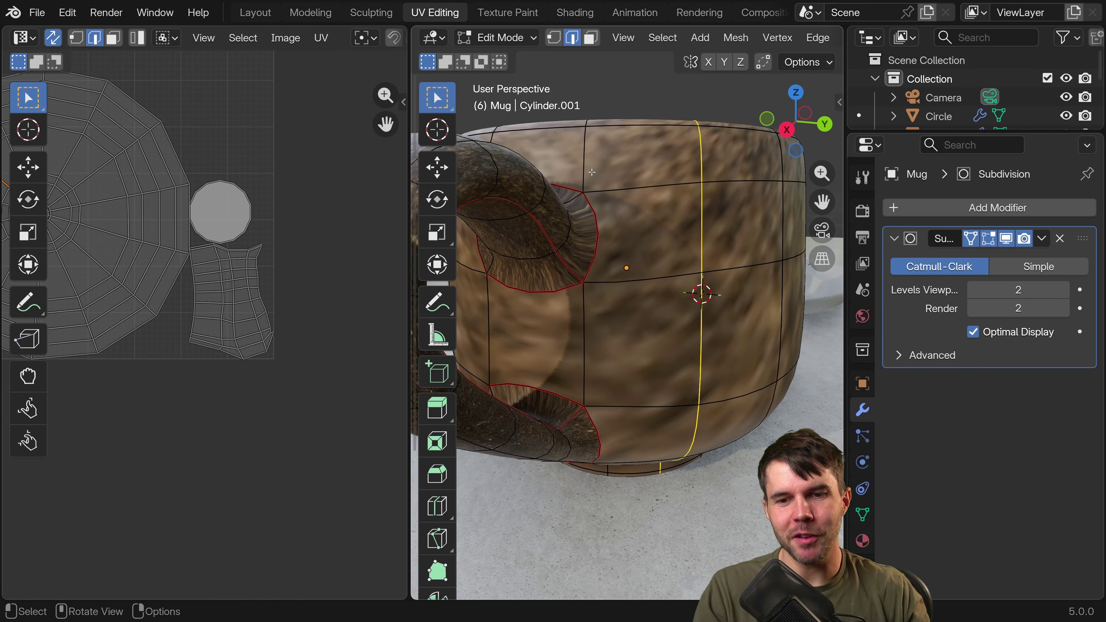
# Mark a seam along the vertical edges running from the inner bottom over the rim and down past the handle joints to the mug's base.
pyautogui.moveTo(592, 176); pyautogui.dragTo(614, 233, button='middle')
pyautogui.press('alt')
pyautogui.keyDown('alt'); pyautogui.click(577, 167); pyautogui.keyUp('alt')
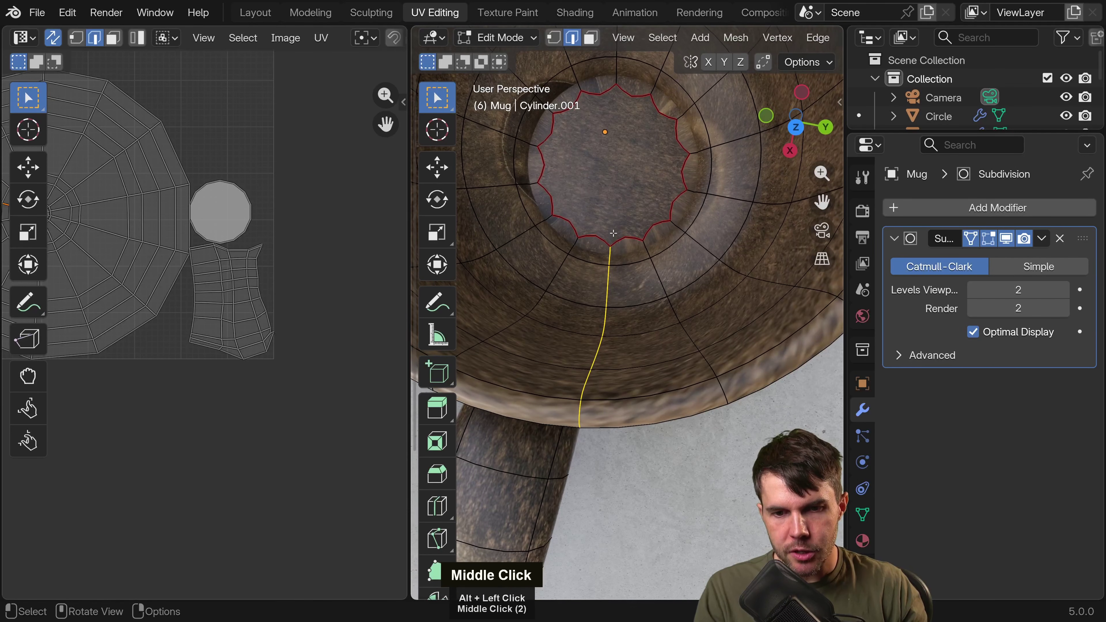
pyautogui.moveTo(599, 319); pyautogui.dragTo(592, 131, button='middle')
pyautogui.keyDown('shift'); pyautogui.click(611, 187); pyautogui.keyUp('shift')
pyautogui.keyDown('alt'); pyautogui.keyDown('shift'); pyautogui.click(604, 343); pyautogui.keyUp('shift'); pyautogui.keyUp('alt')
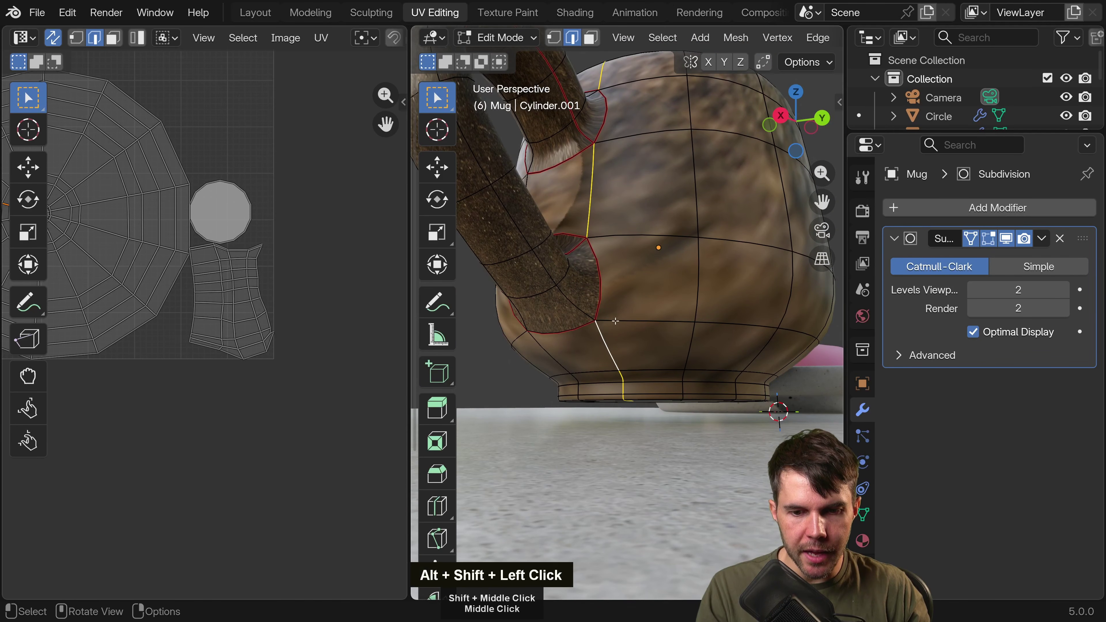
pyautogui.moveTo(604, 343); pyautogui.dragTo(673, 258, button='middle')
pyautogui.scroll(-3, 618, 305)
pyautogui.hotkey('ctrl', 'e')
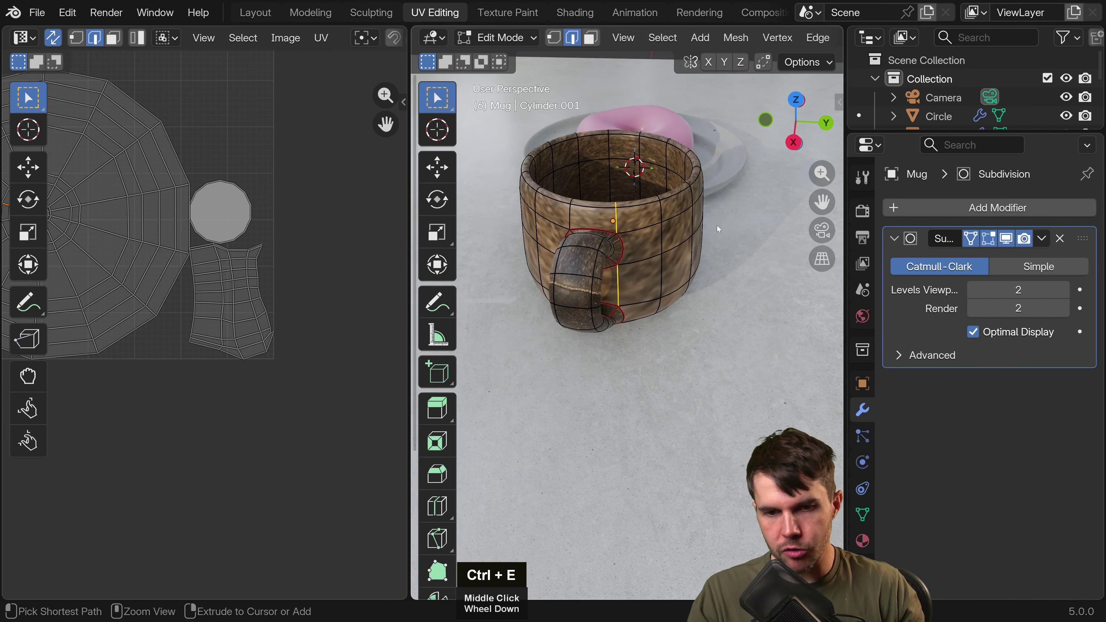
pyautogui.click(670, 341)
# Examine the mug body's opened UV island and the texture around the new seam beside the handle.
pyautogui.scroll(-2, 275, 296)
pyautogui.moveTo(275, 296); pyautogui.dragTo(266, 243, button='middle')
pyautogui.scroll(2, 262, 192)
pyautogui.moveTo(566, 262); pyautogui.dragTo(590, 344, button='middle')
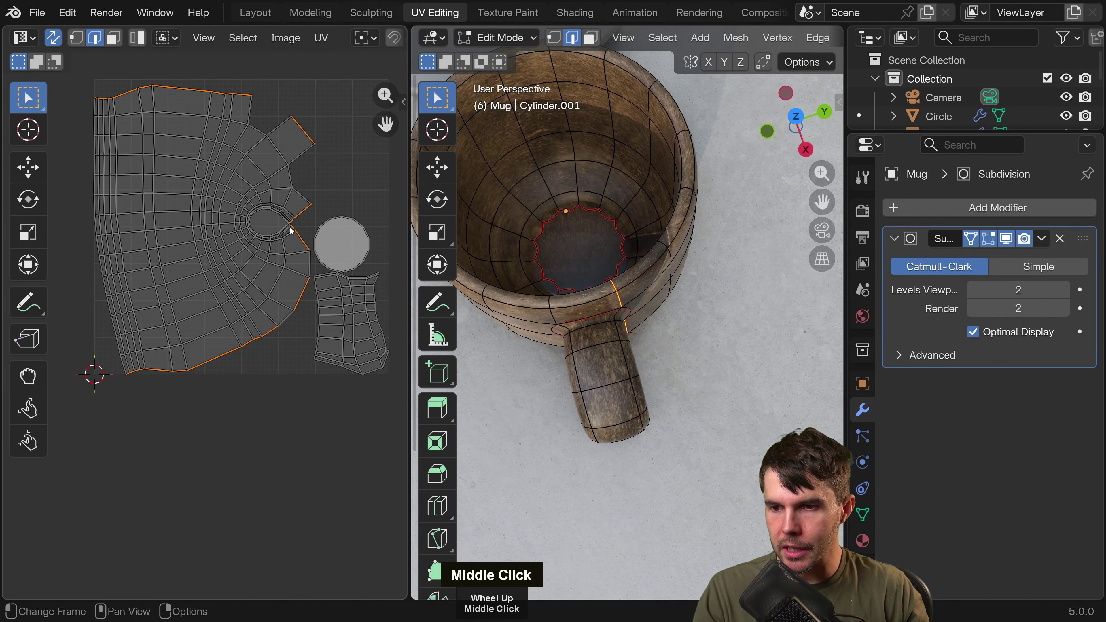
pyautogui.moveTo(610, 279); pyautogui.dragTo(558, 235, button='middle')
pyautogui.moveTo(575, 253); pyautogui.dragTo(550, 238, button='middle')
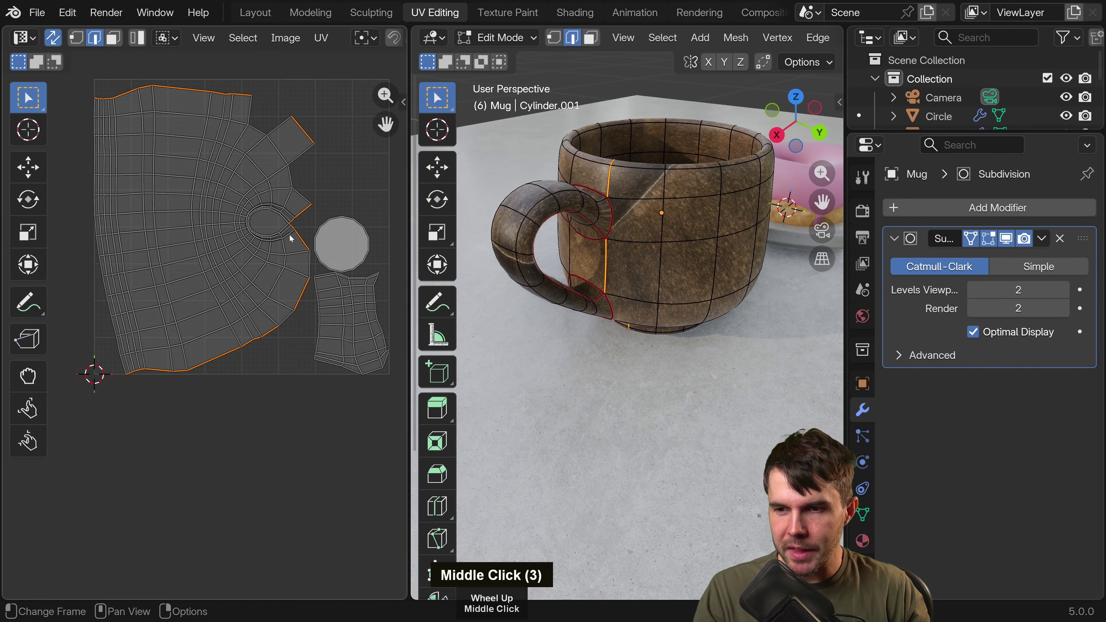
pyautogui.moveTo(291, 238); pyautogui.dragTo(138, 232, button='middle')
pyautogui.scroll(3, 208, 255)
# Select the inner bottom's seam loop and the ring in the body's UV island to compare how both are unwrapped.
pyautogui.moveTo(645, 218); pyautogui.dragTo(667, 266, button='middle')
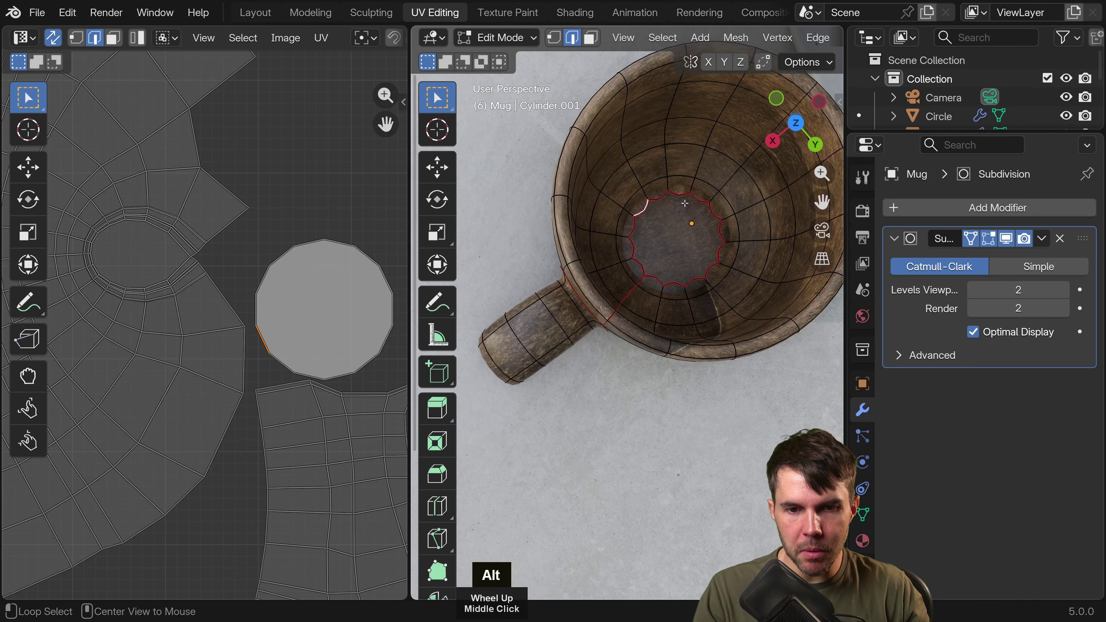
pyautogui.keyDown('alt'); pyautogui.click(667, 231); pyautogui.keyUp('alt')
pyautogui.scroll(-1, 309, 309)
pyautogui.scroll(1, 215, 282)
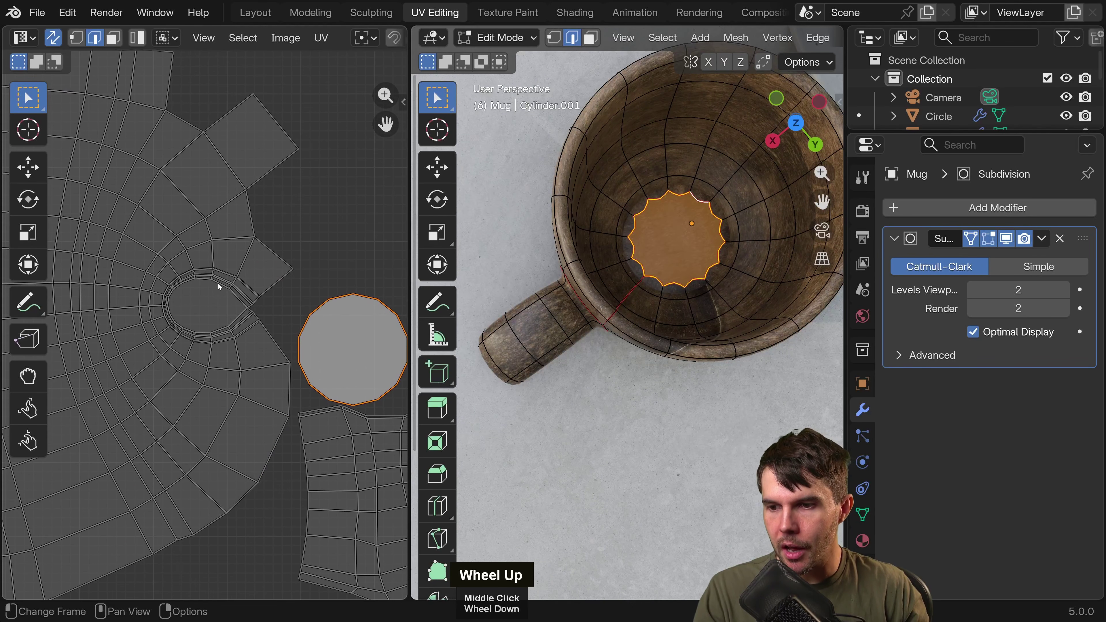
pyautogui.keyDown('alt'); pyautogui.click(213, 283); pyautogui.keyUp('alt')
pyautogui.scroll(3, 141, 256)
pyautogui.moveTo(691, 334); pyautogui.dragTo(682, 261, button='middle')
pyautogui.scroll(-3, 280, 311)
pyautogui.keyDown('shift'); pyautogui.moveTo(603, 280); pyautogui.dragTo(665, 294, button='middle'); pyautogui.keyUp('shift')
# Return to Object Mode and isolate the mug in Local View.
pyautogui.press('Tab')
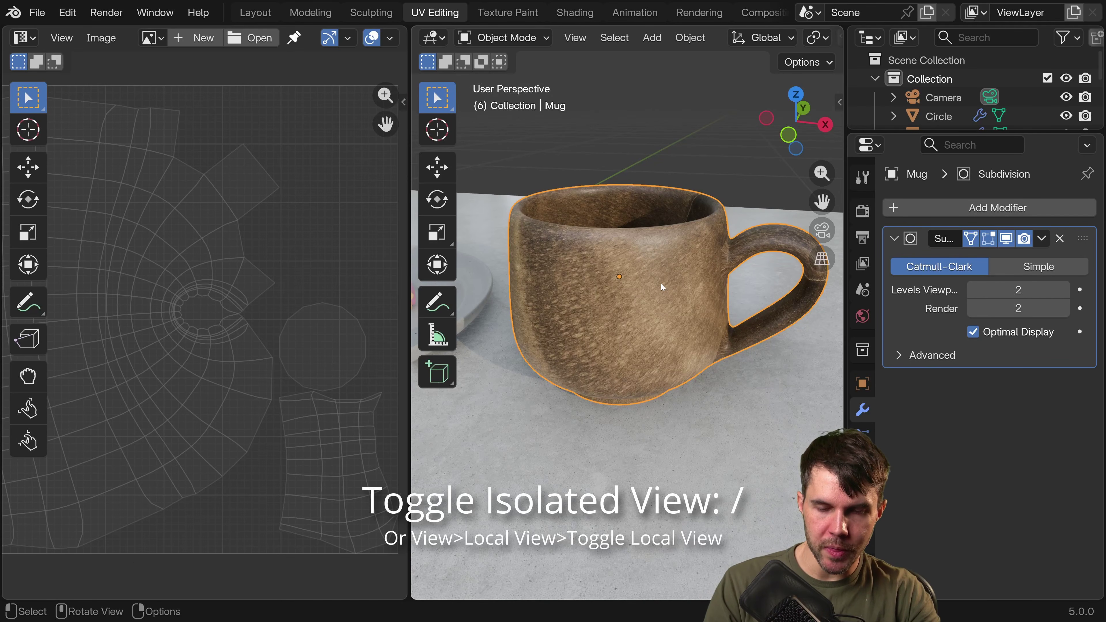
pyautogui.press('/')
pyautogui.scroll(-2, 644, 327)
pyautogui.scroll(-6, 643, 331)
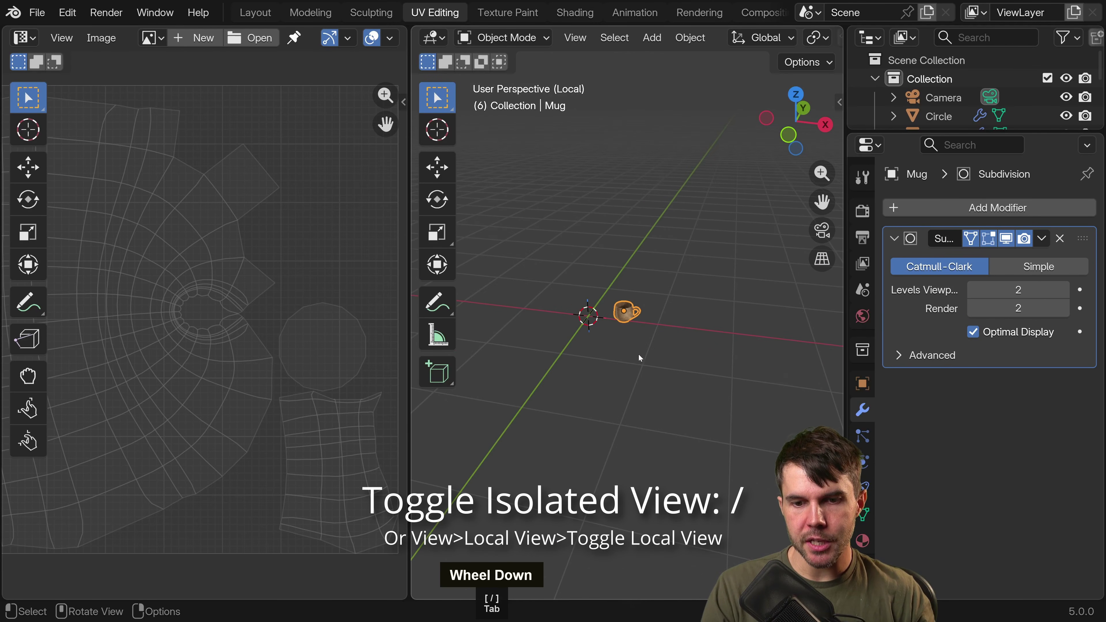
pyautogui.scroll(8, 616, 252)
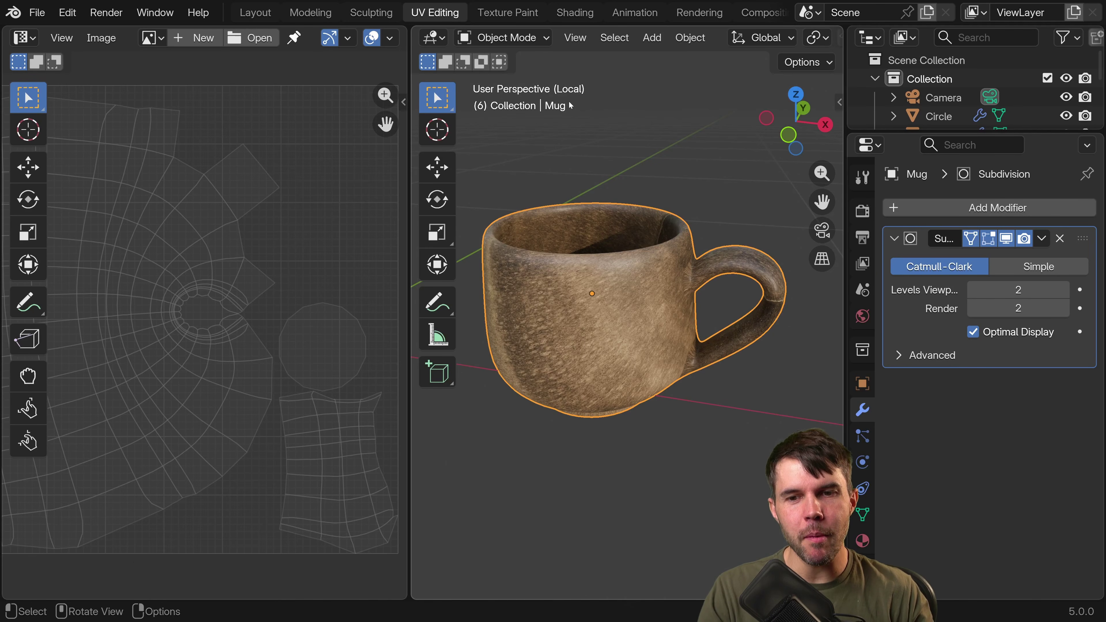
pyautogui.scroll(2, 559, 91)
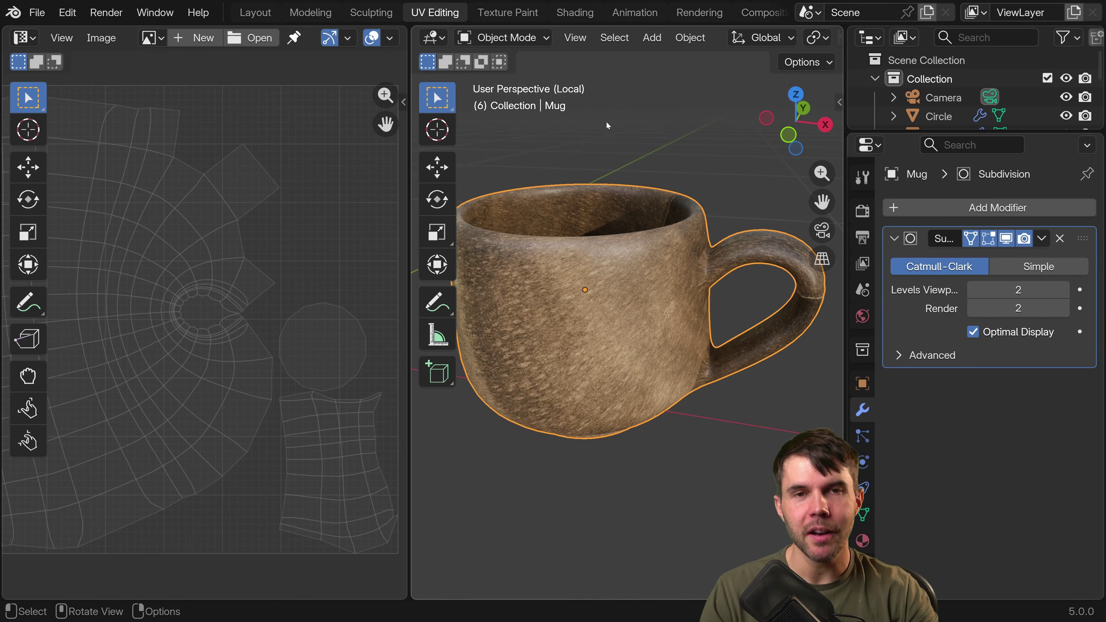
# Toggle the mug's Local View off and on several times, ending with the mug isolated.
pyautogui.press('/')
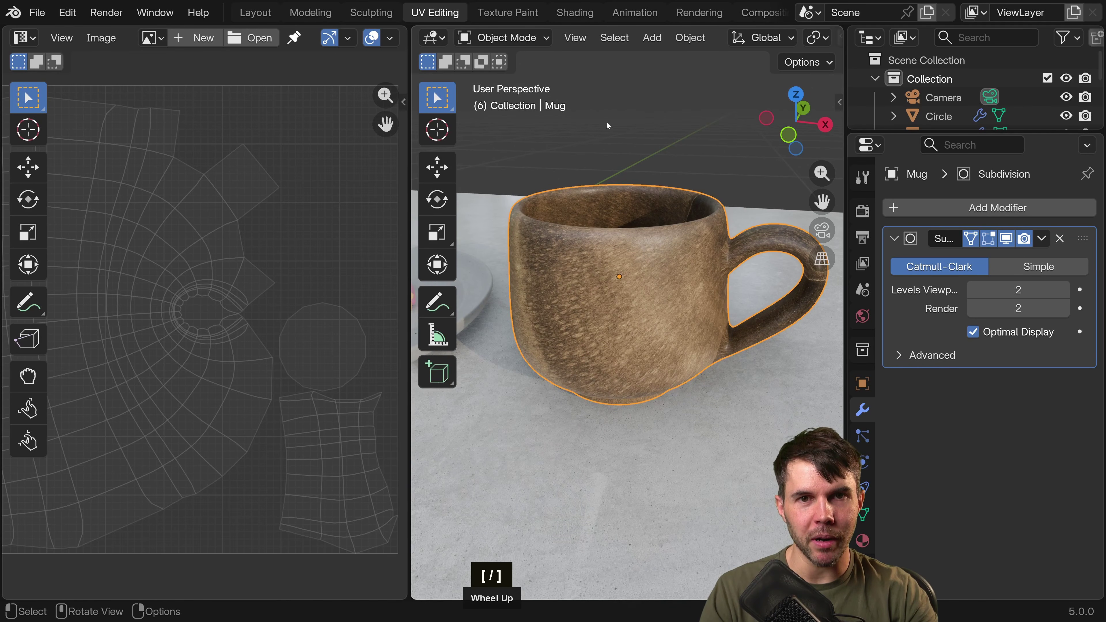
pyautogui.press('/')
pyautogui.press('/')
pyautogui.press('/')
pyautogui.press('/')
pyautogui.press('/')
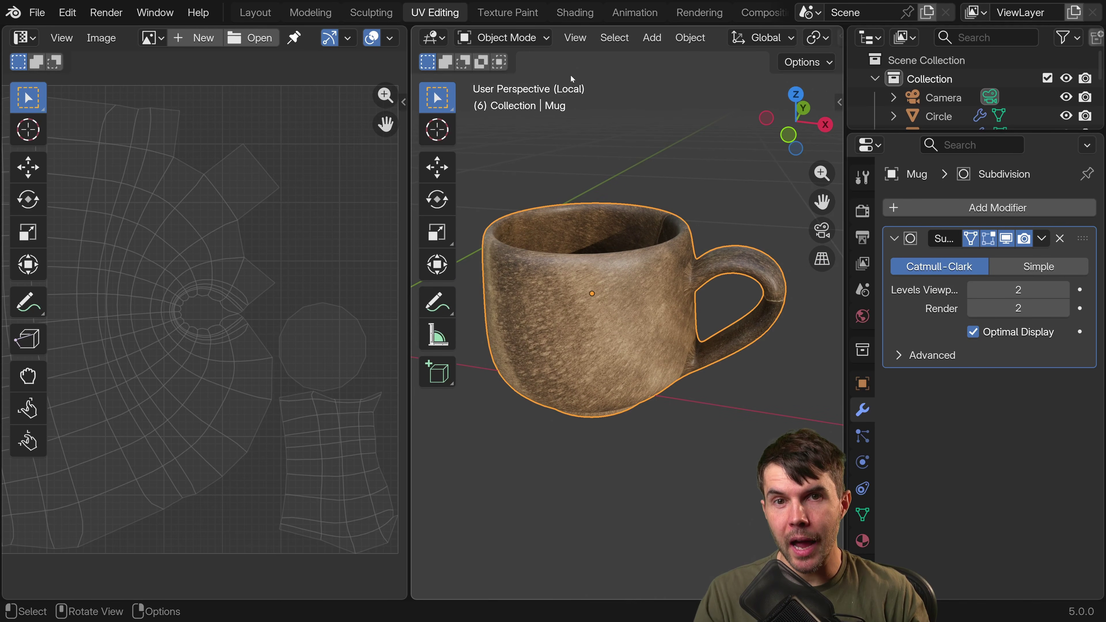
pyautogui.click(576, 39)
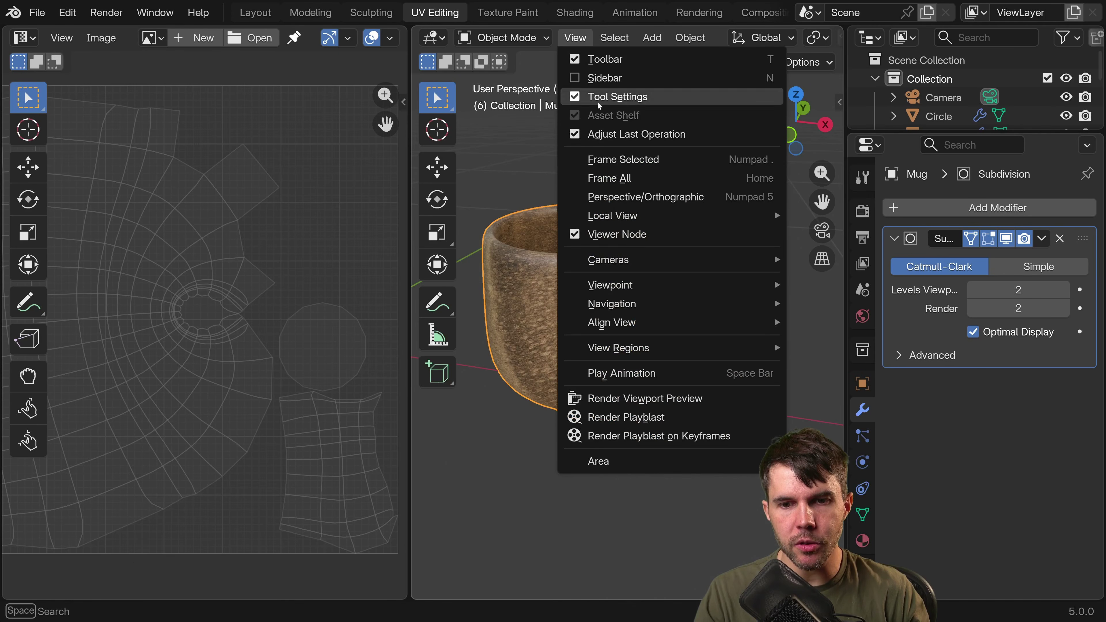
pyautogui.moveTo(654, 216)
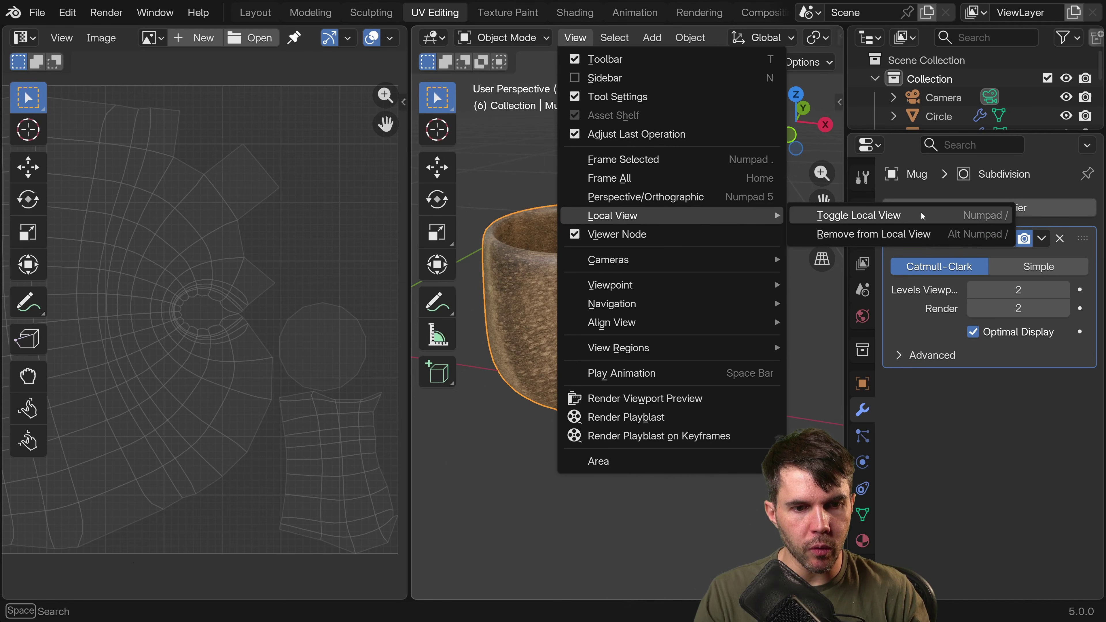
pyautogui.click(994, 216)
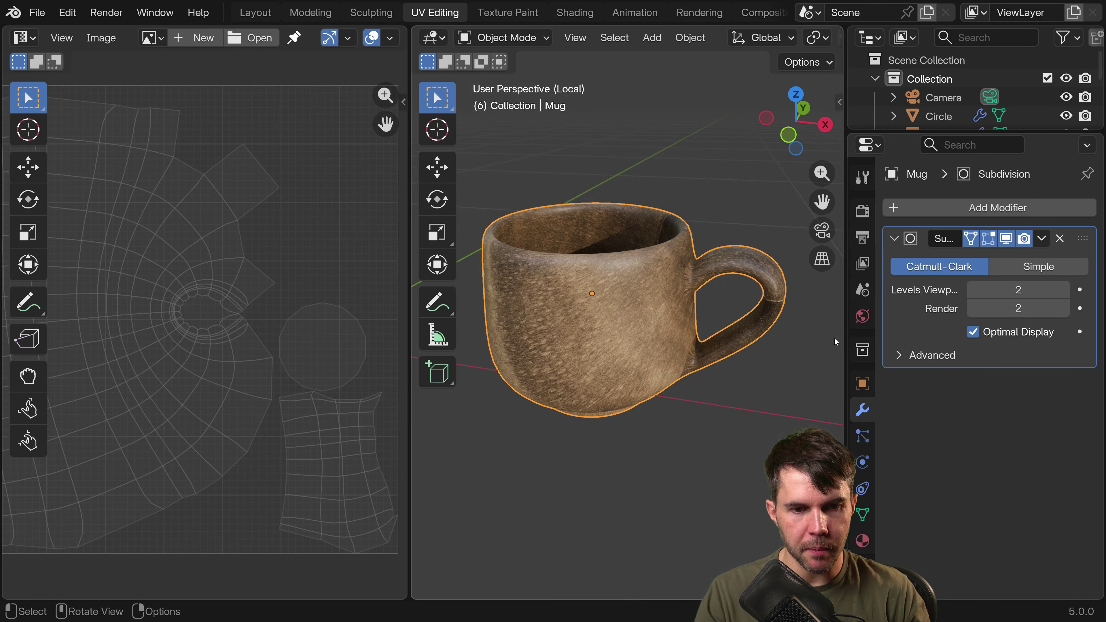
# Mark the edge loop around the mug's underside base as a seam in Edit Mode.
pyautogui.moveTo(835, 338); pyautogui.dragTo(685, 222, button='middle')
pyautogui.keyDown('shift'); pyautogui.scroll(2, 662, 219); pyautogui.keyUp('shift')
pyautogui.press('Tab')
pyautogui.keyDown('alt'); pyautogui.click(654, 174); pyautogui.keyUp('alt')
pyautogui.hotkey('ctrl', 'e')
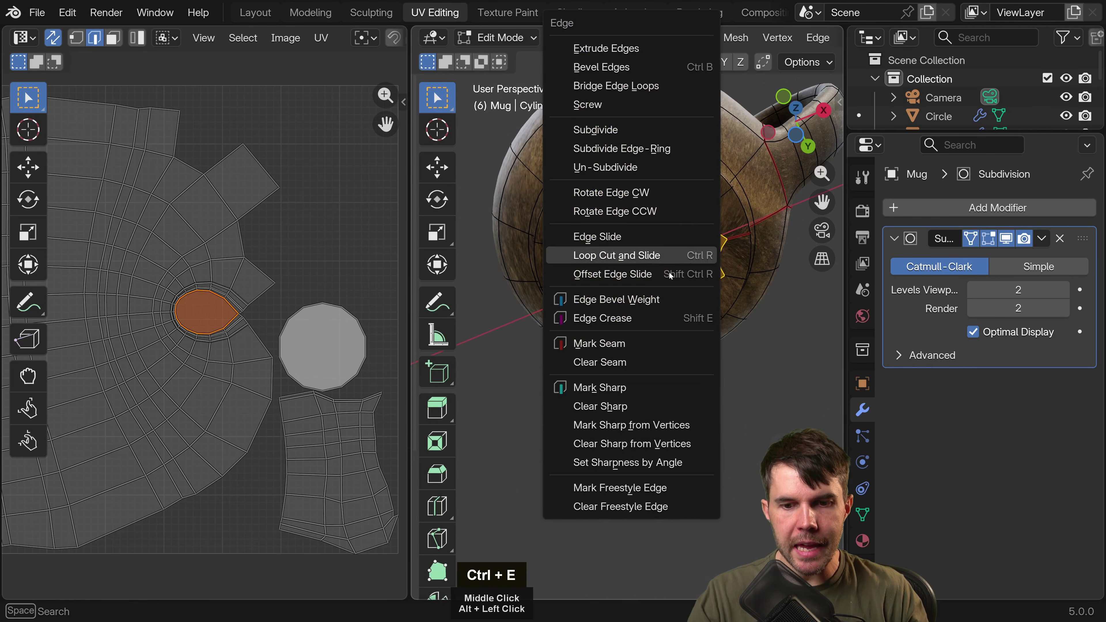
pyautogui.click(632, 345)
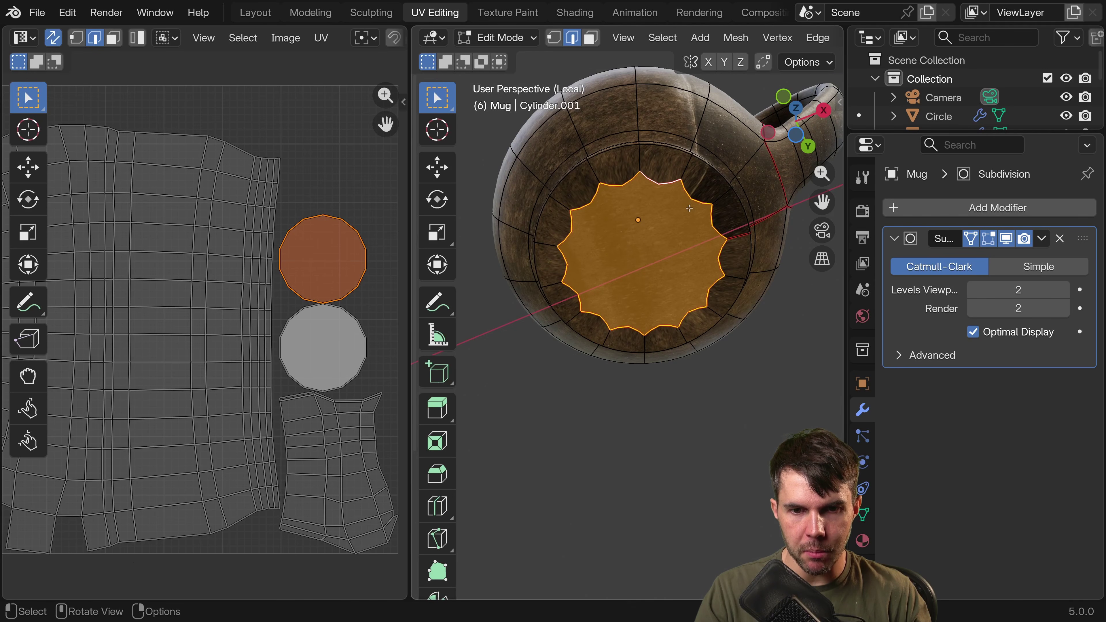
# Examine the mug body's unwrapped UV island and the texture around the outside of the body.
pyautogui.moveTo(690, 205); pyautogui.dragTo(686, 286, button='middle')
pyautogui.press('Tab')
pyautogui.scroll(-3, 686, 286)
pyautogui.scroll(-2, 243, 322)
pyautogui.moveTo(245, 319); pyautogui.dragTo(247, 318, button='middle')
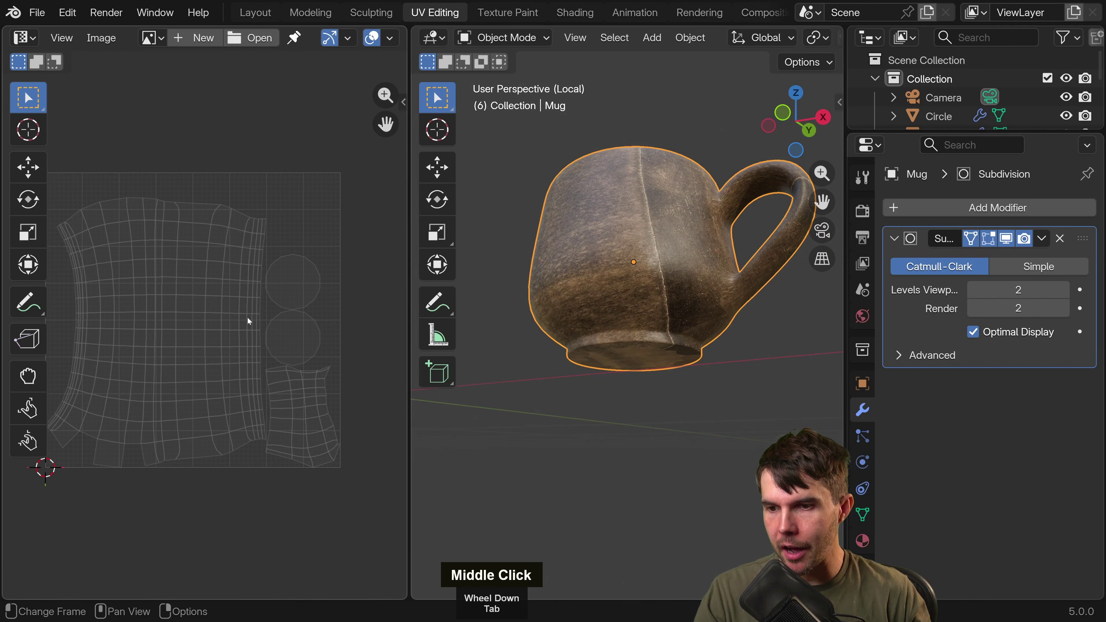
pyautogui.press('Tab')
pyautogui.moveTo(200, 255); pyautogui.dragTo(233, 219, button='middle')
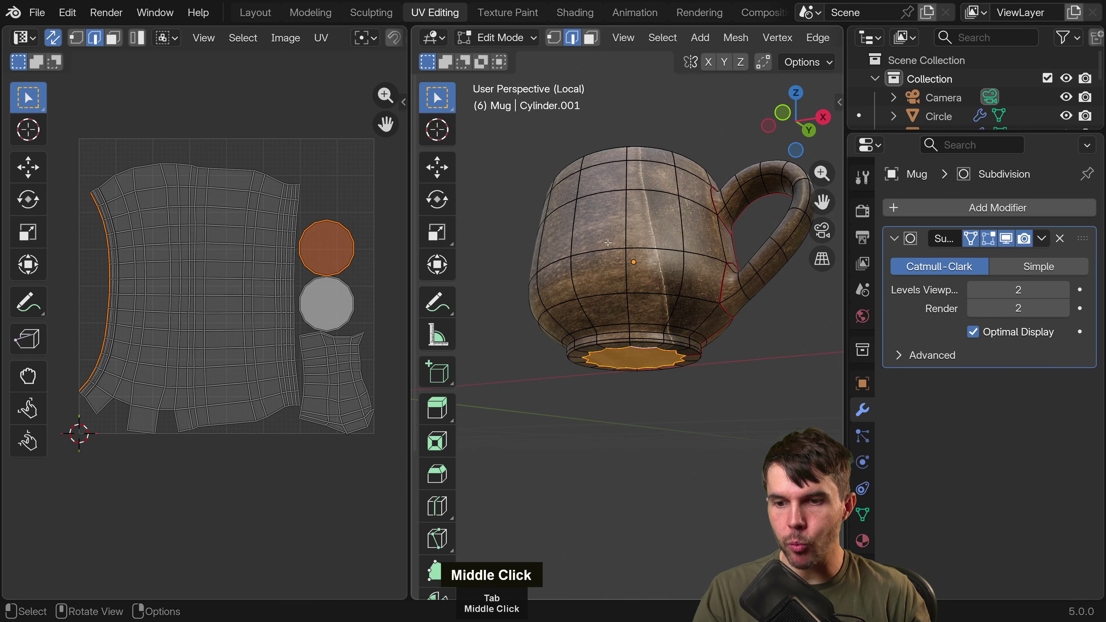
pyautogui.moveTo(584, 244); pyautogui.dragTo(614, 284, button='middle')
pyautogui.scroll(3, 614, 283)
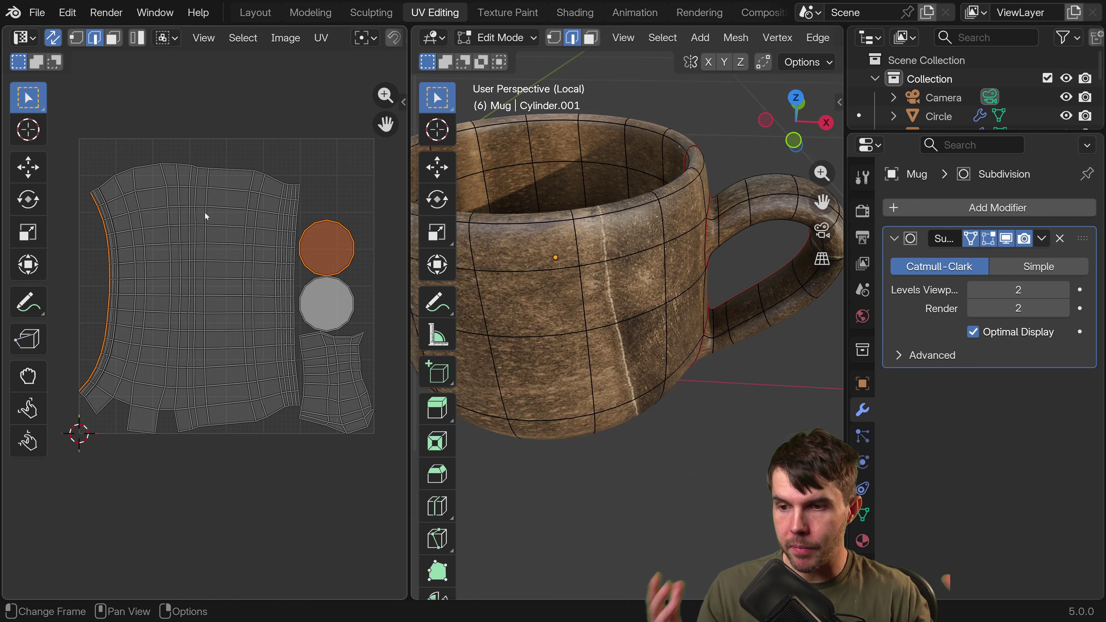
pyautogui.moveTo(545, 244); pyautogui.dragTo(623, 247, button='middle')
pyautogui.keyDown('shift'); pyautogui.scroll(-1, 623, 247); pyautogui.keyUp('shift')
pyautogui.scroll(-2, 623, 247)
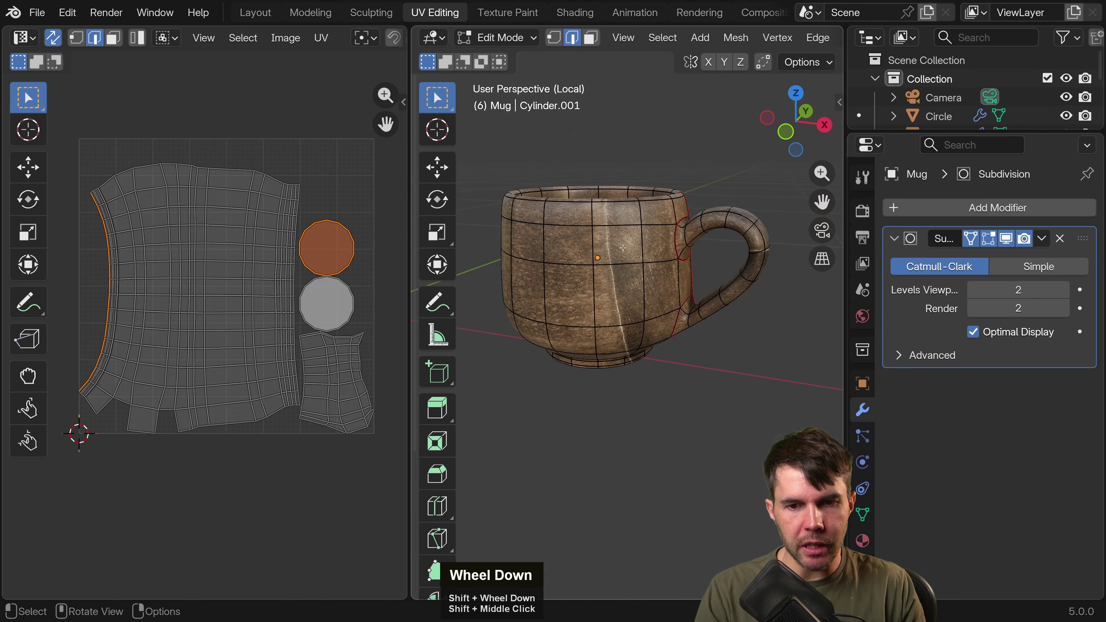
# Show Poliigon_CeramicPotteryGlazed_10828_BaseColor_4K.jpg behind the mug's UVs and inspect the texture in Object Mode.
pyautogui.moveTo(362, 38); pyautogui.dragTo(6, 26, button='middle')
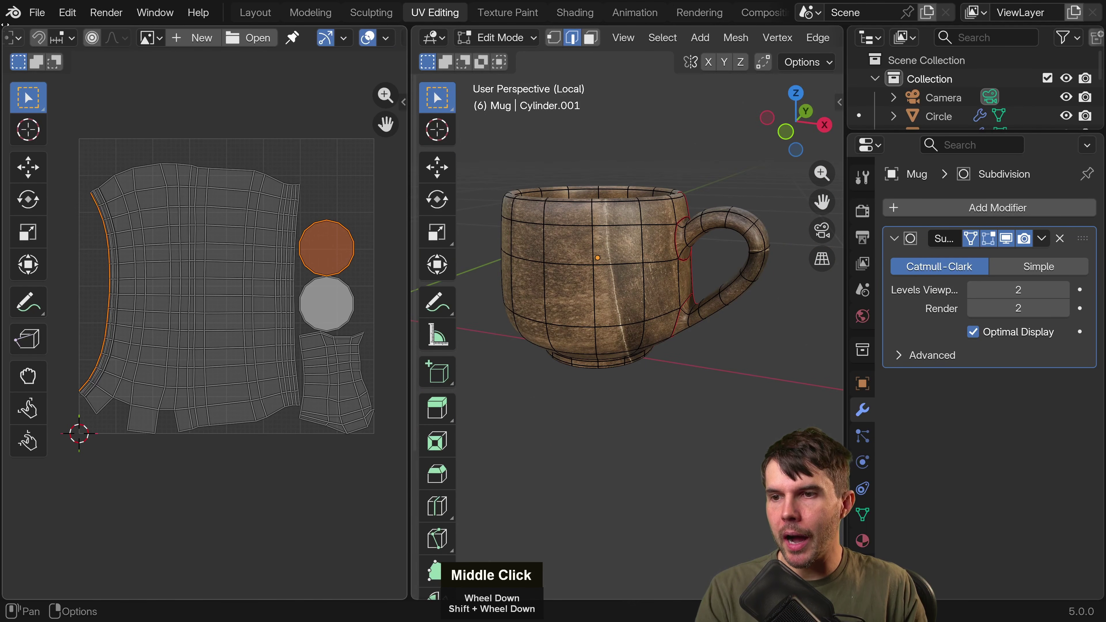
pyautogui.scroll(1, 619, 224)
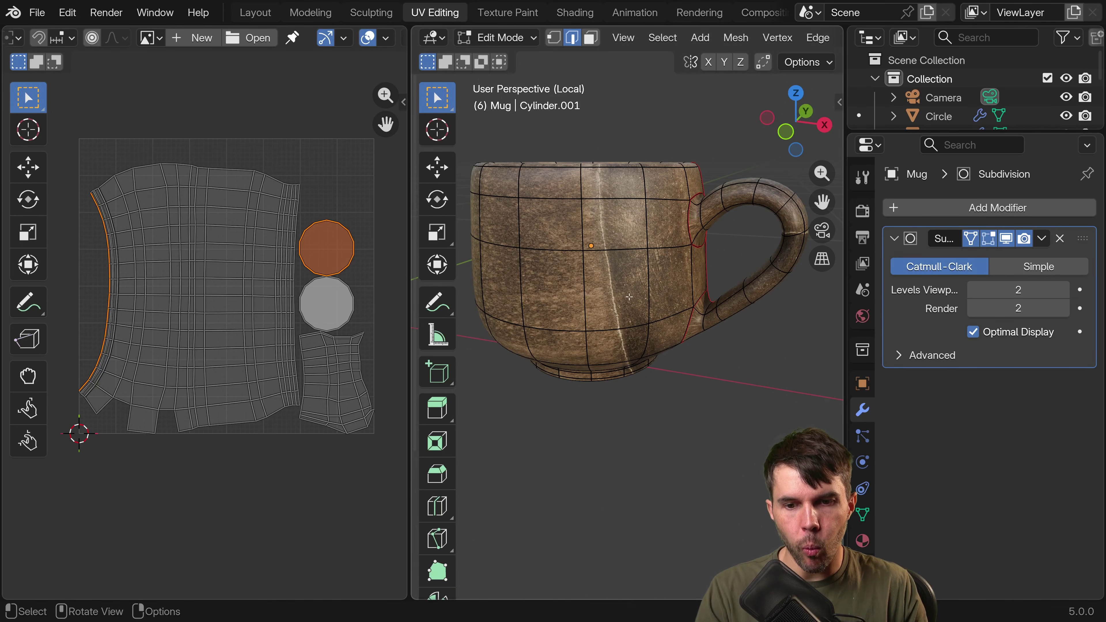
pyautogui.click(152, 41)
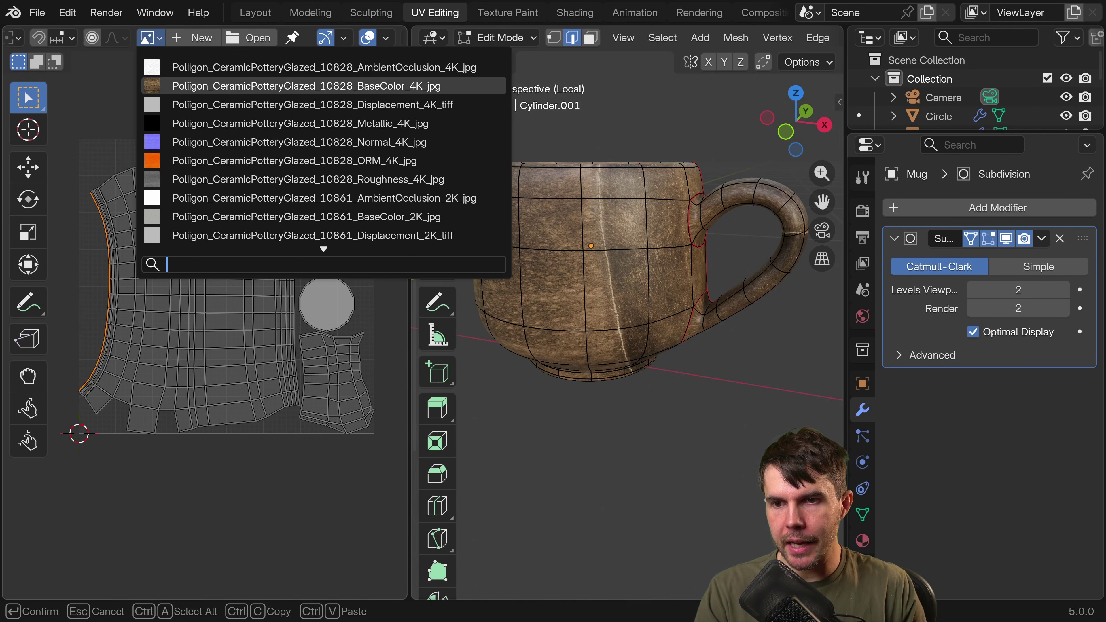
pyautogui.click(252, 86)
pyautogui.scroll(-5, 277, 240)
pyautogui.scroll(1, 256, 292)
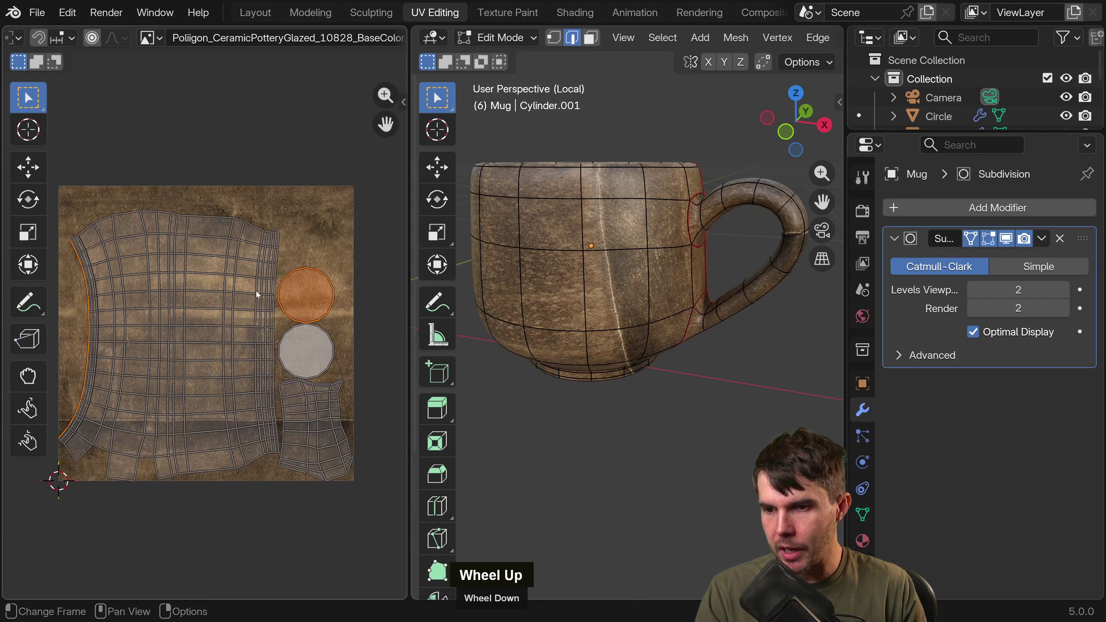
pyautogui.press('Tab')
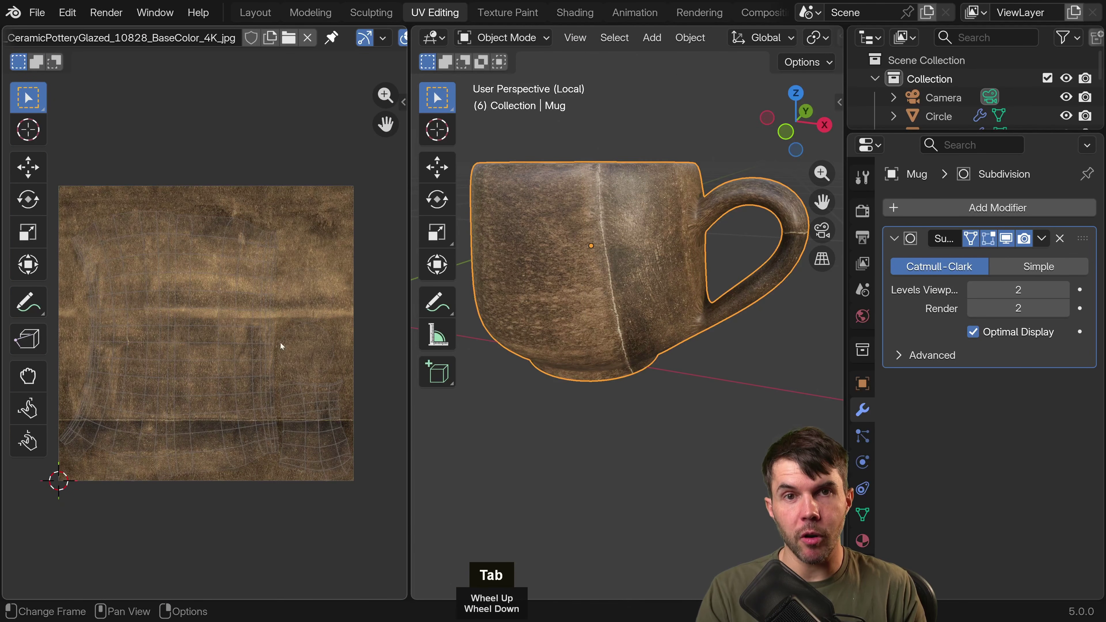
pyautogui.scroll(2, 267, 288)
pyautogui.moveTo(276, 441); pyautogui.dragTo(191, 303, button='middle')
pyautogui.scroll(2, 234, 292)
pyautogui.scroll(-3, 255, 283)
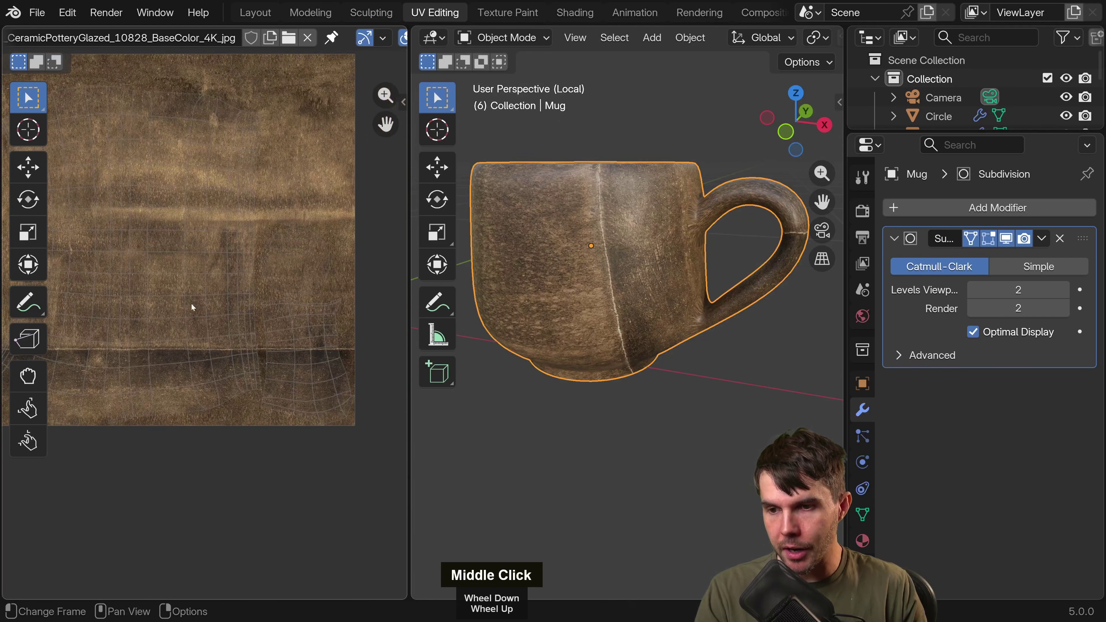
pyautogui.moveTo(372, 237); pyautogui.dragTo(437, 239, button='middle')
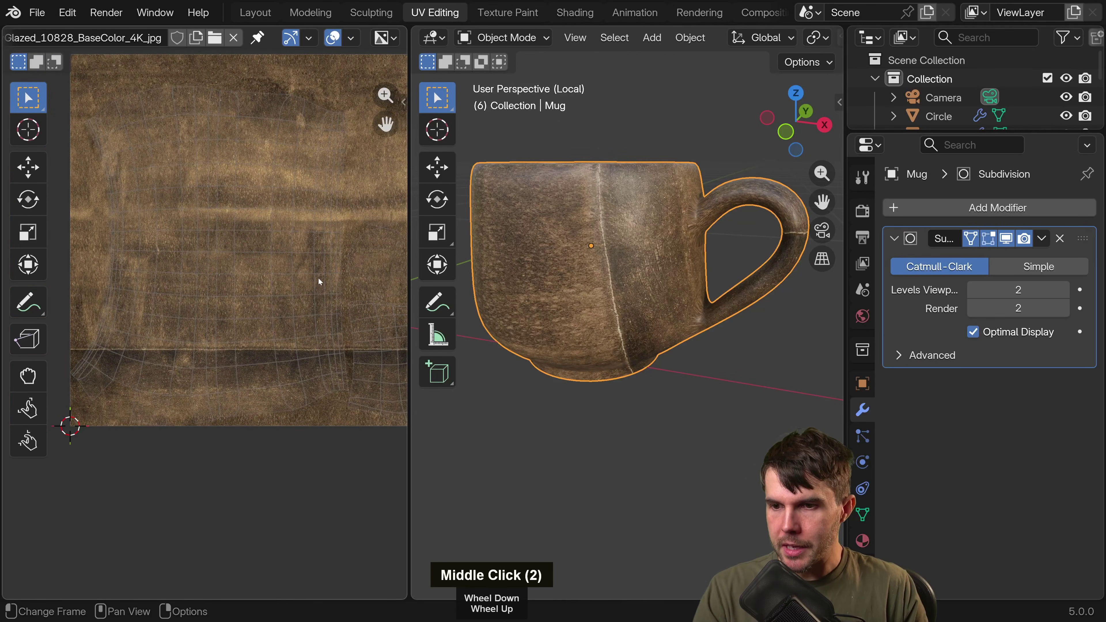
# Select the mug body's whole UV island in Edit Mode and rotate it by about 93°.
pyautogui.press('Tab')
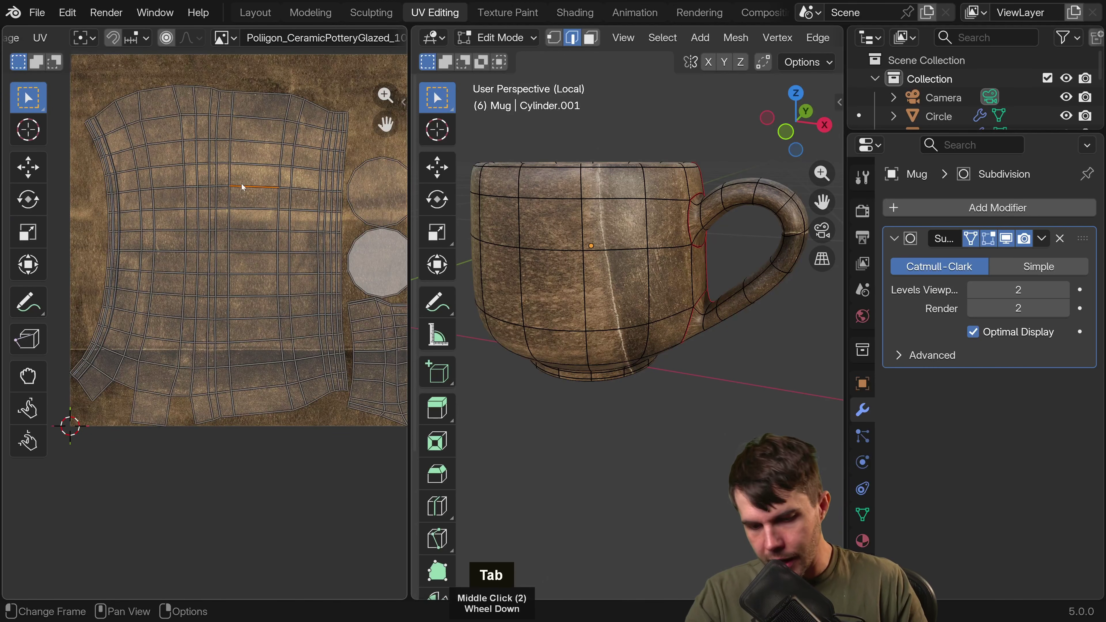
pyautogui.press('l')
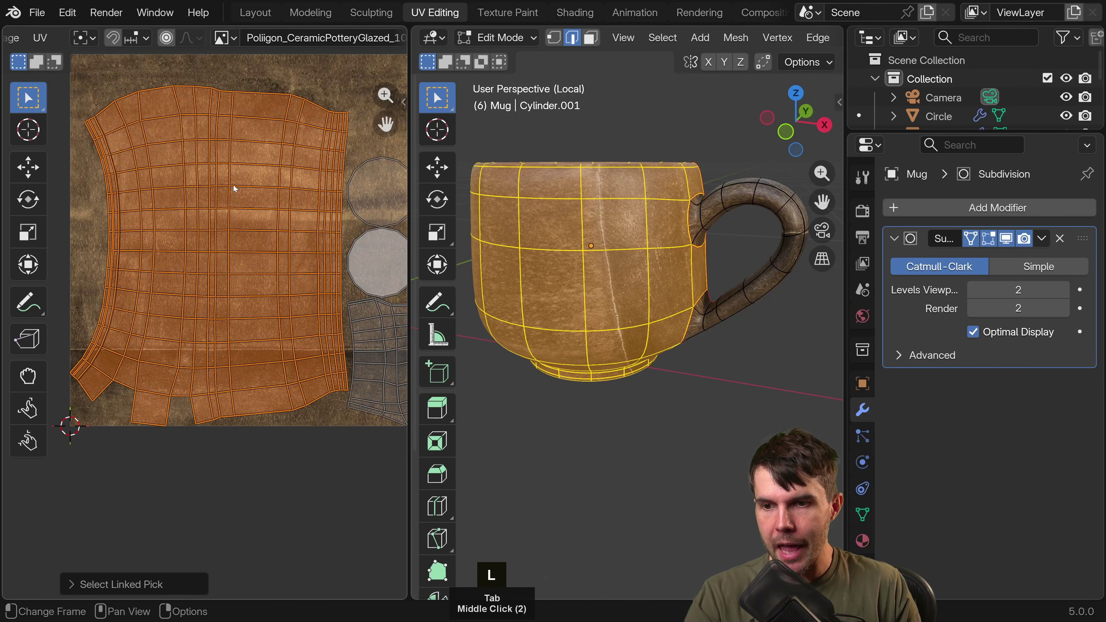
pyautogui.scroll(-4, 273, 238)
pyautogui.scroll(2, 318, 274)
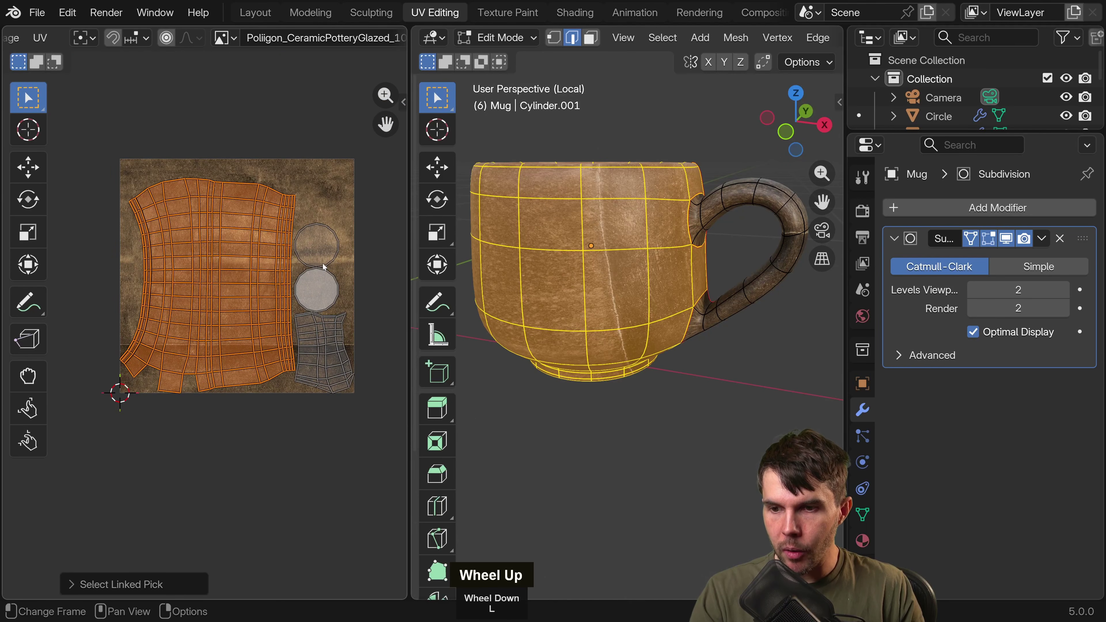
pyautogui.press('r')
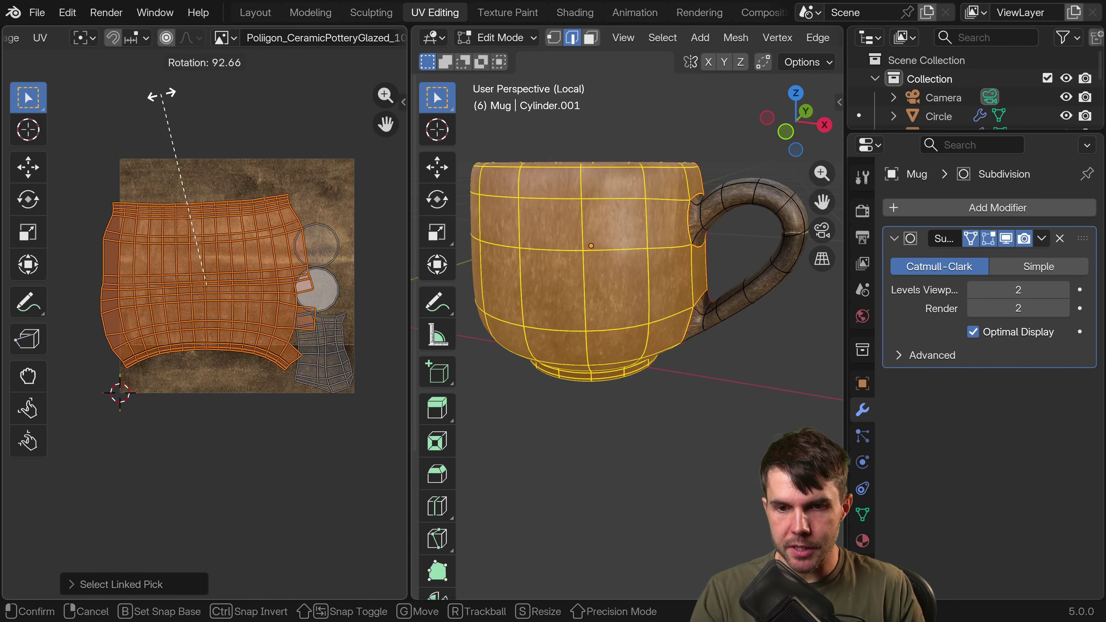
pyautogui.click(164, 96)
# Move the body's UV island lower on the base color image and rotate it slightly.
pyautogui.press('g')
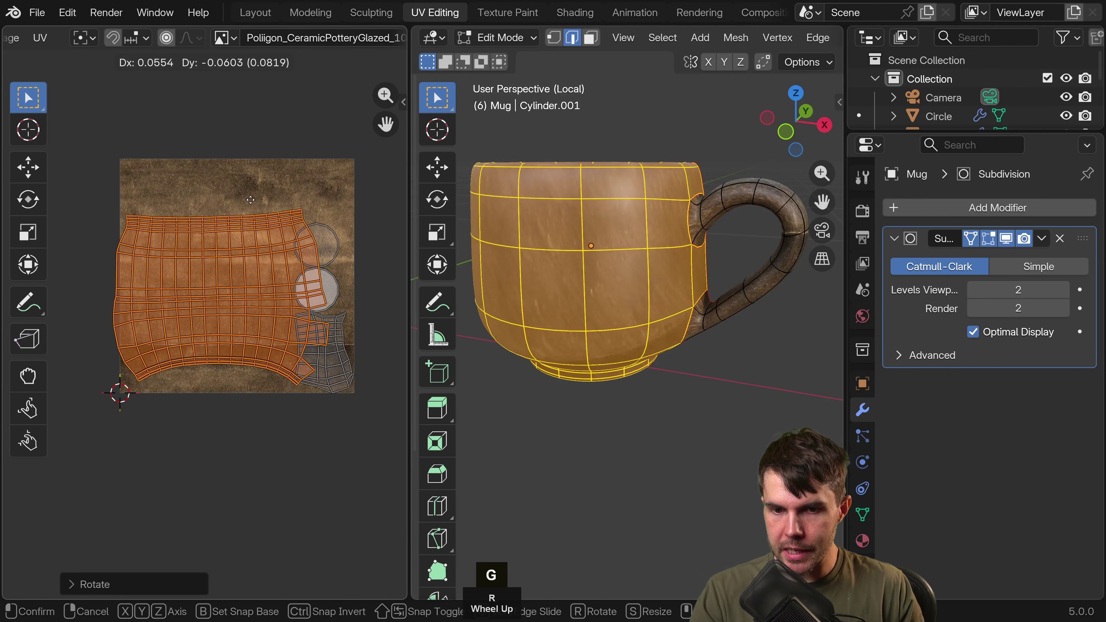
pyautogui.click(252, 219)
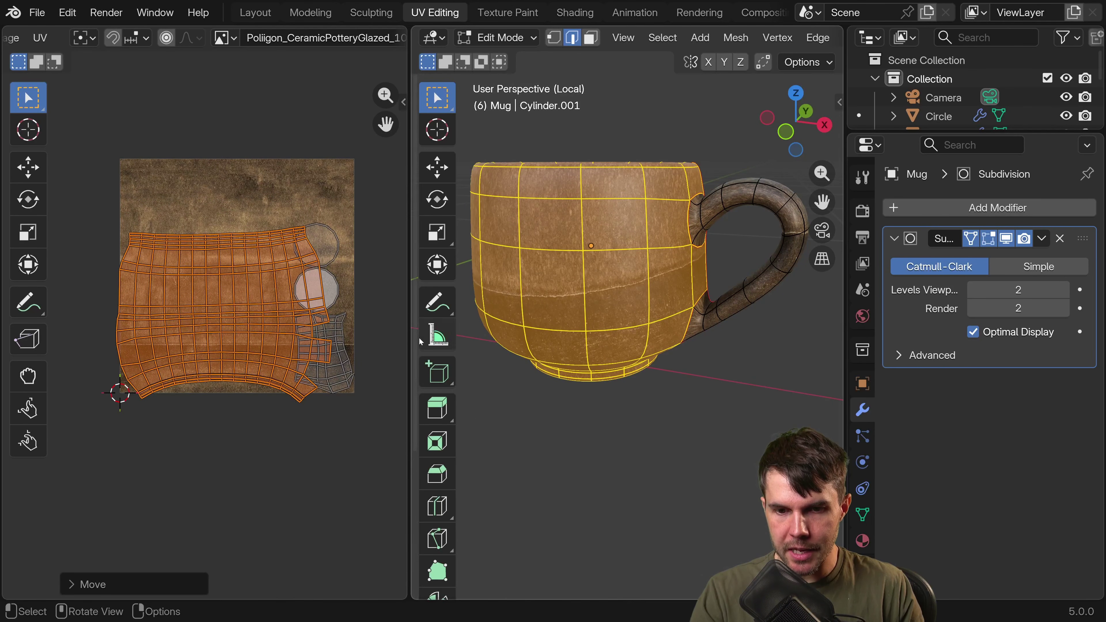
pyautogui.press('r')
pyautogui.click(312, 344)
# Select individual faces on the mug's lower body in face mode to locate them in the UV island.
pyautogui.press('Tab')
pyautogui.moveTo(638, 316); pyautogui.dragTo(583, 260, button='middle')
pyautogui.press('Tab')
pyautogui.press('3')
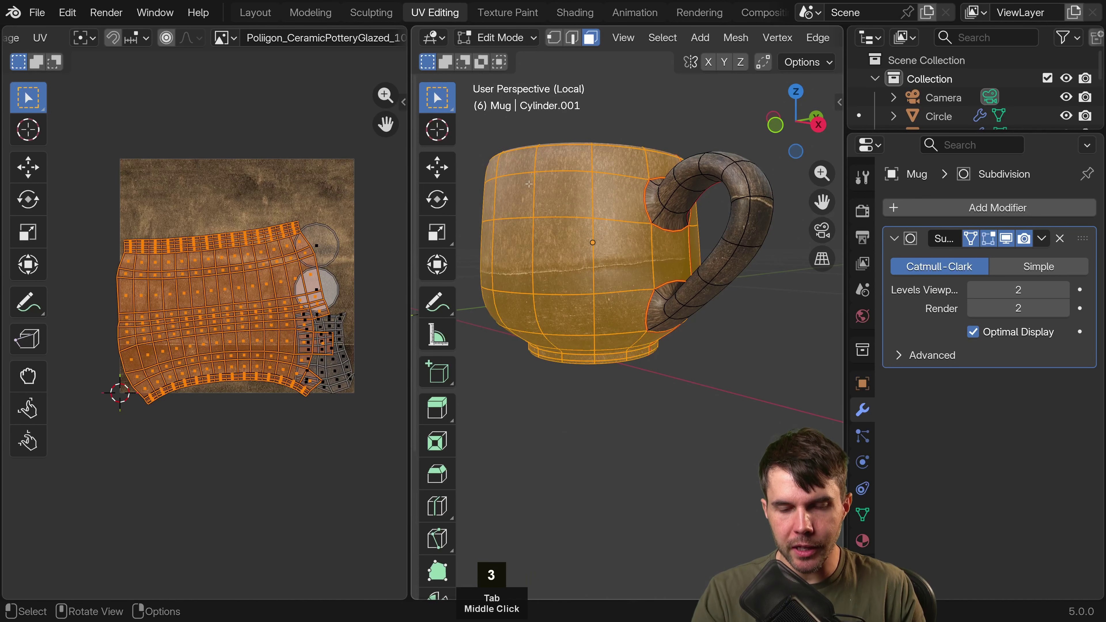
pyautogui.doubleClick(570, 317)
pyautogui.doubleClick(624, 314)
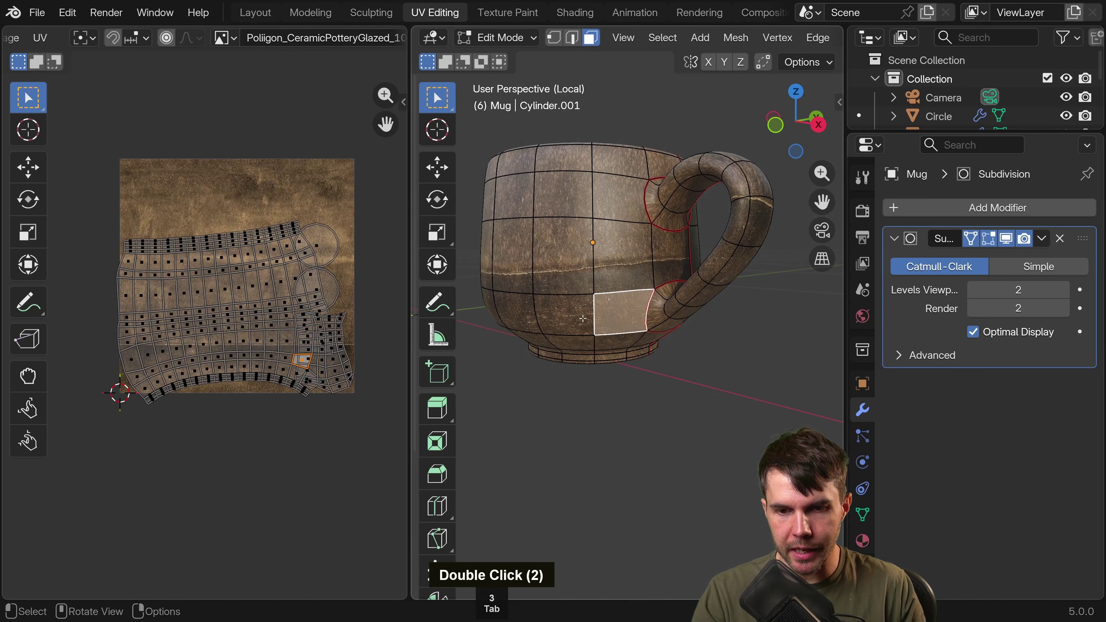
pyautogui.doubleClick(566, 316)
pyautogui.scroll(4, 263, 369)
pyautogui.moveTo(263, 370); pyautogui.dragTo(263, 298, button='middle')
pyautogui.doubleClick(528, 303)
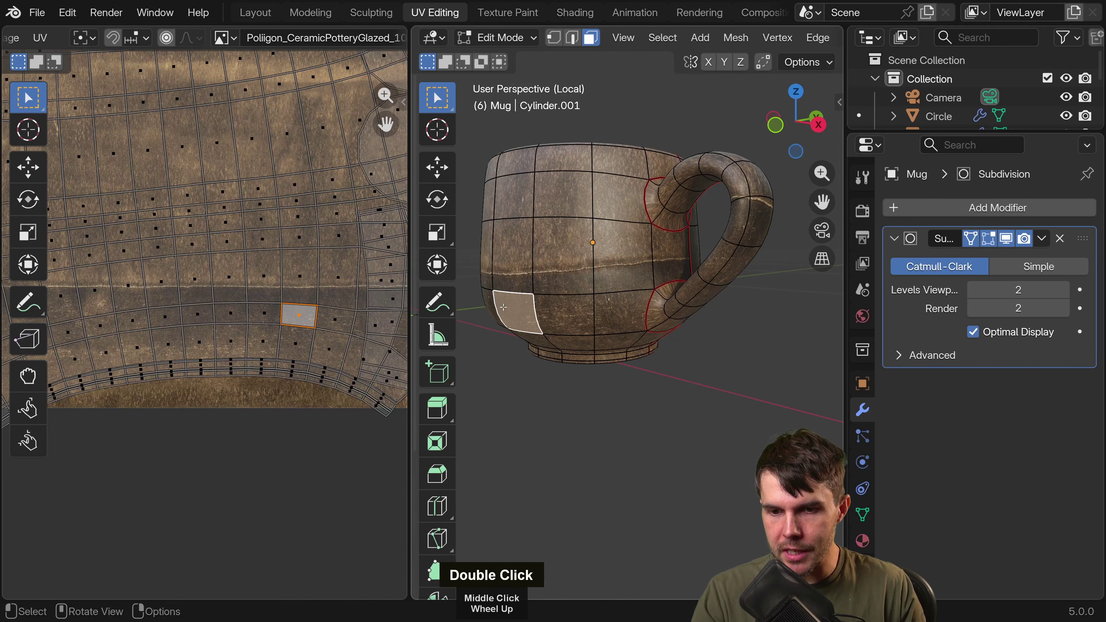
pyautogui.moveTo(527, 303); pyautogui.dragTo(525, 300, button='middle')
pyautogui.doubleClick(525, 299)
pyautogui.doubleClick(525, 299)
pyautogui.doubleClick(625, 307)
pyautogui.moveTo(625, 308); pyautogui.dragTo(587, 311, button='middle')
# Select all faces linked to the mug body and rotate their UV island by about -3°.
pyautogui.press('l')
pyautogui.scroll(-4, 587, 310)
pyautogui.scroll(-5, 240, 319)
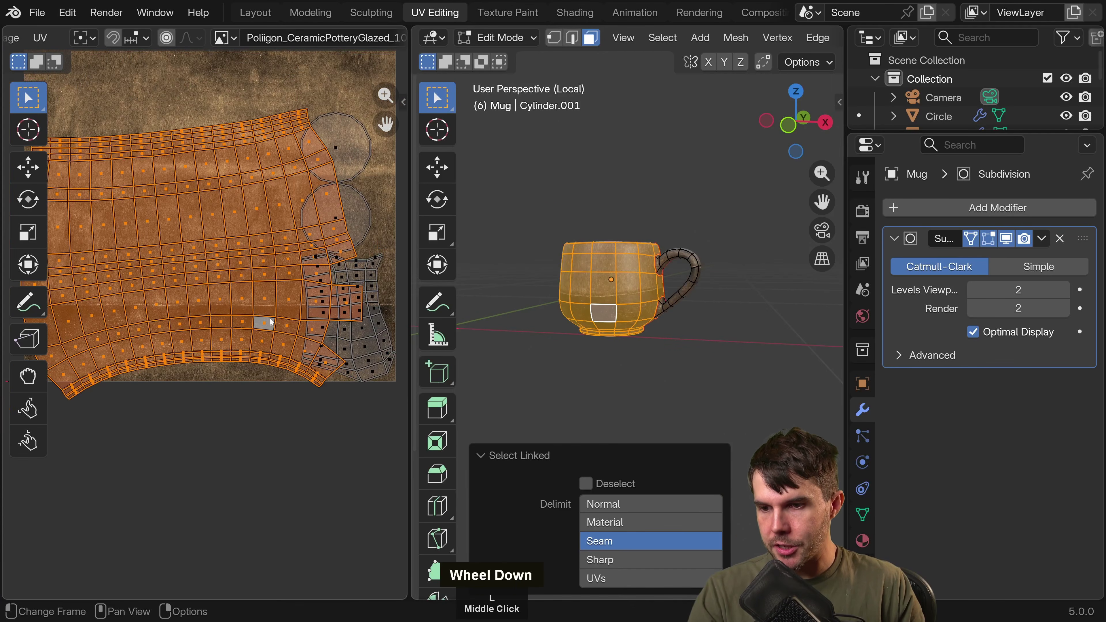
pyautogui.press('r')
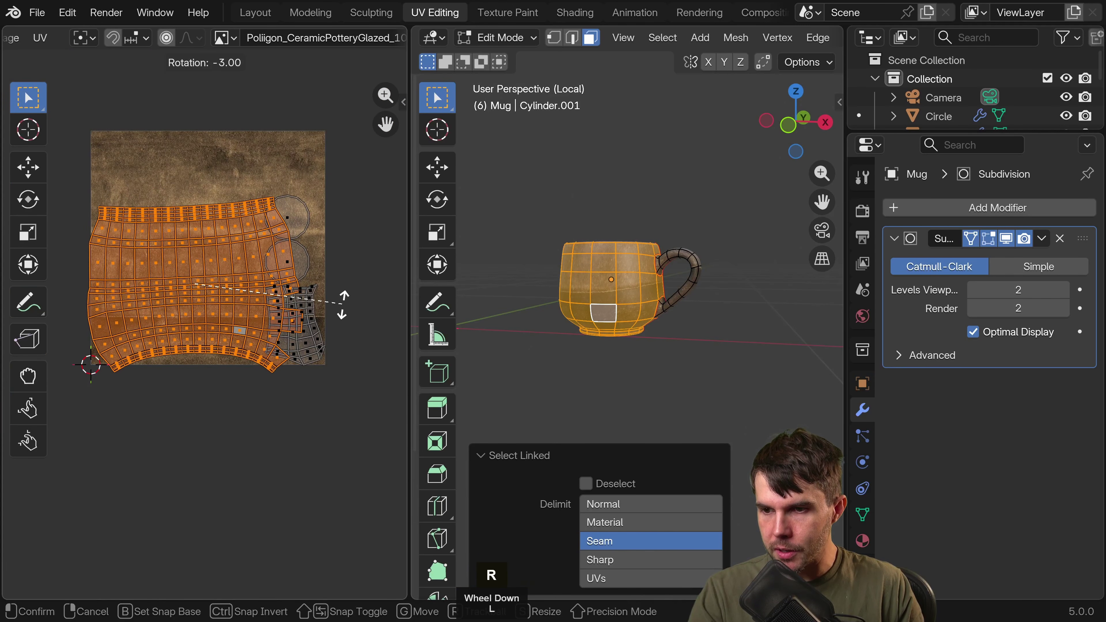
pyautogui.click(343, 313)
# Rotate the body's UV island slightly again to adjust the texture's horizontal line, checking it in Object Mode.
pyautogui.press('Tab')
pyautogui.press('Tab')
pyautogui.press('Tab')
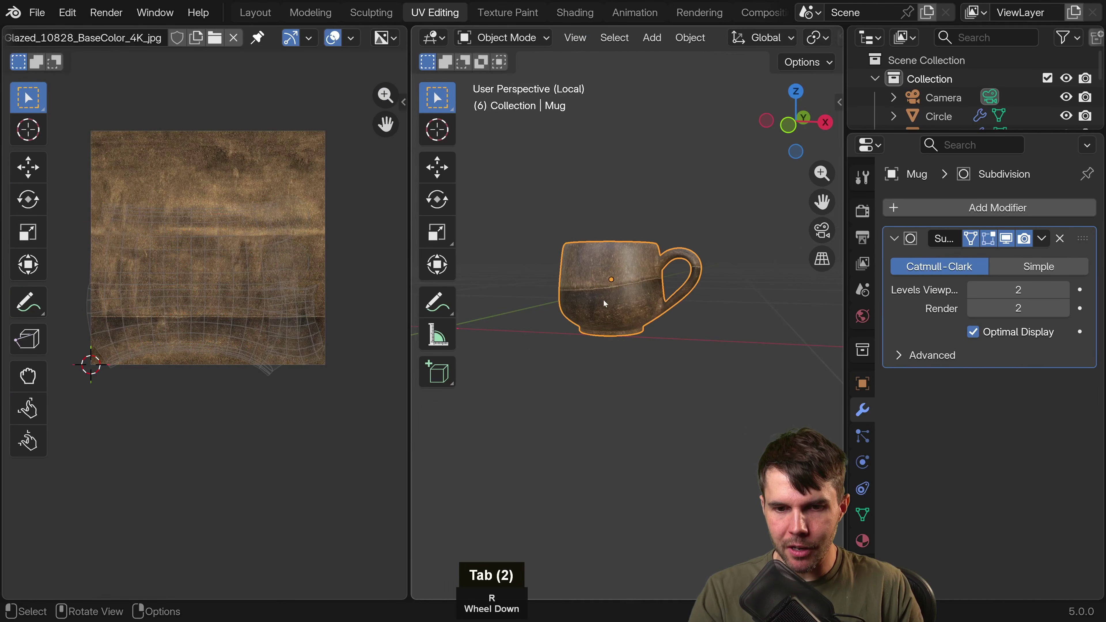
pyautogui.press('r')
pyautogui.click(385, 297)
pyautogui.press('Tab')
# Examine how the texture's horizontal line meets at the body seam behind the handle.
pyautogui.scroll(5, 587, 294)
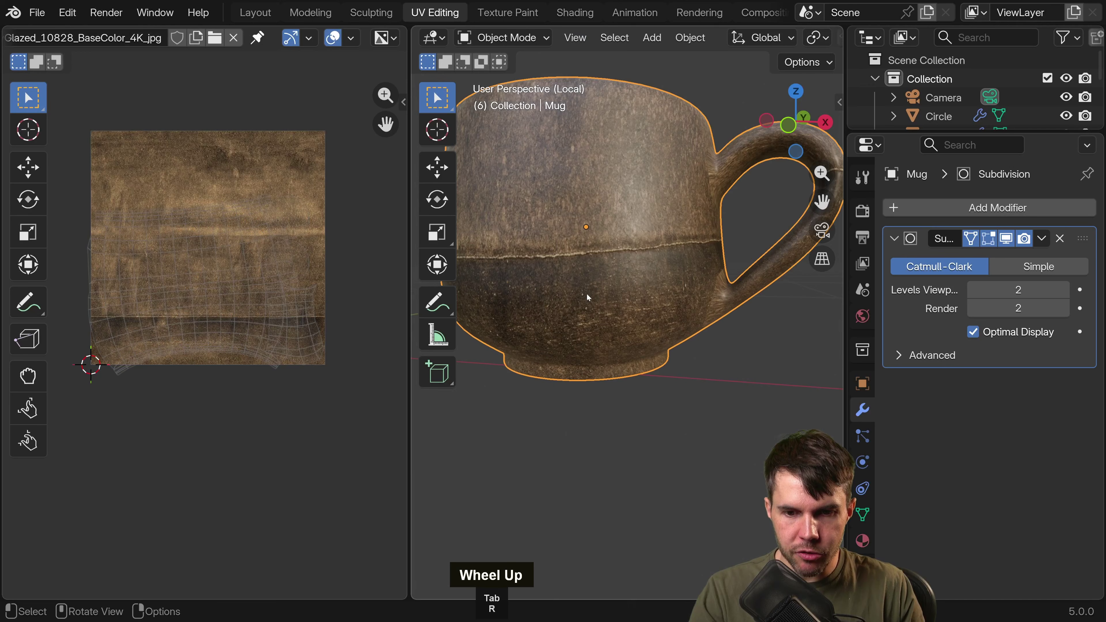
pyautogui.moveTo(586, 294); pyautogui.dragTo(769, 276, button='middle')
pyautogui.keyDown('shift'); pyautogui.moveTo(675, 243); pyautogui.dragTo(649, 260, button='middle'); pyautogui.keyUp('shift')
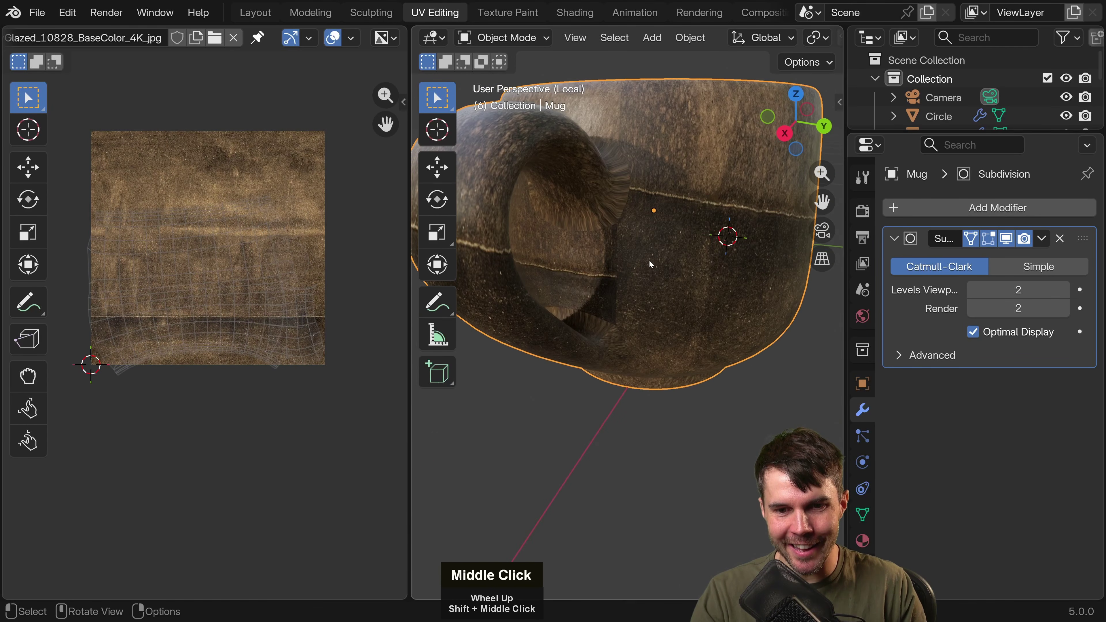
pyautogui.keyDown('shift'); pyautogui.scroll(3, 651, 279); pyautogui.keyUp('shift')
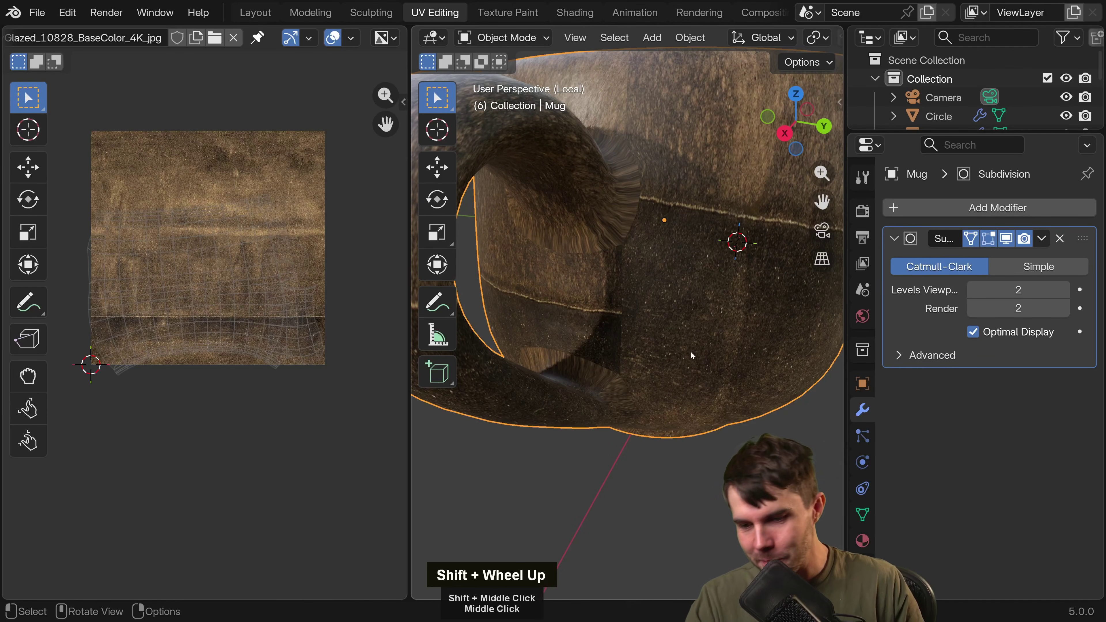
pyautogui.hotkey('ctrl', '2')
pyautogui.moveTo(735, 220); pyautogui.dragTo(785, 224)
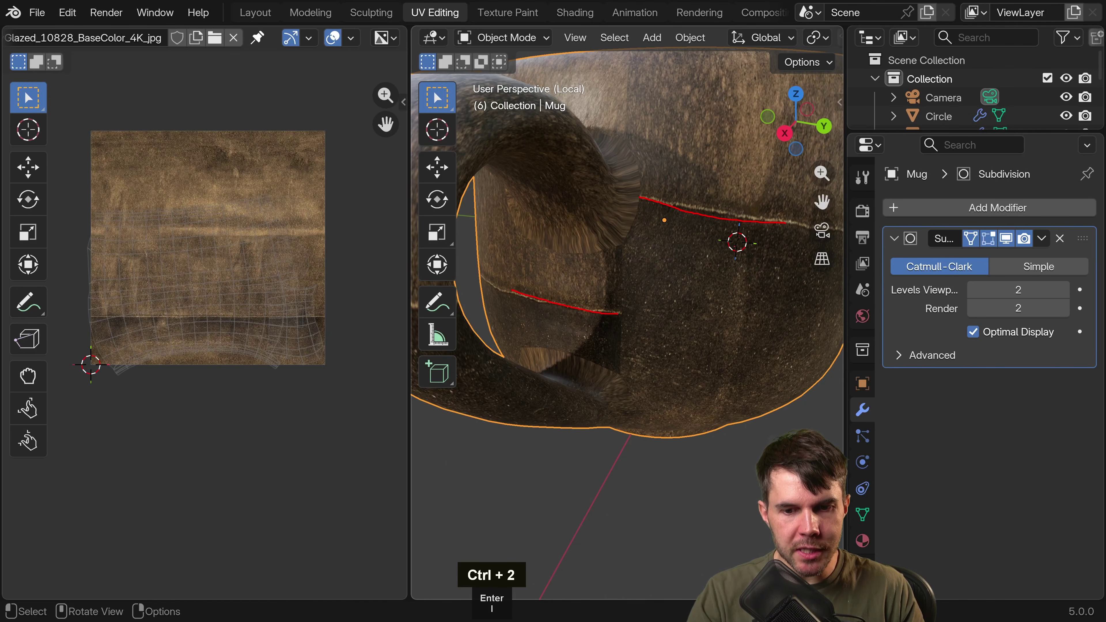
pyautogui.press('Escape')
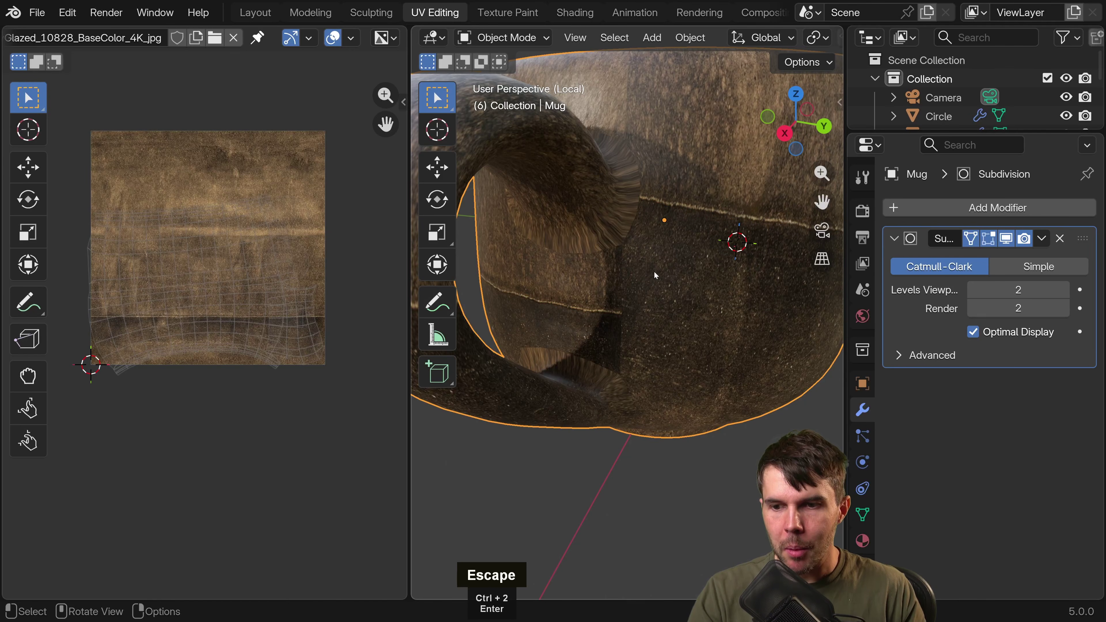
# Select the body-seam vertex at the handle in vertex mode and compare its positions on the UV island's two side edges.
pyautogui.press('Tab')
pyautogui.scroll(2, 278, 255)
pyautogui.moveTo(75, 307); pyautogui.dragTo(186, 301, button='middle')
pyautogui.scroll(1, 186, 301)
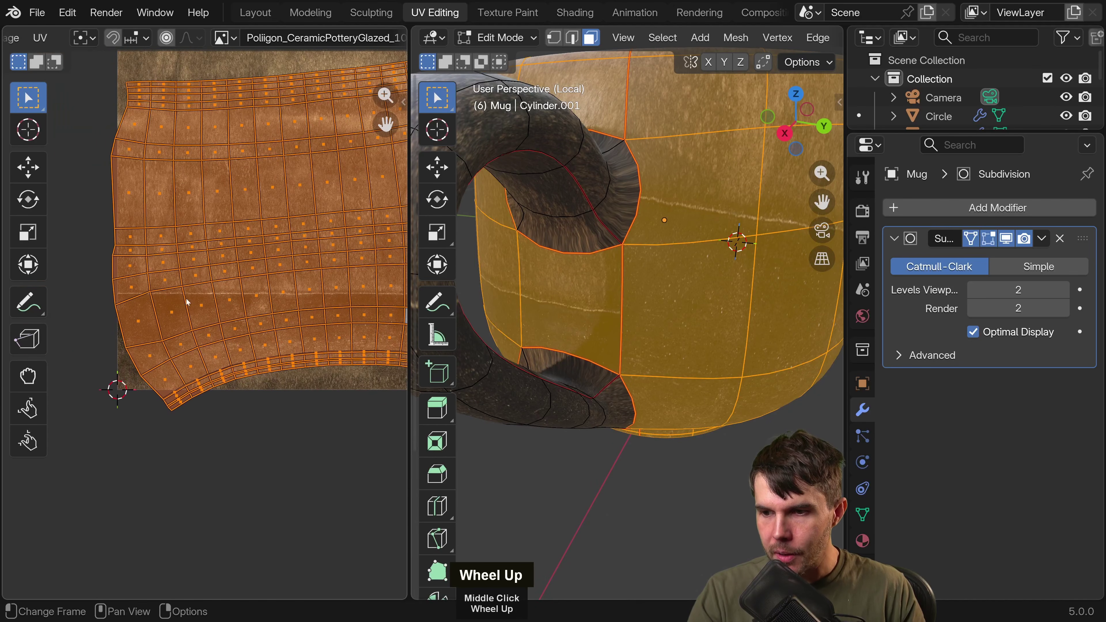
pyautogui.press('1')
pyautogui.moveTo(102, 280); pyautogui.dragTo(134, 284, button='middle')
pyautogui.click(99, 289)
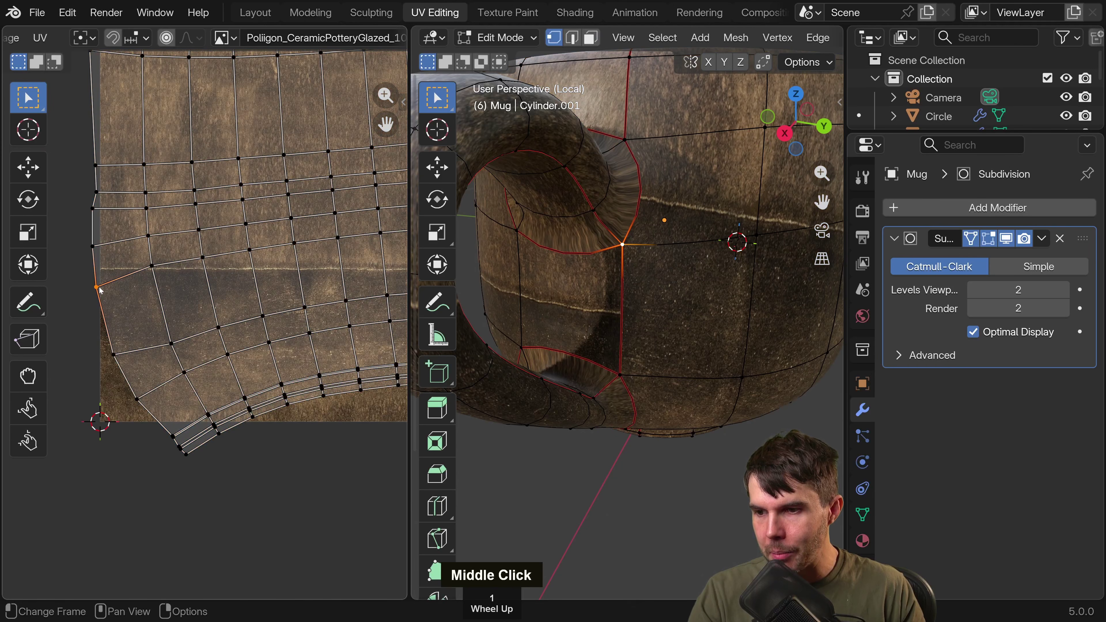
pyautogui.scroll(-4, 214, 343)
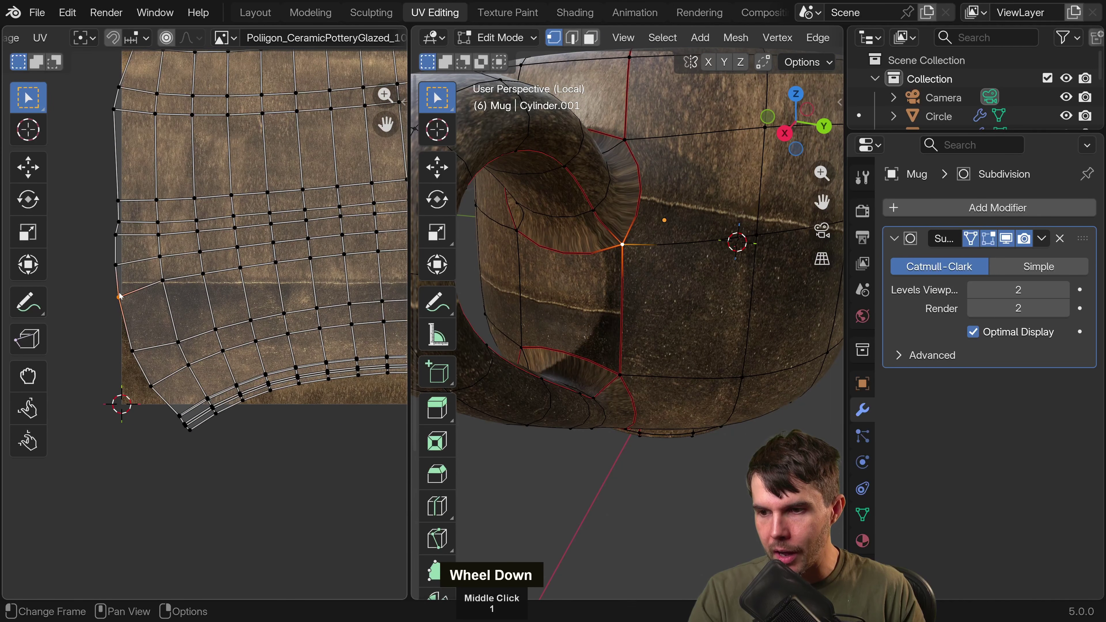
pyautogui.keyDown('shift'); pyautogui.moveTo(216, 346); pyautogui.dragTo(103, 332, button='middle'); pyautogui.keyUp('shift')
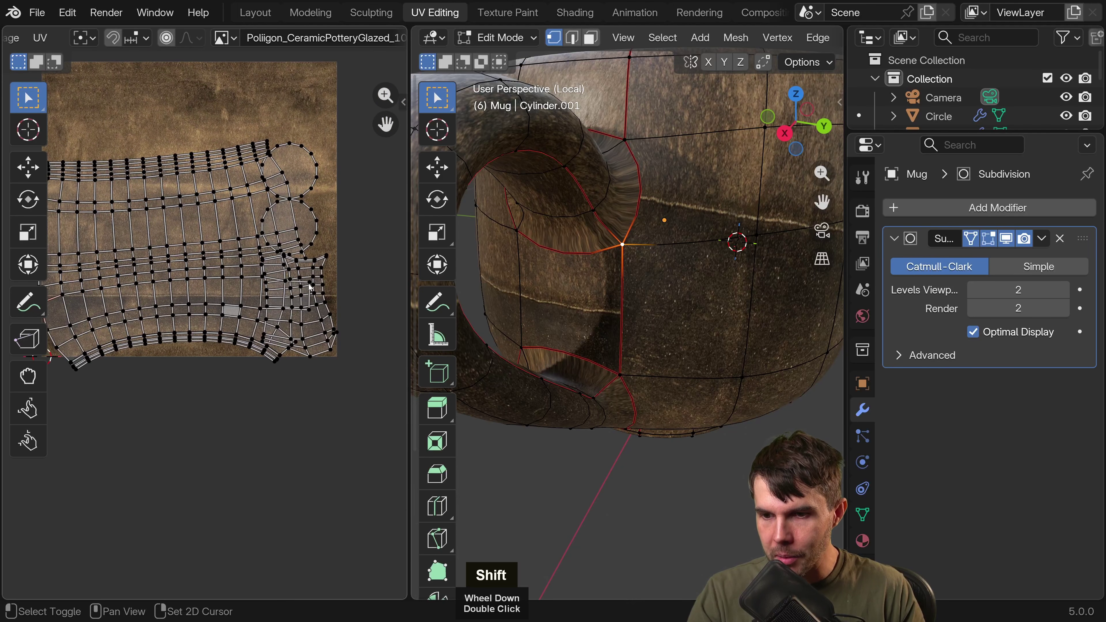
pyautogui.keyDown('shift'); pyautogui.click(289, 305); pyautogui.keyUp('shift')
pyautogui.moveTo(289, 305); pyautogui.dragTo(355, 279, button='middle')
pyautogui.scroll(-3, 618, 296)
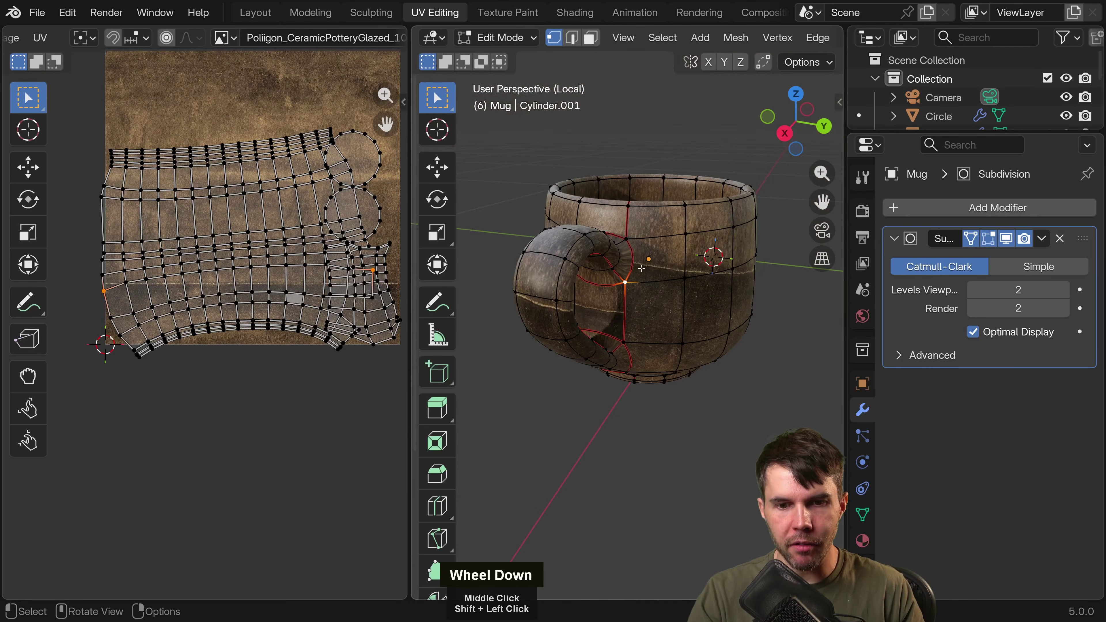
# Check the whole mug's texture in Object Mode and select the body's linked UV island in Edit Mode.
pyautogui.press('Tab')
pyautogui.scroll(1, 619, 295)
pyautogui.press('Tab')
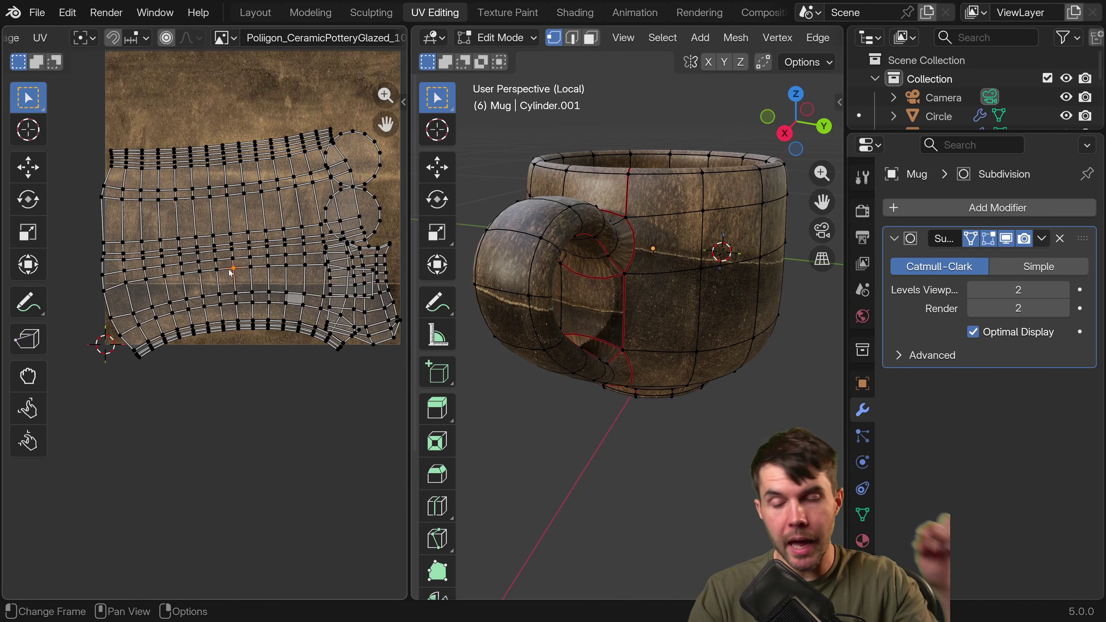
pyautogui.press('l')
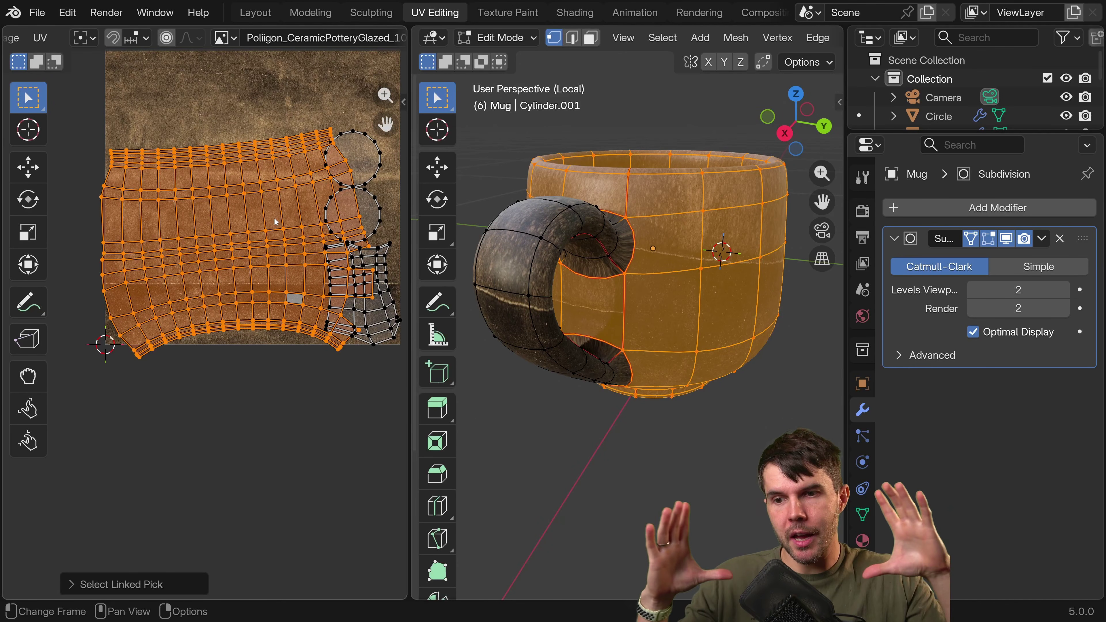
pyautogui.keyDown('shift'); pyautogui.moveTo(276, 222); pyautogui.dragTo(240, 216, button='middle'); pyautogui.keyUp('shift')
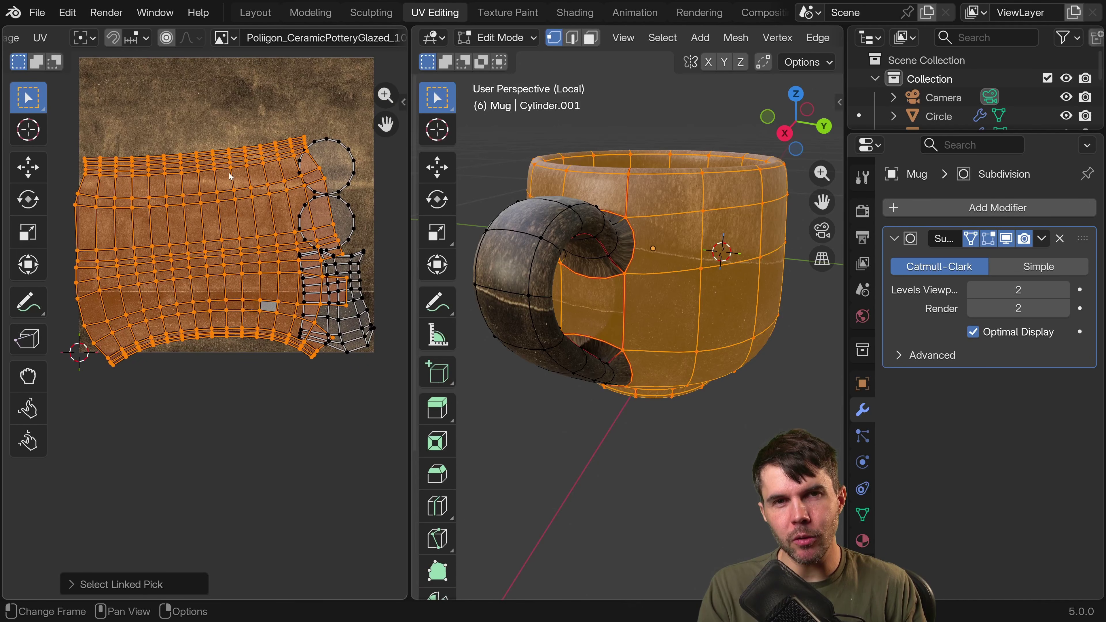
# Try to straighten the UV loop near the texture's horizontal line with Align Auto and move it down about 0.042.
pyautogui.keyDown('alt'); pyautogui.click(218, 279); pyautogui.keyUp('alt')
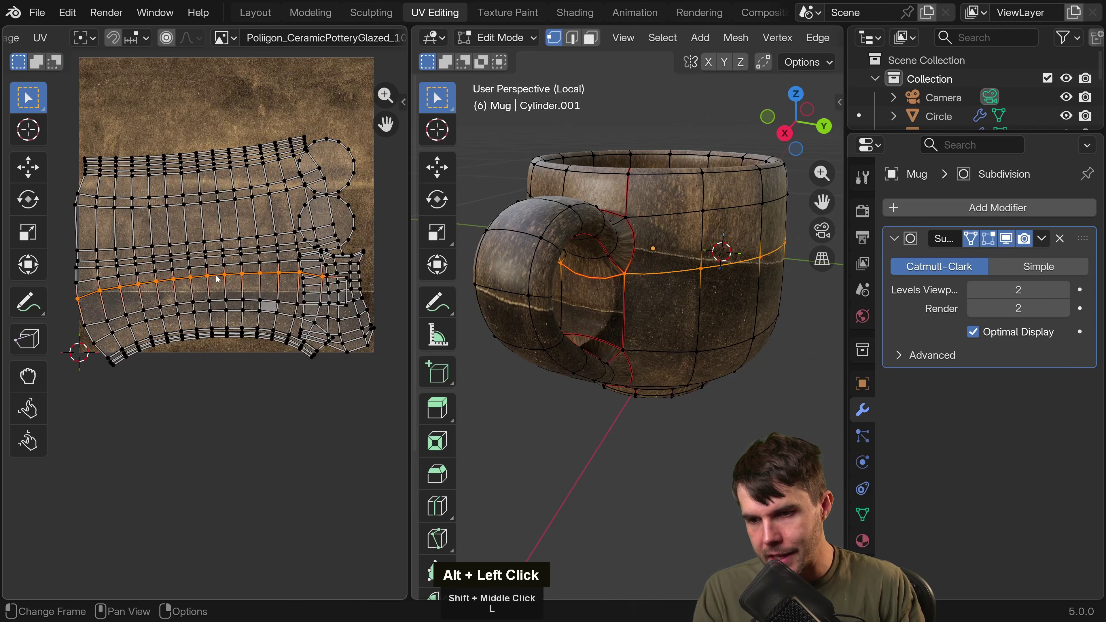
pyautogui.rightClick(224, 271)
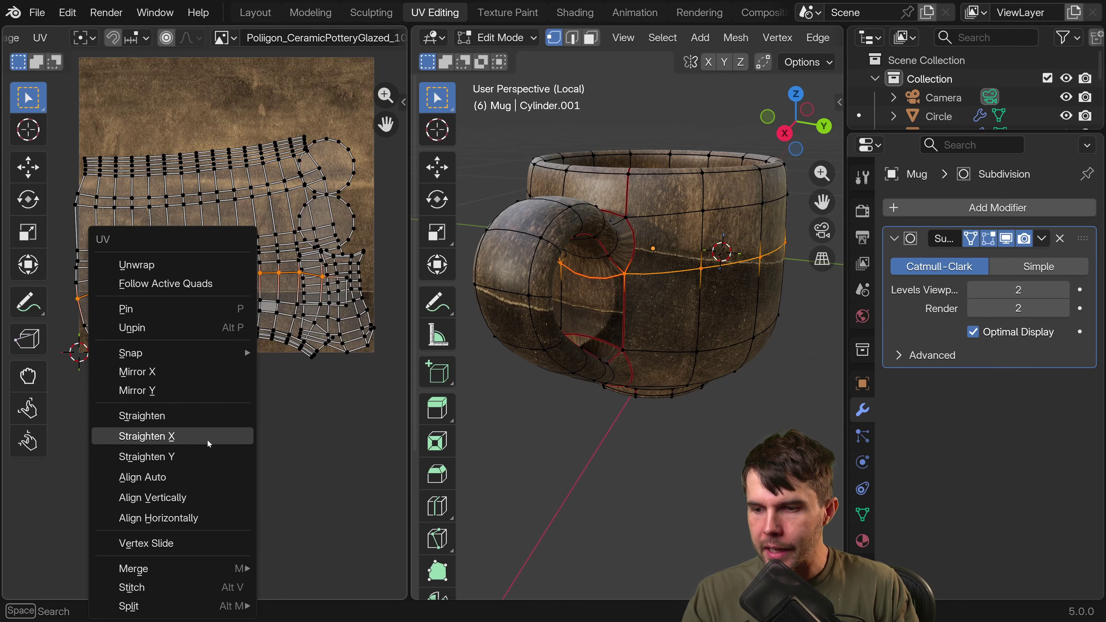
pyautogui.click(161, 478)
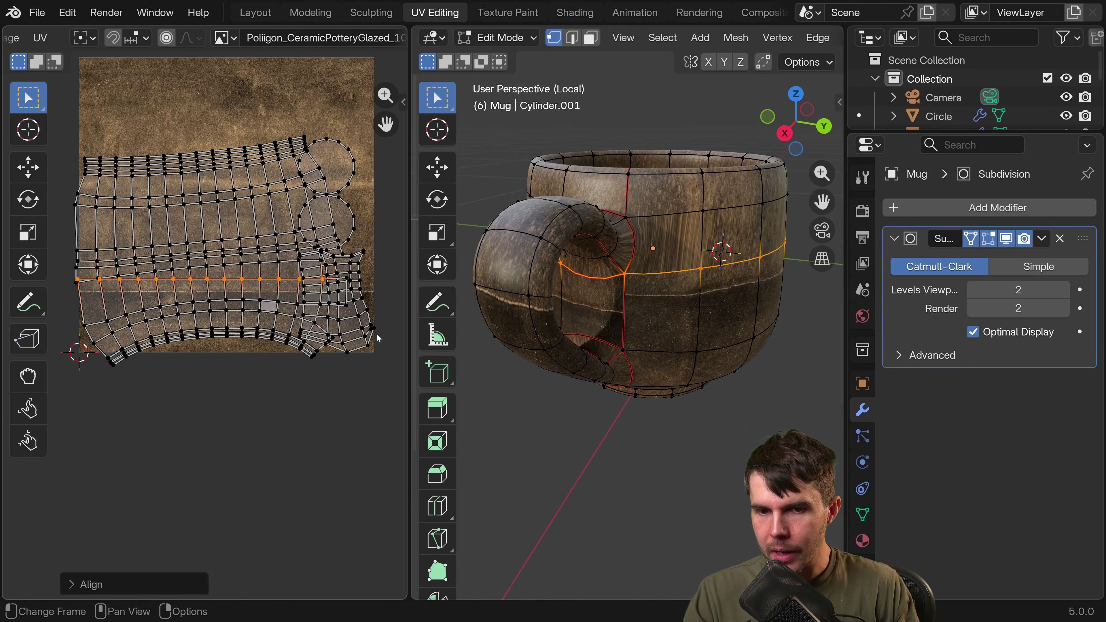
pyautogui.press('g')
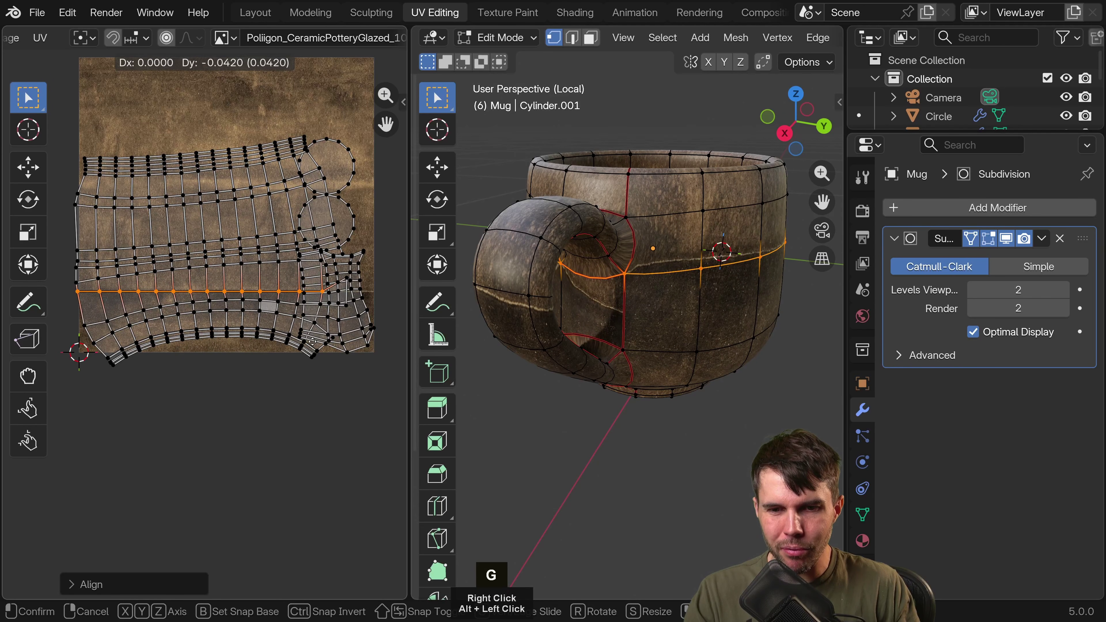
pyautogui.click(313, 341)
pyautogui.moveTo(475, 283); pyautogui.dragTo(621, 264, button='middle')
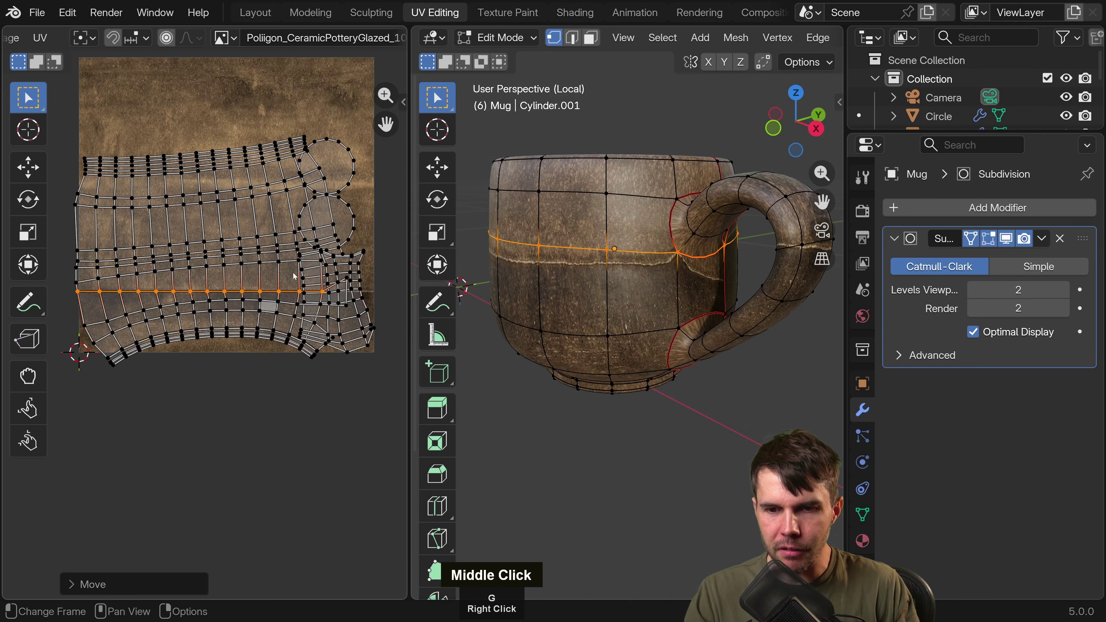
pyautogui.moveTo(348, 290)
pyautogui.mouseDown(button='middle')
pyautogui.moveTo(249, 288)
pyautogui.moveTo(352, 280)
pyautogui.mouseUp(button='middle')
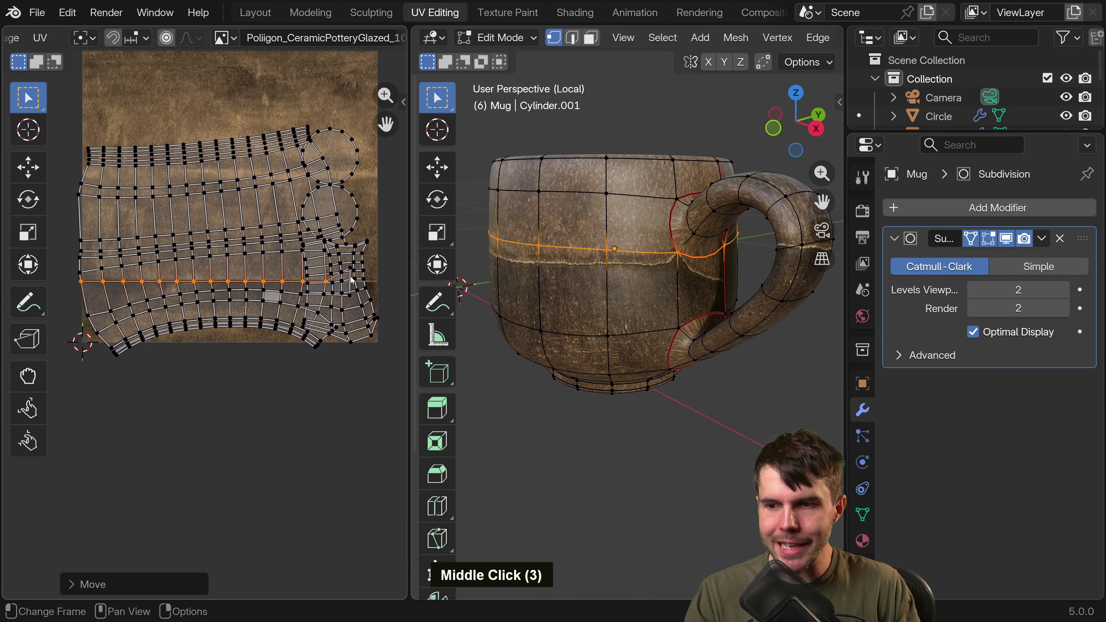
# Try to flatten the UV loops above the straightened one with Align Auto.
pyautogui.keyDown('alt'); pyautogui.click(255, 254); pyautogui.keyUp('alt')
pyautogui.keyDown('alt'); pyautogui.rightClick(254, 254); pyautogui.keyUp('alt')
pyautogui.rightClick(254, 255)
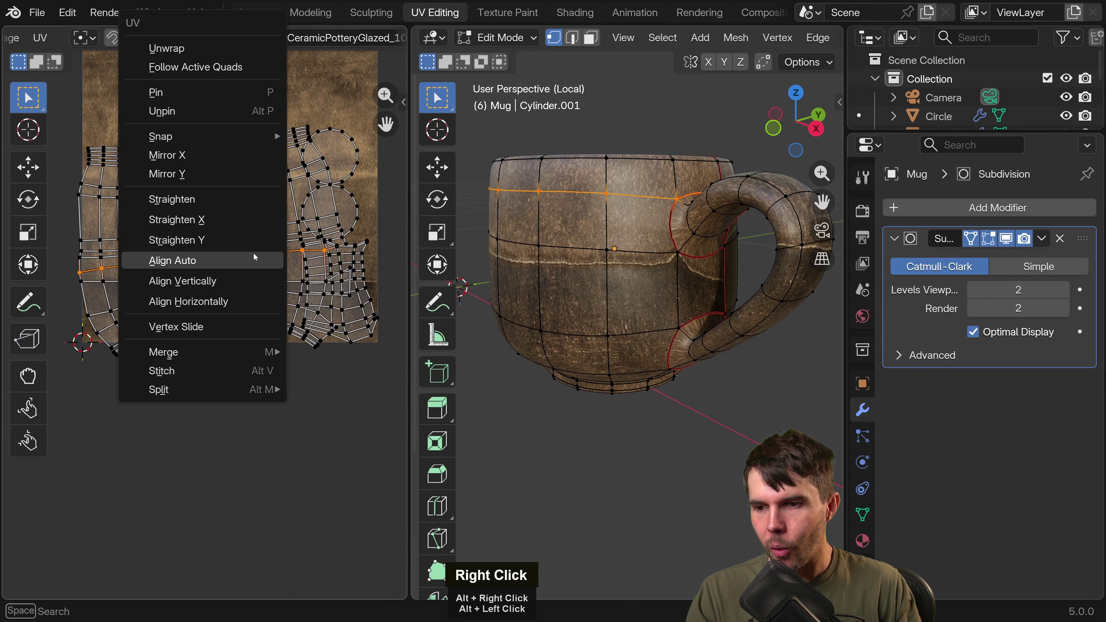
pyautogui.click(255, 261)
pyautogui.keyDown('alt'); pyautogui.click(247, 257); pyautogui.keyUp('alt')
pyautogui.keyDown('alt'); pyautogui.rightClick(247, 257); pyautogui.keyUp('alt')
pyautogui.click(246, 259)
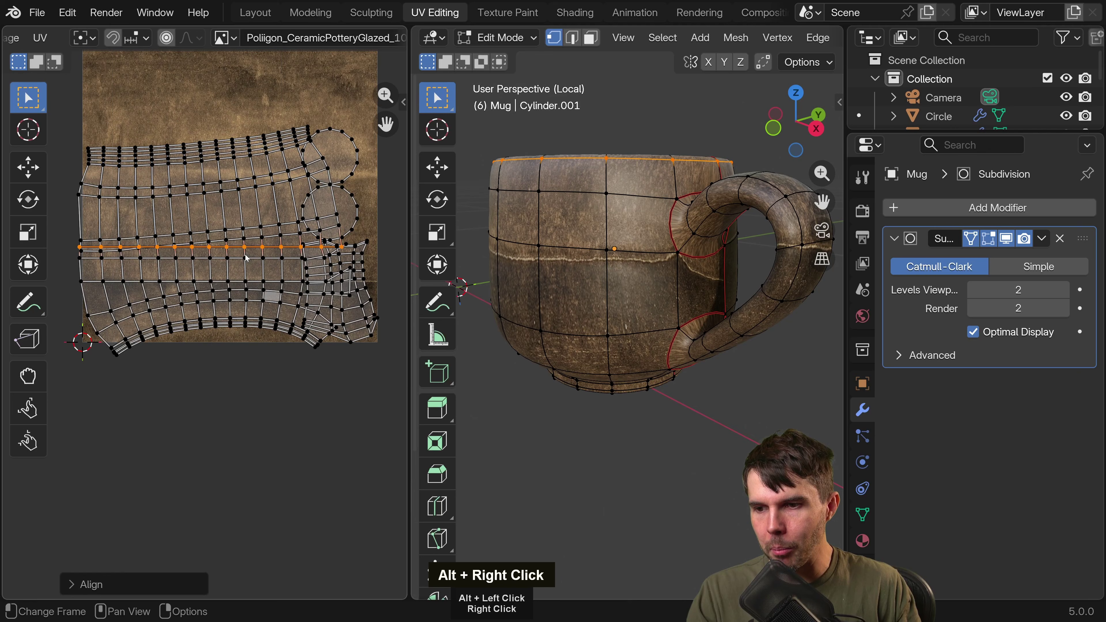
pyautogui.rightClick(247, 259)
# Undo all the alignment and move edits made to the body's UV loops.
pyautogui.hotkey('ctrl', 'z')
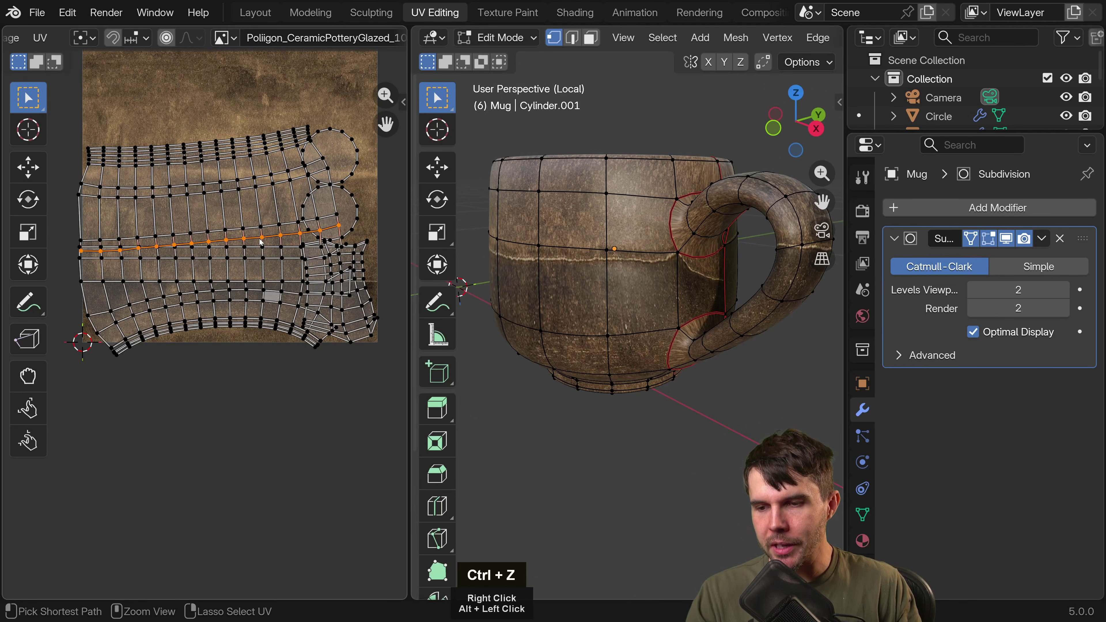
pyautogui.hotkey('ctrl', 'z')
pyautogui.hotkey('ctrl', 'z')
pyautogui.hotkey('ctrl', 'z')
pyautogui.hotkey('ctrl', 'z')
pyautogui.hotkey('ctrl', 'z')
pyautogui.hotkey('ctrl', 'z')
pyautogui.hotkey('ctrl', 'z')
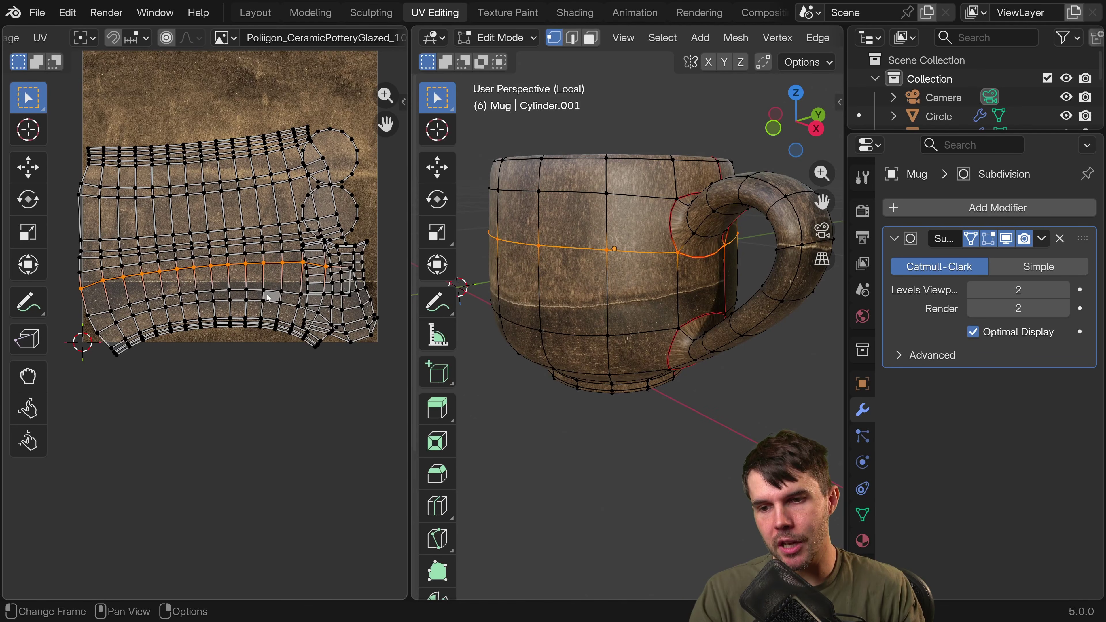
# Select the mug body's entire linked UV island.
pyautogui.click(244, 295)
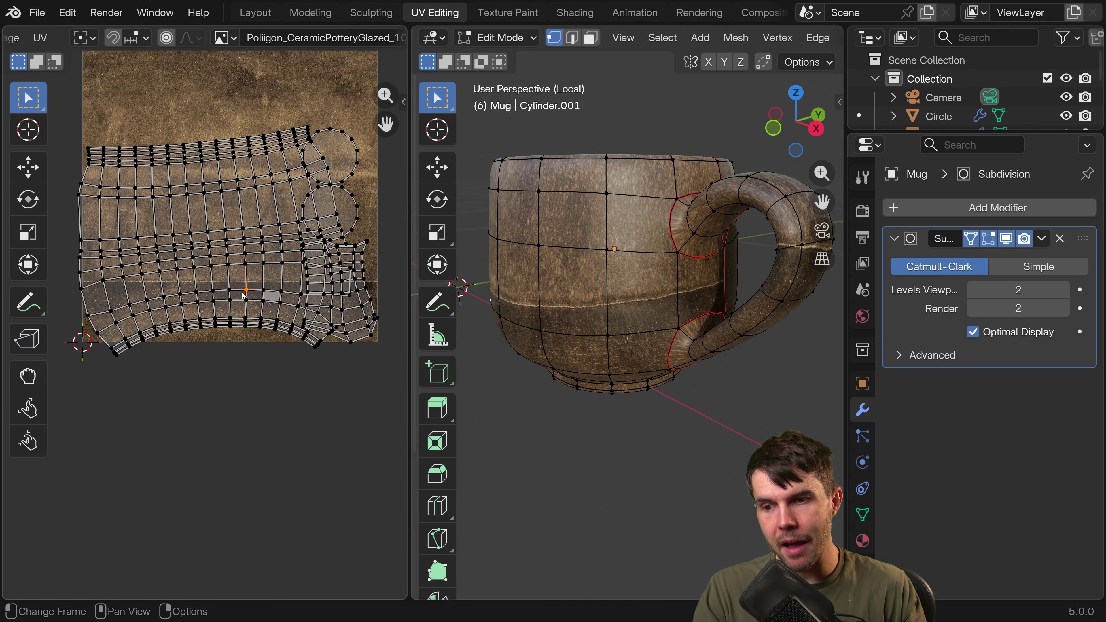
pyautogui.press('l')
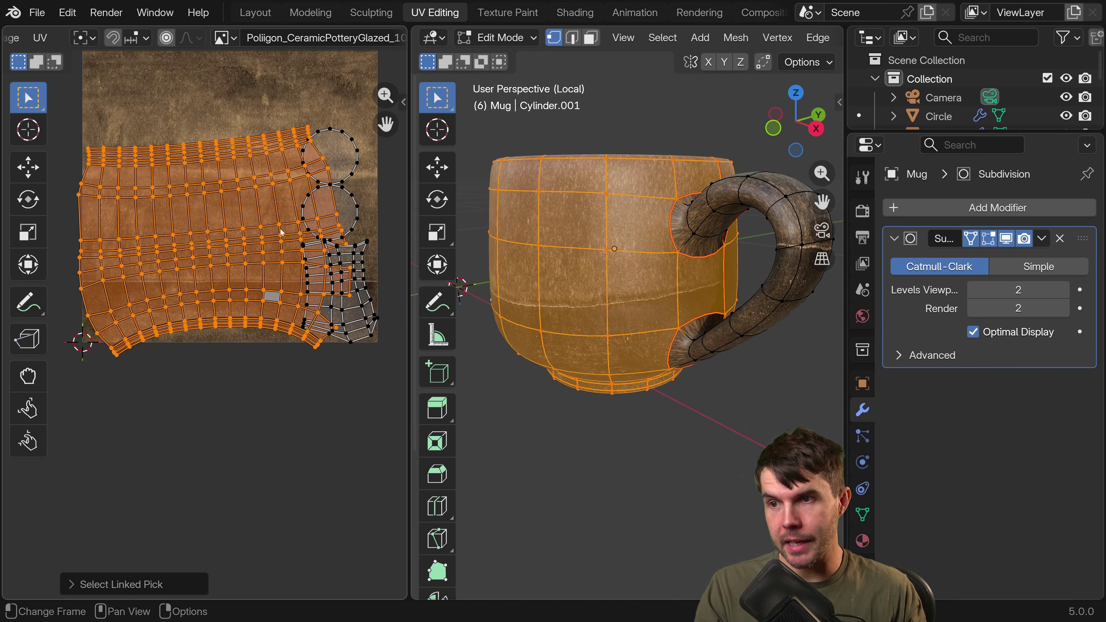
# Allow online access for extensions in the Preferences and check the matching Network option in the System settings.
pyautogui.click(68, 12)
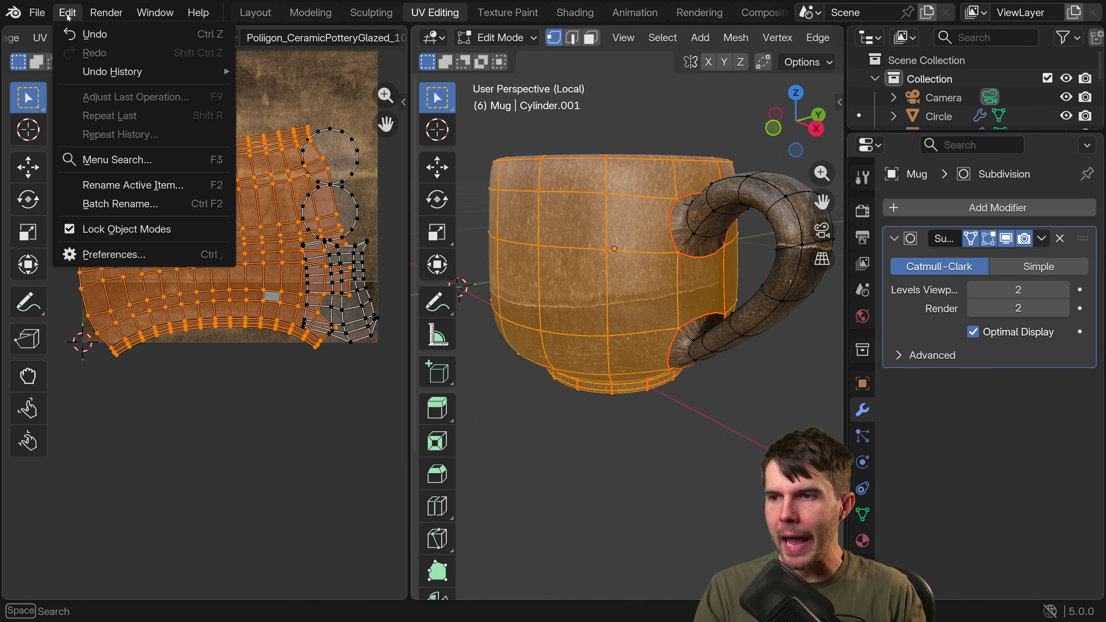
pyautogui.click(108, 257)
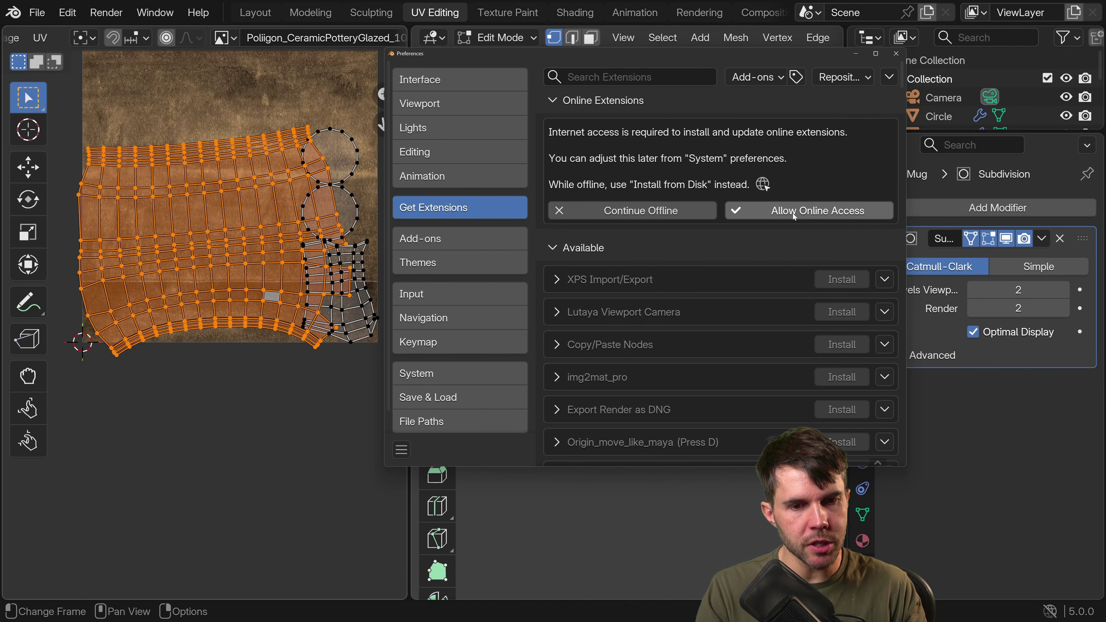
pyautogui.click(833, 212)
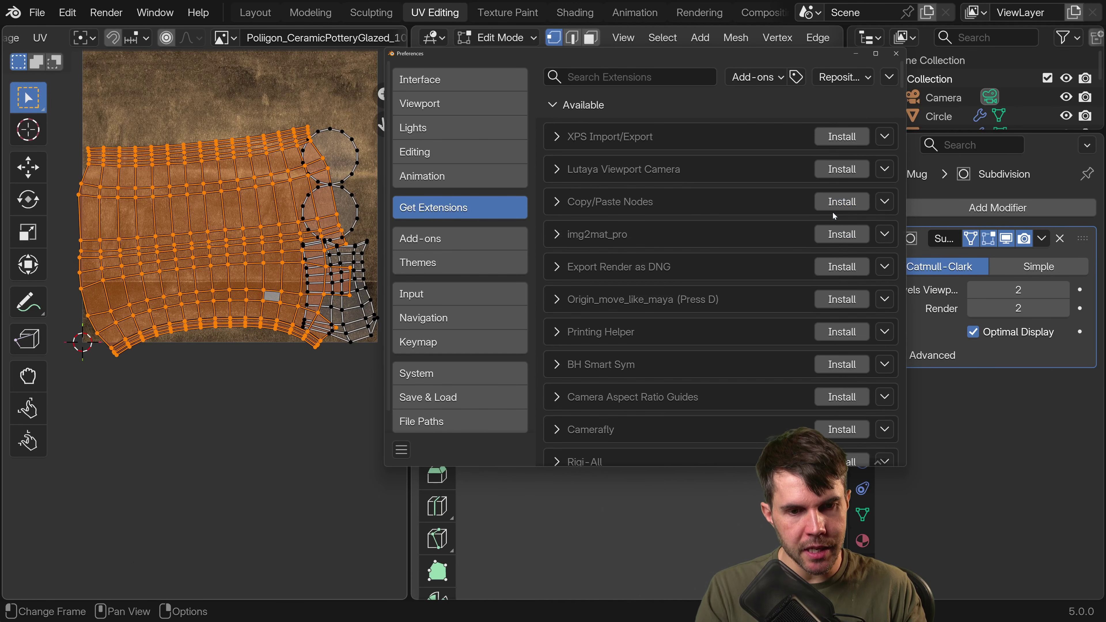
pyautogui.click(456, 371)
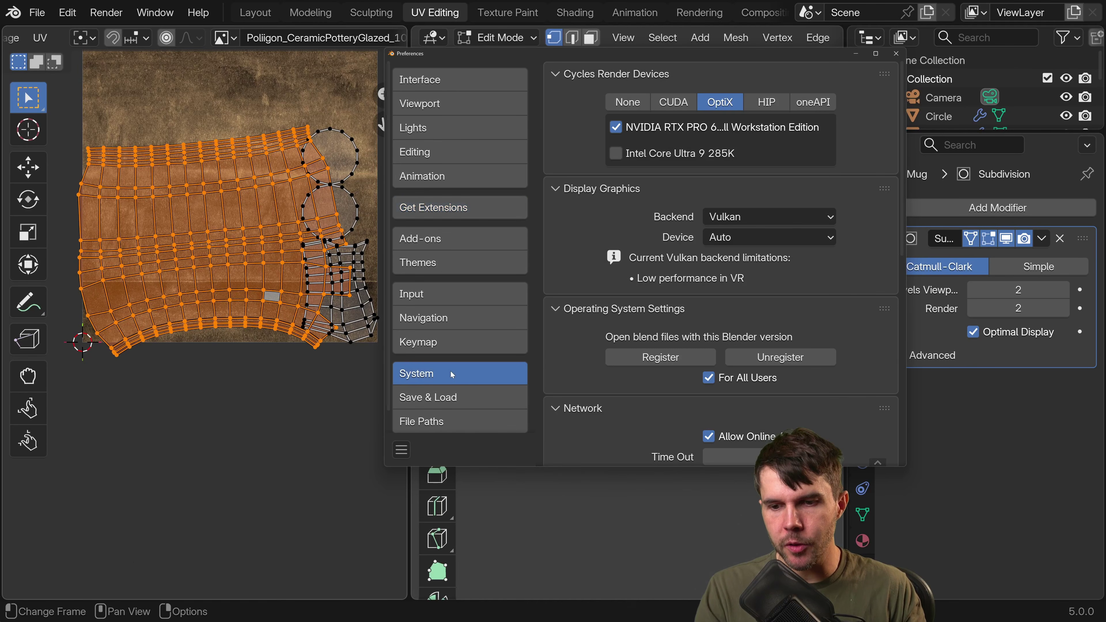
pyautogui.scroll(-5, 661, 264)
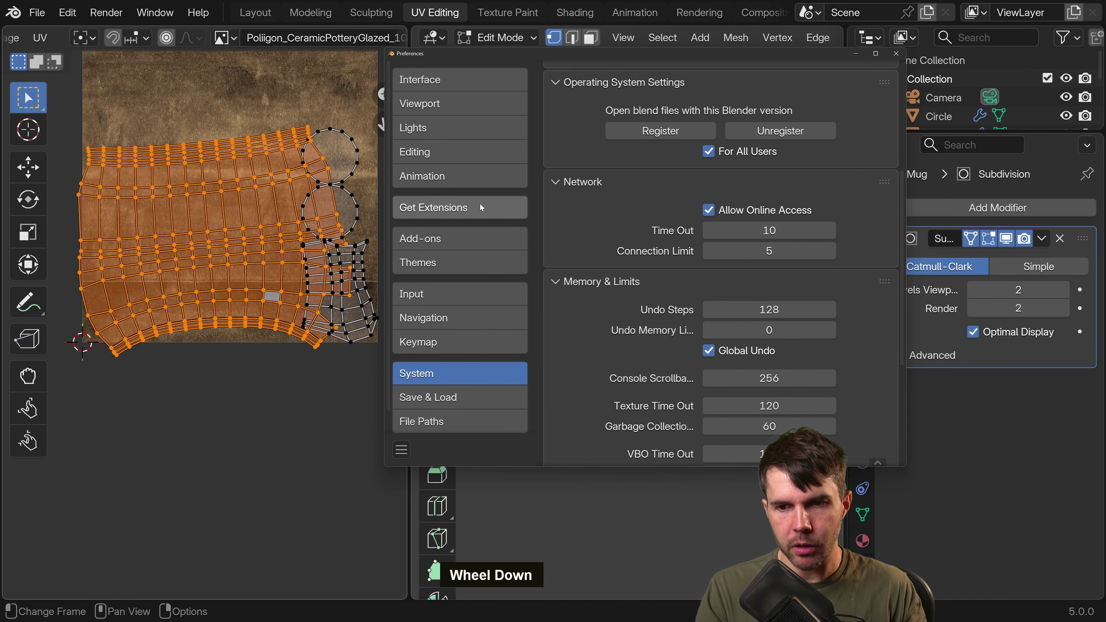
pyautogui.click(460, 208)
pyautogui.scroll(5, 720, 265)
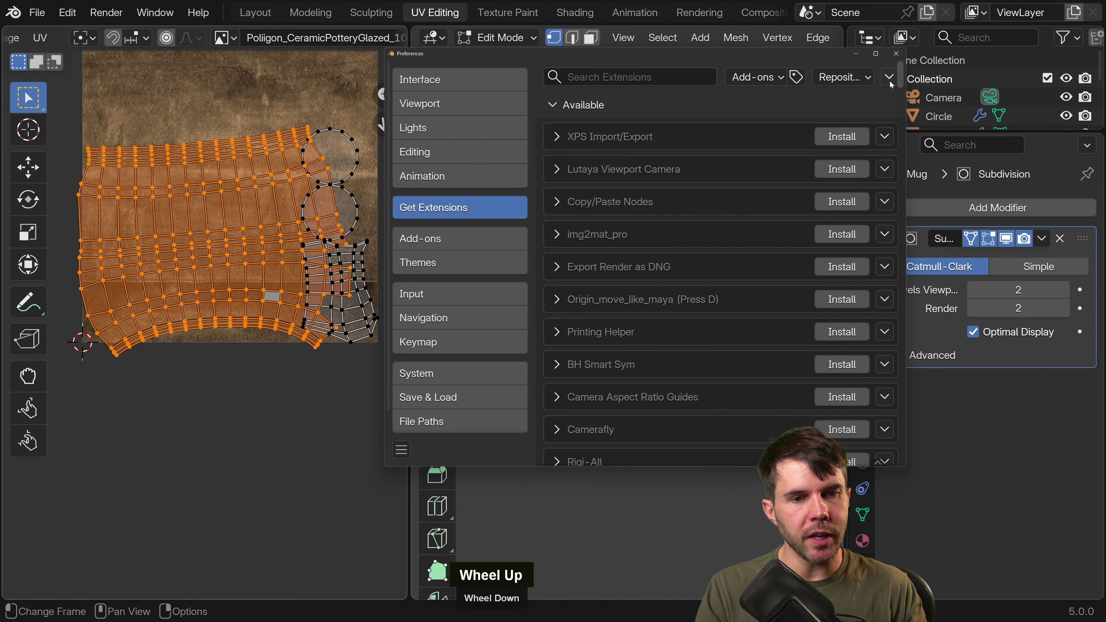
# Visit the online Extensions Platform in the web browser from the extension preferences.
pyautogui.moveTo(793, 57); pyautogui.dragTo(678, 71)
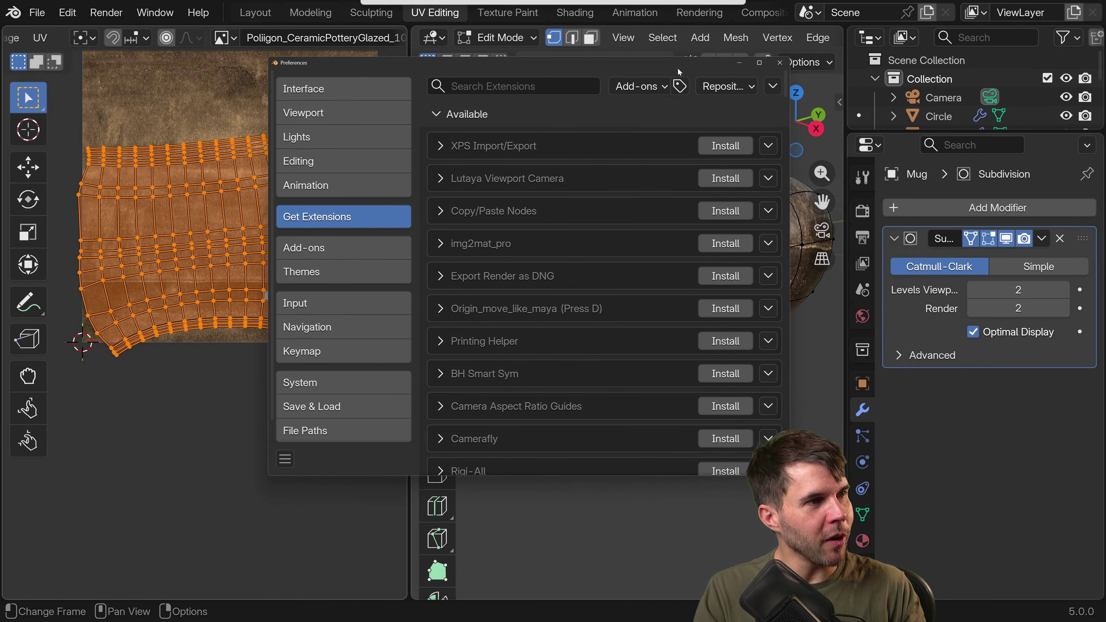
pyautogui.click(773, 87)
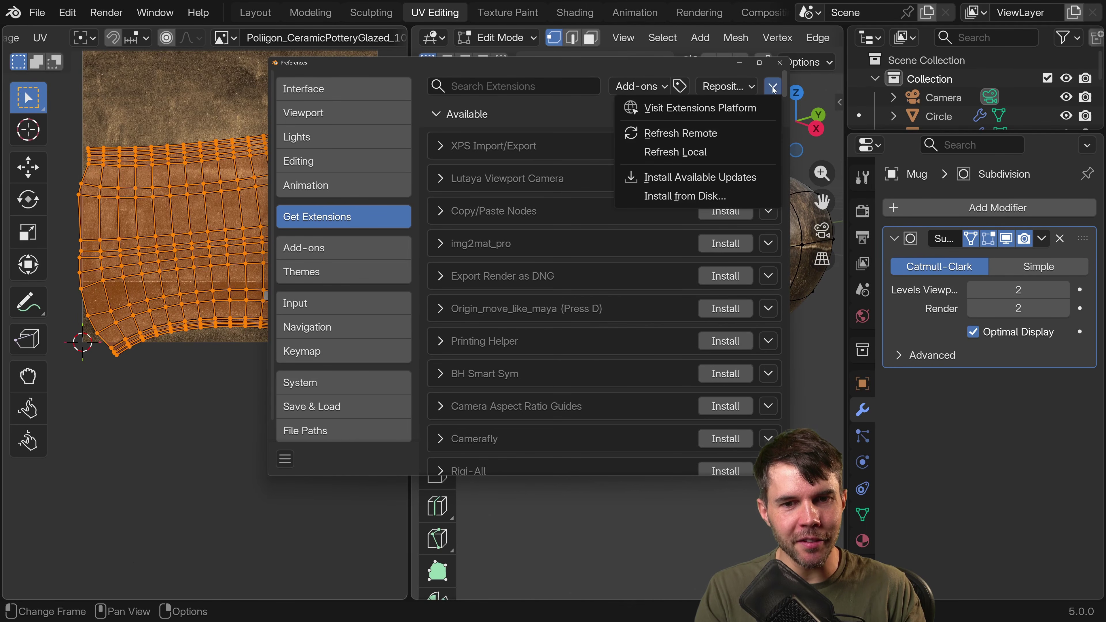
pyautogui.click(661, 109)
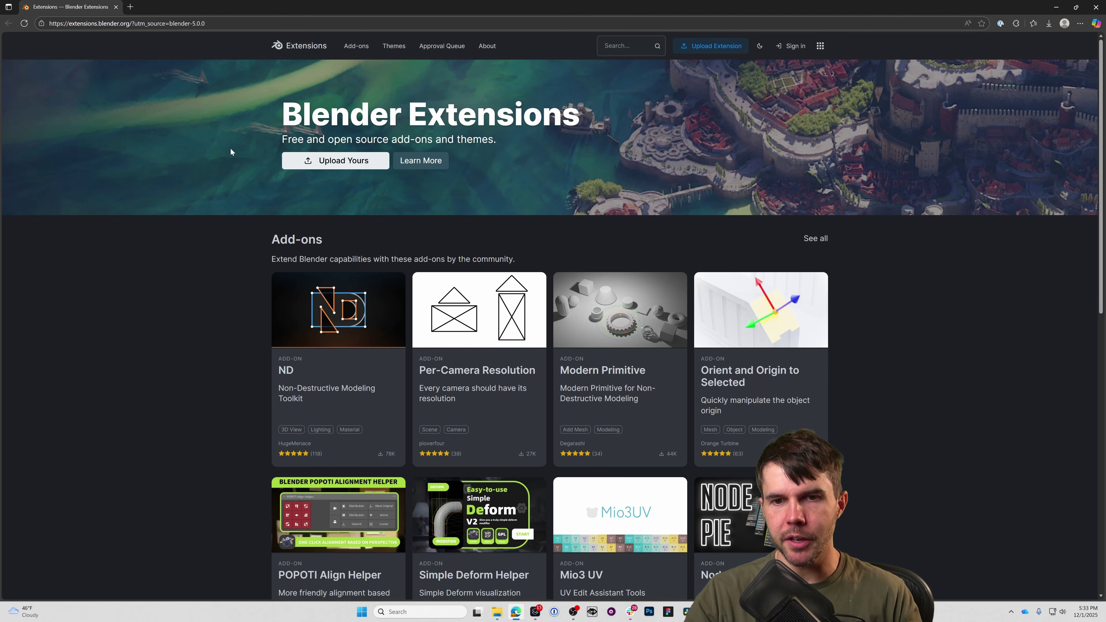
# Look through the featured add-ons and themes on the Blender Extensions website.
pyautogui.scroll(-8, 196, 263)
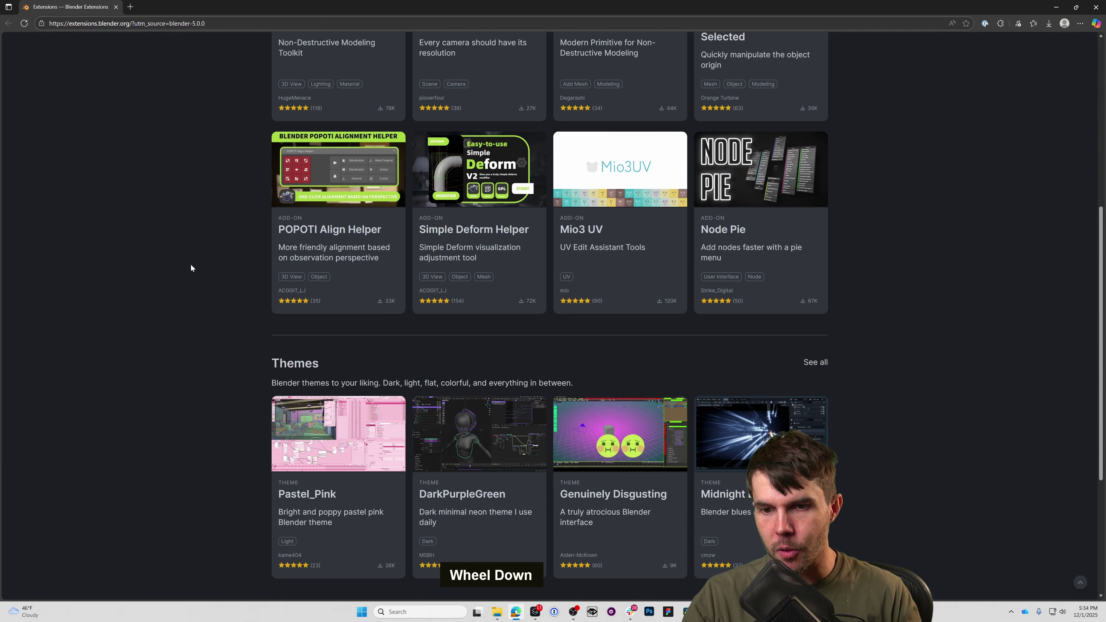
pyautogui.scroll(4, 189, 269)
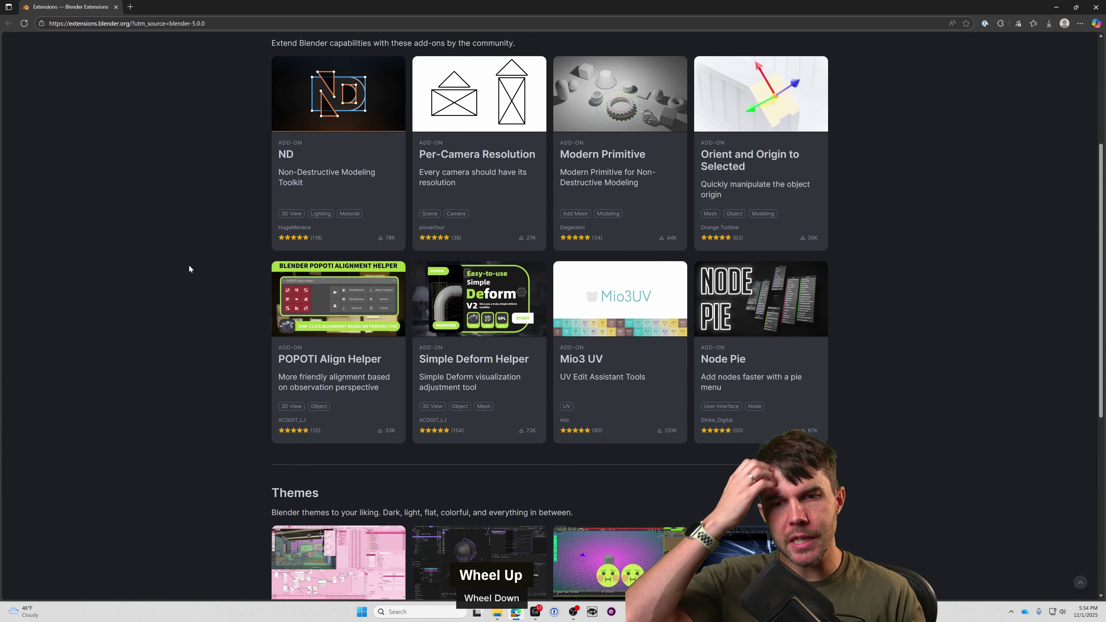
pyautogui.scroll(-1, 189, 269)
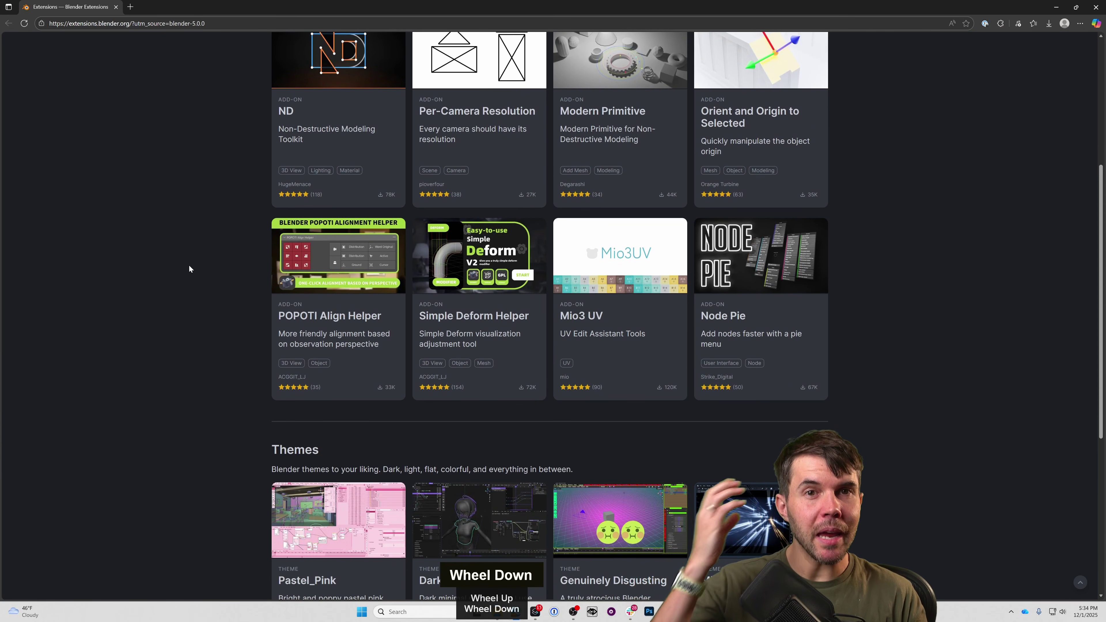
pyautogui.scroll(5, 189, 268)
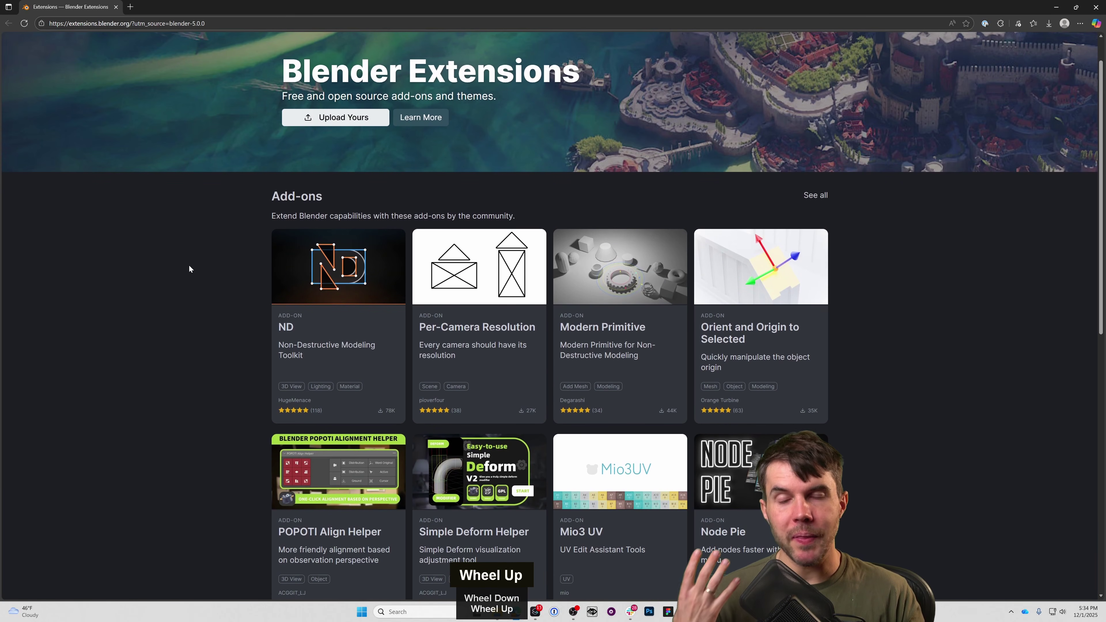
pyautogui.scroll(1, 189, 268)
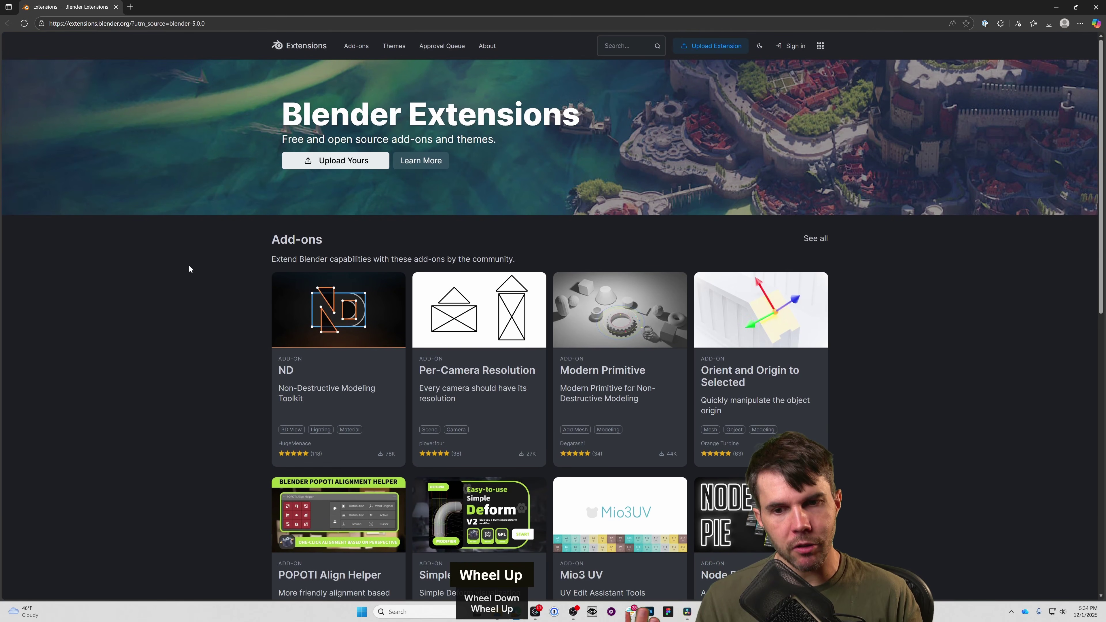
pyautogui.scroll(-1, 189, 269)
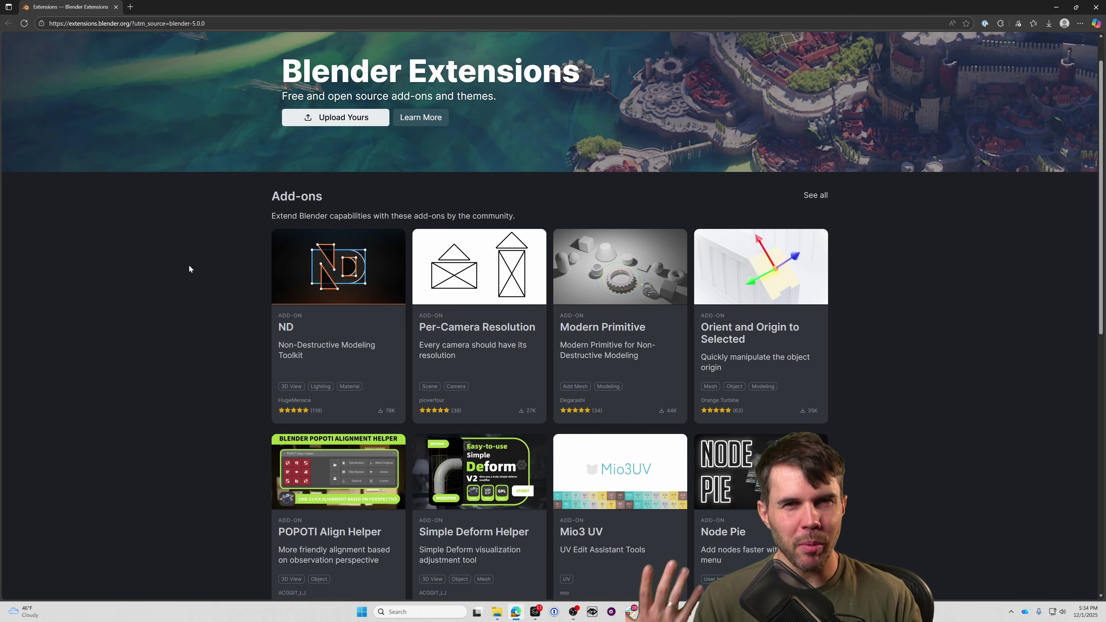
# Search the extensions website for uv add-ons.
pyautogui.scroll(-4, 189, 268)
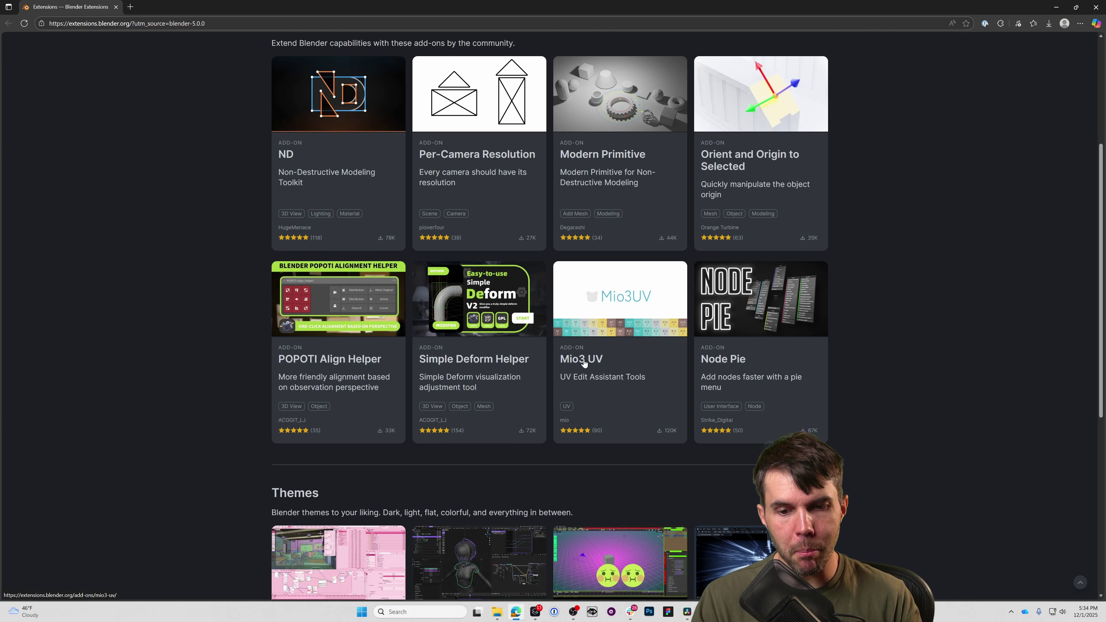
pyautogui.scroll(5, 584, 363)
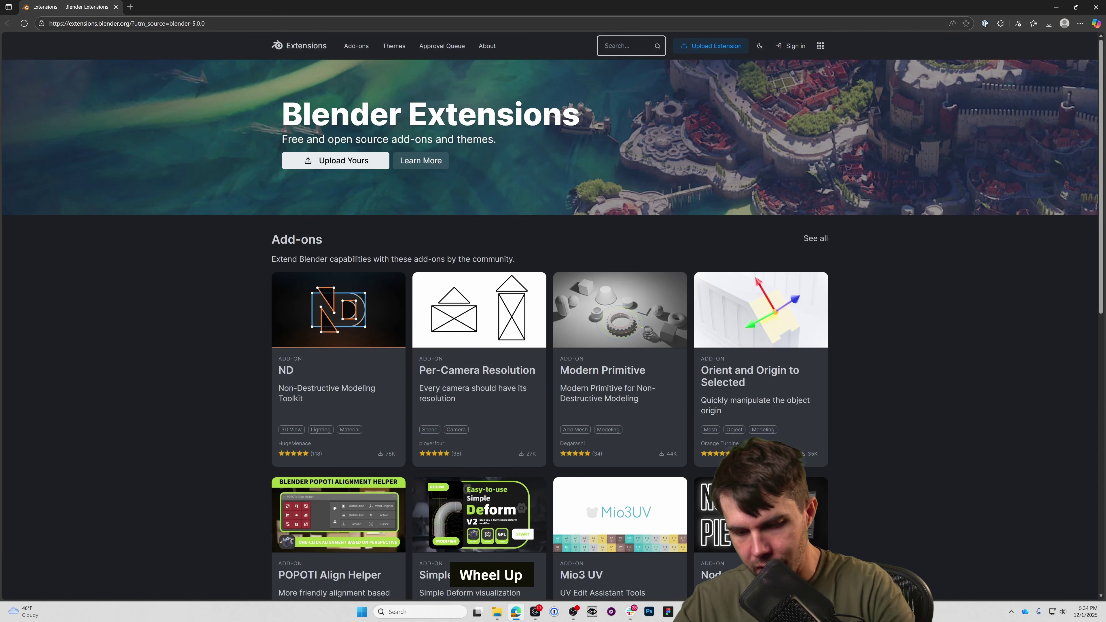
pyautogui.write('uv')
pyautogui.press('Return')
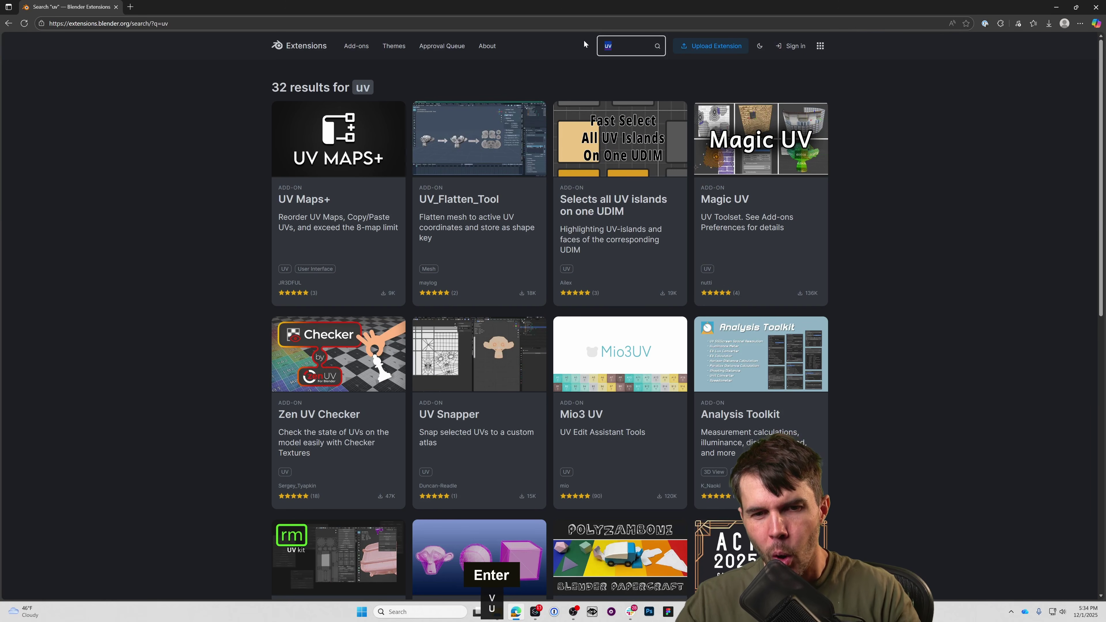
# Search the extensions website for mio3 and open the Mio3 UV add-on page.
pyautogui.write('moi3')
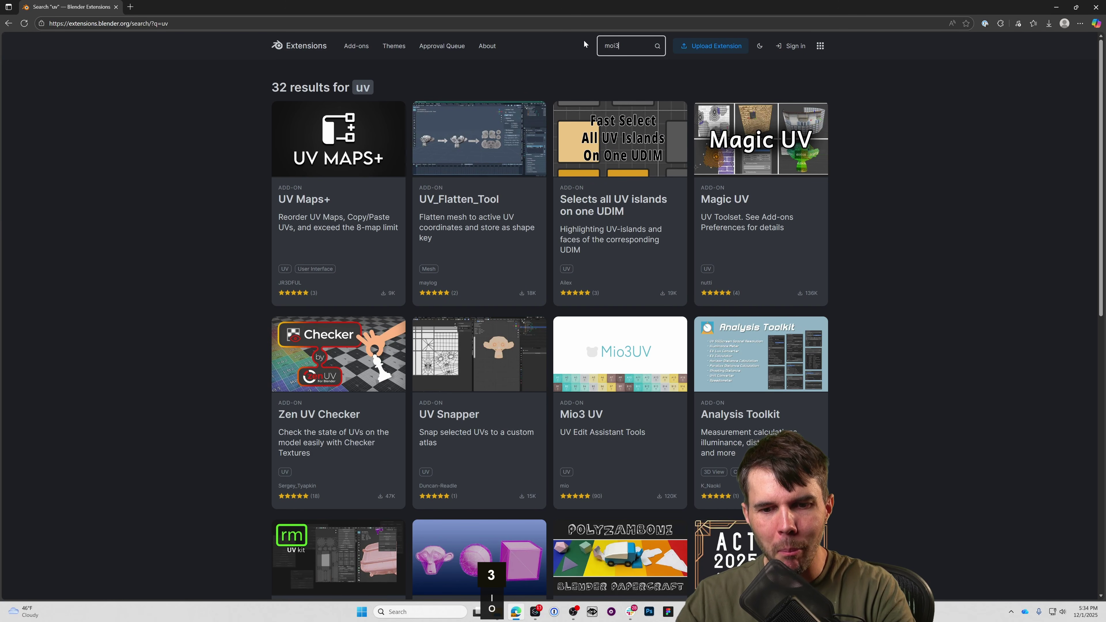
pyautogui.press('Return')
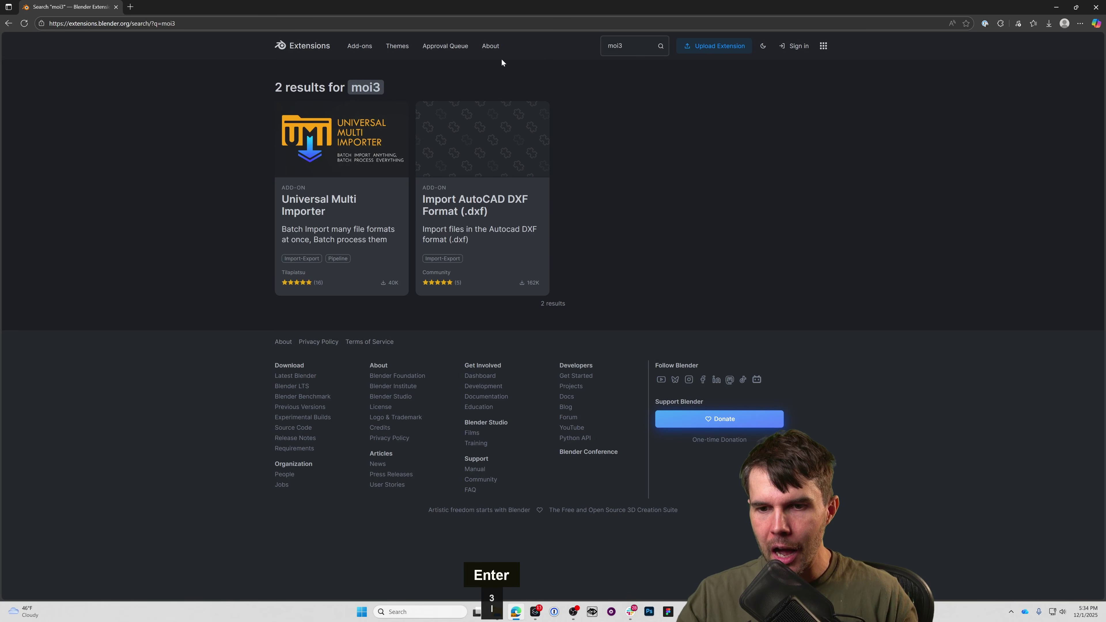
pyautogui.click(615, 46)
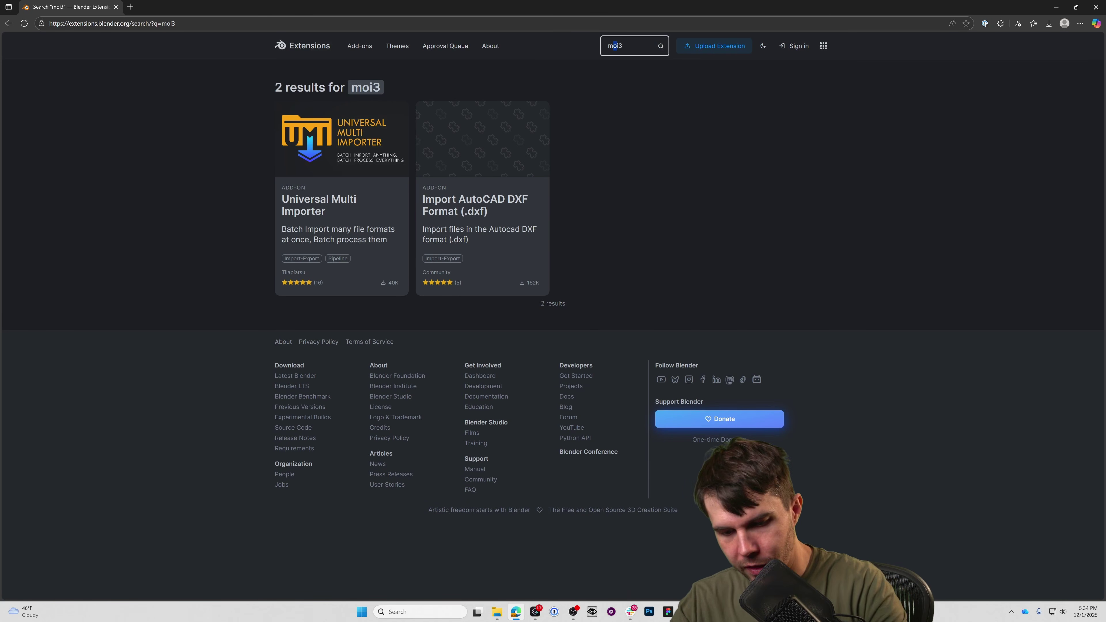
pyautogui.press('Delete')
pyautogui.press('Right')
pyautogui.write('o')
pyautogui.press('Return')
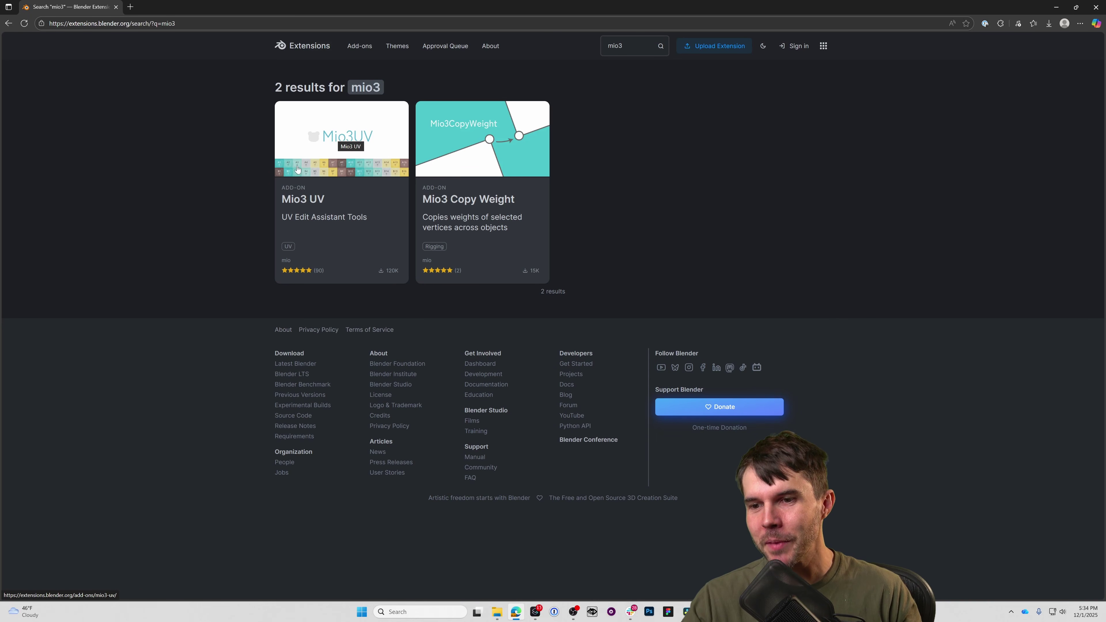
pyautogui.click(329, 156)
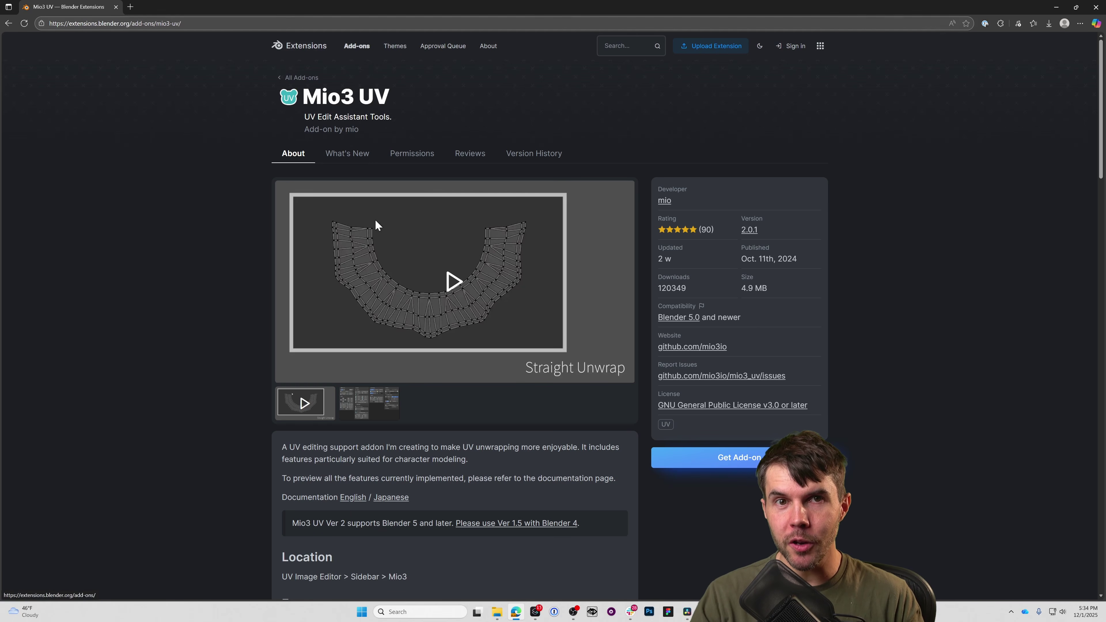
# Restore the browser to a smaller window, close the Blender Preferences, and place the add-on page over the Blender workspace.
pyautogui.moveTo(411, 6); pyautogui.dragTo(815, 57)
pyautogui.click(465, 67)
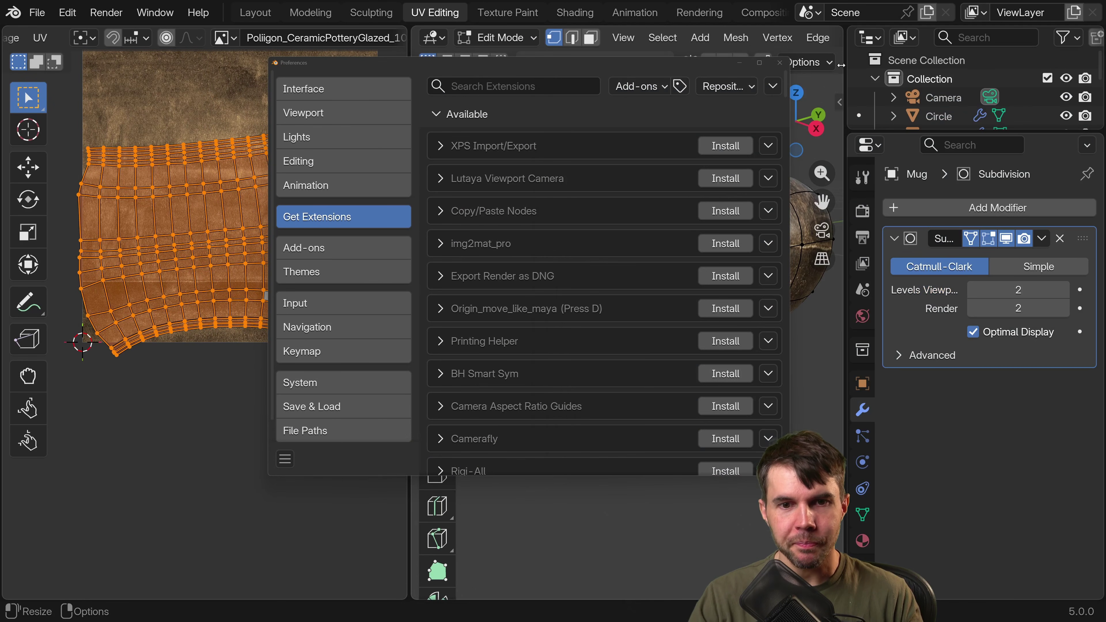
pyautogui.click(780, 64)
pyautogui.hotkey('alt', 'Tab')
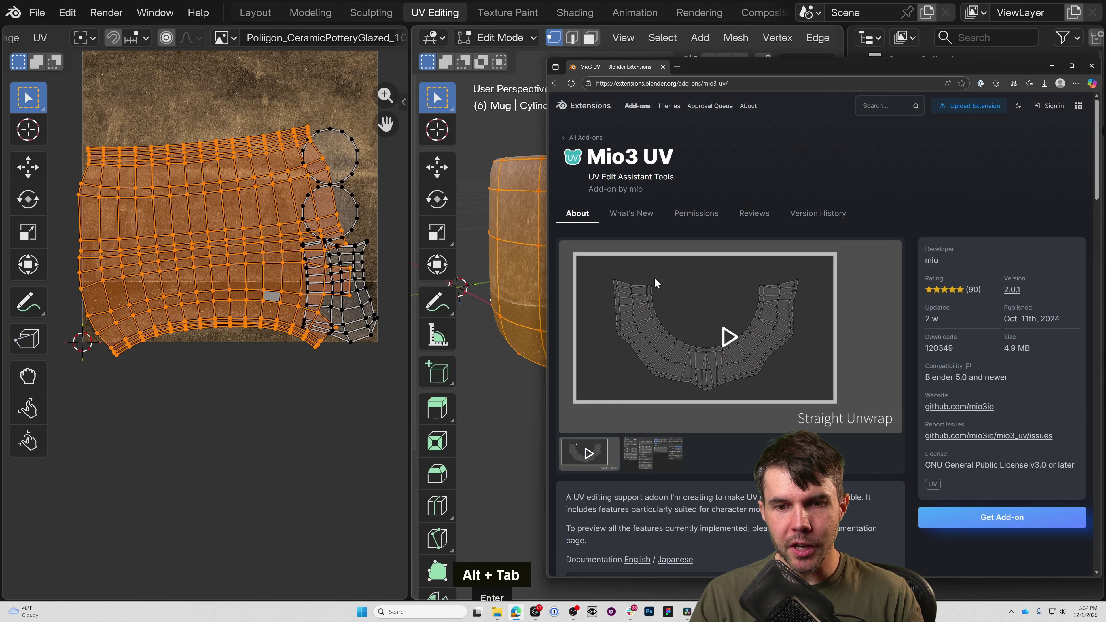
pyautogui.moveTo(732, 69); pyautogui.dragTo(684, 24)
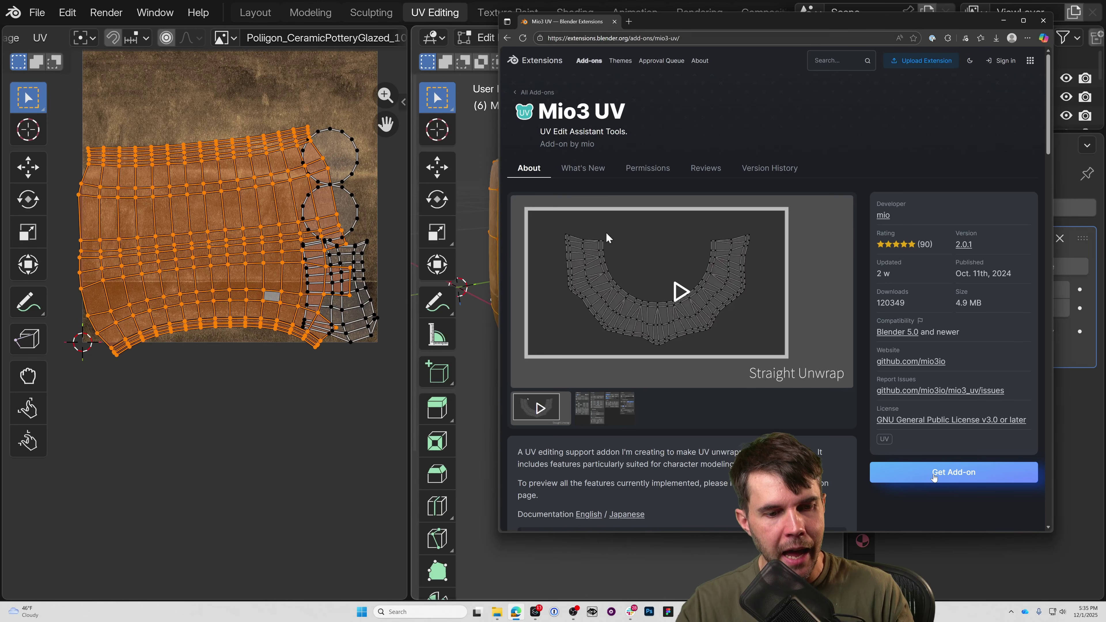
# Get the Mio3 UV add-on and install it in Blender from extensions.blender.org with Enable Add-on checked.
pyautogui.click(933, 474)
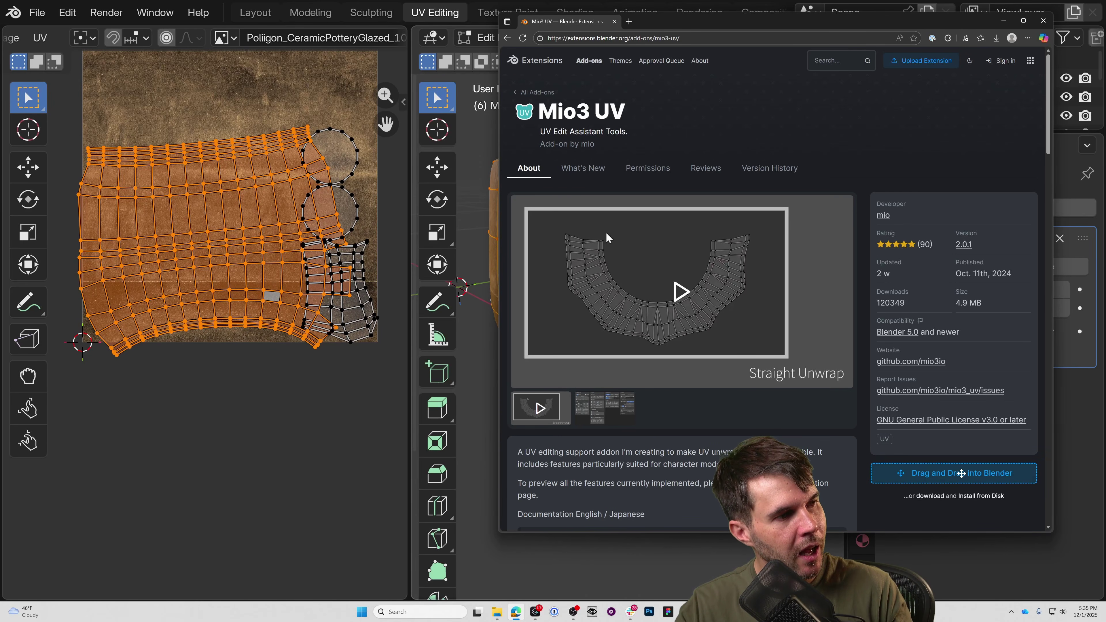
pyautogui.moveTo(962, 473); pyautogui.dragTo(426, 476)
pyautogui.moveTo(267, 466); pyautogui.dragTo(243, 438)
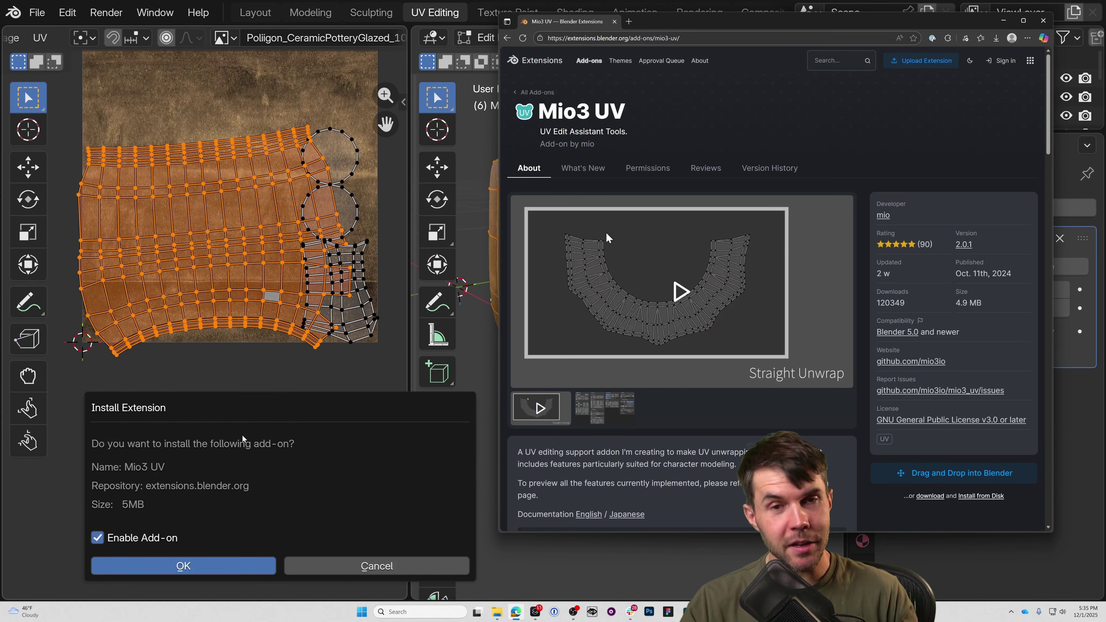
pyautogui.click(203, 566)
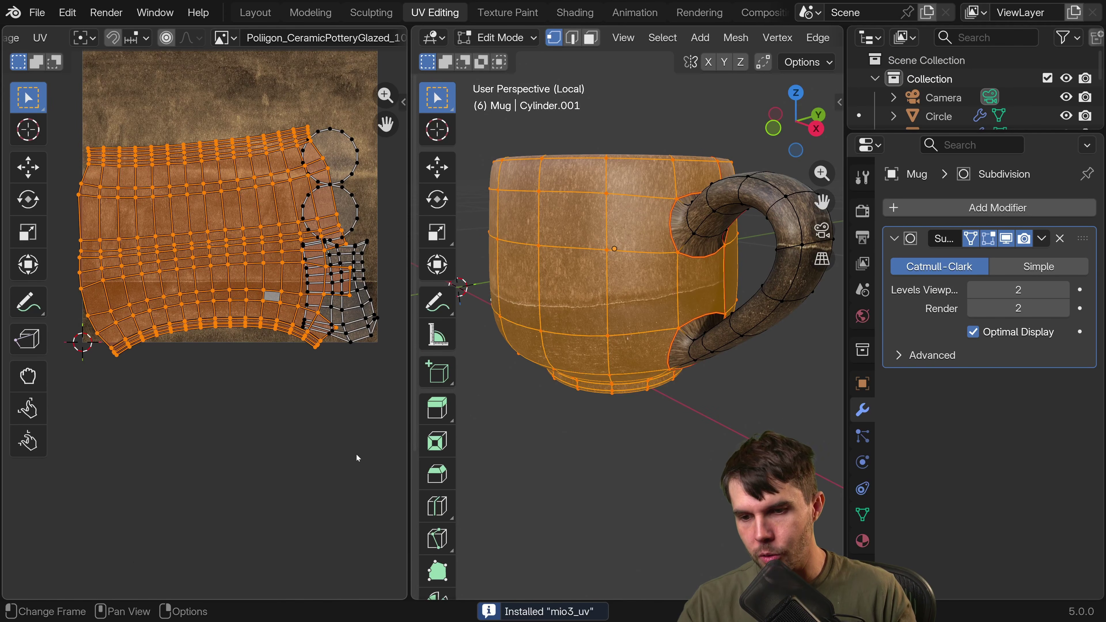
# Widen the UV editor, show the Mio3 UV tools in its sidebar, and look through the available options.
pyautogui.moveTo(404, 407); pyautogui.dragTo(527, 406)
pyautogui.moveTo(348, 131); pyautogui.dragTo(323, 220, button='middle')
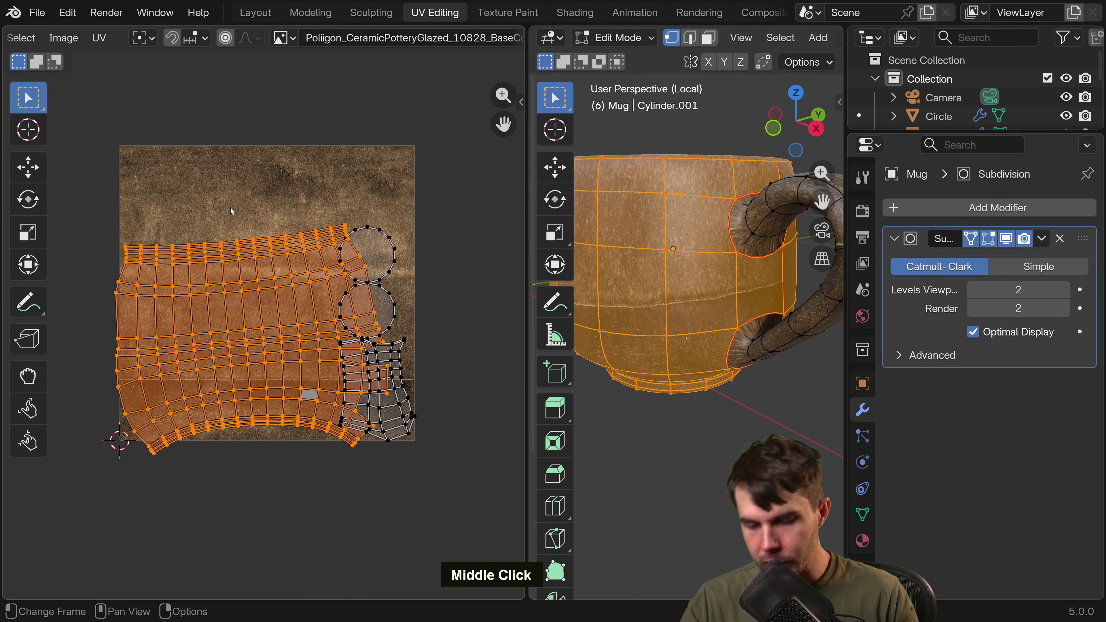
pyautogui.press('n')
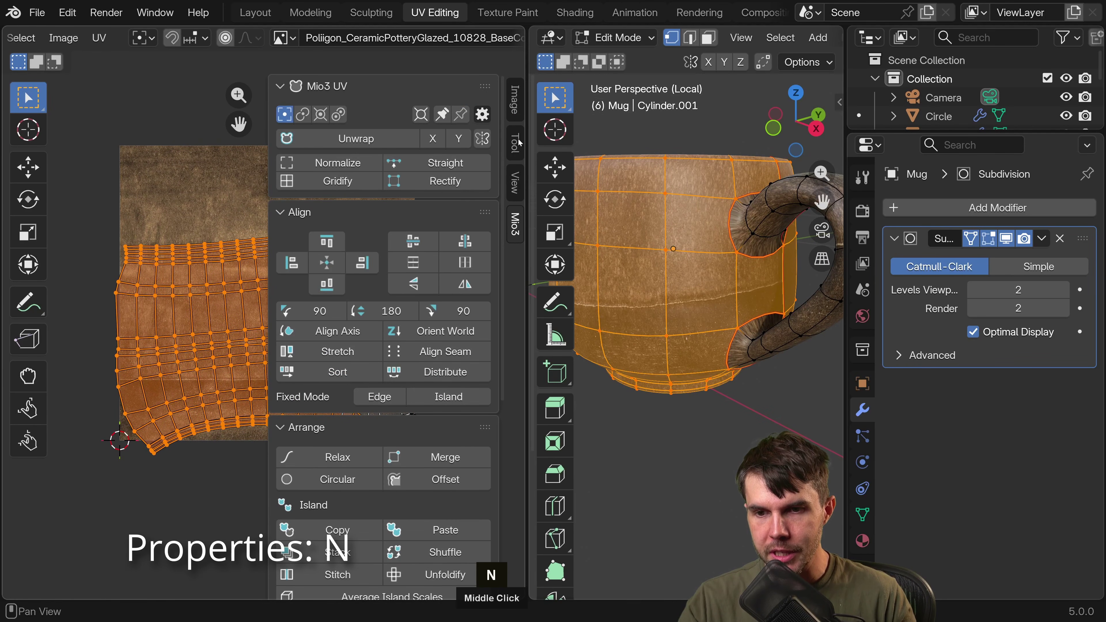
pyautogui.doubleClick(516, 223)
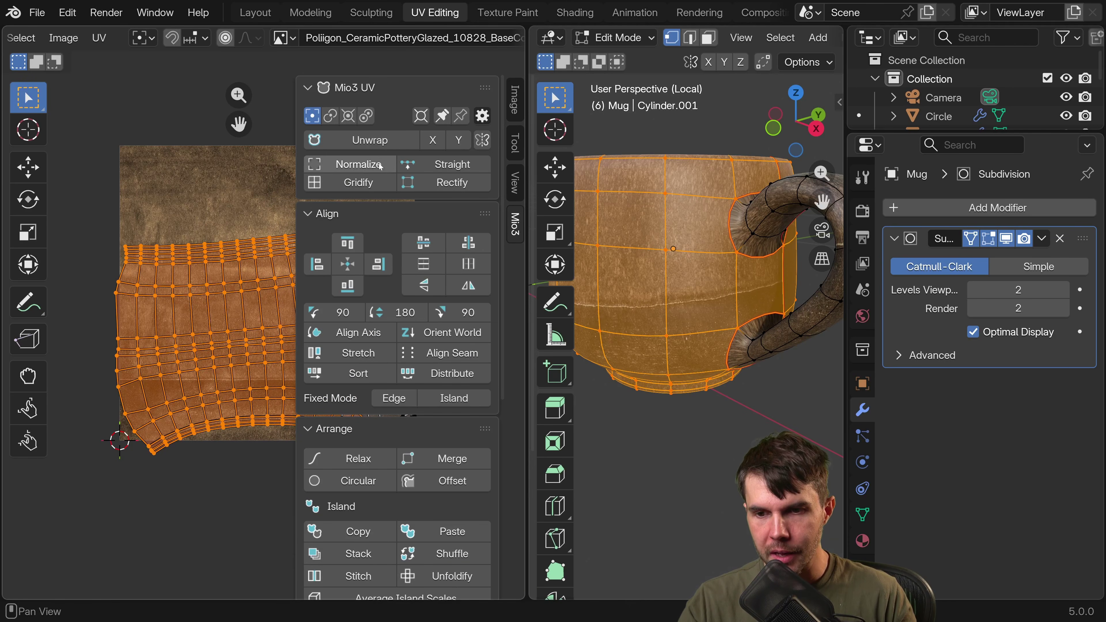
pyautogui.scroll(-10, 394, 364)
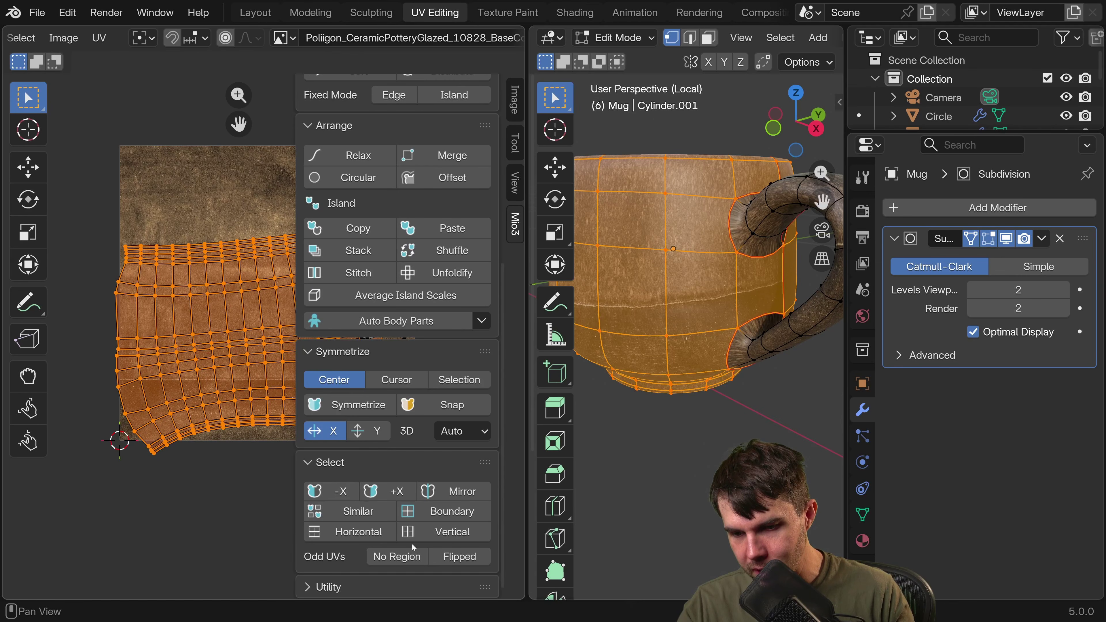
pyautogui.scroll(10, 385, 484)
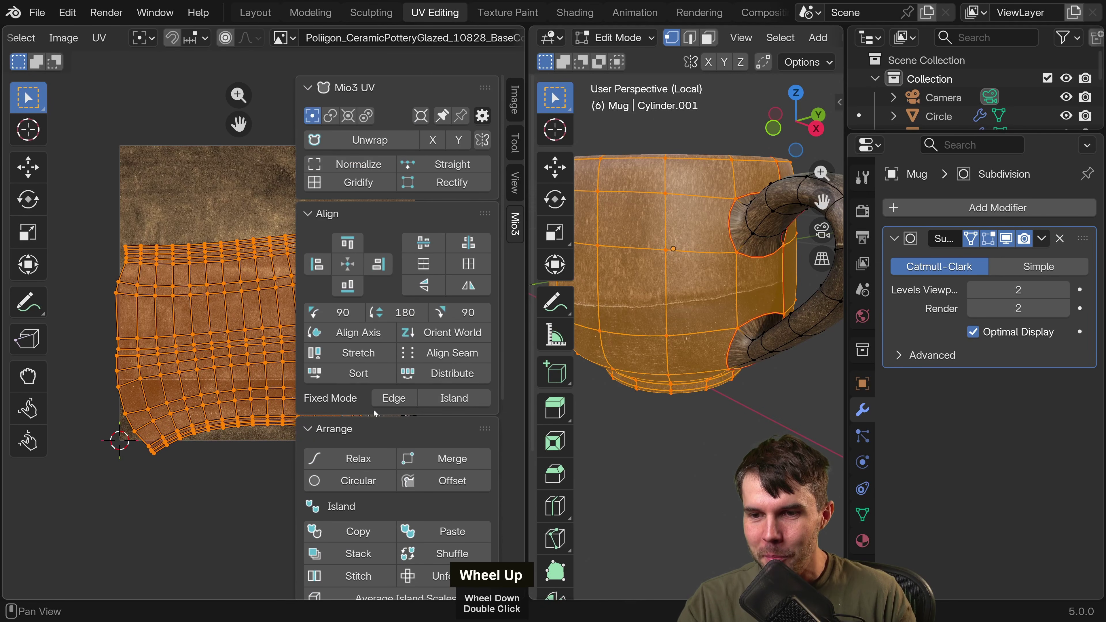
# Straighten the mug body's selected UV island into a regular grid with Mio3 Gridify and hide the sidebar.
pyautogui.moveTo(253, 284); pyautogui.dragTo(193, 273, button='middle')
pyautogui.scroll(-1, 192, 273)
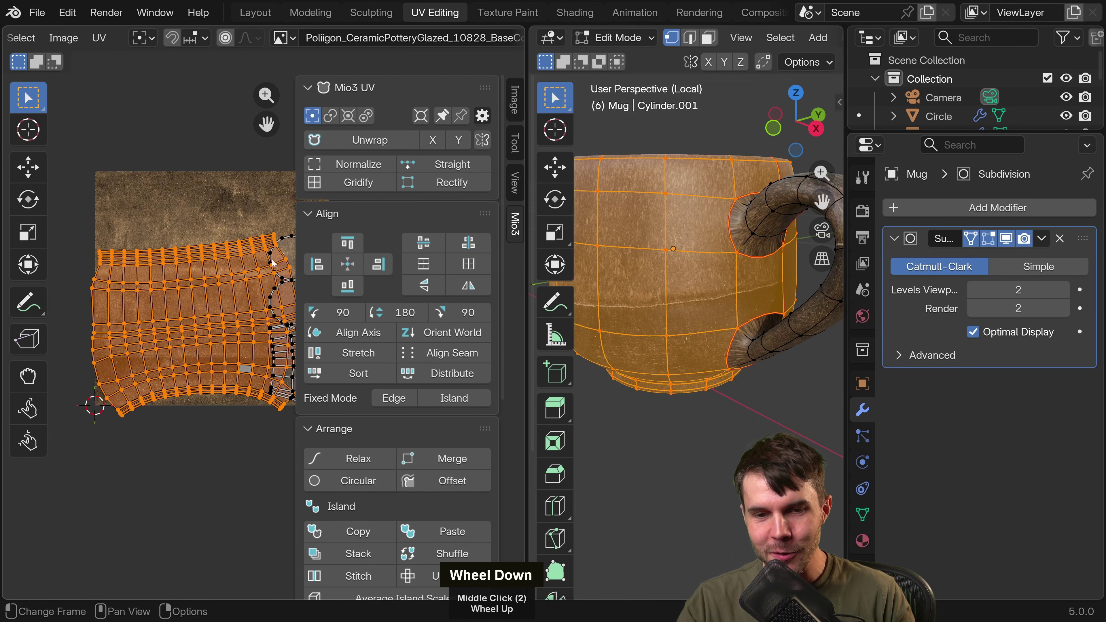
pyautogui.click(375, 187)
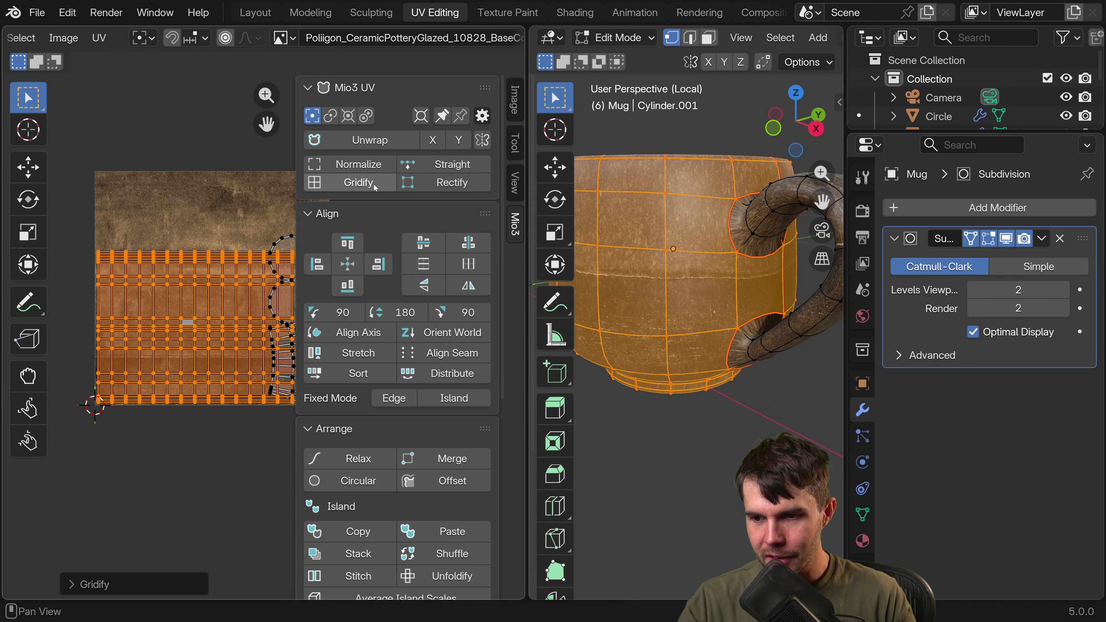
pyautogui.press('n')
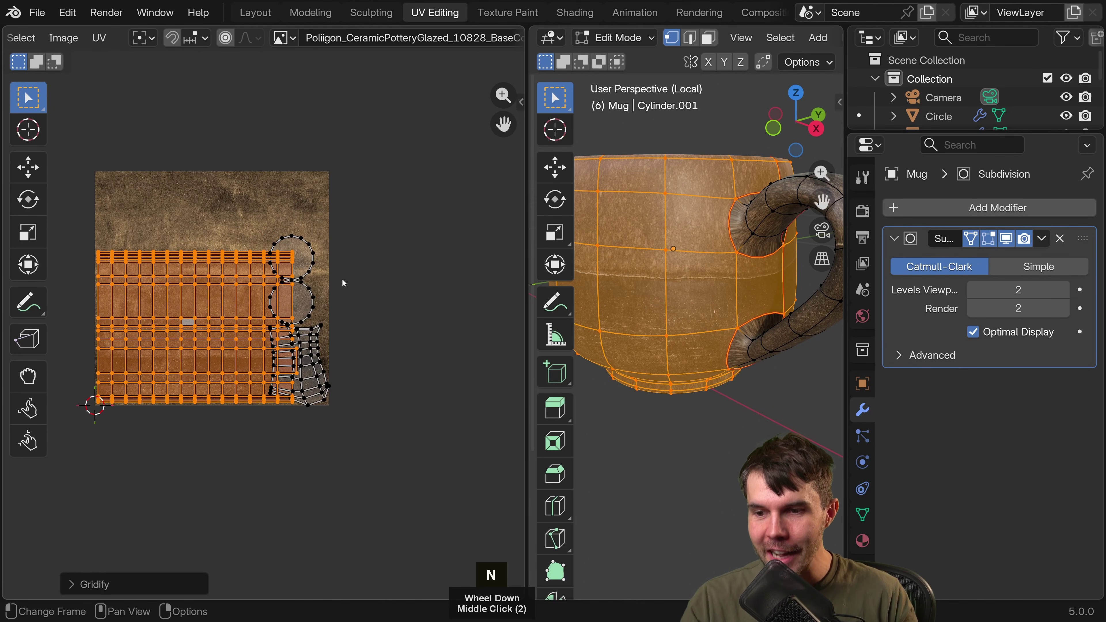
# Compare the mug body's UV layout before and after Gridify by undoing and redoing it, keeping the gridified version.
pyautogui.press('Tab')
pyautogui.press('Tab')
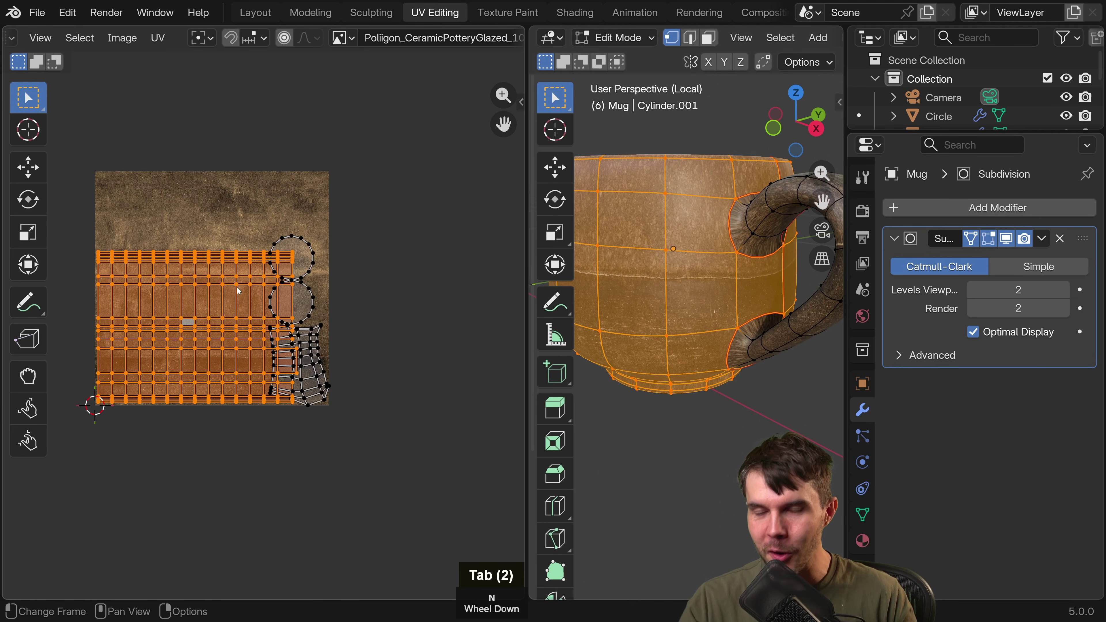
pyautogui.hotkey('ctrl', 'z')
pyautogui.hotkey('ctrl', 'z')
pyautogui.hotkey('ctrl', 'z')
pyautogui.hotkey('ctrl', 'z')
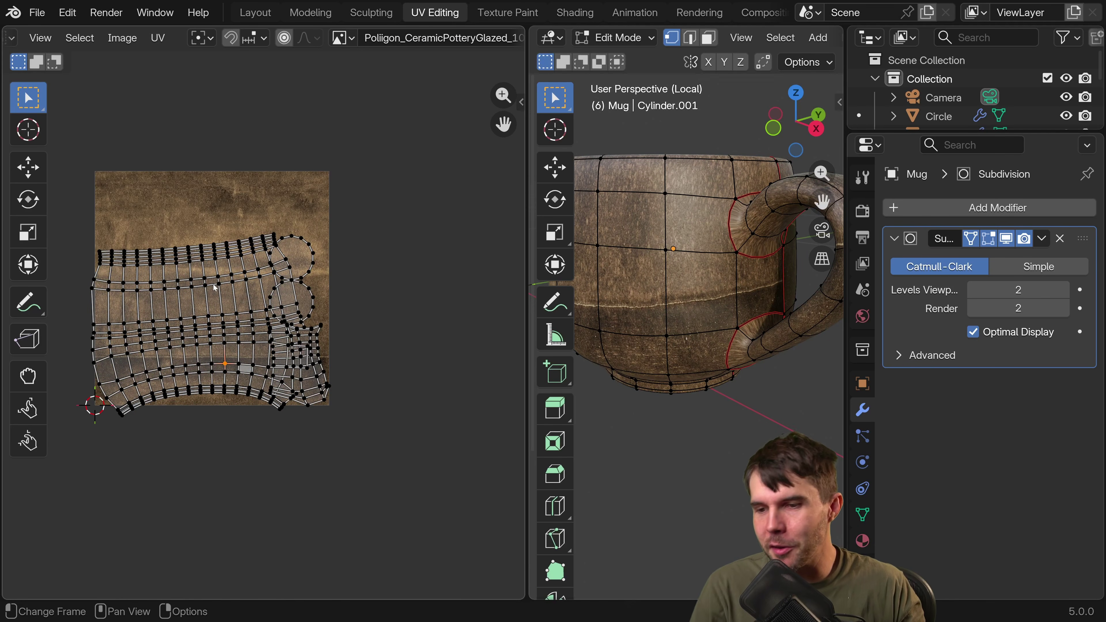
pyautogui.hotkey('ctrl', 'z')
pyautogui.hotkey('ctrl', 'shift', 'z')
pyautogui.hotkey('ctrl', 'shift', 'z')
pyautogui.hotkey('ctrl', 'shift', 'z')
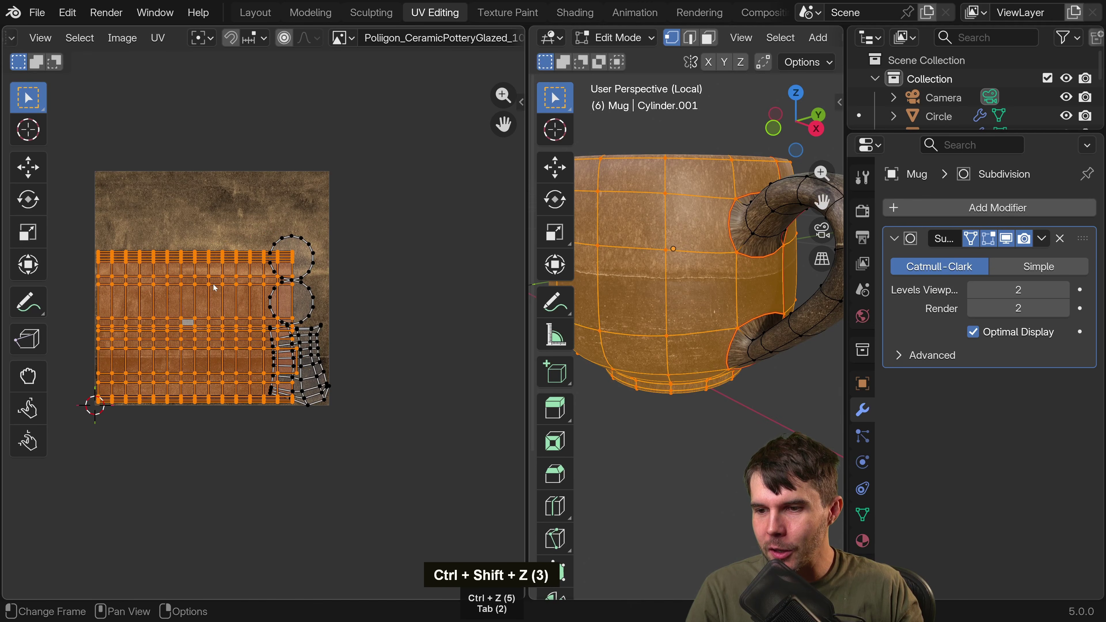
# Examine the texture around the mug body and handle in Object Mode, and return to editing the mesh.
pyautogui.press('Tab')
pyautogui.moveTo(697, 296); pyautogui.dragTo(634, 309, button='middle')
pyautogui.scroll(2, 608, 275)
pyautogui.moveTo(703, 278); pyautogui.dragTo(766, 273, button='middle')
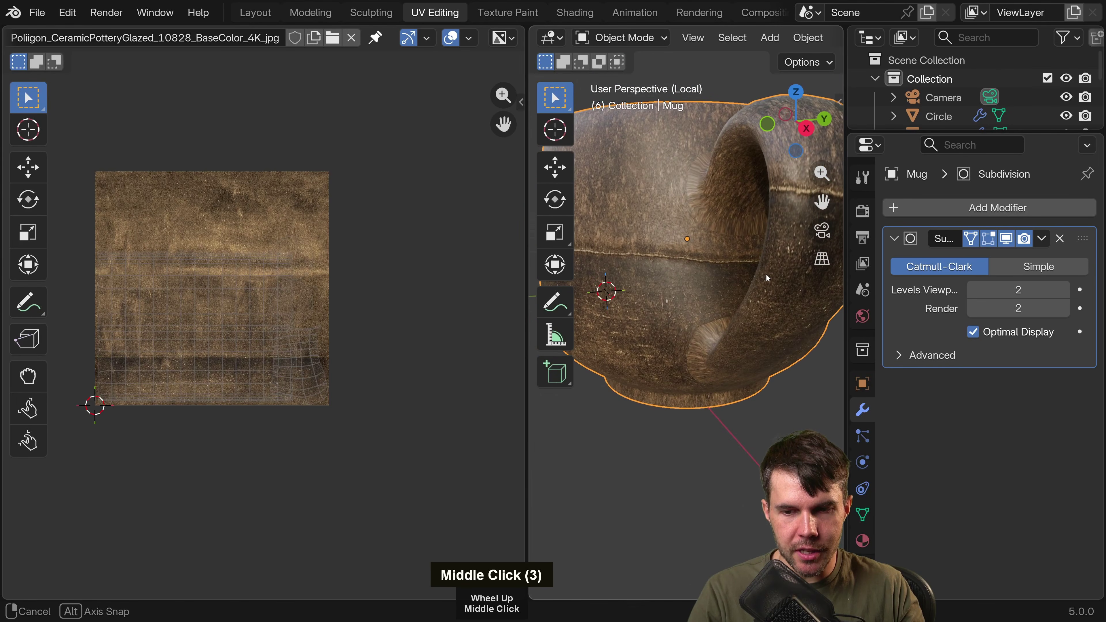
pyautogui.press('Tab')
pyautogui.moveTo(500, 294); pyautogui.dragTo(527, 293, button='middle')
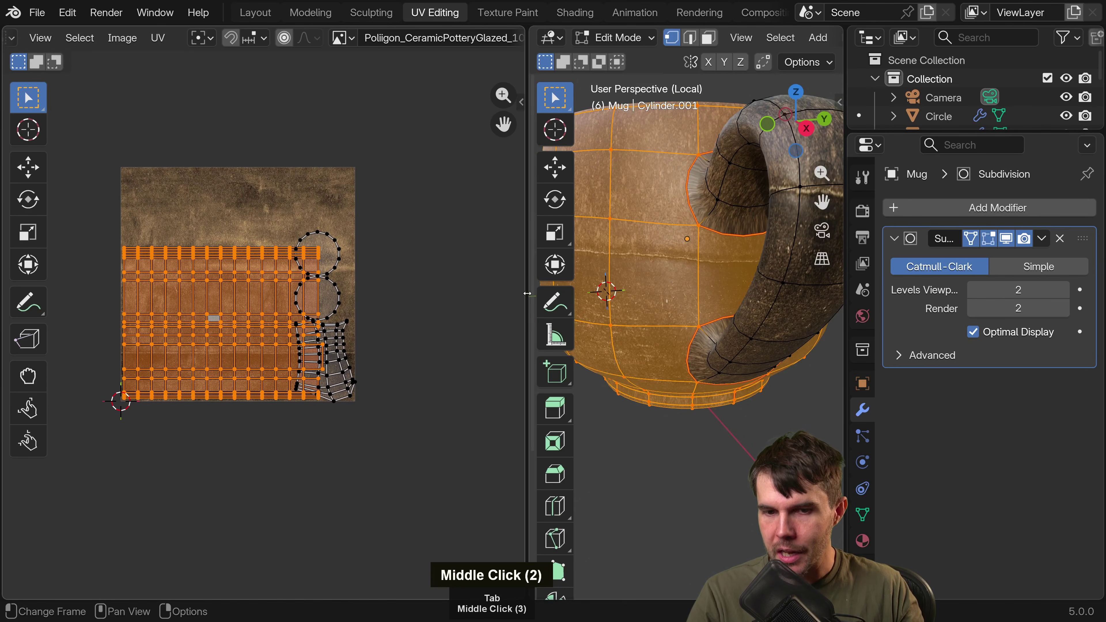
pyautogui.scroll(-3, 692, 291)
pyautogui.press('Tab')
pyautogui.moveTo(692, 291); pyautogui.dragTo(750, 340, button='middle')
pyautogui.press('Tab')
pyautogui.moveTo(354, 318); pyautogui.dragTo(290, 302, button='middle')
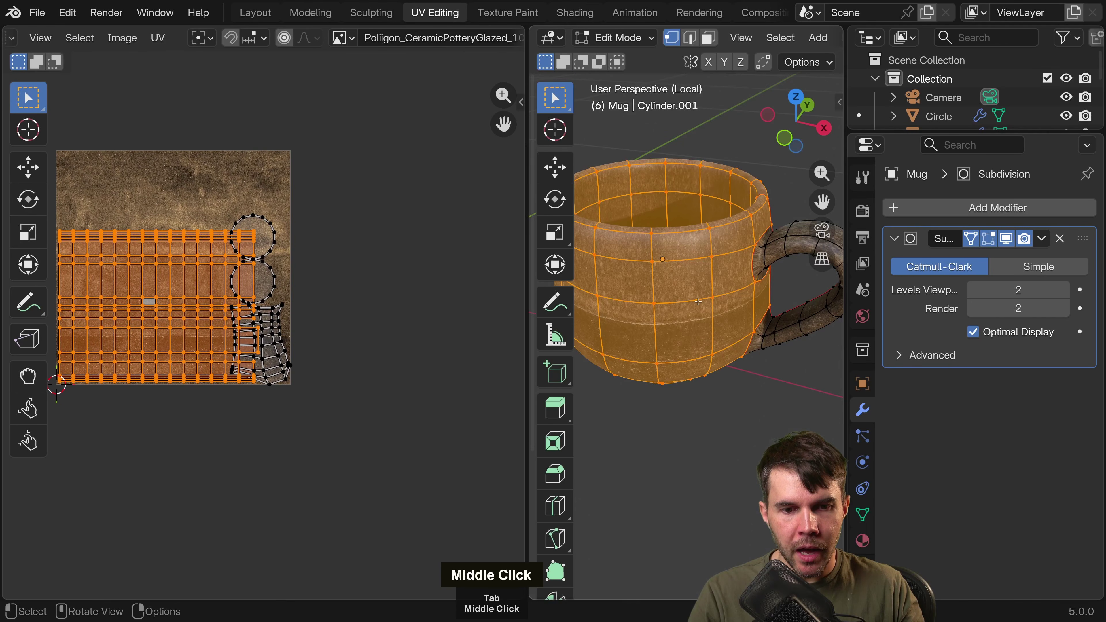
# Select only the handle's linked faces up to its seams in face select mode, leaving out the body faces.
pyautogui.moveTo(698, 302); pyautogui.dragTo(537, 291, button='middle')
pyautogui.click(693, 281)
pyautogui.moveTo(693, 281); pyautogui.dragTo(753, 264, button='middle')
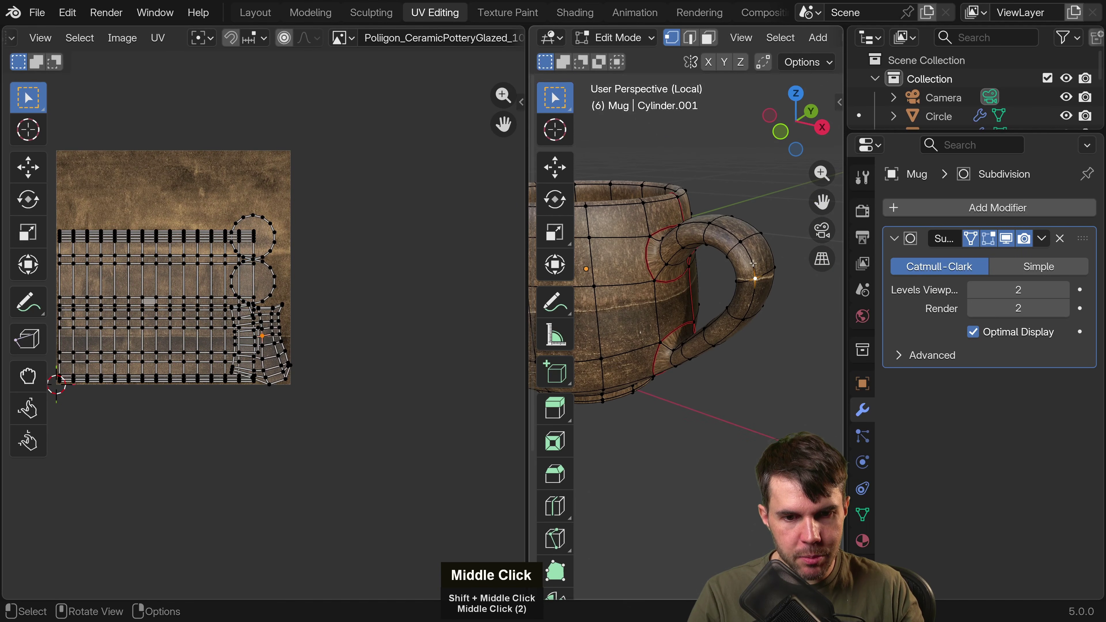
pyautogui.press('l')
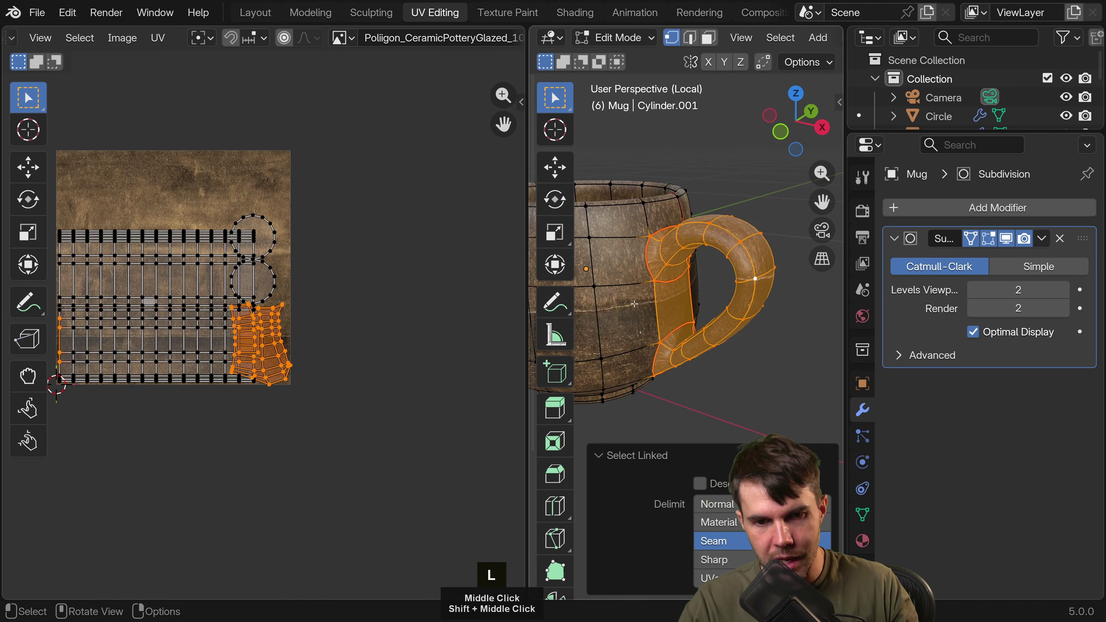
pyautogui.press('3')
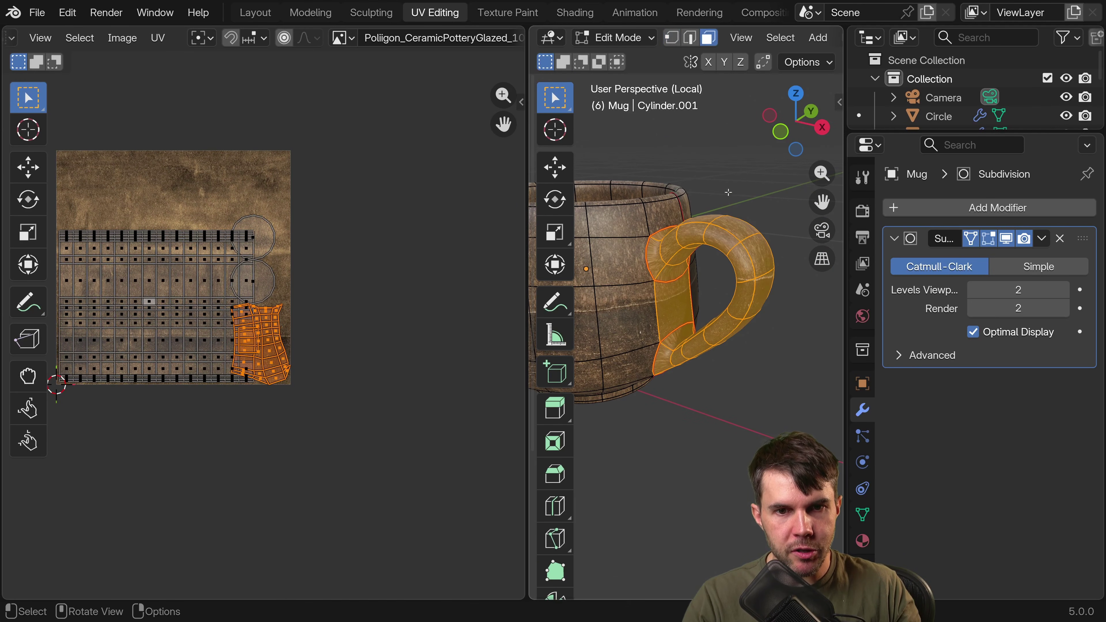
pyautogui.click(742, 243)
pyautogui.press('l')
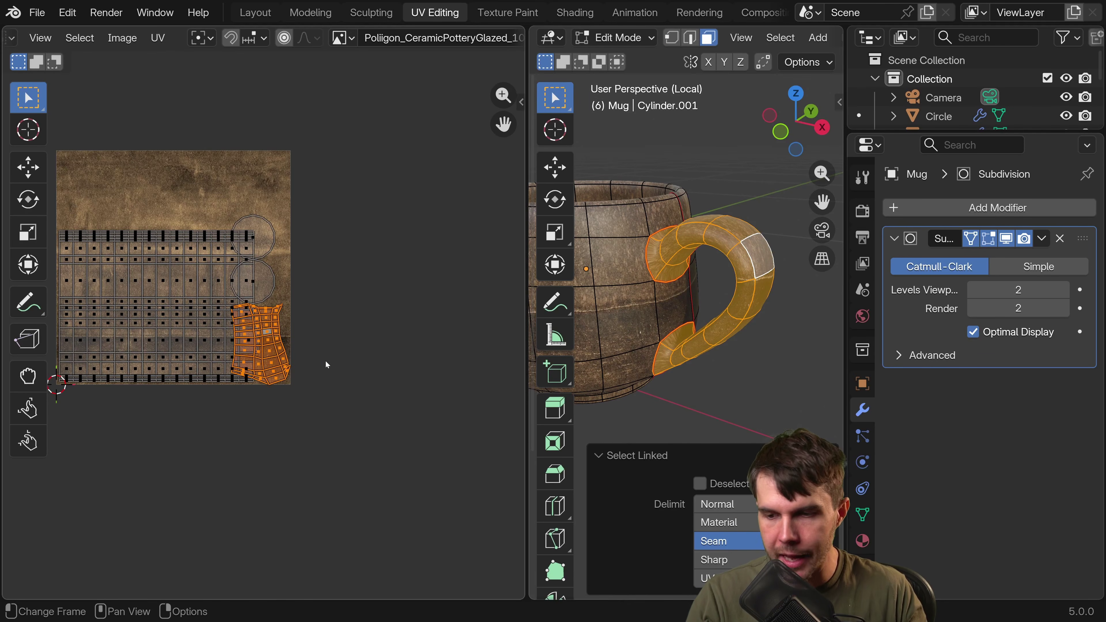
# Select the handle's whole UV island in the UV editor and try moving it over the texture.
pyautogui.scroll(2, 316, 358)
pyautogui.scroll(2, 315, 358)
pyautogui.moveTo(316, 358); pyautogui.dragTo(311, 329, button='middle')
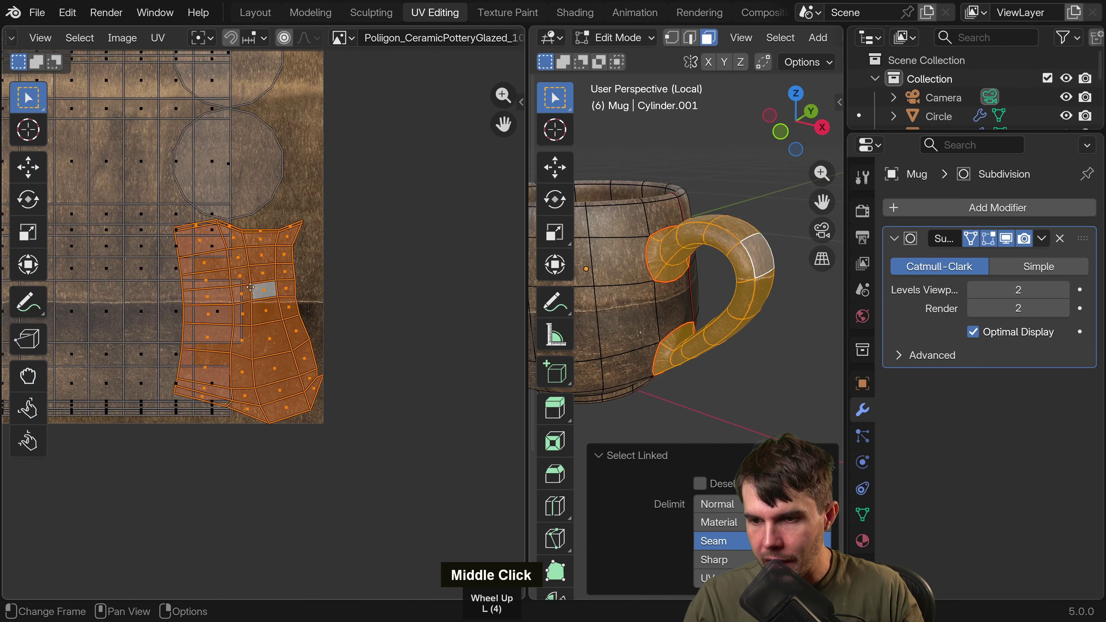
pyautogui.click(272, 304)
pyautogui.press('l')
pyautogui.press('g')
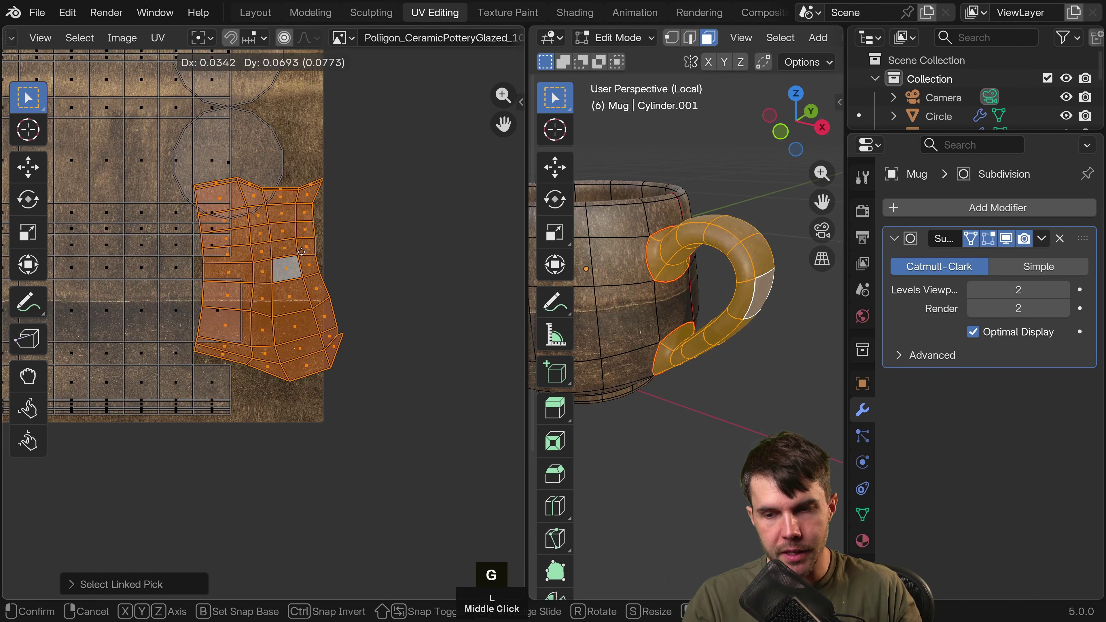
pyautogui.rightClick(301, 281)
# Straighten the handle's UV island into a regular grid with Mio3 Gridify and check the handle's texture in Object Mode.
pyautogui.press('n')
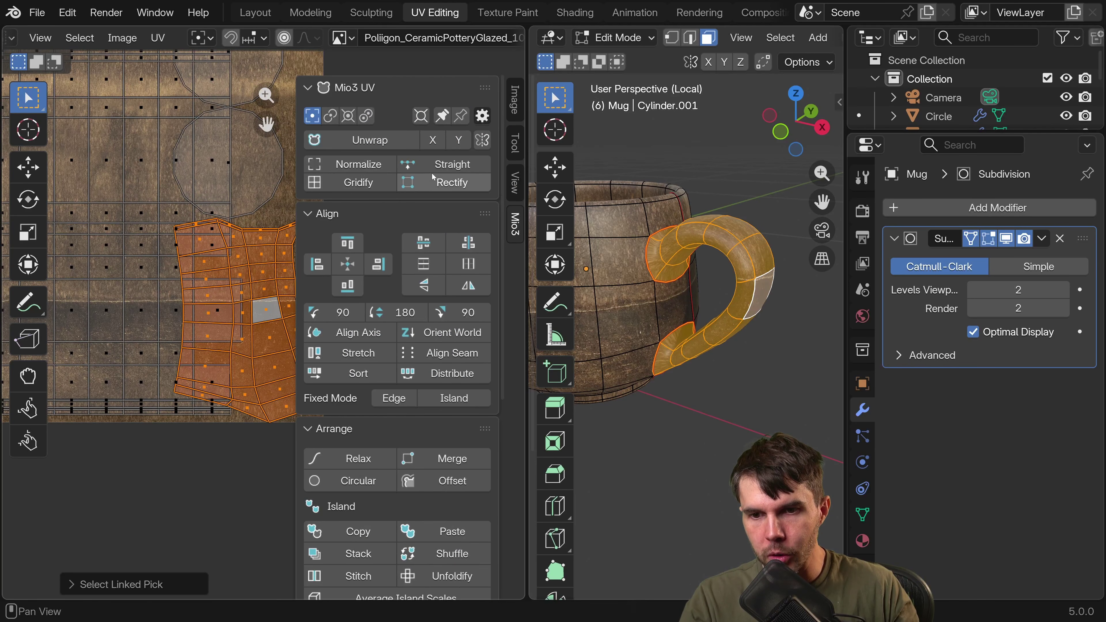
pyautogui.click(378, 182)
pyautogui.press('n')
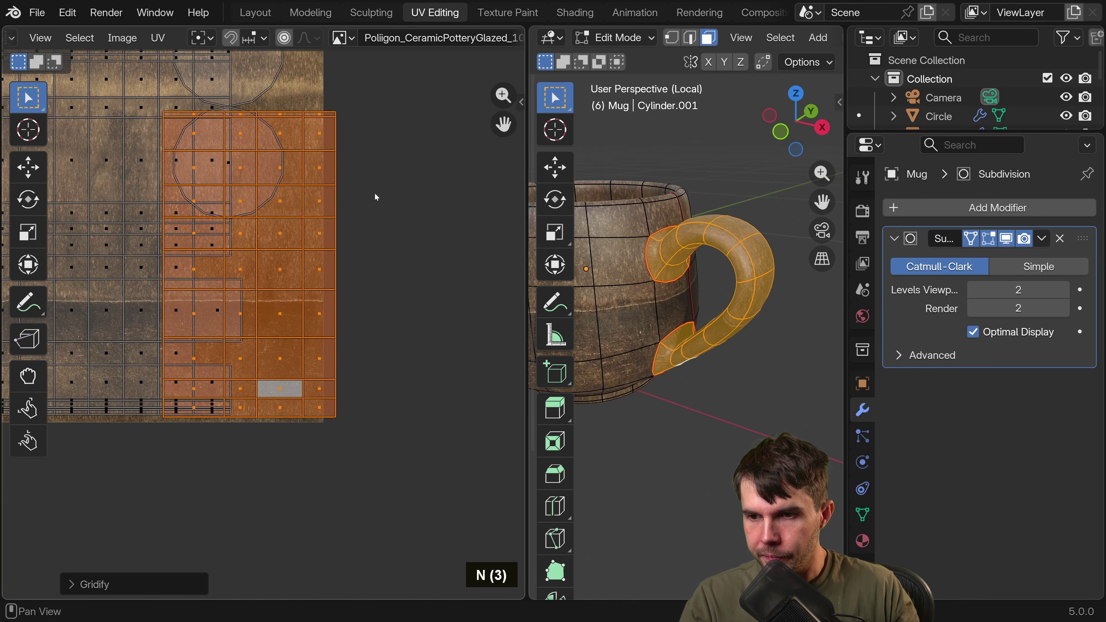
pyautogui.press('Tab')
pyautogui.moveTo(725, 278); pyautogui.dragTo(787, 261, button='middle')
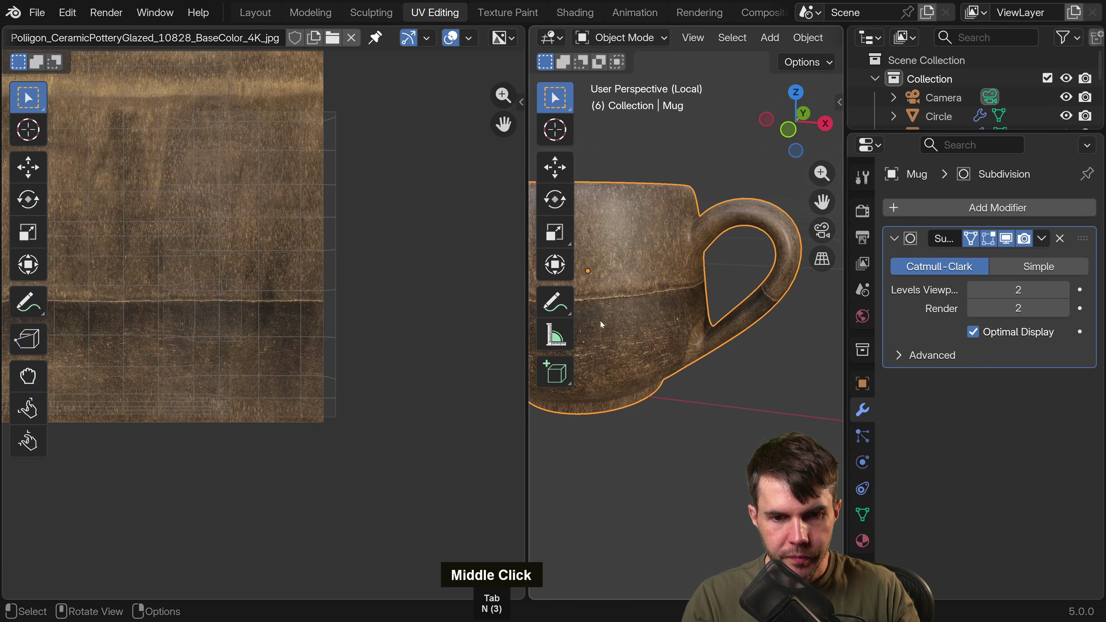
pyautogui.press('Tab')
# Select the mug body's whole UV island and shift it slightly towards the texture's lower-left corner.
pyautogui.scroll(-2, 292, 316)
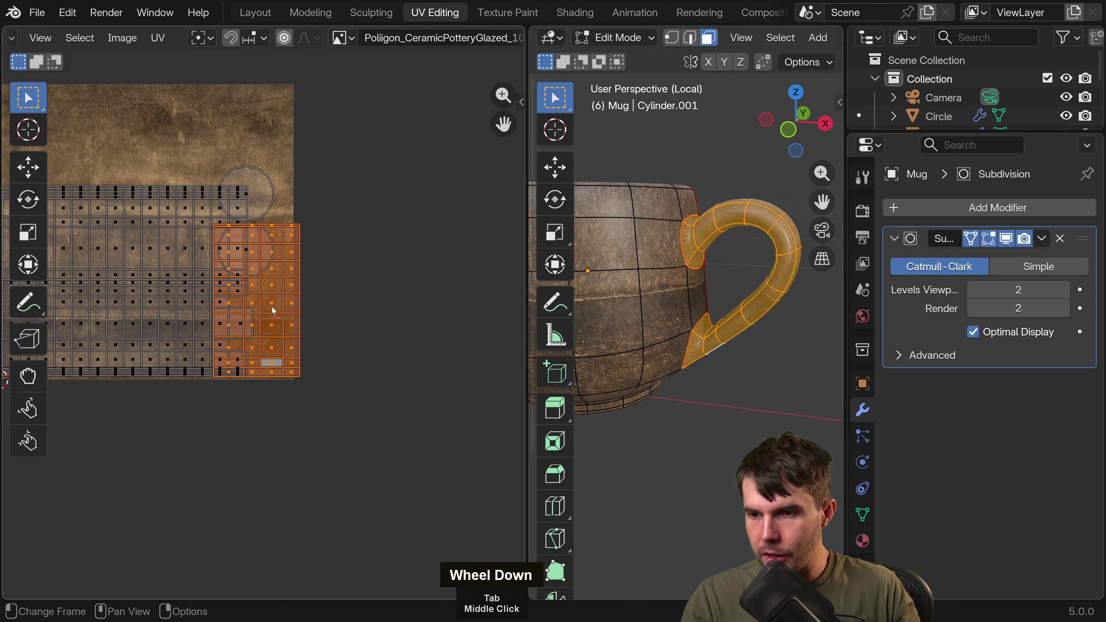
pyautogui.moveTo(217, 251); pyautogui.dragTo(307, 232, button='middle')
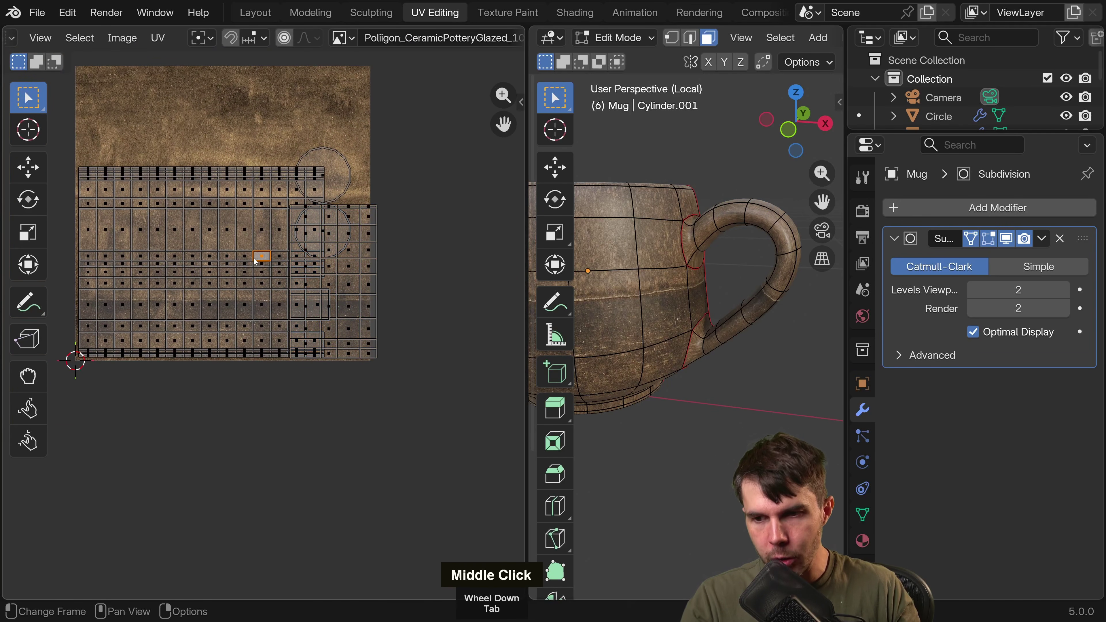
pyautogui.press('l')
pyautogui.press('g')
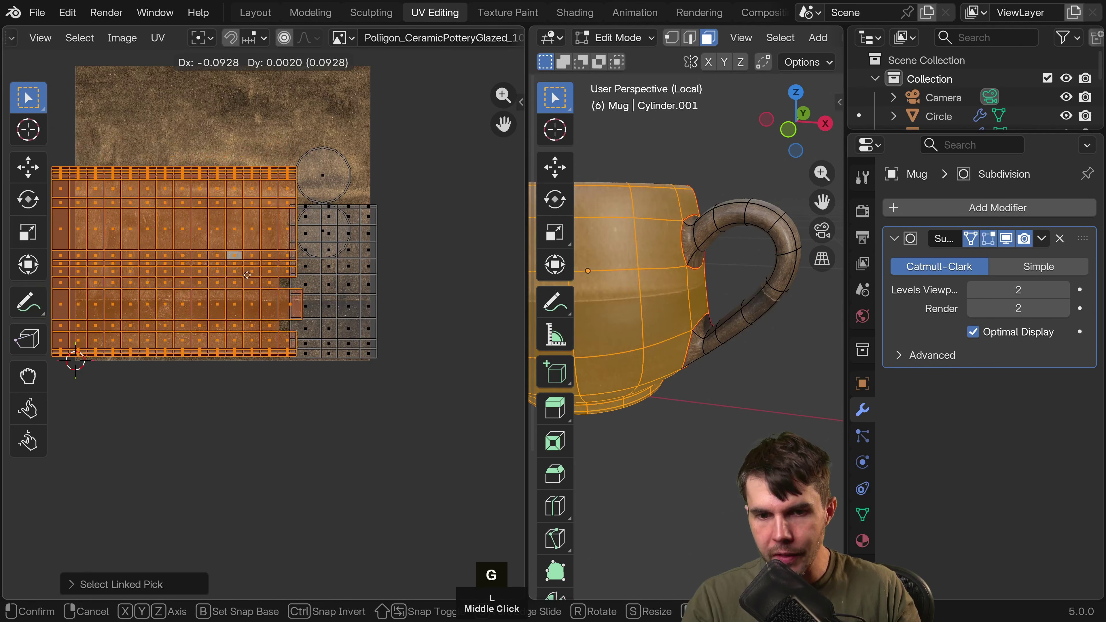
pyautogui.click(249, 282)
# Widen the 3D viewport, turn off its overlays, and view the textured mug from far away and up close.
pyautogui.keyDown('shift'); pyautogui.moveTo(612, 187); pyautogui.dragTo(745, 168, button='middle'); pyautogui.keyUp('shift')
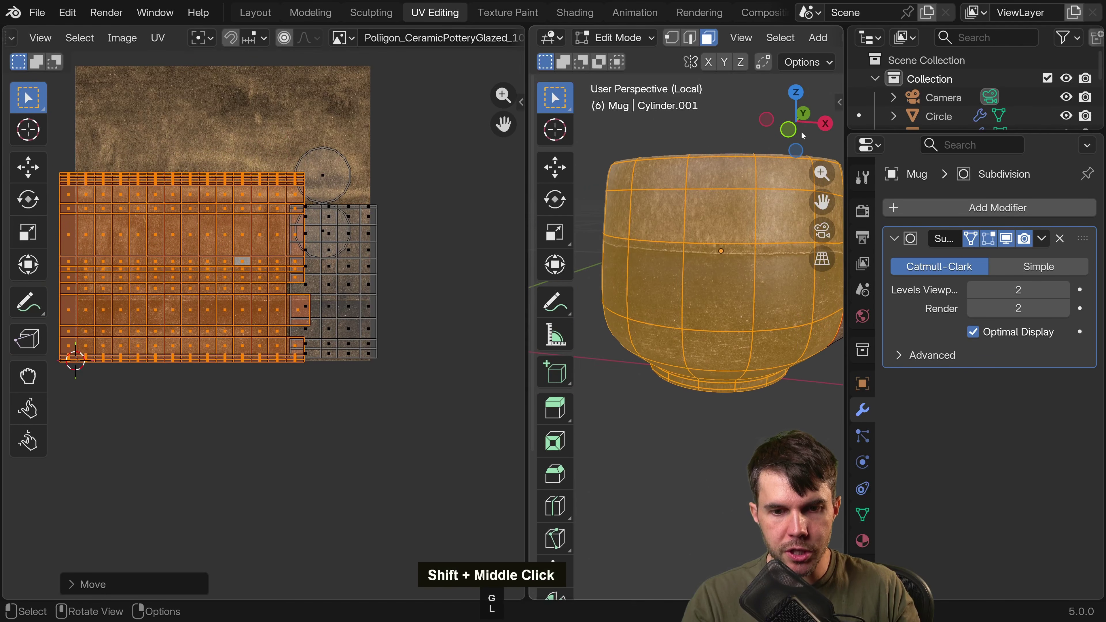
pyautogui.keyDown('shift'); pyautogui.moveTo(763, 96); pyautogui.dragTo(730, 103, button='middle'); pyautogui.keyUp('shift')
pyautogui.moveTo(741, 38); pyautogui.dragTo(362, 42, button='middle')
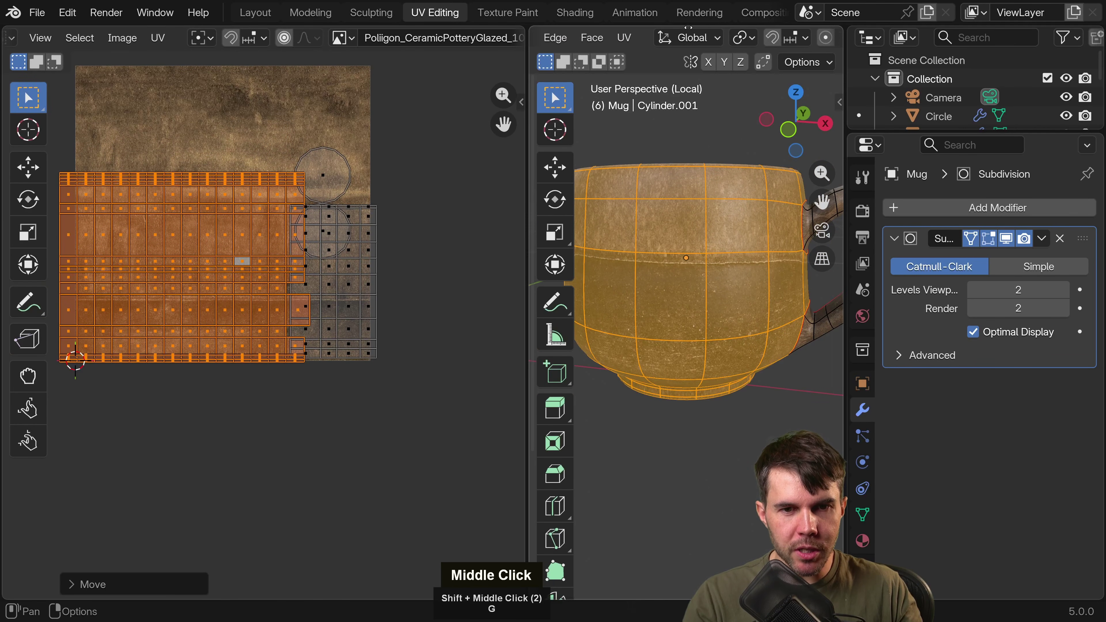
pyautogui.moveTo(528, 132); pyautogui.dragTo(436, 131)
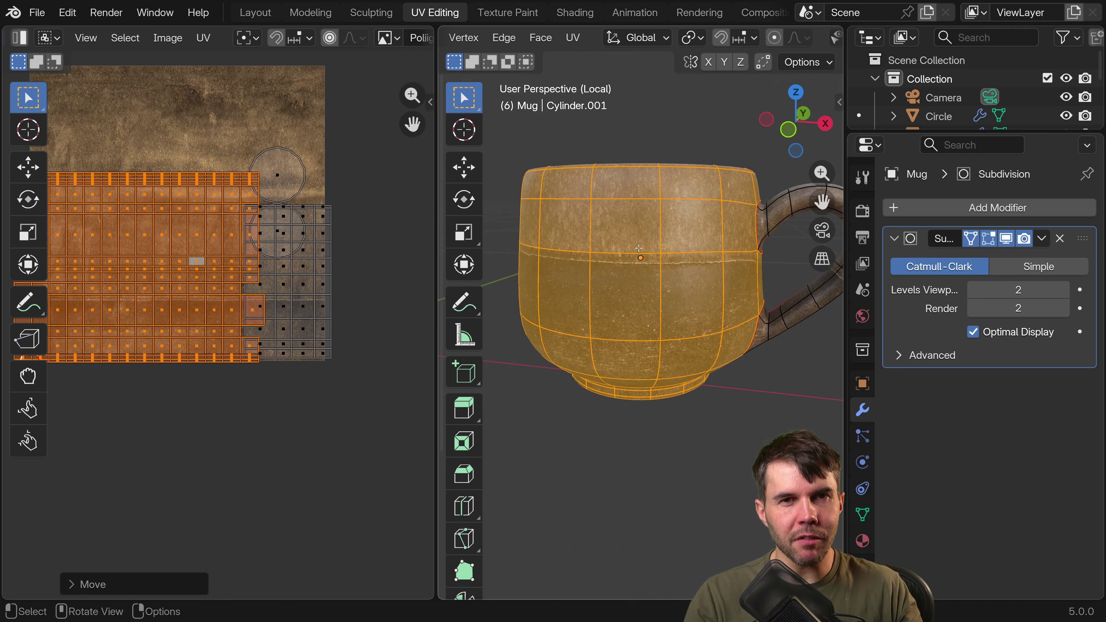
pyautogui.moveTo(767, 38); pyautogui.dragTo(493, 13, button='middle')
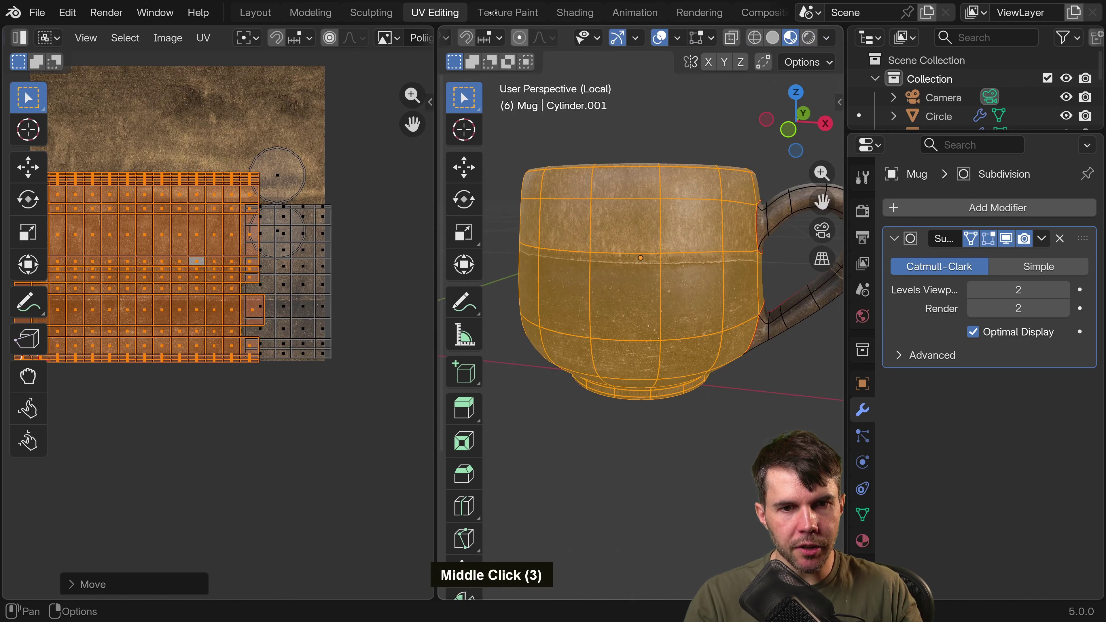
pyautogui.click(662, 39)
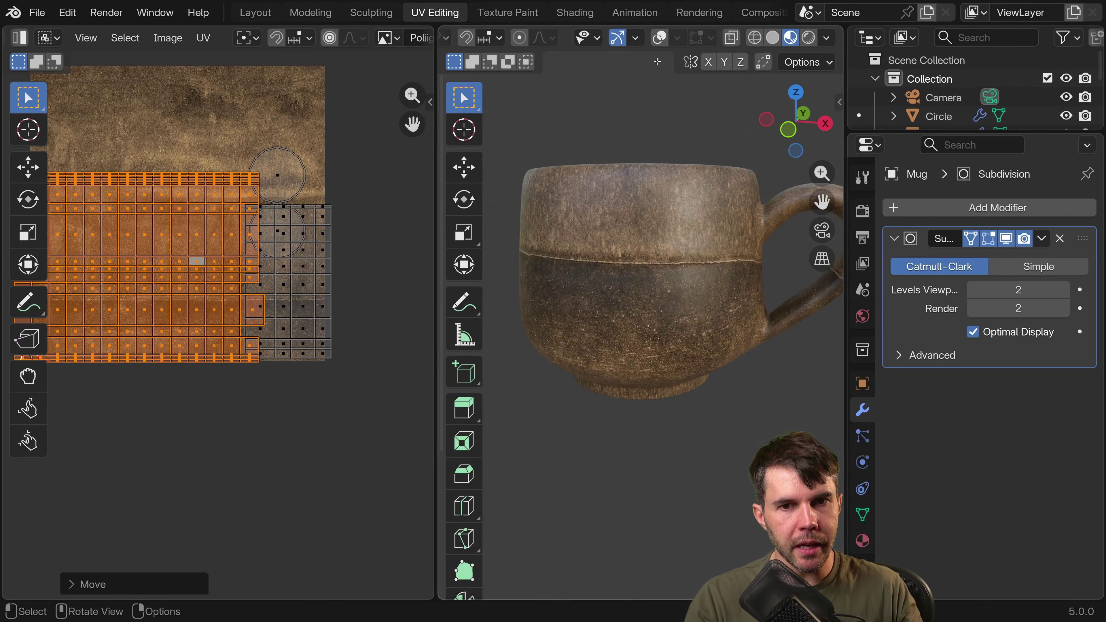
pyautogui.scroll(-3, 666, 224)
pyautogui.scroll(-3, 664, 274)
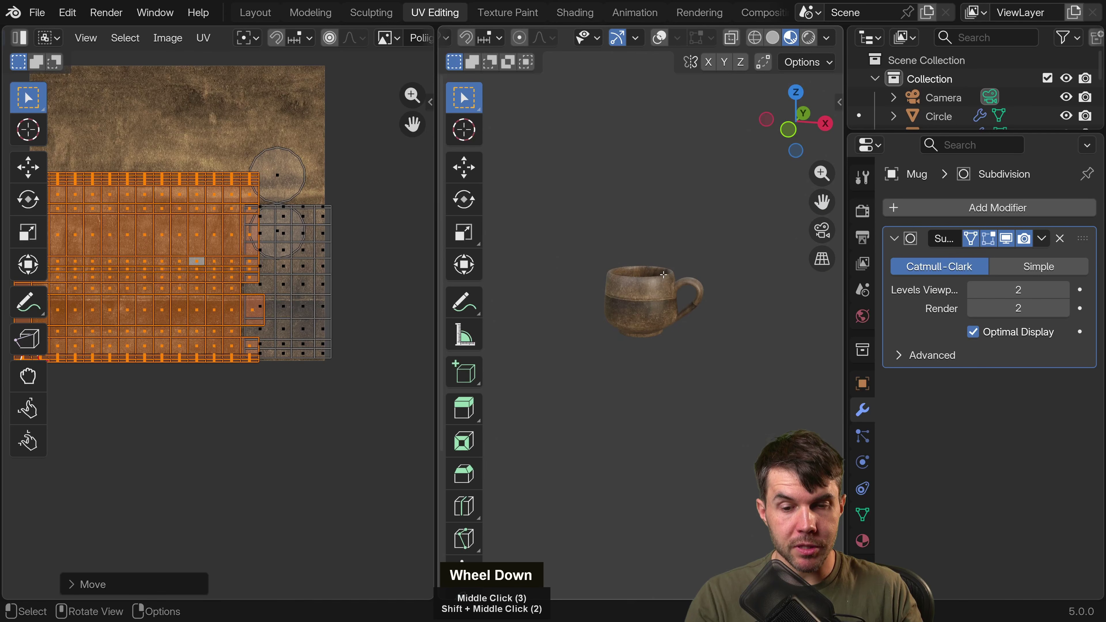
pyautogui.doubleClick(634, 286)
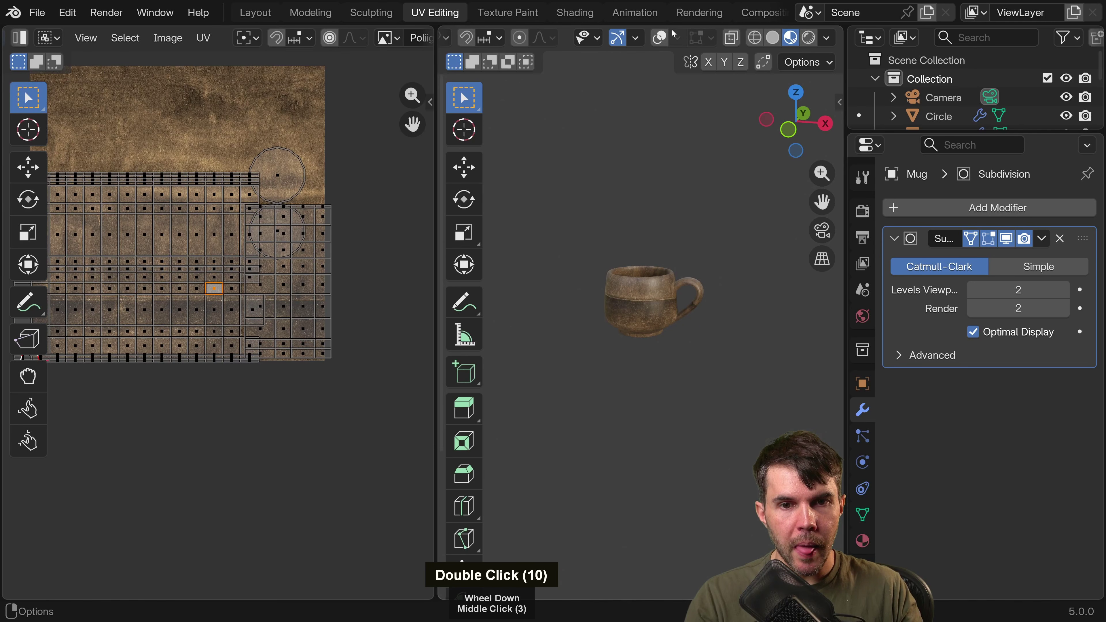
pyautogui.scroll(5, 576, 312)
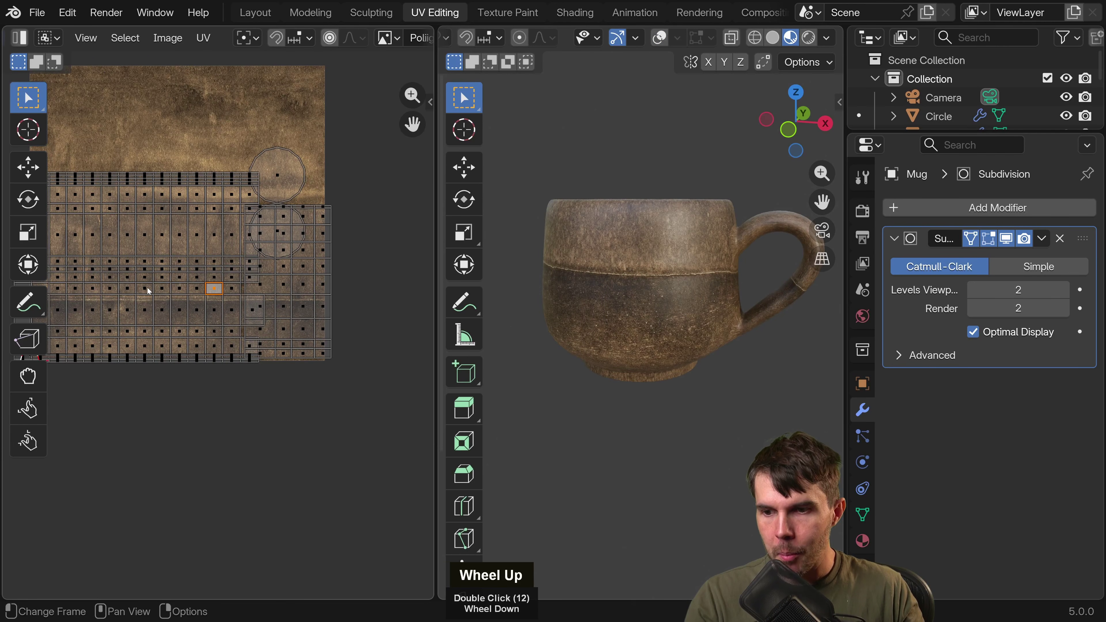
# Select the mug body's linked UV island again and try moving and rotating it over the texture.
pyautogui.press('l')
pyautogui.press('g')
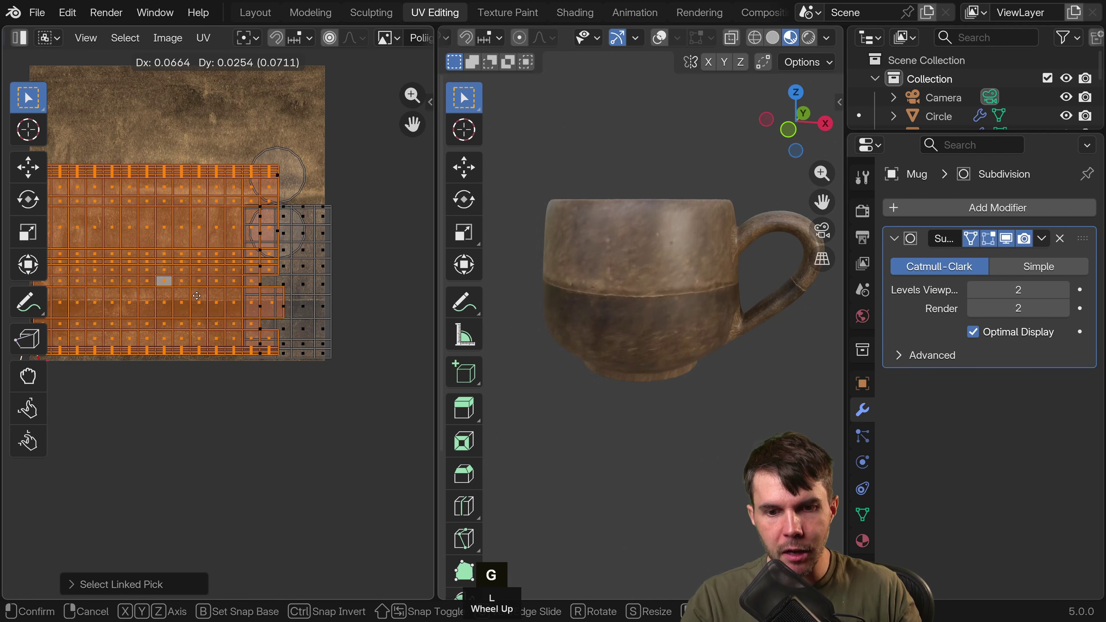
pyautogui.rightClick(268, 331)
pyautogui.scroll(3, 268, 331)
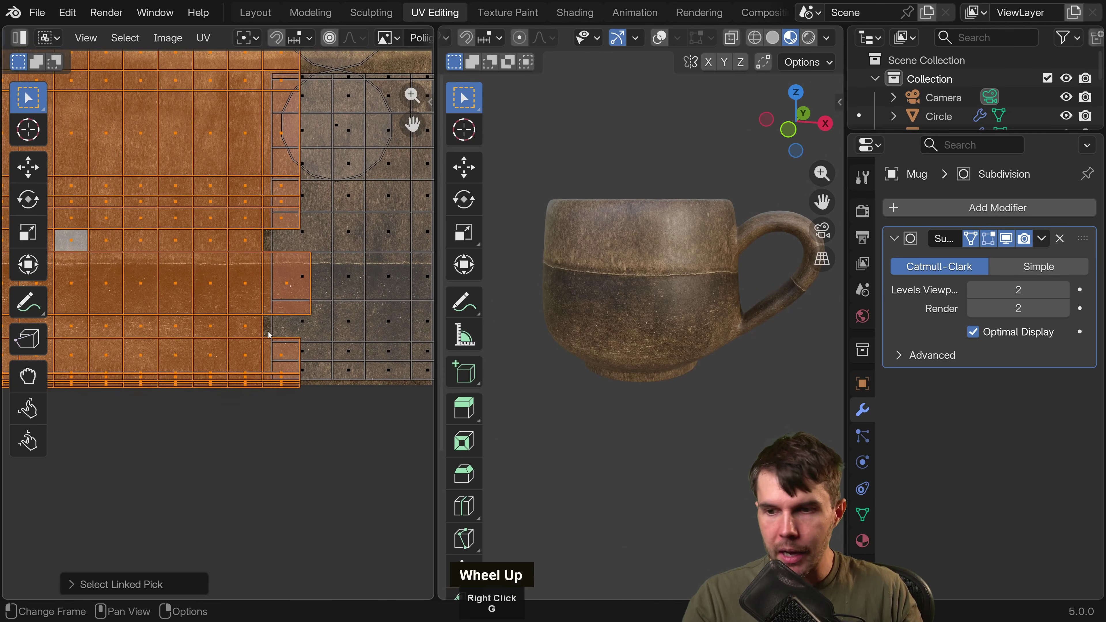
pyautogui.press('r')
pyautogui.rightClick(282, 334)
pyautogui.scroll(-3, 280, 337)
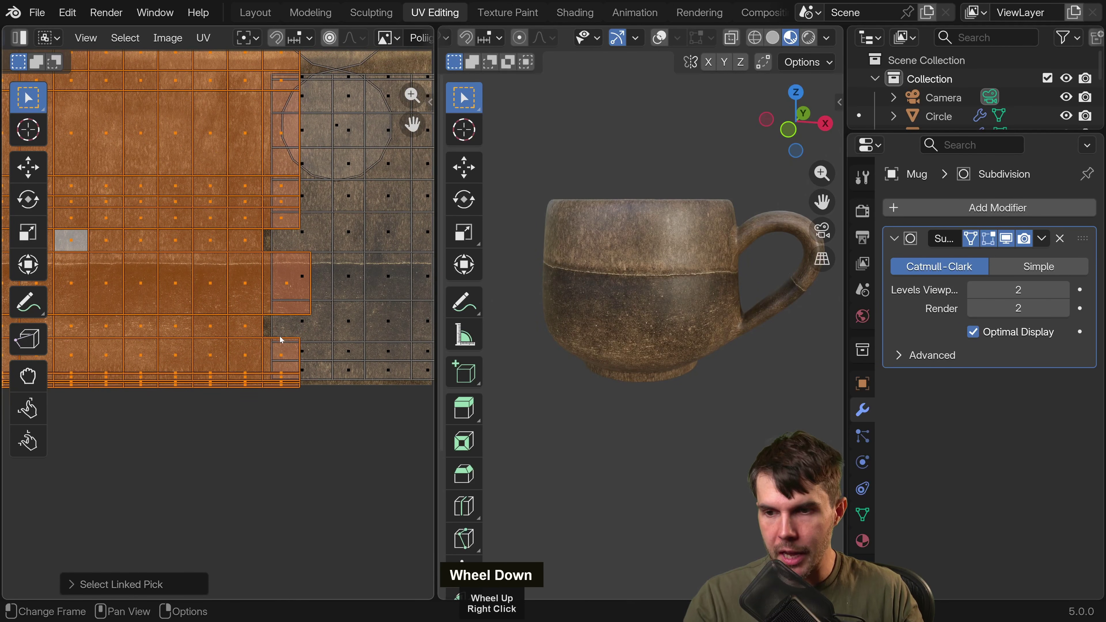
pyautogui.keyDown('shift'); pyautogui.moveTo(270, 332); pyautogui.dragTo(316, 338, button='middle'); pyautogui.keyUp('shift')
# Shrink and shift the mug body's UV island on the texture, and enlarge it to nearly the texture's width.
pyautogui.press('s')
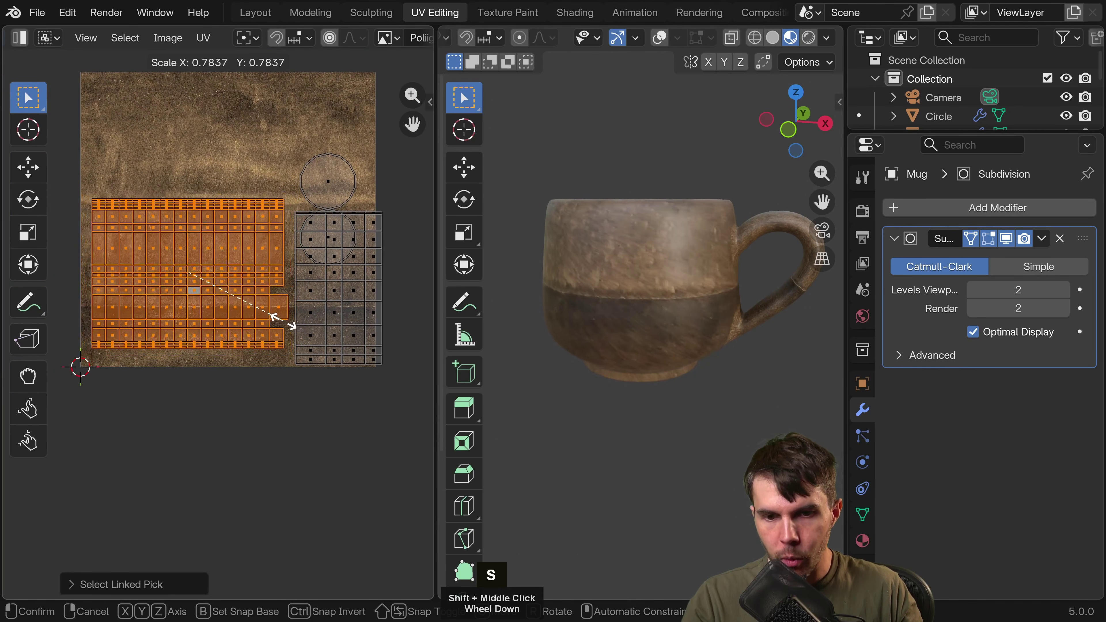
pyautogui.press('g')
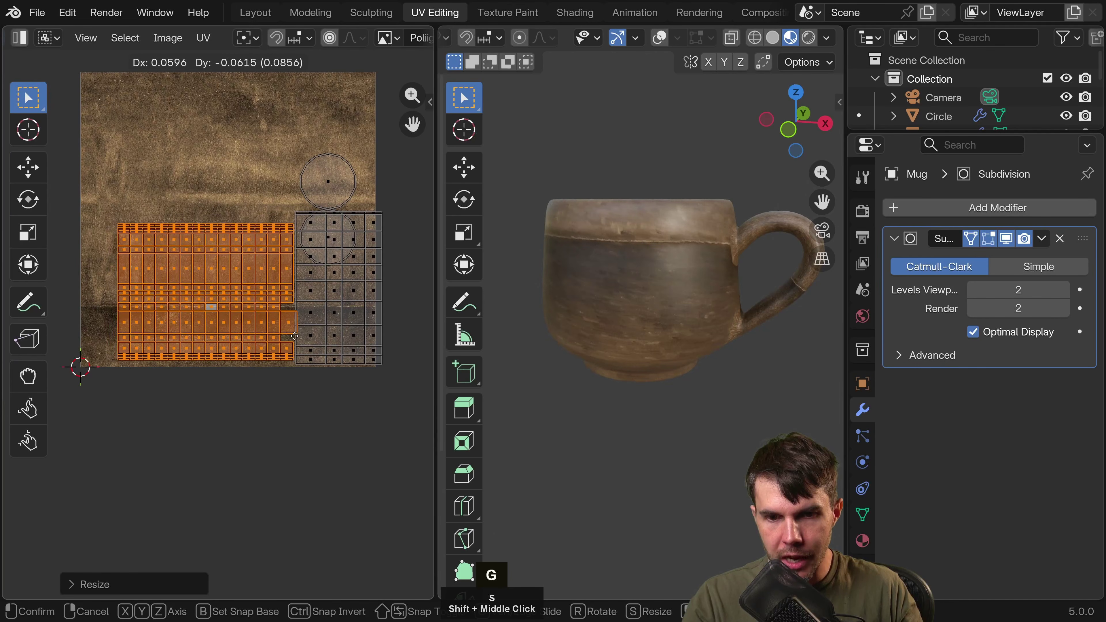
pyautogui.click(312, 323)
pyautogui.press('s')
pyautogui.press('g')
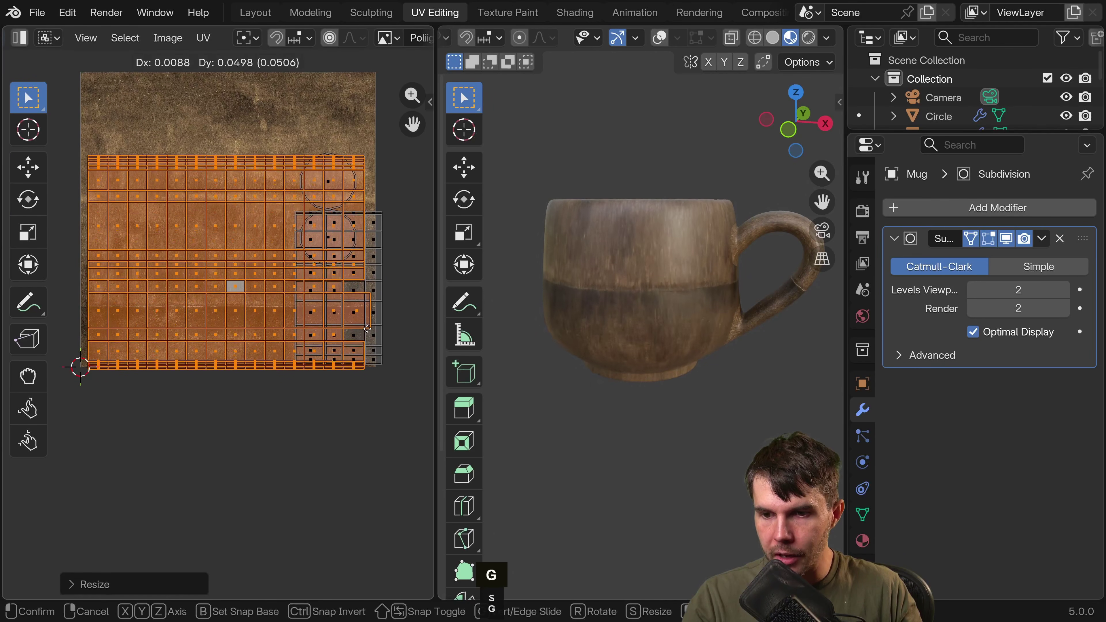
pyautogui.press('s')
pyautogui.click(374, 332)
# Adjust the scale and position of the mug body's UV island so its main grid spans the texture's full width.
pyautogui.press('g')
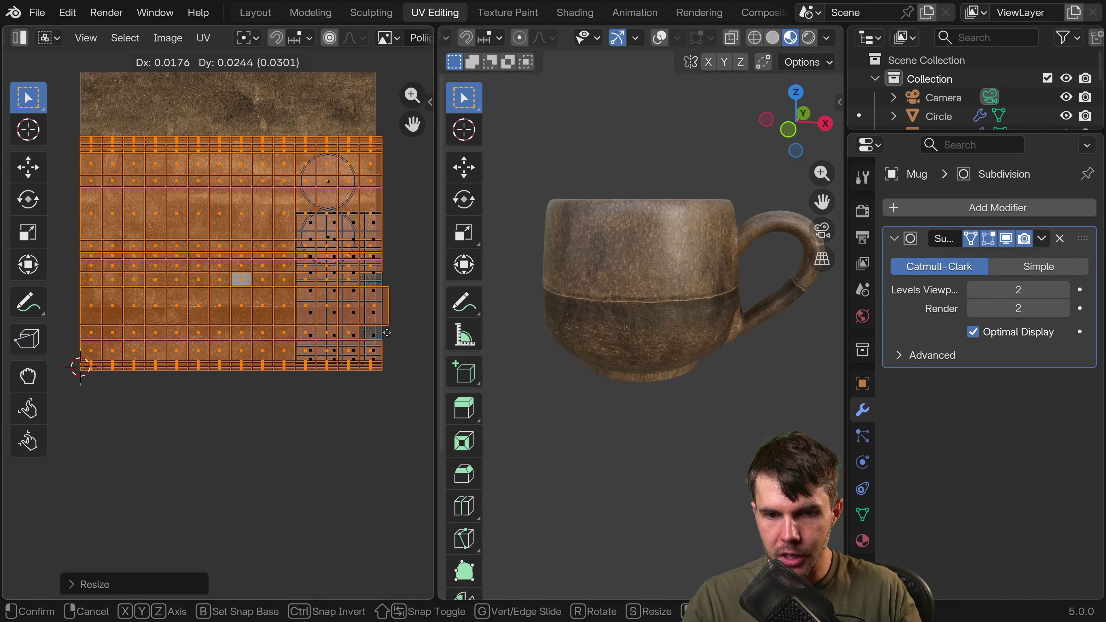
pyautogui.click(383, 333)
pyautogui.press('s')
pyautogui.click(376, 327)
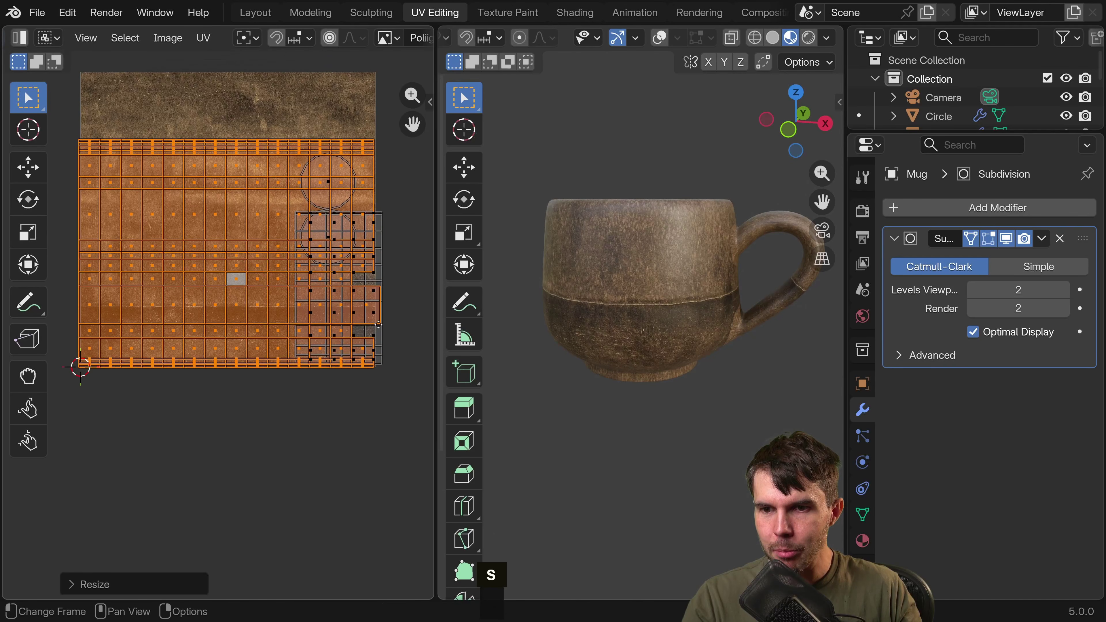
pyautogui.press('g')
pyautogui.click(379, 325)
pyautogui.moveTo(670, 325)
pyautogui.mouseDown(button='middle')
pyautogui.moveTo(679, 323)
pyautogui.moveTo(644, 324)
pyautogui.moveTo(697, 325)
pyautogui.moveTo(663, 322)
pyautogui.mouseUp(button='middle')
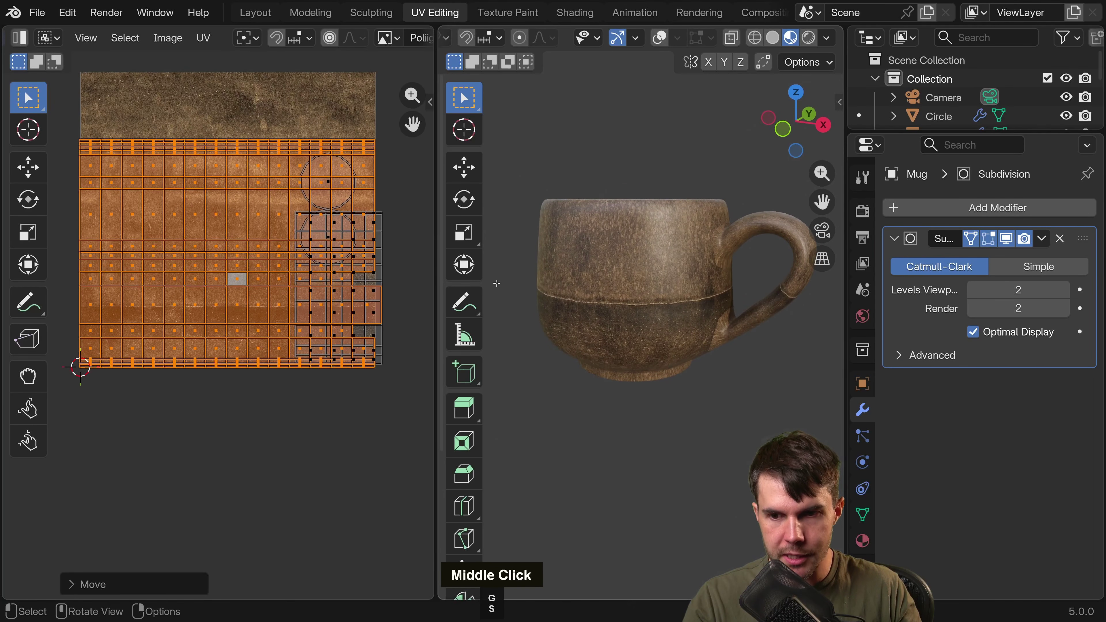
# Select only the handle's linked UV island where it overlaps the mug body's island.
pyautogui.keyDown('shift'); pyautogui.moveTo(382, 238); pyautogui.dragTo(305, 205, button='middle'); pyautogui.keyUp('shift')
pyautogui.scroll(2, 270, 240)
pyautogui.click(319, 242)
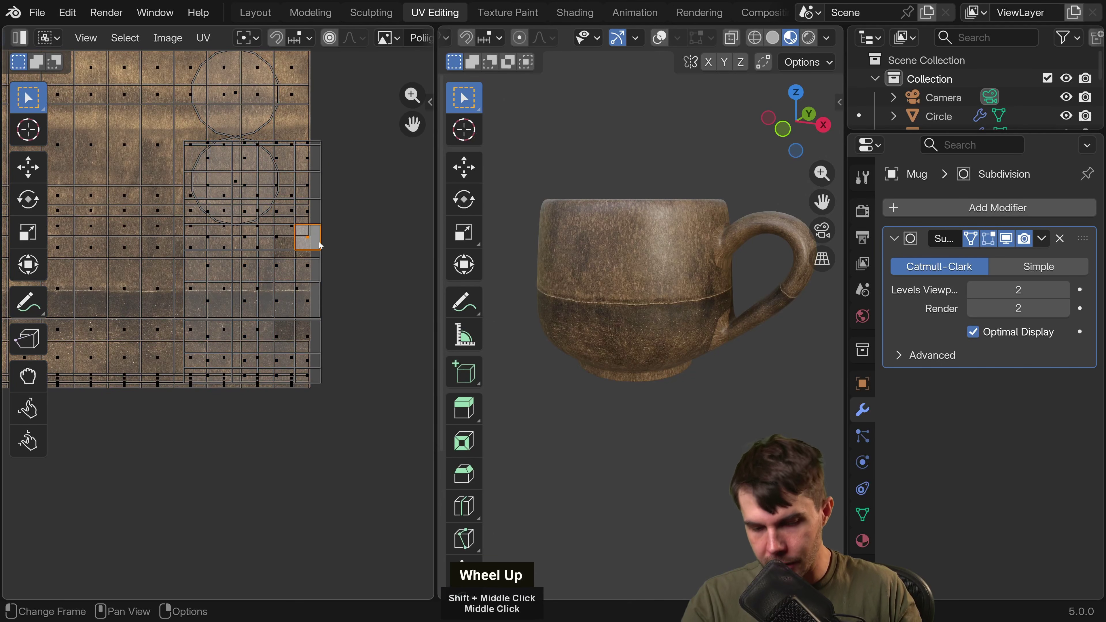
pyautogui.press('l')
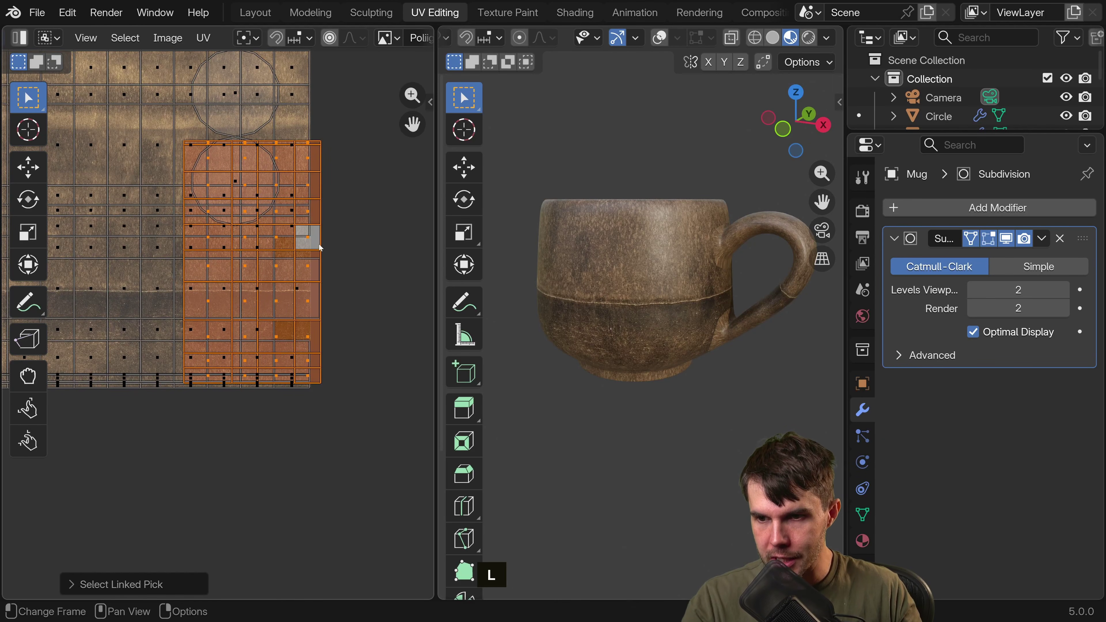
pyautogui.press('h')
pyautogui.hotkey('ctrl', 'z')
pyautogui.scroll(-3, 345, 246)
pyautogui.moveTo(346, 246); pyautogui.dragTo(303, 250, button='middle')
pyautogui.press('g')
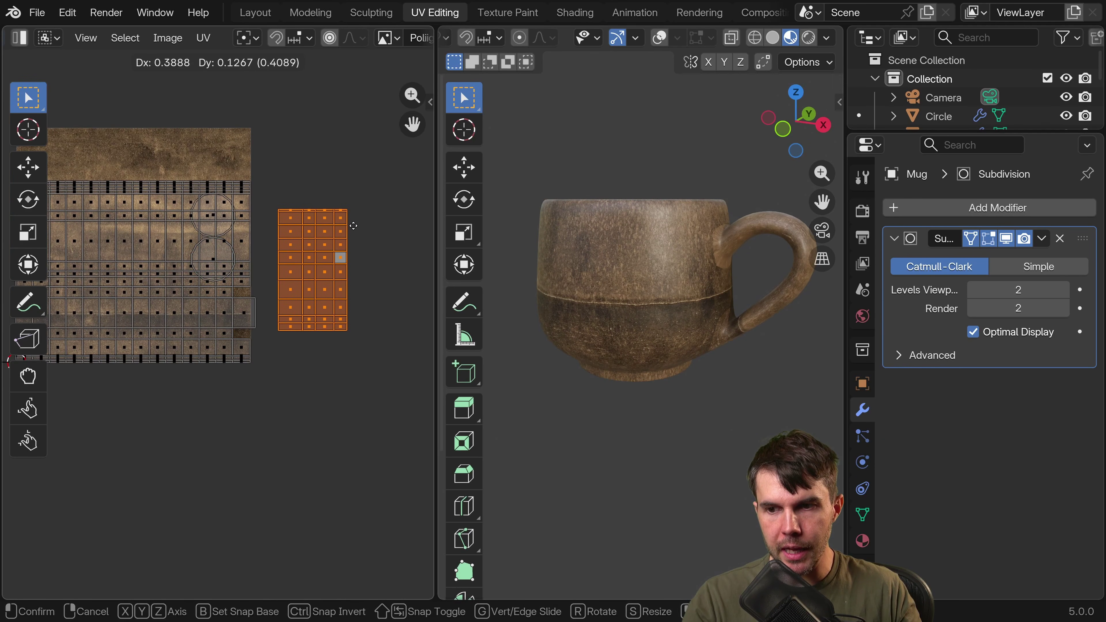
pyautogui.rightClick(217, 154)
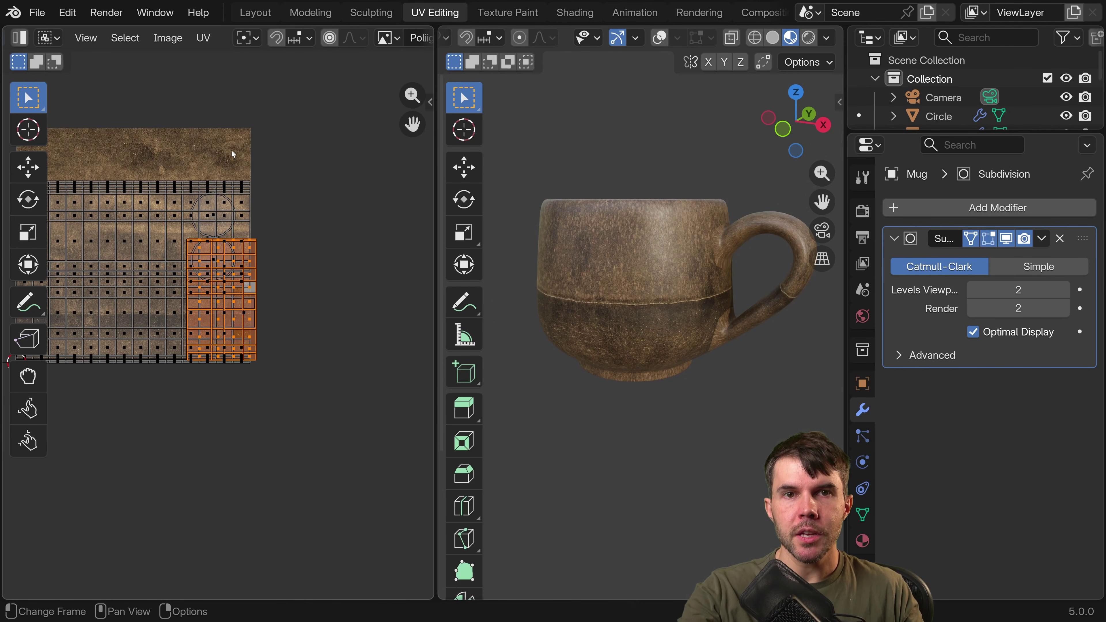
# Move the handle's UV island sideways off the texture, clear of the mug body's island.
pyautogui.scroll(-2, 264, 173)
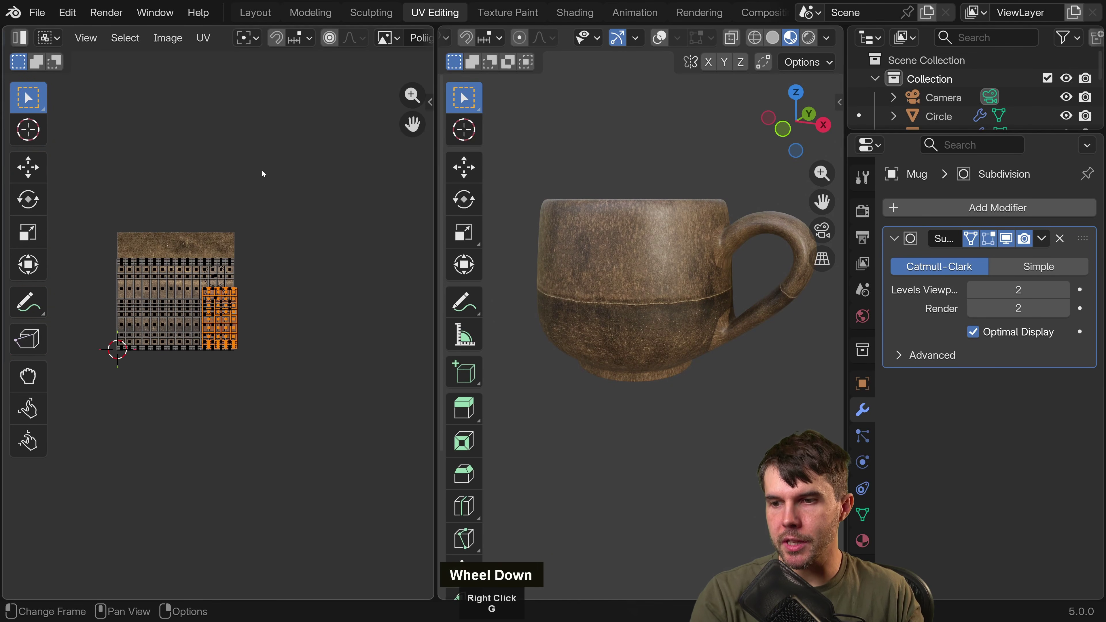
pyautogui.scroll(5, 252, 259)
pyautogui.press('g')
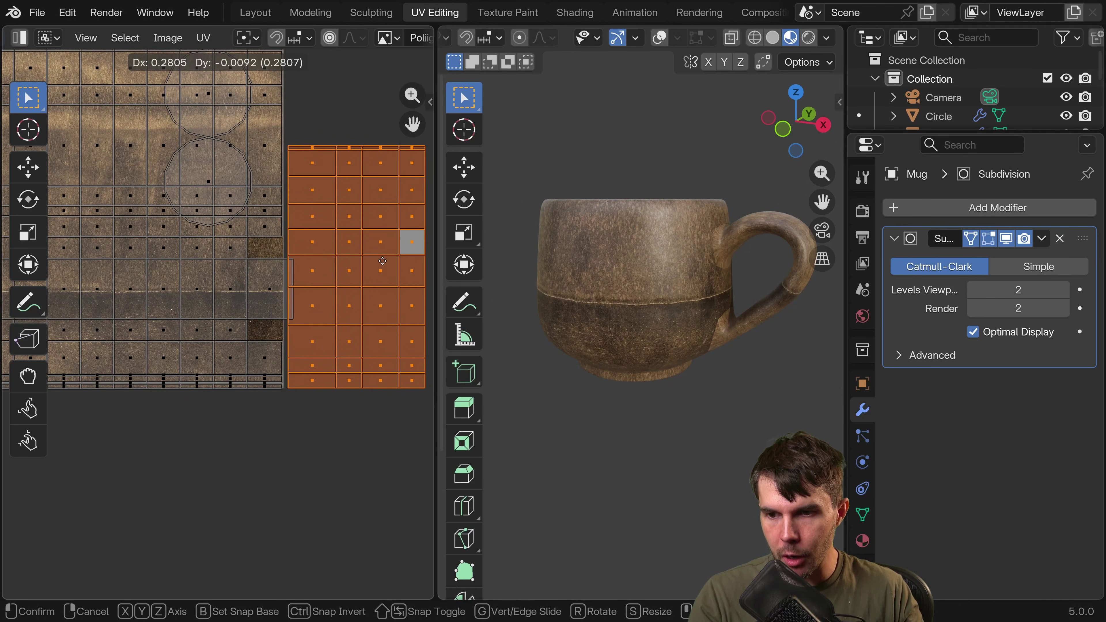
pyautogui.click(327, 271)
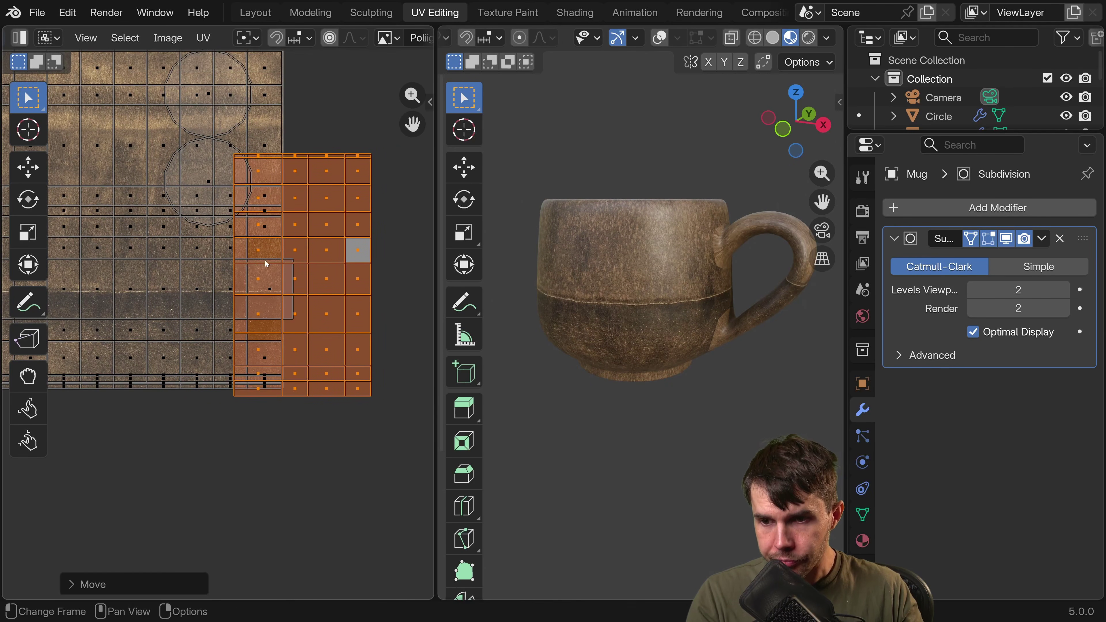
pyautogui.press('g')
pyautogui.click(357, 261)
# Examine the two openings at the edge of the body's UV island and the handle's attachment points on the mug.
pyautogui.scroll(2, 217, 330)
pyautogui.keyDown('shift'); pyautogui.moveTo(287, 319); pyautogui.dragTo(230, 329, button='middle'); pyautogui.keyUp('shift')
pyautogui.scroll(2, 230, 329)
pyautogui.moveTo(261, 151); pyautogui.dragTo(228, 183, button='middle')
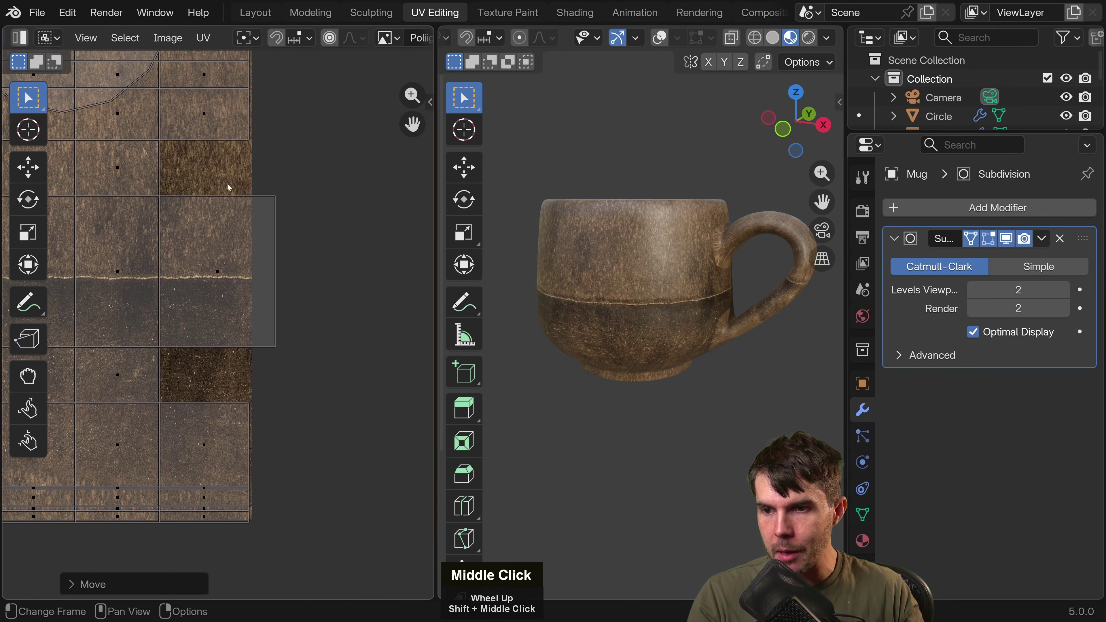
pyautogui.hotkey('ctrl', '2')
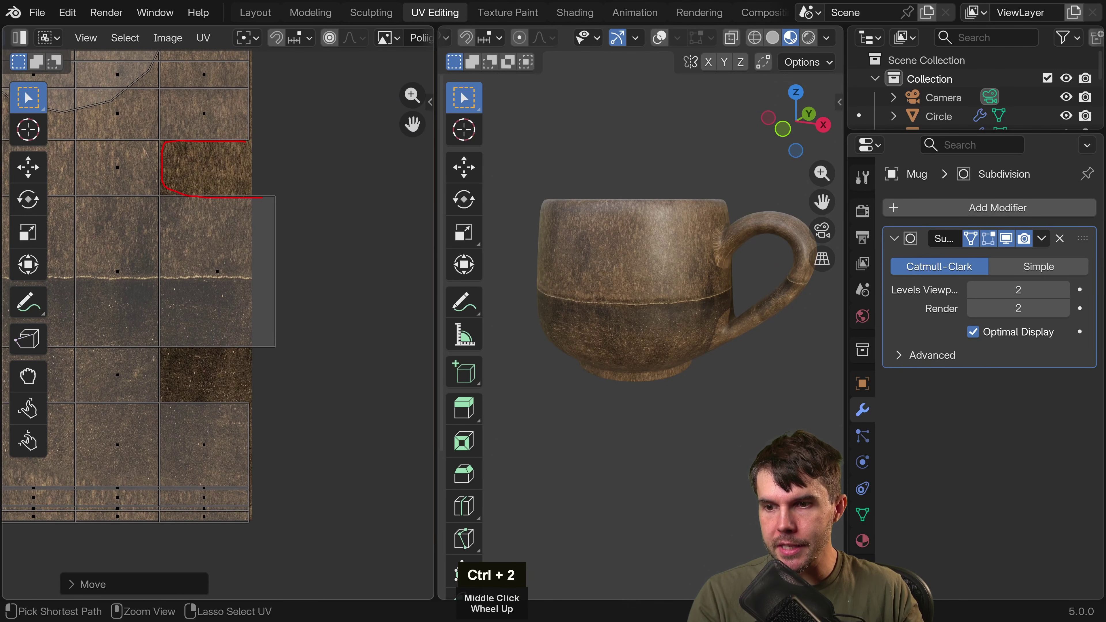
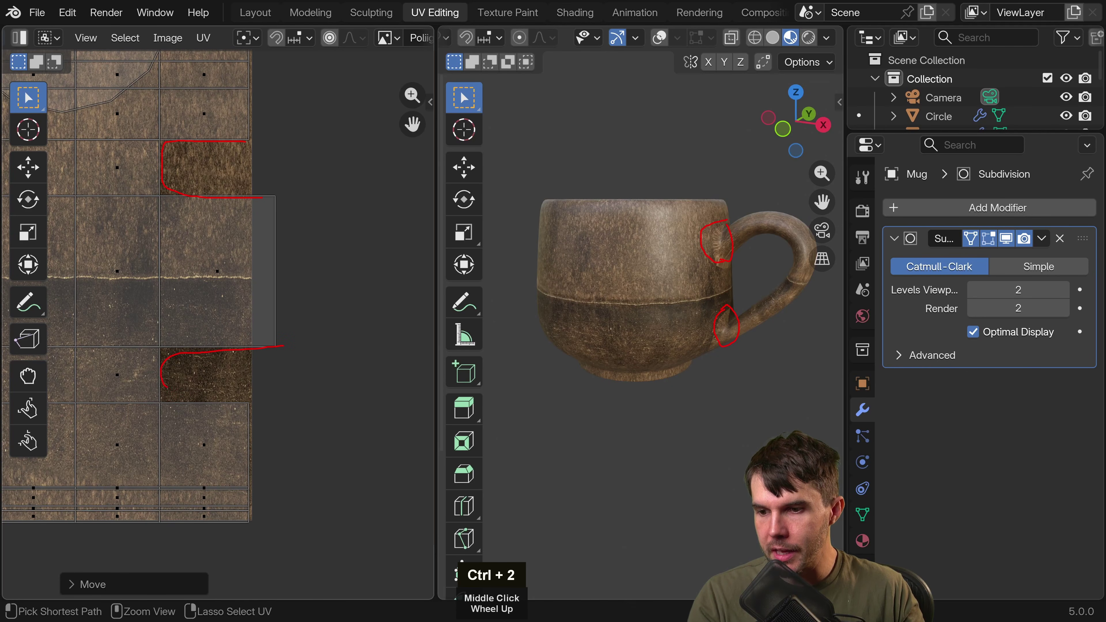
# Shrink the handle's UV island and move it beside the two openings at the edge of the body's island.
pyautogui.press('Escape')
pyautogui.scroll(-5, 288, 257)
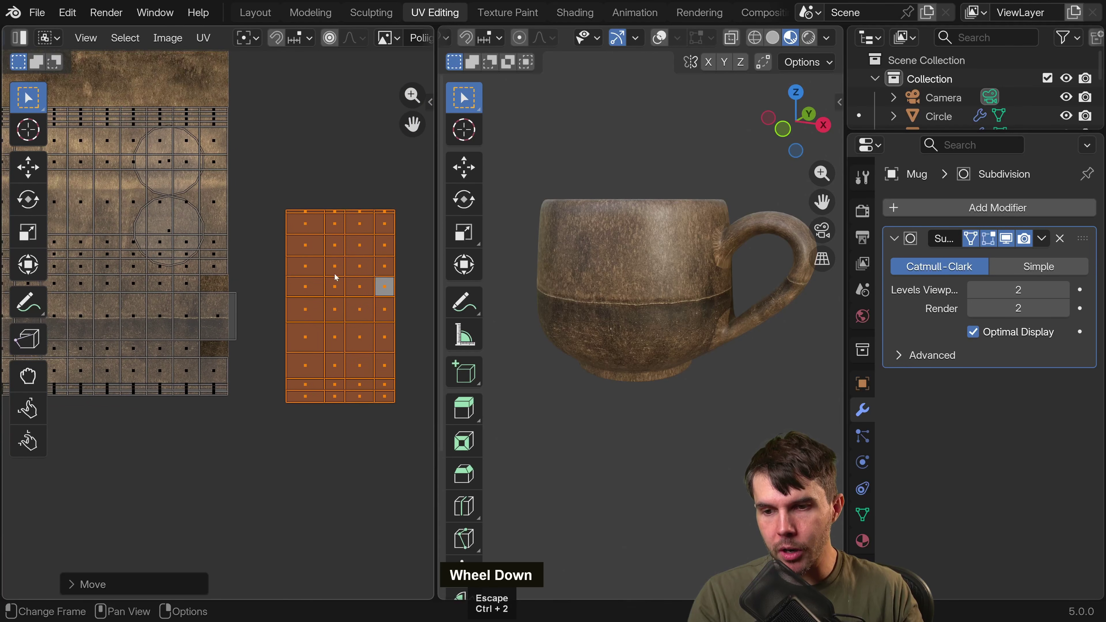
pyautogui.moveTo(287, 257); pyautogui.dragTo(274, 277, button='middle')
pyautogui.moveTo(748, 277); pyautogui.dragTo(673, 256, button='middle')
pyautogui.scroll(3, 672, 255)
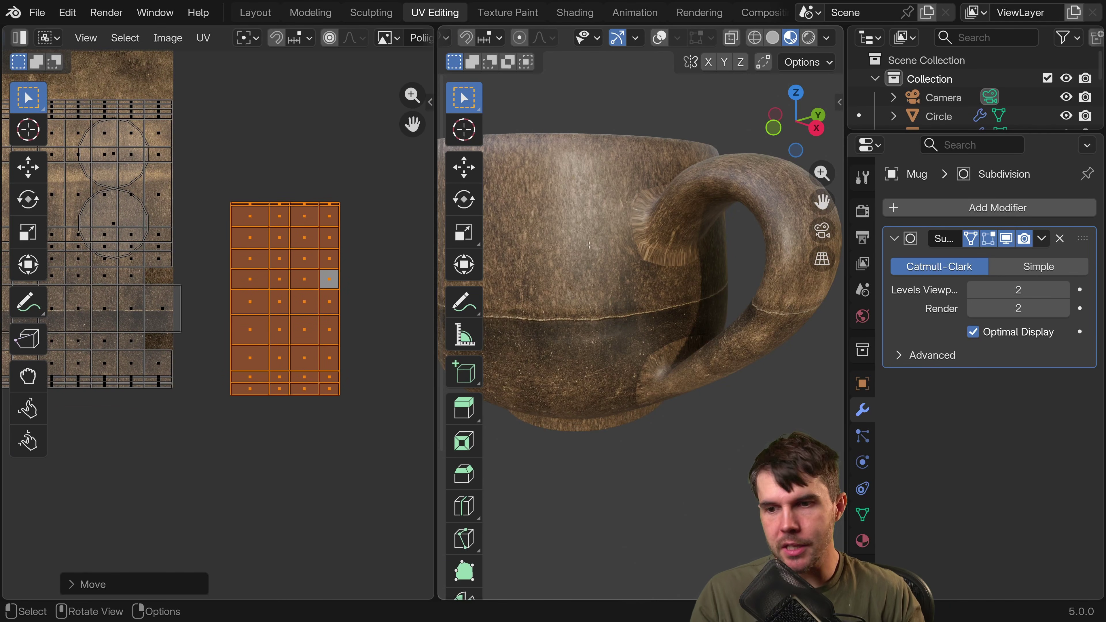
pyautogui.scroll(-1, 217, 262)
pyautogui.moveTo(226, 269); pyautogui.dragTo(279, 293, button='middle')
pyautogui.scroll(1, 279, 292)
pyautogui.press('s')
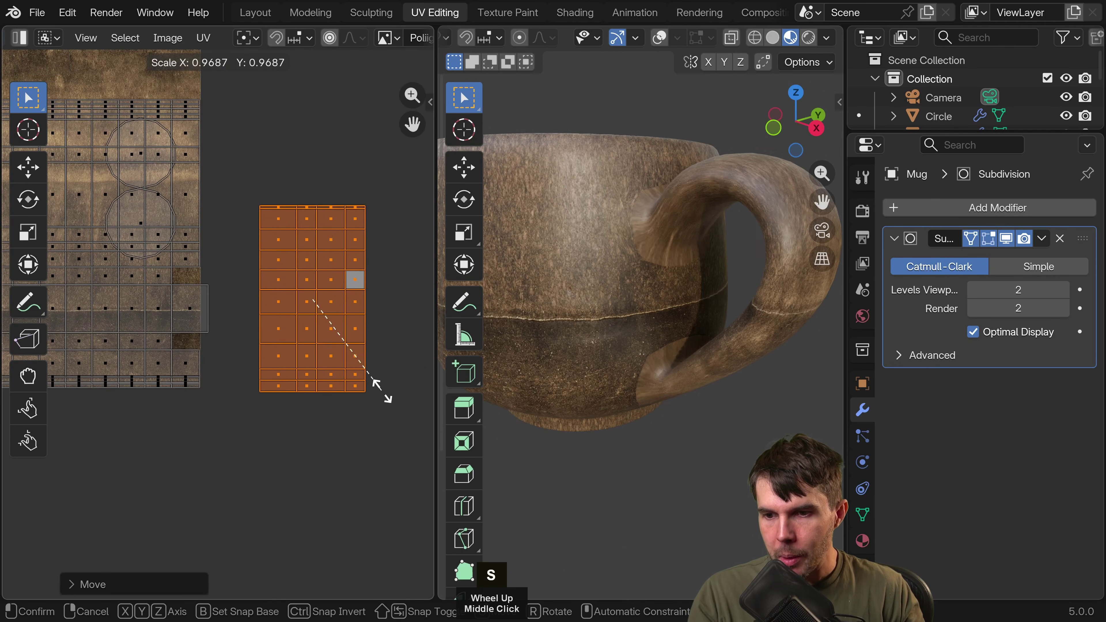
pyautogui.click(342, 354)
pyautogui.press('g')
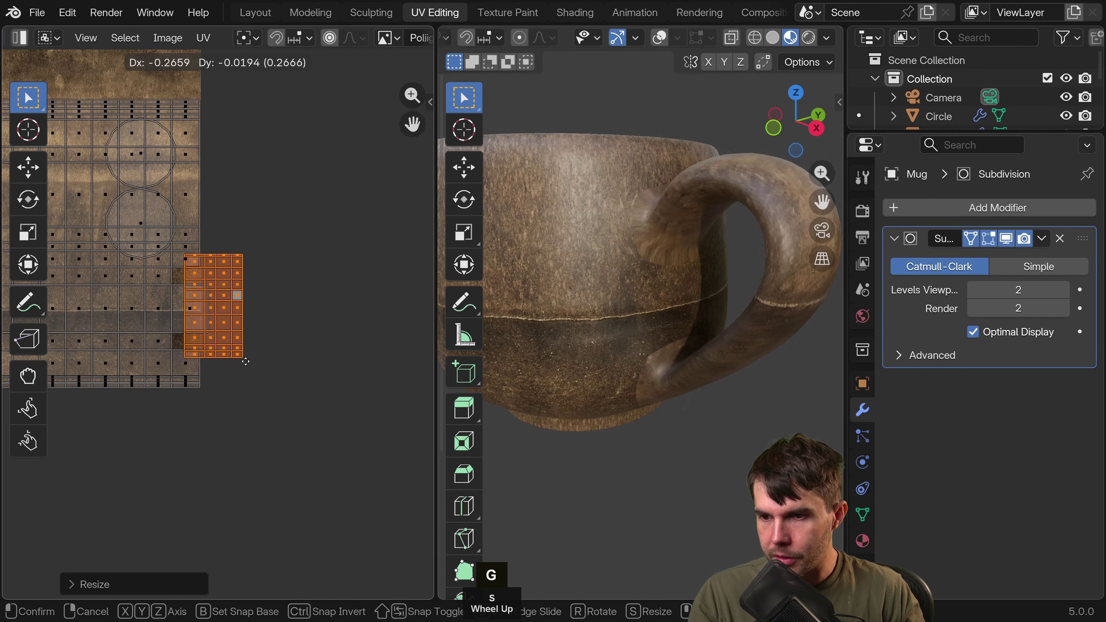
pyautogui.click(243, 358)
# Scale and reposition the handle's UV island so it spans the two openings' outer edges in height.
pyautogui.scroll(3, 247, 363)
pyautogui.moveTo(248, 363); pyautogui.dragTo(274, 366, button='middle')
pyautogui.press('s')
pyautogui.click(289, 331)
pyautogui.press('g')
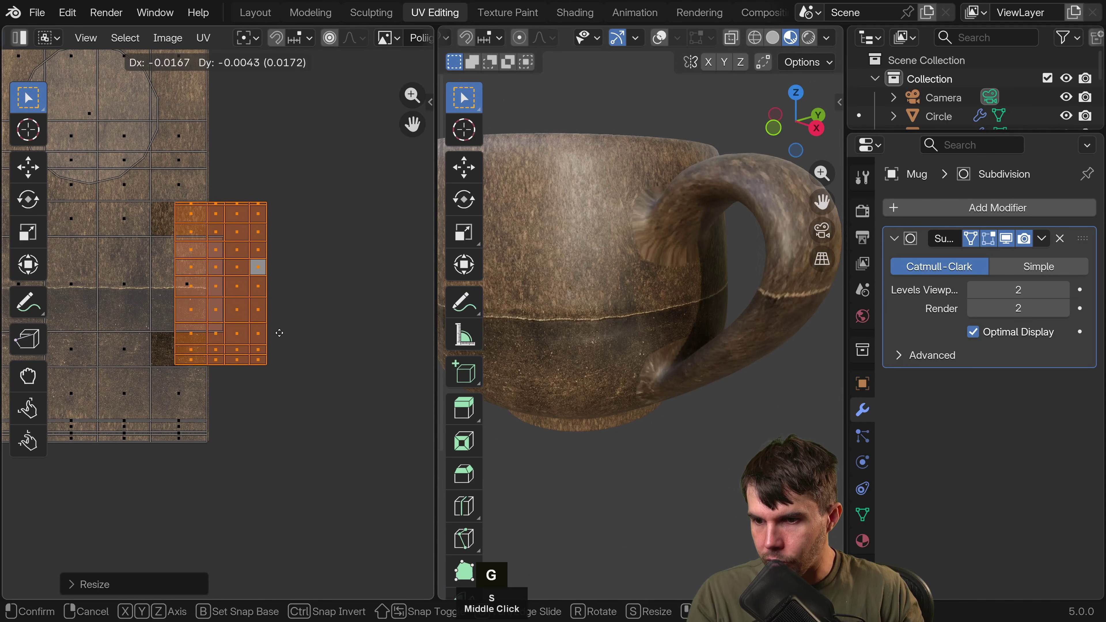
pyautogui.click(275, 334)
# Inspect the handle's texture in Object Mode, return to Edit Mode, and turn on the viewport overlays.
pyautogui.press('Tab')
pyautogui.scroll(-2, 716, 319)
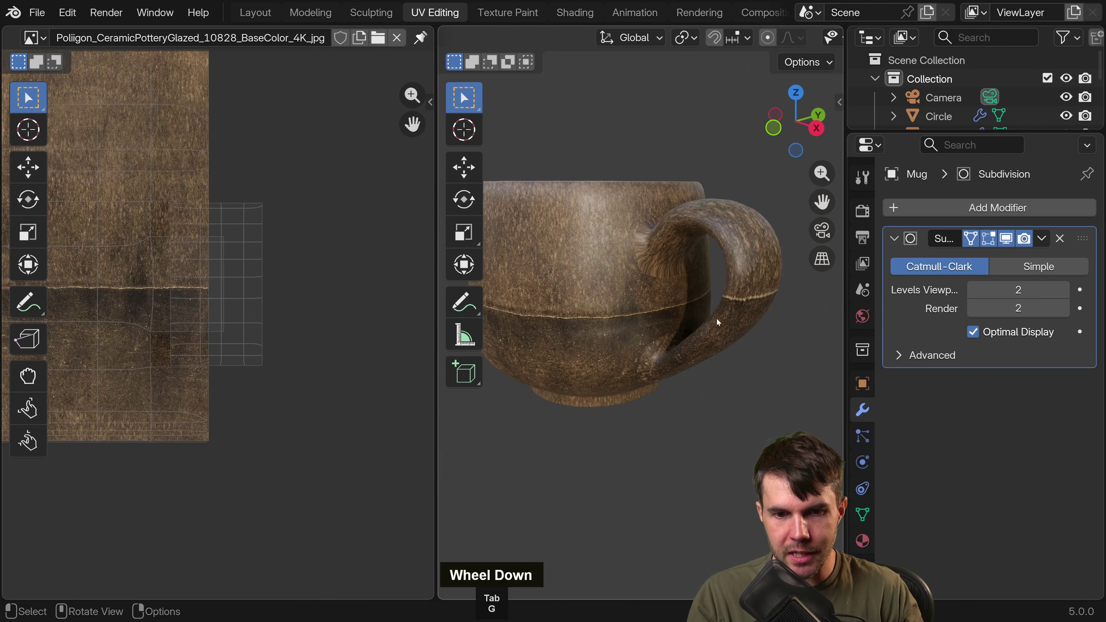
pyautogui.moveTo(716, 319); pyautogui.dragTo(670, 291, button='middle')
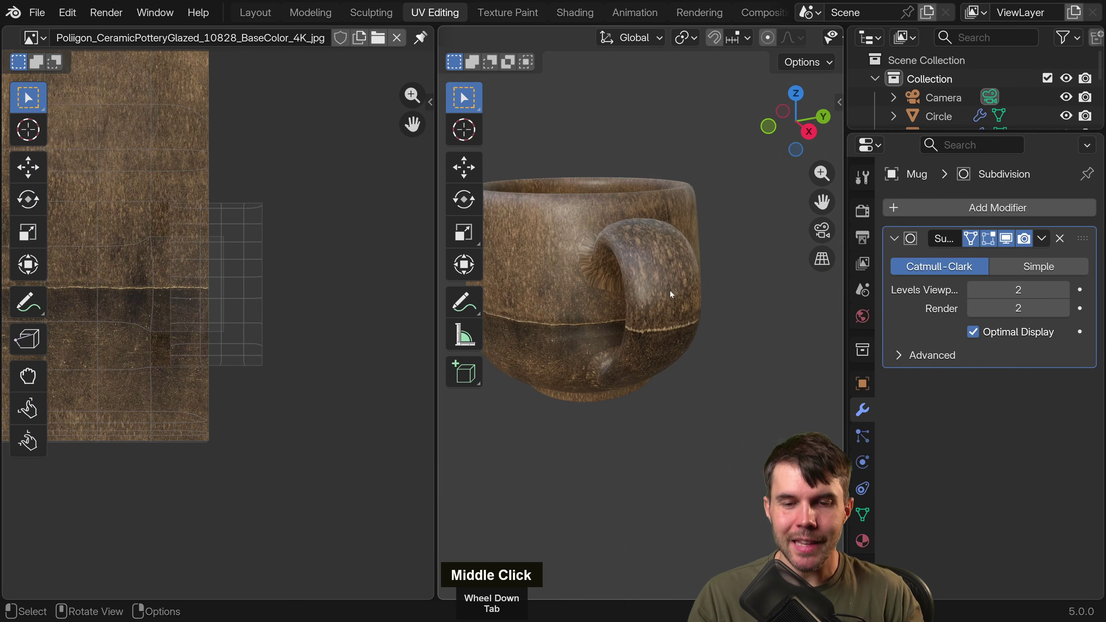
pyautogui.press('Tab')
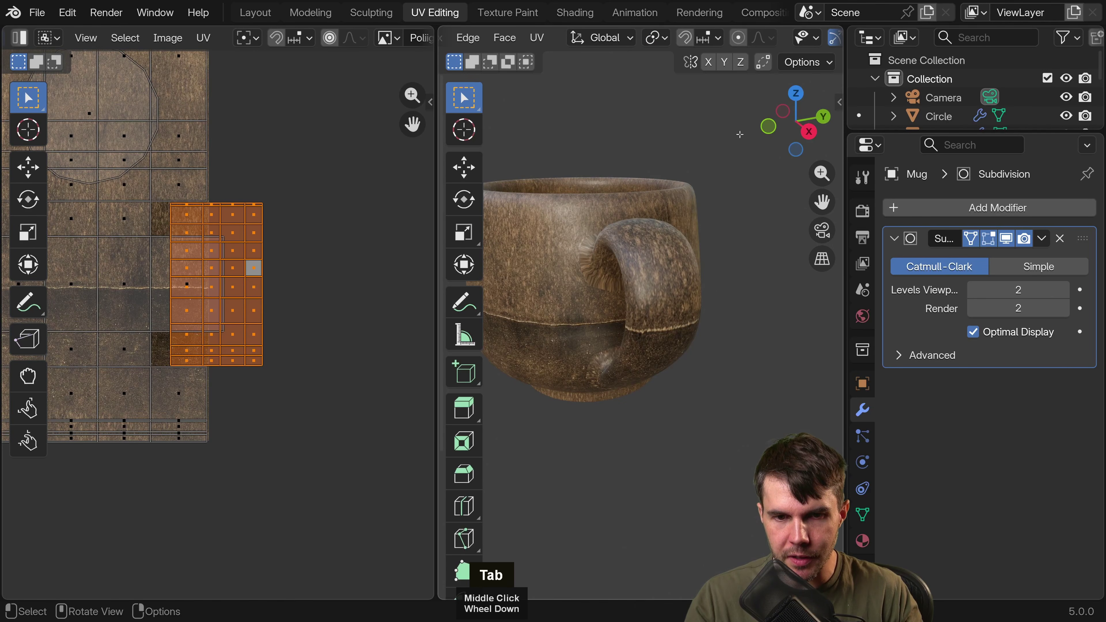
pyautogui.moveTo(746, 46); pyautogui.dragTo(637, 44, button='middle')
pyautogui.click(678, 41)
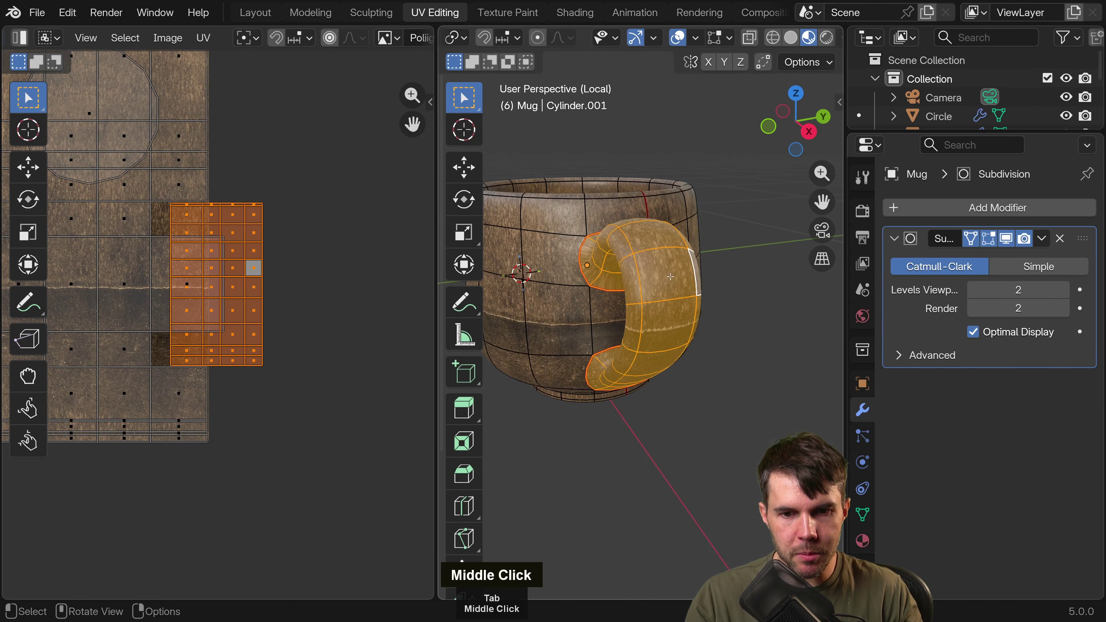
# Compare the proportions of the handle's outer faces on the mesh with their matching UV faces.
pyautogui.click(662, 268)
pyautogui.moveTo(662, 268); pyautogui.dragTo(663, 216, button='middle')
pyautogui.scroll(1, 612, 278)
pyautogui.keyDown('shift'); pyautogui.scroll(1, 597, 260); pyautogui.keyUp('shift')
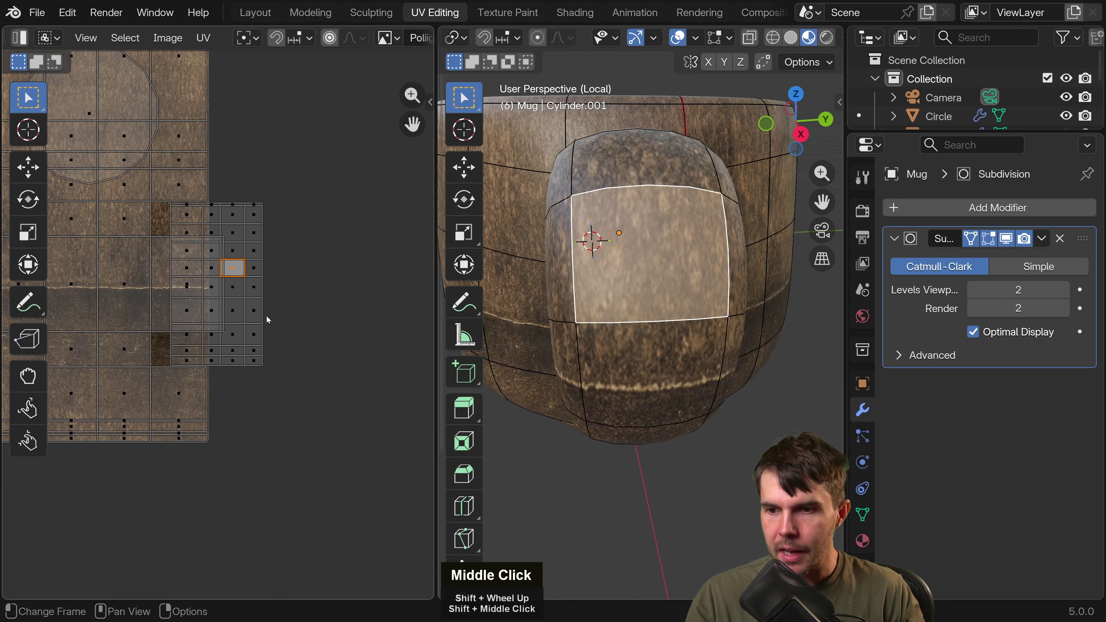
pyautogui.scroll(1, 267, 319)
pyautogui.moveTo(272, 252); pyautogui.dragTo(260, 299, button='middle')
pyautogui.scroll(1, 250, 199)
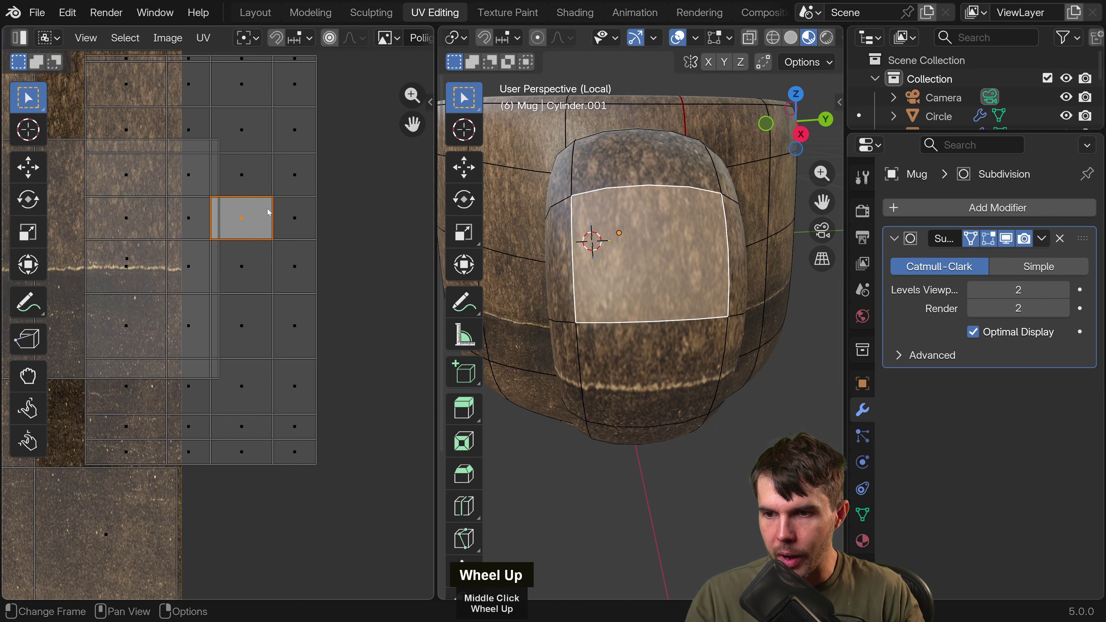
pyautogui.scroll(-1, 270, 227)
pyautogui.click(275, 255)
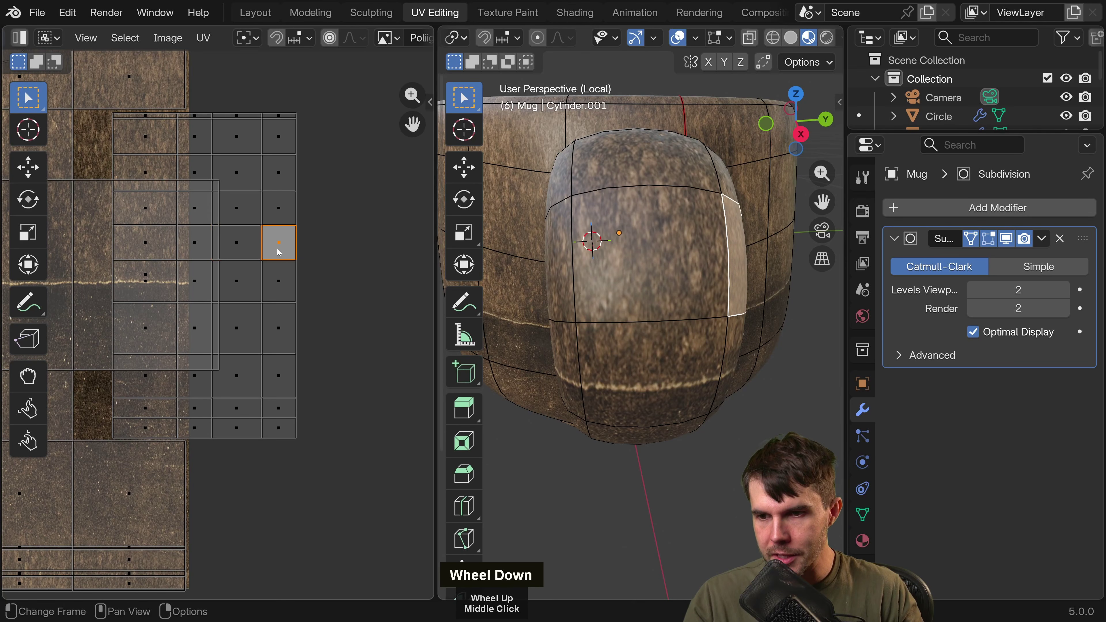
pyautogui.press('l')
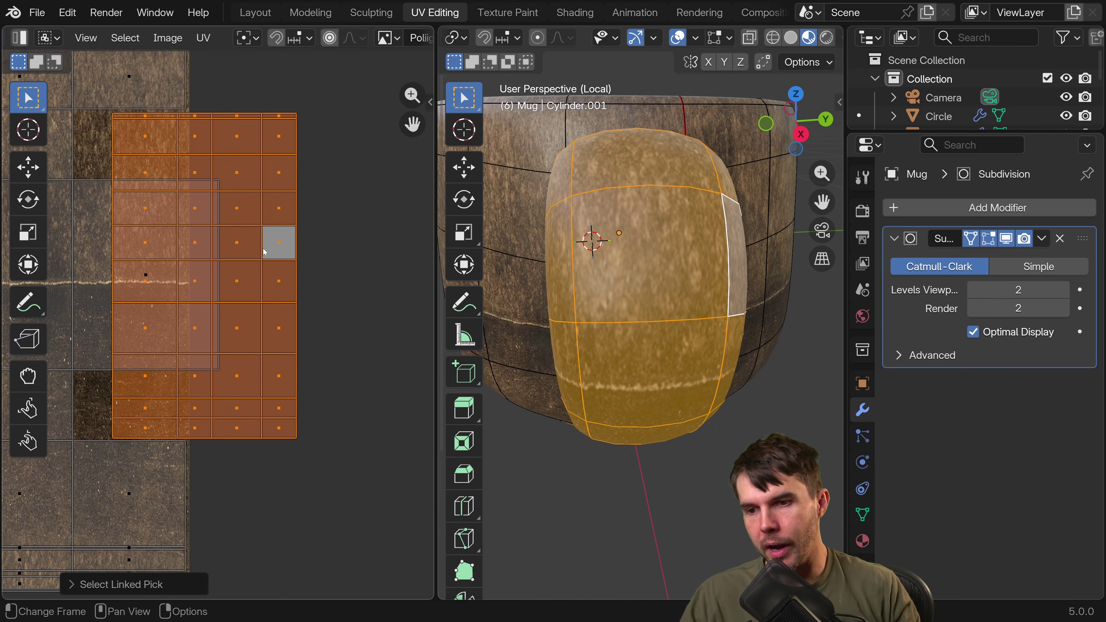
pyautogui.click(240, 235)
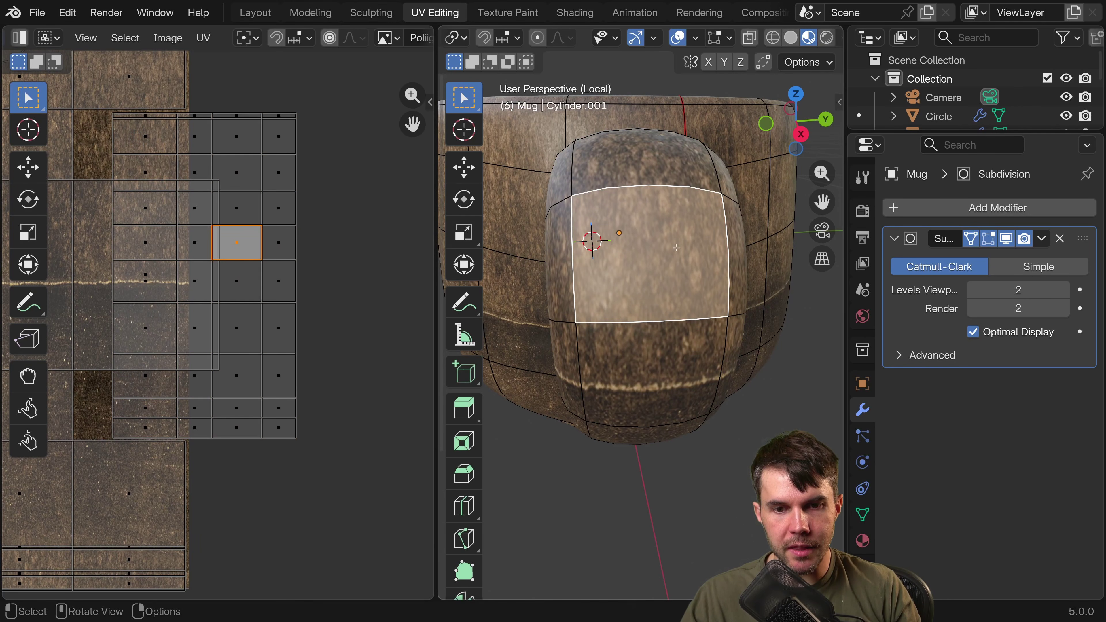
pyautogui.click(234, 286)
pyautogui.click(245, 256)
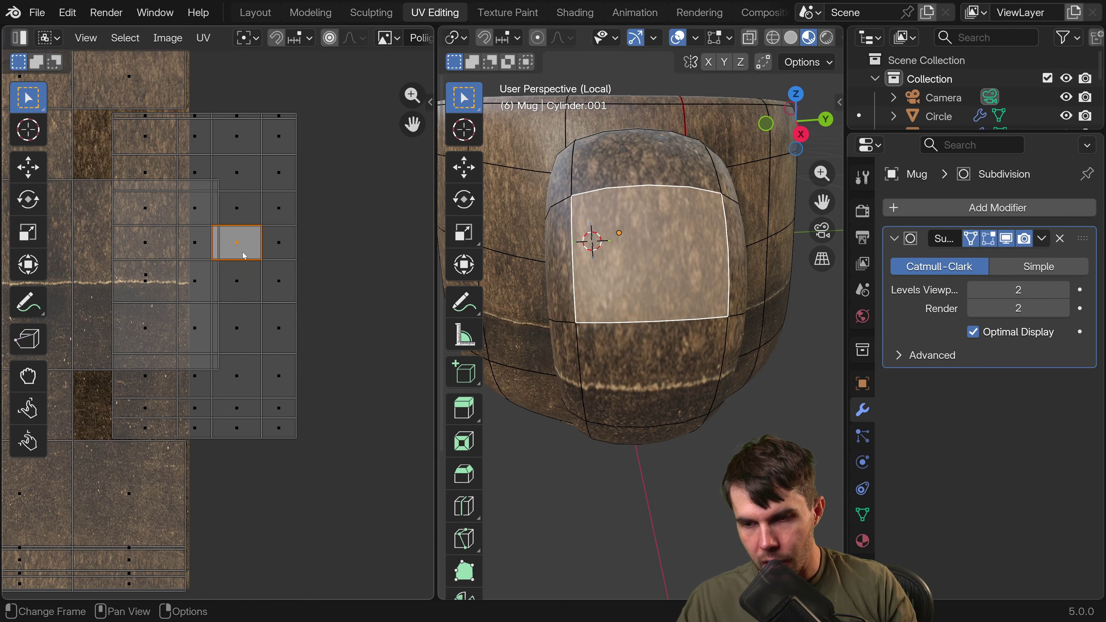
# Select the handle's whole linked UV island and stretch it along Y to reduce the texture distortion.
pyautogui.press('l')
pyautogui.press('s')
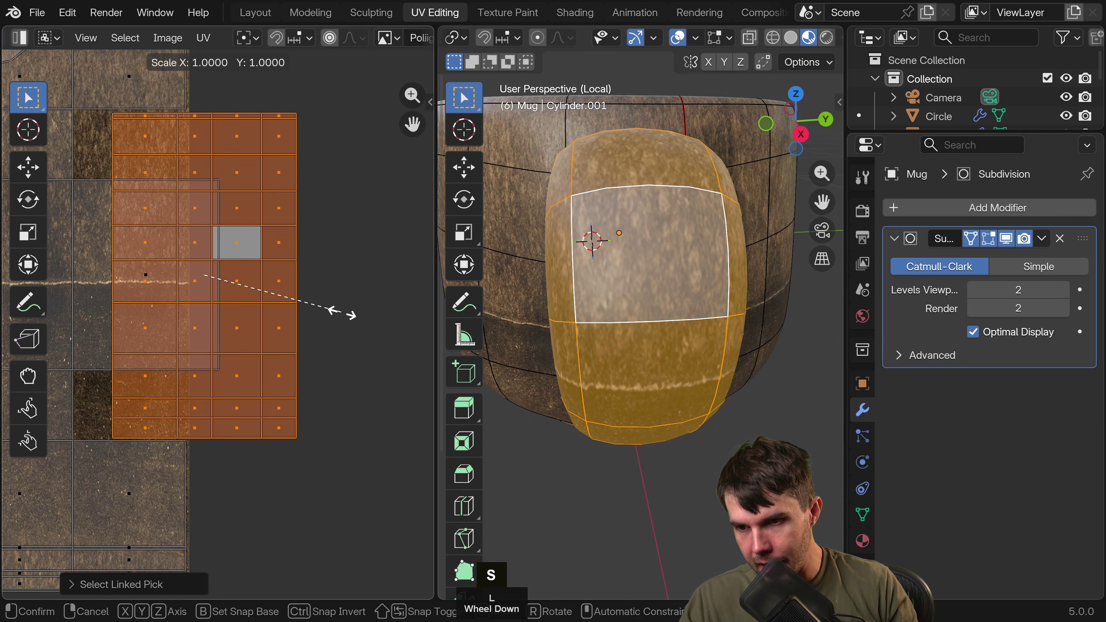
pyautogui.press('y')
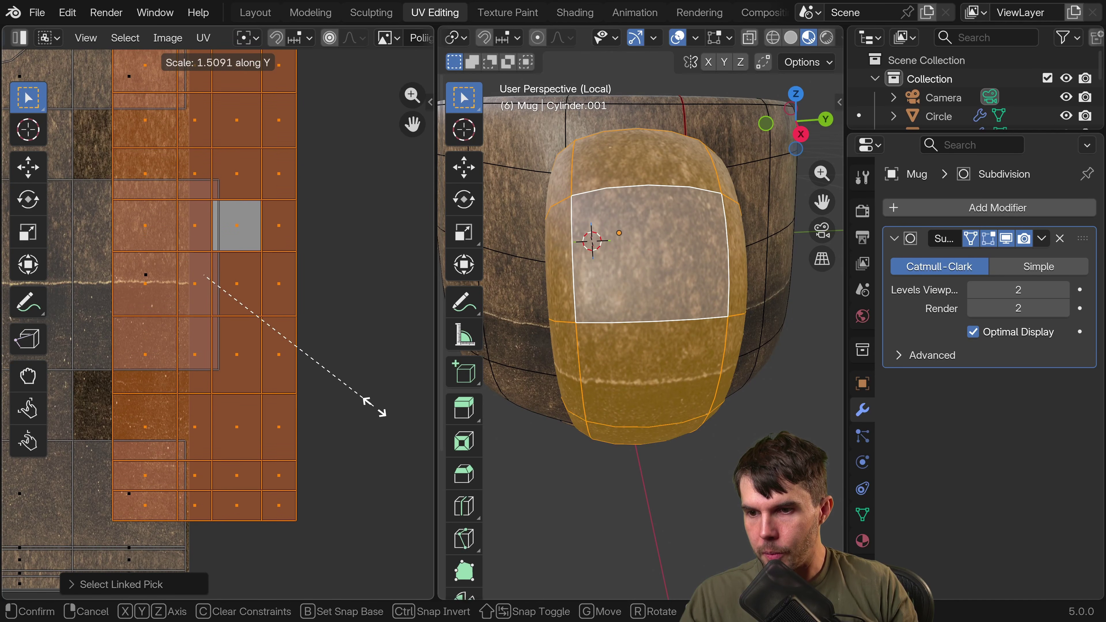
pyautogui.click(366, 381)
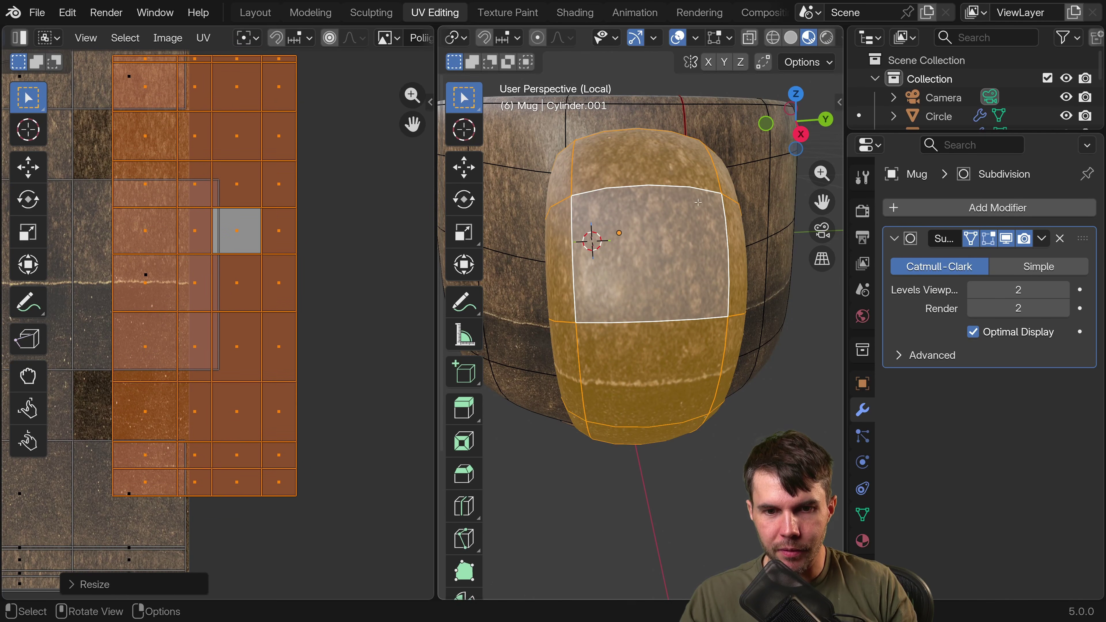
# Scale the stretched handle island down uniformly and shift it so its height matches the two openings' outer edges.
pyautogui.scroll(-3, 252, 314)
pyautogui.scroll(2, 271, 328)
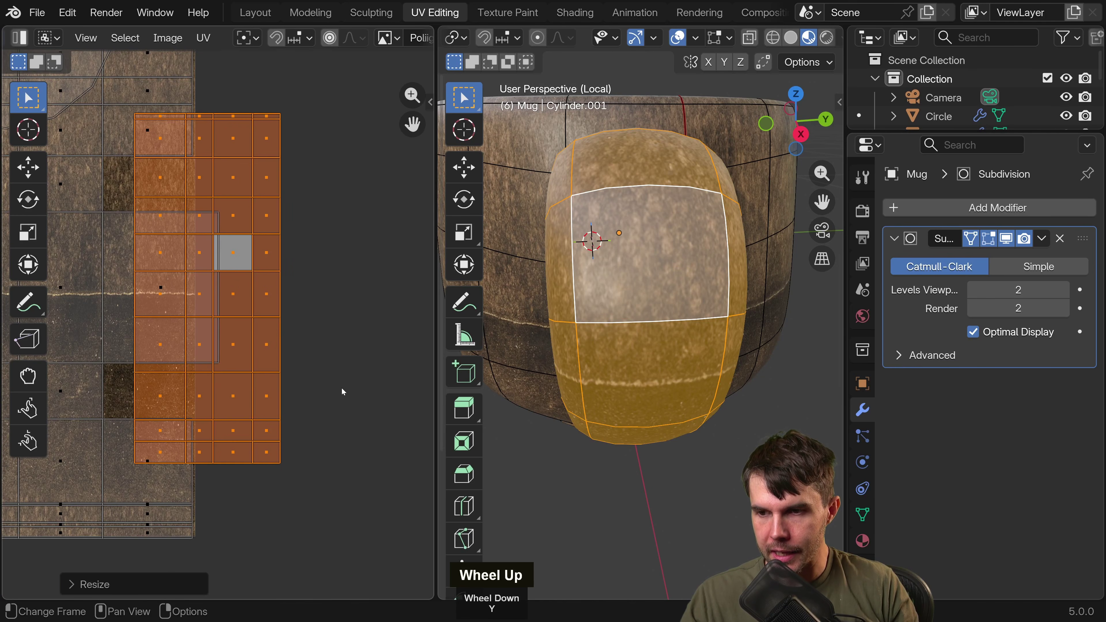
pyautogui.press('s')
pyautogui.click(308, 375)
pyautogui.press('g')
pyautogui.click(291, 373)
pyautogui.press('s')
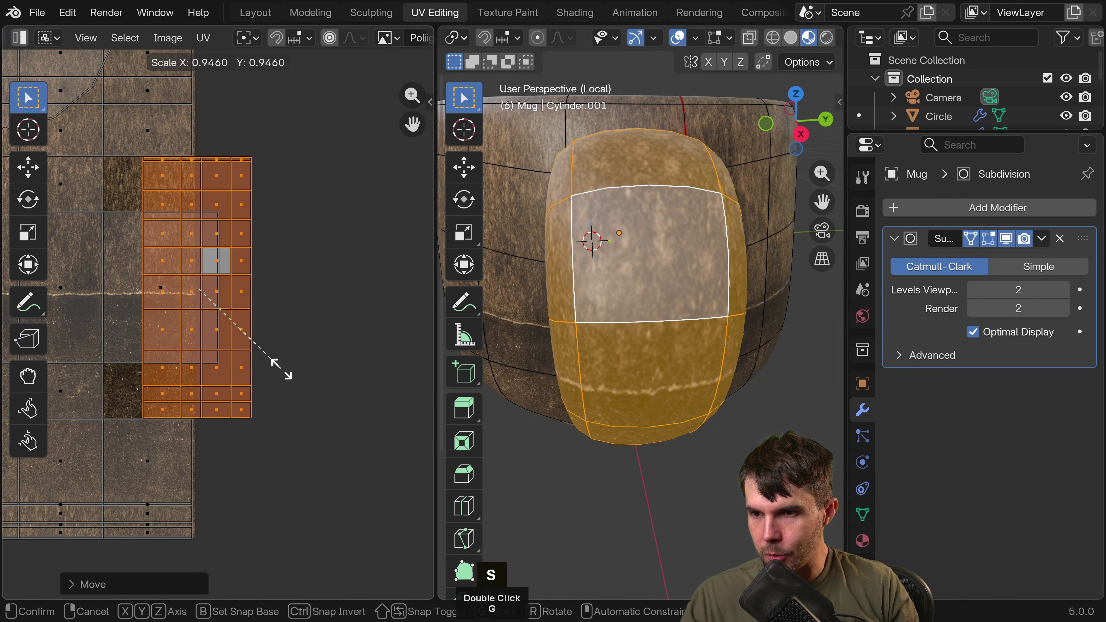
pyautogui.click(281, 368)
# View the mug from the side and move the handle's UV island up slightly along the Y axis.
pyautogui.press('Tab')
pyautogui.moveTo(541, 311); pyautogui.dragTo(605, 288, button='middle')
pyautogui.scroll(-5, 648, 299)
pyautogui.moveTo(605, 288); pyautogui.dragTo(664, 270, button='middle')
pyautogui.press('Tab')
pyautogui.press('g')
pyautogui.middleClick(187, 313)
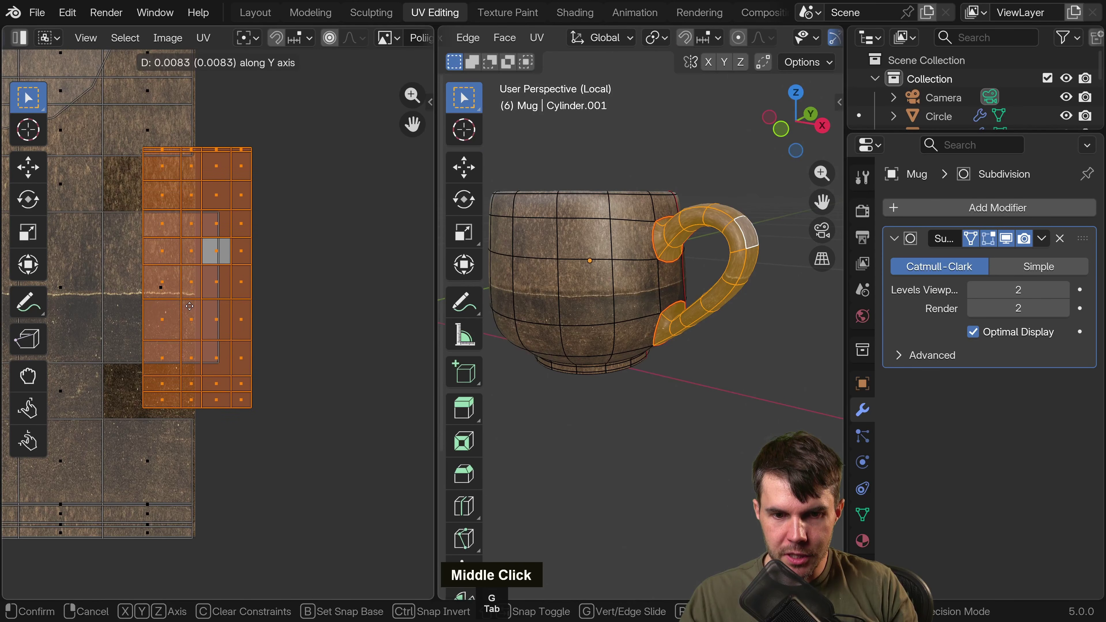
pyautogui.click(190, 301)
# Compare the height of the light glaze line on the handle with the line around the mug's body.
pyautogui.scroll(3, 626, 279)
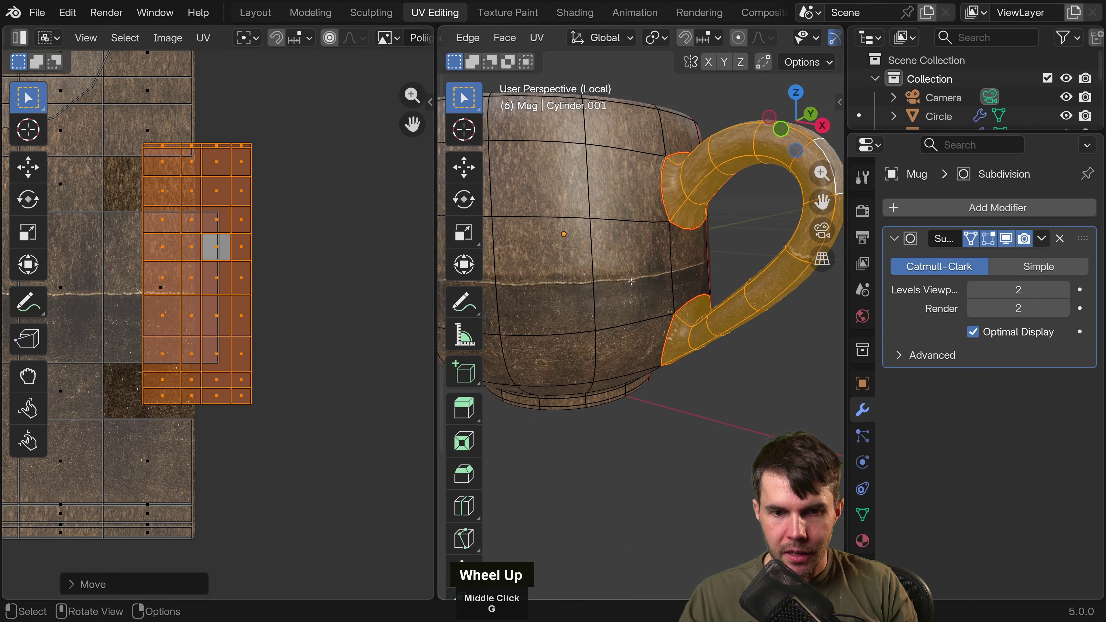
pyautogui.keyDown('shift'); pyautogui.moveTo(654, 287); pyautogui.dragTo(619, 274, button='middle'); pyautogui.keyUp('shift')
pyautogui.moveTo(619, 274); pyautogui.dragTo(612, 263, button='middle')
pyautogui.press('Tab')
pyautogui.hotkey('ctrl', '2')
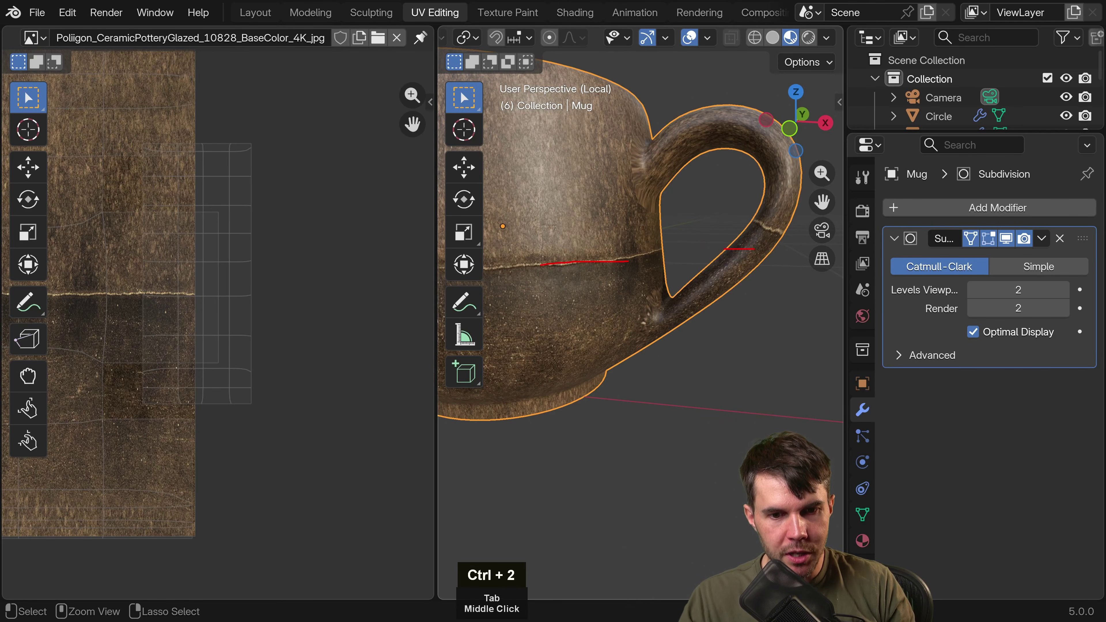
pyautogui.press('Escape')
pyautogui.scroll(-6, 707, 269)
pyautogui.scroll(1, 652, 269)
pyautogui.moveTo(659, 280)
pyautogui.keyDown('shift'); pyautogui.mouseDown(button='middle')
pyautogui.moveTo(653, 269)
pyautogui.moveTo(601, 322)
pyautogui.moveTo(607, 303)
pyautogui.moveTo(629, 319)
pyautogui.moveTo(629, 294)
pyautogui.moveTo(656, 278)
pyautogui.mouseUp(button='middle'); pyautogui.keyUp('shift')
pyautogui.scroll(1, 635, 287)
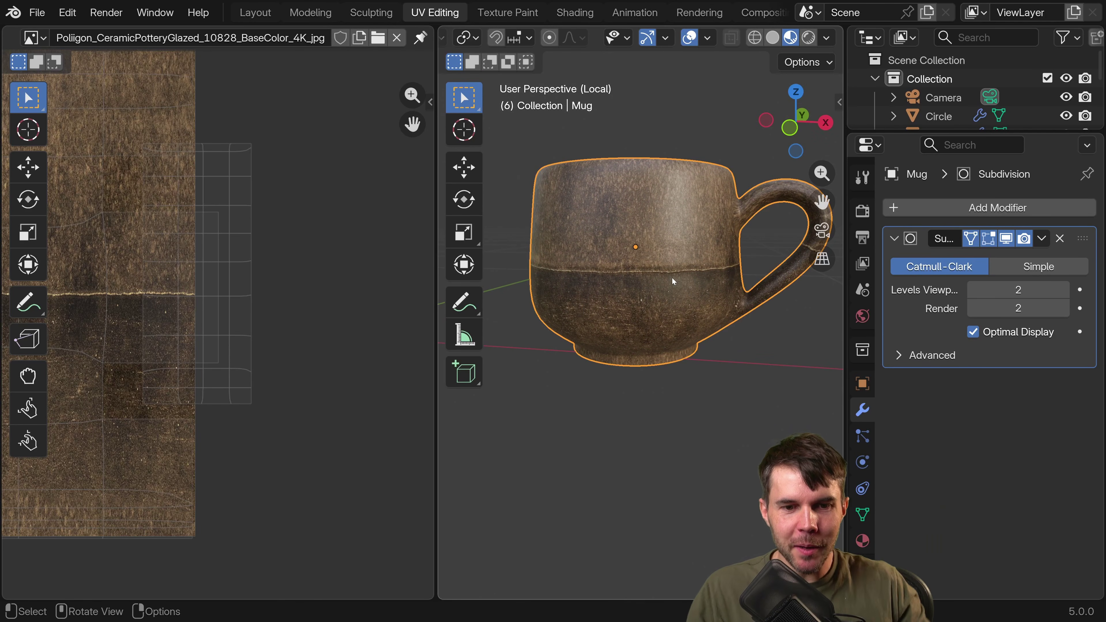
pyautogui.scroll(1, 583, 282)
pyautogui.keyDown('shift'); pyautogui.moveTo(747, 282); pyautogui.dragTo(739, 248, button='middle'); pyautogui.keyUp('shift')
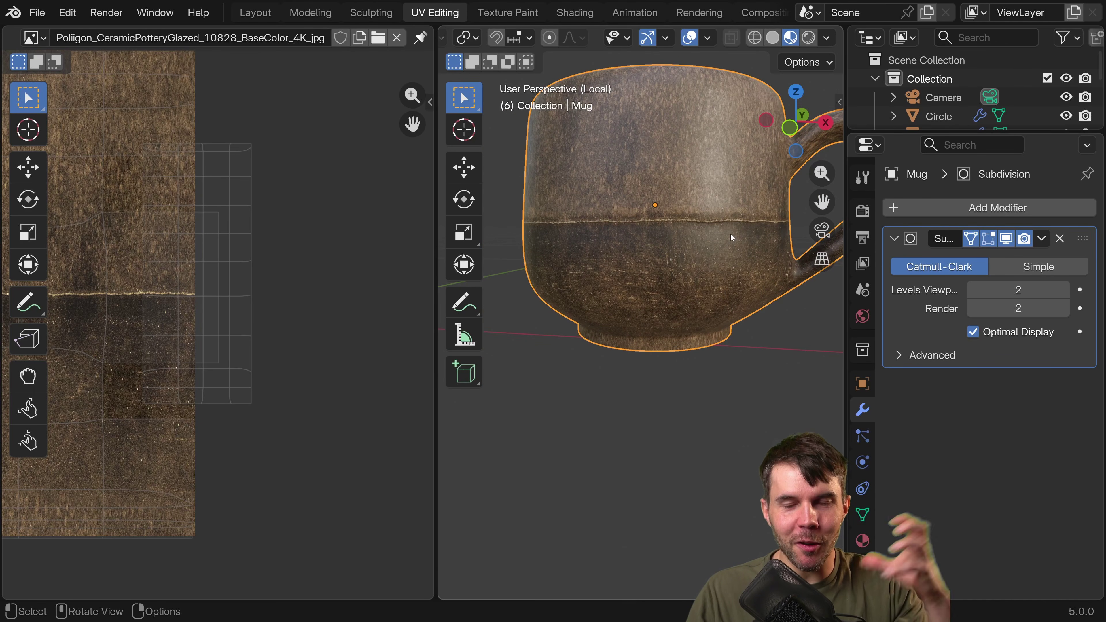
pyautogui.moveTo(731, 236); pyautogui.dragTo(641, 255, button='middle')
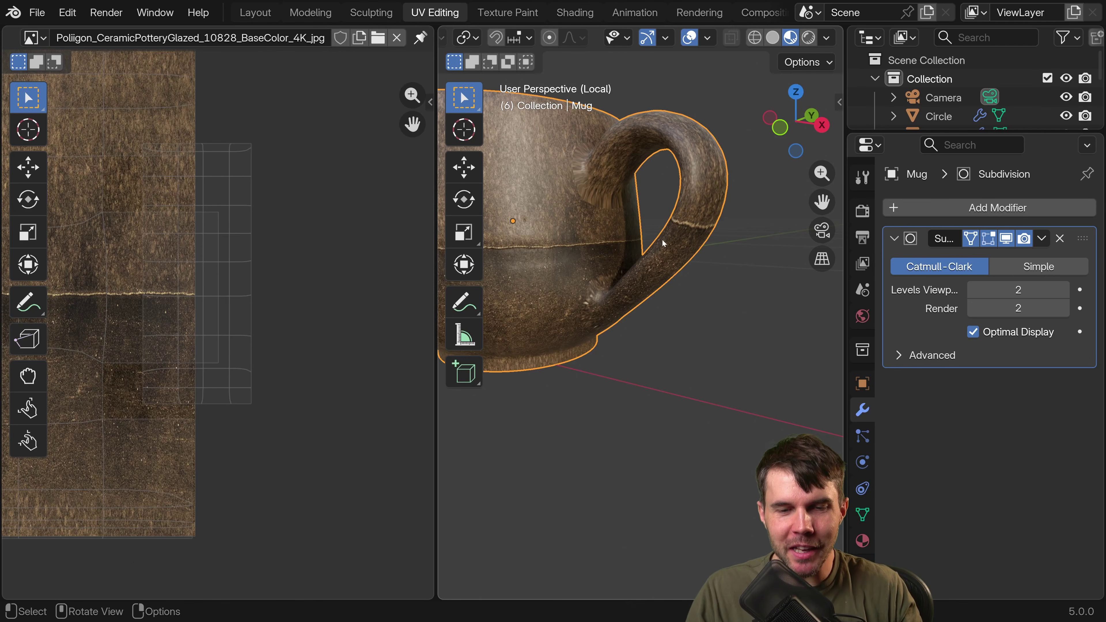
pyautogui.scroll(-5, 662, 239)
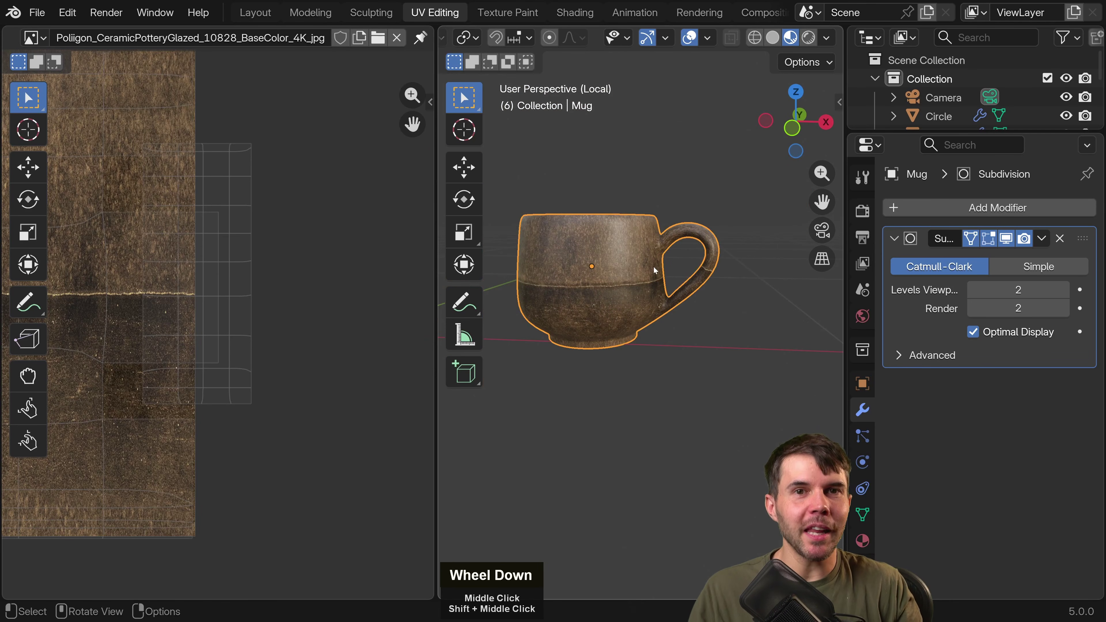
# Move the handle's UV island farther up along Y to lower the glaze line on the handle.
pyautogui.press('Tab')
pyautogui.moveTo(285, 323); pyautogui.dragTo(290, 325, button='middle')
pyautogui.scroll(1, 610, 270)
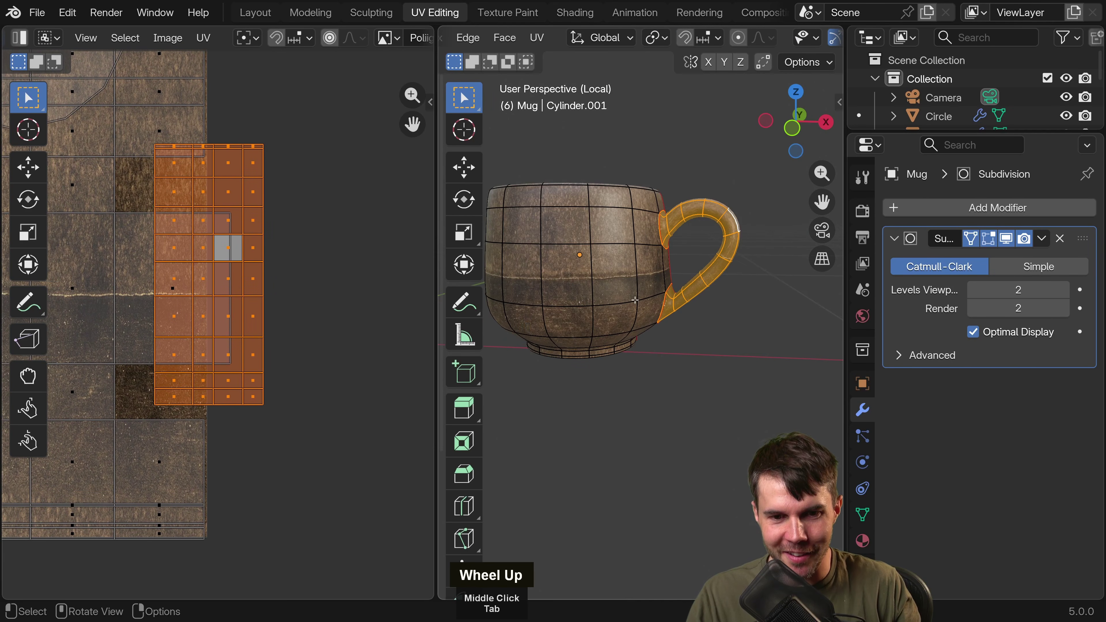
pyautogui.press('g')
pyautogui.middleClick(264, 314)
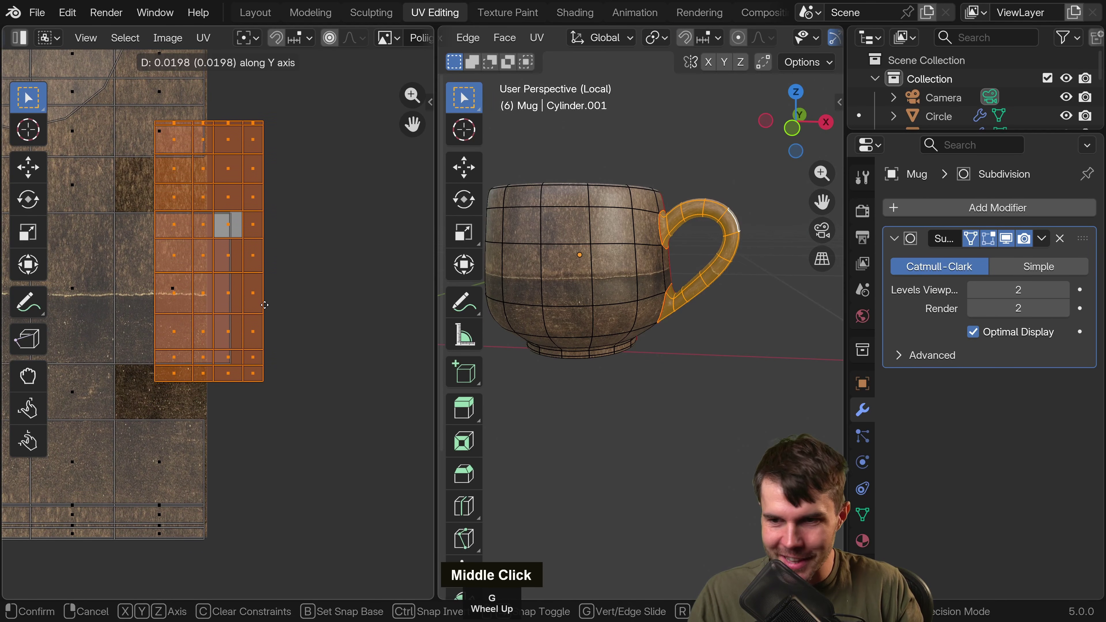
pyautogui.click(265, 310)
# Examine the handle's glaze line and the texture around its upper joint with the body up close.
pyautogui.press('Tab')
pyautogui.moveTo(619, 302); pyautogui.dragTo(568, 296, button='middle')
pyautogui.scroll(4, 595, 290)
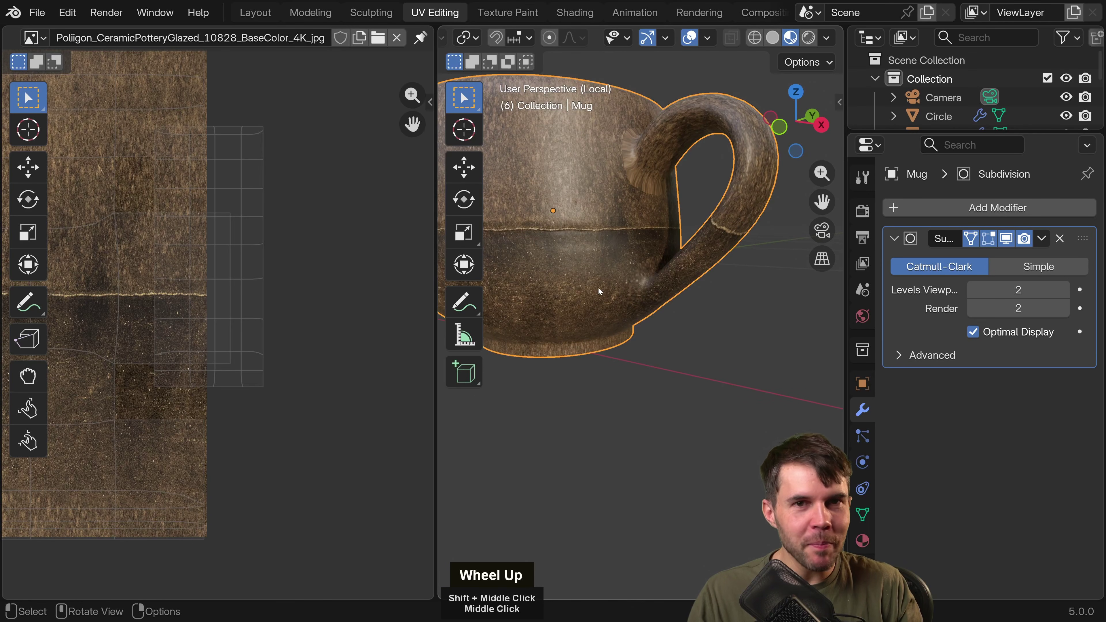
pyautogui.moveTo(697, 284); pyautogui.dragTo(636, 304, button='middle')
pyautogui.keyDown('shift'); pyautogui.scroll(1, 704, 295); pyautogui.keyUp('shift')
pyautogui.scroll(3, 704, 295)
pyautogui.scroll(-3, 630, 301)
pyautogui.scroll(3, 683, 311)
pyautogui.scroll(-1, 647, 314)
pyautogui.scroll(2, 636, 303)
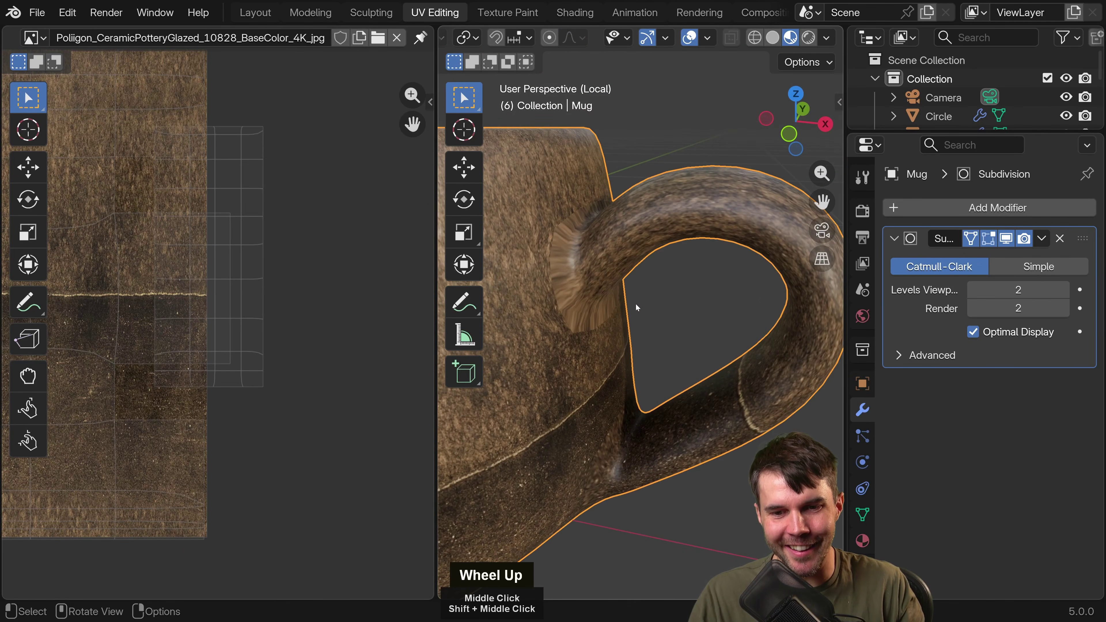
# Inspect the stretched texture around the handle's joints and the corresponding end rows of its UV island.
pyautogui.keyDown('shift'); pyautogui.moveTo(361, 254); pyautogui.dragTo(370, 284, button='middle'); pyautogui.keyUp('shift')
pyautogui.keyDown('shift'); pyautogui.scroll(1, 285, 196); pyautogui.keyUp('shift')
pyautogui.keyDown('shift'); pyautogui.moveTo(288, 196); pyautogui.dragTo(298, 202, button='middle'); pyautogui.keyUp('shift')
pyautogui.scroll(1, 306, 137)
pyautogui.press('Tab')
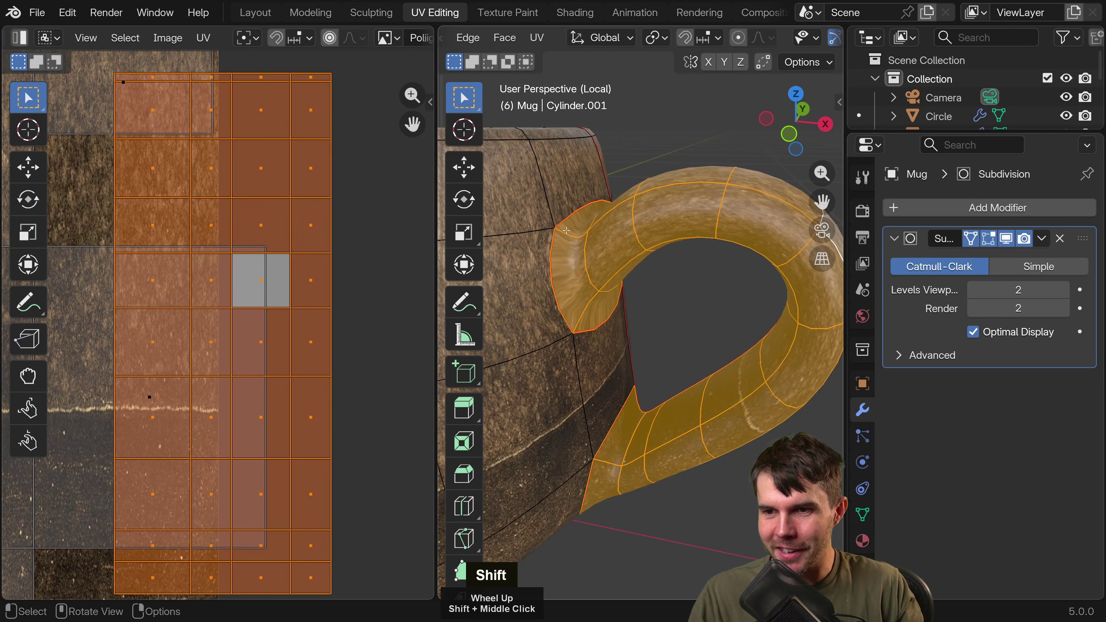
pyautogui.scroll(-1, 590, 249)
pyautogui.scroll(-1, 396, 259)
pyautogui.press('Tab')
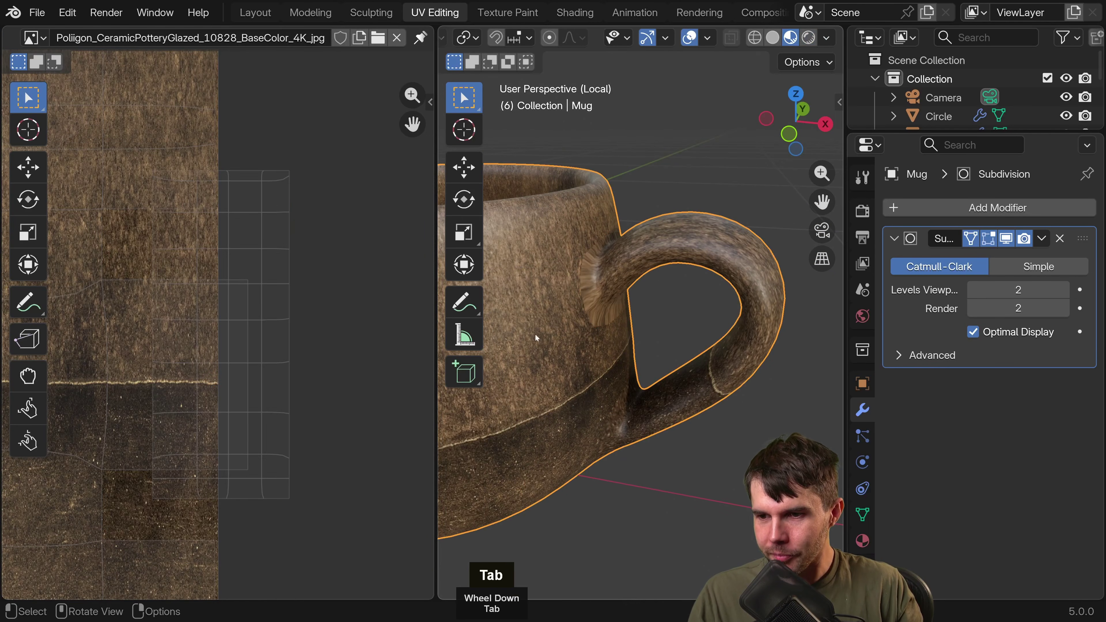
pyautogui.moveTo(535, 334); pyautogui.dragTo(661, 300, button='middle')
pyautogui.scroll(4, 659, 222)
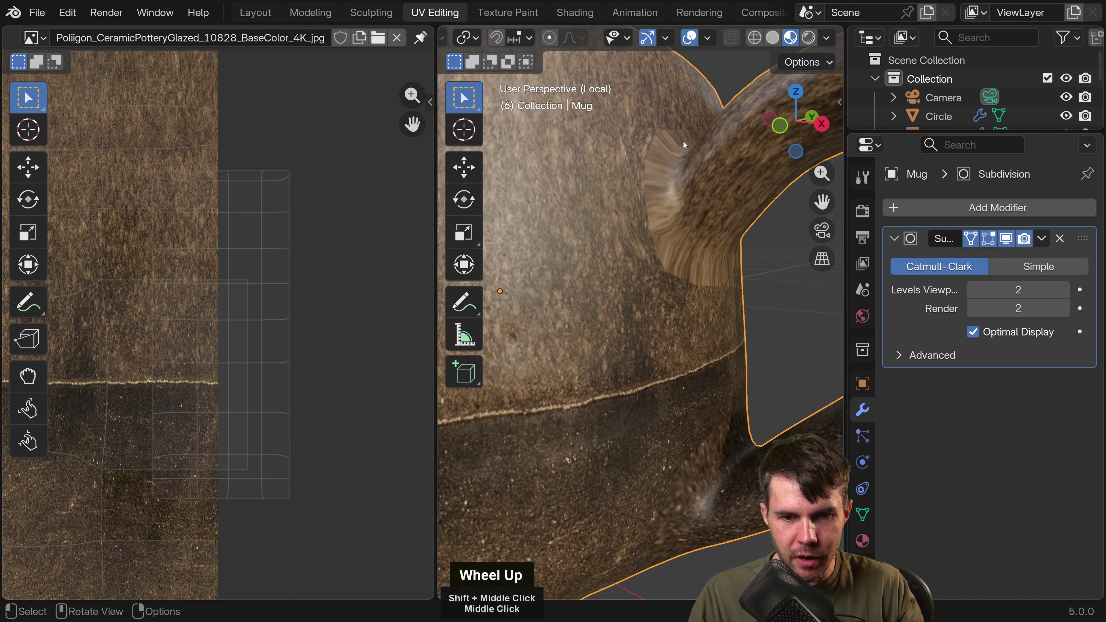
pyautogui.moveTo(670, 238); pyautogui.dragTo(724, 270, button='middle')
pyautogui.press('Tab')
pyautogui.keyDown('shift'); pyautogui.moveTo(253, 205); pyautogui.dragTo(253, 228, button='middle'); pyautogui.keyUp('shift')
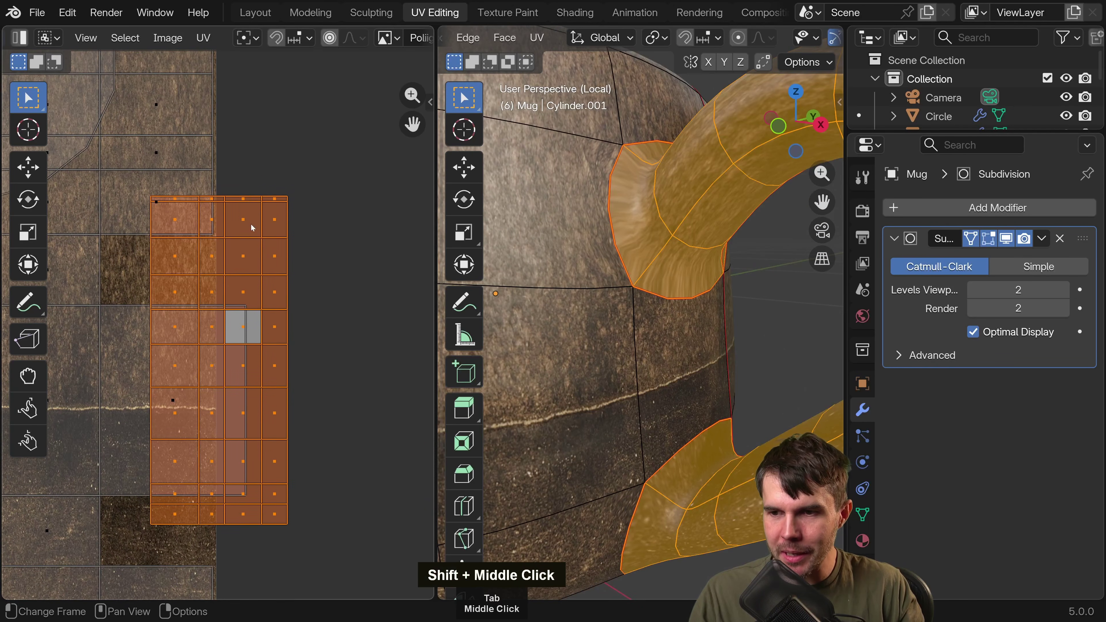
# Select the ring of faces where the handle's upper end meets the body and locate its row in the handle's UV island.
pyautogui.scroll(-2, 665, 237)
pyautogui.moveTo(648, 241); pyautogui.dragTo(648, 214, button='middle')
pyautogui.scroll(3, 647, 213)
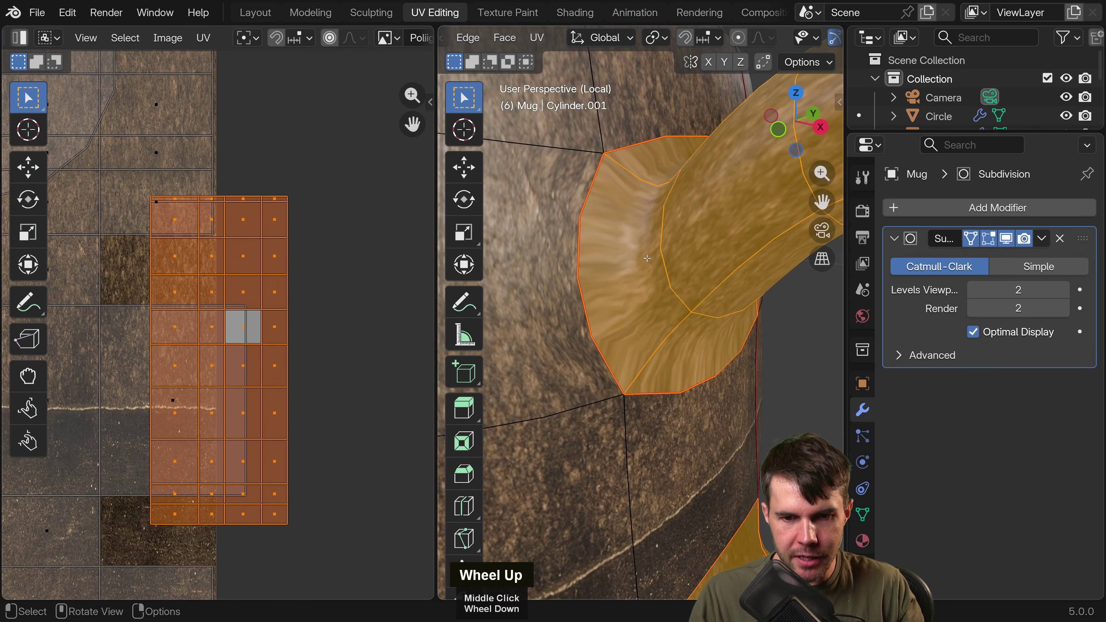
pyautogui.click(648, 210)
pyautogui.keyDown('alt'); pyautogui.click(671, 257); pyautogui.keyUp('alt')
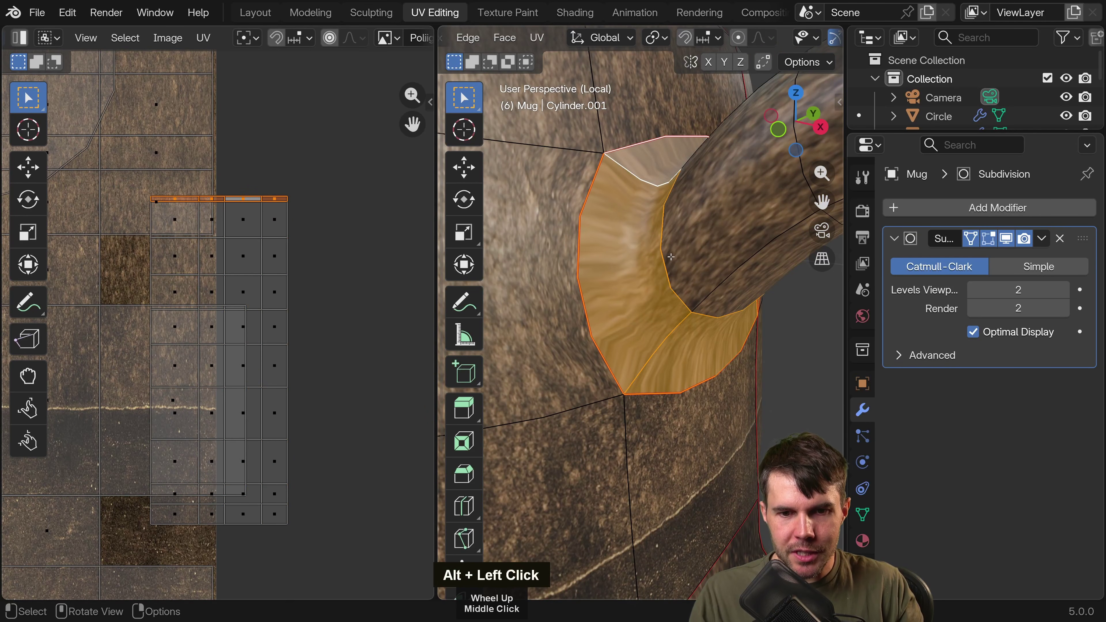
pyautogui.keyDown('shift'); pyautogui.moveTo(232, 198); pyautogui.dragTo(231, 265, button='middle'); pyautogui.keyUp('shift')
pyautogui.scroll(5, 231, 271)
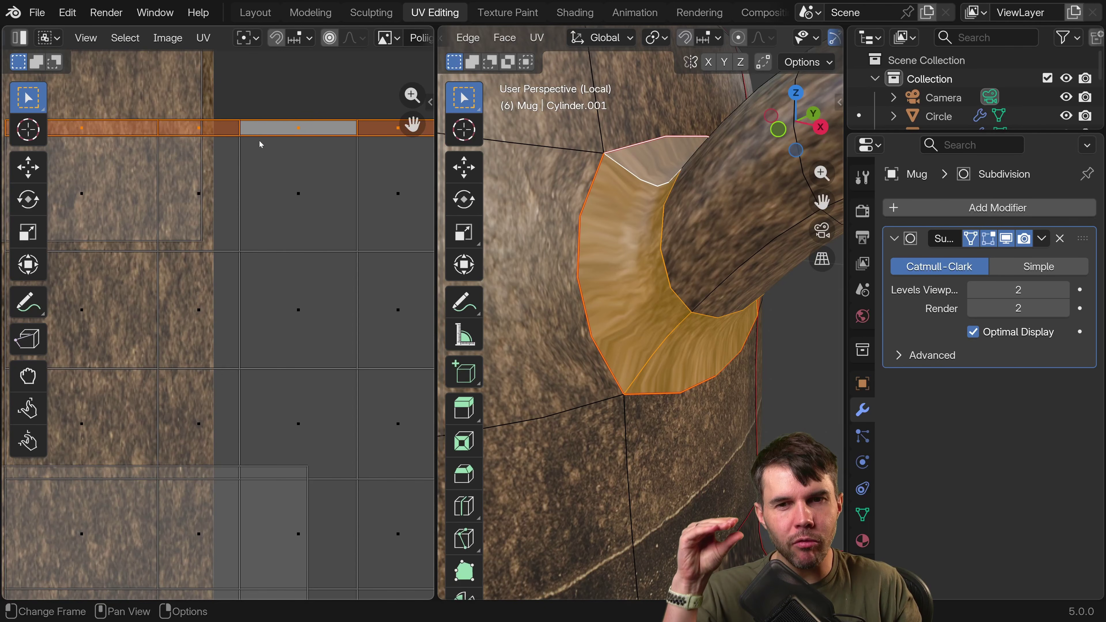
pyautogui.scroll(-4, 269, 207)
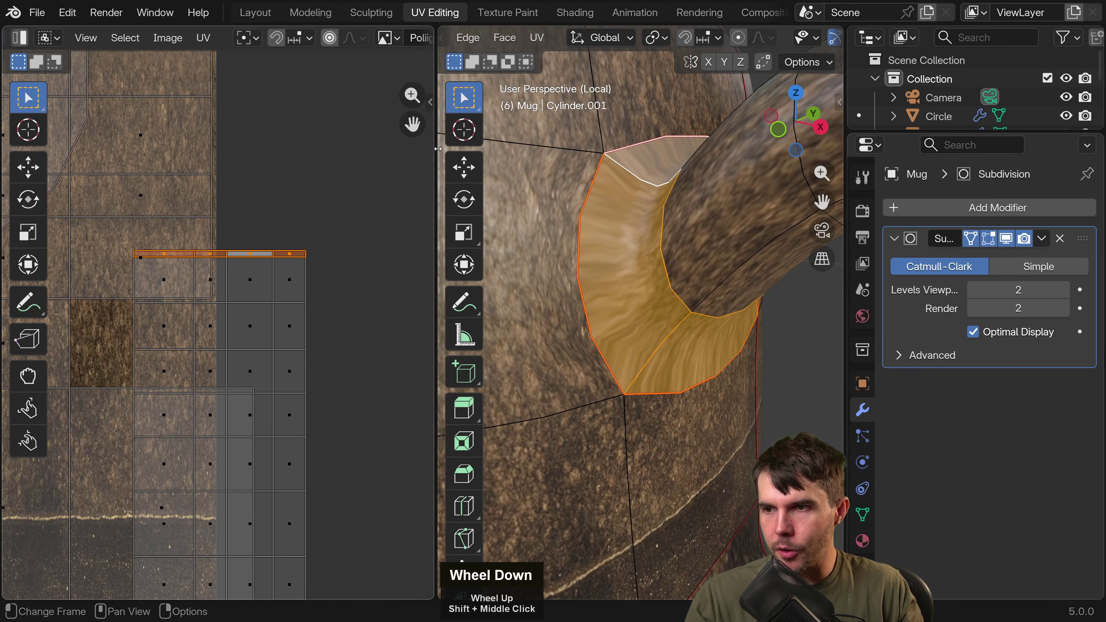
# Switch to edge selection and select all the outermost edges along the upper end of the handle's UV island.
pyautogui.press('2')
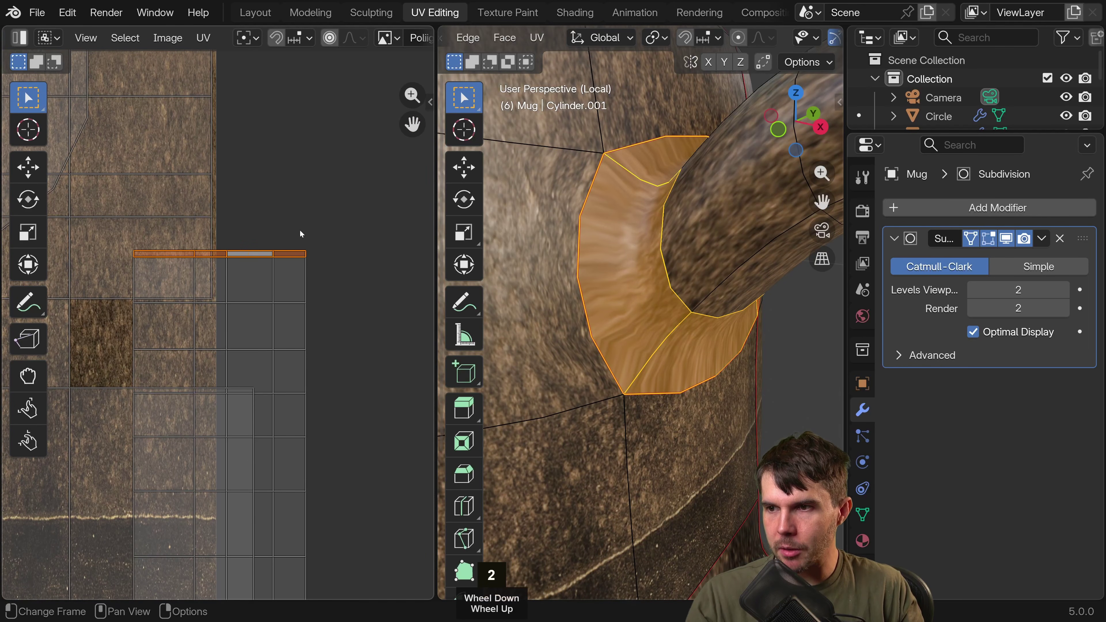
pyautogui.keyDown('alt'); pyautogui.click(258, 253); pyautogui.keyUp('alt')
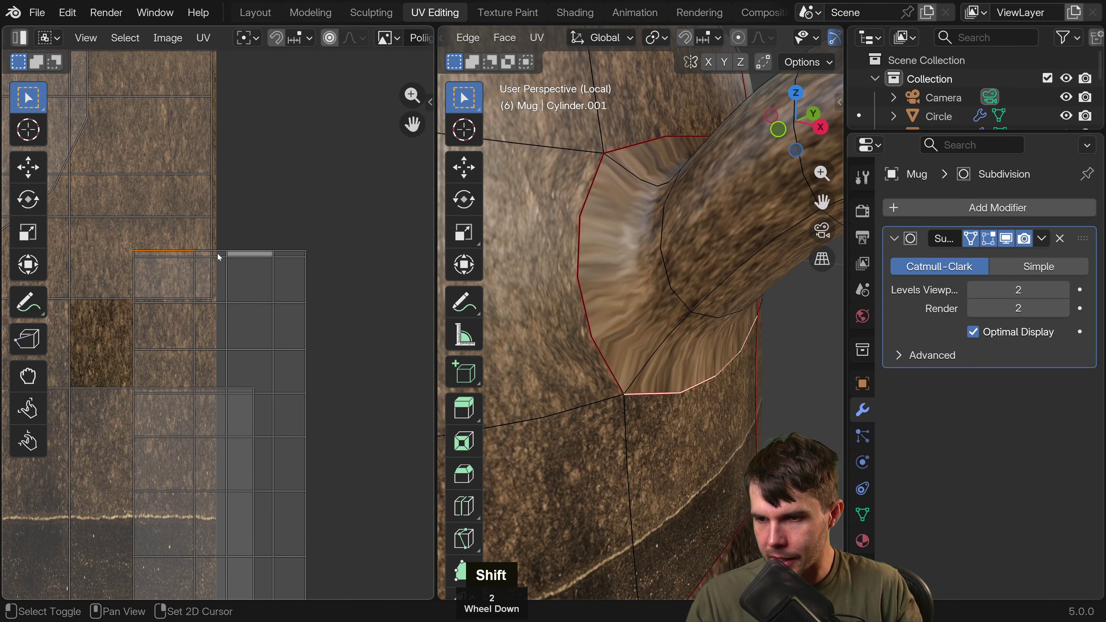
pyautogui.keyDown('shift'); pyautogui.click(220, 253); pyautogui.keyUp('shift')
pyautogui.keyDown('shift'); pyautogui.click(268, 254); pyautogui.keyUp('shift')
pyautogui.scroll(-3, 270, 305)
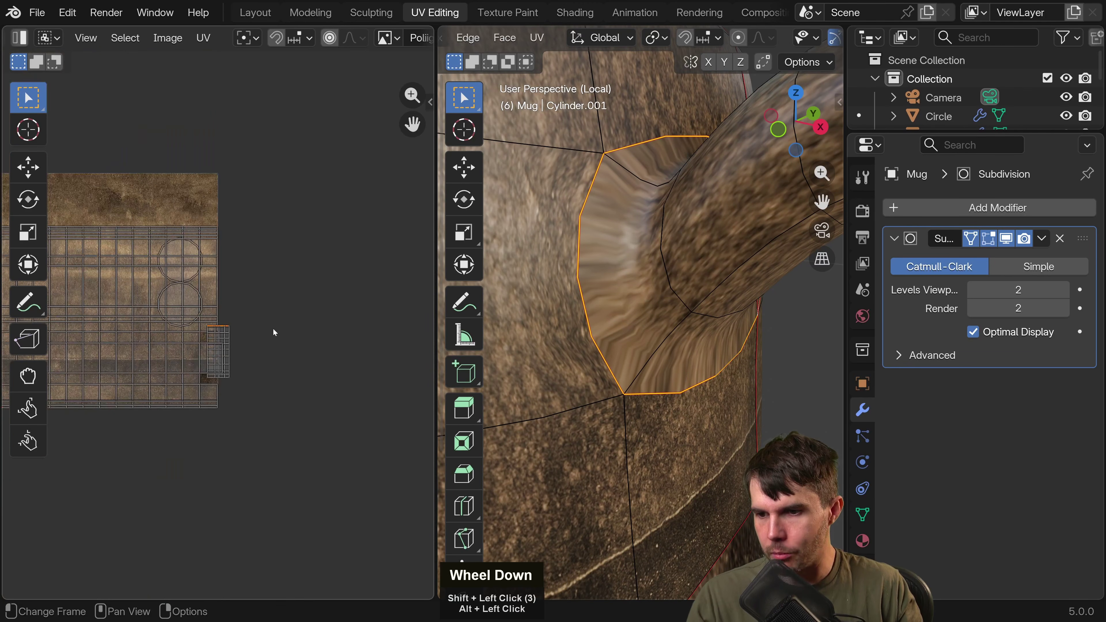
pyautogui.scroll(5, 275, 314)
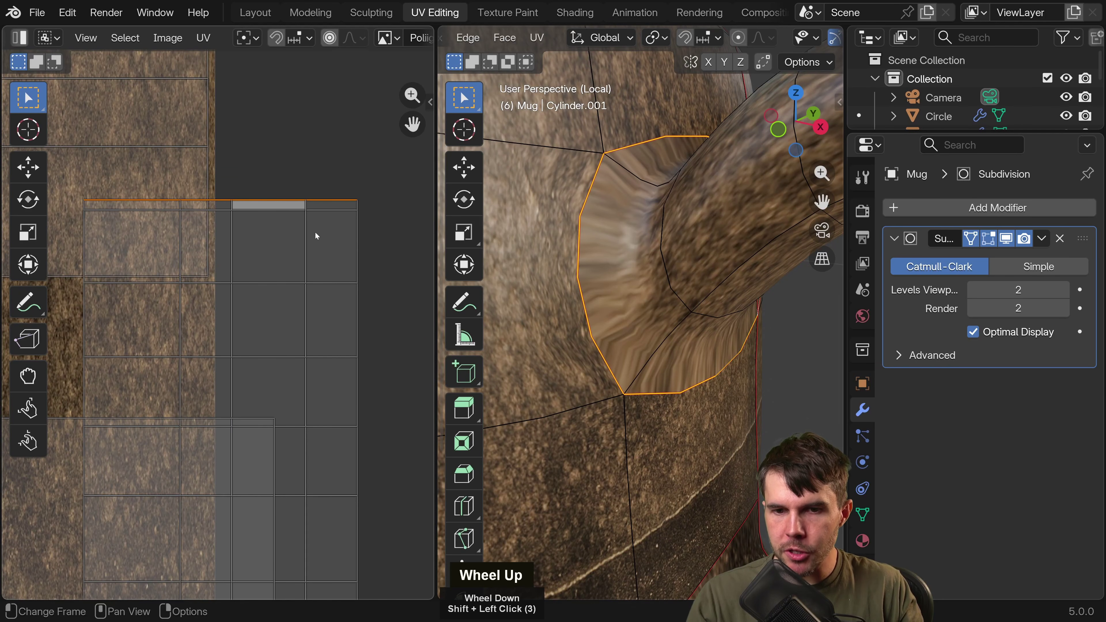
# Move the selected end edges about 0.027 up along Y to heighten the squashed end row of the UV island.
pyautogui.press('g')
pyautogui.middleClick(317, 231)
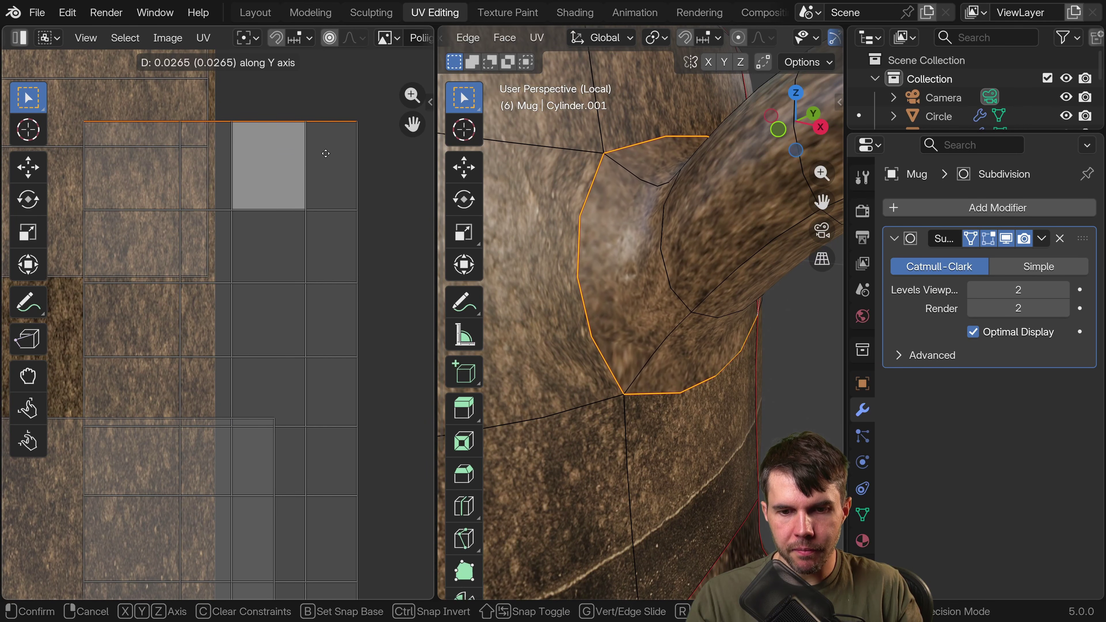
pyautogui.click(327, 150)
pyautogui.scroll(-1, 348, 179)
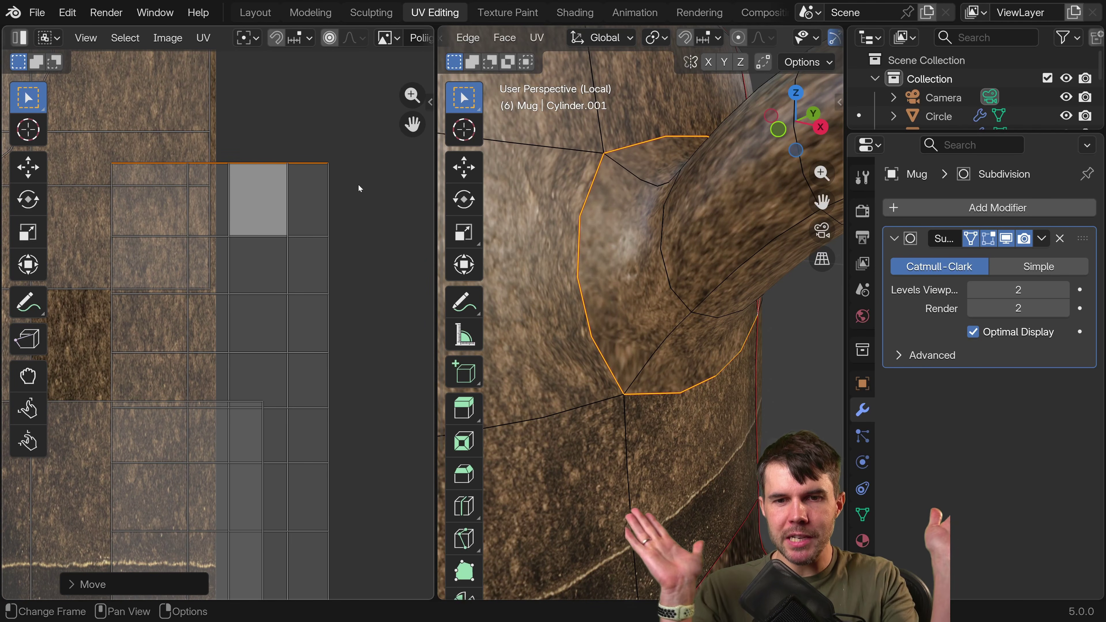
# Scale the end edges up by about 1.4 to flare the island's end row, and check the handle joint in Object Mode.
pyautogui.moveTo(640, 192); pyautogui.dragTo(689, 196, button='middle')
pyautogui.scroll(-3, 666, 185)
pyautogui.scroll(2, 689, 196)
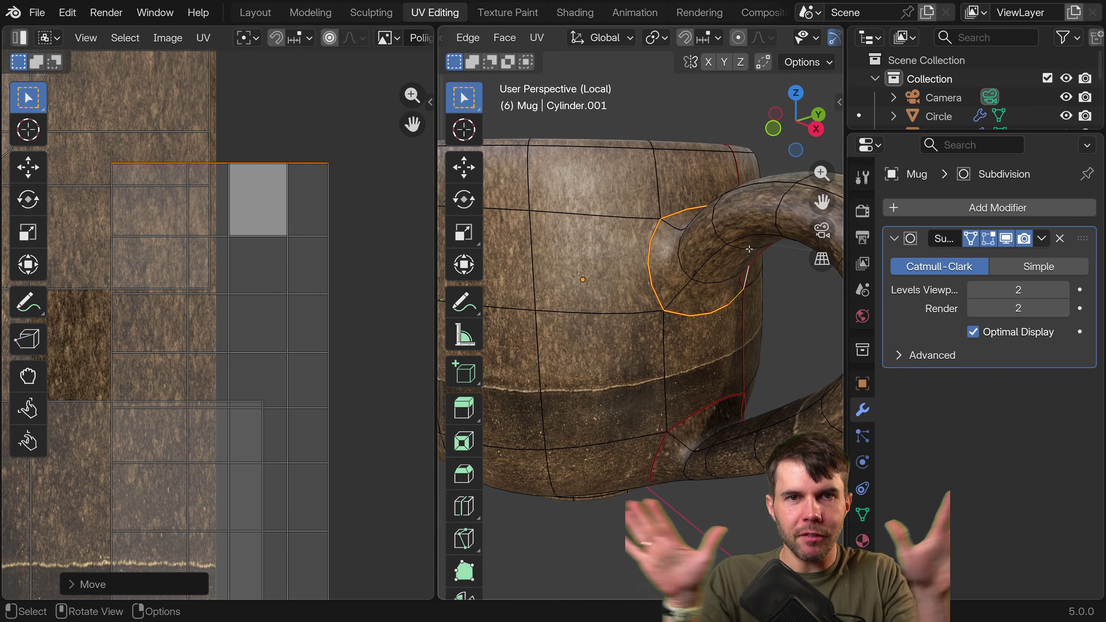
pyautogui.press('s')
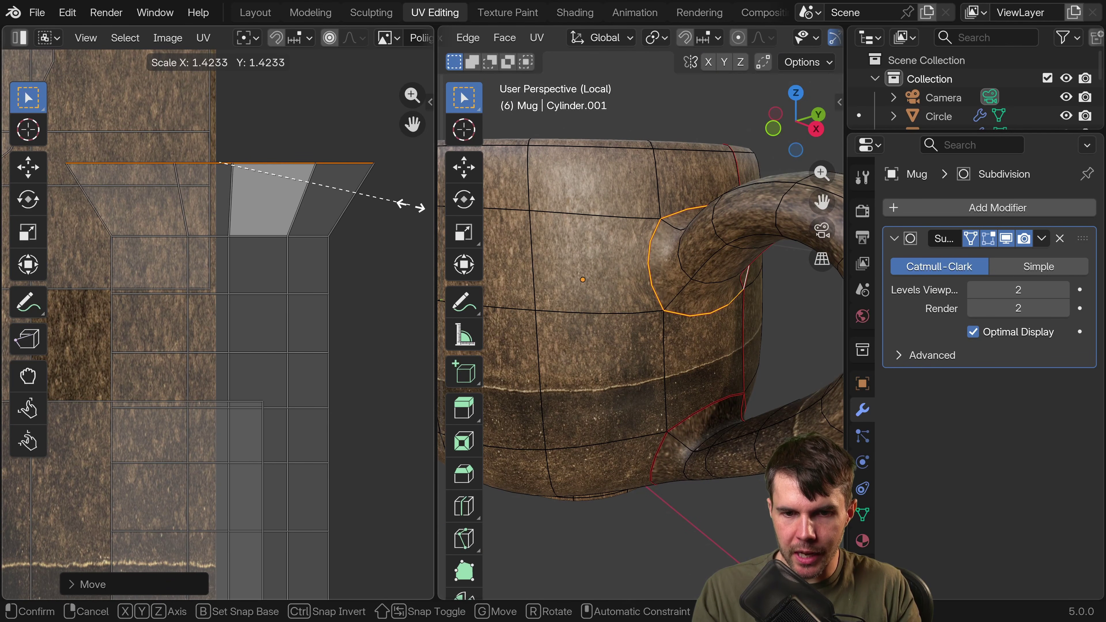
pyautogui.click(417, 212)
pyautogui.press('Tab')
pyautogui.moveTo(731, 271); pyautogui.dragTo(591, 259, button='middle')
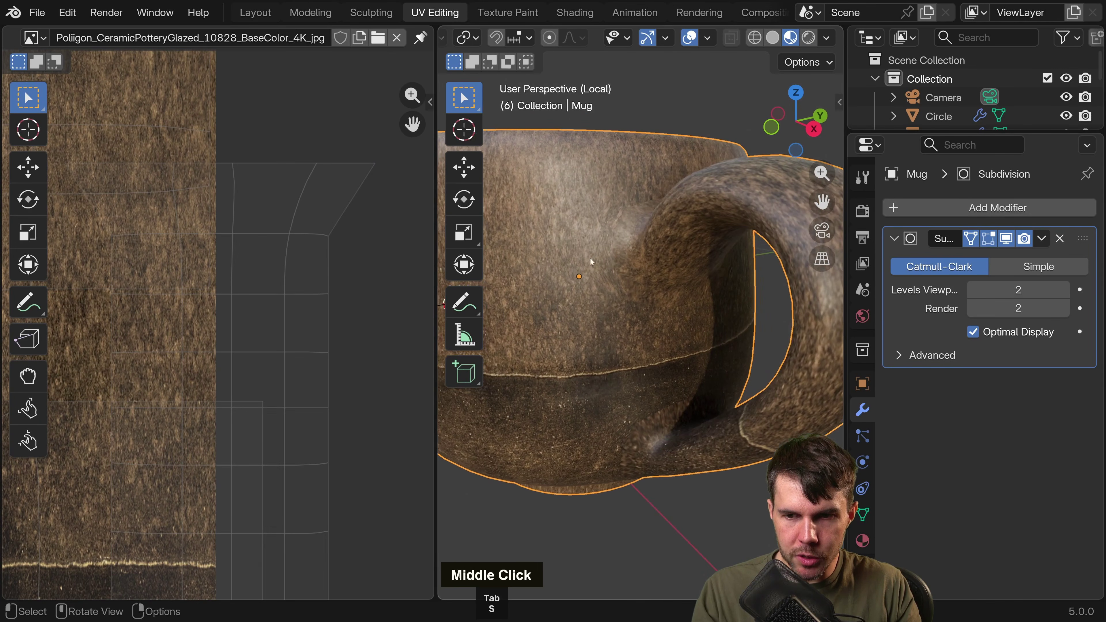
# Examine the texture on the mug's surface where both ends of the handle meet the body.
pyautogui.press('Tab')
pyautogui.scroll(-2, 232, 241)
pyautogui.press('Tab')
pyautogui.moveTo(719, 278); pyautogui.dragTo(653, 256, button='middle')
pyautogui.scroll(3, 650, 294)
pyautogui.press('Tab')
pyautogui.press('Tab')
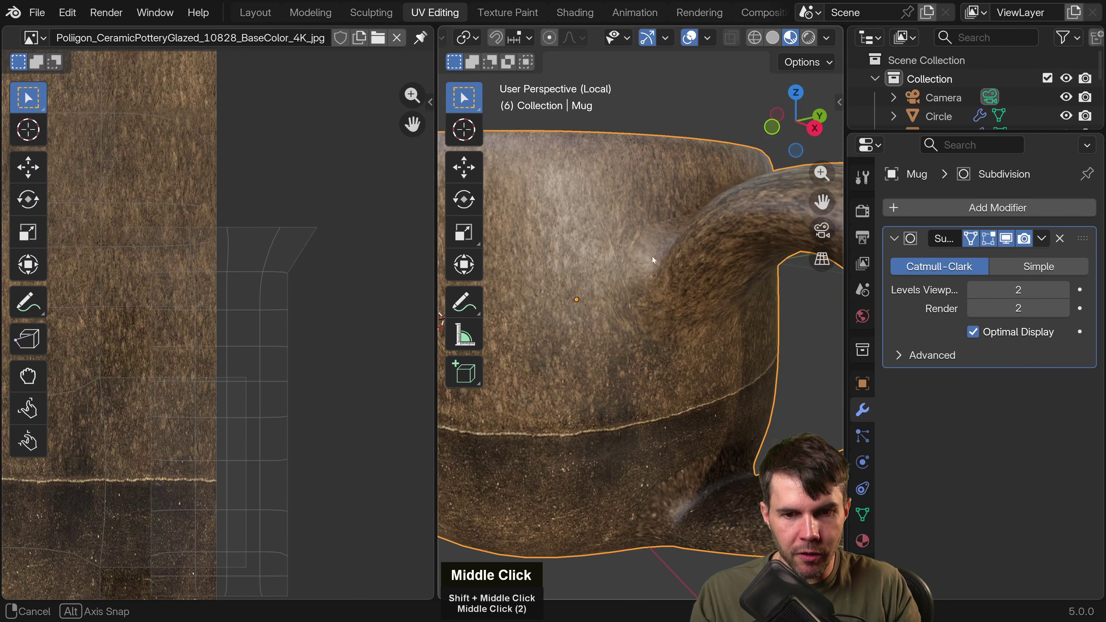
pyautogui.scroll(-3, 697, 316)
pyautogui.scroll(2, 694, 337)
pyautogui.keyDown('shift'); pyautogui.moveTo(694, 337); pyautogui.dragTo(704, 289, button='middle'); pyautogui.keyUp('shift')
pyautogui.scroll(4, 705, 290)
pyautogui.scroll(3, 706, 305)
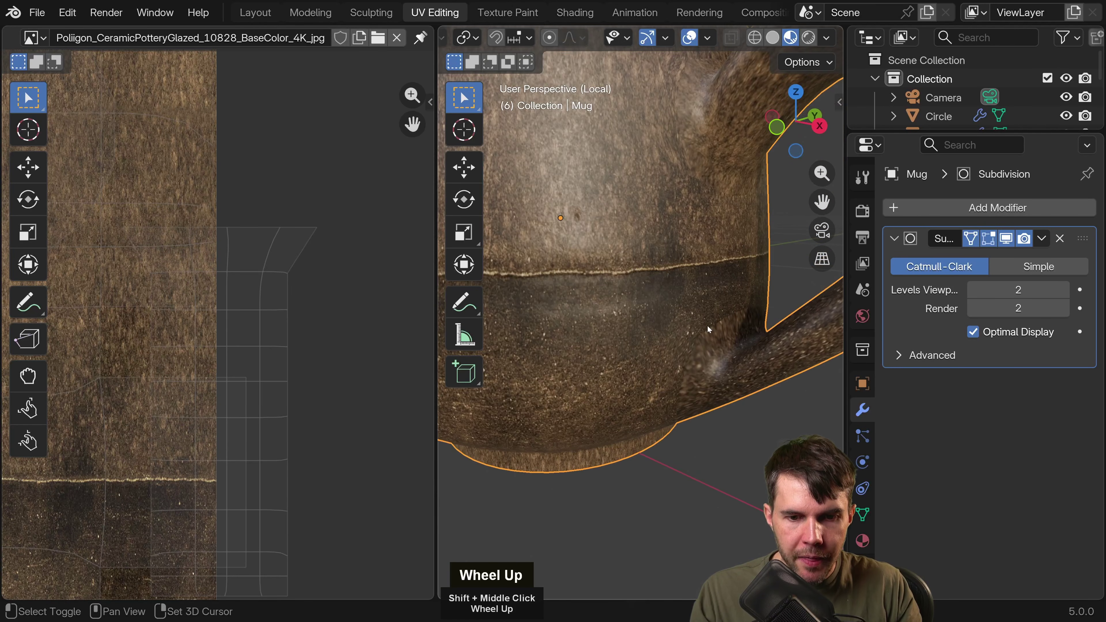
# Select the seam edges around the joint between the handle's lower end and the mug body in Edit Mode.
pyautogui.press('Tab')
pyautogui.keyDown('alt'); pyautogui.click(674, 230); pyautogui.keyUp('alt')
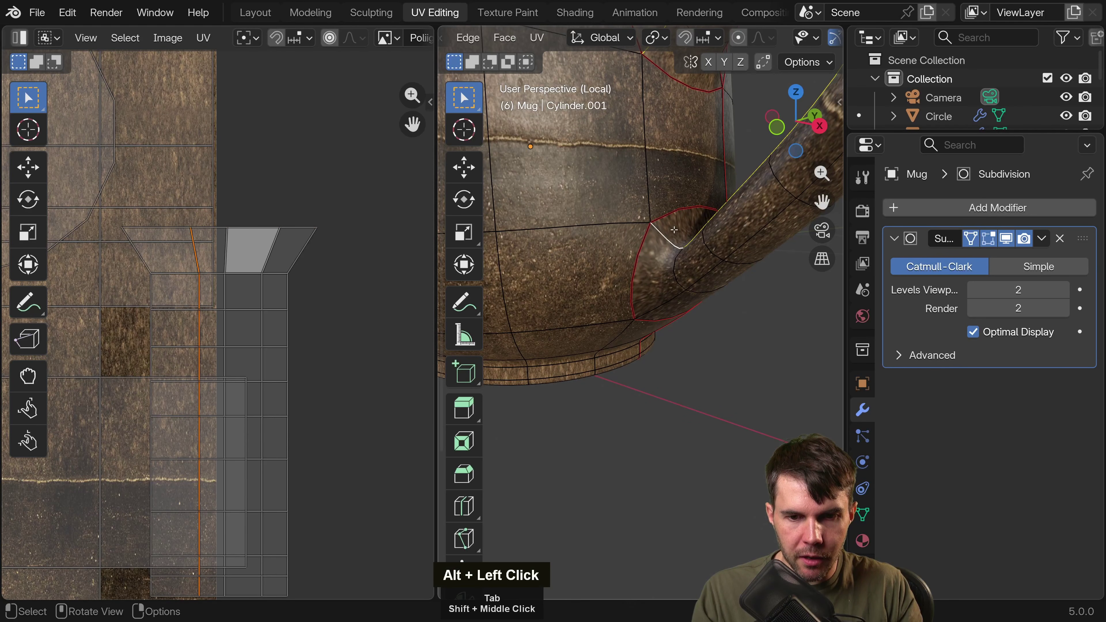
pyautogui.keyDown('shift'); pyautogui.click(640, 264); pyautogui.keyUp('shift')
pyautogui.moveTo(642, 267); pyautogui.dragTo(608, 244, button='middle')
pyautogui.scroll(1, 610, 252)
pyautogui.keyDown('shift'); pyautogui.click(628, 291); pyautogui.keyUp('shift')
pyautogui.keyDown('shift'); pyautogui.click(696, 263); pyautogui.keyUp('shift')
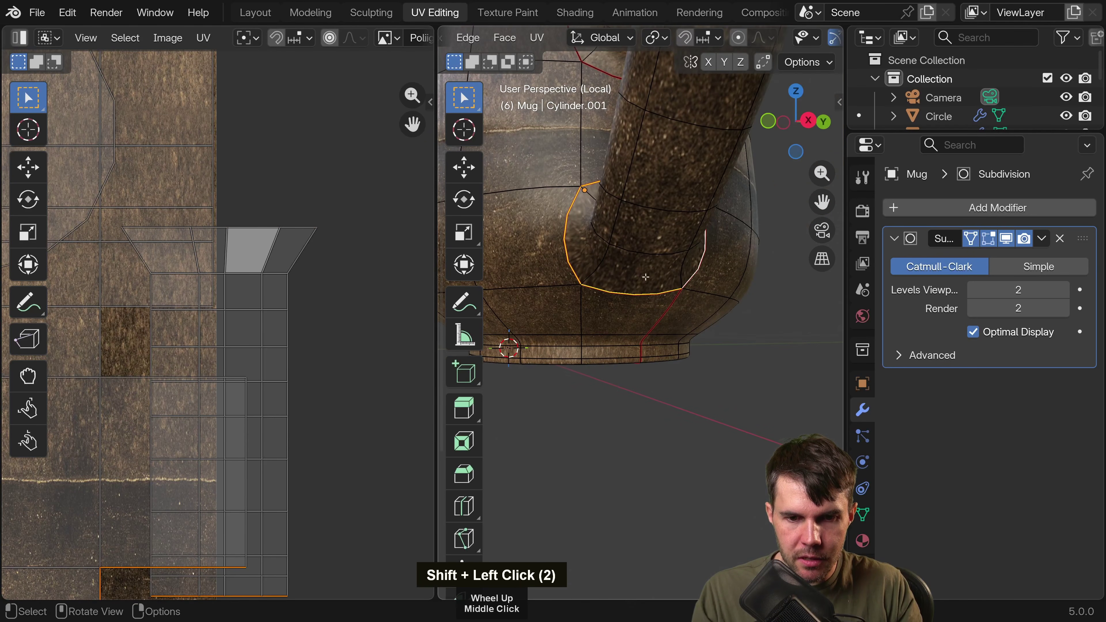
pyautogui.scroll(-7, 216, 335)
pyautogui.scroll(3, 208, 325)
pyautogui.scroll(3, 212, 299)
pyautogui.keyDown('shift'); pyautogui.moveTo(229, 387); pyautogui.dragTo(243, 282, button='middle'); pyautogui.keyUp('shift')
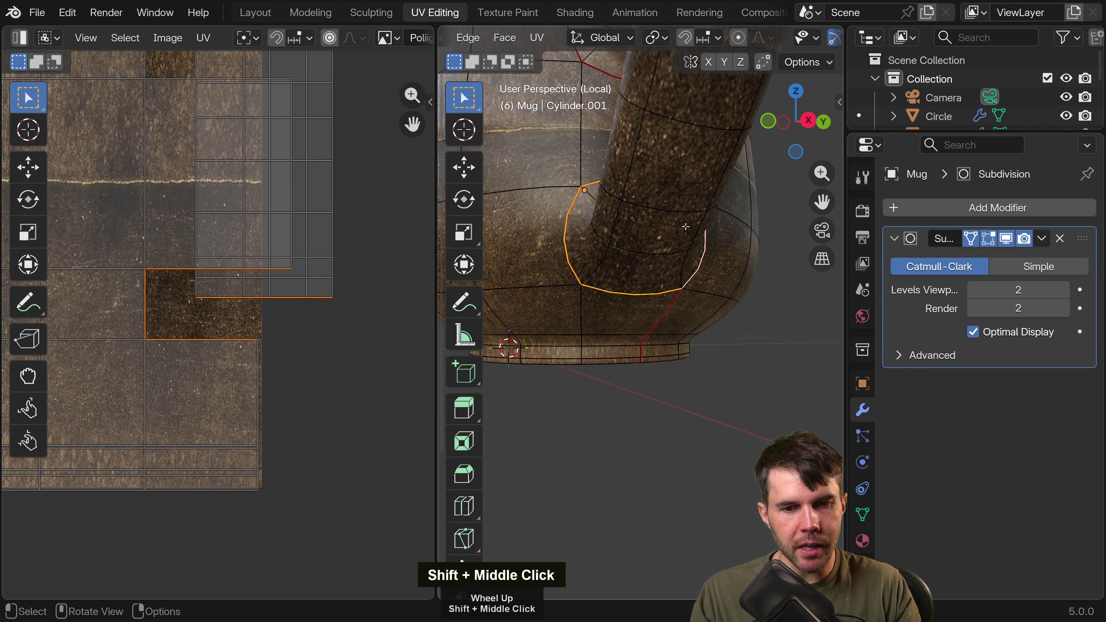
pyautogui.moveTo(619, 218); pyautogui.dragTo(668, 238, button='middle')
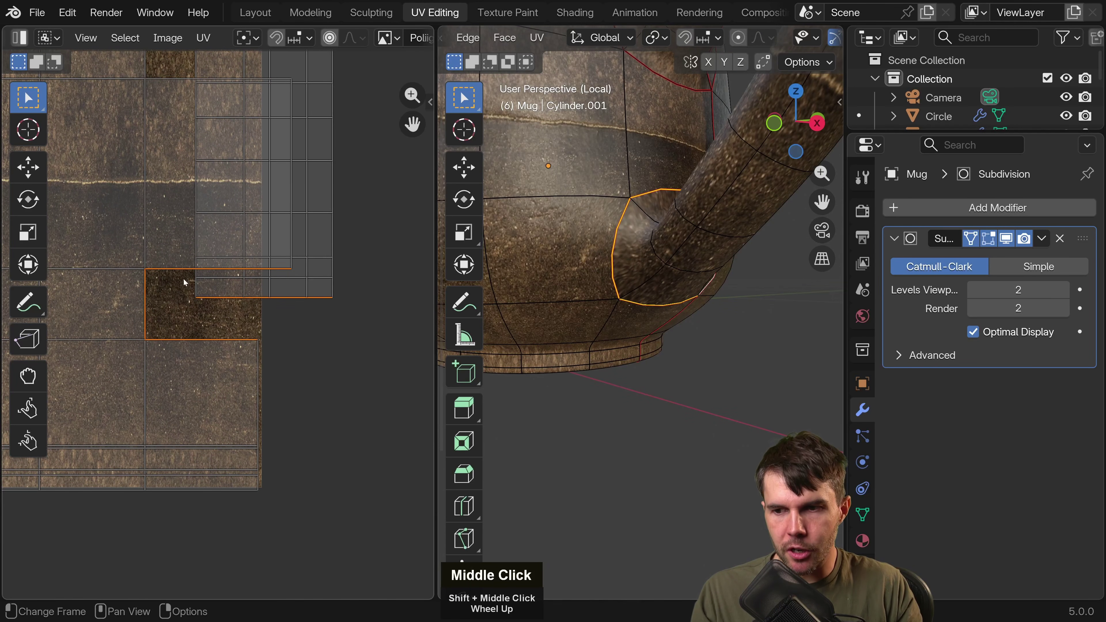
# Check which UV islands border the lower handle joint by selecting linked islands in the UV editor.
pyautogui.scroll(-5, 184, 280)
pyautogui.press('l')
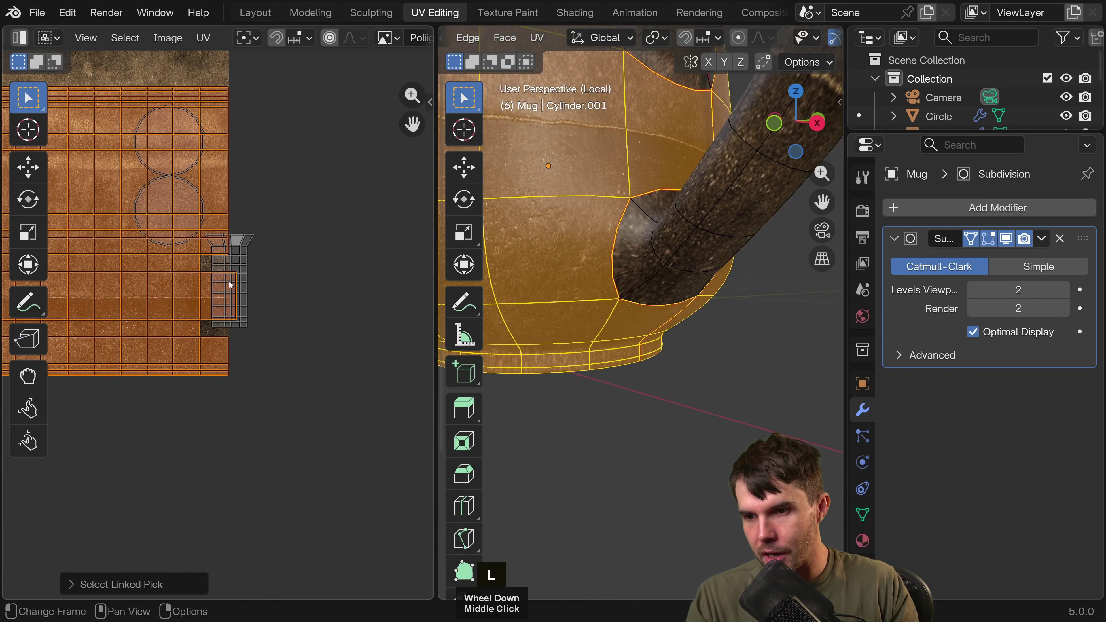
pyautogui.click(243, 270)
pyautogui.press('l')
pyautogui.press('l')
pyautogui.click(218, 321)
pyautogui.scroll(5, 220, 325)
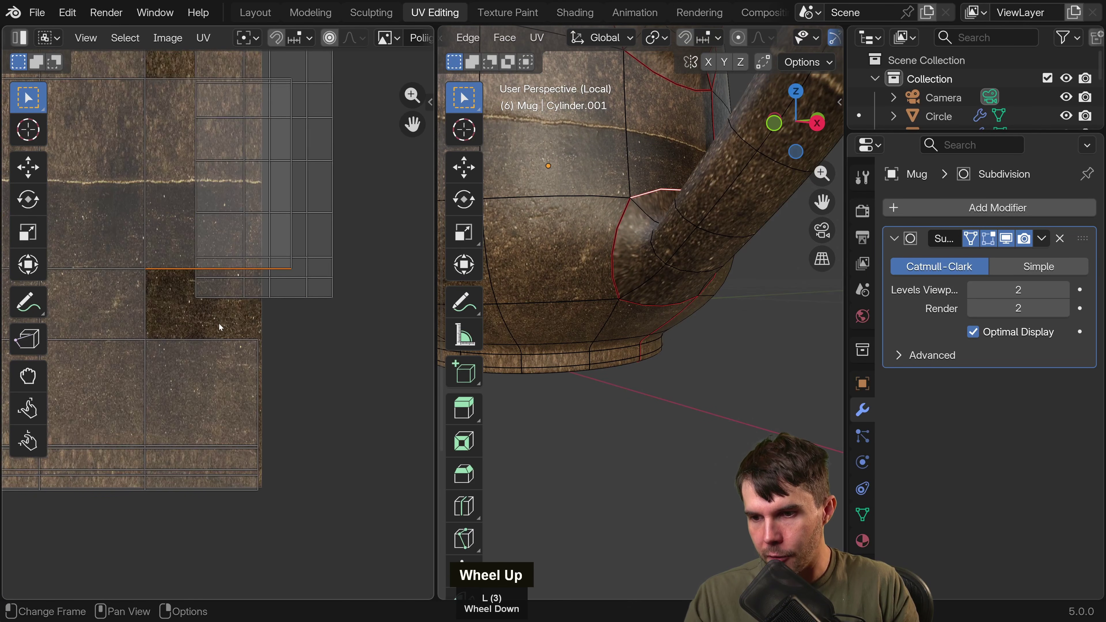
# Move the bottom edge row of the handle's UV island down along Y and scale it wider to form a flare.
pyautogui.keyDown('shift'); pyautogui.click(258, 297); pyautogui.keyUp('shift')
pyautogui.keyDown('shift'); pyautogui.click(288, 297); pyautogui.keyUp('shift')
pyautogui.keyDown('shift'); pyautogui.click(319, 298); pyautogui.keyUp('shift')
pyautogui.keyDown('shift'); pyautogui.moveTo(328, 299); pyautogui.dragTo(291, 325, button='middle'); pyautogui.keyUp('shift')
pyautogui.scroll(3, 290, 325)
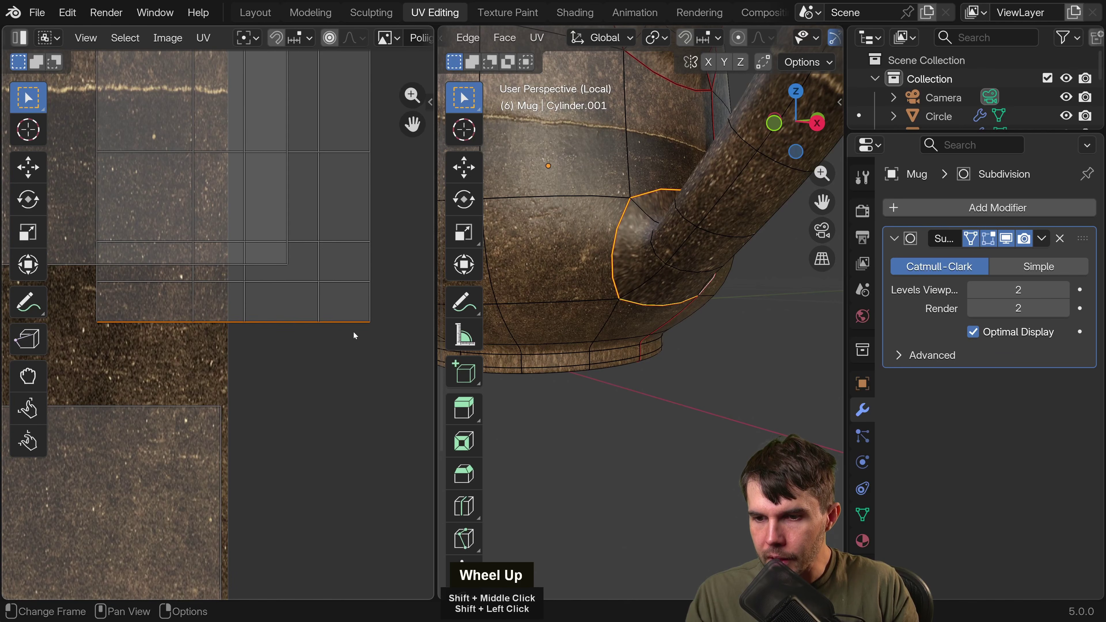
pyautogui.scroll(-2, 353, 335)
pyautogui.press('g')
pyautogui.middleClick(351, 339)
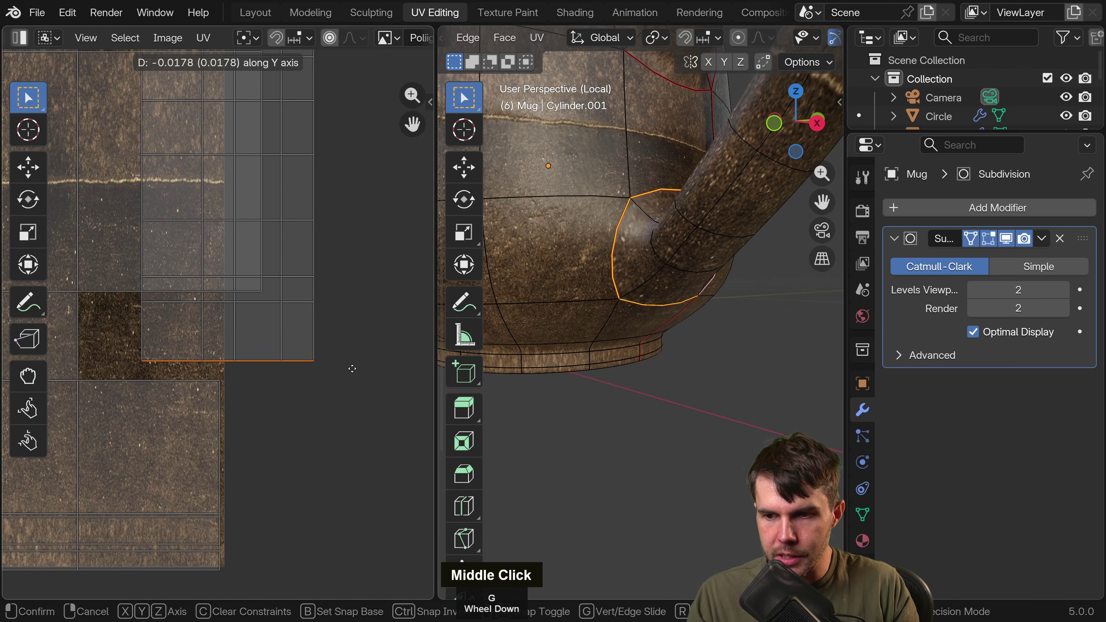
pyautogui.click(352, 382)
pyautogui.press('s')
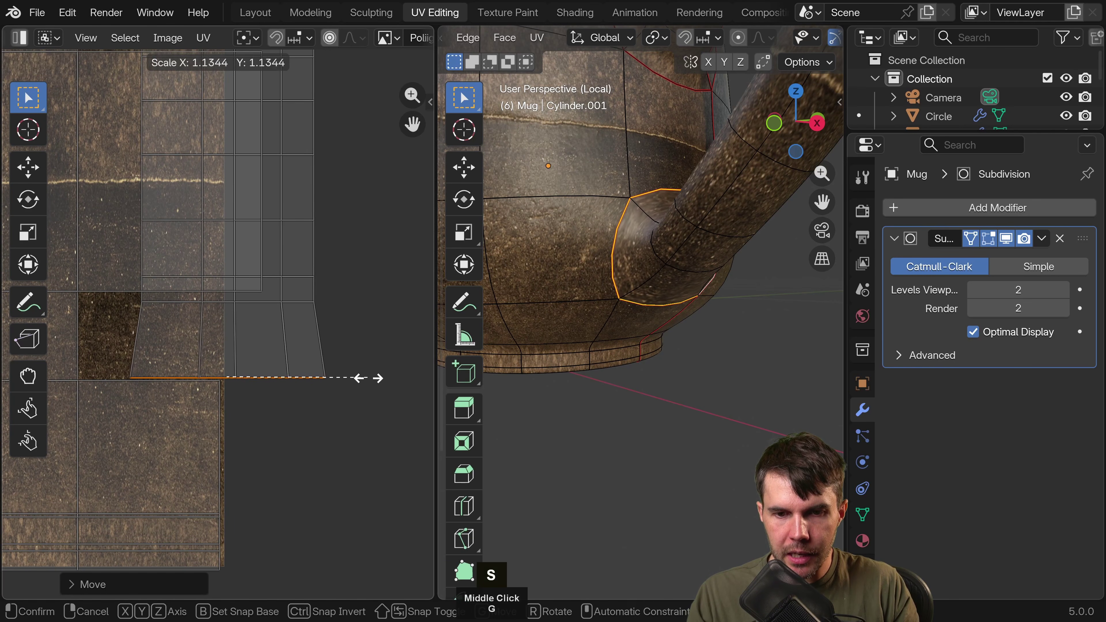
pyautogui.click(414, 378)
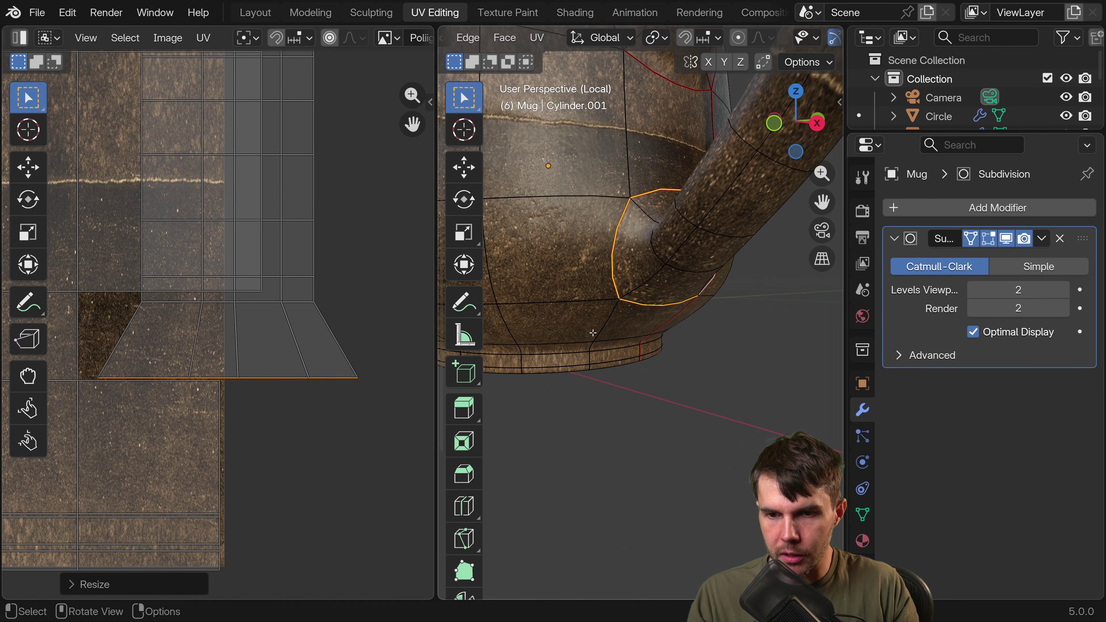
# Inspect the textured mug in Object Mode from above and from the side, and review its overall UV layout.
pyautogui.press('Tab')
pyautogui.moveTo(642, 322); pyautogui.dragTo(574, 349, button='middle')
pyautogui.scroll(-5, 685, 346)
pyautogui.moveTo(656, 323); pyautogui.dragTo(591, 338, button='middle')
pyautogui.scroll(-2, 591, 338)
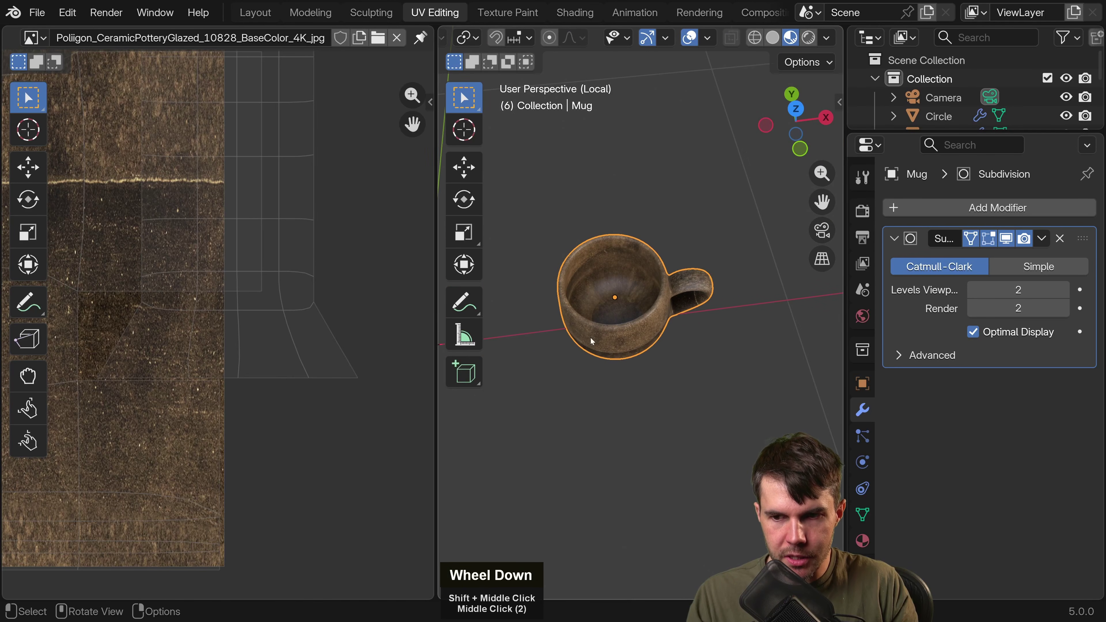
pyautogui.scroll(-2, 191, 337)
pyautogui.keyDown('shift'); pyautogui.moveTo(191, 338); pyautogui.dragTo(230, 337, button='middle'); pyautogui.keyUp('shift')
pyautogui.press('Tab')
pyautogui.scroll(-2, 231, 337)
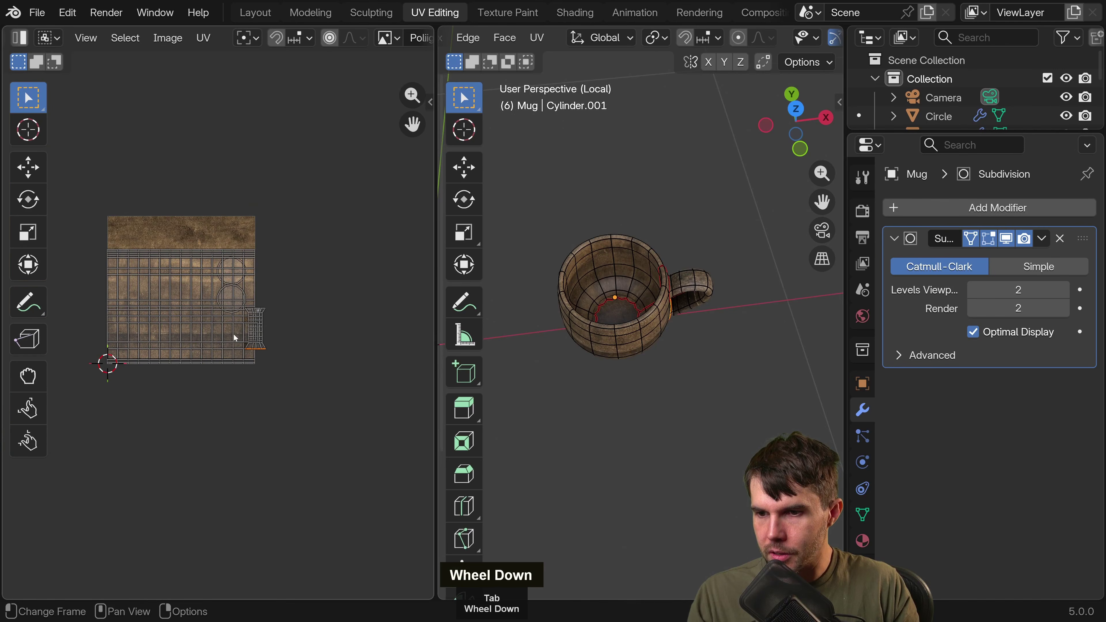
pyautogui.scroll(1, 233, 334)
pyautogui.press('Tab')
pyautogui.moveTo(610, 279); pyautogui.dragTo(545, 262, button='middle')
pyautogui.scroll(3, 633, 255)
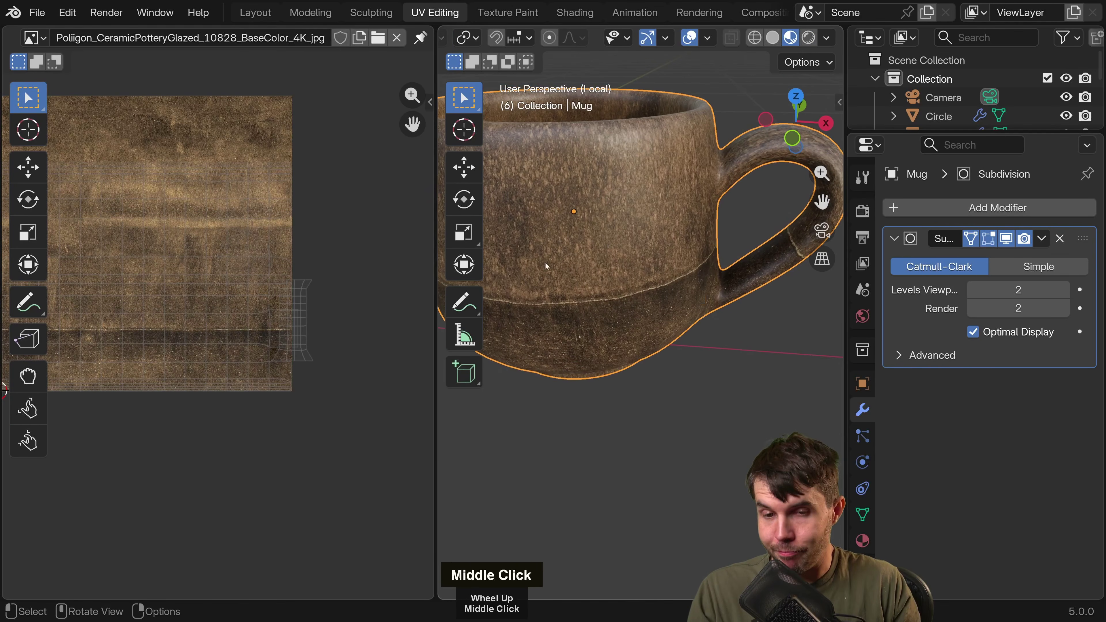
# Try to slide the handle's UV island along X further onto the texture.
pyautogui.press('Tab')
pyautogui.scroll(2, 319, 274)
pyautogui.keyDown('shift'); pyautogui.moveTo(320, 274); pyautogui.dragTo(353, 257, button='middle'); pyautogui.keyUp('shift')
pyautogui.keyDown('shift'); pyautogui.scroll(1, 349, 248); pyautogui.keyUp('shift')
pyautogui.press('l')
pyautogui.scroll(-1, 353, 257)
pyautogui.press('g')
pyautogui.middleClick(319, 270)
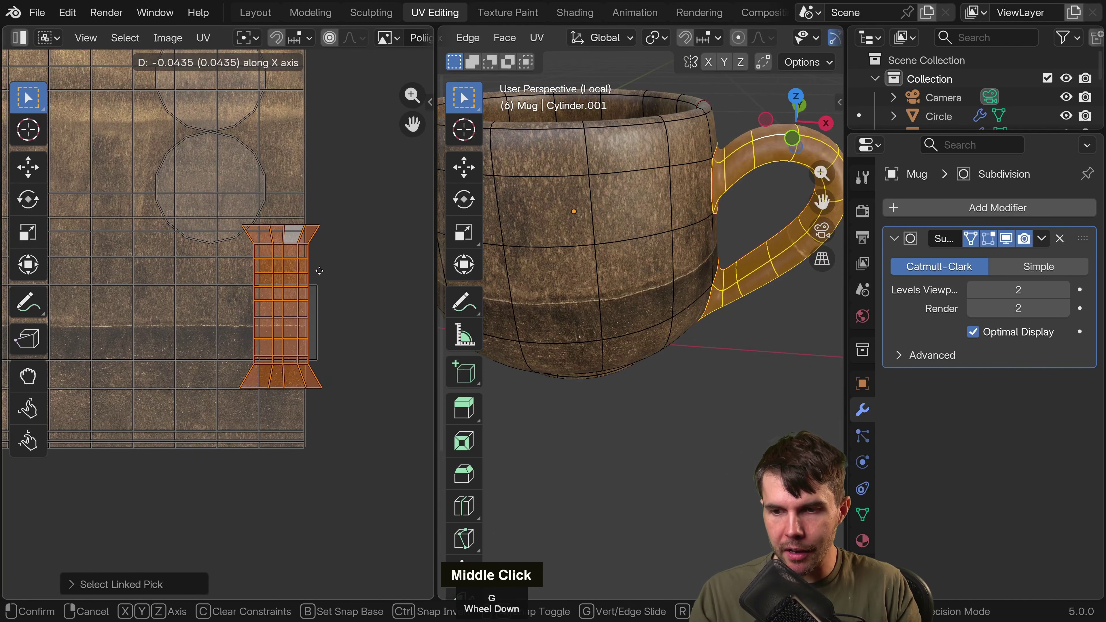
pyautogui.rightClick(322, 267)
# Clear the selection of the handle's UV island.
pyautogui.press('Tab')
pyautogui.scroll(-3, 321, 271)
pyautogui.press('Tab')
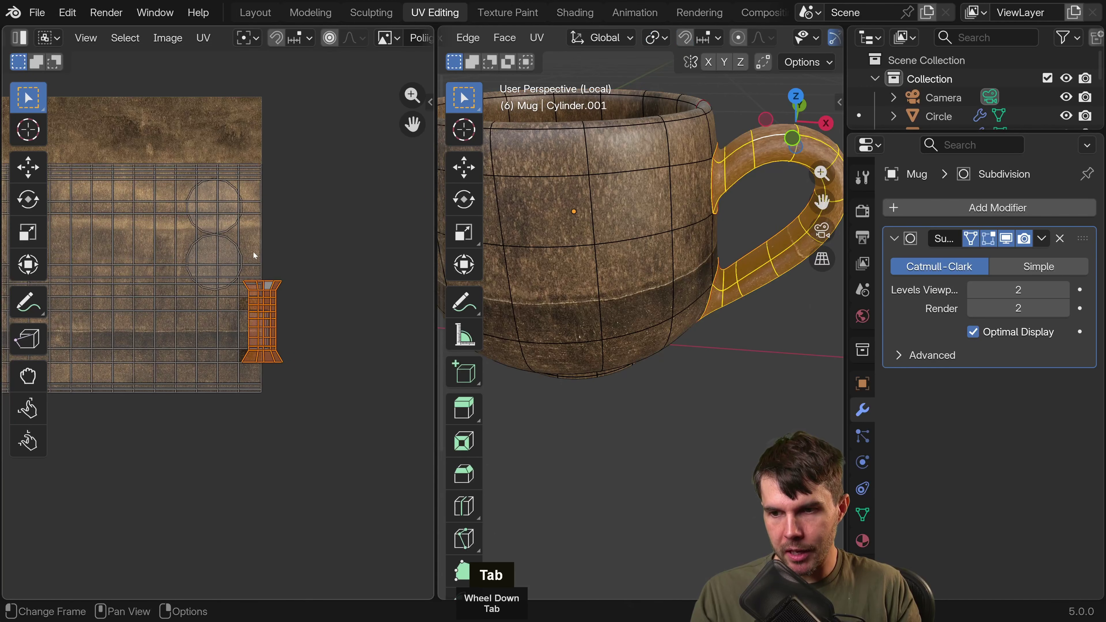
pyautogui.click(234, 242)
pyautogui.press('l')
pyautogui.click(231, 226)
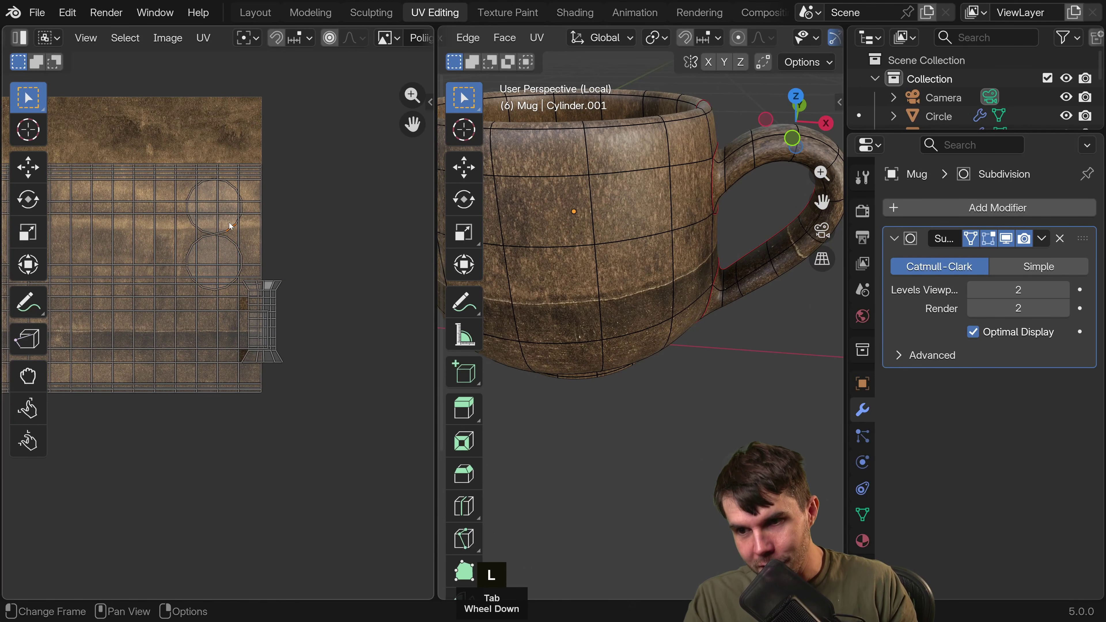
# Return to Object Mode and hide the 3D viewport's toolbar.
pyautogui.press('Tab')
pyautogui.scroll(-4, 659, 247)
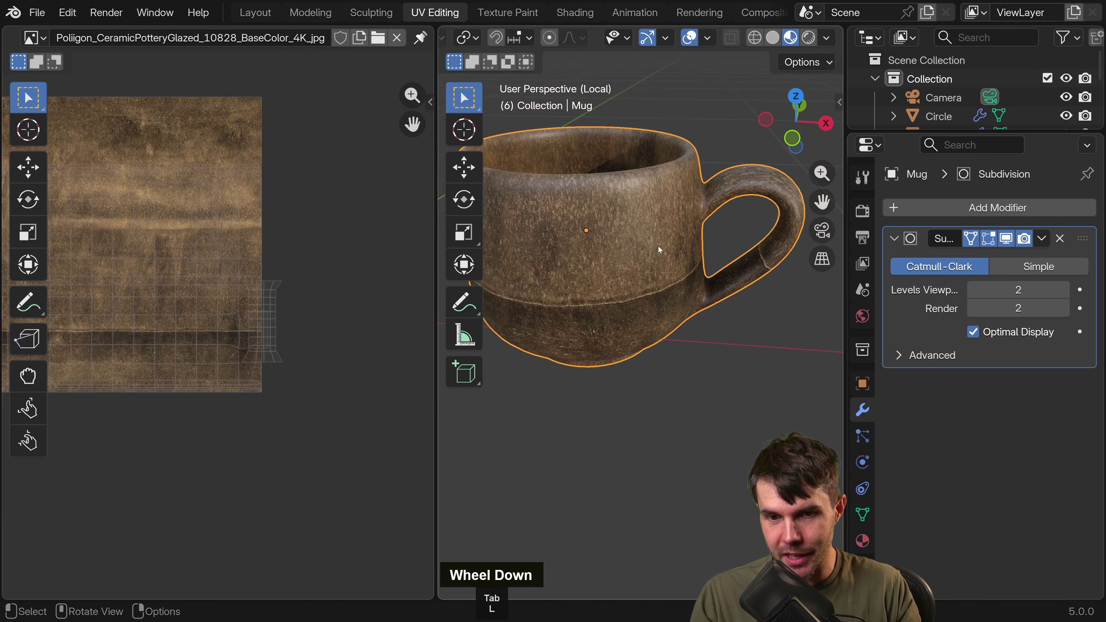
pyautogui.keyDown('shift'); pyautogui.middleClick(583, 243); pyautogui.keyUp('shift')
pyautogui.keyDown('shift'); pyautogui.scroll(1, 544, 261); pyautogui.keyUp('shift')
pyautogui.scroll(1, 568, 256)
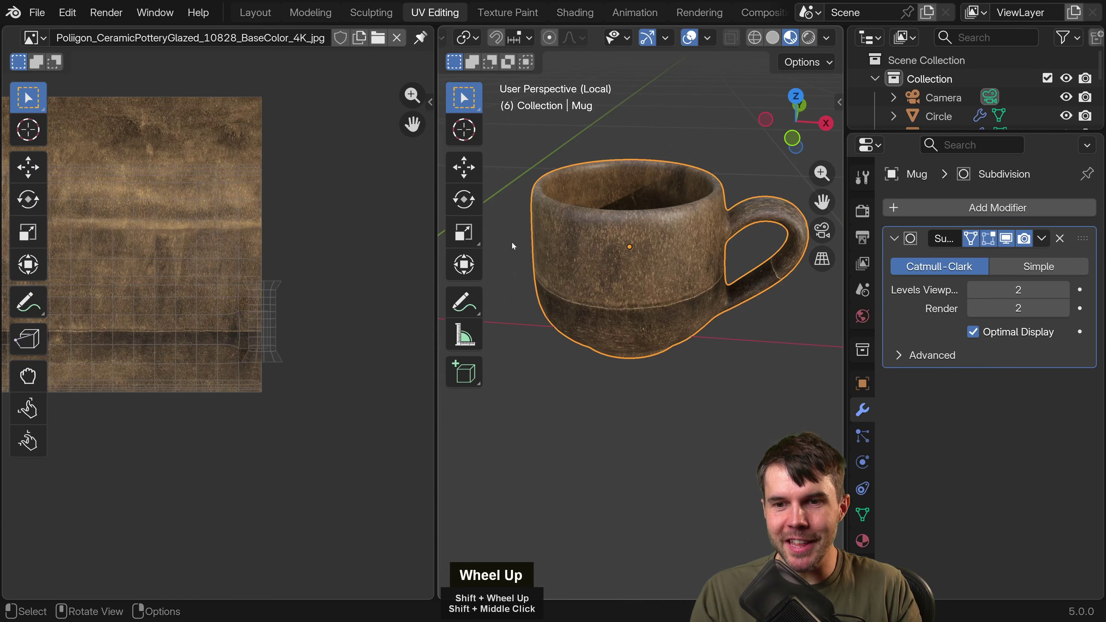
pyautogui.press('t')
pyautogui.scroll(1, 598, 228)
pyautogui.moveTo(590, 236); pyautogui.dragTo(697, 236, button='middle')
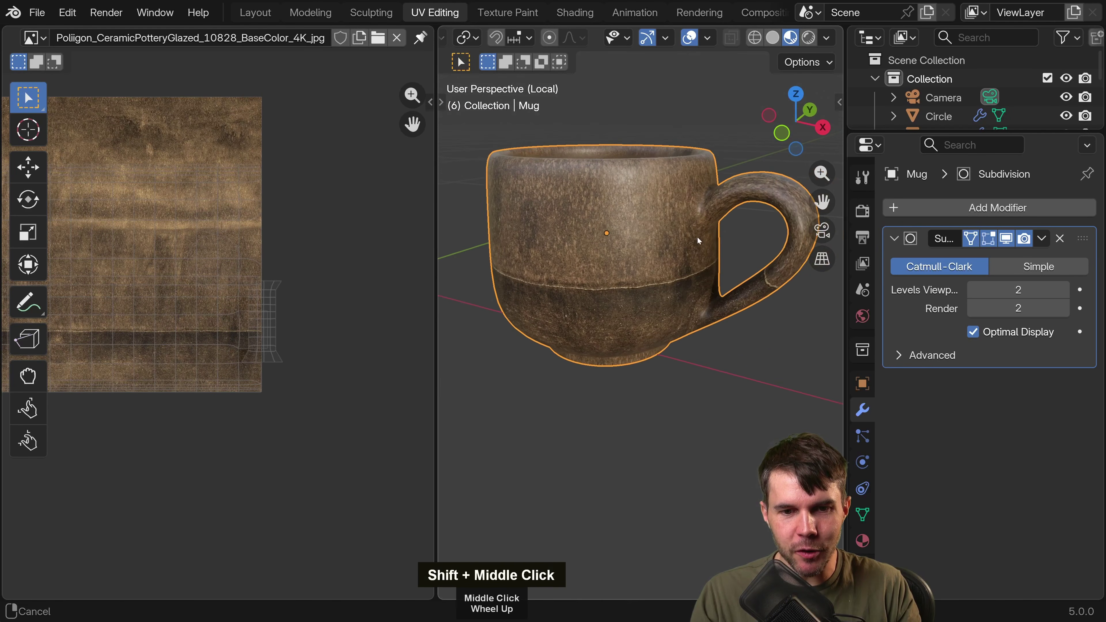
# Examine the handle's UV island against the texture, picking an edge in its flared top row in Edit Mode.
pyautogui.scroll(2, 698, 237)
pyautogui.scroll(2, 319, 282)
pyautogui.keyDown('shift'); pyautogui.moveTo(240, 105); pyautogui.dragTo(256, 128, button='middle'); pyautogui.keyUp('shift')
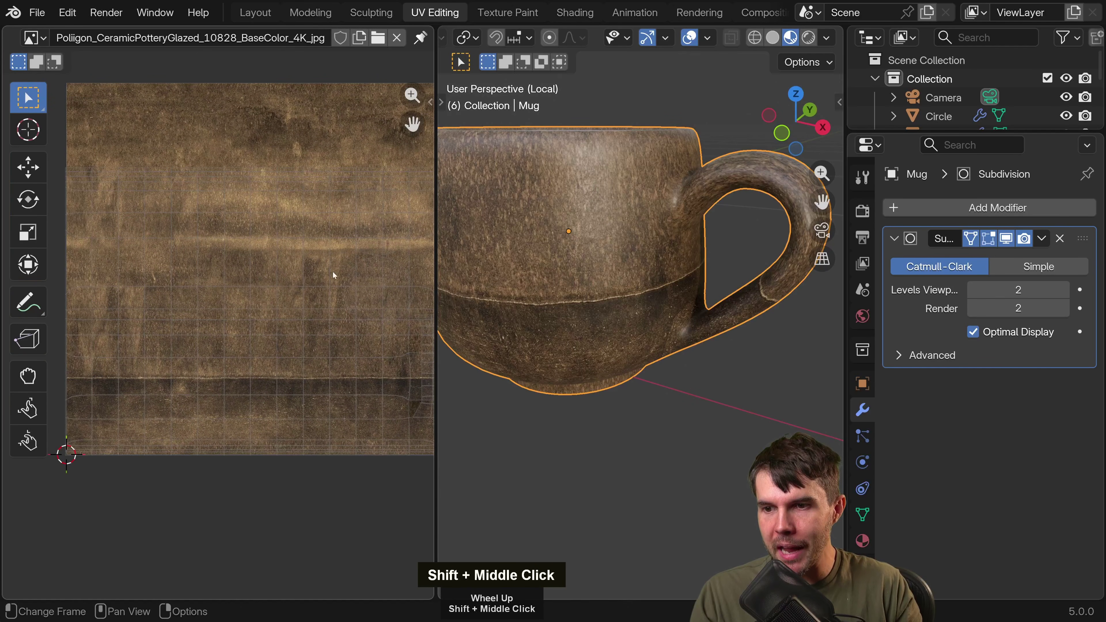
pyautogui.keyDown('shift'); pyautogui.moveTo(333, 271); pyautogui.dragTo(164, 190, button='middle'); pyautogui.keyUp('shift')
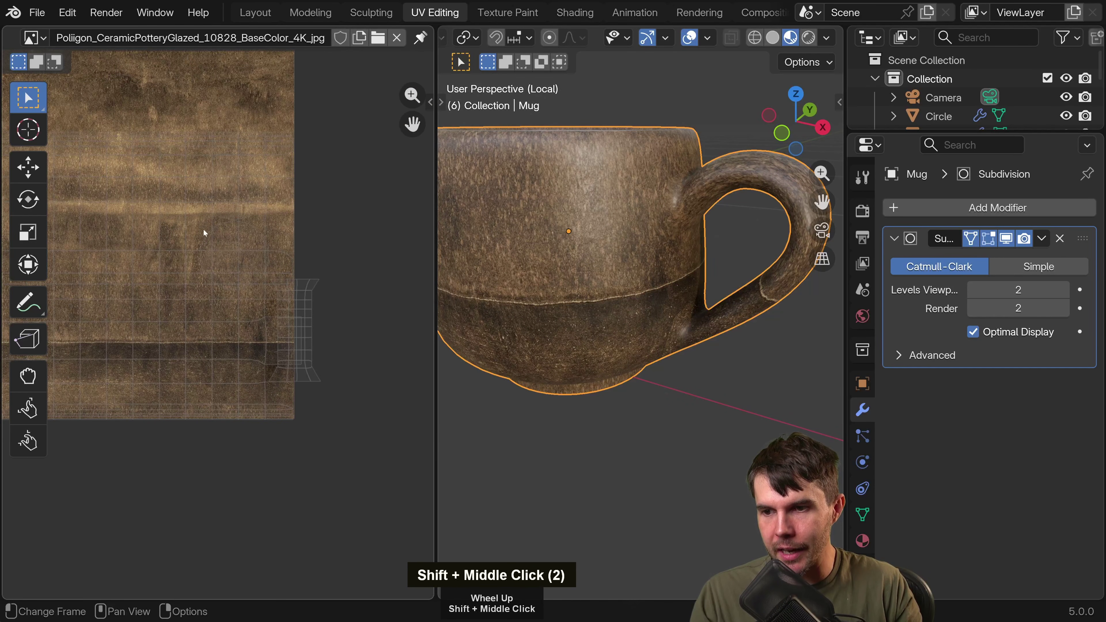
pyautogui.scroll(2, 261, 326)
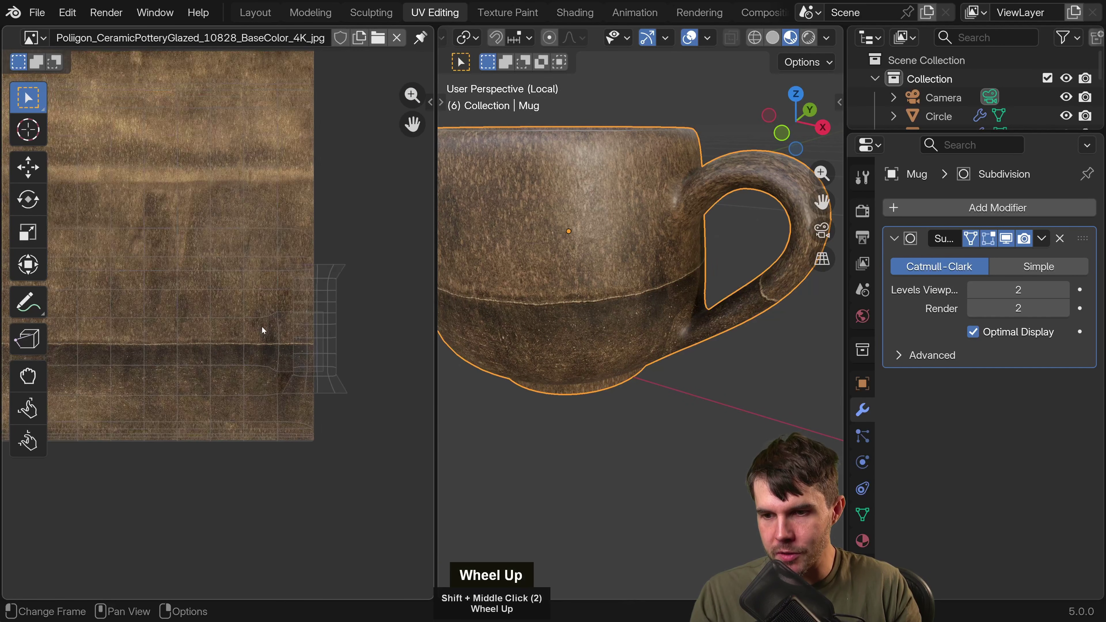
pyautogui.scroll(2, 372, 253)
pyautogui.press('Tab')
pyautogui.keyDown('shift'); pyautogui.moveTo(382, 240); pyautogui.dragTo(341, 205, button='middle'); pyautogui.keyUp('shift')
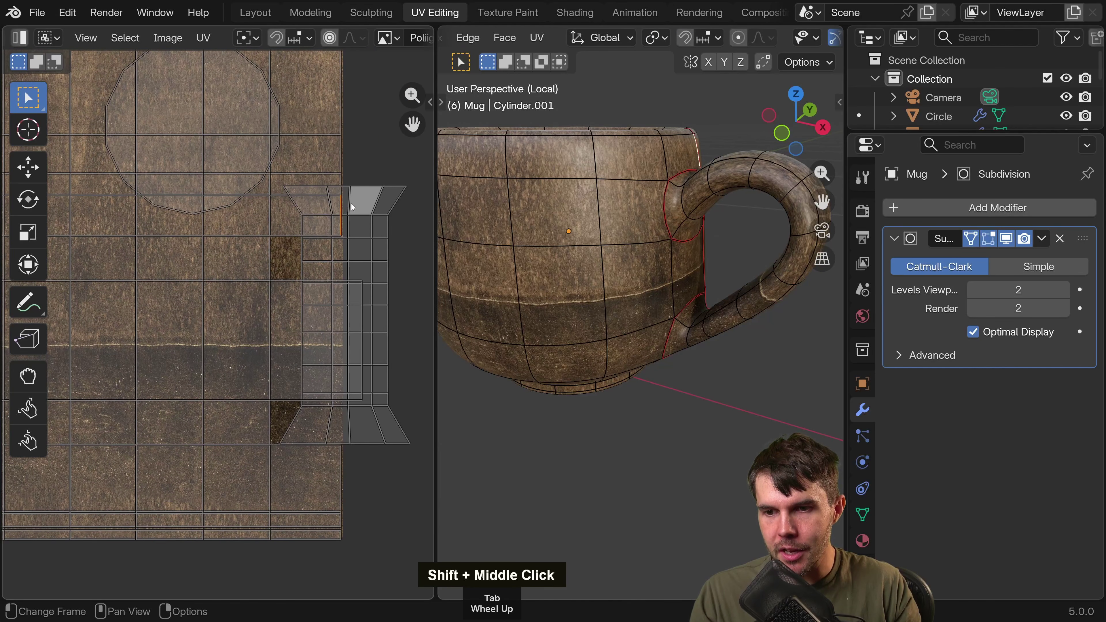
pyautogui.doubleClick(354, 202)
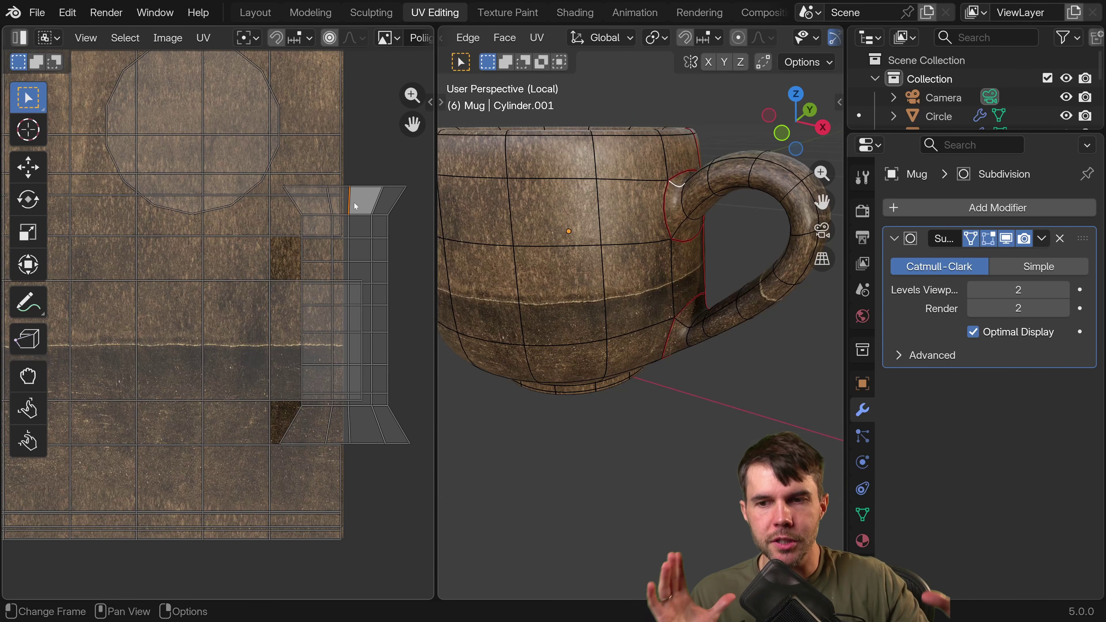
pyautogui.scroll(-5, 567, 276)
pyautogui.press('Tab')
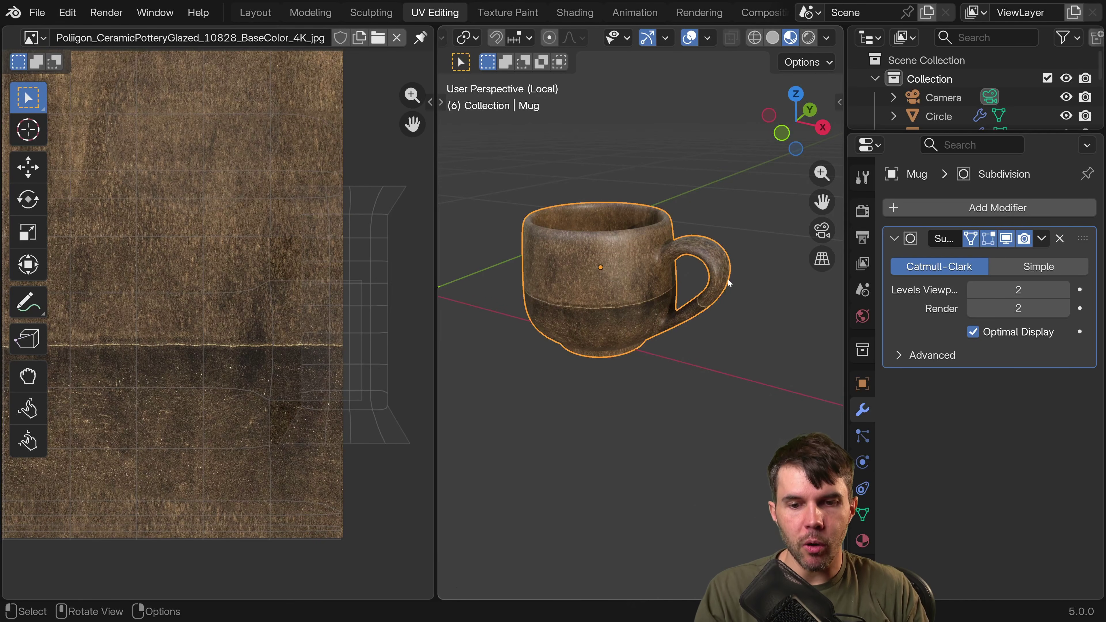
# Inspect the texture around the handle and its joints in Object Mode, comparing it with the UV layout.
pyautogui.scroll(4, 732, 280)
pyautogui.moveTo(737, 280); pyautogui.dragTo(658, 284, button='middle')
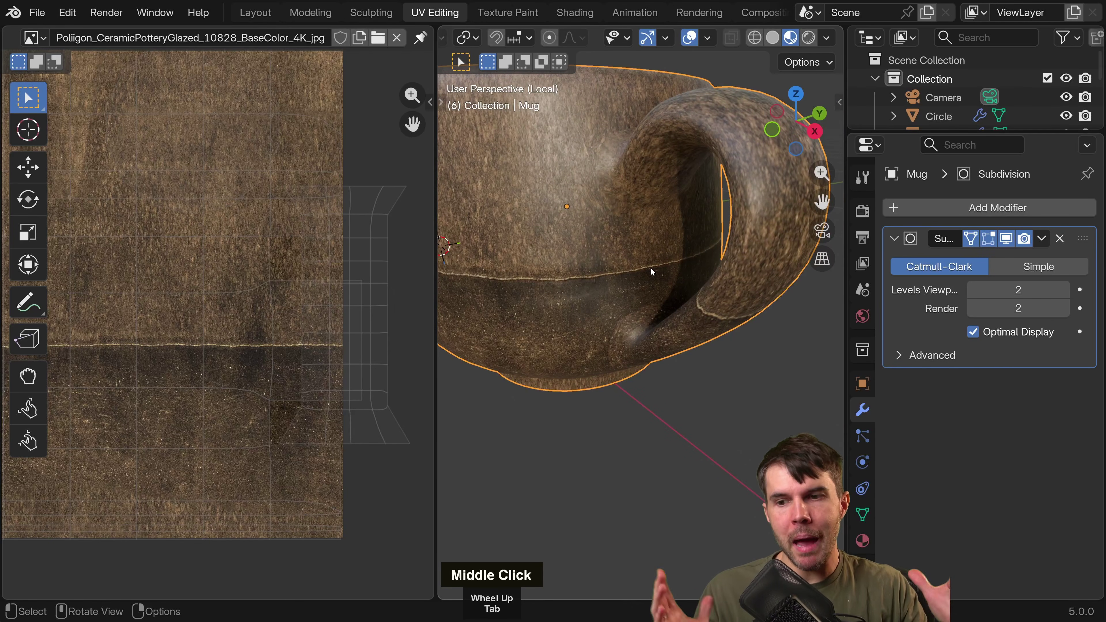
pyautogui.scroll(-4, 593, 287)
pyautogui.scroll(-1, 323, 305)
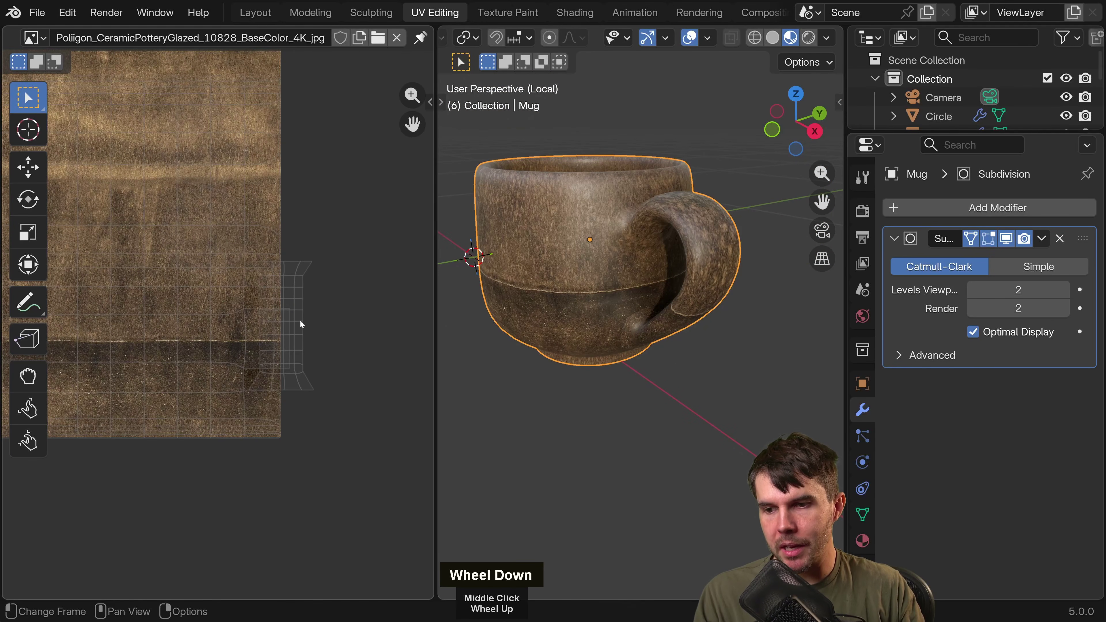
pyautogui.scroll(-2, 249, 311)
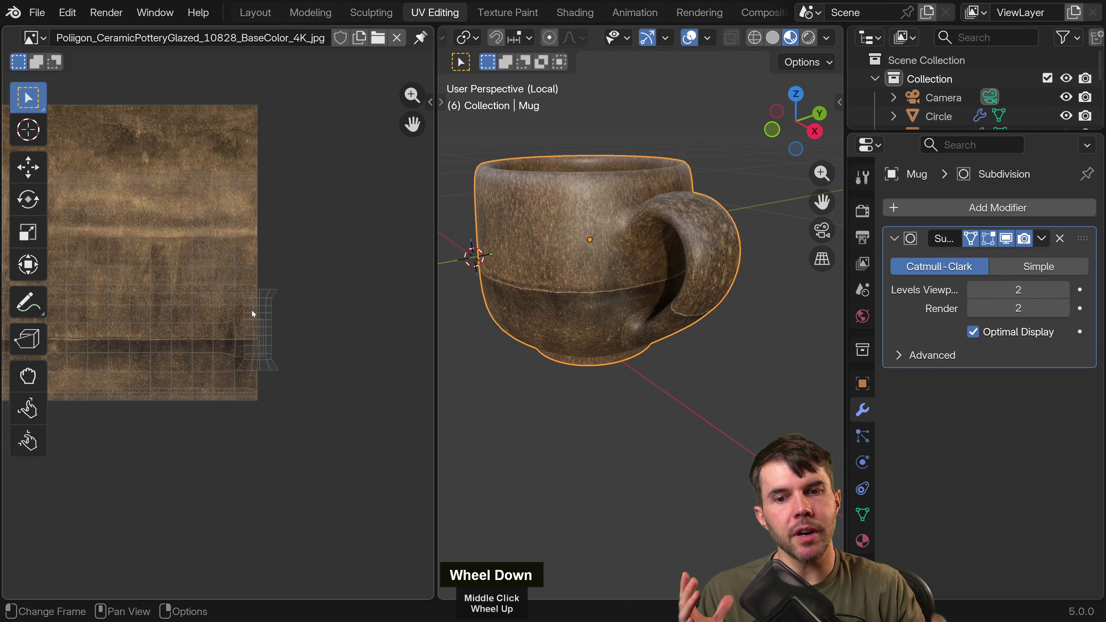
pyautogui.moveTo(563, 266); pyautogui.dragTo(659, 276, button='middle')
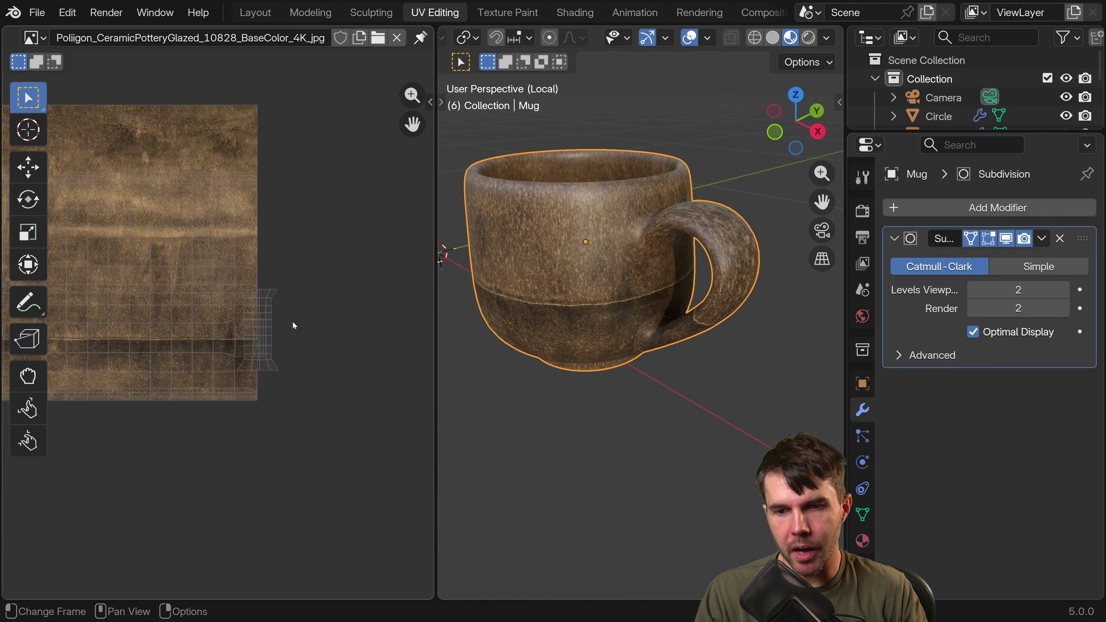
# Enter Edit Mode on the mug and examine how its handle and circular UV islands lie over the pottery texture.
pyautogui.scroll(-2, 220, 312)
pyautogui.press('Tab')
pyautogui.scroll(2, 214, 310)
pyautogui.keyDown('shift'); pyautogui.scroll(1, 261, 318); pyautogui.keyUp('shift')
pyautogui.scroll(2, 261, 318)
pyautogui.keyDown('shift'); pyautogui.moveTo(261, 318); pyautogui.dragTo(331, 318, button='middle'); pyautogui.keyUp('shift')
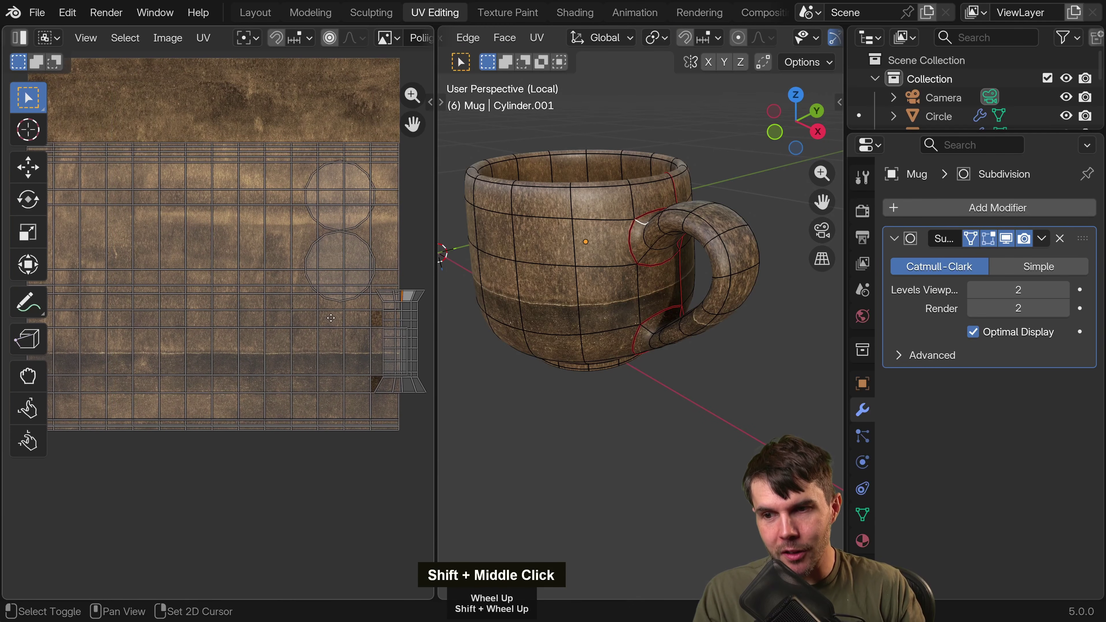
pyautogui.keyDown('shift'); pyautogui.scroll(-1, 331, 318); pyautogui.keyUp('shift')
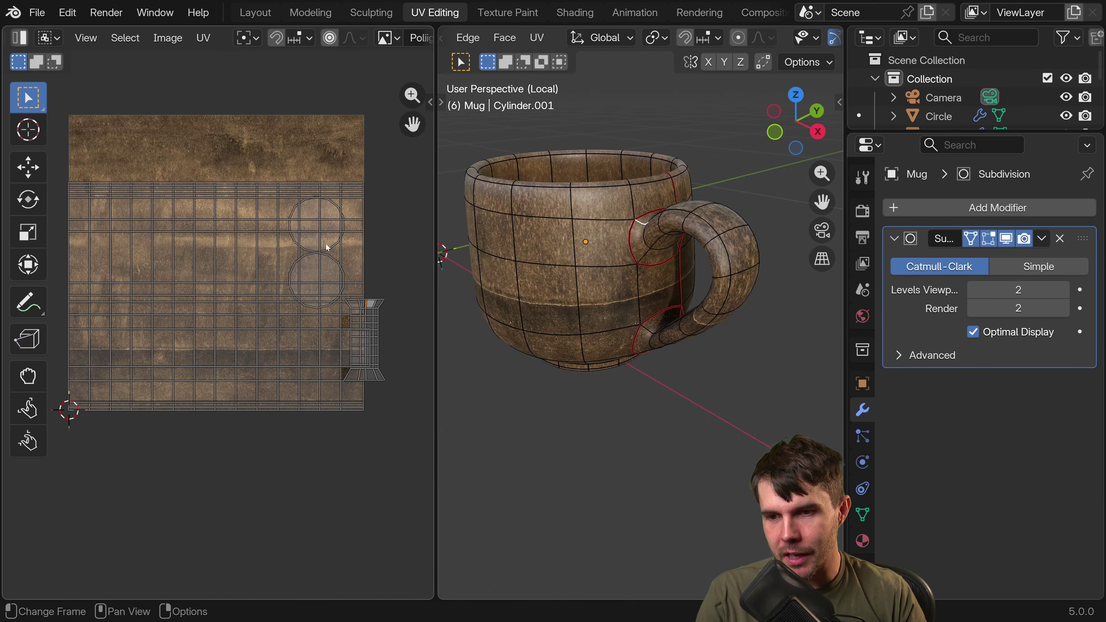
# Try to move and rotate the two circular UV islands over the texture's dark upper area.
pyautogui.press('l')
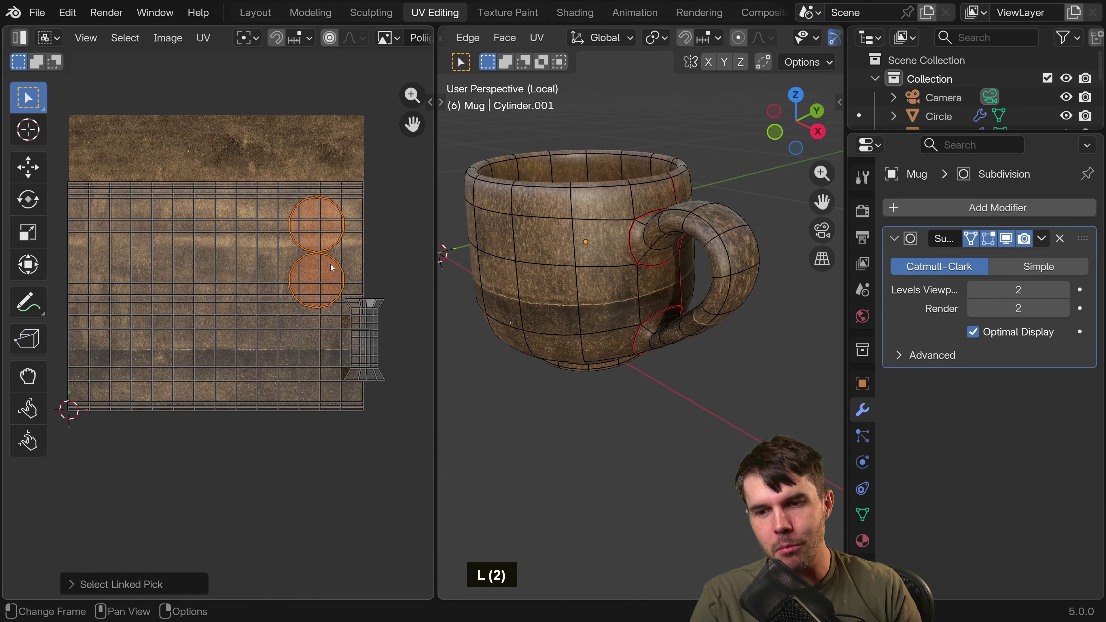
pyautogui.press('g')
pyautogui.click(284, 182)
pyautogui.press('r')
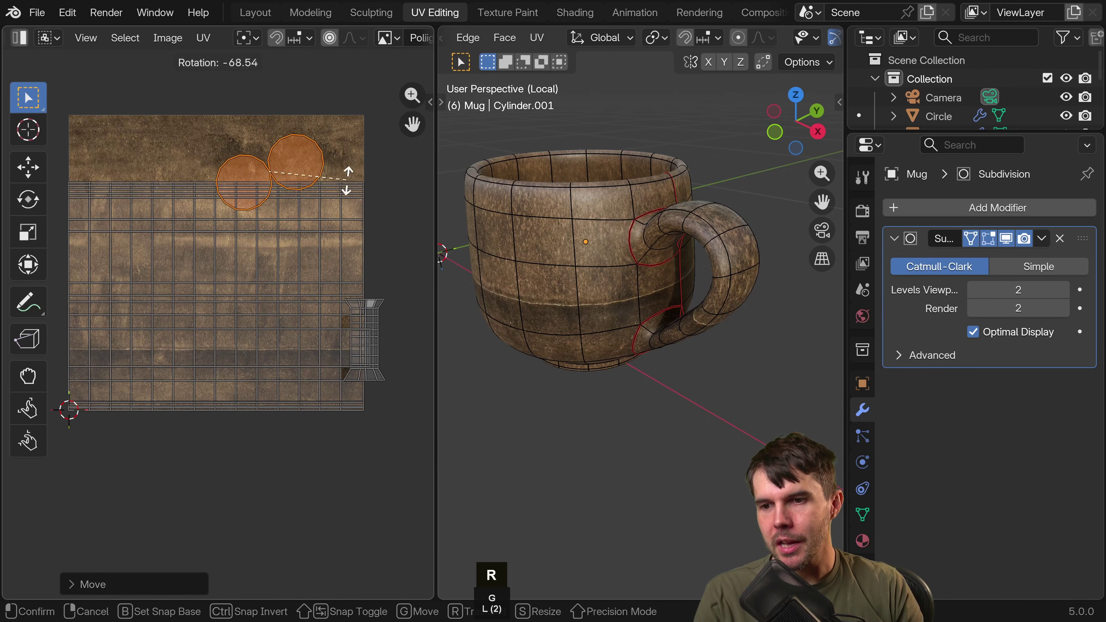
pyautogui.rightClick(346, 167)
pyautogui.hotkey('ctrl', 'z')
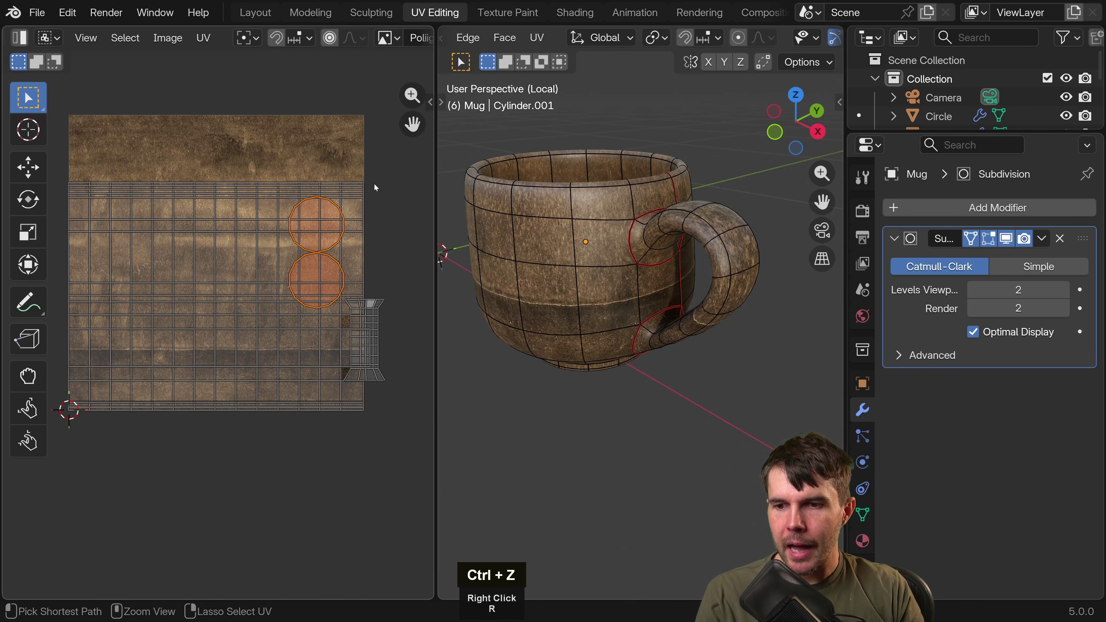
# Return to Object Mode and inspect the texture on the mug's underside, foot ring and outer body.
pyautogui.press('Tab')
pyautogui.moveTo(555, 248); pyautogui.dragTo(620, 261, button='middle')
pyautogui.scroll(2, 602, 321)
pyautogui.keyDown('shift'); pyautogui.scroll(1, 653, 307); pyautogui.keyUp('shift')
pyautogui.scroll(5, 653, 306)
pyautogui.keyDown('shift'); pyautogui.moveTo(602, 323); pyautogui.dragTo(703, 123, button='middle'); pyautogui.keyUp('shift')
pyautogui.scroll(-3, 671, 340)
pyautogui.scroll(-1, 644, 255)
pyautogui.scroll(5, 646, 311)
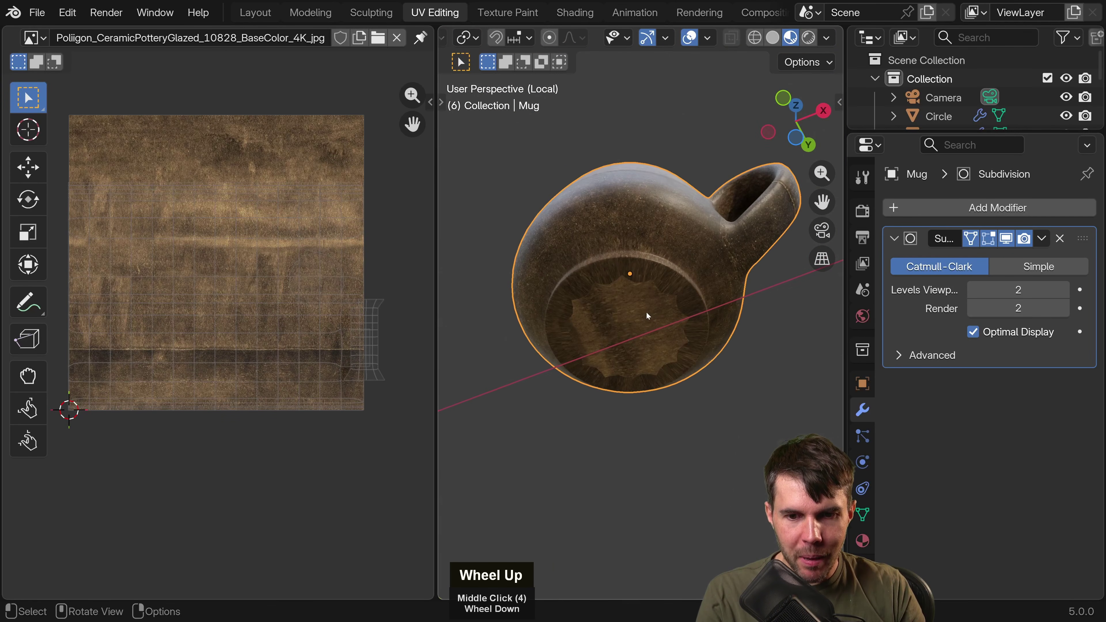
pyautogui.moveTo(659, 306); pyautogui.dragTo(692, 440, button='middle')
pyautogui.scroll(-8, 692, 440)
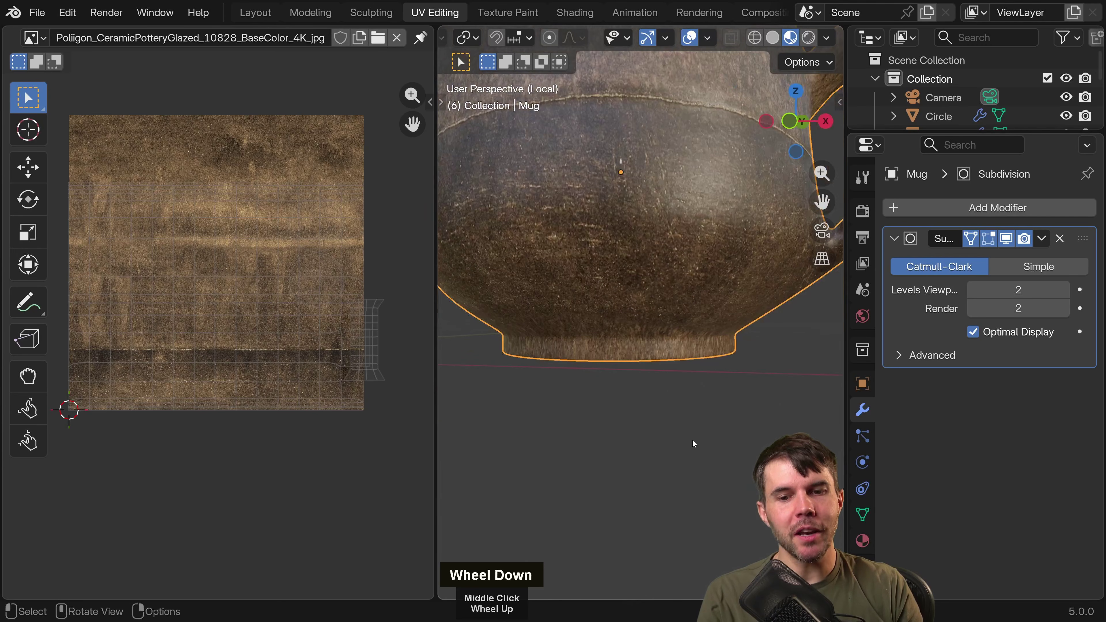
pyautogui.moveTo(665, 289); pyautogui.dragTo(668, 394, button='middle')
pyautogui.scroll(-2, 668, 394)
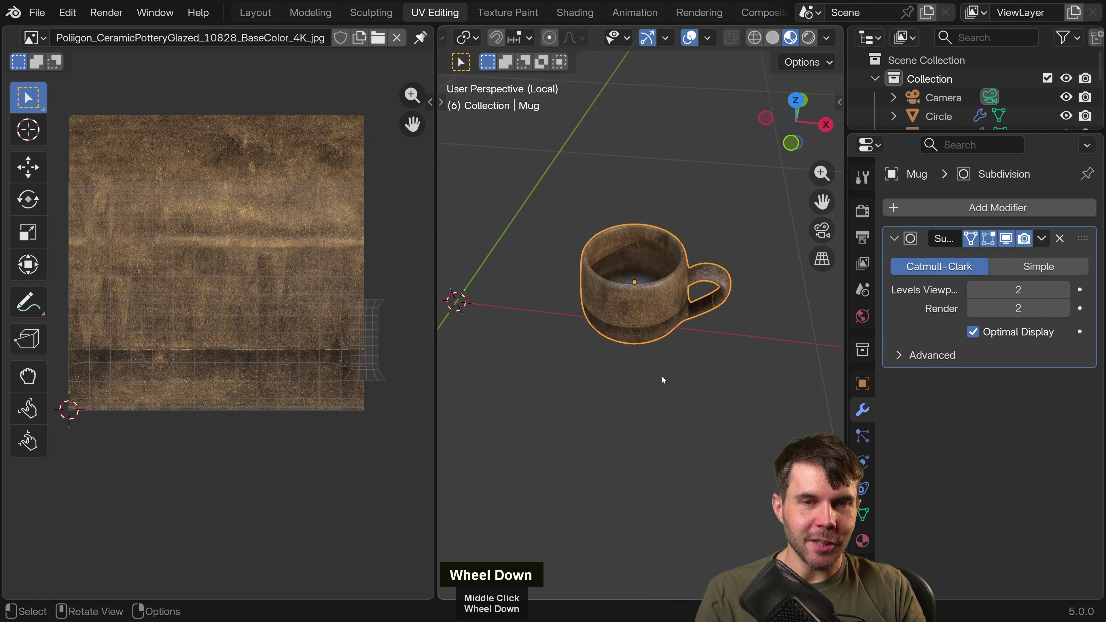
# Leave local view to show the mug in the full donut scene, with everything deselected.
pyautogui.press('/')
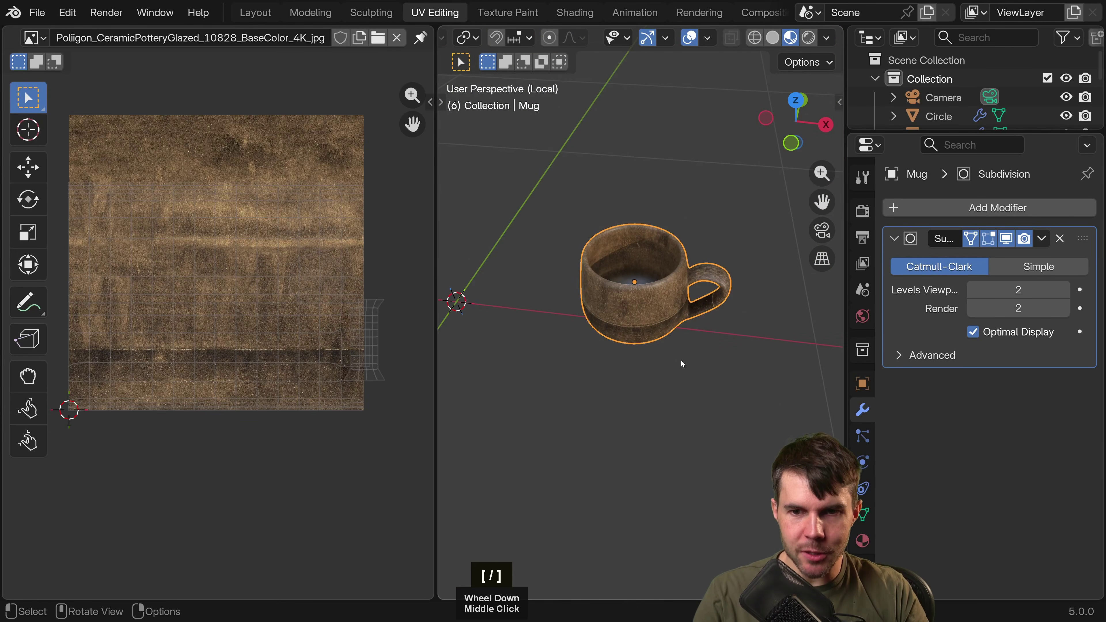
pyautogui.moveTo(681, 361); pyautogui.dragTo(691, 350, button='middle')
pyautogui.scroll(-4, 690, 350)
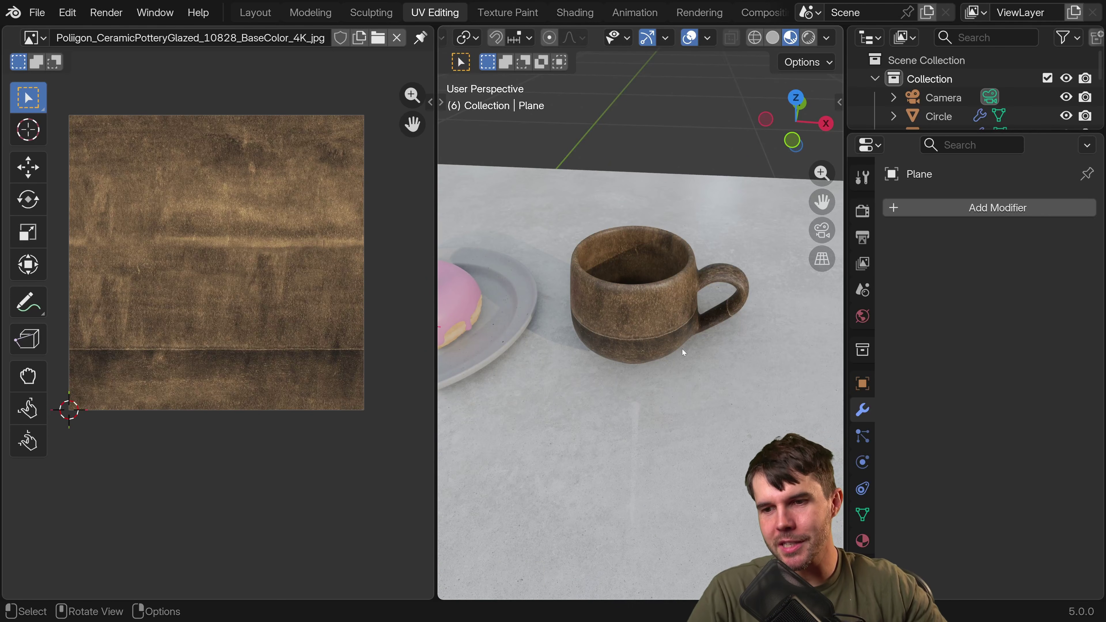
pyautogui.scroll(3, 682, 339)
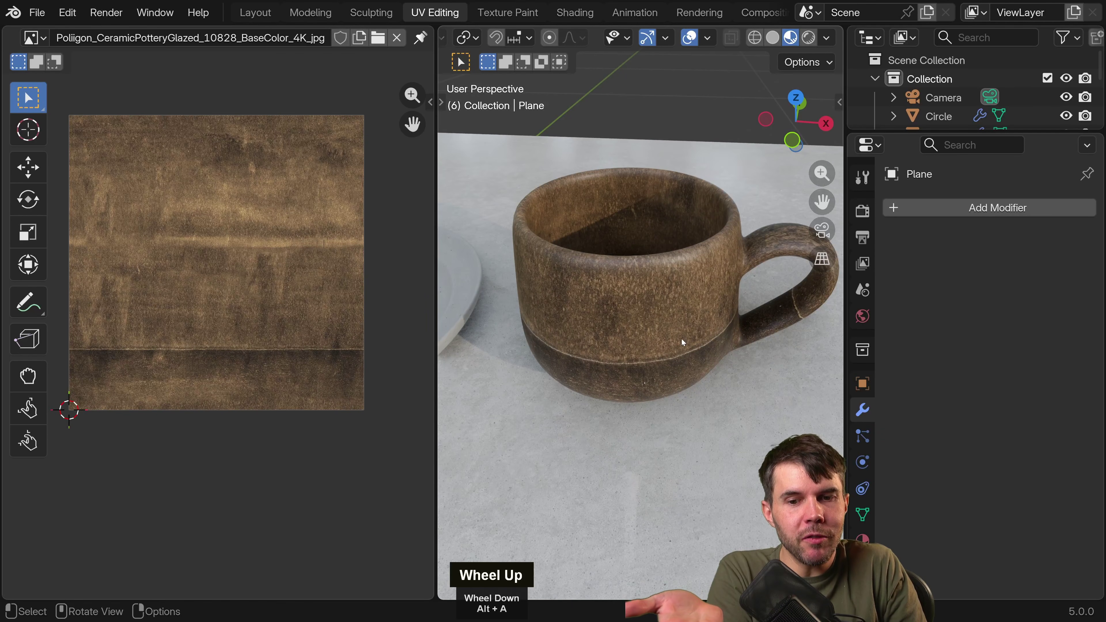
# Inspect the texture on the mug's inner floor and how the mug looks beside the plate.
pyautogui.moveTo(682, 339); pyautogui.dragTo(568, 461, button='middle')
pyautogui.scroll(-2, 668, 313)
pyautogui.scroll(2, 558, 327)
pyautogui.scroll(3, 616, 423)
pyautogui.scroll(2, 616, 423)
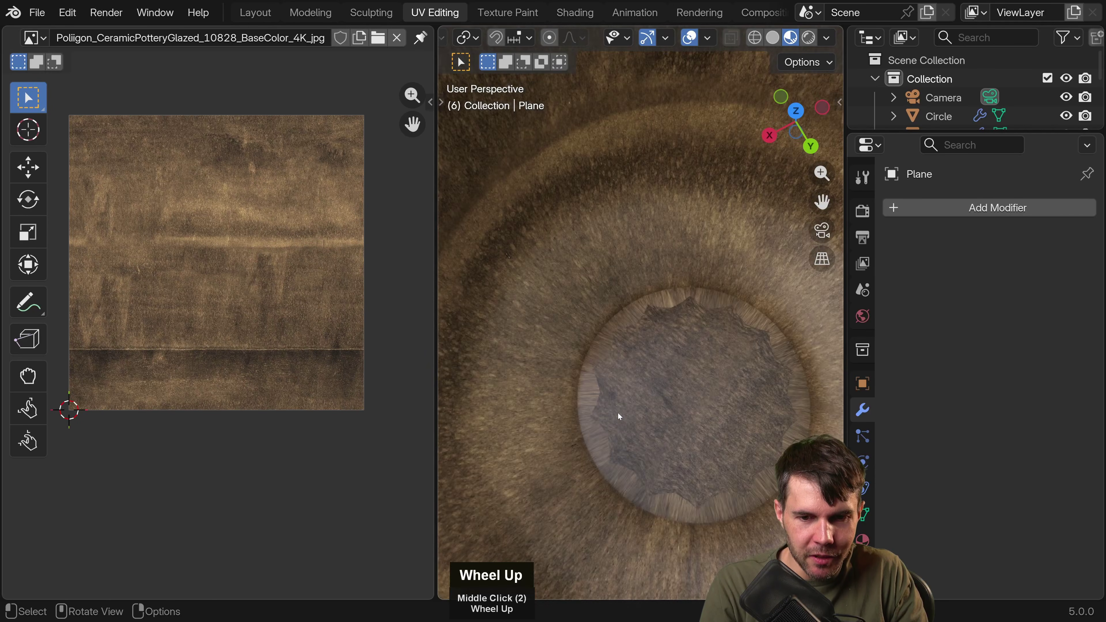
pyautogui.scroll(-3, 618, 413)
pyautogui.moveTo(612, 396); pyautogui.dragTo(654, 296, button='middle')
pyautogui.scroll(-3, 627, 303)
pyautogui.scroll(2, 697, 288)
pyautogui.scroll(-1, 654, 296)
pyautogui.moveTo(654, 296); pyautogui.dragTo(688, 296, button='middle')
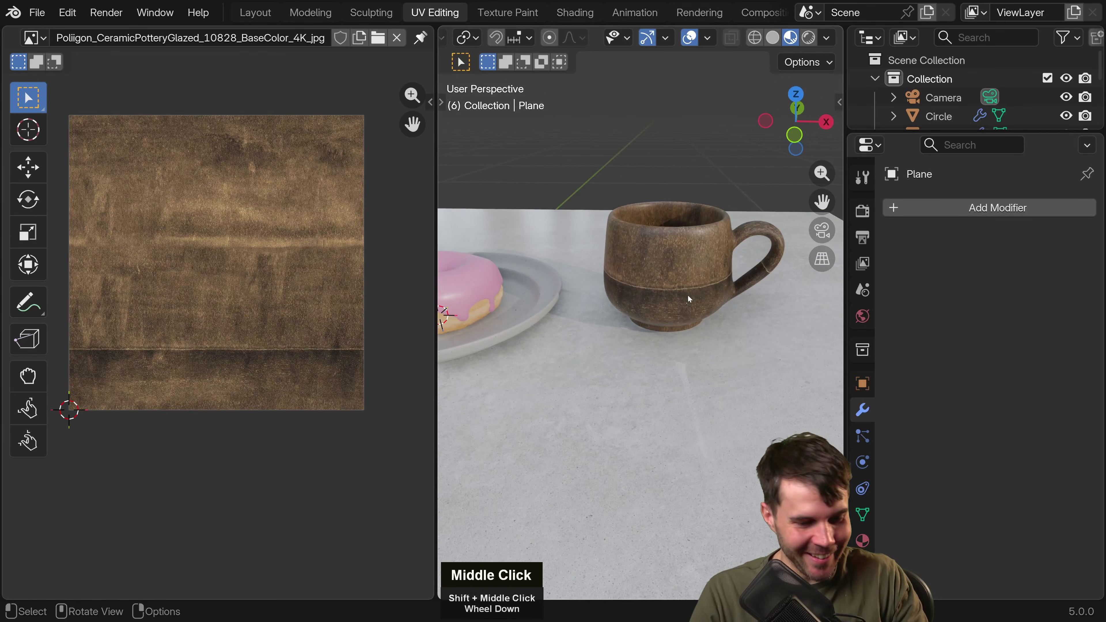
pyautogui.scroll(-2, 692, 314)
pyautogui.scroll(3, 697, 338)
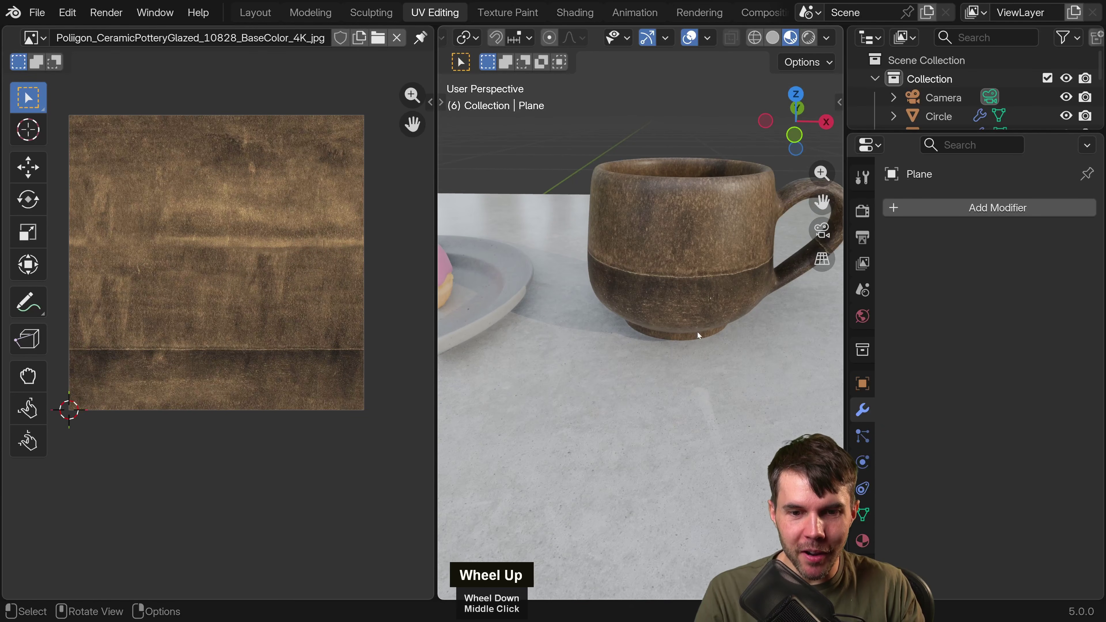
# Select the mug, show its material settings and switch to the Shading workspace.
pyautogui.click(718, 249)
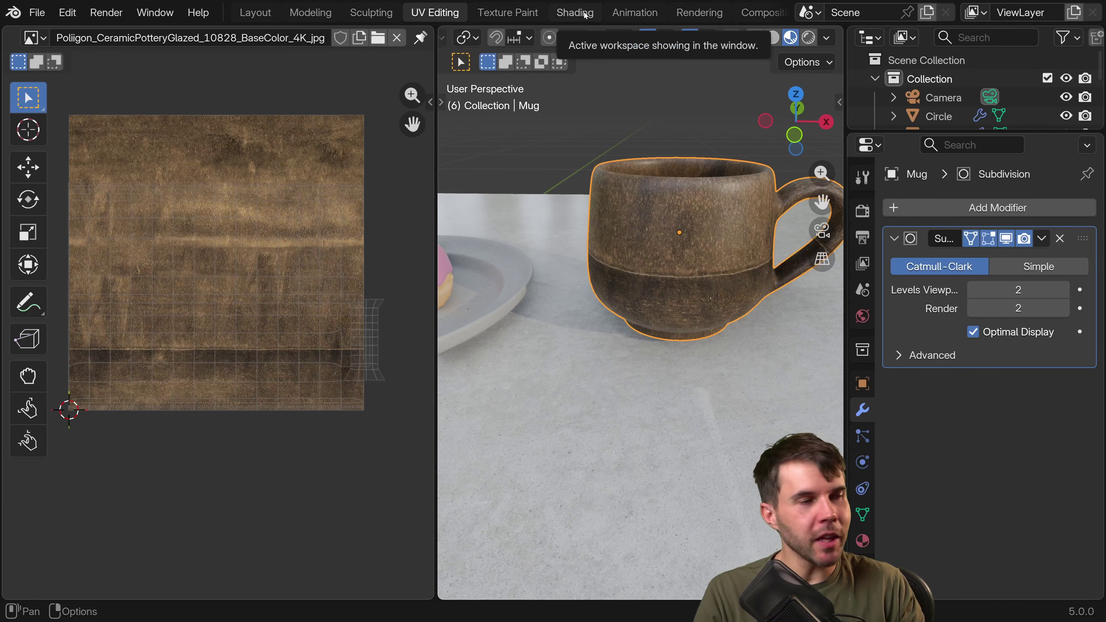
pyautogui.click(863, 540)
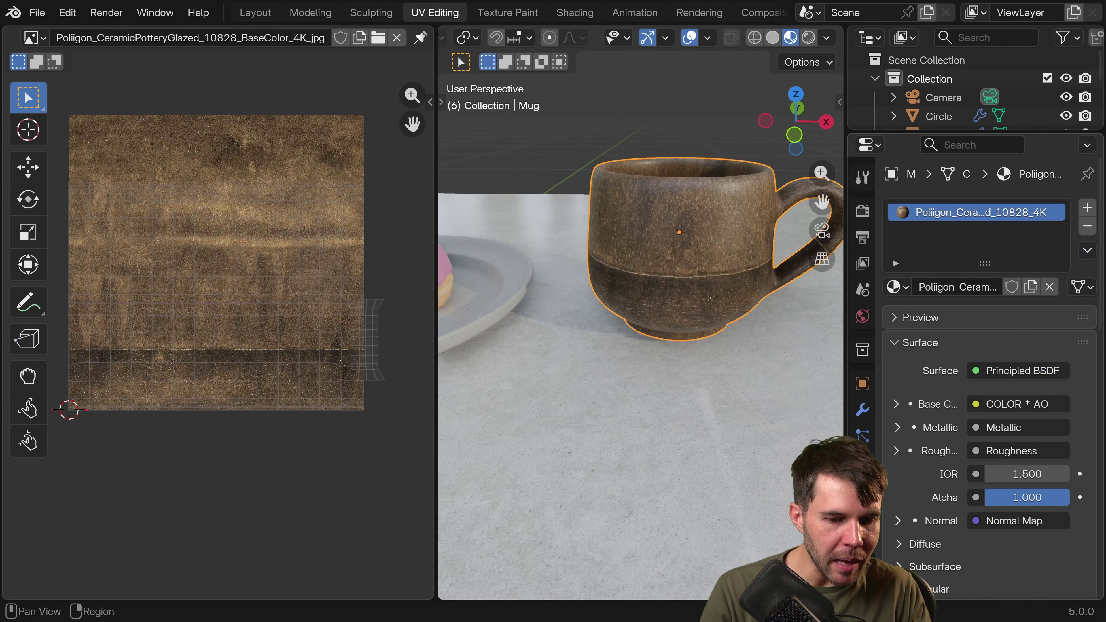
pyautogui.scroll(-3, 920, 418)
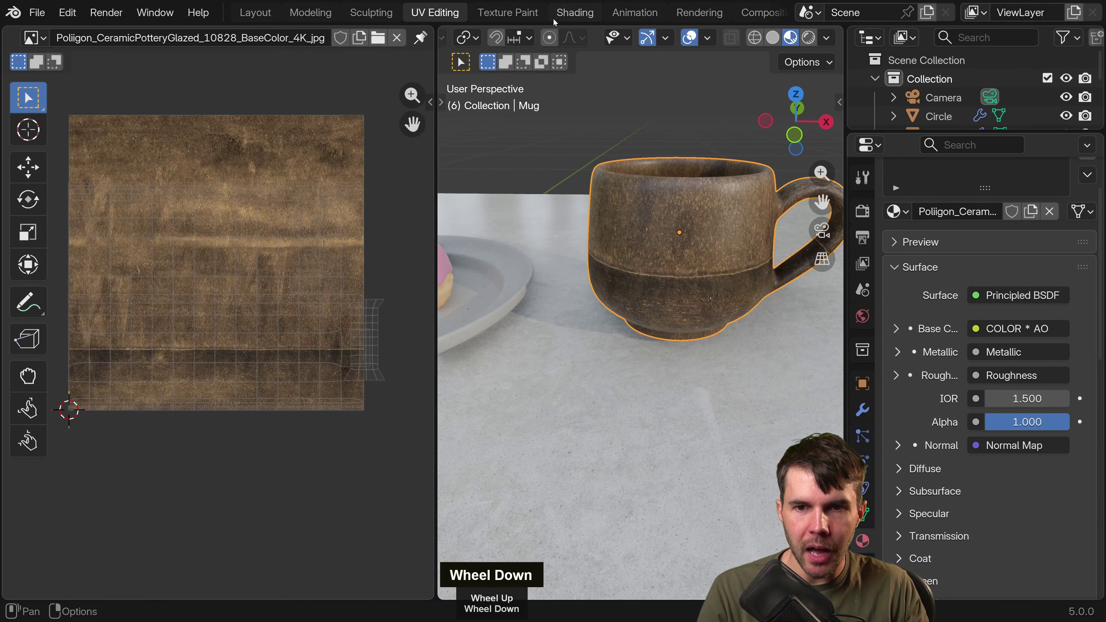
pyautogui.click(576, 16)
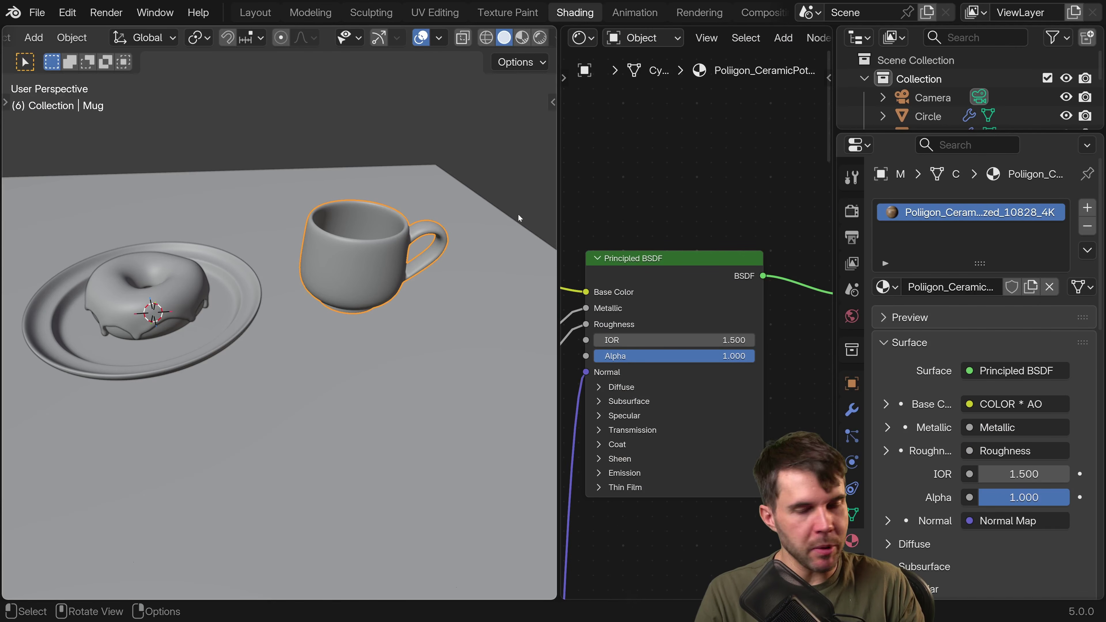
# Widen the node editor and display the mug in the 3D viewport with Material Preview shading.
pyautogui.moveTo(559, 192); pyautogui.dragTo(406, 196)
pyautogui.scroll(-6, 597, 323)
pyautogui.moveTo(567, 339); pyautogui.dragTo(763, 241, button='middle')
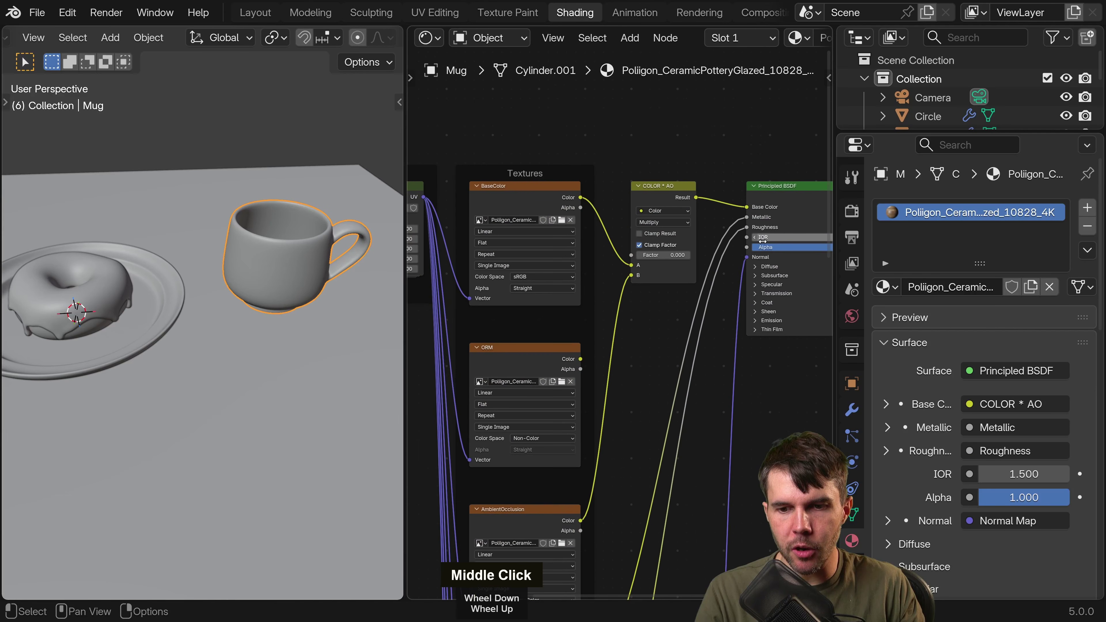
pyautogui.keyDown('shift'); pyautogui.moveTo(331, 207); pyautogui.dragTo(169, 256, button='middle'); pyautogui.keyUp('shift')
pyautogui.moveTo(329, 41); pyautogui.dragTo(81, 40, button='middle')
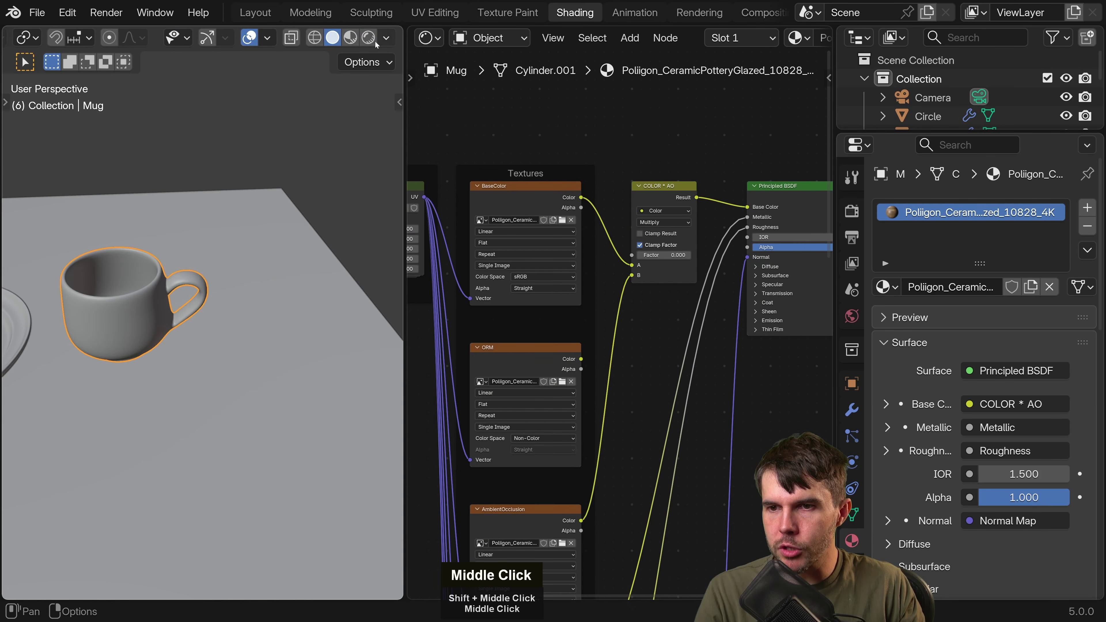
pyautogui.click(350, 37)
pyautogui.keyDown('shift'); pyautogui.moveTo(238, 209); pyautogui.dragTo(255, 222, button='middle'); pyautogui.keyUp('shift')
pyautogui.keyDown('shift'); pyautogui.scroll(1, 250, 206); pyautogui.keyUp('shift')
pyautogui.scroll(5, 250, 207)
# Examine the pottery material's texture nodes and compare them with the mug's shaded surface.
pyautogui.moveTo(617, 270); pyautogui.dragTo(643, 173, button='middle')
pyautogui.scroll(-1, 699, 256)
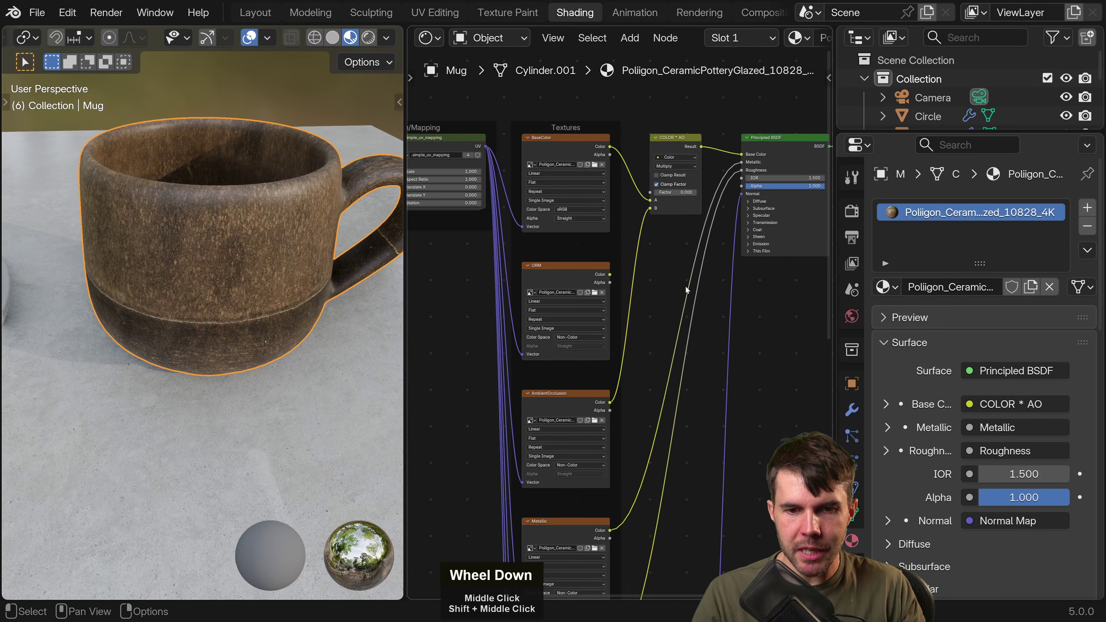
pyautogui.moveTo(700, 256); pyautogui.dragTo(701, 233, button='middle')
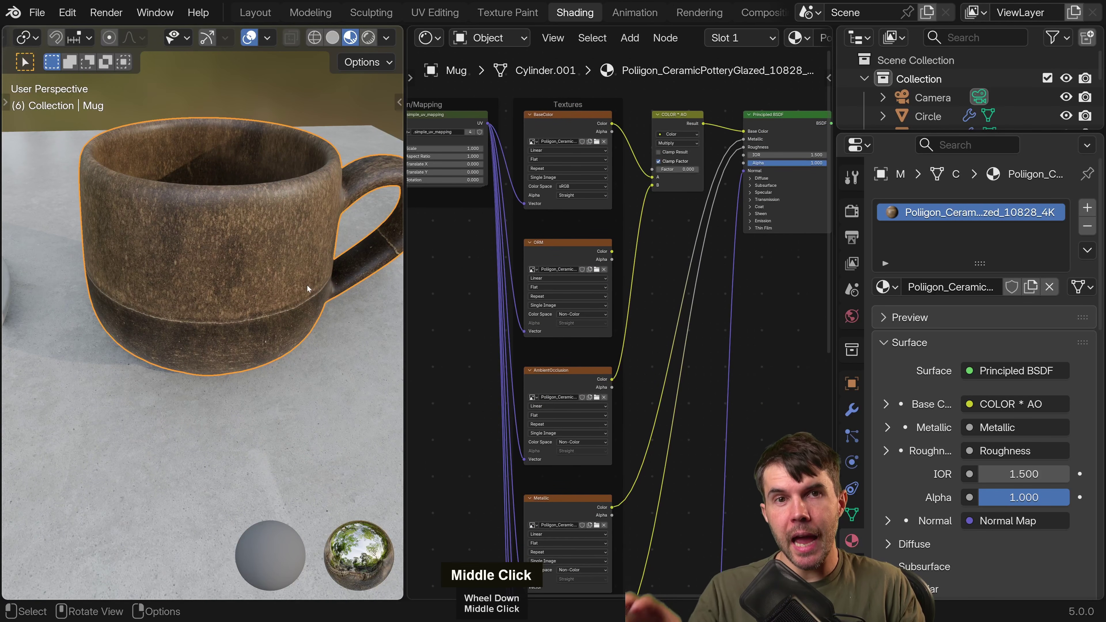
pyautogui.moveTo(306, 285); pyautogui.dragTo(326, 239, button='middle')
pyautogui.moveTo(667, 268); pyautogui.dragTo(617, 294, button='middle')
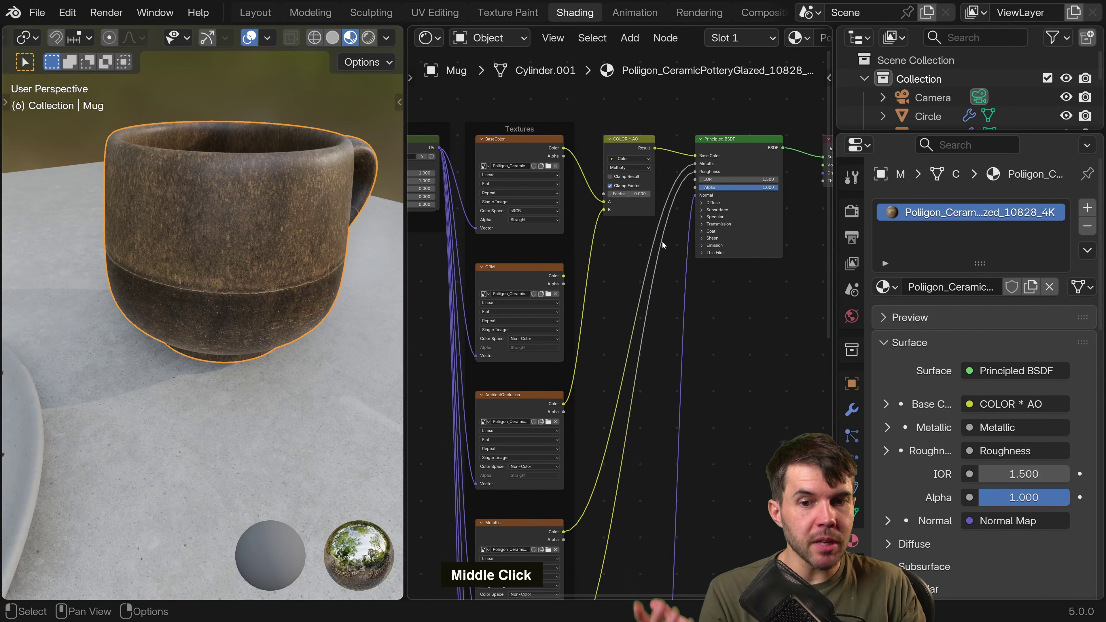
pyautogui.scroll(6, 692, 180)
pyautogui.moveTo(335, 210); pyautogui.dragTo(257, 204, button='middle')
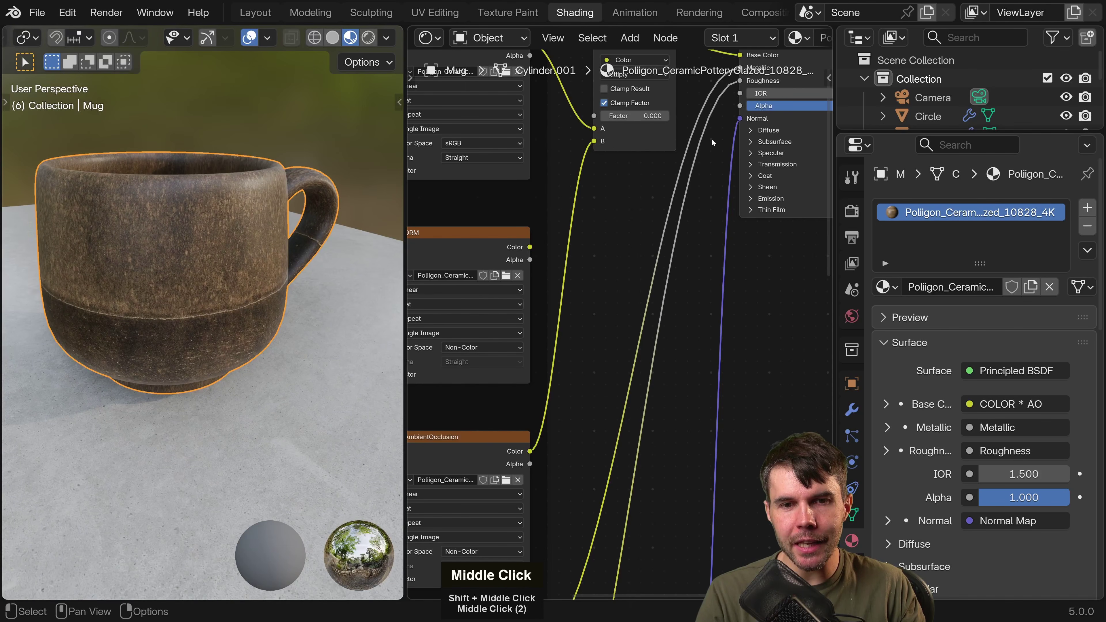
# Disconnect the texture from the Principled BSDF's Roughness input and set Roughness to 0.307.
pyautogui.moveTo(713, 143); pyautogui.dragTo(574, 288, button='middle')
pyautogui.scroll(4, 575, 285)
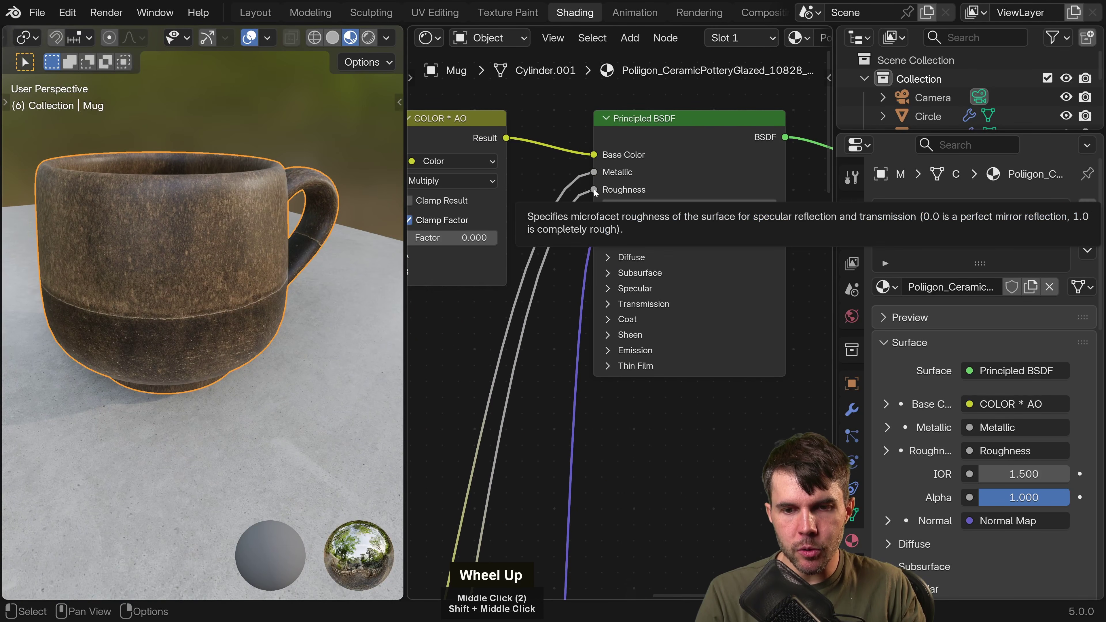
pyautogui.moveTo(594, 190); pyautogui.dragTo(536, 309)
pyautogui.moveTo(659, 190); pyautogui.dragTo(628, 189)
pyautogui.scroll(2, 305, 192)
pyautogui.moveTo(257, 191)
pyautogui.mouseDown(button='middle')
pyautogui.moveTo(301, 183)
pyautogui.moveTo(272, 192)
pyautogui.mouseUp(button='middle')
pyautogui.scroll(3, 246, 247)
pyautogui.keyDown('shift'); pyautogui.moveTo(272, 192); pyautogui.dragTo(244, 252, button='middle'); pyautogui.keyUp('shift')
pyautogui.scroll(-2, 234, 267)
pyautogui.keyDown('shift'); pyautogui.scroll(-1, 234, 267); pyautogui.keyUp('shift')
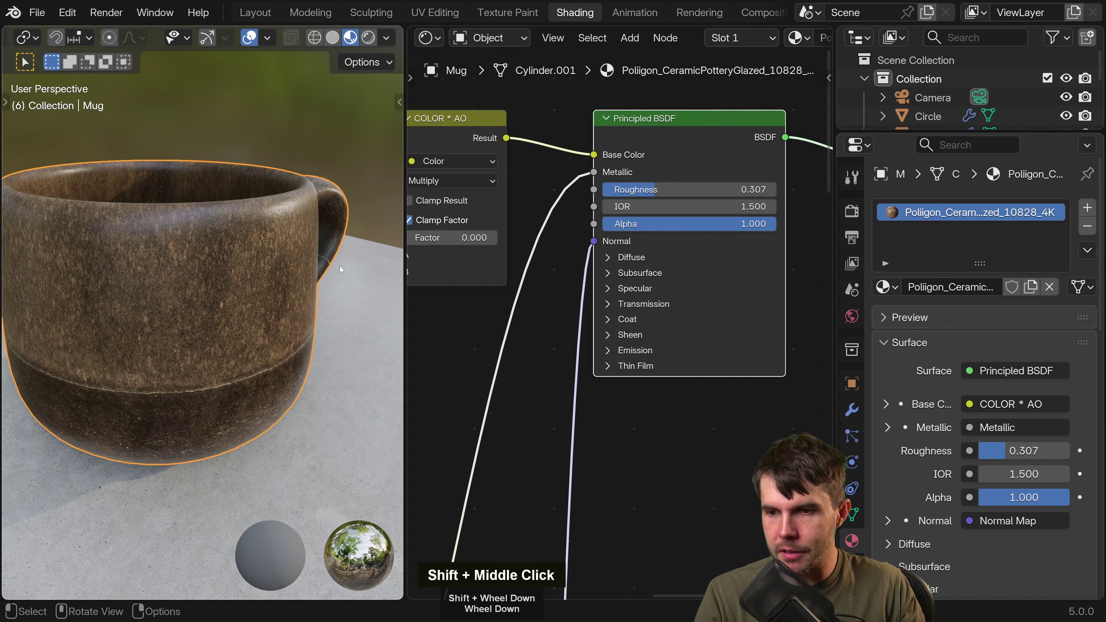
# Fine-tune the Principled BSDF's Roughness to 0.299 and check the mug's reflections.
pyautogui.moveTo(653, 190)
pyautogui.mouseDown()
pyautogui.moveTo(644, 189)
pyautogui.moveTo(652, 190)
pyautogui.mouseUp()
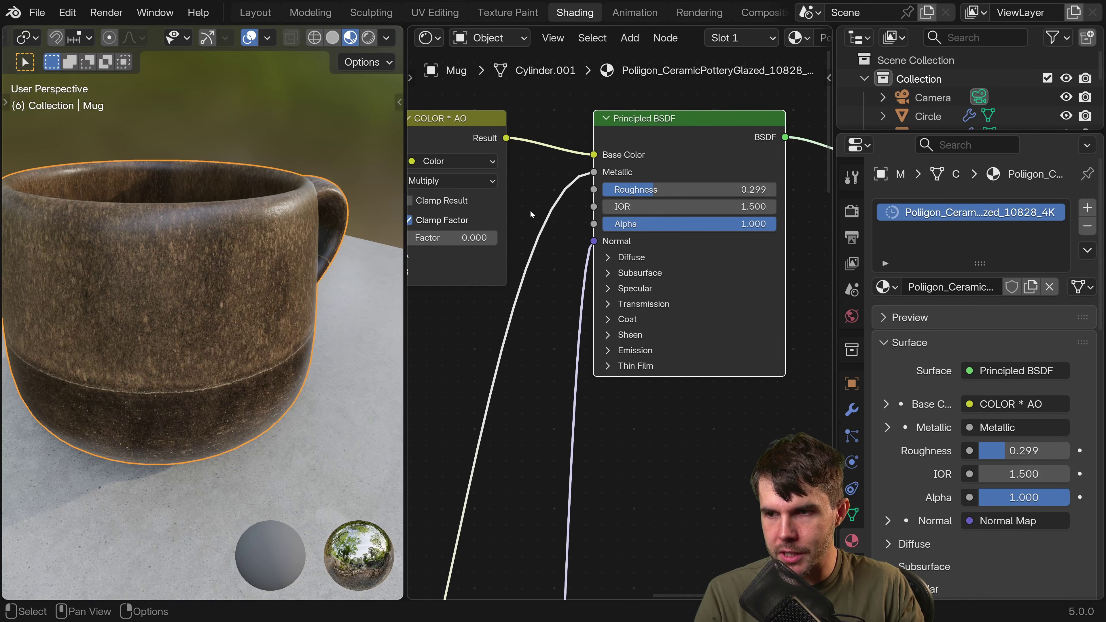
pyautogui.scroll(-6, 289, 289)
pyautogui.moveTo(288, 289); pyautogui.dragTo(245, 266, button='middle')
pyautogui.scroll(3, 245, 265)
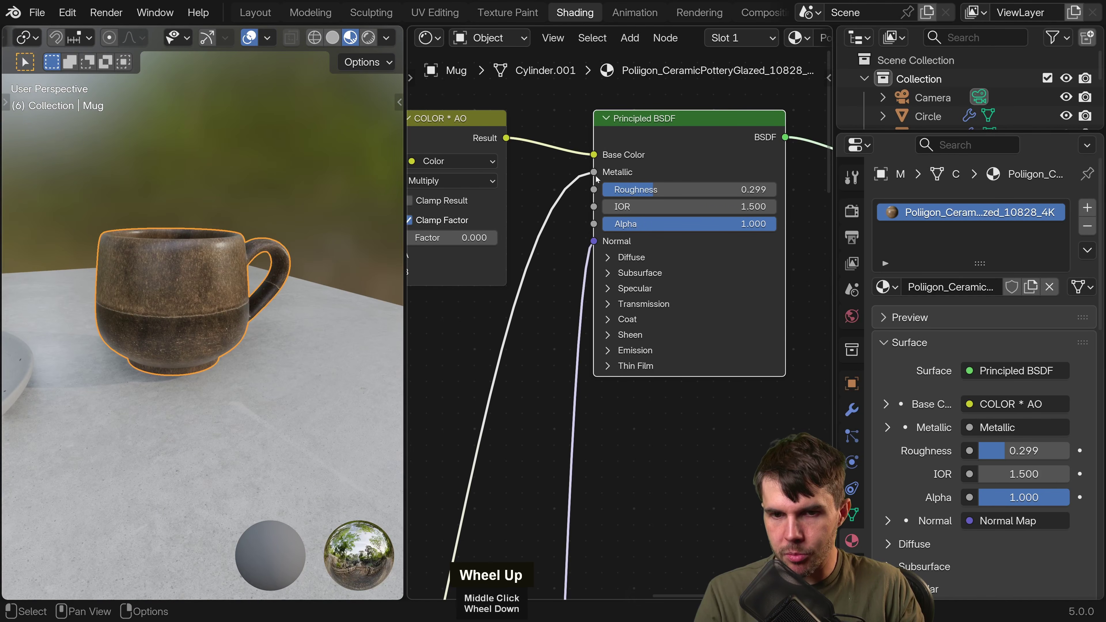
# Disconnect the metallic texture from the Principled BSDF's Metallic input.
pyautogui.moveTo(595, 173); pyautogui.dragTo(562, 196)
pyautogui.scroll(-1, 548, 284)
pyautogui.scroll(-3, 548, 282)
pyautogui.moveTo(545, 279); pyautogui.dragTo(692, 170, button='middle')
pyautogui.scroll(-2, 601, 261)
pyautogui.scroll(2, 283, 278)
pyautogui.scroll(2, 283, 281)
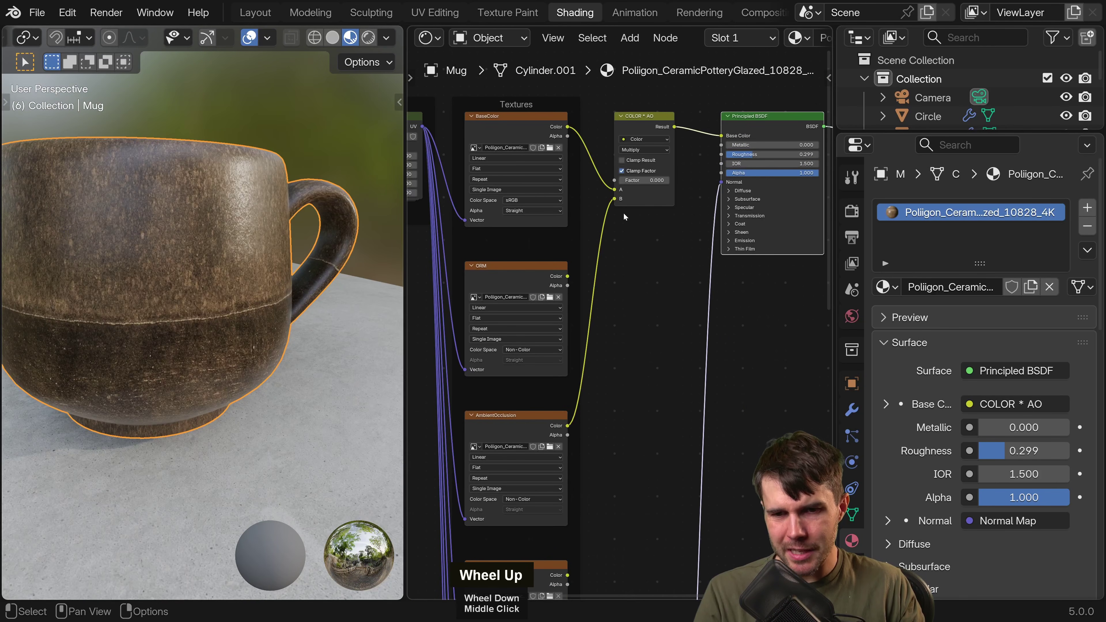
# Examine how the BaseColor and AmbientOcclusion textures feed the COLOR * AO node, and compare with the mug's appearance.
pyautogui.moveTo(580, 412); pyautogui.dragTo(640, 346, button='middle')
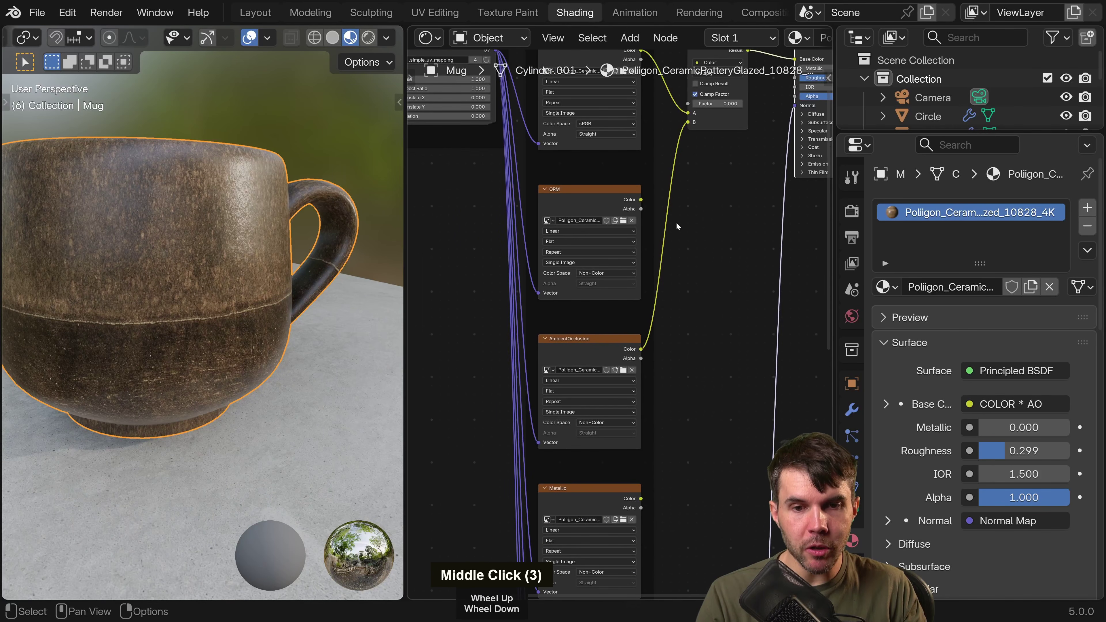
pyautogui.moveTo(677, 226); pyautogui.dragTo(653, 290, button='middle')
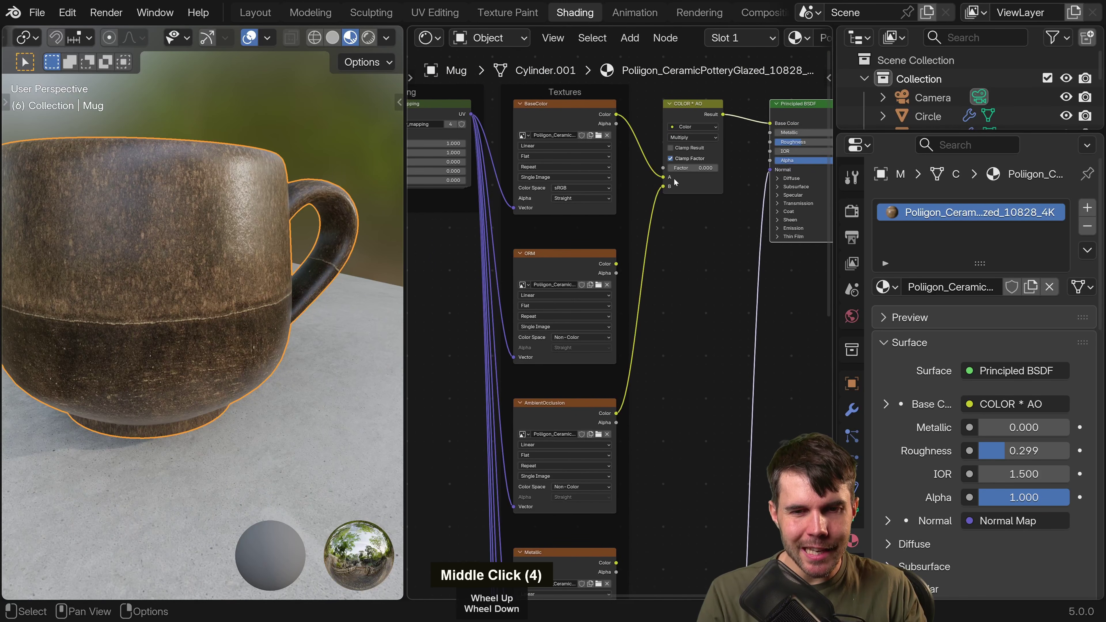
pyautogui.moveTo(675, 182); pyautogui.dragTo(587, 260, button='middle')
pyautogui.moveTo(209, 279); pyautogui.dragTo(290, 274, button='middle')
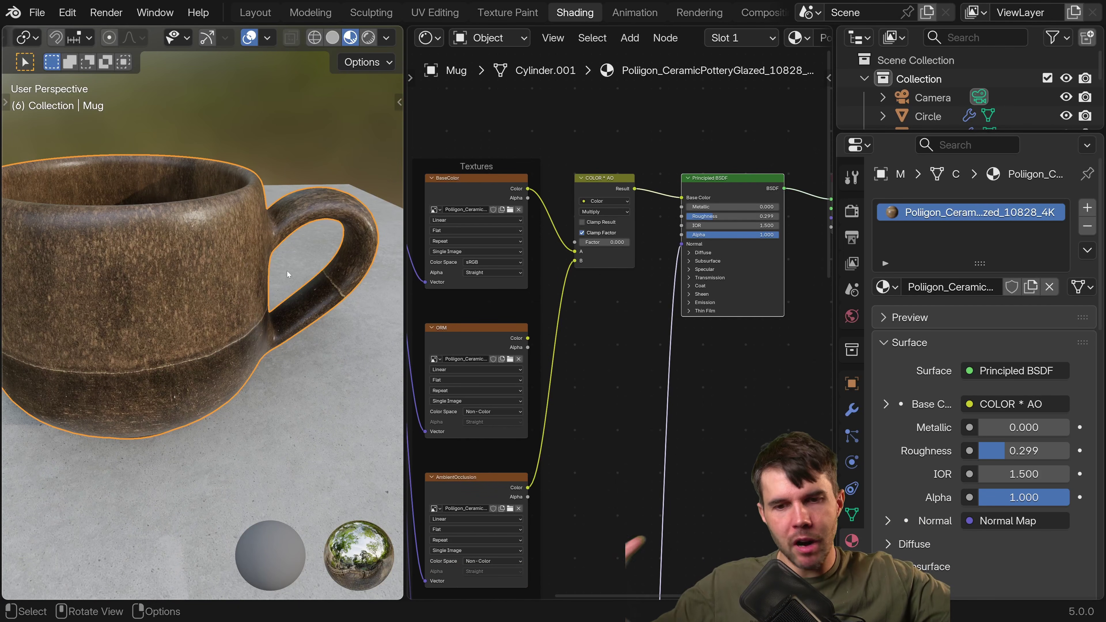
pyautogui.scroll(2, 340, 279)
pyautogui.scroll(-1, 539, 258)
pyautogui.scroll(-3, 348, 279)
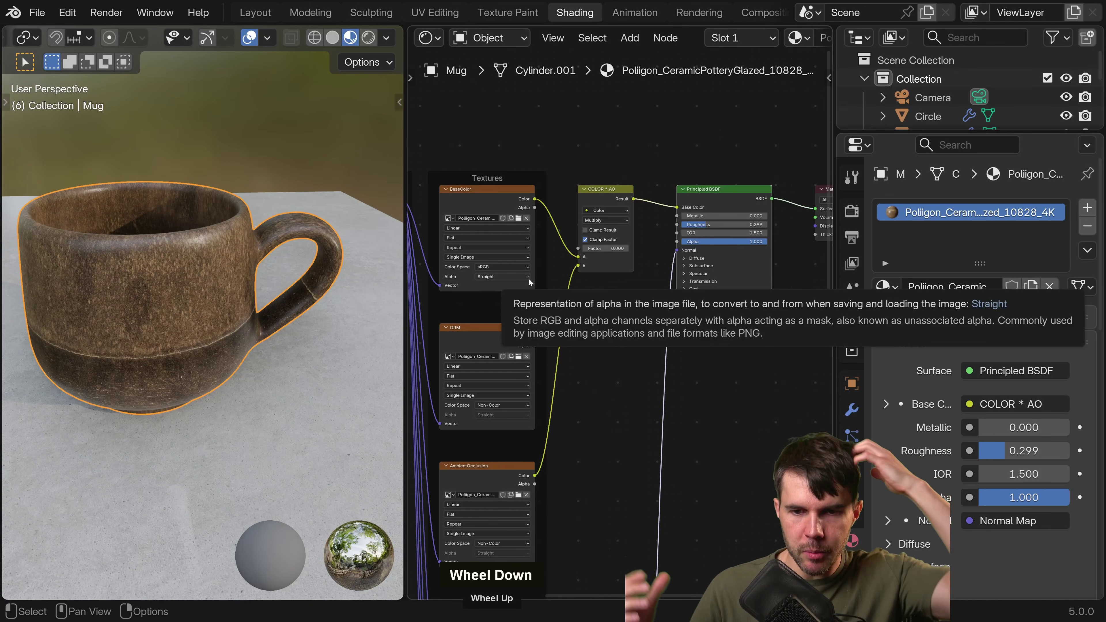
# Disconnect the AmbientOcclusion texture from the B input of the COLOR * AO node.
pyautogui.scroll(4, 588, 267)
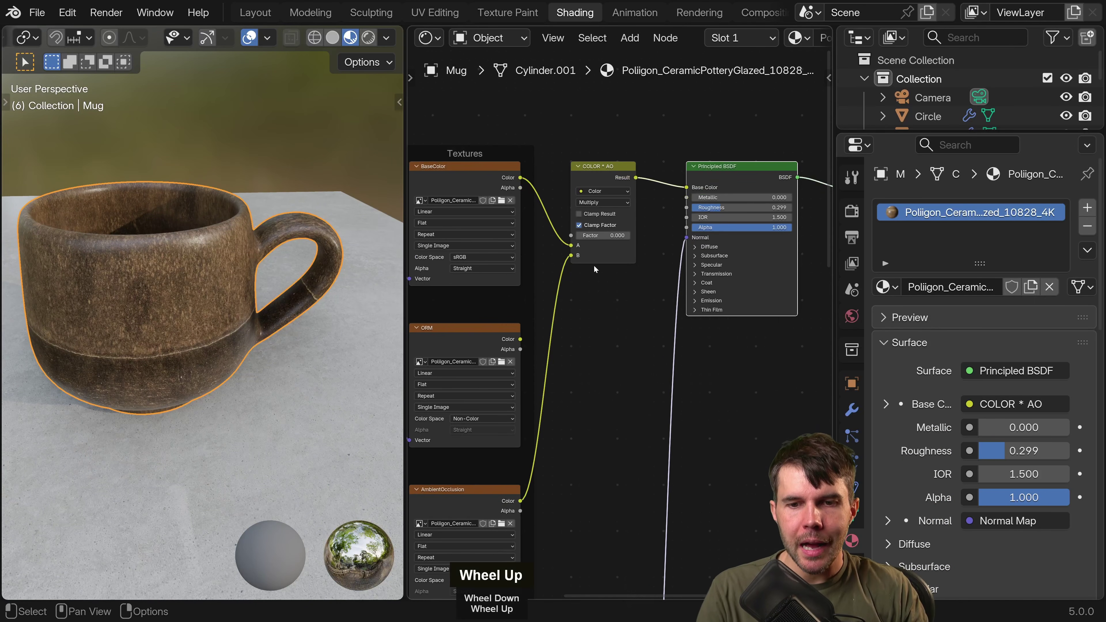
pyautogui.moveTo(607, 249); pyautogui.dragTo(652, 288, button='middle')
pyautogui.click(647, 181)
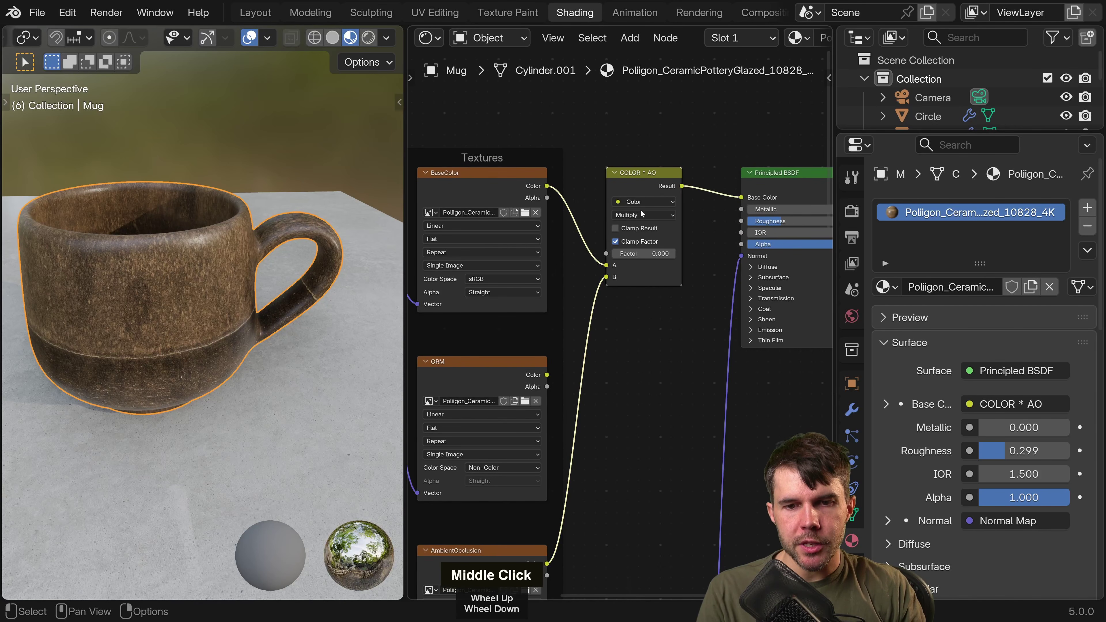
pyautogui.moveTo(606, 275); pyautogui.dragTo(641, 102, button='middle')
pyautogui.moveTo(673, 218); pyautogui.dragTo(666, 268, button='middle')
pyautogui.moveTo(613, 216); pyautogui.dragTo(579, 225)
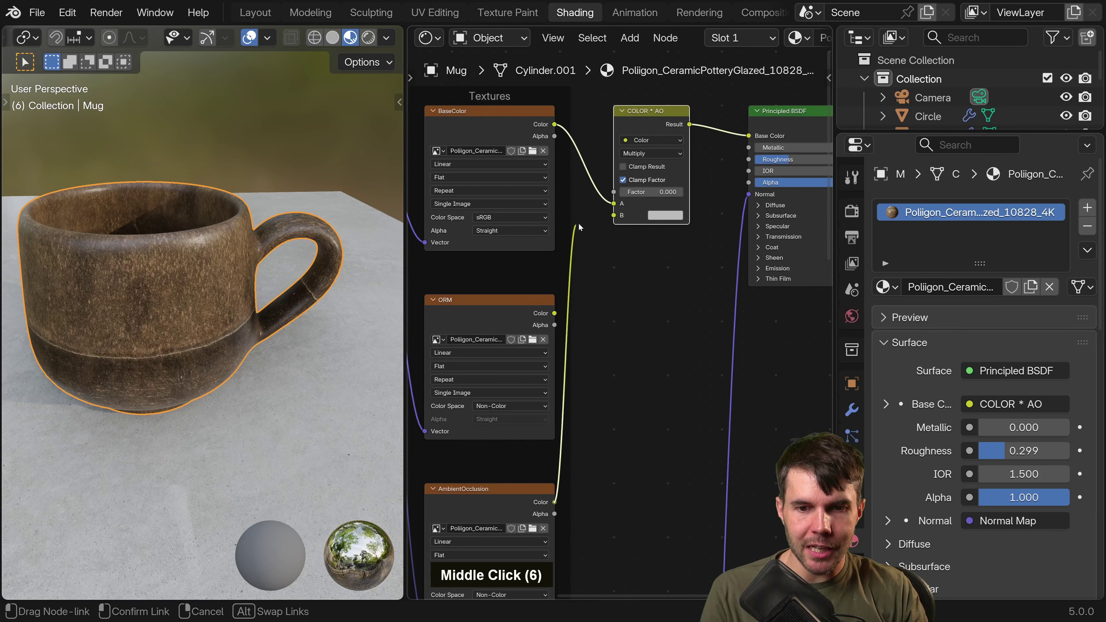
pyautogui.rightClick(618, 214)
pyautogui.moveTo(655, 157); pyautogui.dragTo(600, 177, button='middle')
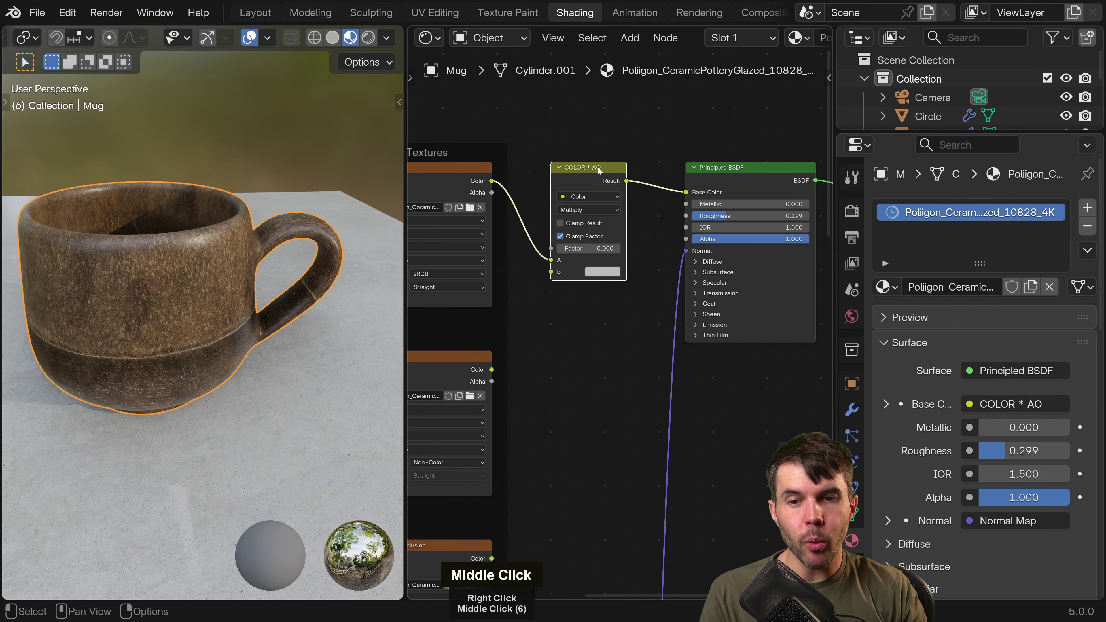
# Try deleting the COLOR * AO node without keeping its links, and undo the deletion.
pyautogui.moveTo(599, 171); pyautogui.dragTo(599, 169)
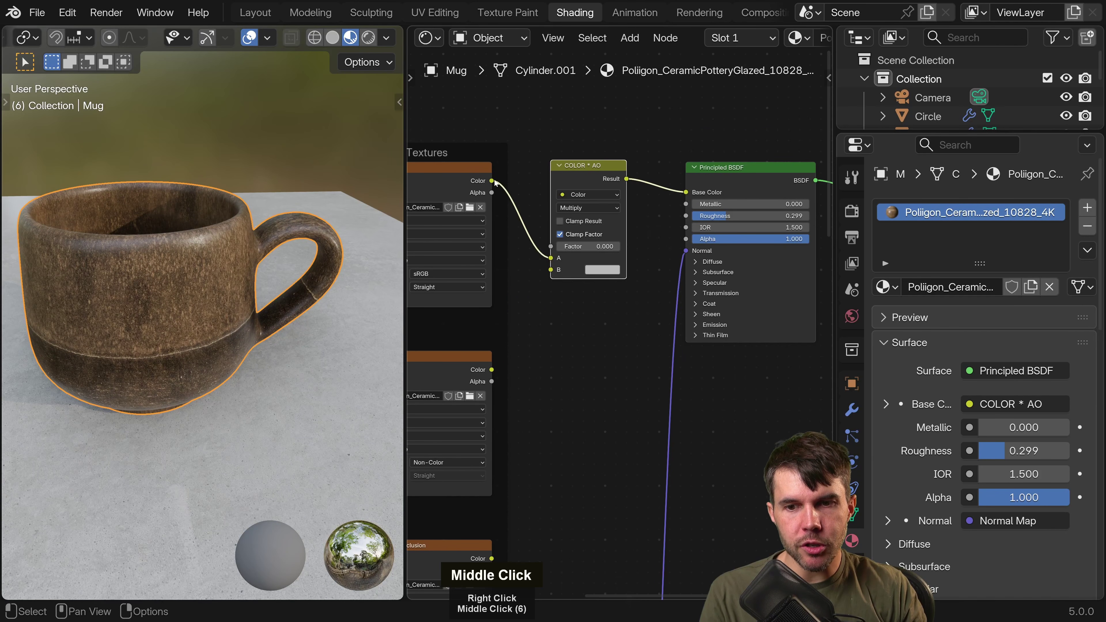
pyautogui.press('Delete')
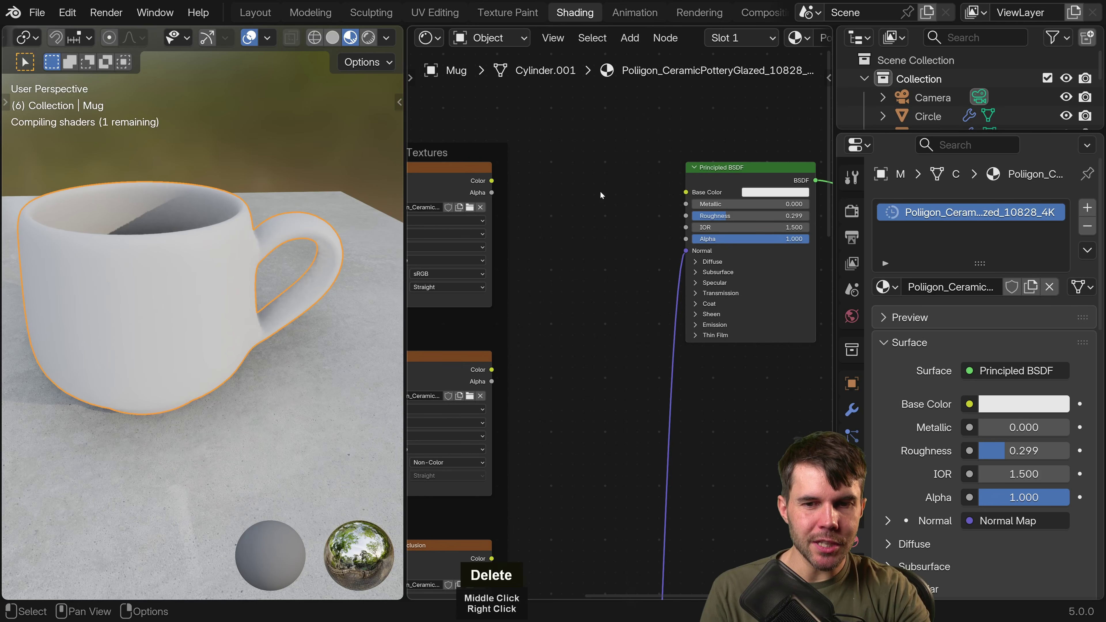
pyautogui.hotkey('ctrl', 'x')
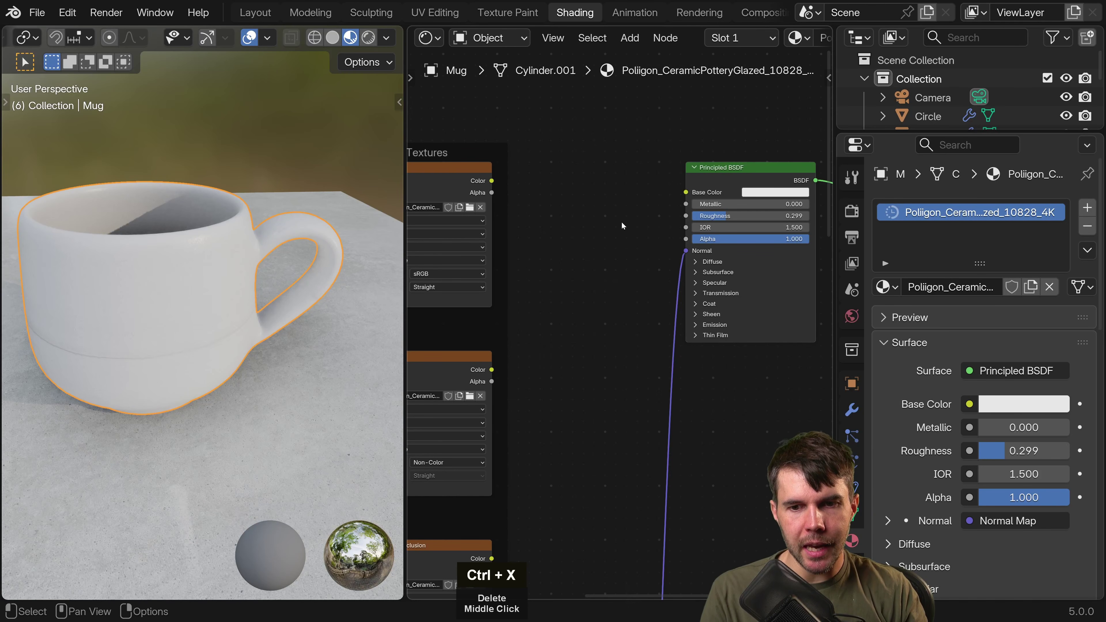
pyautogui.scroll(-2, 560, 191)
pyautogui.hotkey('ctrl', 'z')
pyautogui.scroll(-3, 540, 242)
pyautogui.hotkey('ctrl', 'z')
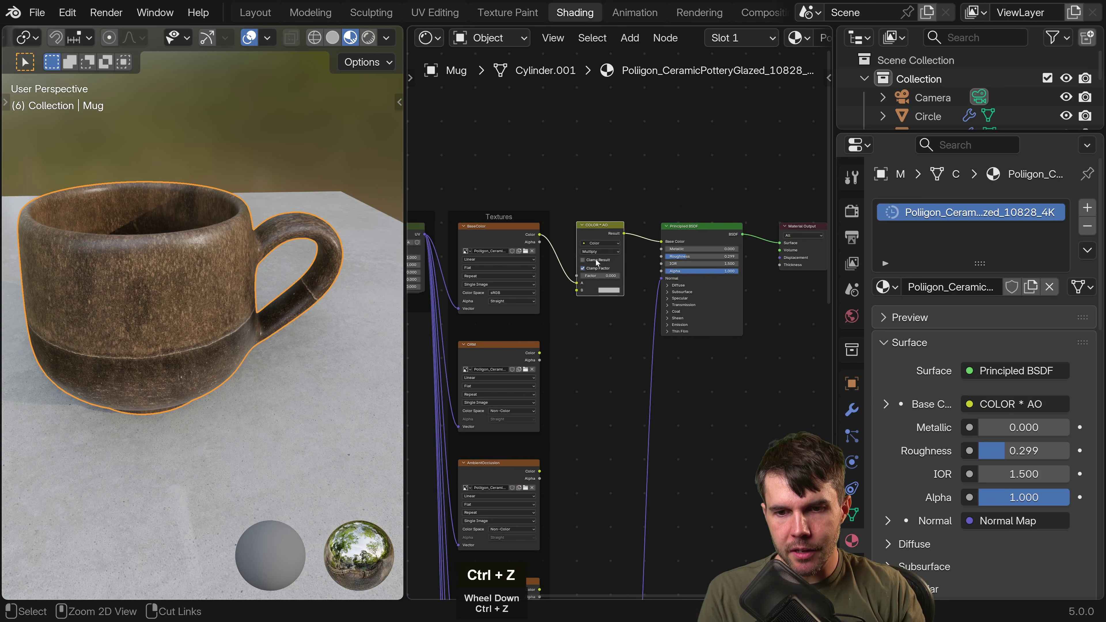
# Delete the COLOR * AO node with reconnect so BaseColor feeds the Principled BSDF's Base Color directly.
pyautogui.scroll(3, 602, 243)
pyautogui.hotkey('ctrl', 'x')
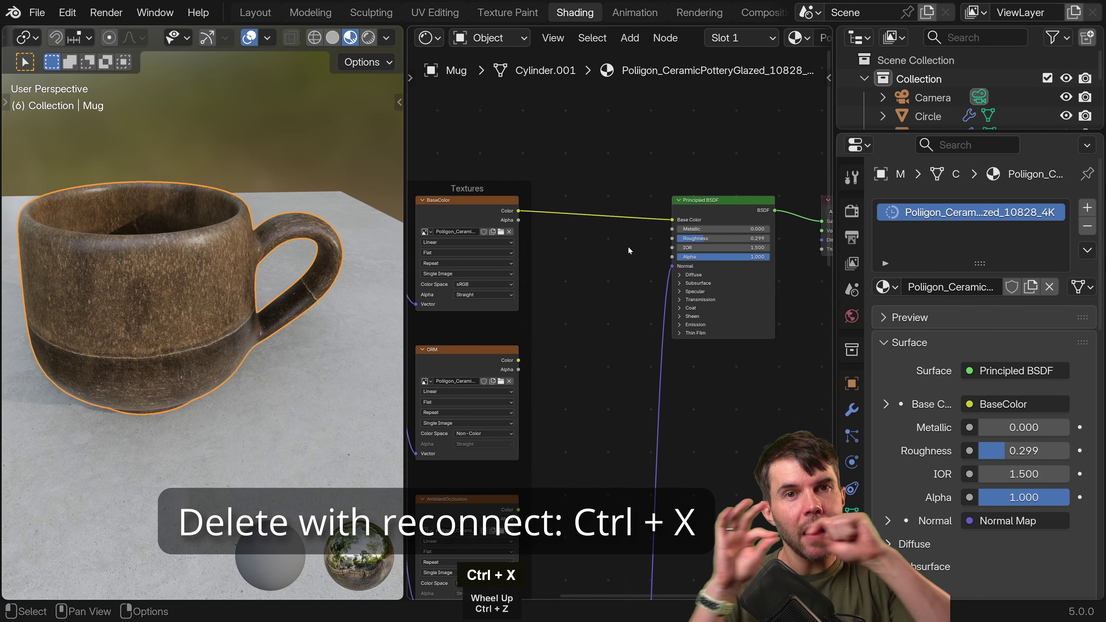
pyautogui.scroll(-1, 247, 310)
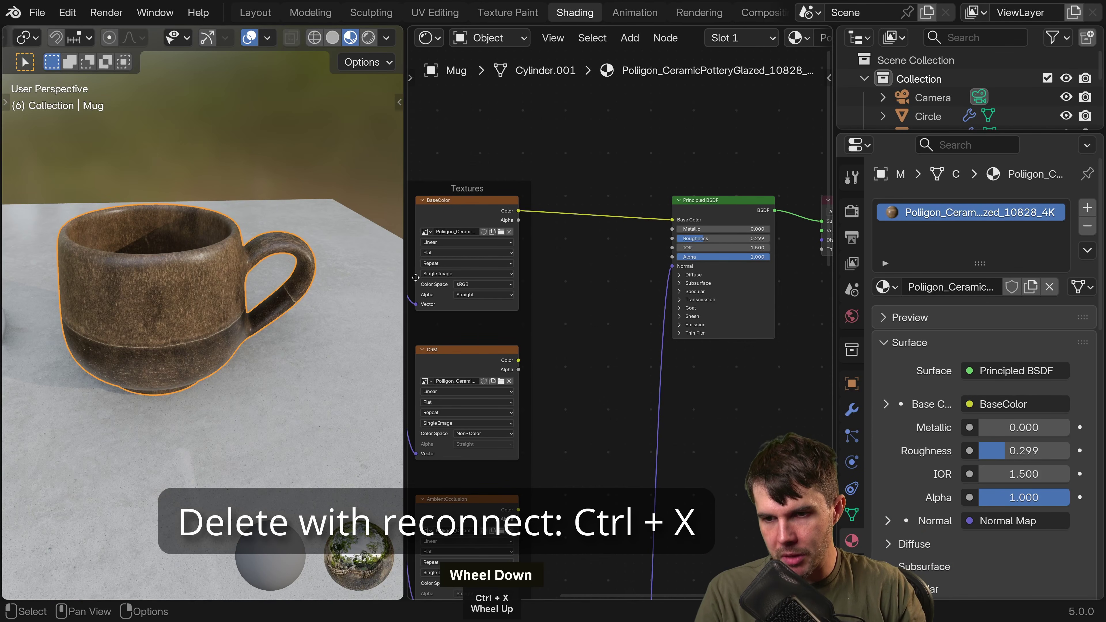
# Widen the 3D viewport, switch to the Layout workspace and examine the textured mug beside the donut.
pyautogui.moveTo(416, 278); pyautogui.dragTo(551, 278)
pyautogui.scroll(-2, 331, 279)
pyautogui.keyDown('shift'); pyautogui.moveTo(331, 279); pyautogui.dragTo(375, 278, button='middle'); pyautogui.keyUp('shift')
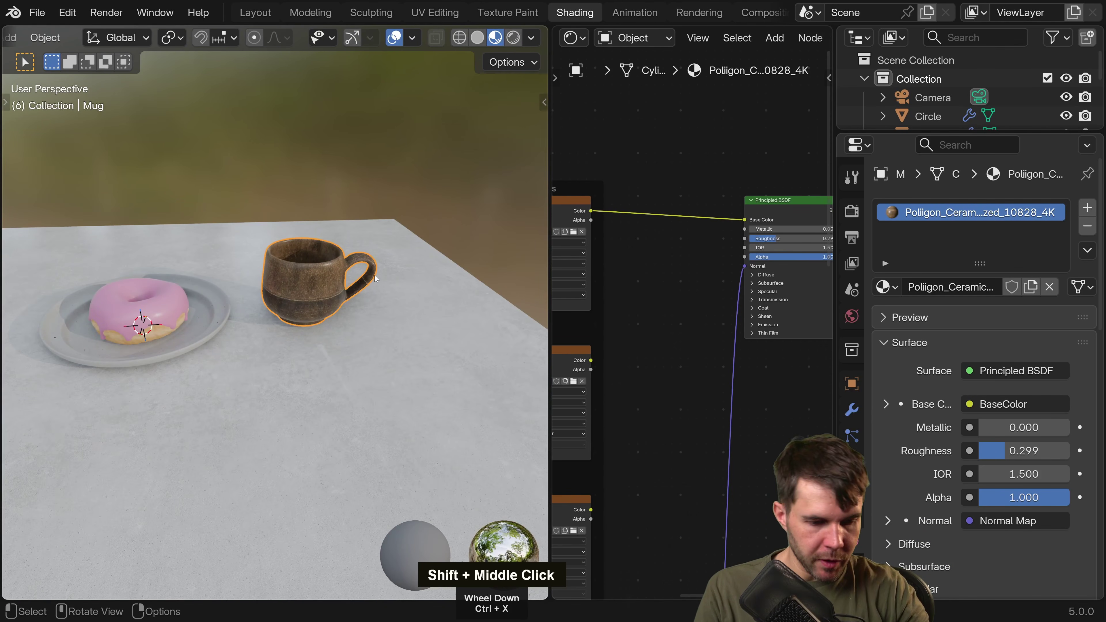
pyautogui.click(259, 14)
pyautogui.scroll(-2, 667, 97)
pyautogui.moveTo(657, 100); pyautogui.dragTo(667, 97, button='middle')
pyautogui.scroll(-1, 667, 97)
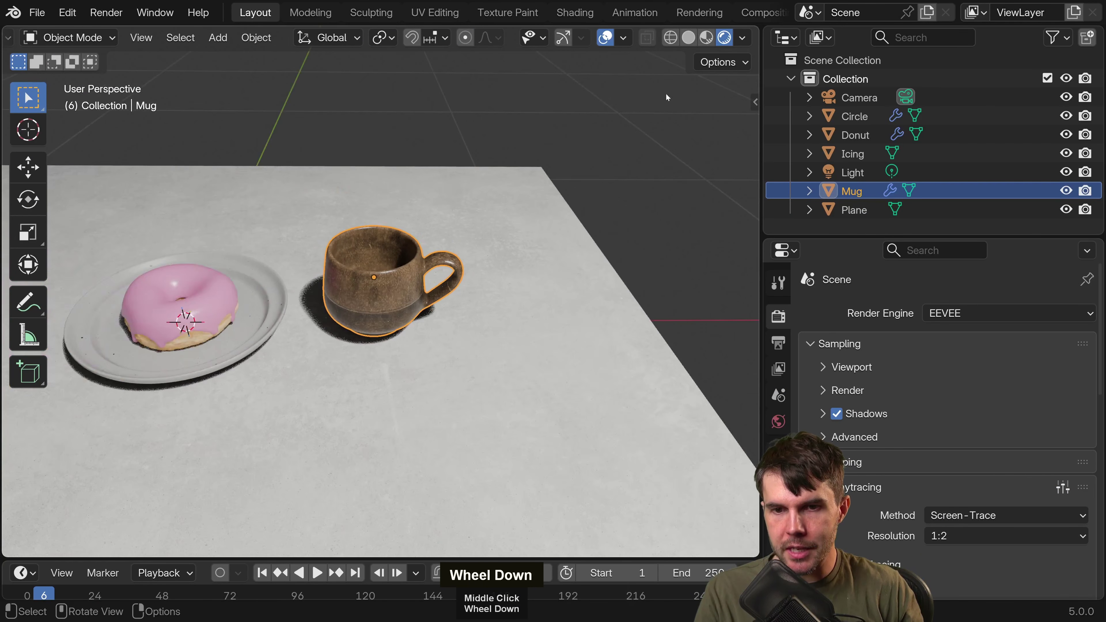
pyautogui.scroll(-2, 625, 185)
pyautogui.scroll(4, 352, 312)
pyautogui.keyDown('shift'); pyautogui.moveTo(354, 303); pyautogui.dragTo(458, 249, button='middle'); pyautogui.keyUp('shift')
pyautogui.keyDown('shift'); pyautogui.moveTo(458, 249); pyautogui.dragTo(474, 269, button='middle'); pyautogui.keyUp('shift')
pyautogui.scroll(-1, 474, 269)
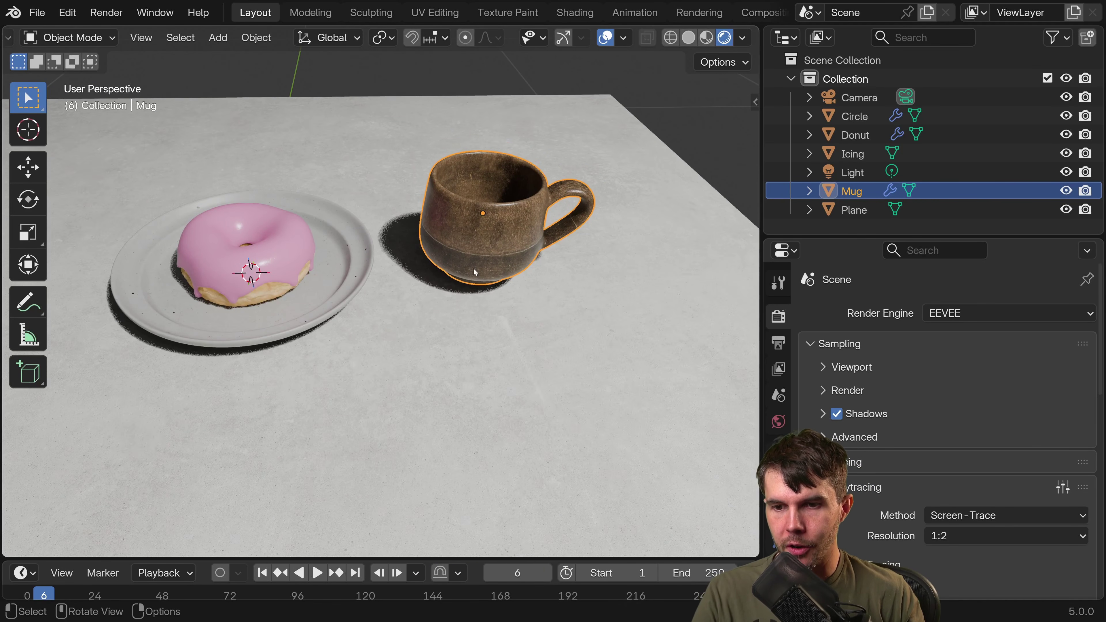
# Compare the concrete tabletop's colour with the mug and the donut plate from close up and farther away.
pyautogui.click(461, 330)
pyautogui.scroll(-2, 443, 351)
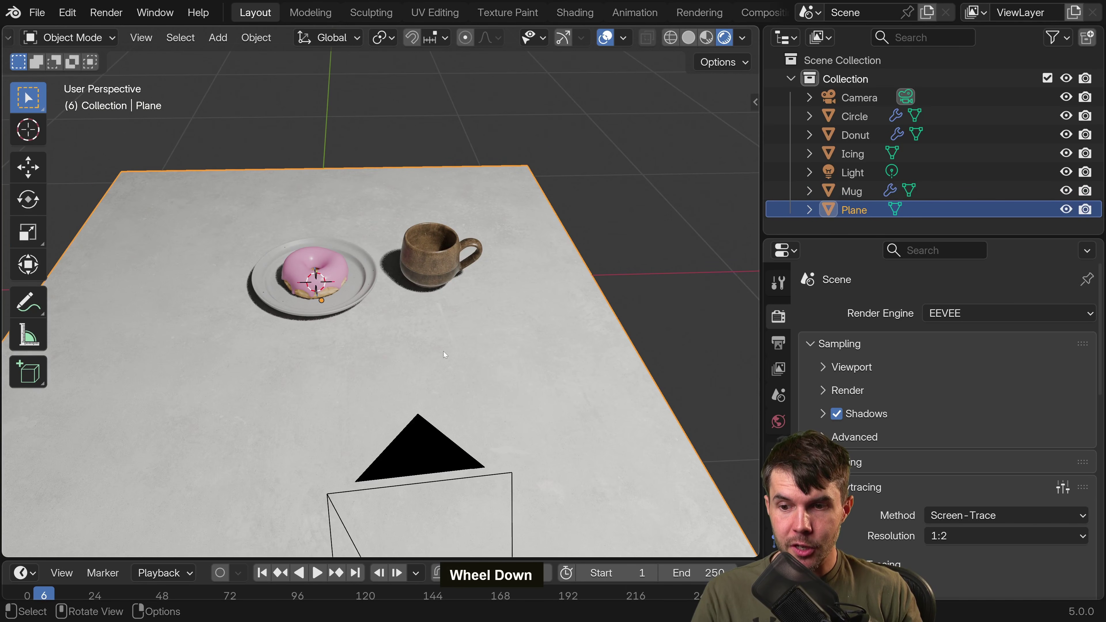
pyautogui.scroll(3, 443, 351)
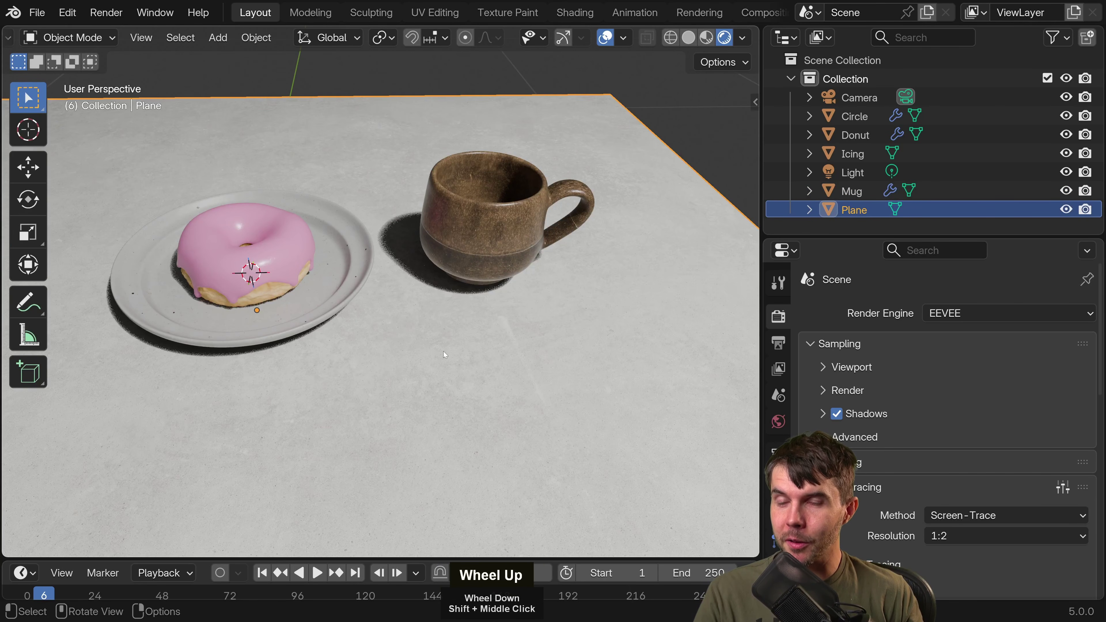
pyautogui.moveTo(444, 351); pyautogui.dragTo(433, 203, button='middle')
pyautogui.hotkey('alt', 'a')
pyautogui.scroll(5, 394, 363)
pyautogui.scroll(-5, 388, 369)
pyautogui.keyDown('shift'); pyautogui.scroll(1, 407, 373); pyautogui.keyUp('shift')
pyautogui.scroll(2, 407, 373)
pyautogui.scroll(-2, 415, 323)
pyautogui.scroll(2, 430, 309)
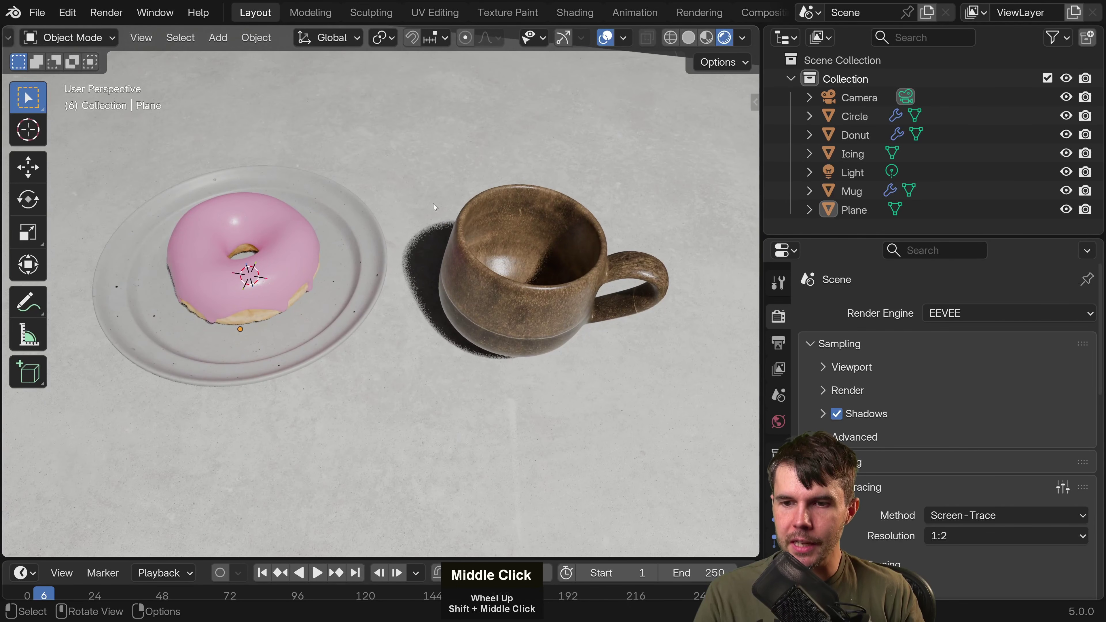
pyautogui.scroll(1, 465, 198)
pyautogui.scroll(-4, 488, 177)
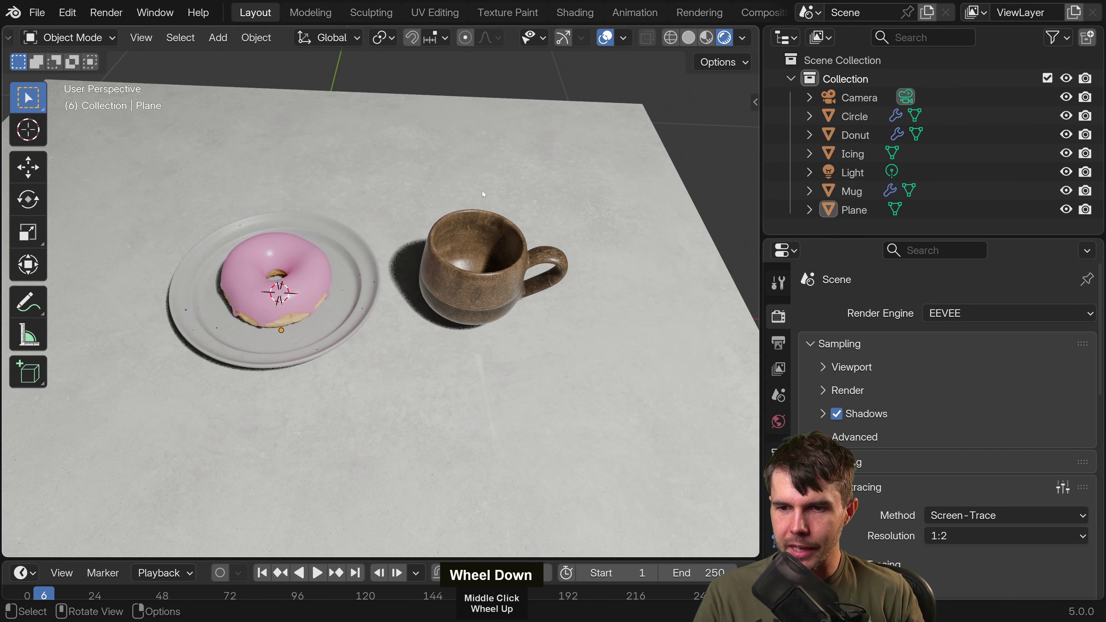
pyautogui.scroll(1, 474, 205)
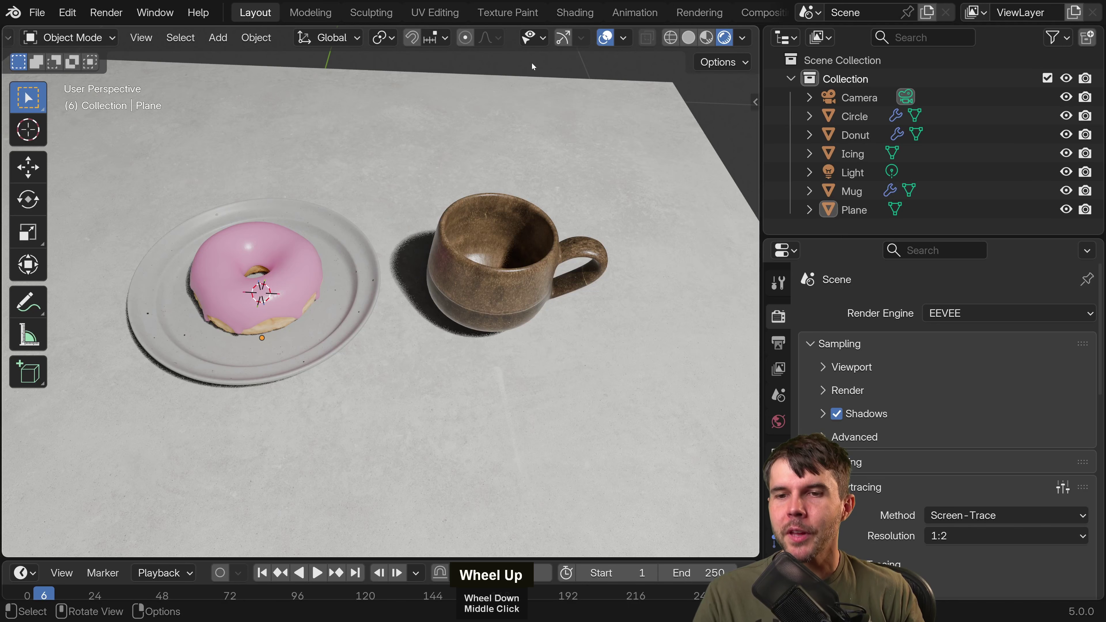
# Select the tabletop plane and bring up its material nodes in the Shading workspace with a wider node editor.
pyautogui.click(542, 94)
pyautogui.click(575, 12)
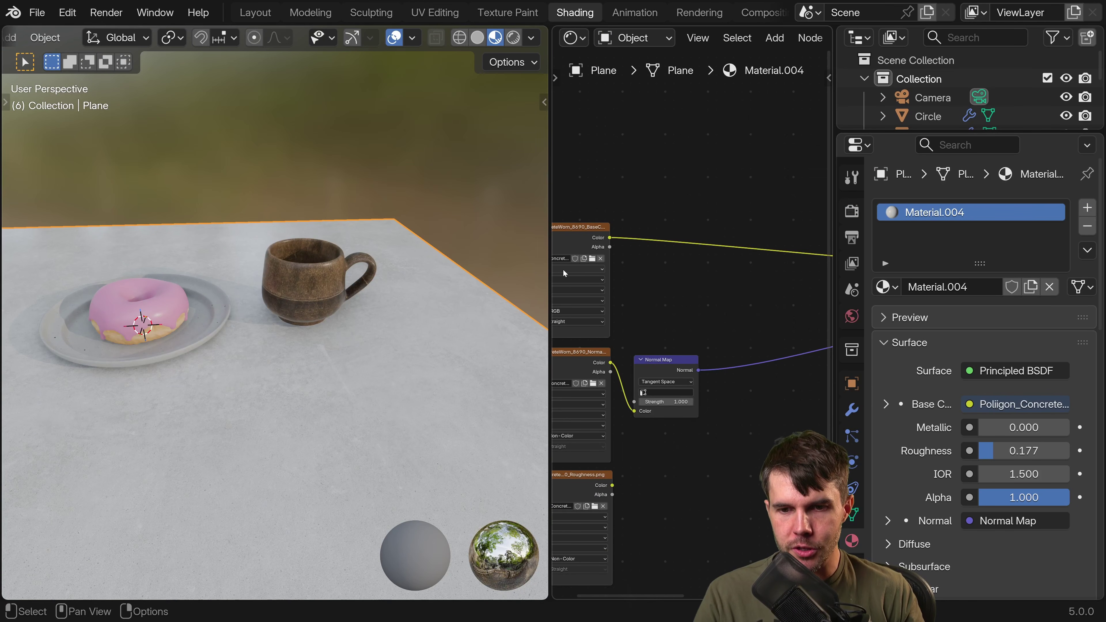
pyautogui.moveTo(551, 269); pyautogui.dragTo(424, 265)
pyautogui.scroll(-1, 588, 283)
pyautogui.scroll(1, 588, 284)
pyautogui.moveTo(597, 285); pyautogui.dragTo(623, 246, button='middle')
pyautogui.scroll(-2, 640, 301)
pyautogui.moveTo(661, 327); pyautogui.dragTo(607, 296, button='middle')
pyautogui.moveTo(348, 257); pyautogui.dragTo(349, 279, button='middle')
pyautogui.scroll(-1, 632, 312)
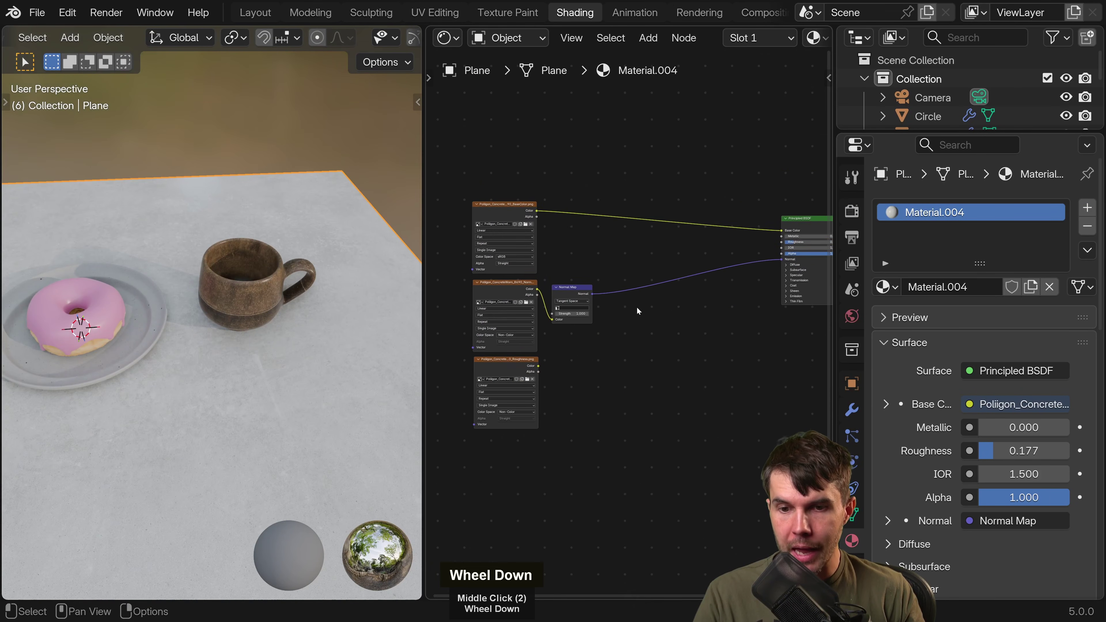
pyautogui.moveTo(654, 291); pyautogui.dragTo(601, 284, button='middle')
pyautogui.scroll(1, 556, 331)
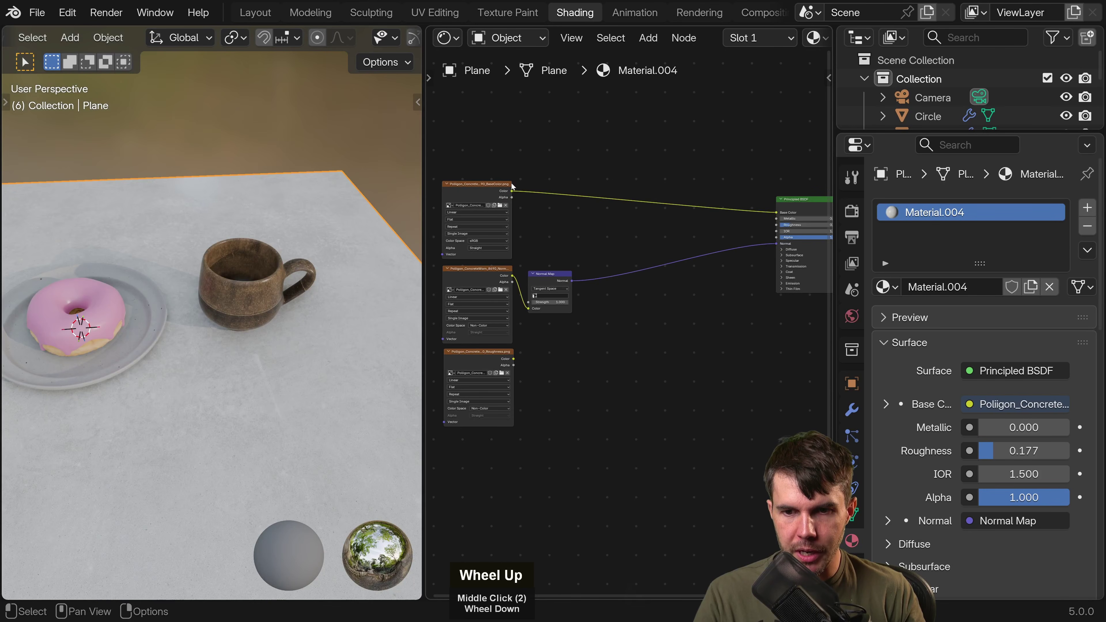
# Widen the node editor further and spread out the concrete nodes by moving the BaseColor texture and the Principled BSDF.
pyautogui.moveTo(513, 186); pyautogui.dragTo(520, 151)
pyautogui.rightClick(520, 151)
pyautogui.moveTo(709, 249); pyautogui.dragTo(692, 253, button='middle')
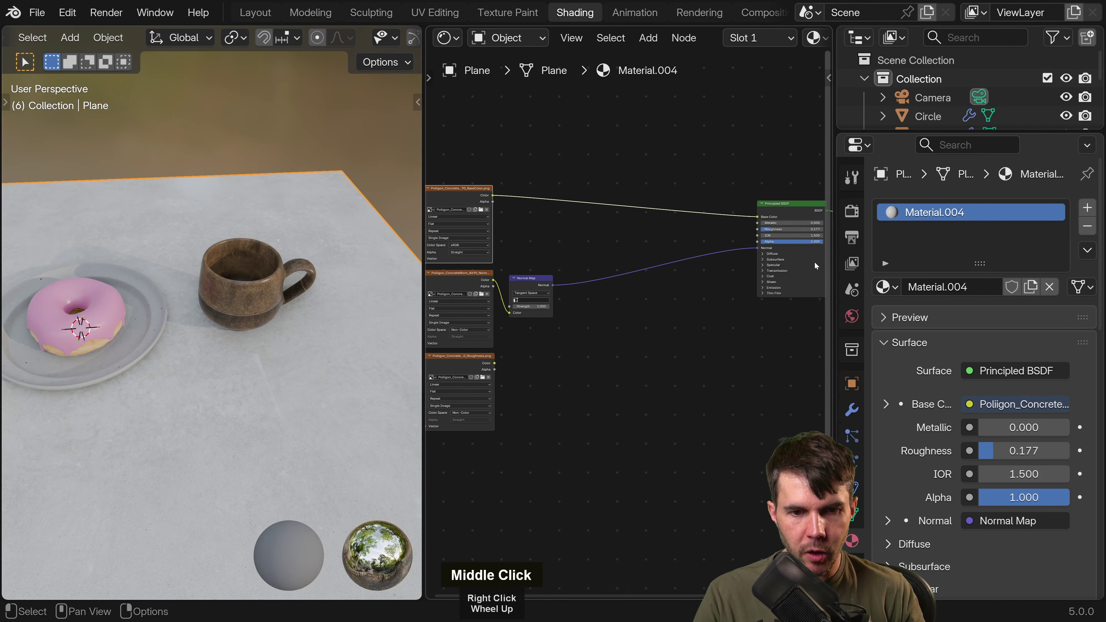
pyautogui.moveTo(834, 260); pyautogui.dragTo(936, 263)
pyautogui.scroll(1, 693, 318)
pyautogui.moveTo(492, 185); pyautogui.dragTo(486, 189, button='middle')
pyautogui.moveTo(481, 183); pyautogui.dragTo(475, 161)
pyautogui.moveTo(842, 189); pyautogui.dragTo(834, 182)
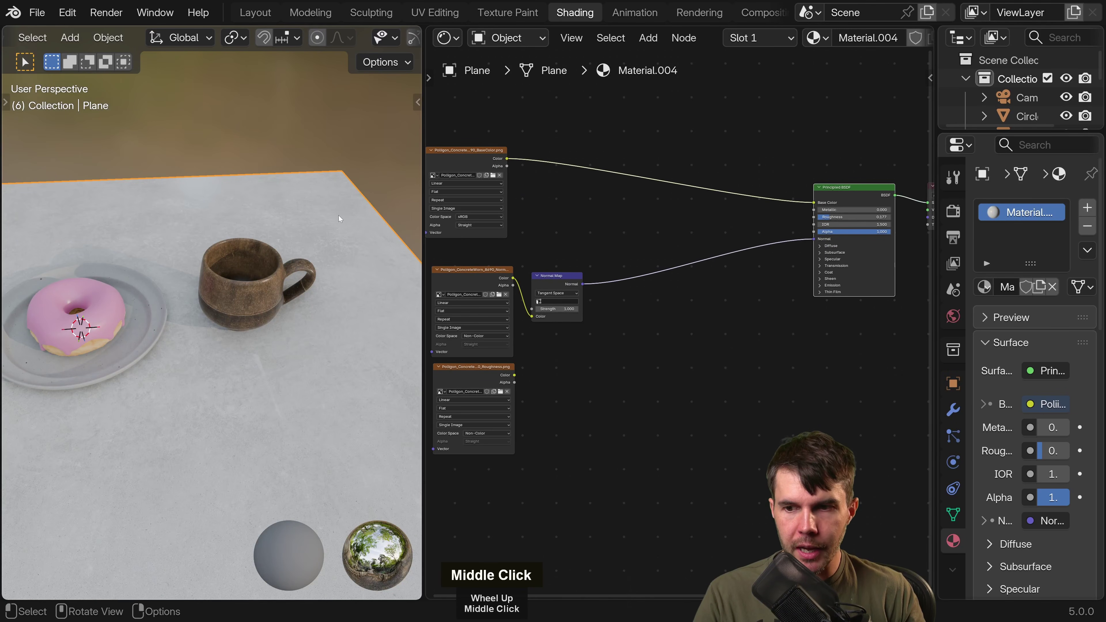
# Insert an RGB Curves node on the link between the concrete BaseColor texture and the Principled BSDF's Base Color.
pyautogui.moveTo(276, 214); pyautogui.dragTo(232, 270, button='middle')
pyautogui.keyDown('shift'); pyautogui.scroll(2, 233, 271); pyautogui.keyUp('shift')
pyautogui.scroll(3, 232, 362)
pyautogui.scroll(2, 231, 365)
pyautogui.keyDown('shift'); pyautogui.moveTo(263, 345); pyautogui.dragTo(210, 355, button='middle'); pyautogui.keyUp('shift')
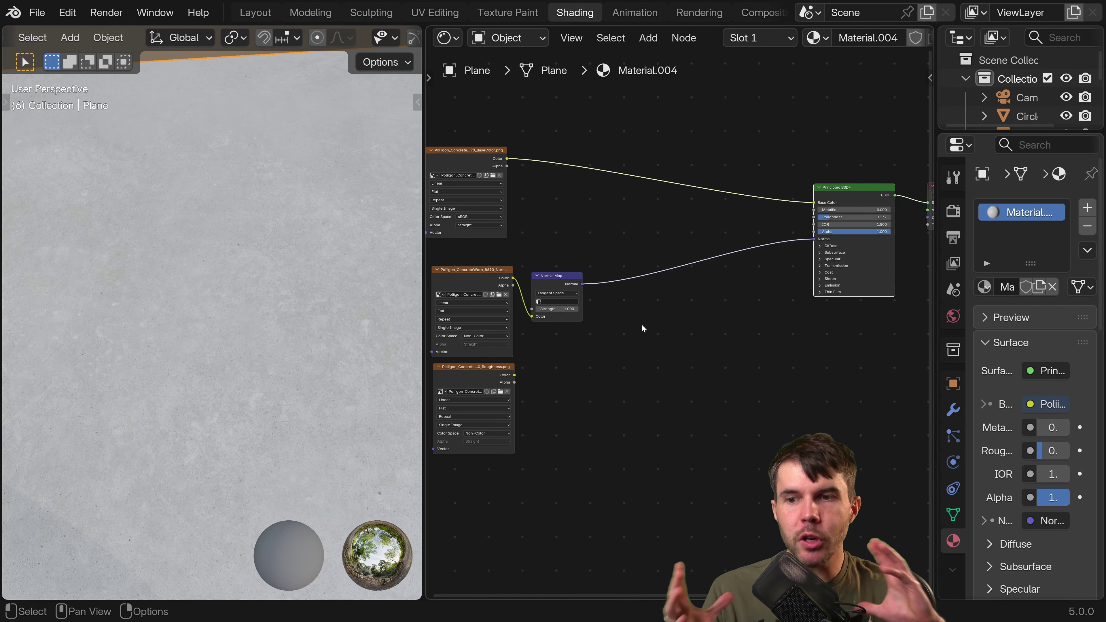
pyautogui.scroll(-2, 302, 308)
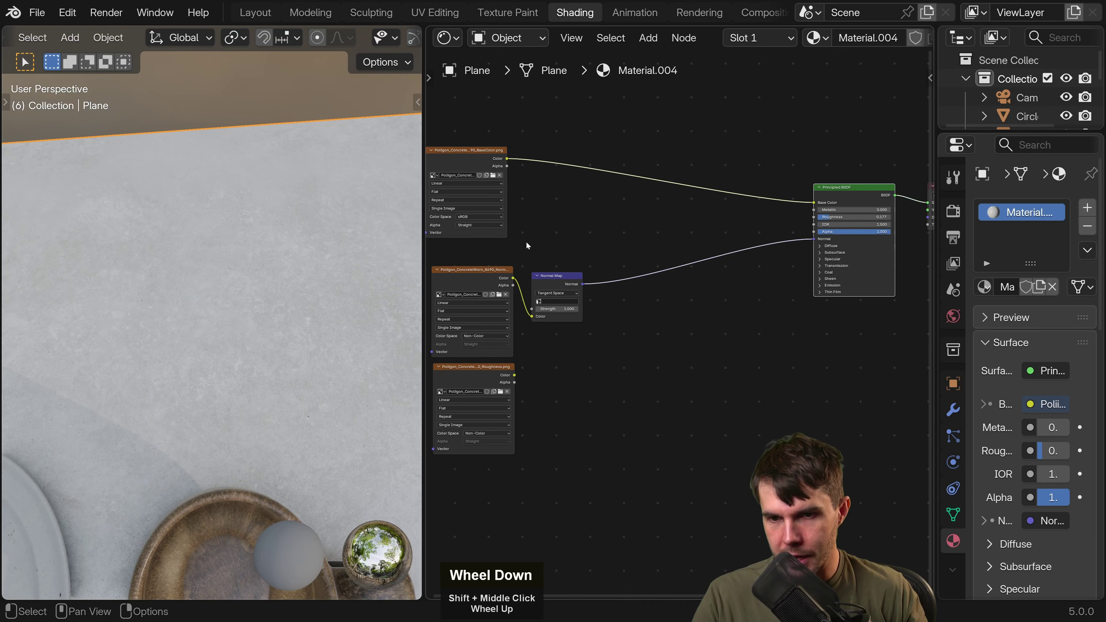
pyautogui.moveTo(527, 241); pyautogui.dragTo(557, 249, button='middle')
pyautogui.scroll(1, 557, 250)
pyautogui.click(648, 38)
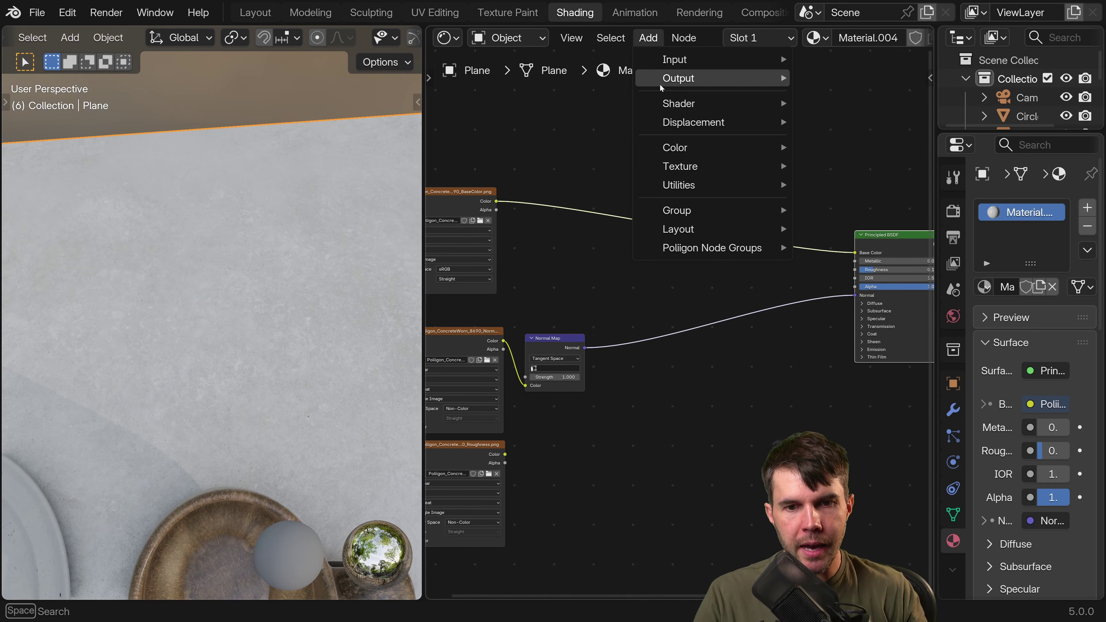
pyautogui.moveTo(684, 148)
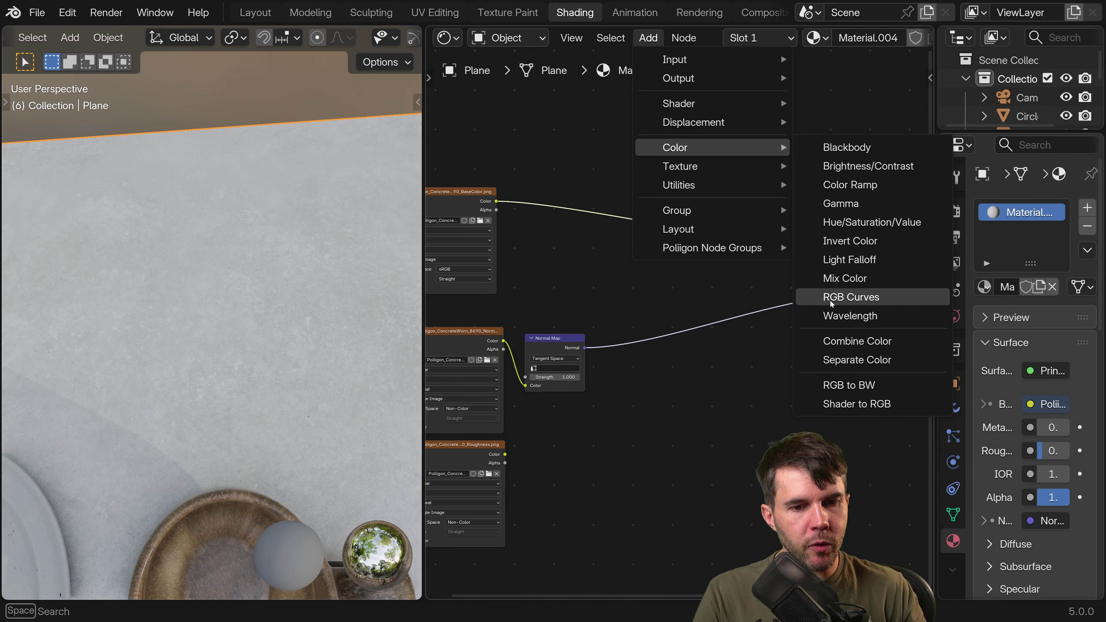
pyautogui.click(868, 300)
pyautogui.click(628, 166)
# Add a point on the RGB Curves node's combined curve and pull it down to about 0.4675, 0.0480.
pyautogui.scroll(2, 671, 299)
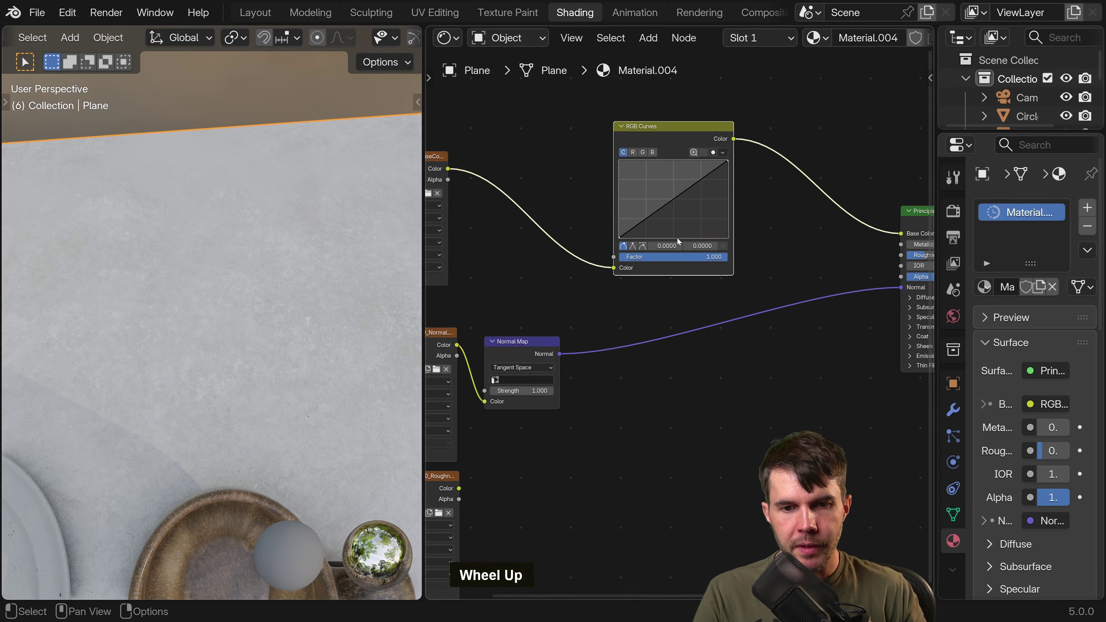
pyautogui.moveTo(680, 327); pyautogui.dragTo(660, 270, button='middle')
pyautogui.scroll(1, 660, 270)
pyautogui.scroll(1, 666, 166)
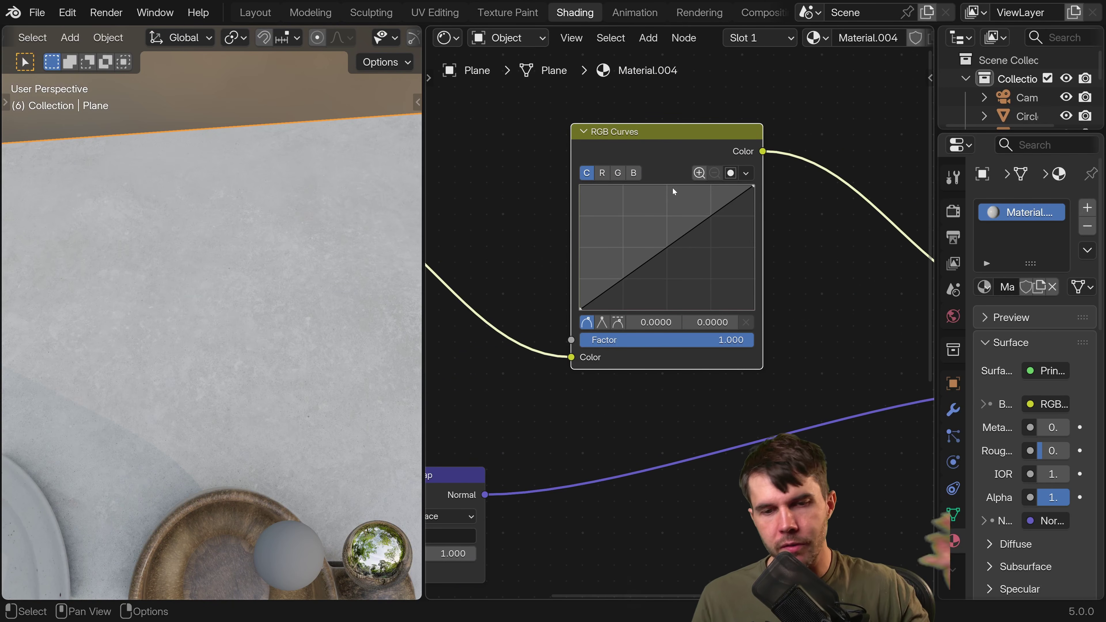
pyautogui.moveTo(660, 251); pyautogui.dragTo(628, 301)
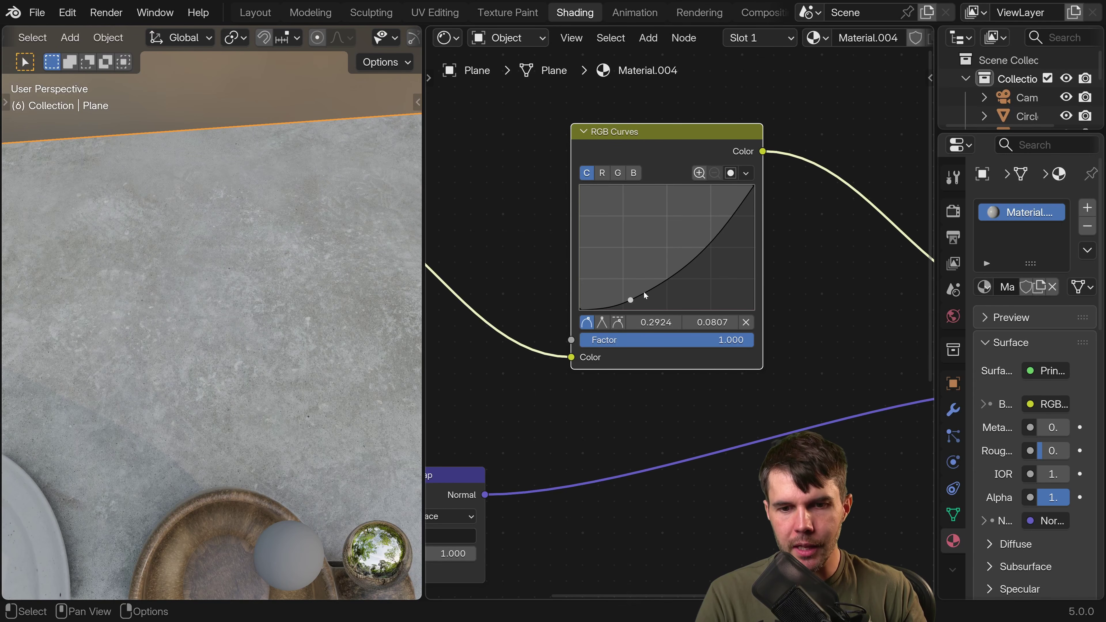
pyautogui.moveTo(631, 299); pyautogui.dragTo(661, 304)
# Examine the darkened concrete tabletop around the mug and donut from several angles and distances.
pyautogui.scroll(-2, 283, 340)
pyautogui.scroll(3, 283, 340)
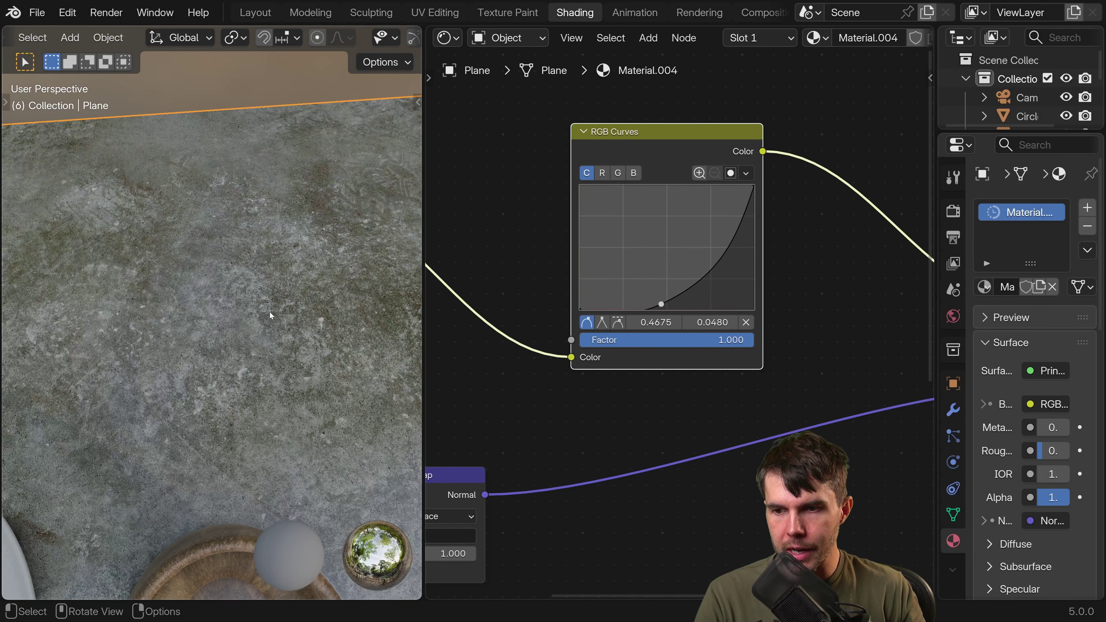
pyautogui.scroll(-4, 268, 325)
pyautogui.keyDown('shift'); pyautogui.moveTo(268, 324); pyautogui.dragTo(316, 115, button='middle'); pyautogui.keyUp('shift')
pyautogui.moveTo(264, 204); pyautogui.dragTo(240, 353, button='middle')
pyautogui.scroll(-3, 274, 262)
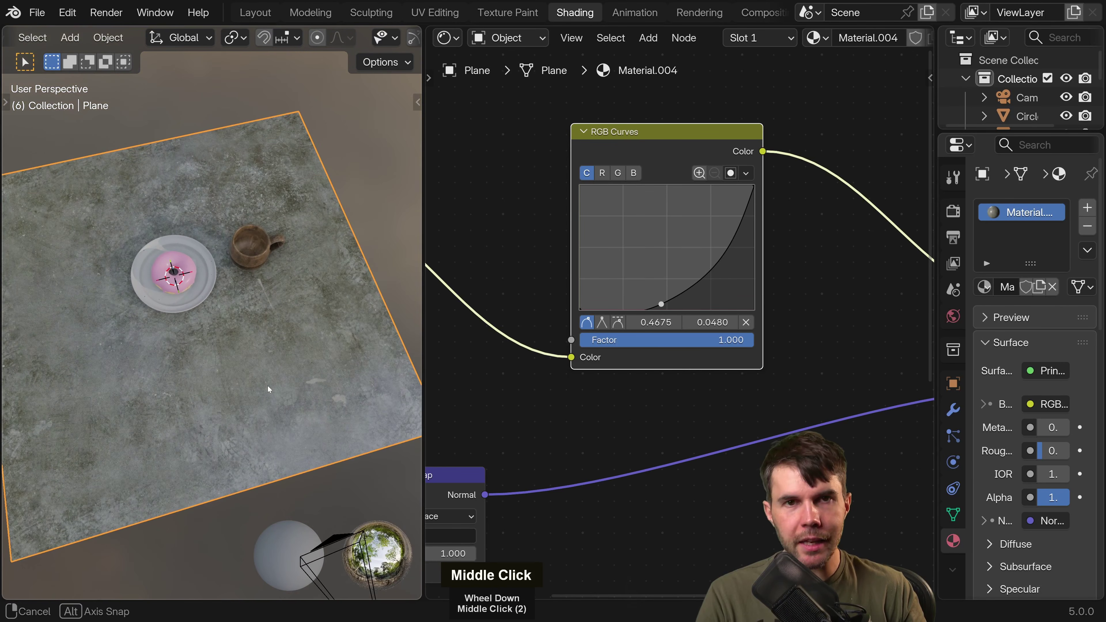
pyautogui.scroll(5, 239, 353)
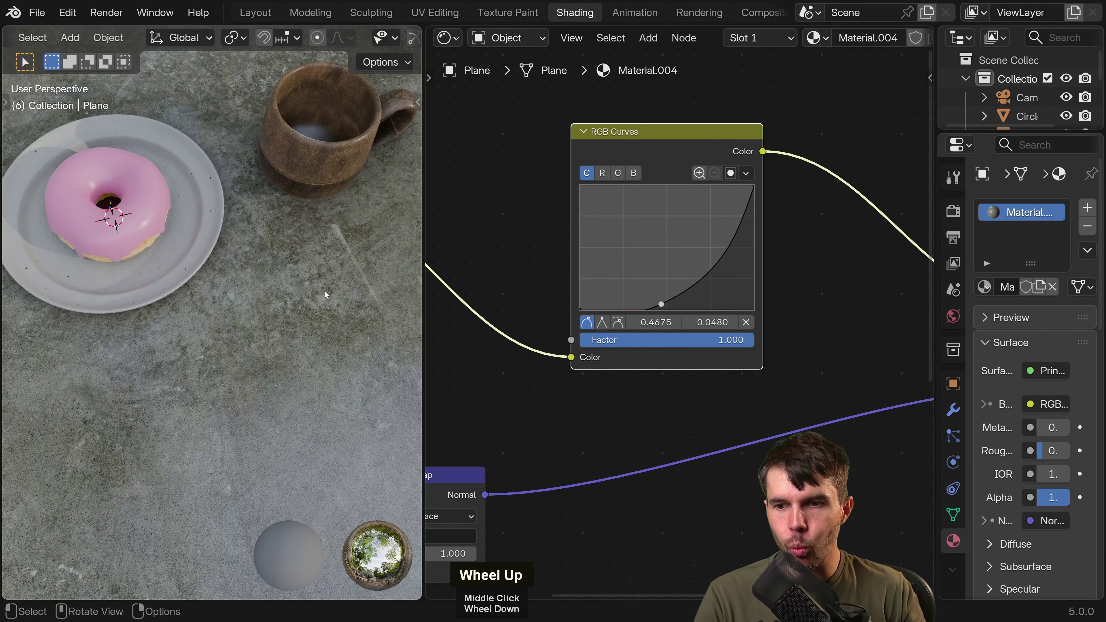
pyautogui.moveTo(305, 279); pyautogui.dragTo(203, 422, button='middle')
pyautogui.scroll(3, 244, 383)
pyautogui.keyDown('shift'); pyautogui.moveTo(261, 370); pyautogui.dragTo(191, 396, button='middle'); pyautogui.keyUp('shift')
pyautogui.scroll(2, 184, 374)
pyautogui.scroll(2, 200, 335)
pyautogui.scroll(-2, 197, 330)
pyautogui.keyDown('shift'); pyautogui.moveTo(198, 330); pyautogui.dragTo(233, 314, button='middle'); pyautogui.keyUp('shift')
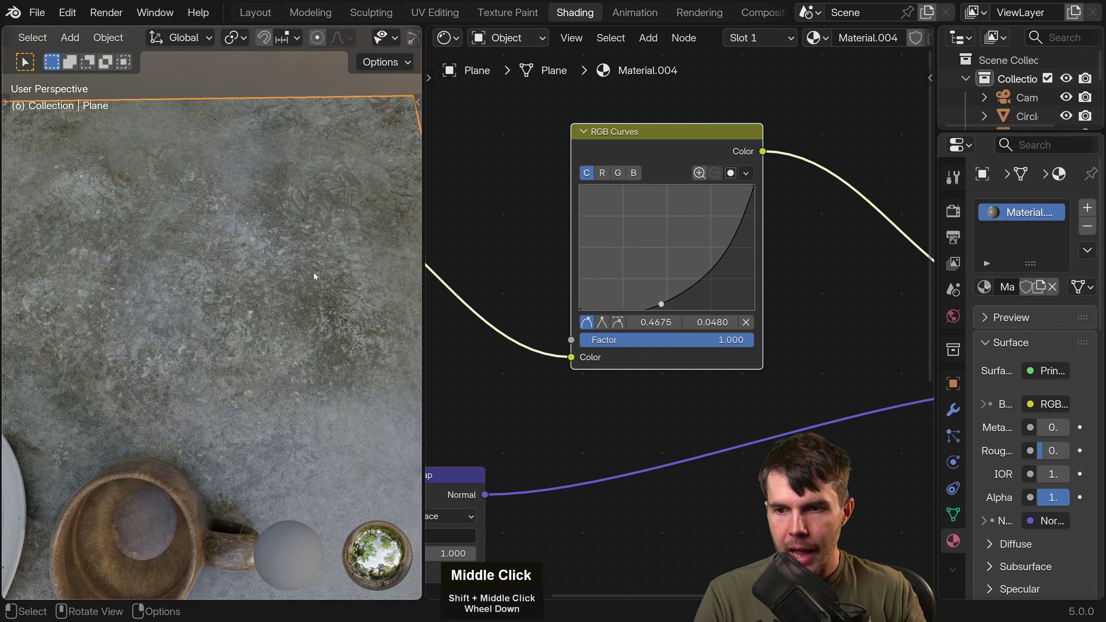
# Add a second point near the upper end of the RGB Curves node's combined curve at 0.9448, 0.9500.
pyautogui.scroll(2, 262, 208)
pyautogui.moveTo(737, 232); pyautogui.dragTo(744, 191)
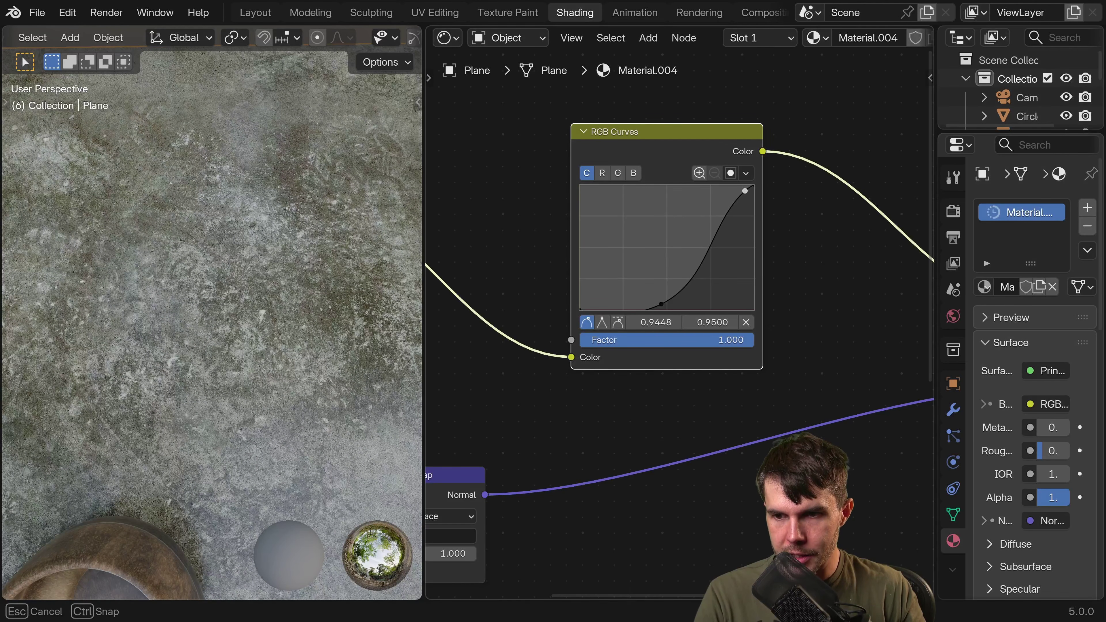
pyautogui.scroll(-5, 265, 340)
pyautogui.moveTo(265, 341); pyautogui.dragTo(242, 323, button='middle')
pyautogui.scroll(-2, 210, 351)
pyautogui.moveTo(243, 323); pyautogui.dragTo(225, 305, button='middle')
pyautogui.scroll(-1, 324, 289)
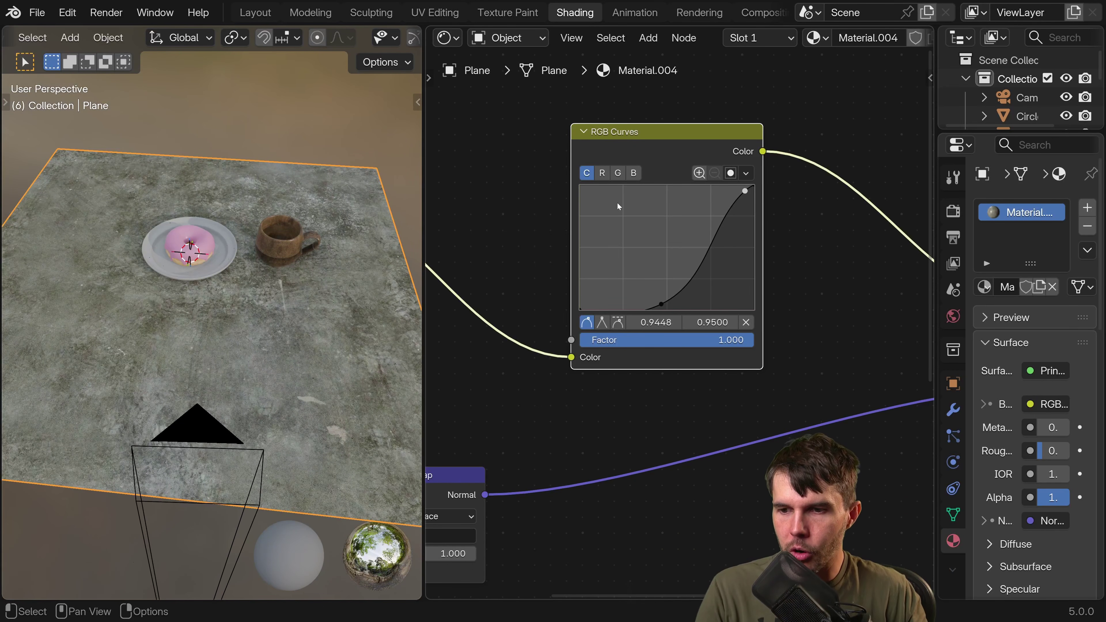
# Move the RGB Curves node closer to the concrete BaseColor texture node.
pyautogui.scroll(6, 217, 256)
pyautogui.moveTo(212, 288); pyautogui.dragTo(237, 329, button='middle')
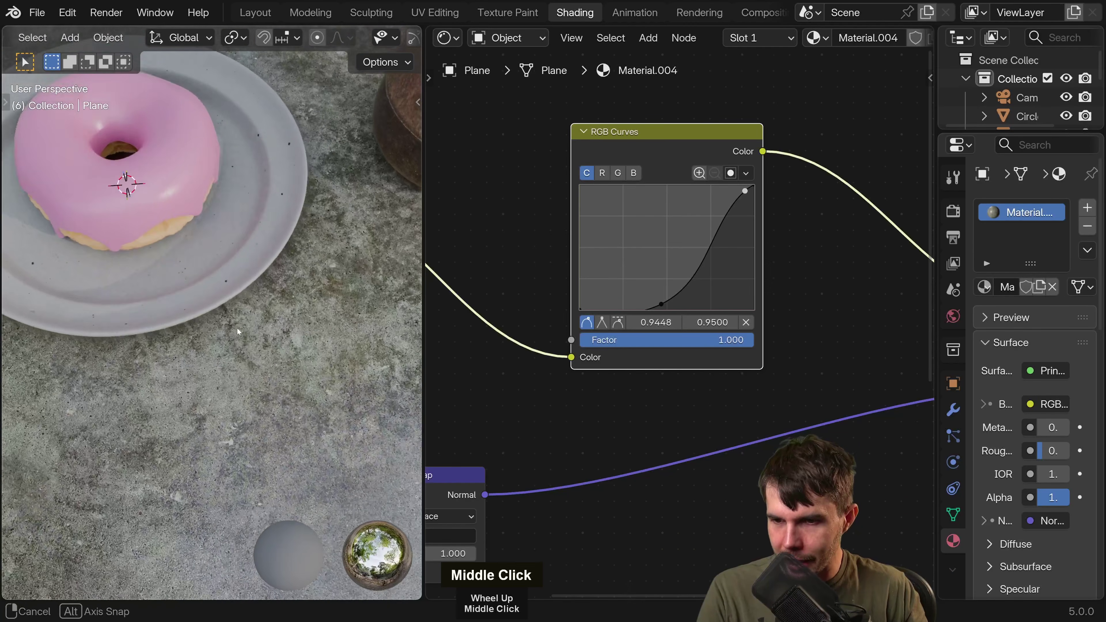
pyautogui.scroll(-5, 227, 296)
pyautogui.moveTo(222, 277); pyautogui.dragTo(244, 303, button='middle')
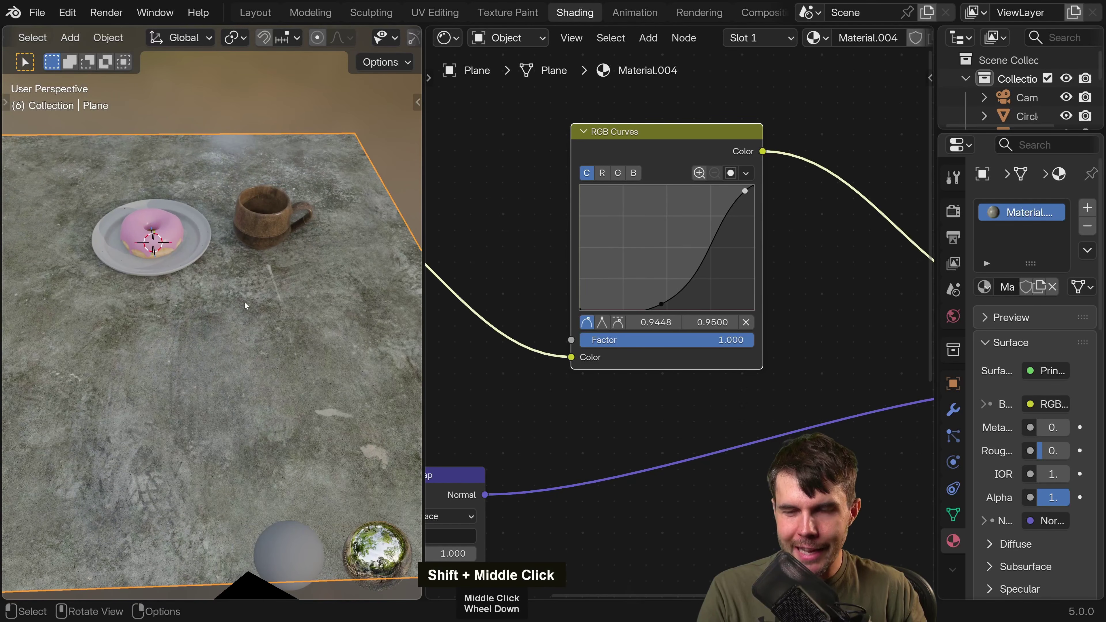
pyautogui.scroll(-2, 678, 136)
pyautogui.scroll(-2, 360, 316)
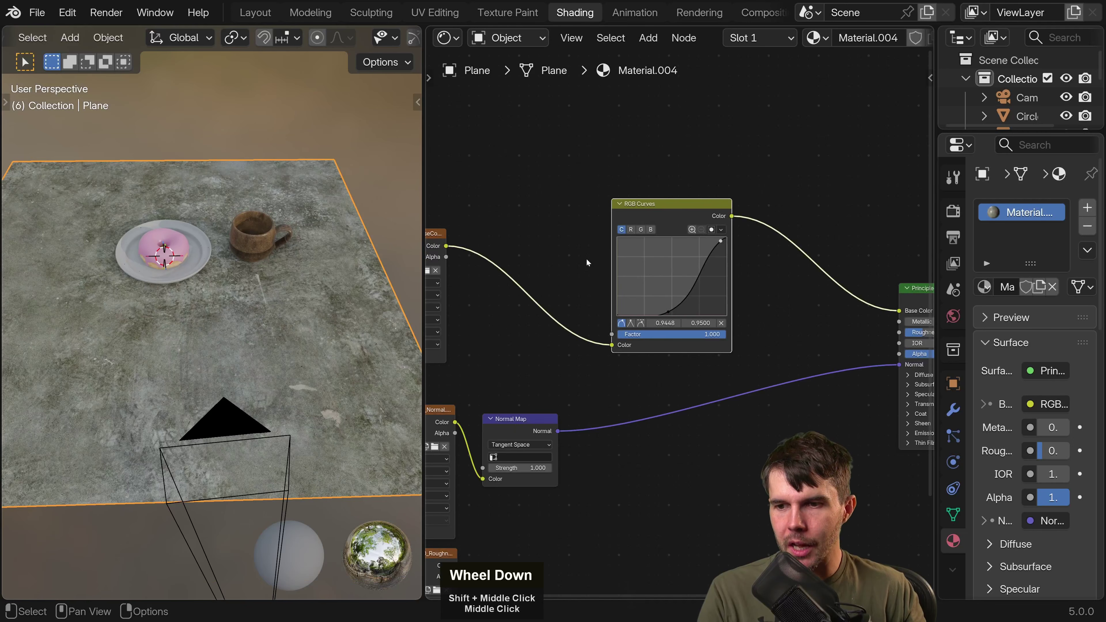
pyautogui.moveTo(660, 214); pyautogui.dragTo(546, 239)
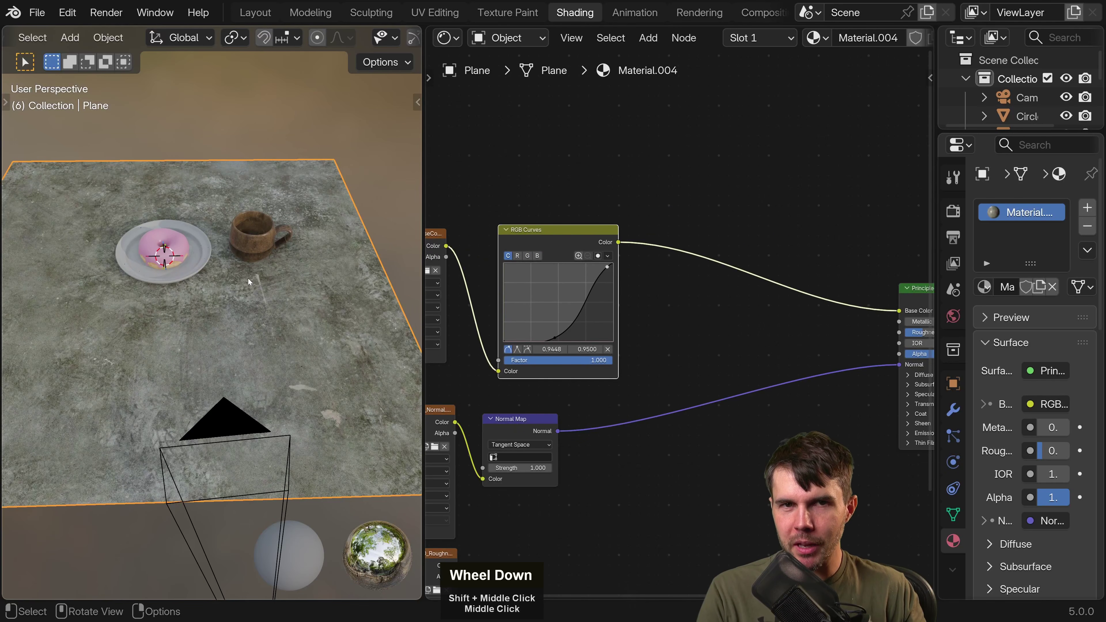
# Insert a Hue/Saturation/Value node on the link between the RGB Curves node and the Principled BSDF's Base Color.
pyautogui.scroll(3, 327, 330)
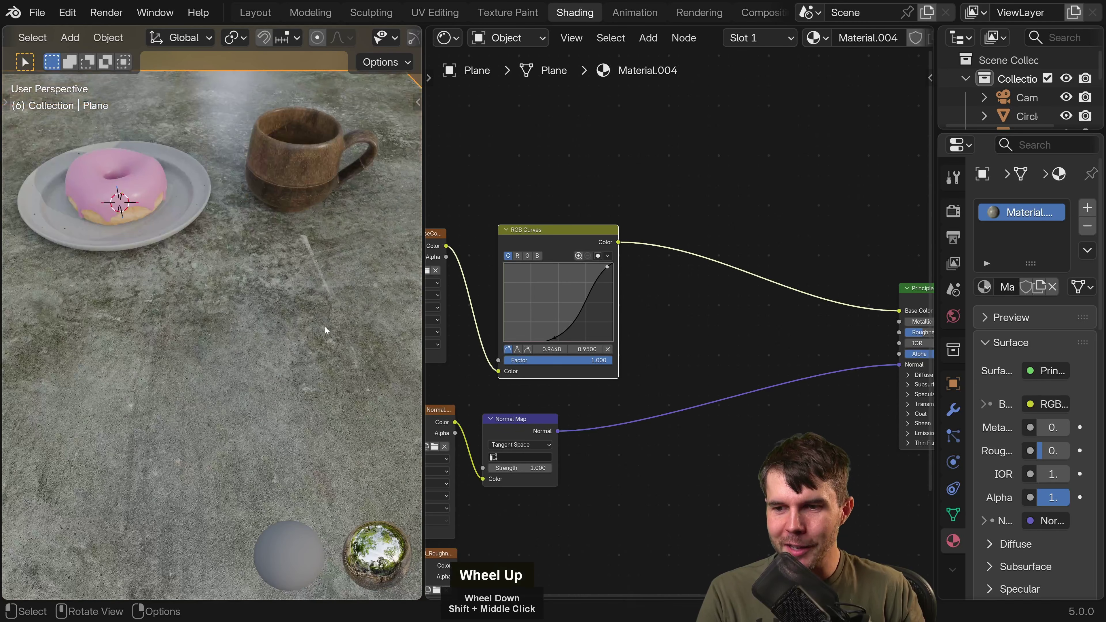
pyautogui.moveTo(561, 302); pyautogui.dragTo(463, 293, button='middle')
pyautogui.moveTo(605, 272); pyautogui.dragTo(594, 261, button='middle')
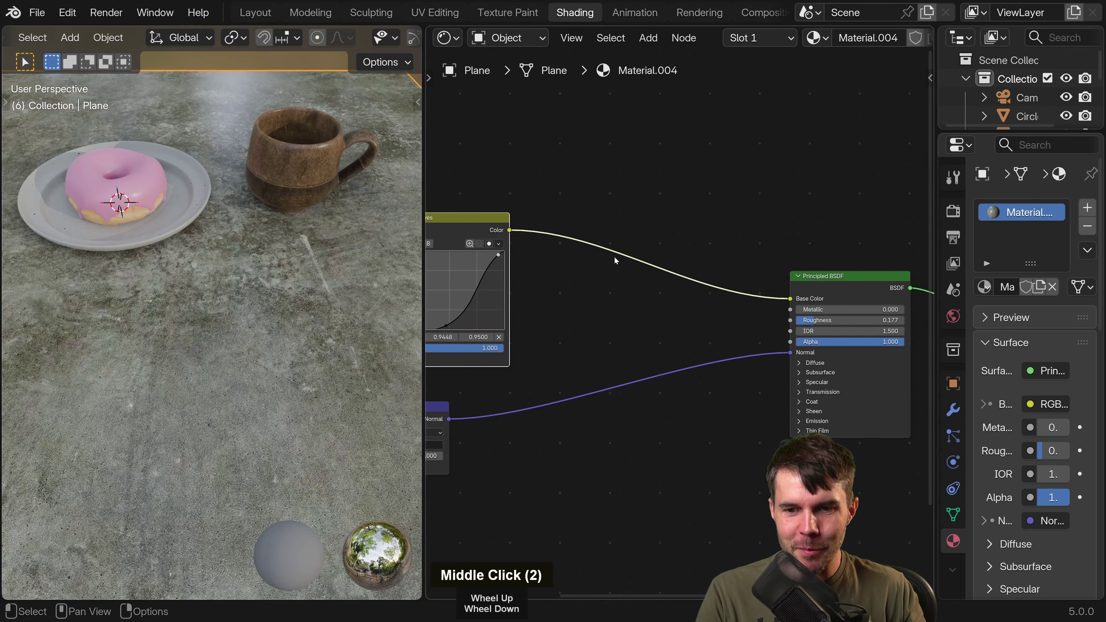
pyautogui.click(648, 37)
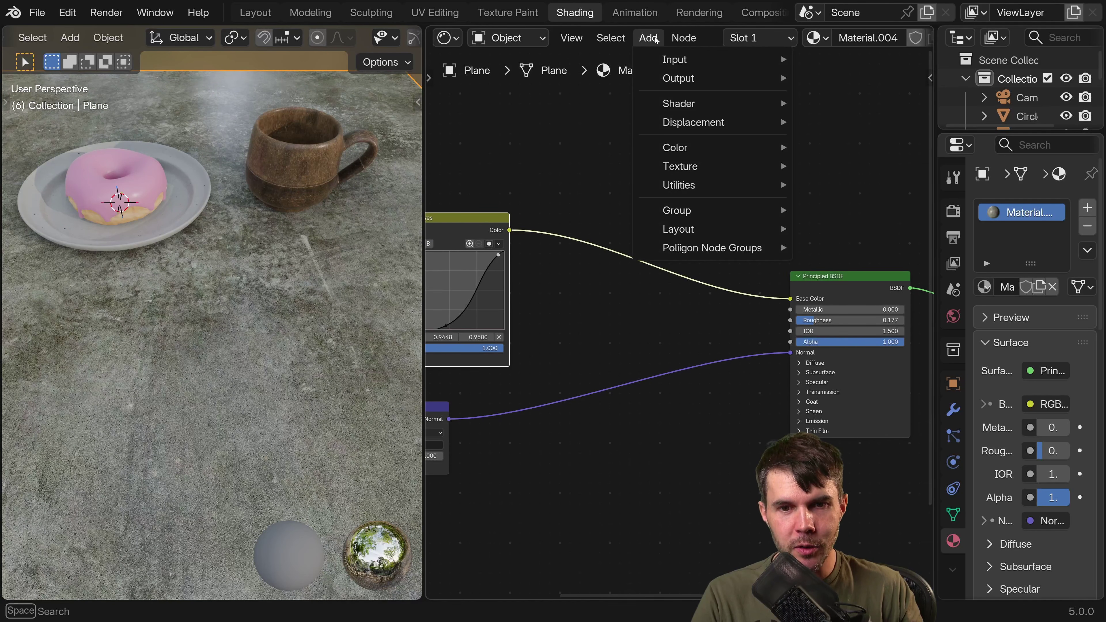
pyautogui.moveTo(688, 152)
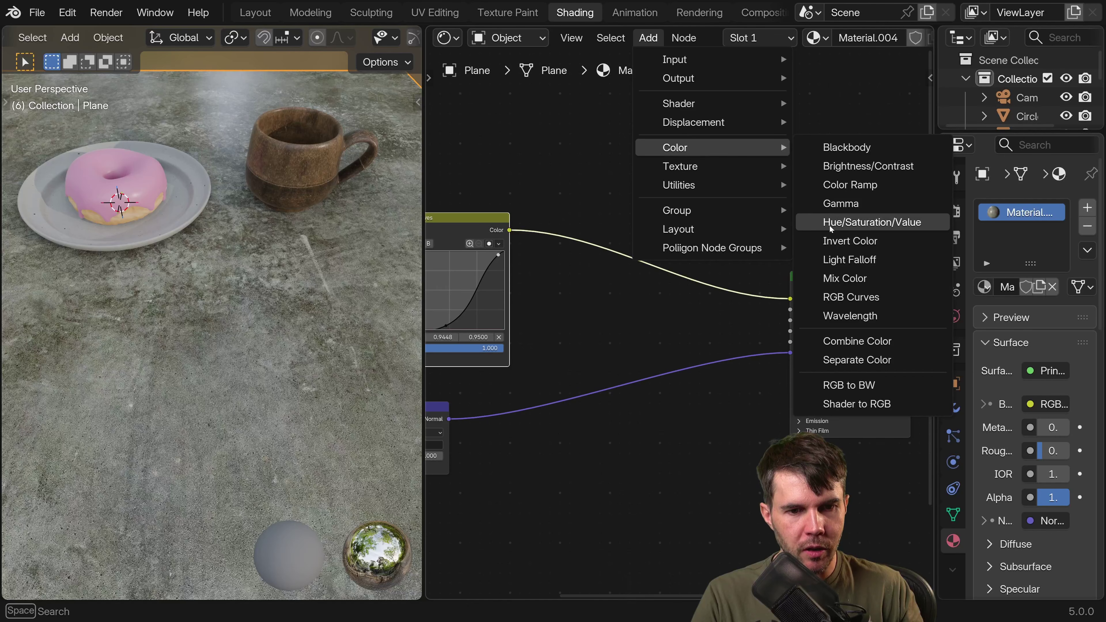
pyautogui.click(928, 223)
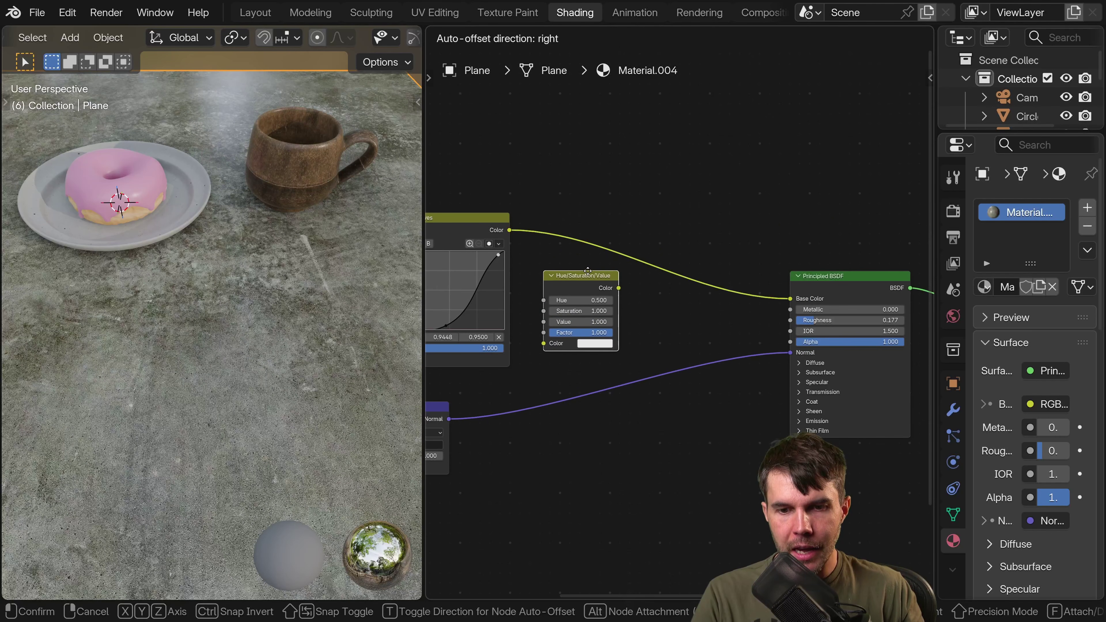
pyautogui.click(666, 240)
pyautogui.scroll(-2, 686, 238)
pyautogui.moveTo(667, 240); pyautogui.dragTo(727, 227, button='middle')
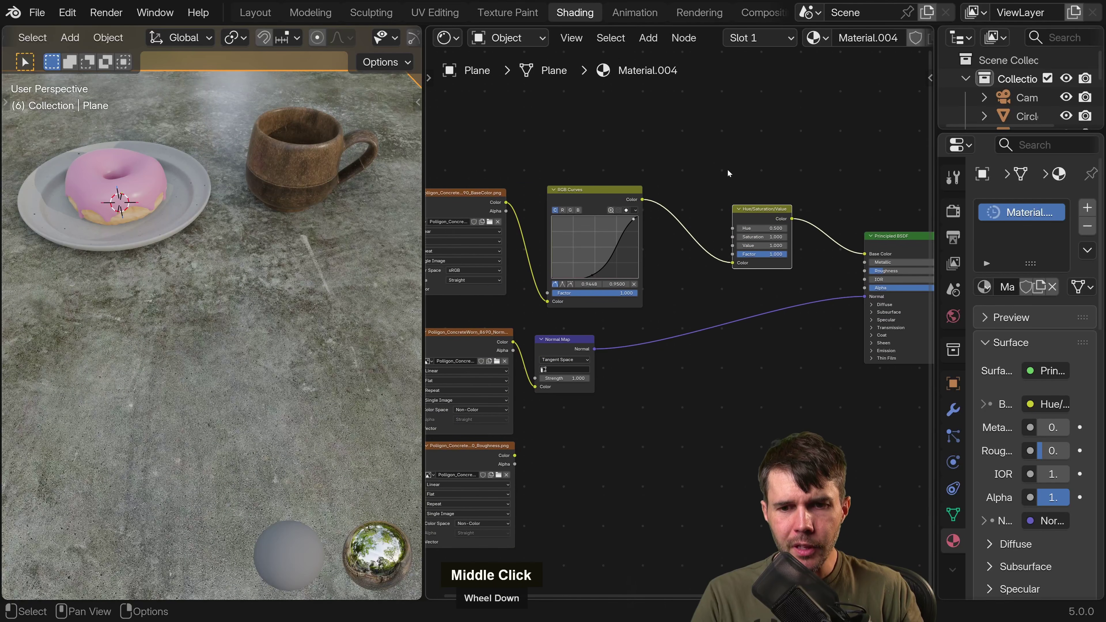
pyautogui.moveTo(578, 195); pyautogui.dragTo(710, 234)
pyautogui.rightClick(728, 211)
pyautogui.rightClick(711, 234)
# Set the Hue/Saturation/Value node's Saturation to 0 to make the concrete neutral grey.
pyautogui.scroll(4, 765, 244)
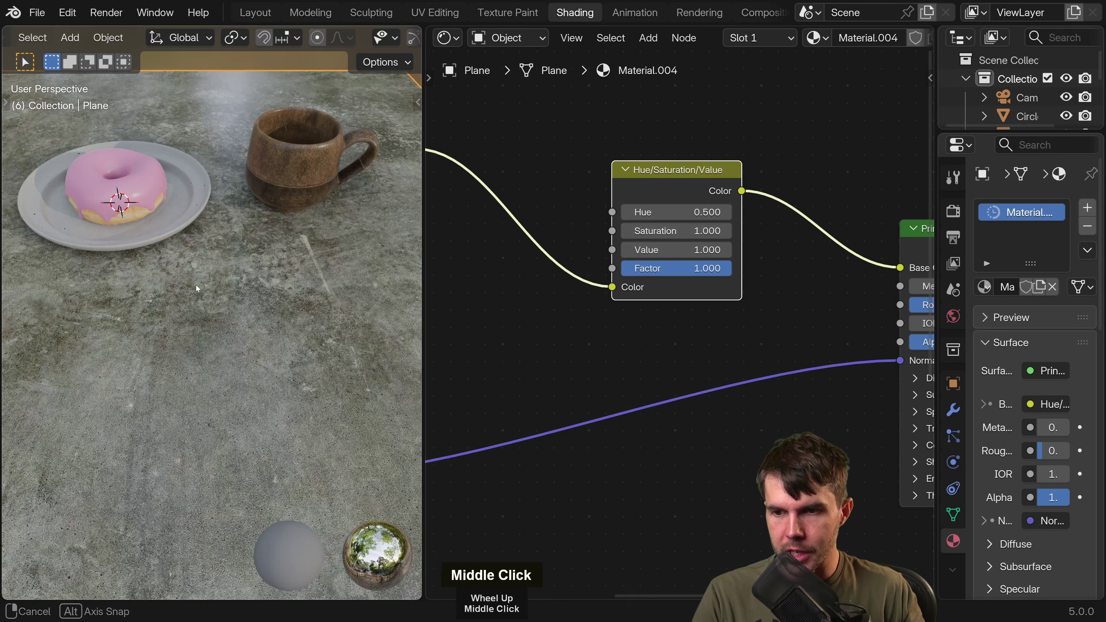
pyautogui.moveTo(196, 286); pyautogui.dragTo(194, 331, button='middle')
pyautogui.keyDown('shift'); pyautogui.moveTo(194, 332); pyautogui.dragTo(170, 394, button='middle'); pyautogui.keyUp('shift')
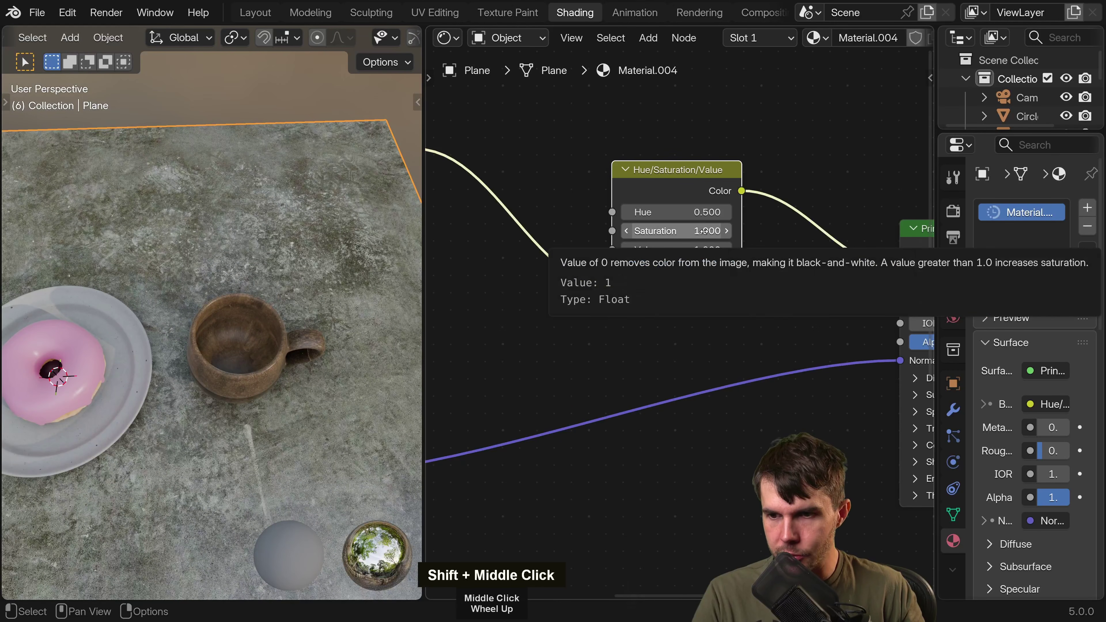
pyautogui.press('BackSpace')
pyautogui.scroll(-4, 291, 327)
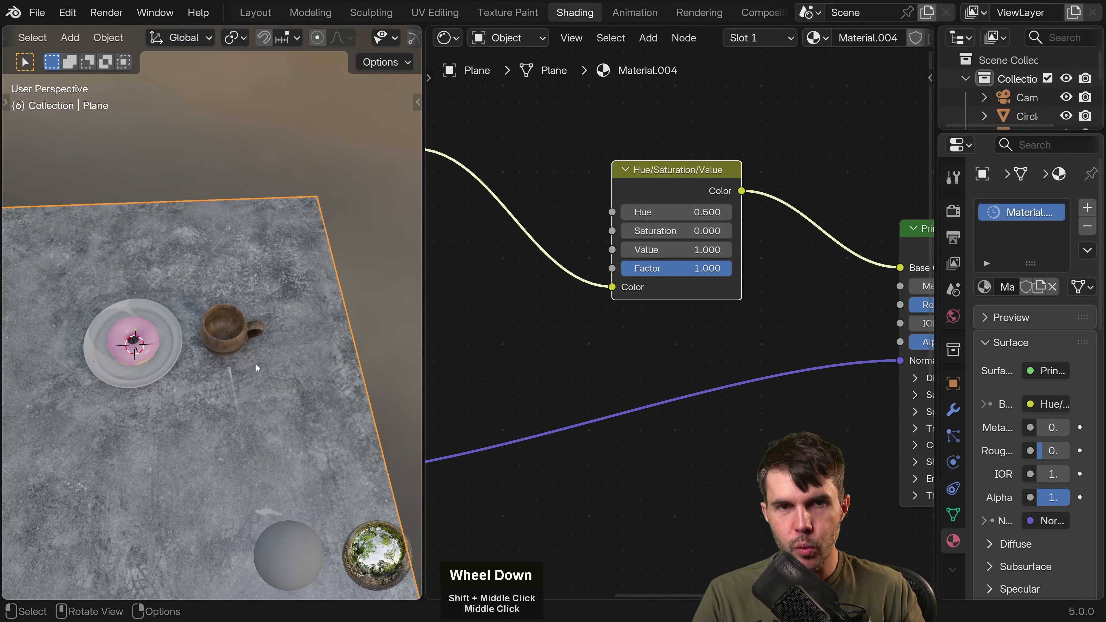
pyautogui.keyDown('shift'); pyautogui.moveTo(255, 364); pyautogui.dragTo(242, 330, button='middle'); pyautogui.keyUp('shift')
pyautogui.scroll(5, 168, 379)
pyautogui.keyDown('shift'); pyautogui.moveTo(179, 287); pyautogui.dragTo(248, 319, button='middle'); pyautogui.keyUp('shift')
pyautogui.scroll(-10, 163, 396)
pyautogui.keyDown('shift'); pyautogui.scroll(2, 247, 319); pyautogui.keyUp('shift')
pyautogui.scroll(-6, 567, 245)
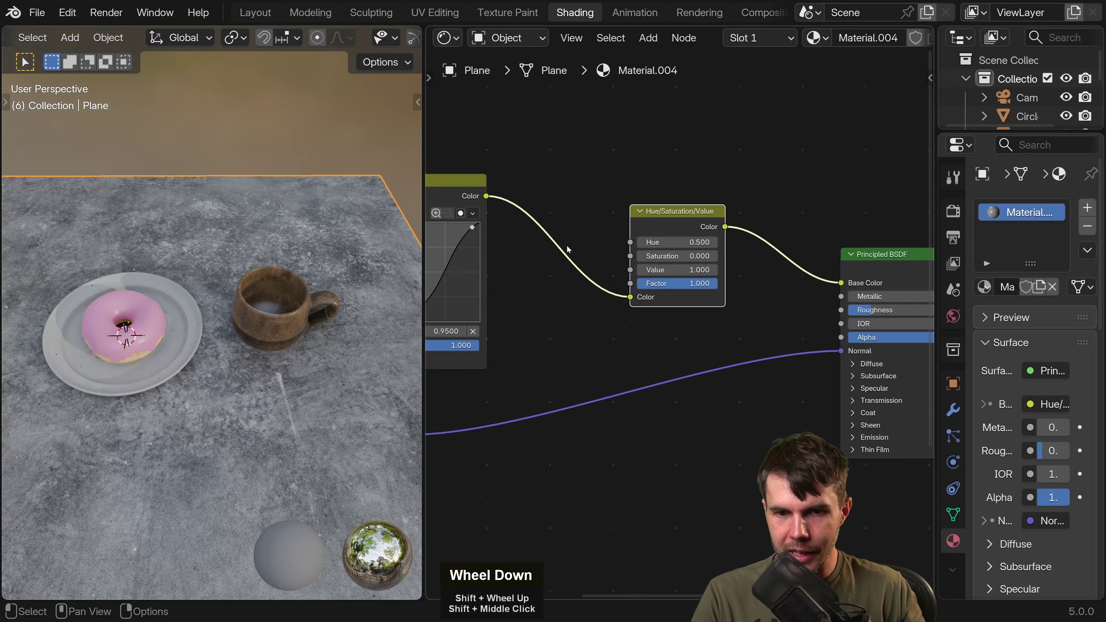
# Mute the RGB Curves and Hue/Saturation/Value nodes to compare the tabletop with the original concrete colour.
pyautogui.moveTo(567, 245); pyautogui.dragTo(667, 214, button='middle')
pyautogui.scroll(-2, 667, 213)
pyautogui.click(567, 201)
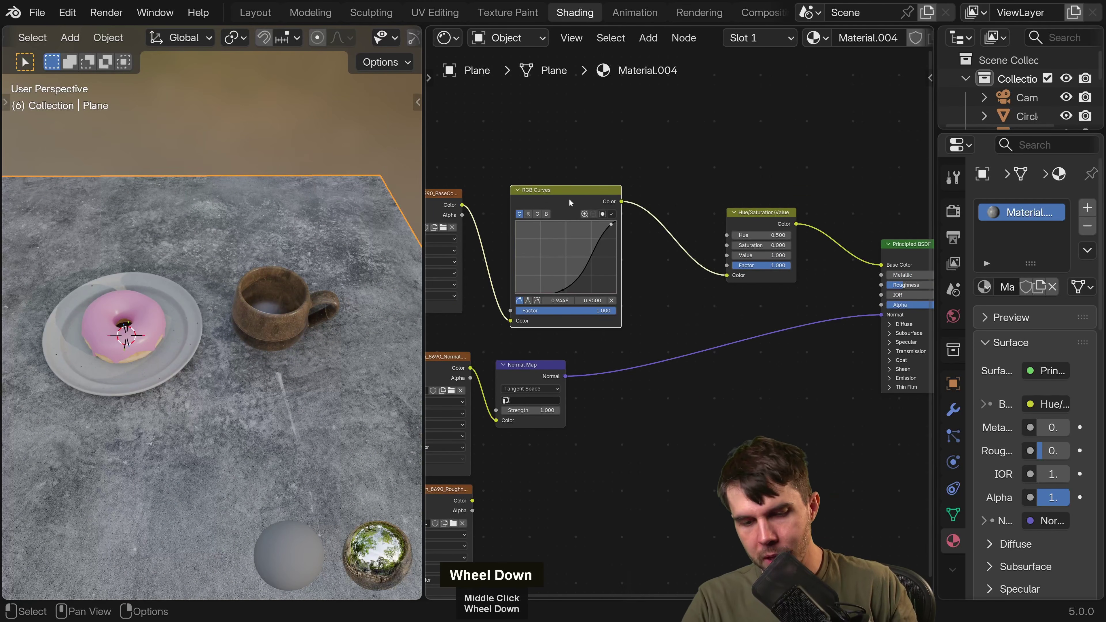
pyautogui.moveTo(569, 198); pyautogui.dragTo(583, 194)
pyautogui.rightClick(583, 195)
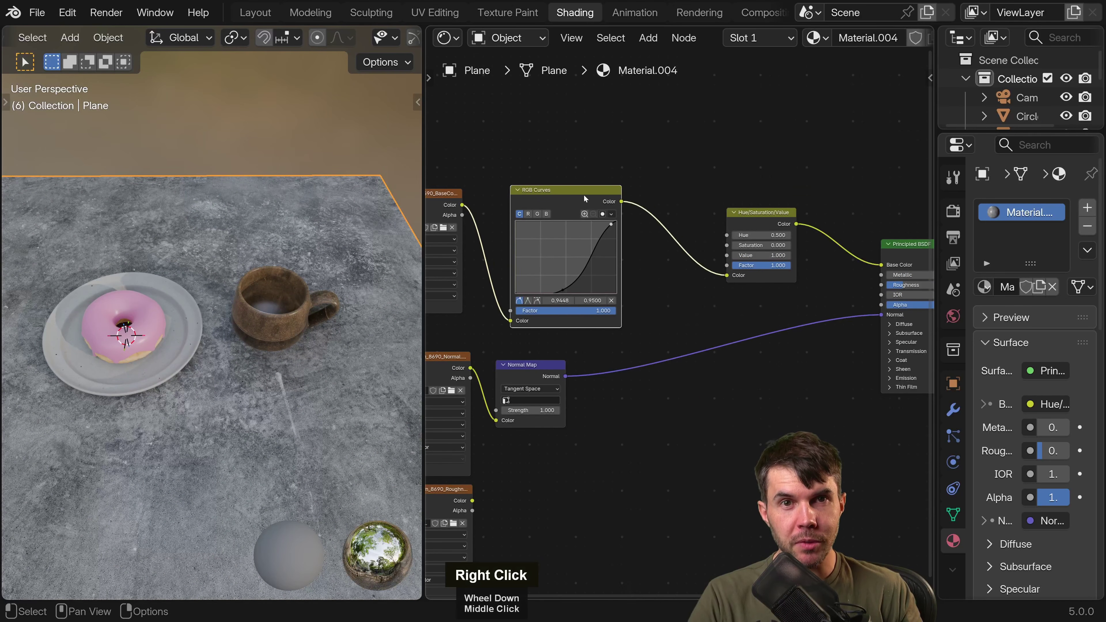
pyautogui.press('m')
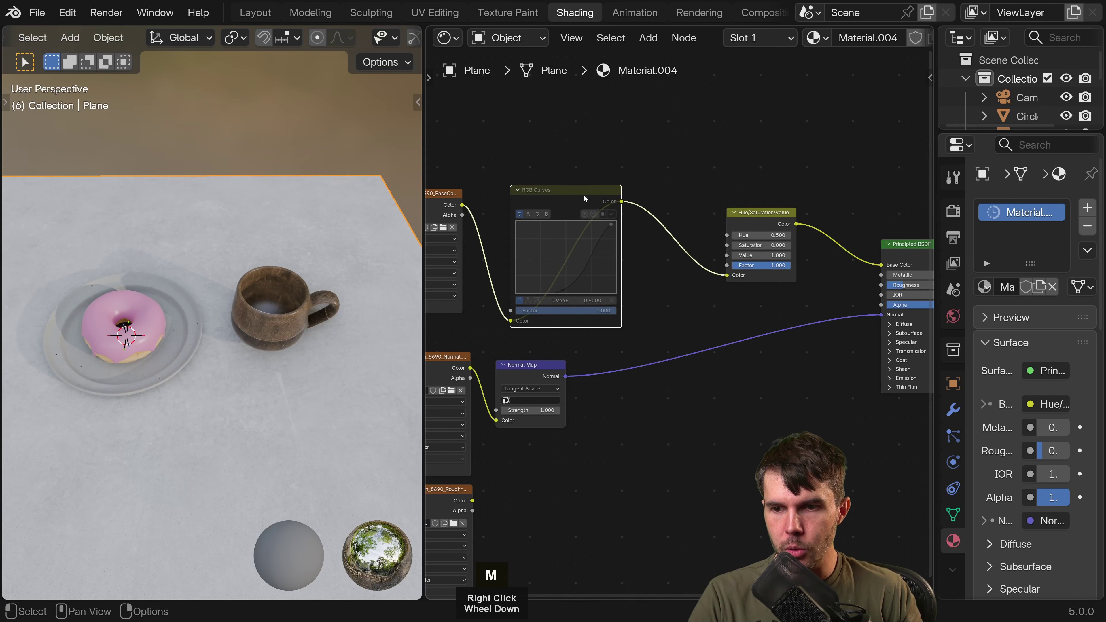
pyautogui.click(750, 215)
pyautogui.press('m')
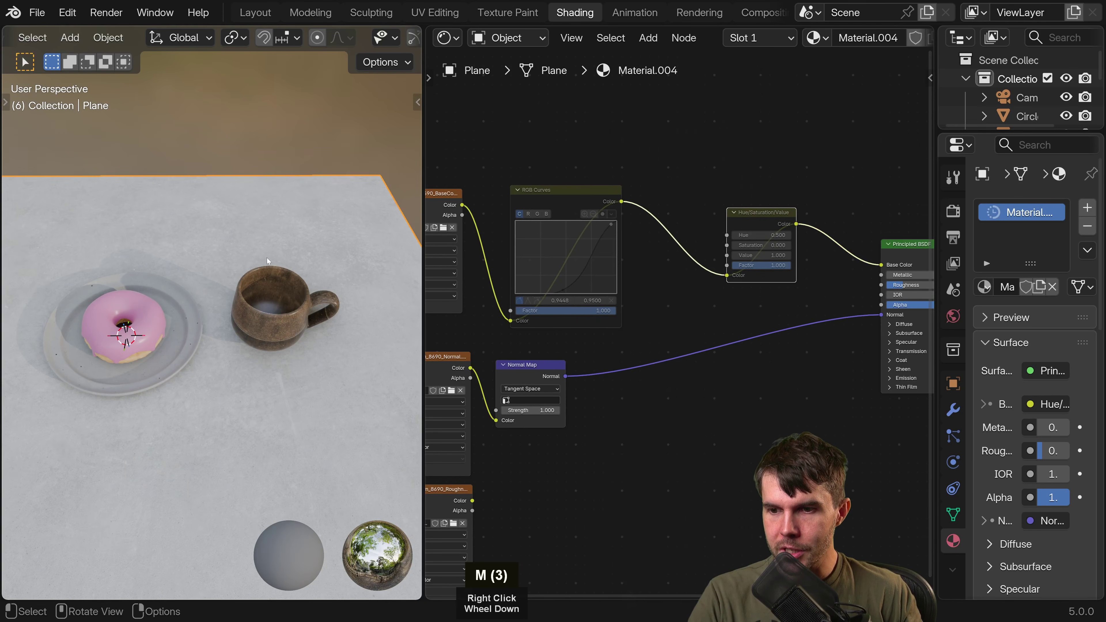
# Unmute the RGB Curves and Hue/Saturation/Value nodes.
pyautogui.click(599, 209)
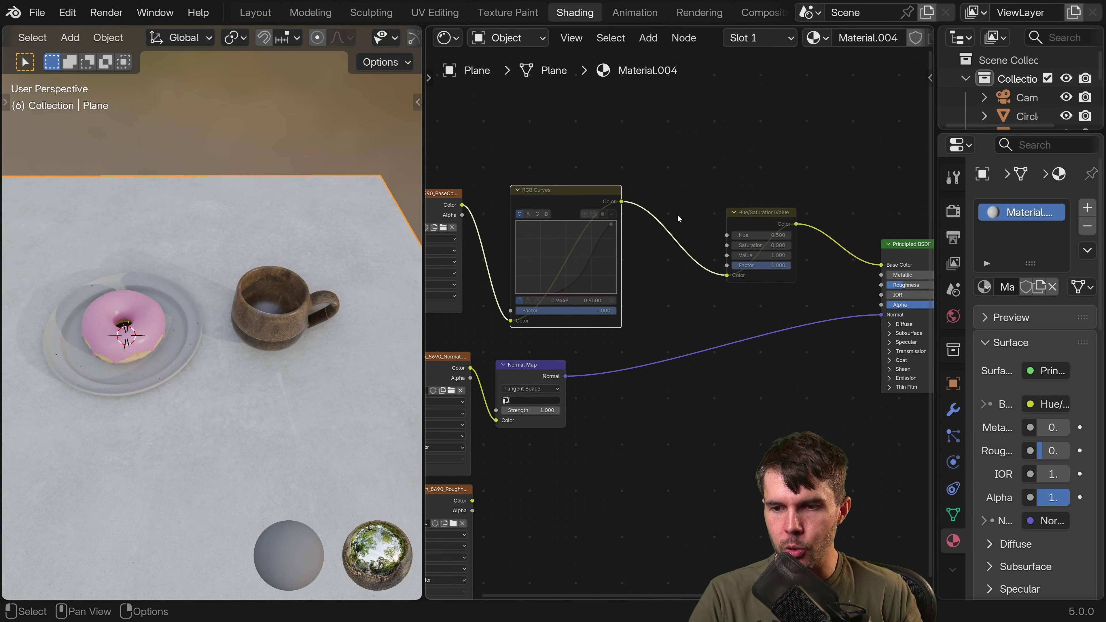
pyautogui.scroll(-4, 302, 300)
pyautogui.scroll(4, 294, 316)
pyautogui.scroll(-1, 294, 317)
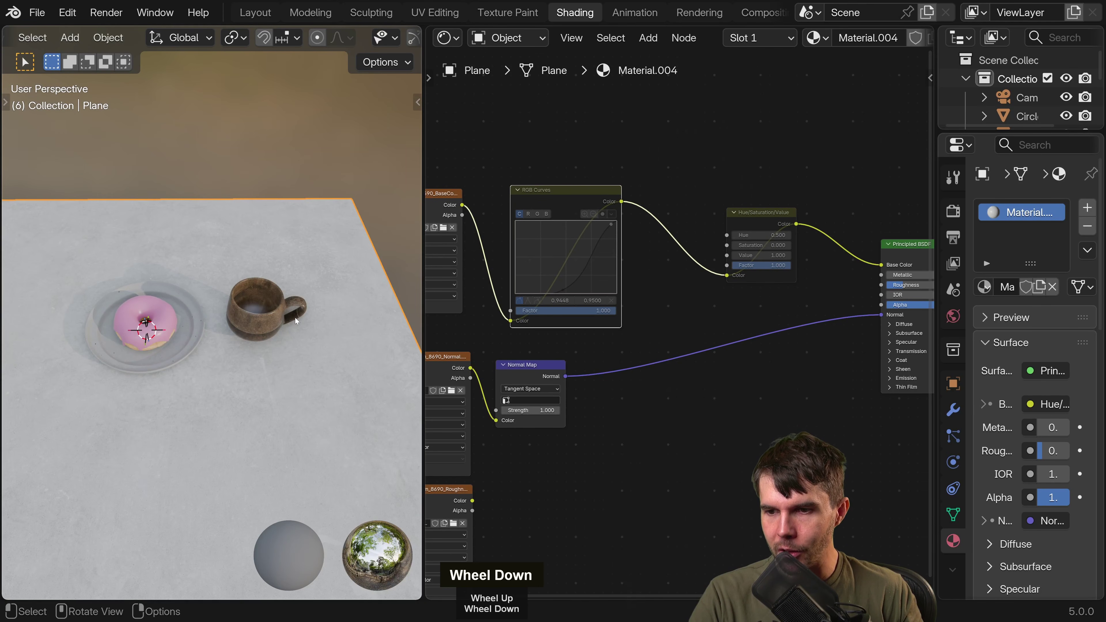
pyautogui.press('m')
pyautogui.press('m')
pyautogui.press('m')
# Examine the grey tabletop from another angle and view the scene through the camera.
pyautogui.scroll(-2, 320, 323)
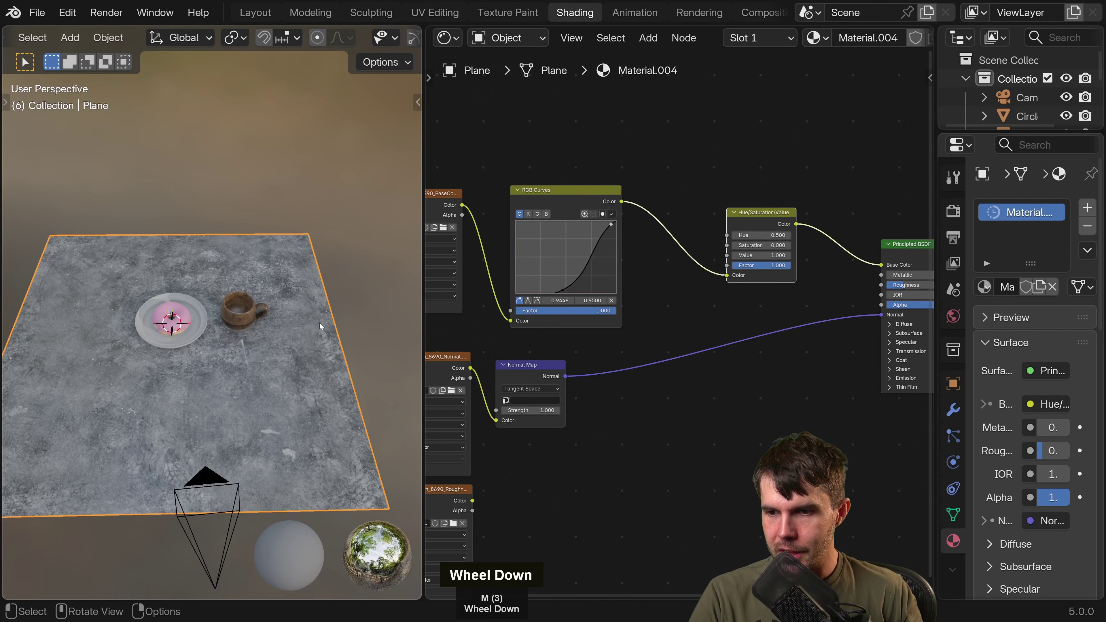
pyautogui.moveTo(320, 323); pyautogui.dragTo(272, 304, button='middle')
pyautogui.scroll(3, 325, 396)
pyautogui.scroll(-2, 148, 310)
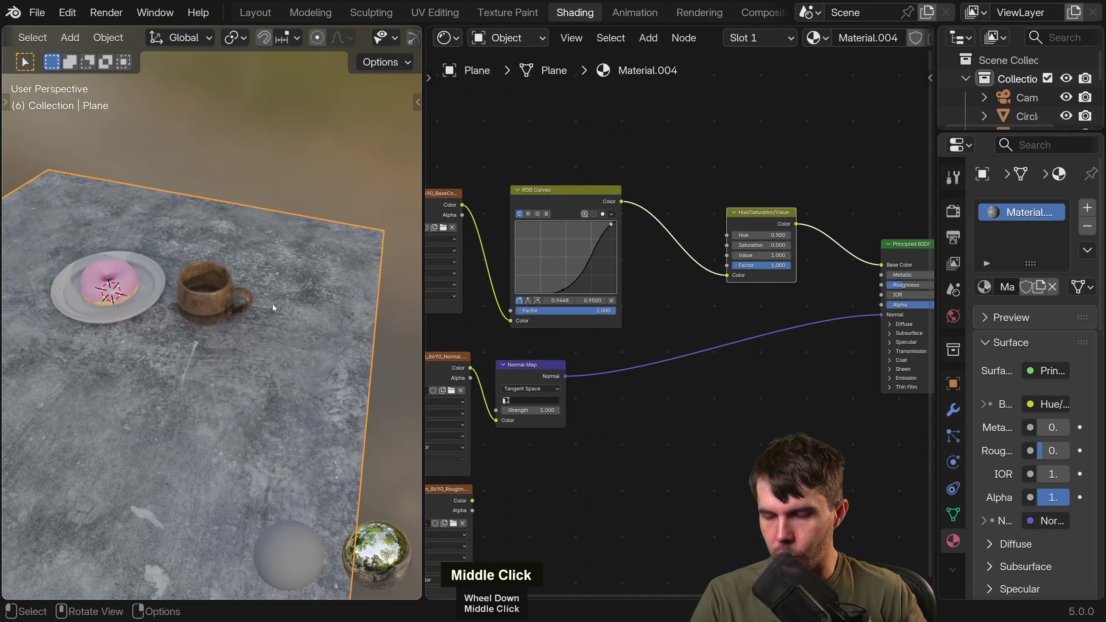
pyautogui.press('KP_Decimal')
pyautogui.press('KP_0')
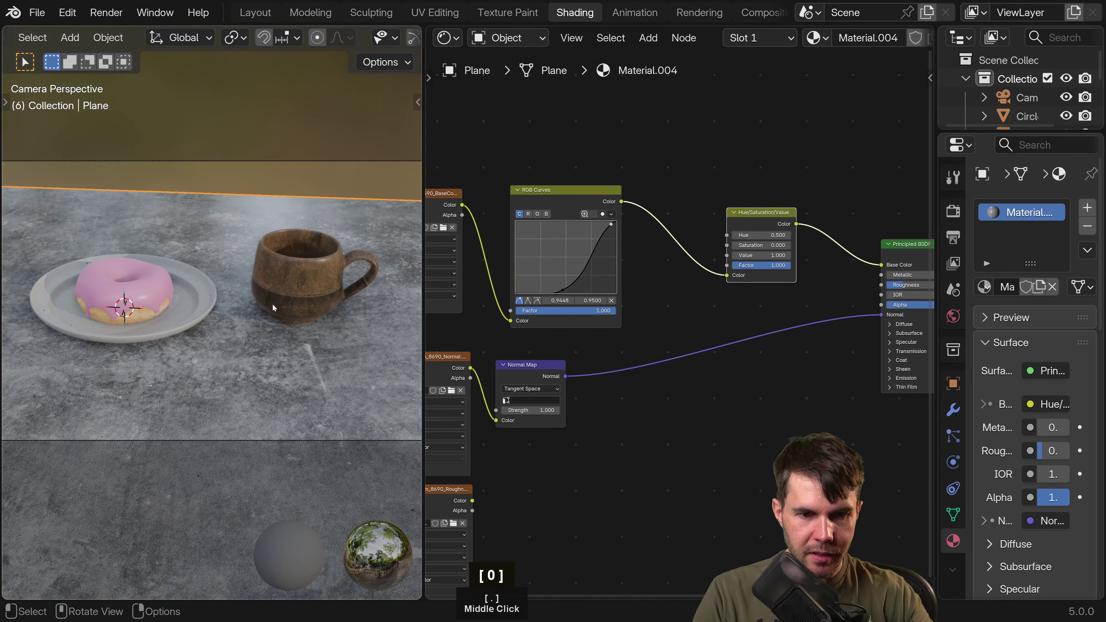
pyautogui.scroll(3, 347, 318)
pyautogui.moveTo(807, 295); pyautogui.dragTo(680, 287, button='middle')
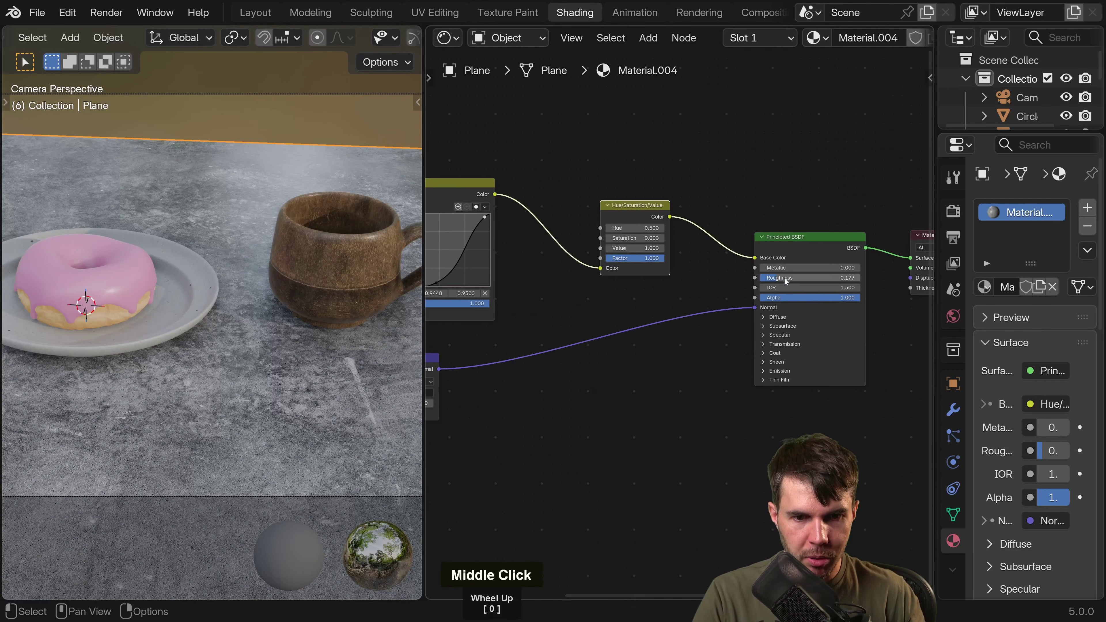
pyautogui.moveTo(785, 280); pyautogui.dragTo(781, 279)
pyautogui.rightClick(779, 280)
# Enlarge the 3D viewport over the node editor and switch its shading to Rendered.
pyautogui.moveTo(424, 249); pyautogui.dragTo(706, 249)
pyautogui.scroll(-2, 479, 218)
pyautogui.moveTo(681, 36); pyautogui.dragTo(660, 36, button='middle')
pyautogui.click(670, 38)
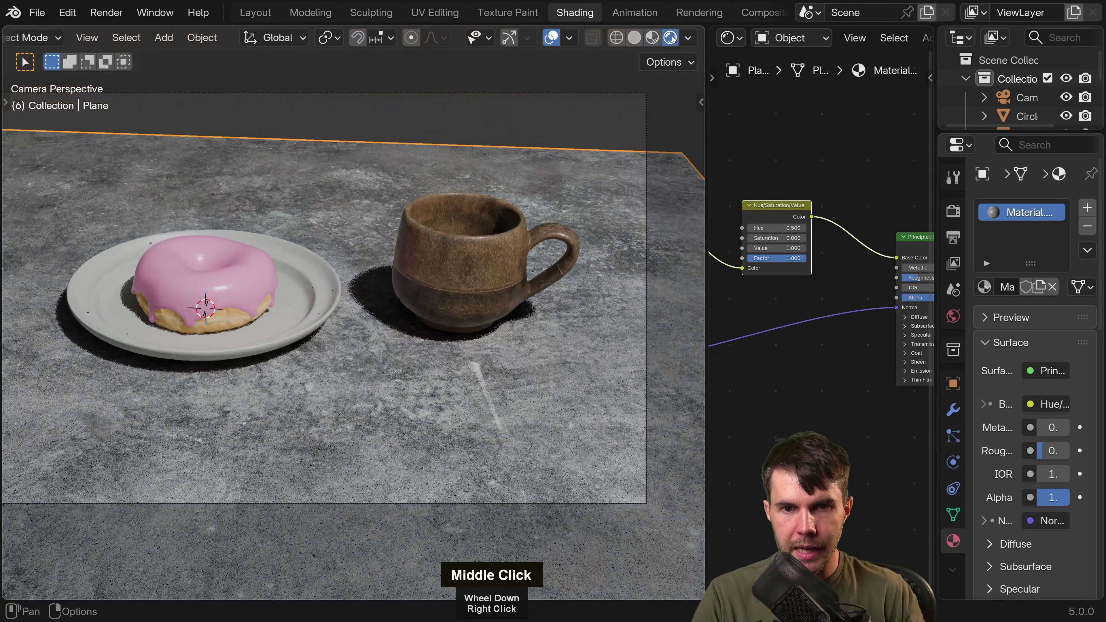
# Select the mug and give the node editor slightly more width beside the 3D viewport.
pyautogui.scroll(-1, 383, 292)
pyautogui.moveTo(323, 320); pyautogui.dragTo(483, 374, button='middle')
pyautogui.scroll(3, 453, 392)
pyautogui.moveTo(422, 409); pyautogui.dragTo(285, 307, button='middle')
pyautogui.keyDown('shift'); pyautogui.moveTo(355, 314); pyautogui.dragTo(257, 334, button='middle'); pyautogui.keyUp('shift')
pyautogui.keyDown('shift'); pyautogui.scroll(1, 259, 332); pyautogui.keyUp('shift')
pyautogui.scroll(1, 261, 332)
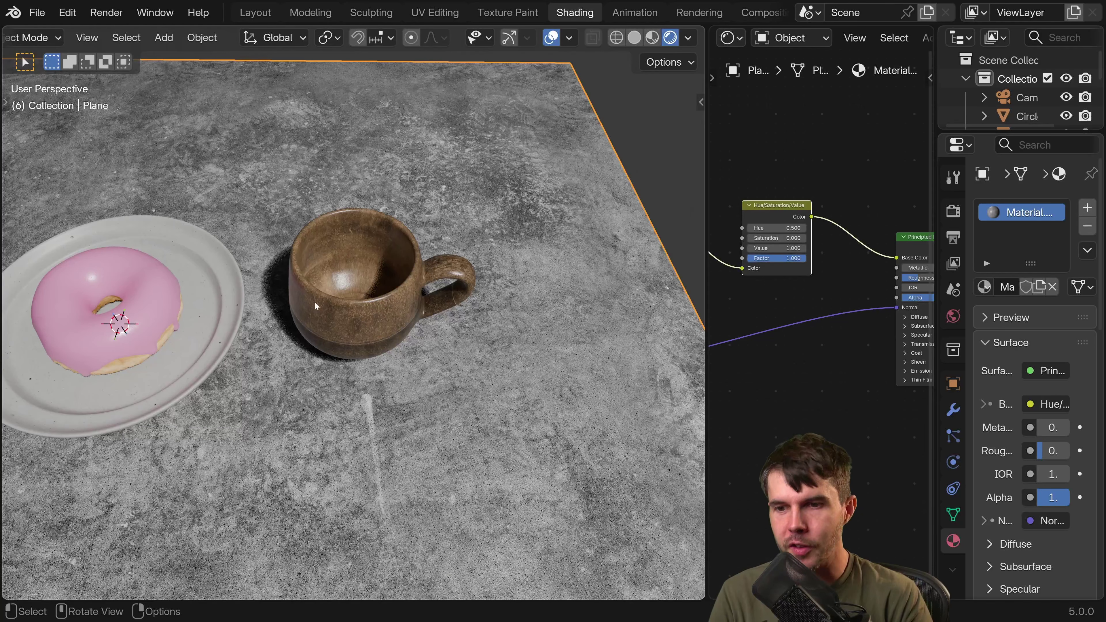
pyautogui.click(365, 244)
pyautogui.moveTo(704, 248); pyautogui.dragTo(661, 247)
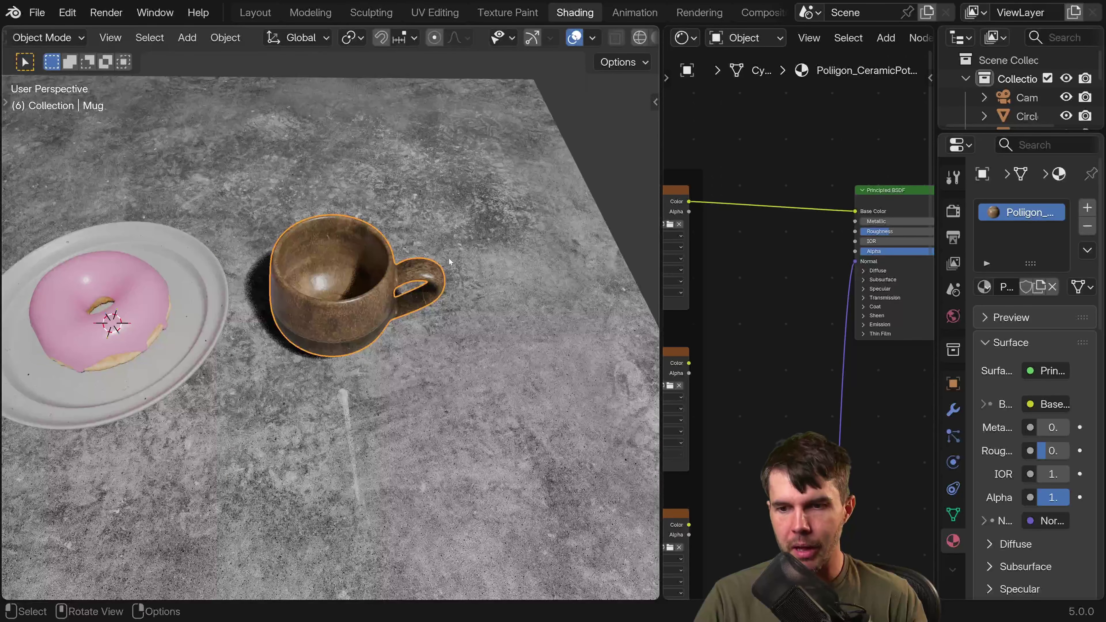
# Examine the inside and rim of the mug up close from several angles.
pyautogui.scroll(4, 393, 257)
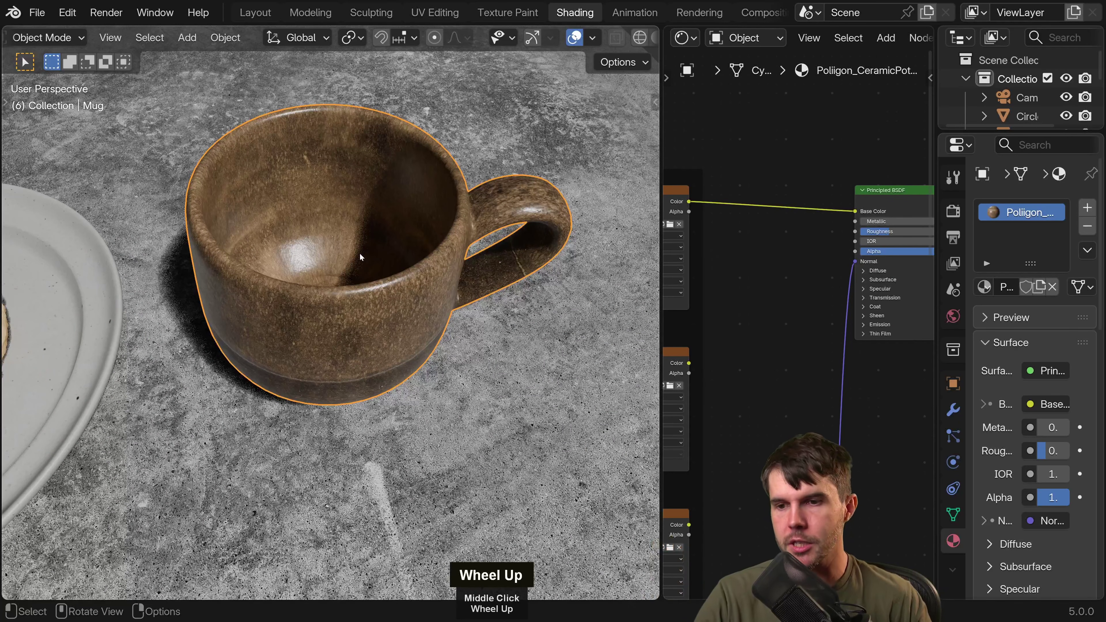
pyautogui.moveTo(360, 255); pyautogui.dragTo(313, 331, button='middle')
pyautogui.moveTo(341, 293); pyautogui.dragTo(308, 275, button='middle')
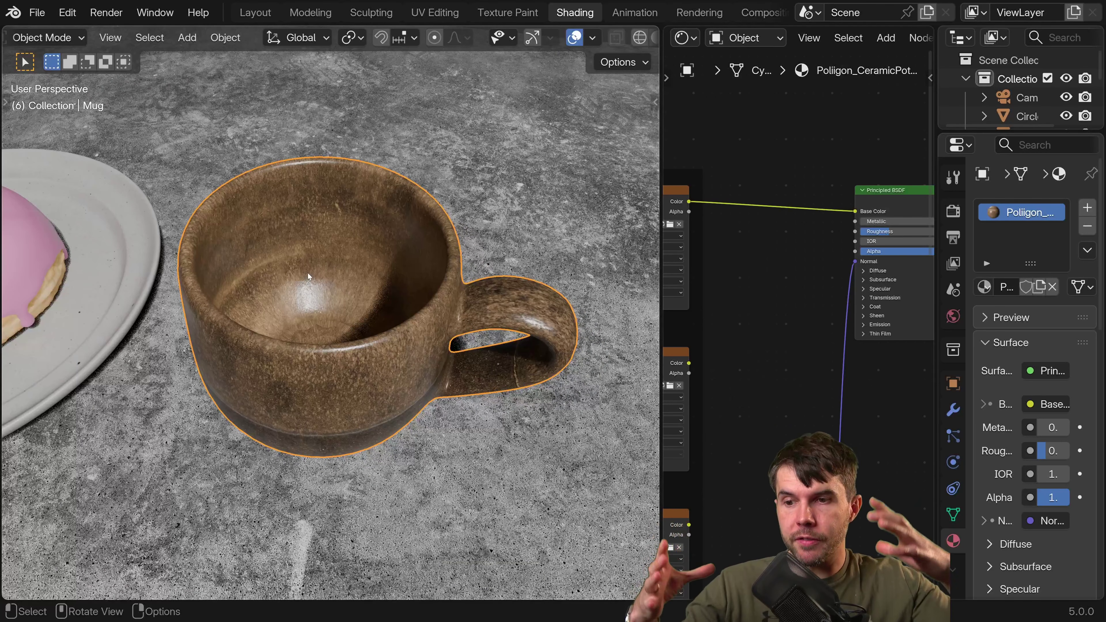
pyautogui.keyDown('shift'); pyautogui.moveTo(308, 274); pyautogui.dragTo(273, 260, button='middle'); pyautogui.keyUp('shift')
pyautogui.scroll(3, 304, 301)
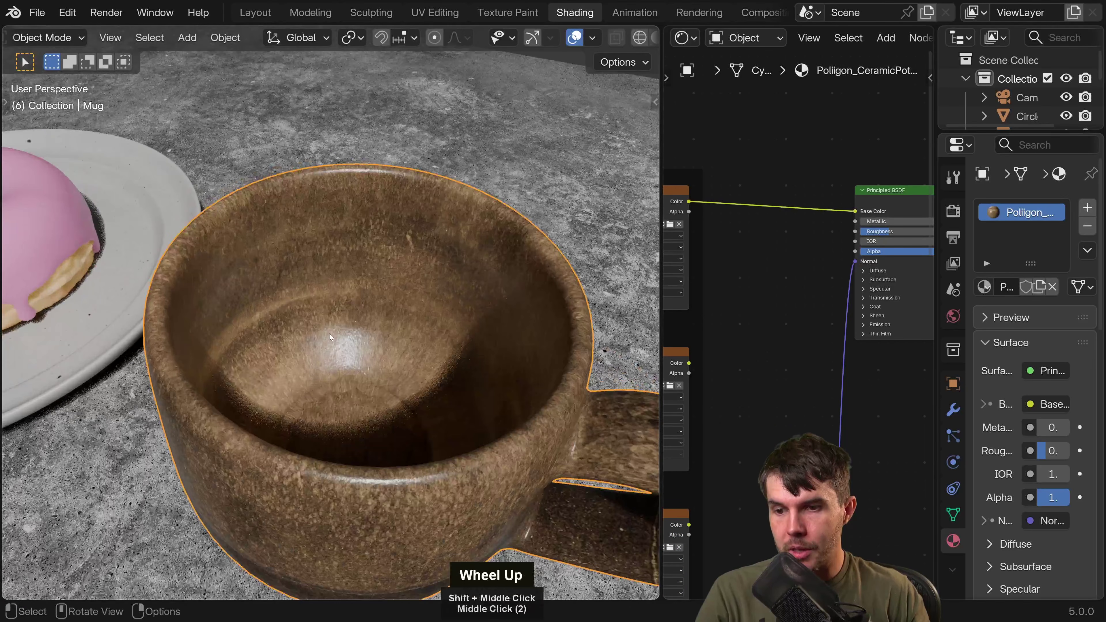
pyautogui.moveTo(329, 334); pyautogui.dragTo(296, 305, button='middle')
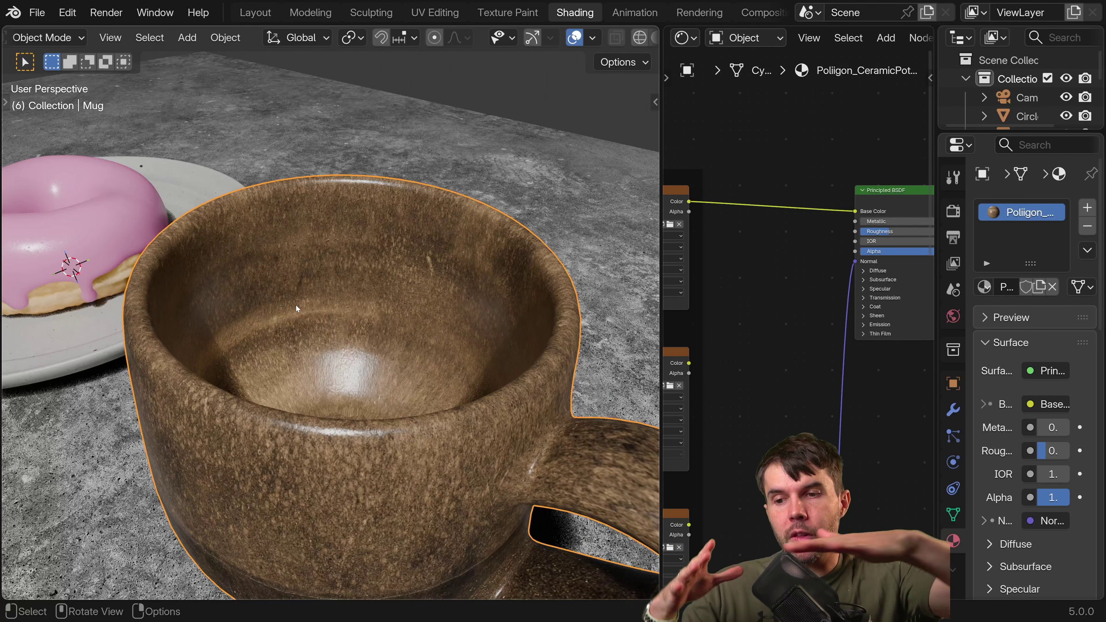
pyautogui.scroll(-5, 293, 316)
pyautogui.hotkey('shift', 'a')
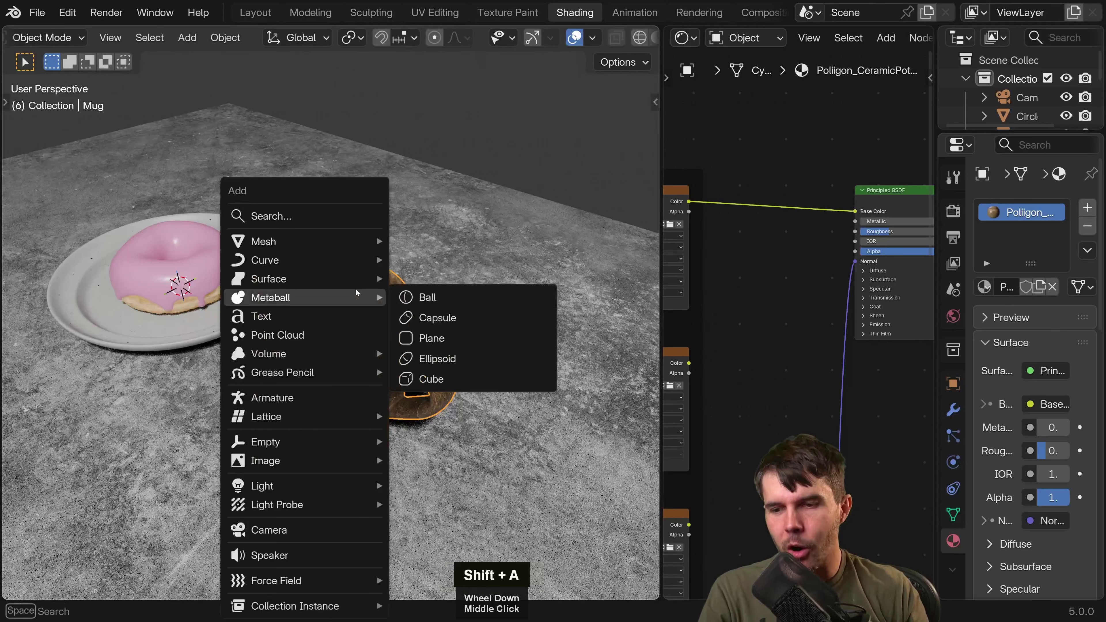
pyautogui.moveTo(336, 246)
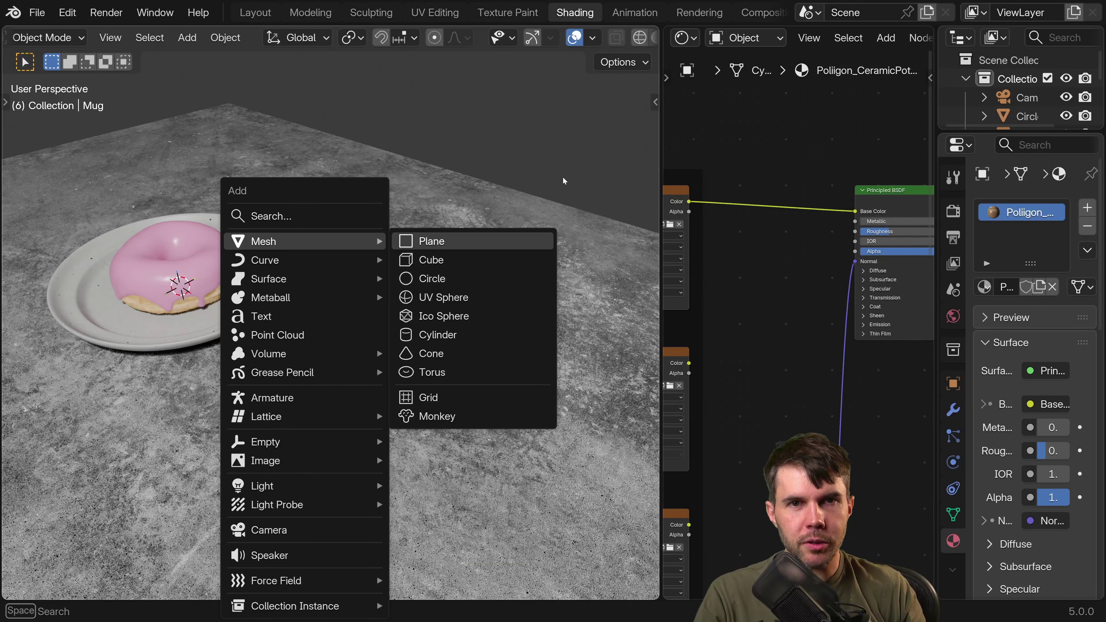
pyautogui.press('Escape')
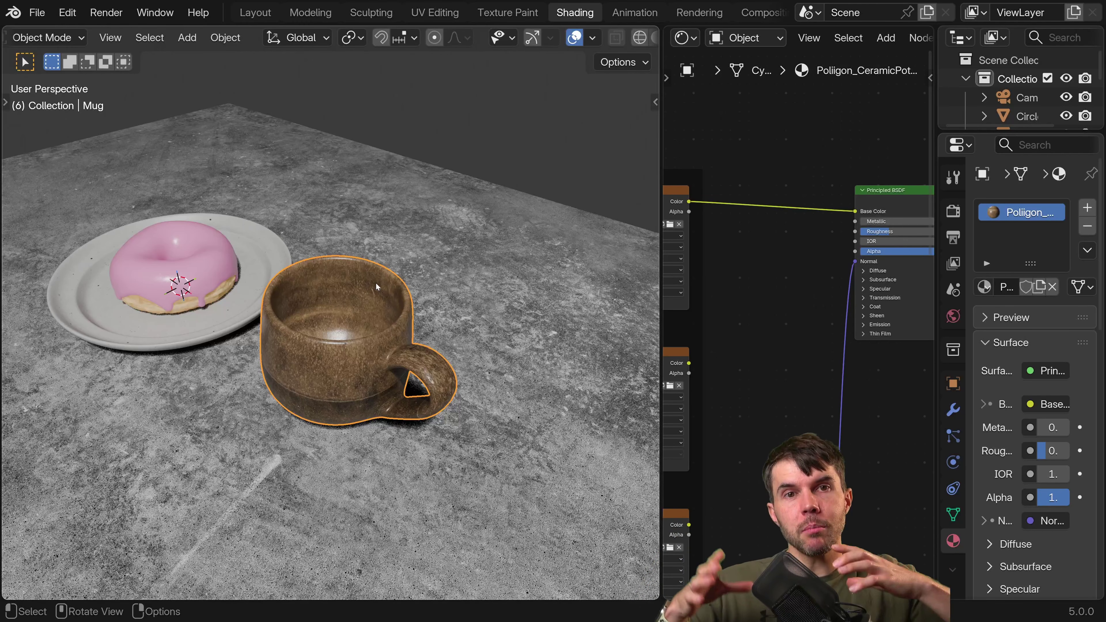
# Enter Edit Mode on the mug and select the horizontal edge loop on its inner wall just below the rim.
pyautogui.scroll(3, 376, 284)
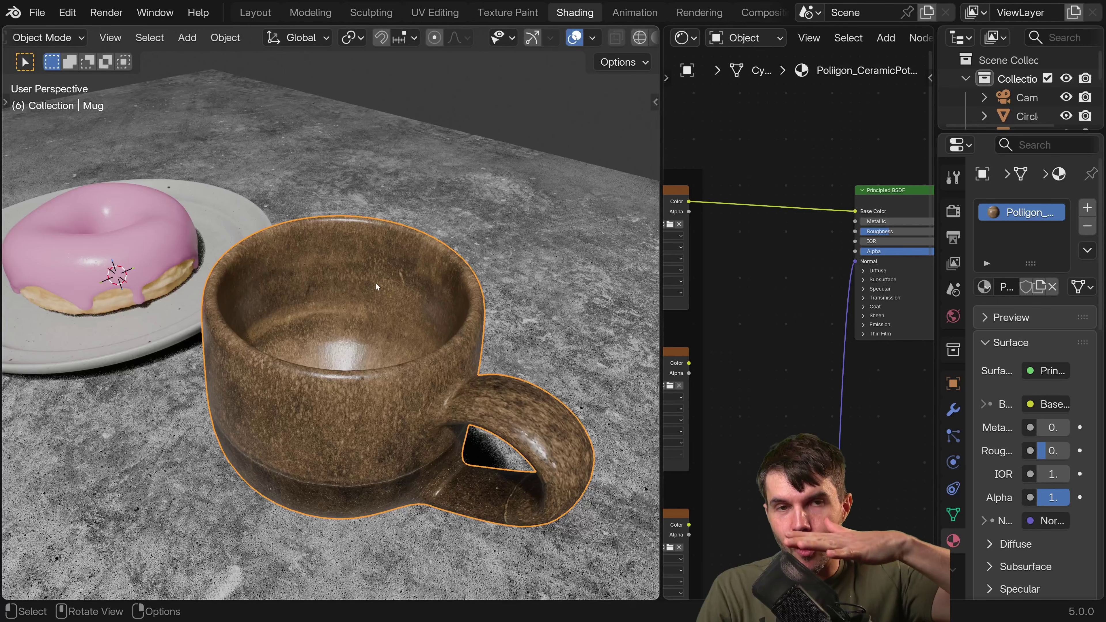
pyautogui.press('Tab')
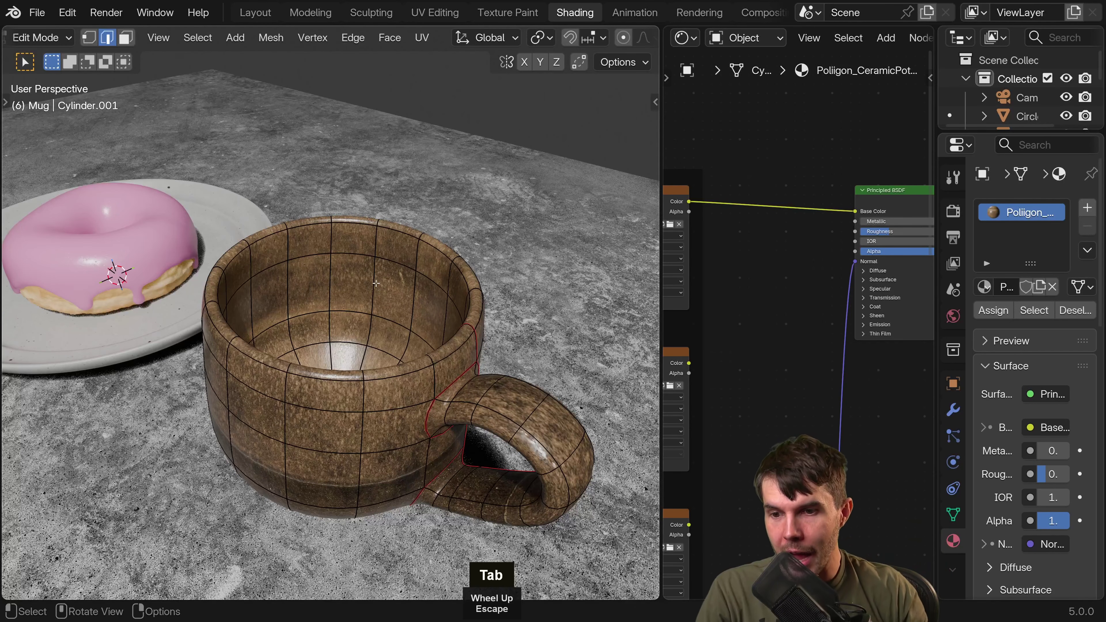
pyautogui.scroll(3, 376, 283)
pyautogui.keyDown('alt'); pyautogui.middleClick(369, 220); pyautogui.keyUp('alt')
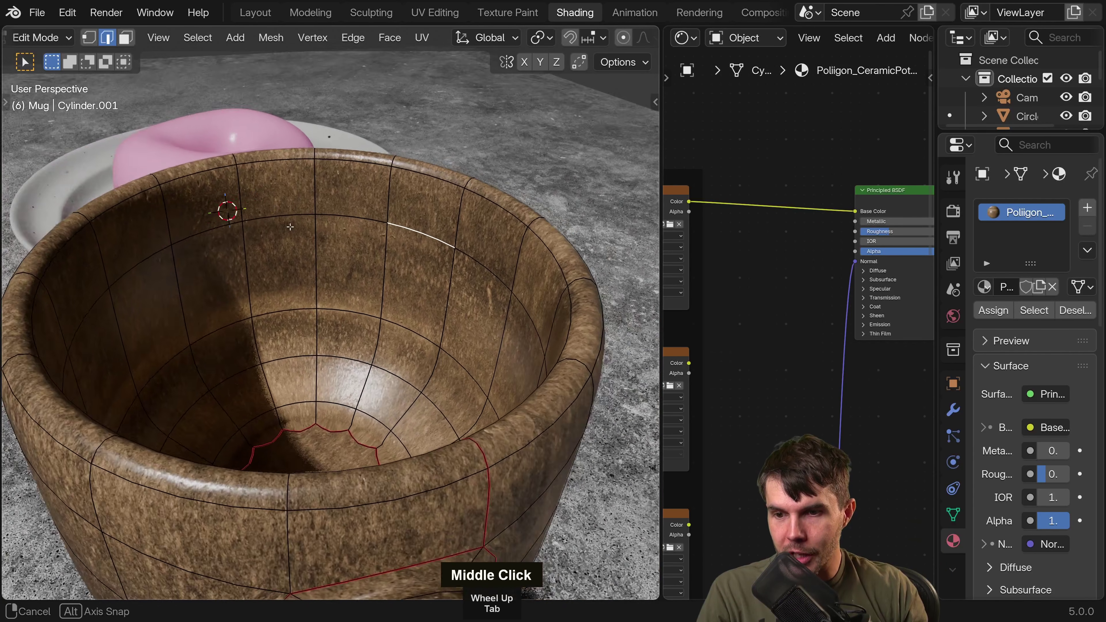
pyautogui.keyDown('alt'); pyautogui.click(368, 219); pyautogui.keyUp('alt')
pyautogui.moveTo(369, 219); pyautogui.dragTo(458, 218, button='middle')
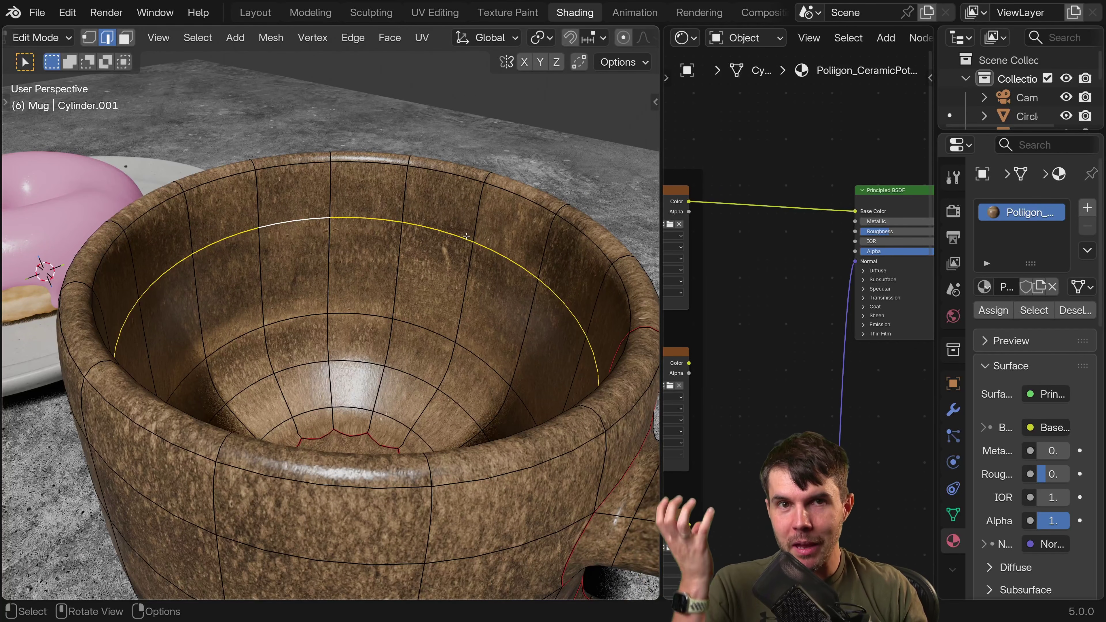
pyautogui.moveTo(466, 235); pyautogui.dragTo(519, 244, button='middle')
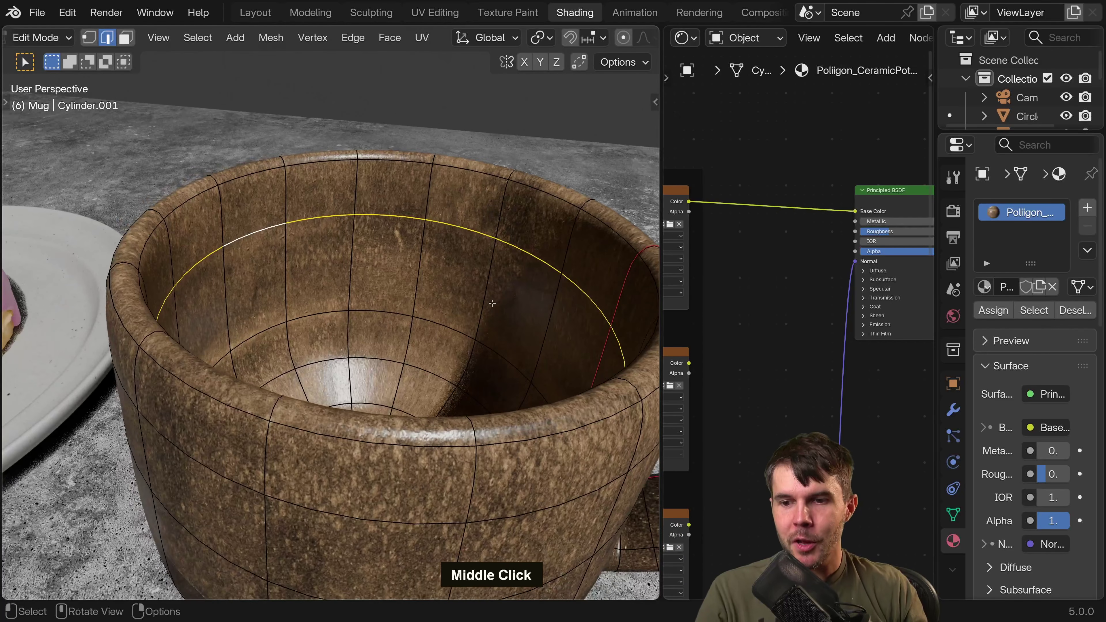
pyautogui.scroll(-4, 514, 277)
pyautogui.keyDown('shift'); pyautogui.moveTo(387, 275); pyautogui.dragTo(344, 261, button='middle'); pyautogui.keyUp('shift')
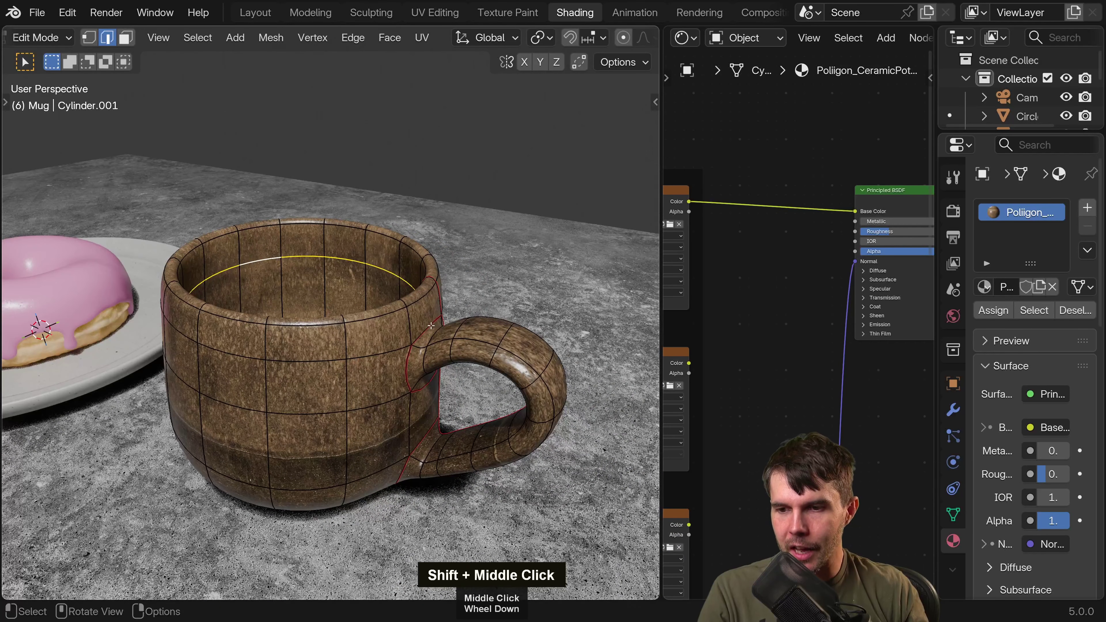
# Duplicate the selected edge loop in place, separate it into its own object and return to Object Mode.
pyautogui.hotkey('shift', 'd')
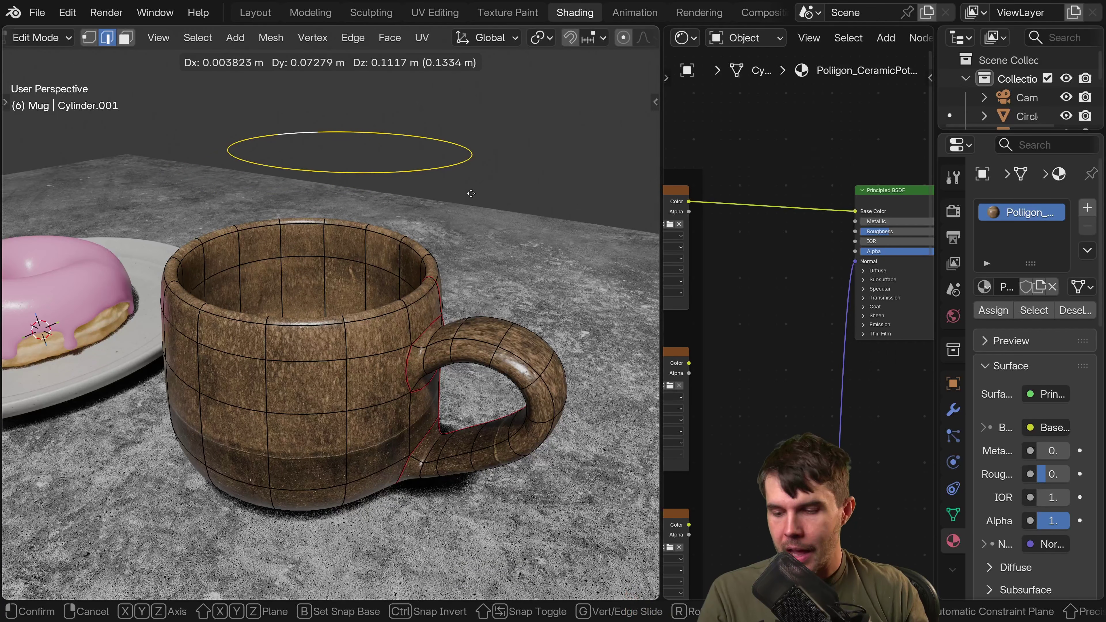
pyautogui.press('Escape')
pyautogui.moveTo(455, 210); pyautogui.dragTo(532, 224, button='middle')
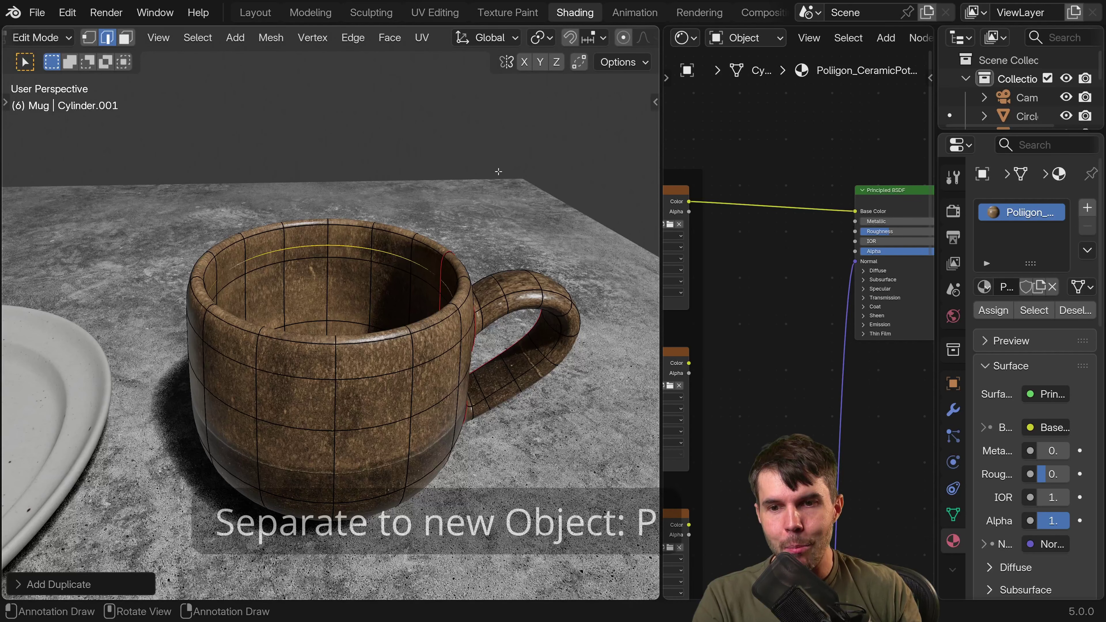
pyautogui.press('p')
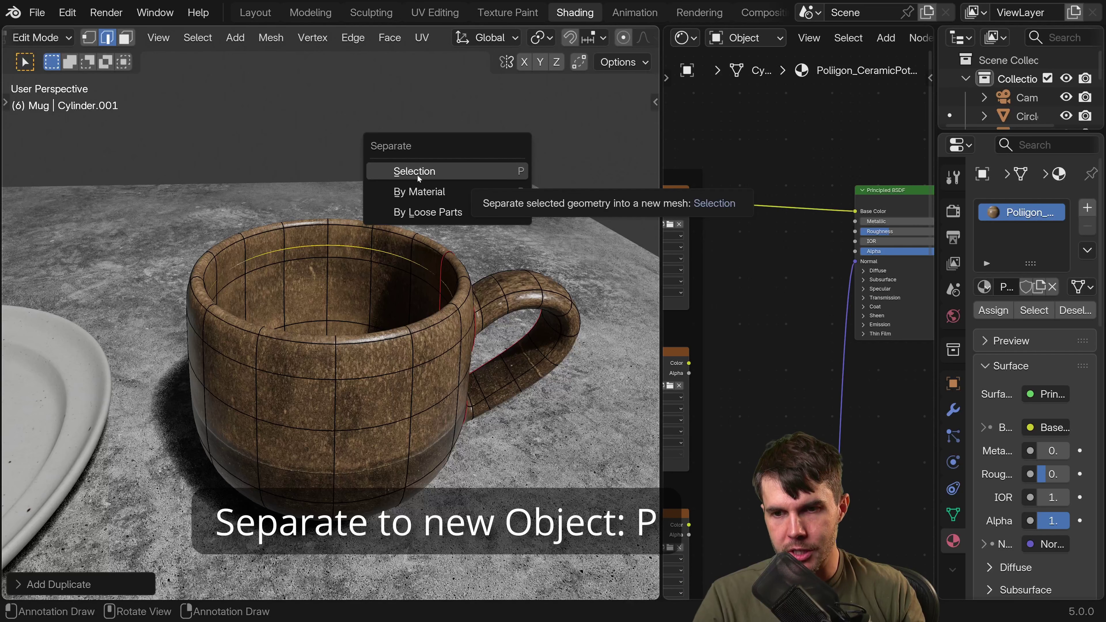
pyautogui.click(511, 169)
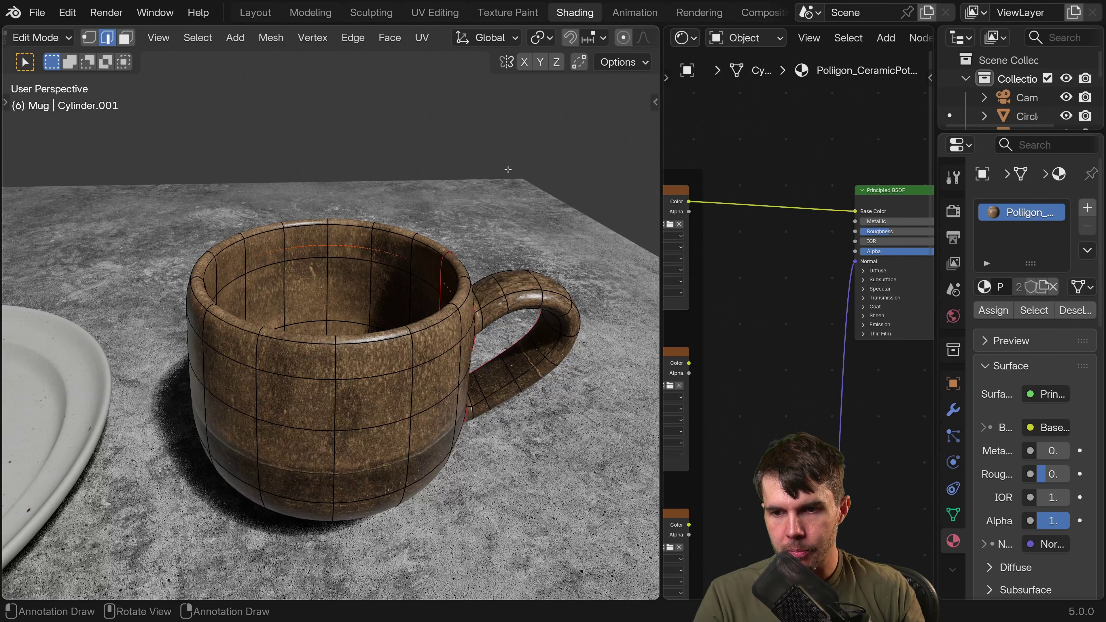
pyautogui.press('Tab')
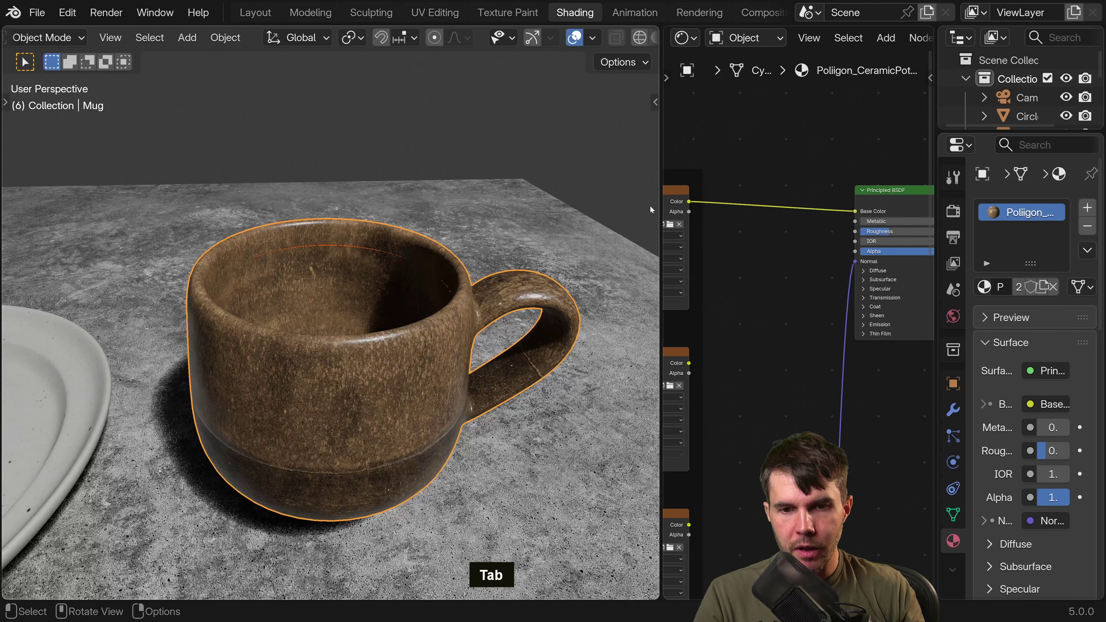
# Enlarge the Outliner and rename the separated loop object Mug.001 as Foam.
pyautogui.moveTo(661, 205); pyautogui.dragTo(578, 205)
pyautogui.moveTo(1031, 127); pyautogui.dragTo(810, 232)
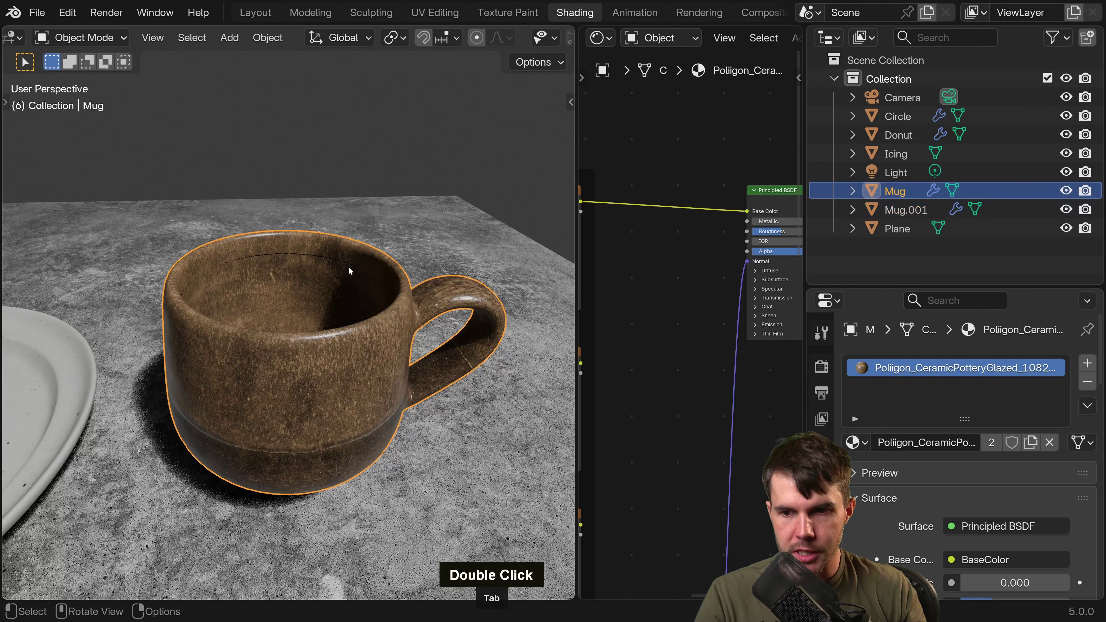
pyautogui.click(904, 213)
pyautogui.moveTo(371, 265); pyautogui.dragTo(319, 287, button='middle')
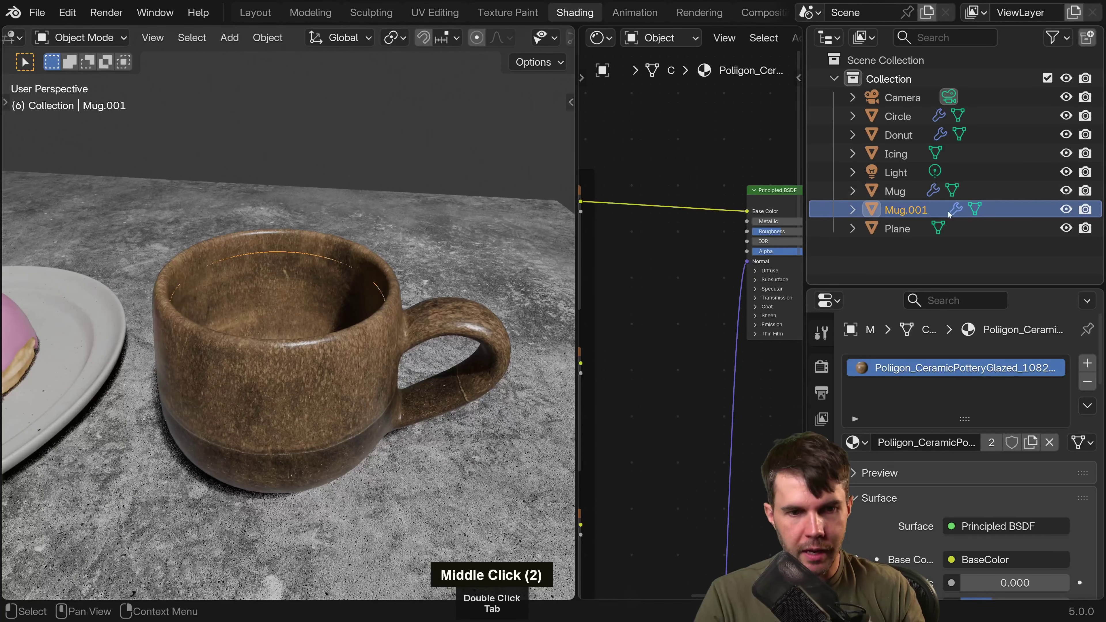
pyautogui.doubleClick(906, 209)
pyautogui.write('Foam')
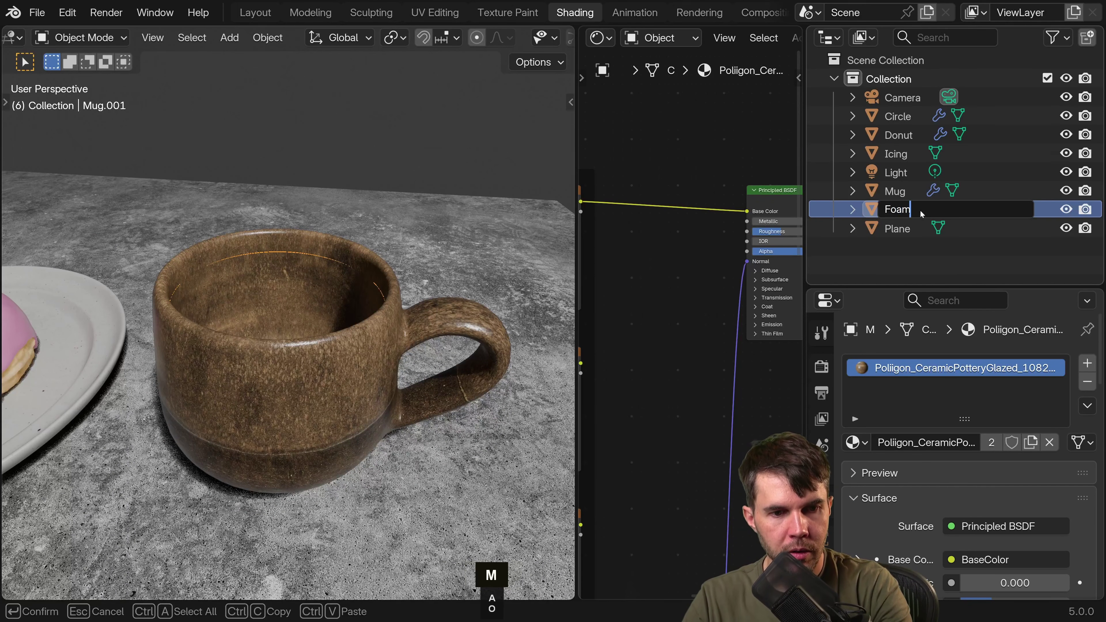
pyautogui.press('Return')
# Enter Edit Mode on the Foam object in vertex mode and show its modifiers in an enlarged Properties editor.
pyautogui.scroll(3, 378, 229)
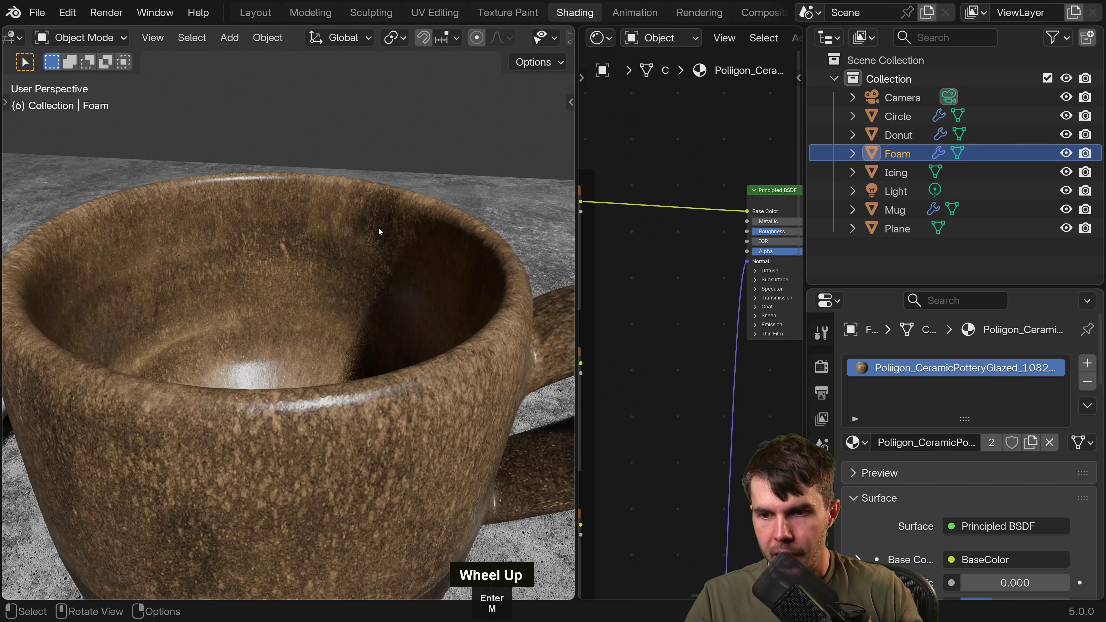
pyautogui.scroll(-3, 357, 249)
pyautogui.press('Tab')
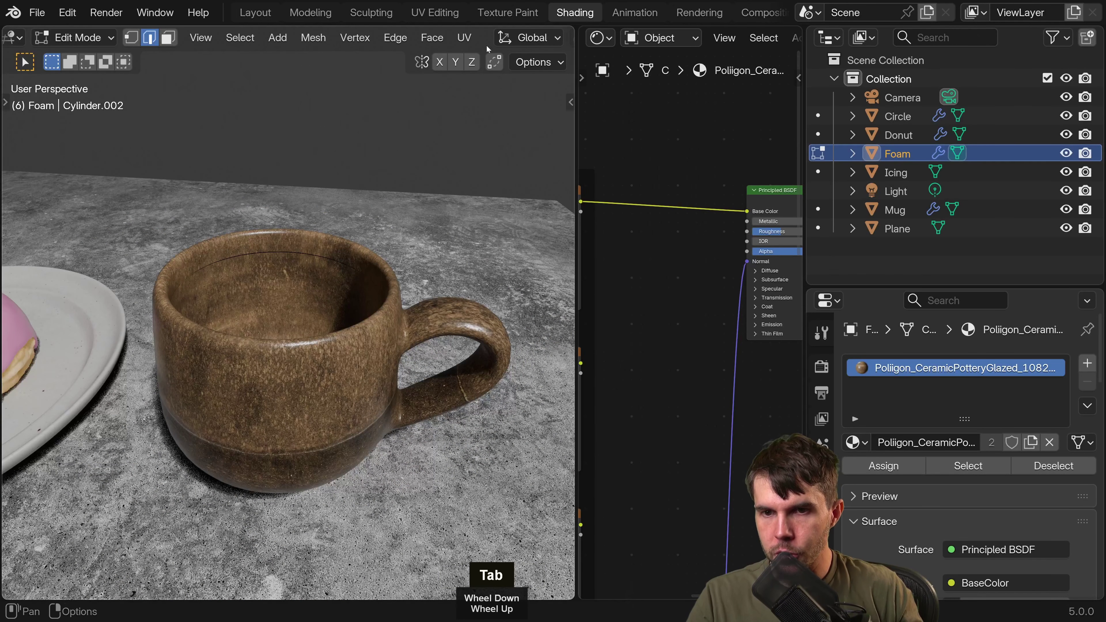
pyautogui.moveTo(488, 49); pyautogui.dragTo(561, 19, button='middle')
pyautogui.moveTo(396, 27); pyautogui.dragTo(301, 46, button='middle')
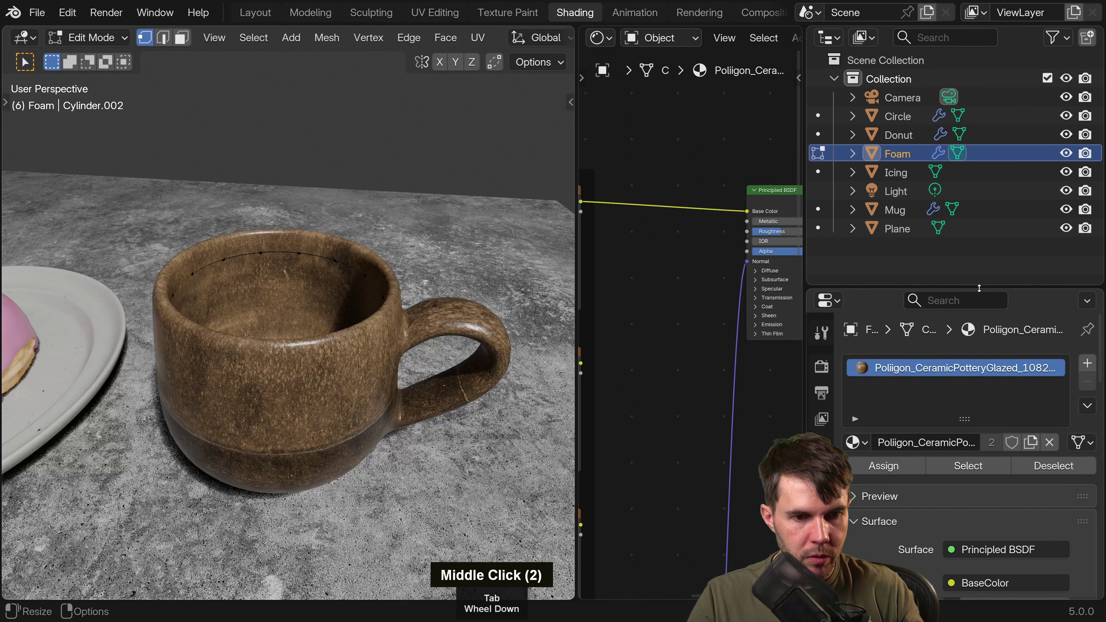
pyautogui.moveTo(979, 288); pyautogui.dragTo(980, 146)
pyautogui.click(822, 425)
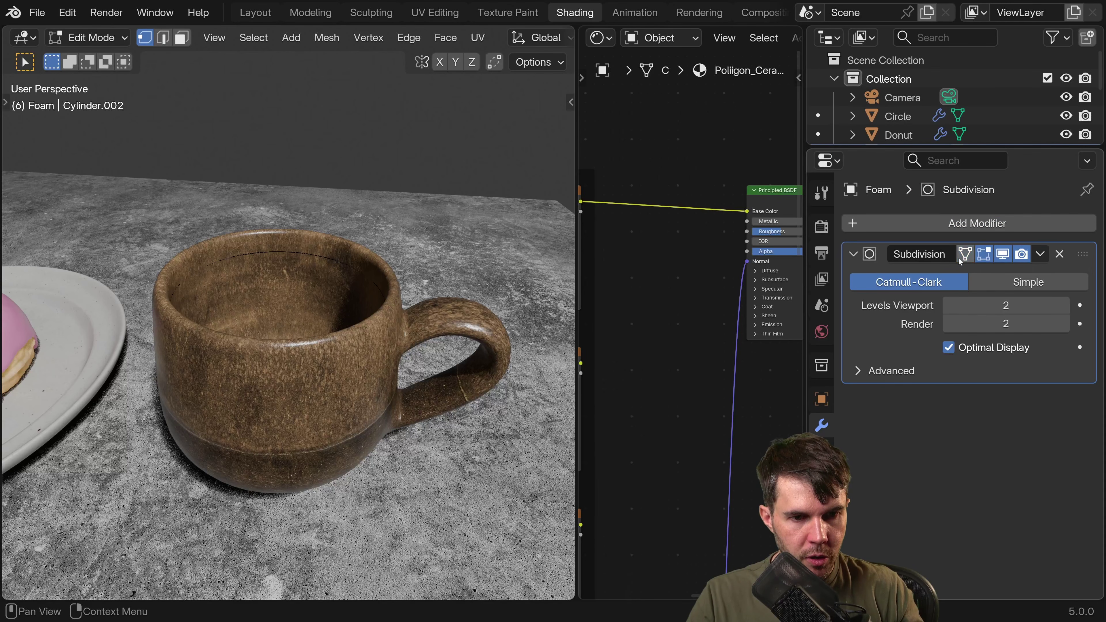
# Select all vertices of the Foam ring and reveal the shading modes in the viewport header.
pyautogui.press('a')
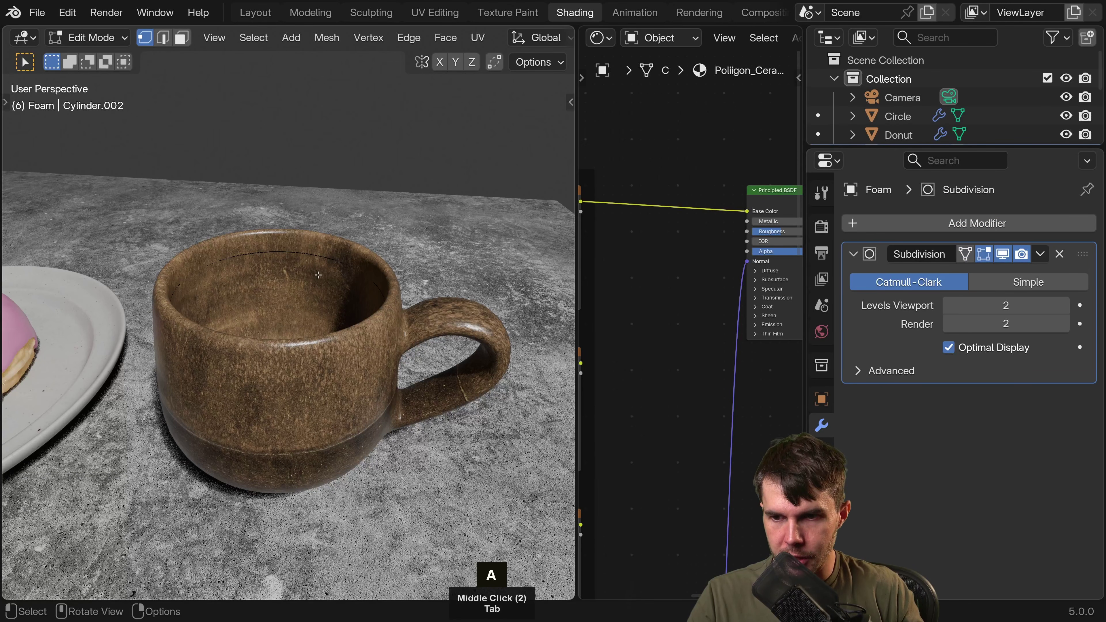
pyautogui.moveTo(498, 40); pyautogui.dragTo(69, 40, button='middle')
pyautogui.scroll(1, 610, 143)
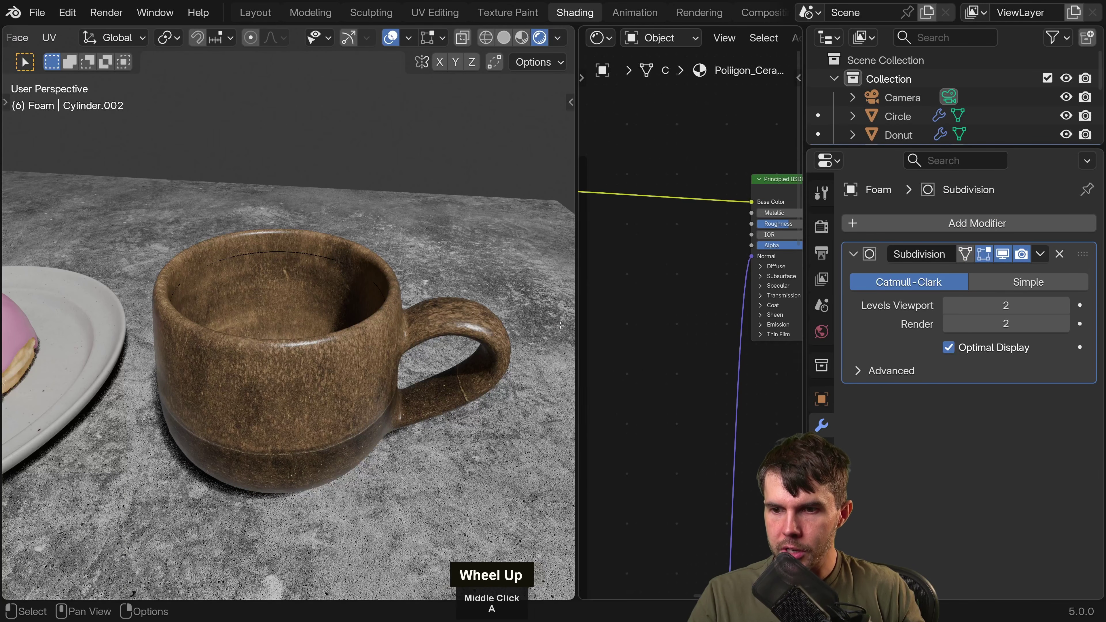
pyautogui.scroll(4, 312, 229)
pyautogui.press('a')
pyautogui.scroll(-4, 312, 229)
pyautogui.press('1')
# Switch the 3D viewport to Wireframe shading so the Foam ring shows through the mug.
pyautogui.press('z')
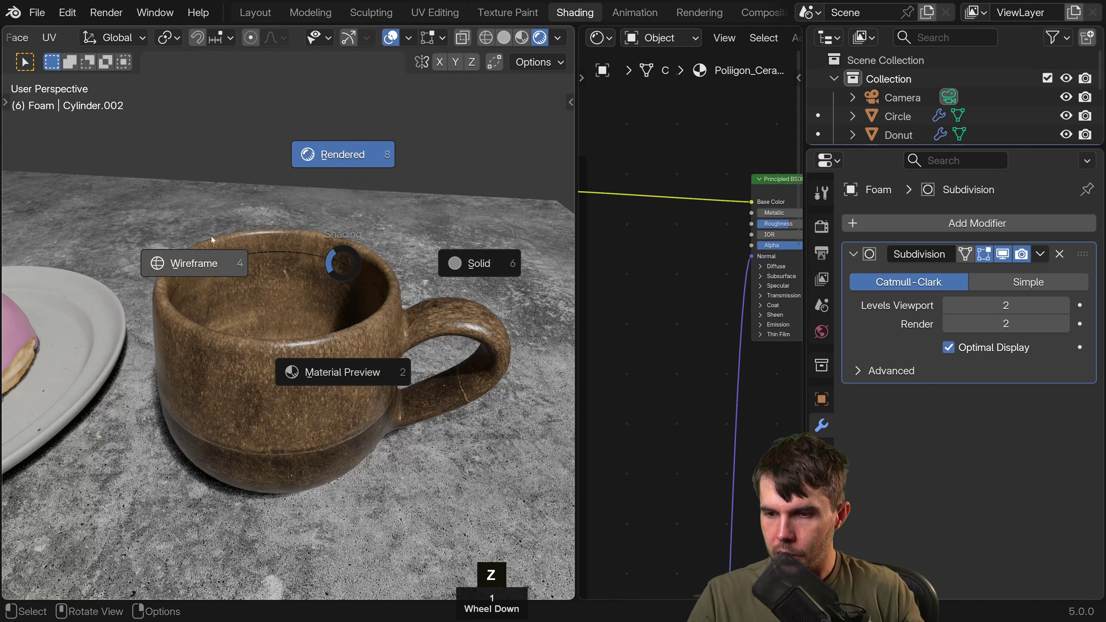
pyautogui.click(212, 240)
pyautogui.moveTo(291, 260); pyautogui.dragTo(299, 264, button='middle')
pyautogui.press('z')
pyautogui.click(506, 34)
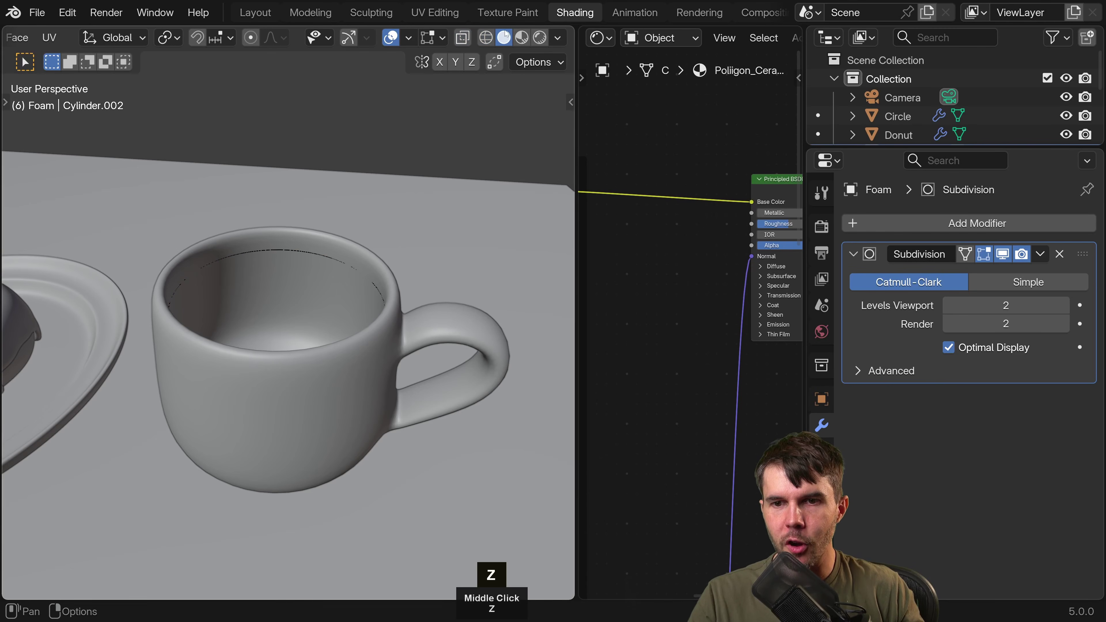
pyautogui.click(487, 39)
pyautogui.moveTo(384, 235)
pyautogui.mouseDown(button='middle')
pyautogui.moveTo(383, 288)
pyautogui.moveTo(383, 228)
pyautogui.moveTo(271, 188)
pyautogui.moveTo(395, 229)
pyautogui.mouseUp(button='middle')
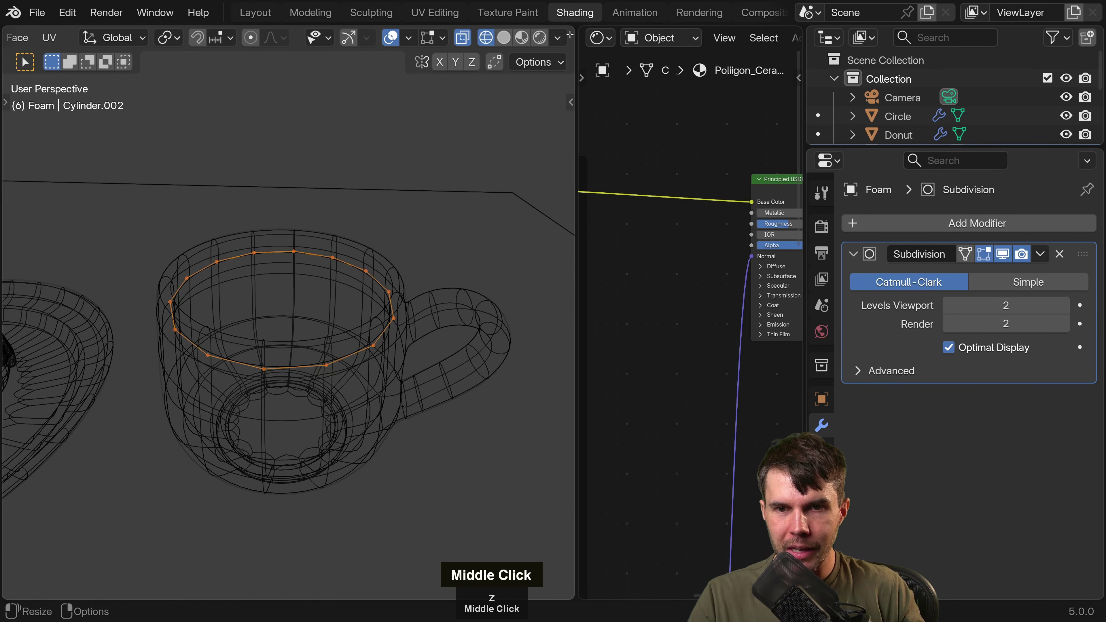
# Switch to the Layout workspace and frame the selected Foam ring inside the mug.
pyautogui.click(254, 13)
pyautogui.click(579, 13)
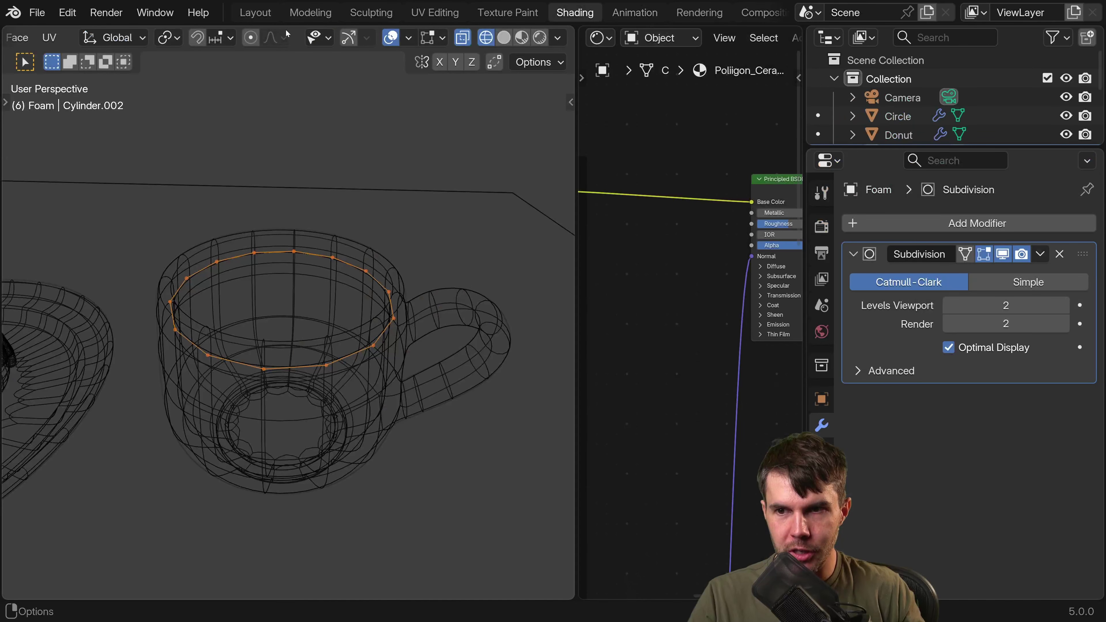
pyautogui.click(257, 14)
pyautogui.moveTo(717, 54); pyautogui.dragTo(498, 44, button='middle')
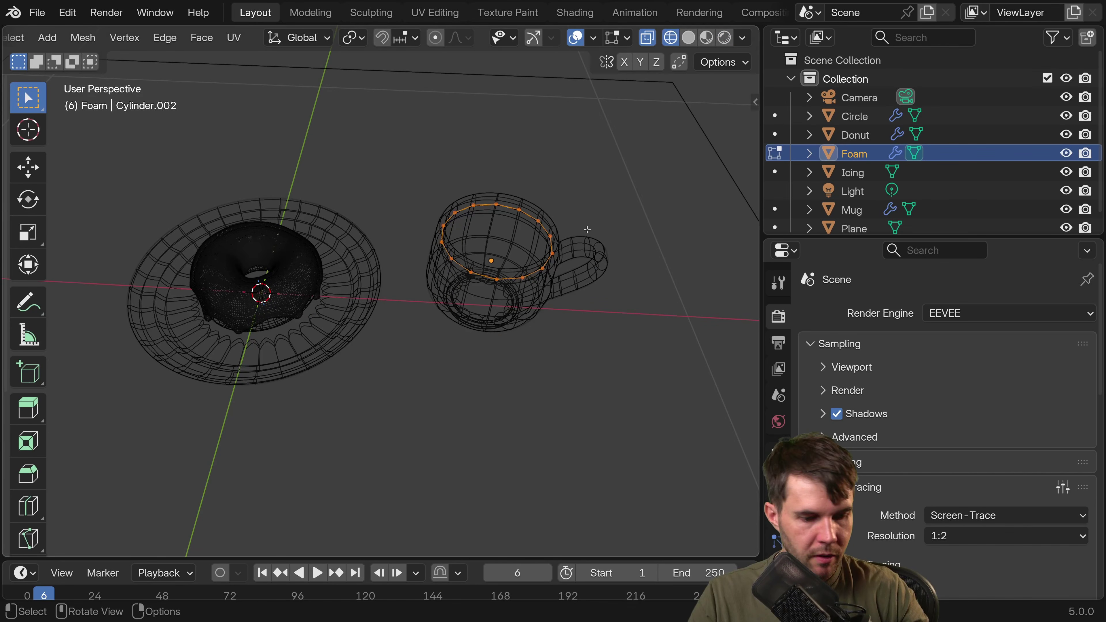
pyautogui.press('KP_Decimal')
pyautogui.scroll(-3, 575, 227)
pyautogui.moveTo(576, 228)
pyautogui.mouseDown(button='middle')
pyautogui.moveTo(374, 215)
pyautogui.moveTo(392, 183)
pyautogui.mouseUp(button='middle')
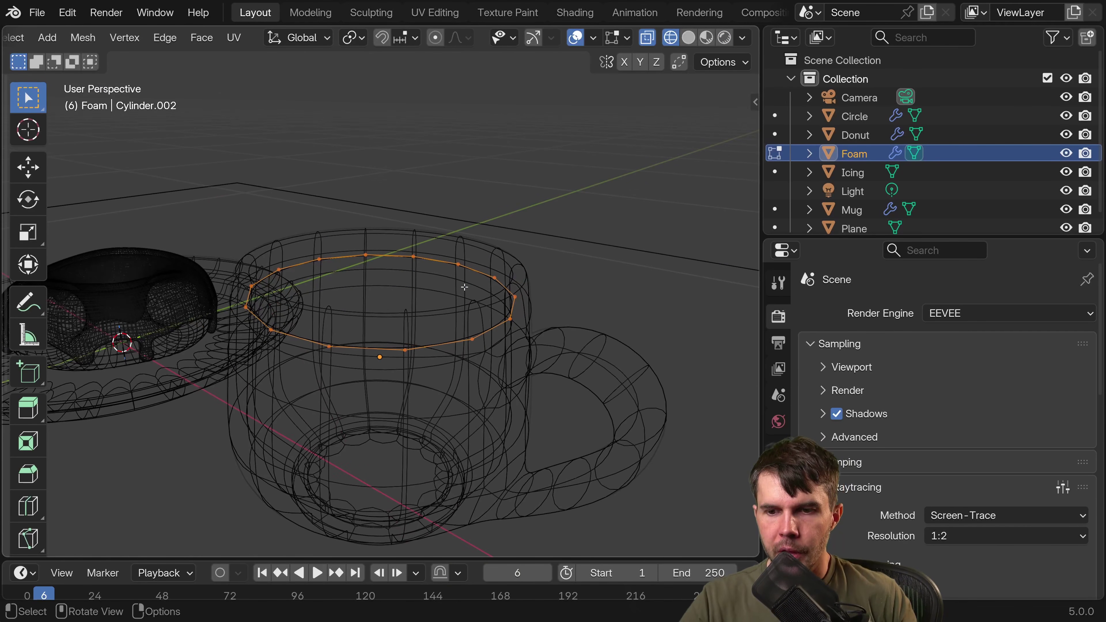
# Fill the Foam ring with a single face and return to Object Mode.
pyautogui.press('z')
pyautogui.moveTo(523, 305)
pyautogui.mouseDown(button='middle')
pyautogui.moveTo(571, 334)
pyautogui.moveTo(392, 305)
pyautogui.moveTo(569, 300)
pyautogui.moveTo(486, 242)
pyautogui.moveTo(488, 253)
pyautogui.mouseUp(button='middle')
pyautogui.press('z')
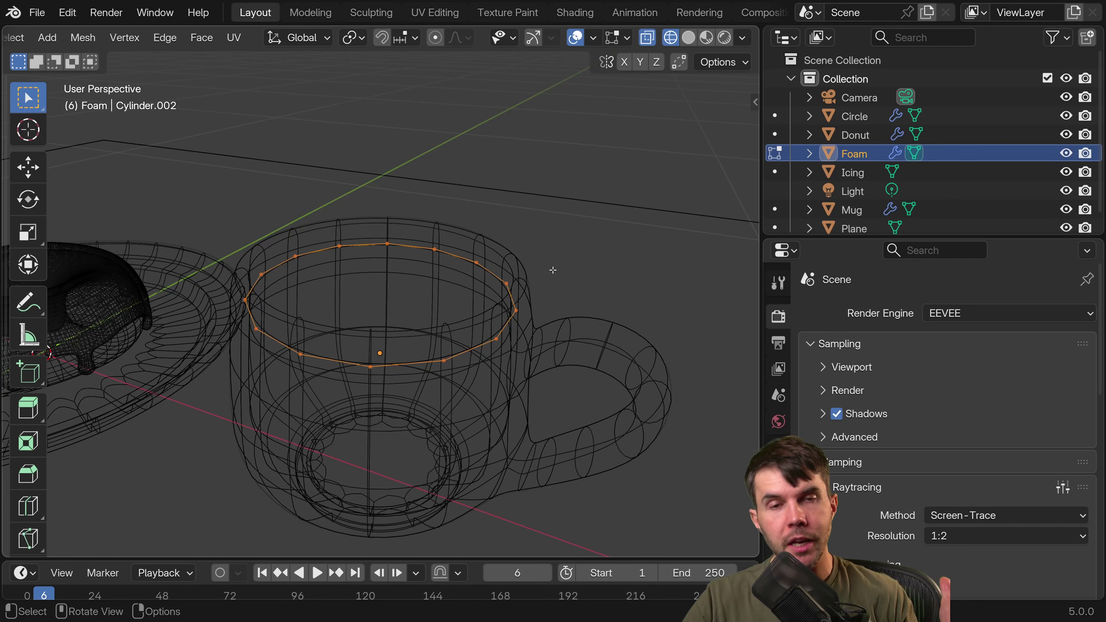
pyautogui.press('f')
pyautogui.press('Tab')
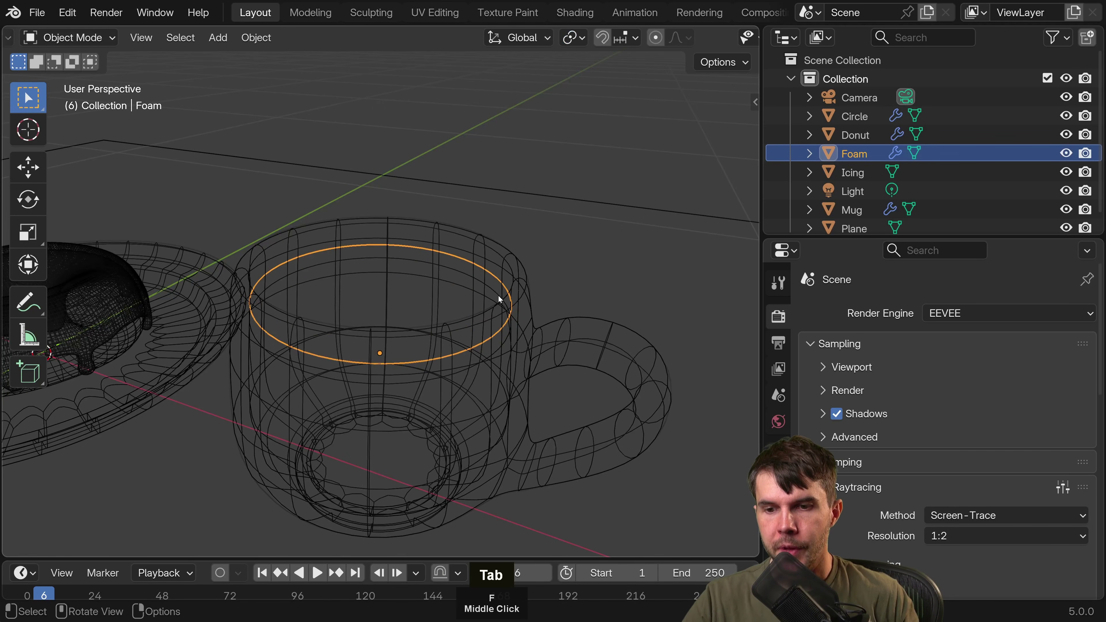
# Switch to Solid shading and examine up close how the Foam surface meets the mug's inner wall.
pyautogui.press('z')
pyautogui.moveTo(544, 329)
pyautogui.mouseDown(button='middle')
pyautogui.moveTo(622, 267)
pyautogui.moveTo(673, 261)
pyautogui.mouseUp(button='middle')
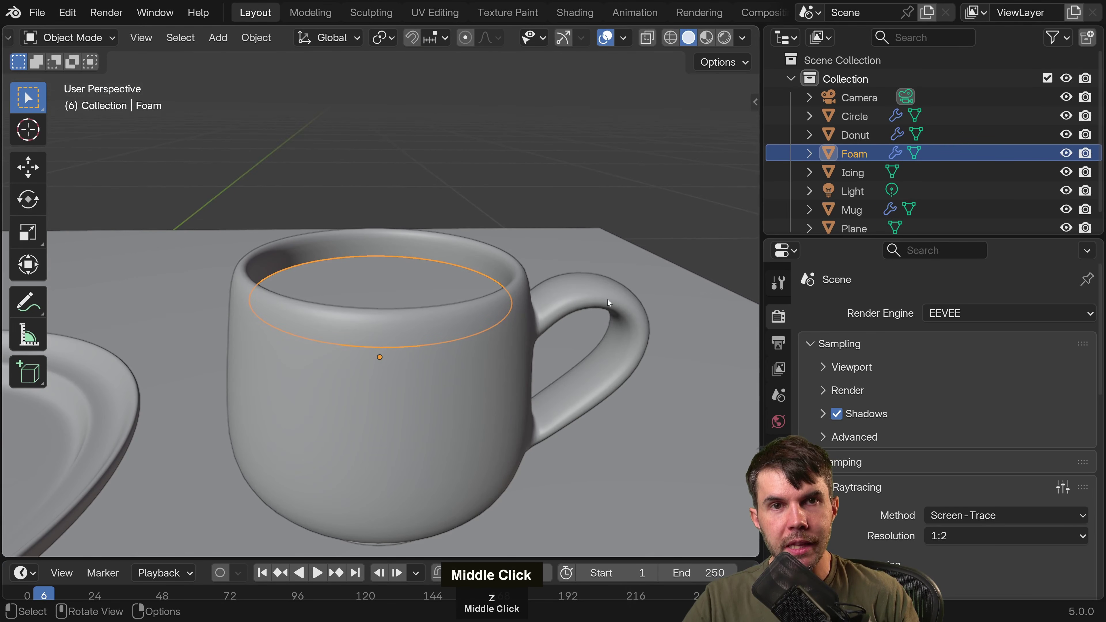
pyautogui.moveTo(607, 300); pyautogui.dragTo(542, 316, button='middle')
pyautogui.scroll(5, 523, 311)
pyautogui.scroll(2, 400, 230)
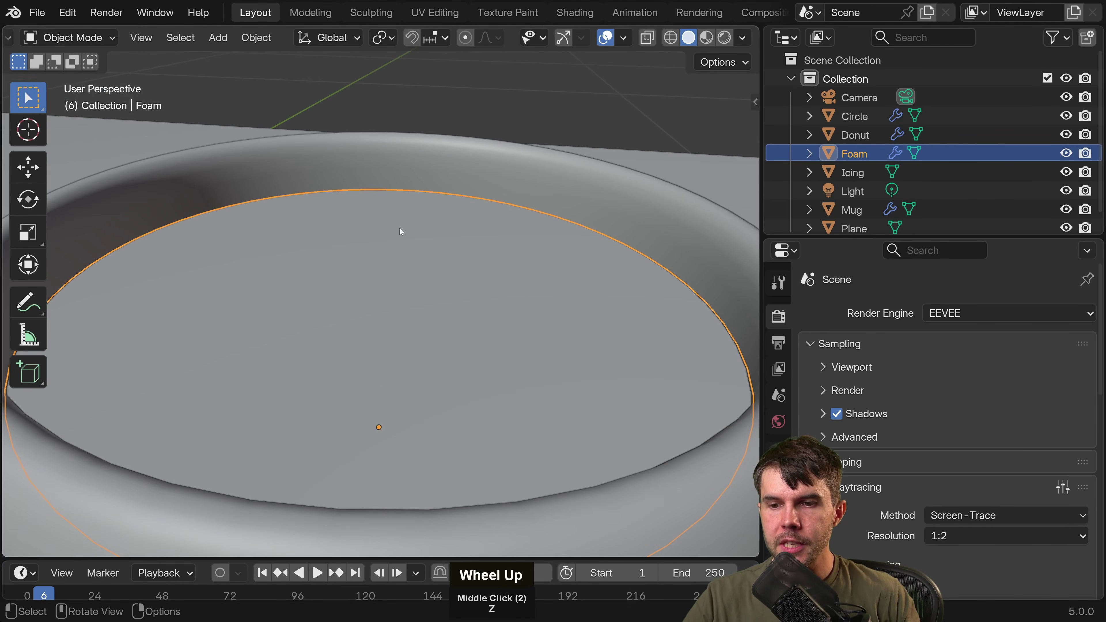
pyautogui.keyDown('shift'); pyautogui.moveTo(400, 230); pyautogui.dragTo(425, 303, button='middle'); pyautogui.keyUp('shift')
pyautogui.scroll(1, 425, 303)
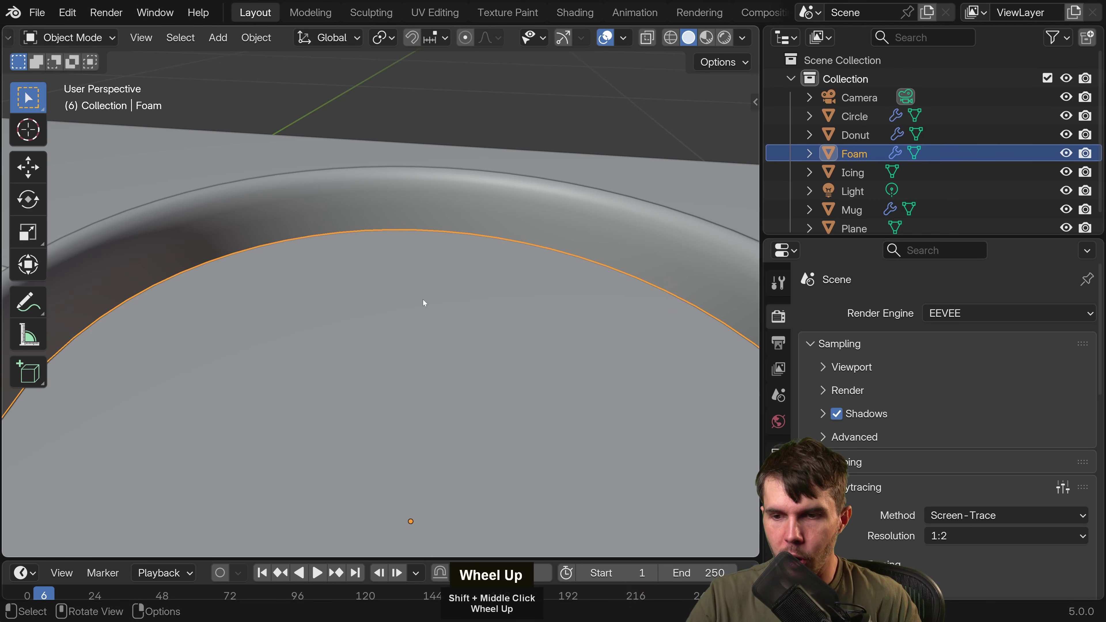
pyautogui.scroll(-4, 413, 300)
pyautogui.moveTo(388, 304); pyautogui.dragTo(398, 290, button='middle')
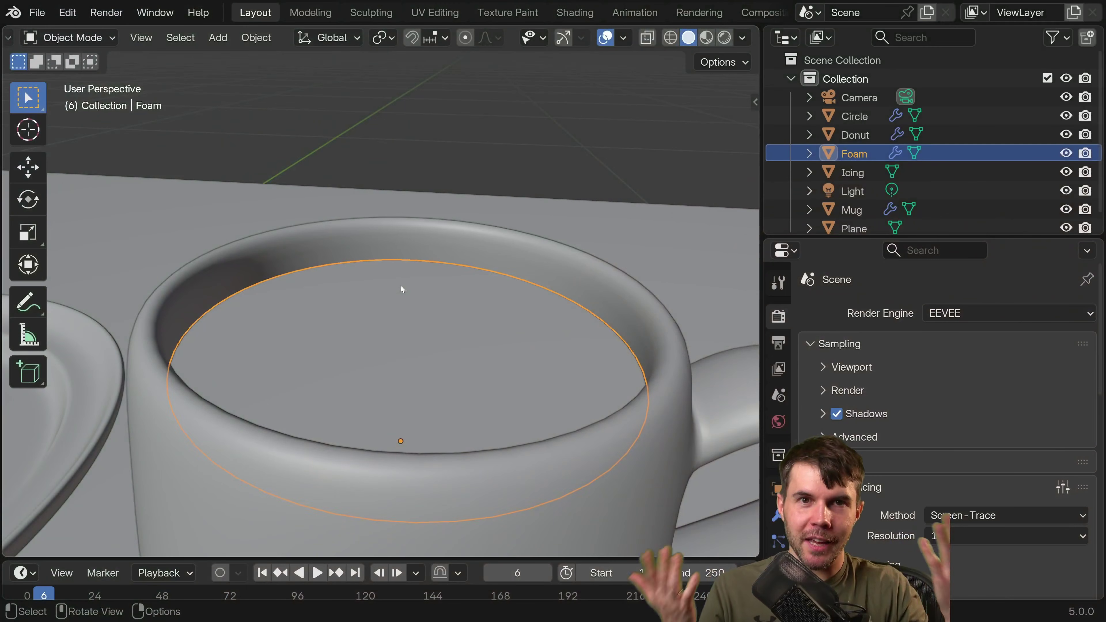
# Enter Edit Mode on the Foam object and show the scene in Wireframe shading.
pyautogui.scroll(2, 401, 286)
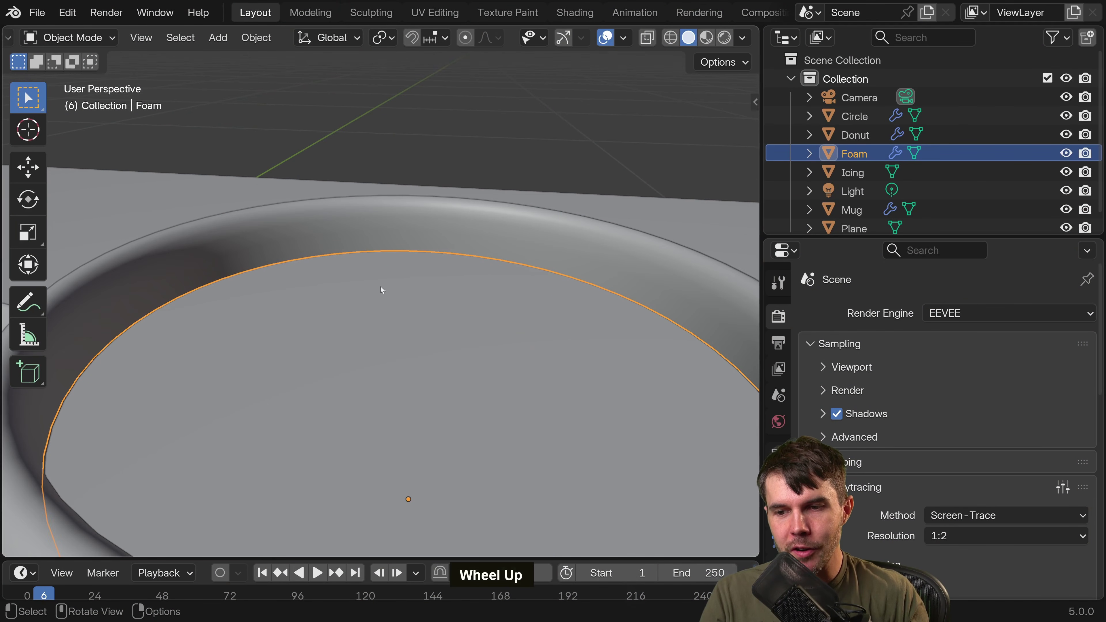
pyautogui.moveTo(318, 246); pyautogui.dragTo(422, 271, button='middle')
pyautogui.scroll(-2, 412, 326)
pyautogui.scroll(-1, 371, 290)
pyautogui.press('Tab')
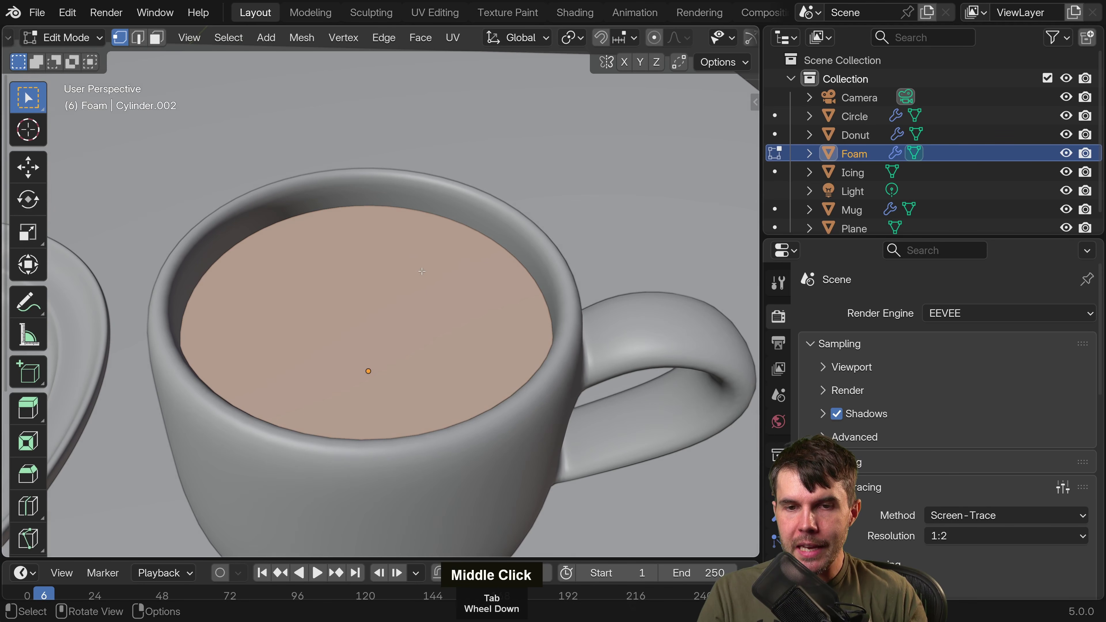
pyautogui.press('z')
pyautogui.moveTo(283, 282)
pyautogui.mouseDown(button='middle')
pyautogui.moveTo(214, 281)
pyautogui.moveTo(336, 277)
pyautogui.mouseUp(button='middle')
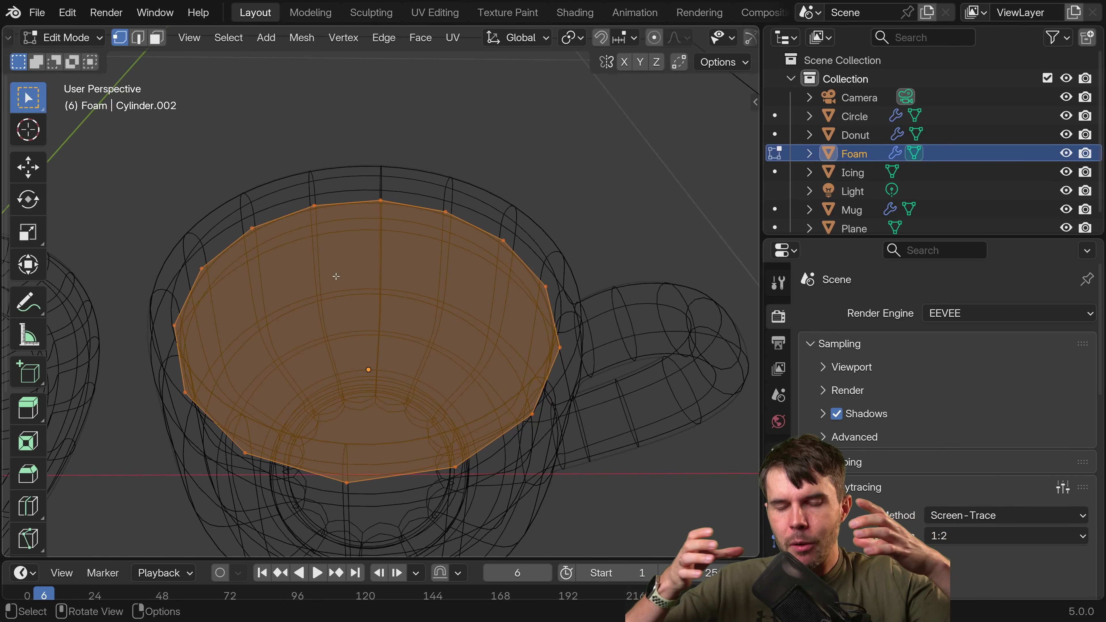
# Inset the Foam face by about 0.0105 m to add a ring just inside its outer edge.
pyautogui.scroll(-4, 336, 276)
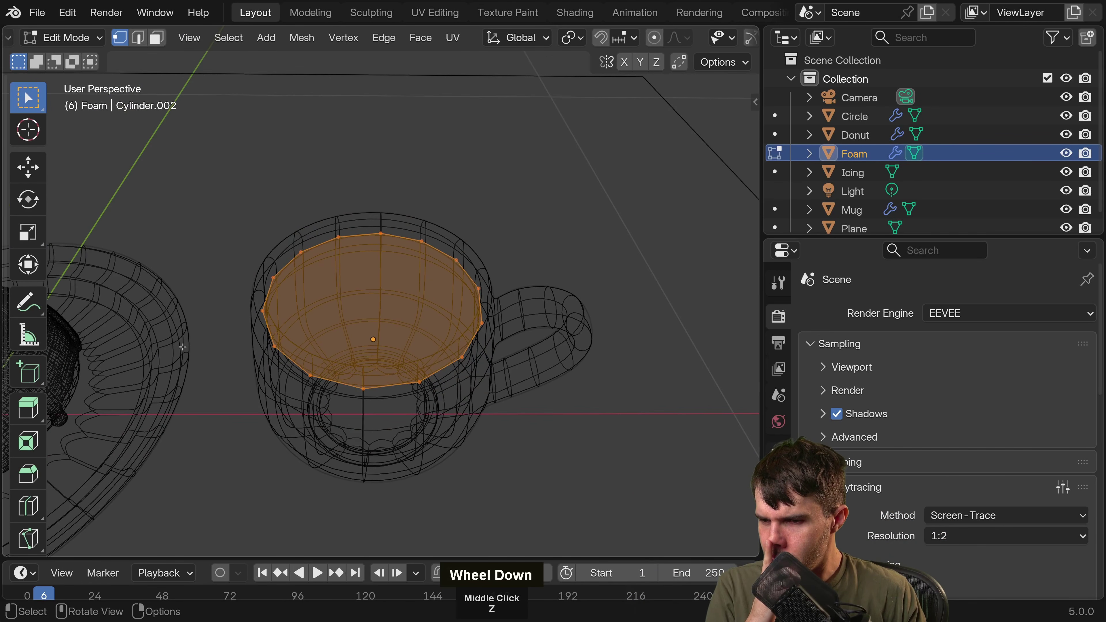
pyautogui.scroll(-3, 131, 347)
pyautogui.scroll(5, 425, 310)
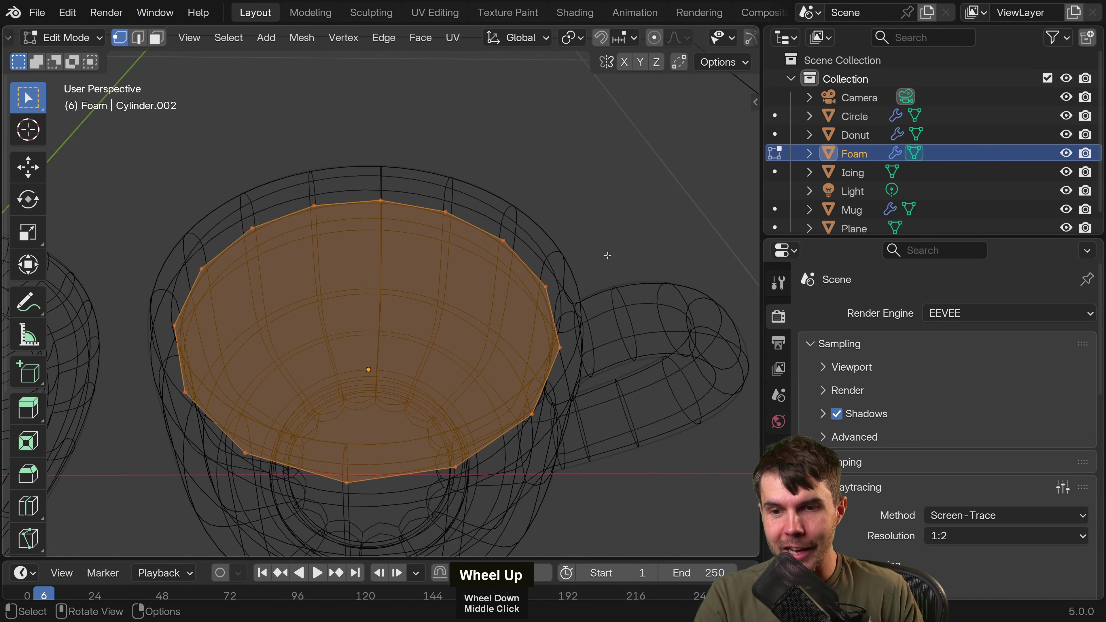
pyautogui.press('i')
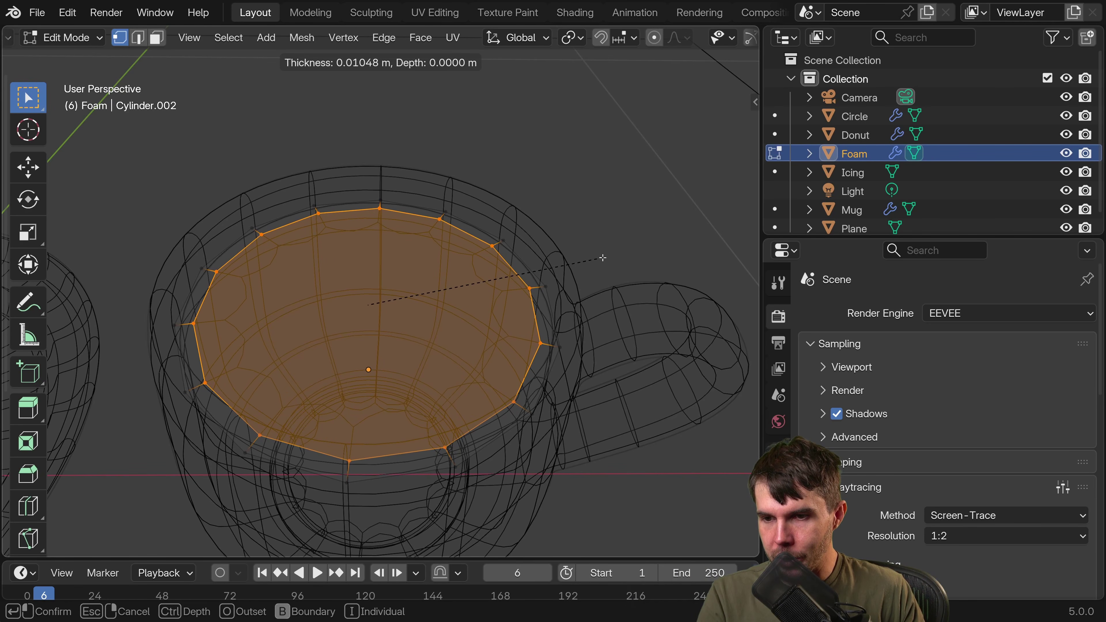
pyautogui.click(603, 257)
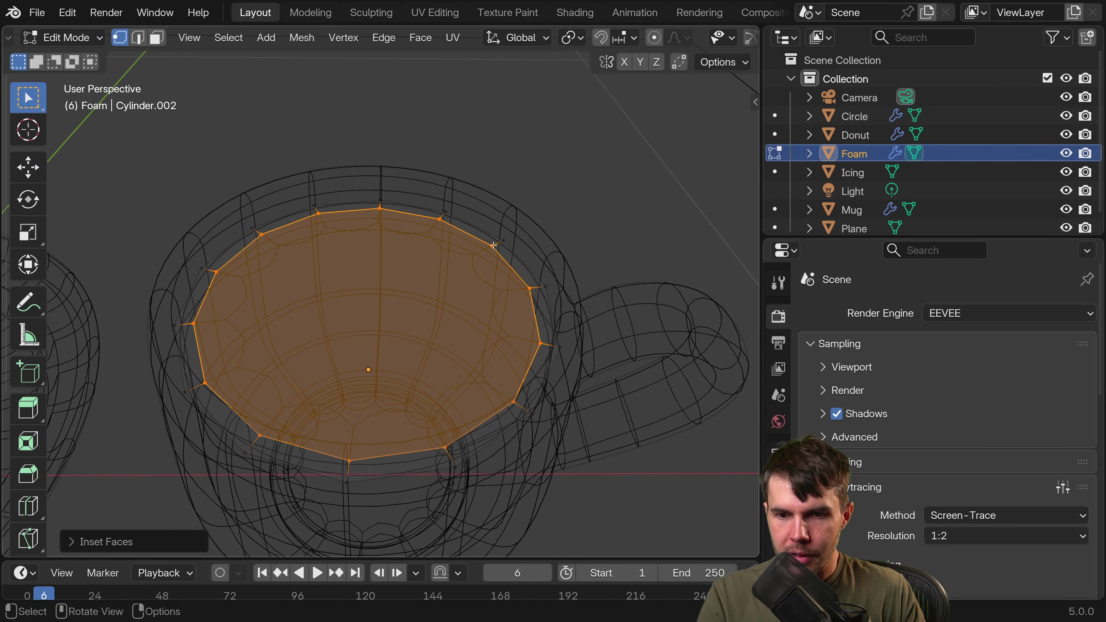
# Lower the inset Foam face slightly along the global Z axis.
pyautogui.scroll(5, 403, 198)
pyautogui.keyDown('shift'); pyautogui.moveTo(402, 197); pyautogui.dragTo(394, 291, button='middle'); pyautogui.keyUp('shift')
pyautogui.keyDown('shift'); pyautogui.moveTo(340, 349); pyautogui.dragTo(437, 239, button='middle'); pyautogui.keyUp('shift')
pyautogui.press('g')
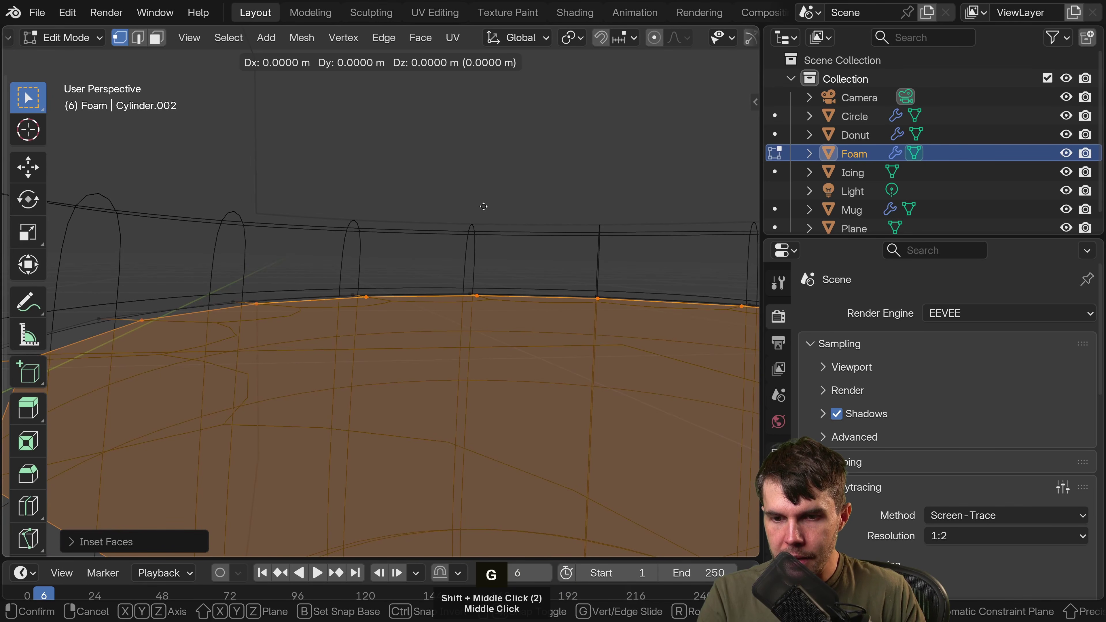
pyautogui.press('z')
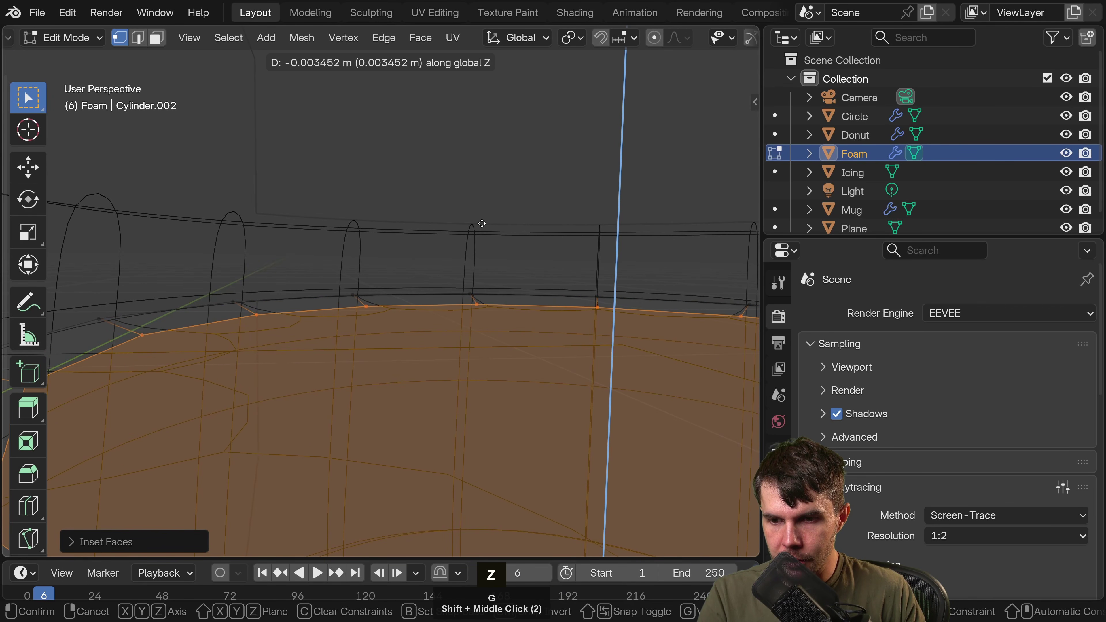
pyautogui.click(482, 235)
# Switch to Solid shading in Object Mode and examine the Foam's edge where it meets the mug wall.
pyautogui.moveTo(482, 235); pyautogui.dragTo(417, 262, button='middle')
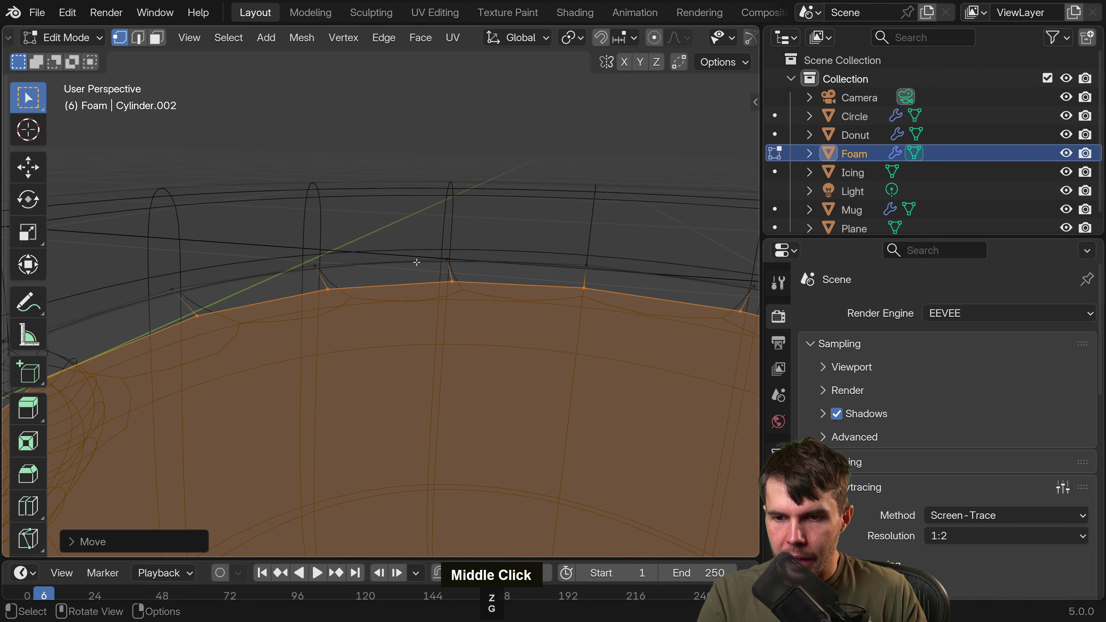
pyautogui.moveTo(679, 39); pyautogui.dragTo(372, 18, button='middle')
pyautogui.click(689, 44)
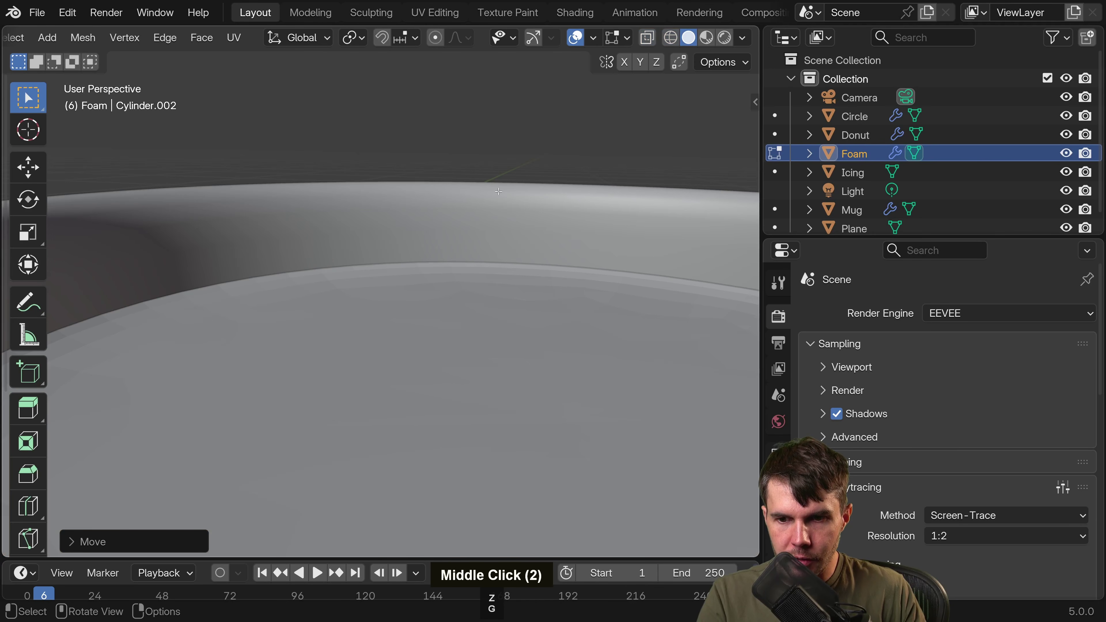
pyautogui.scroll(-1, 375, 292)
pyautogui.moveTo(374, 292)
pyautogui.mouseDown(button='middle')
pyautogui.moveTo(321, 319)
pyautogui.moveTo(482, 307)
pyautogui.mouseUp(button='middle')
pyautogui.press('Tab')
pyautogui.scroll(2, 440, 301)
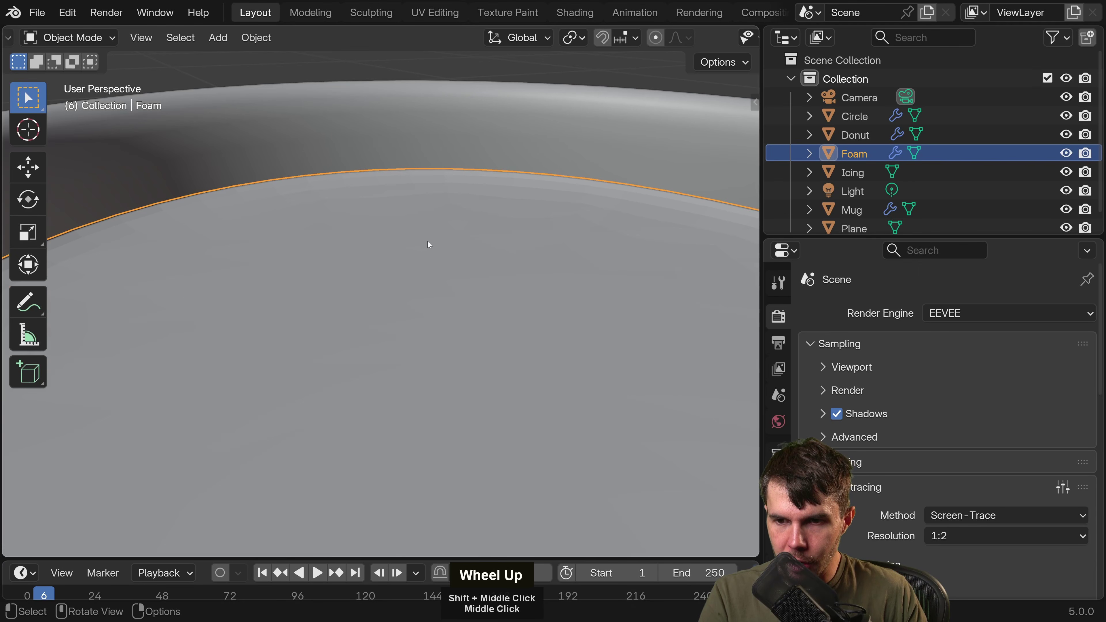
# Inset the lowered Foam face a second time in Edit Mode with Wireframe shading, adding another inner ring.
pyautogui.press('Tab')
pyautogui.scroll(-2, 429, 245)
pyautogui.press('z')
pyautogui.moveTo(418, 262)
pyautogui.mouseDown(button='middle')
pyautogui.moveTo(402, 269)
pyautogui.moveTo(412, 272)
pyautogui.mouseUp(button='middle')
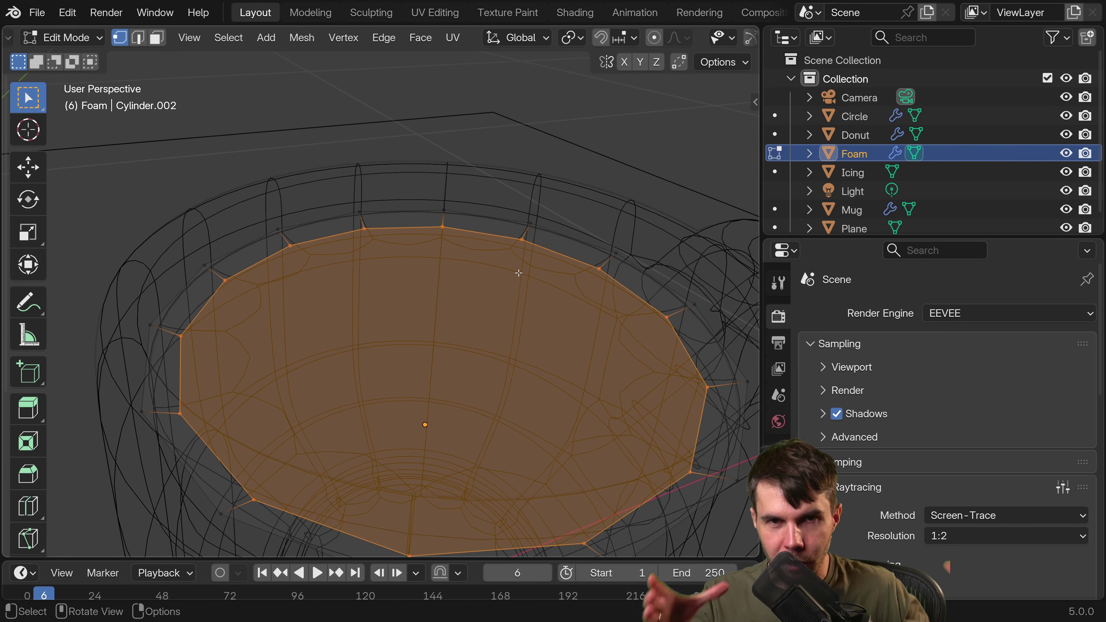
pyautogui.press('i')
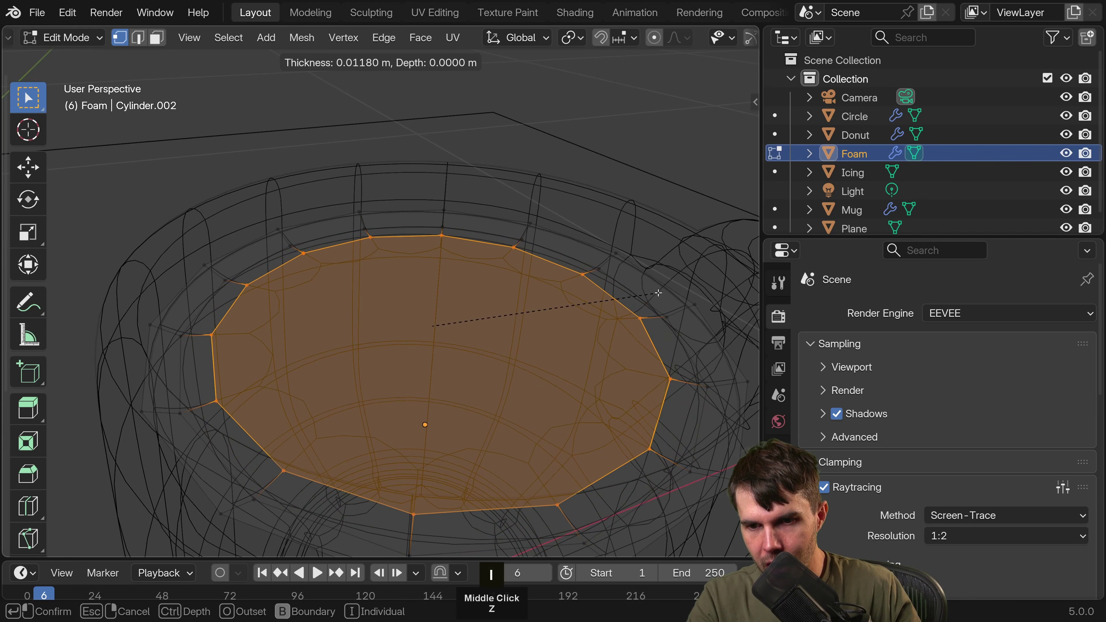
pyautogui.click(615, 290)
# Return to Object Mode in Solid shading and apply Shade Smooth to the Foam.
pyautogui.press('Tab')
pyautogui.middleClick(414, 255)
pyautogui.scroll(2, 392, 254)
pyautogui.press('z')
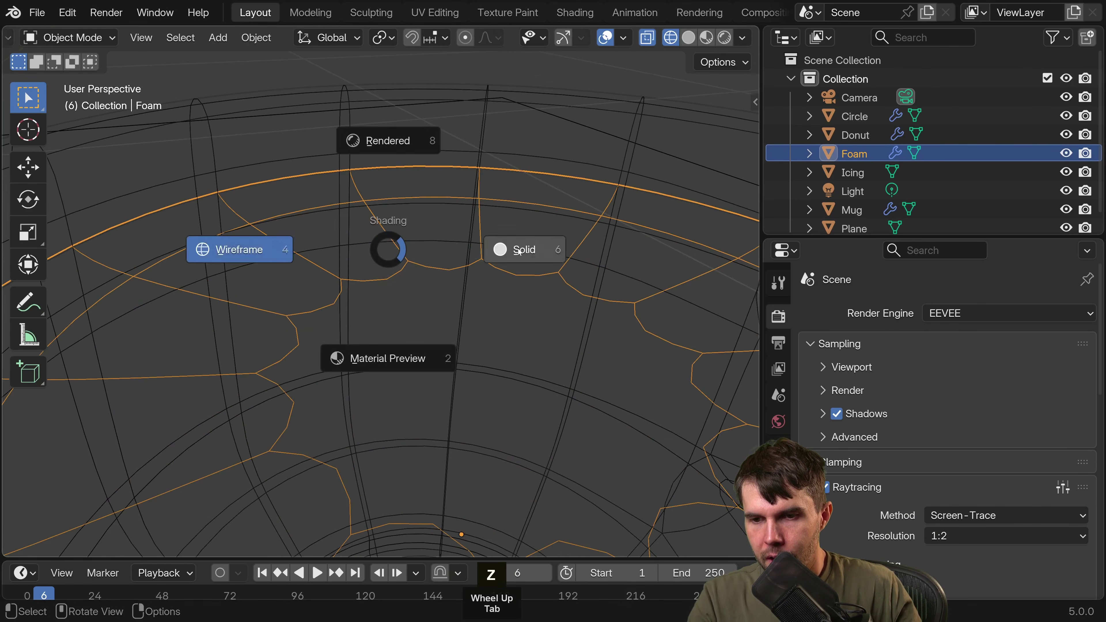
pyautogui.moveTo(488, 242)
pyautogui.mouseDown(button='middle')
pyautogui.moveTo(321, 215)
pyautogui.moveTo(360, 220)
pyautogui.mouseUp(button='middle')
pyautogui.rightClick(439, 237)
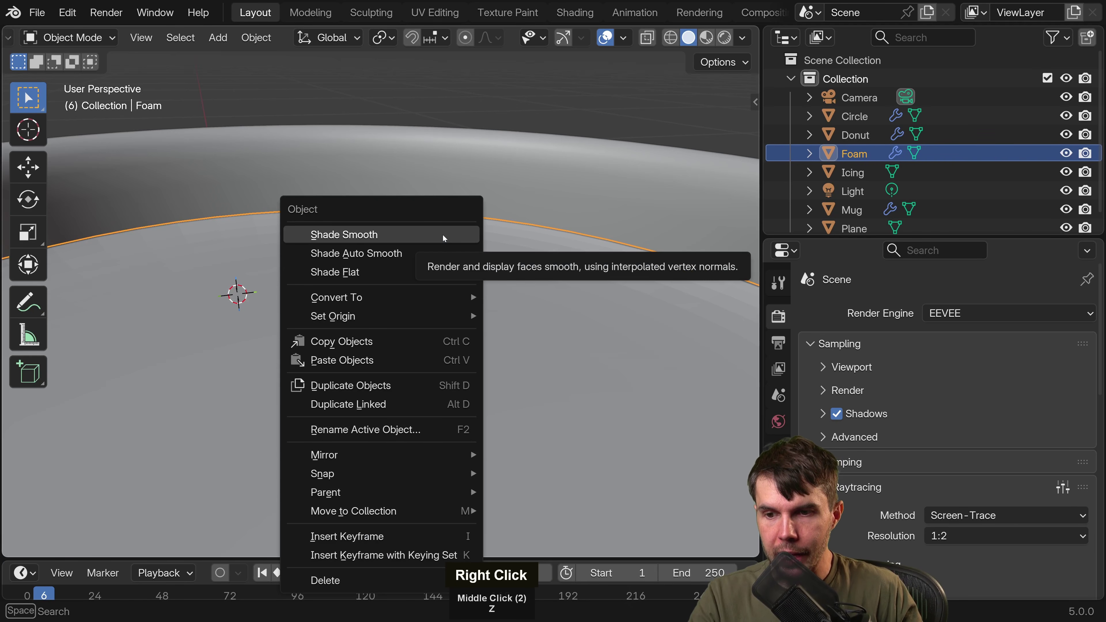
pyautogui.click(442, 235)
# Examine the smooth-shaded Foam surface inside the mug from several angles and distances.
pyautogui.scroll(-1, 415, 247)
pyautogui.scroll(-4, 457, 279)
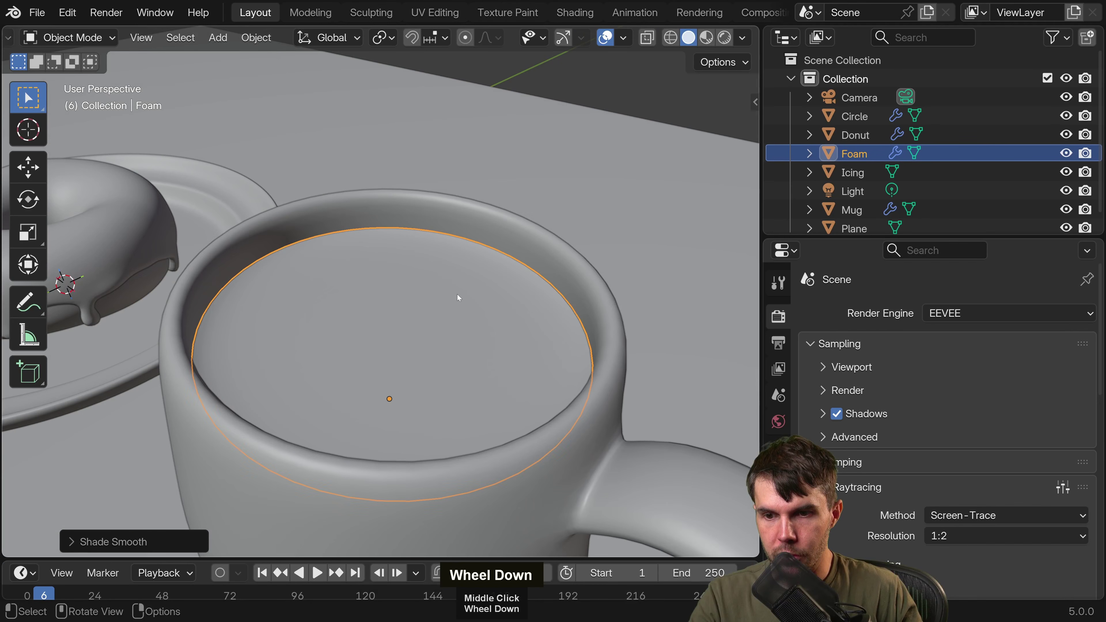
pyautogui.moveTo(457, 294); pyautogui.dragTo(503, 278, button='middle')
pyautogui.scroll(-3, 566, 302)
pyautogui.scroll(3, 553, 197)
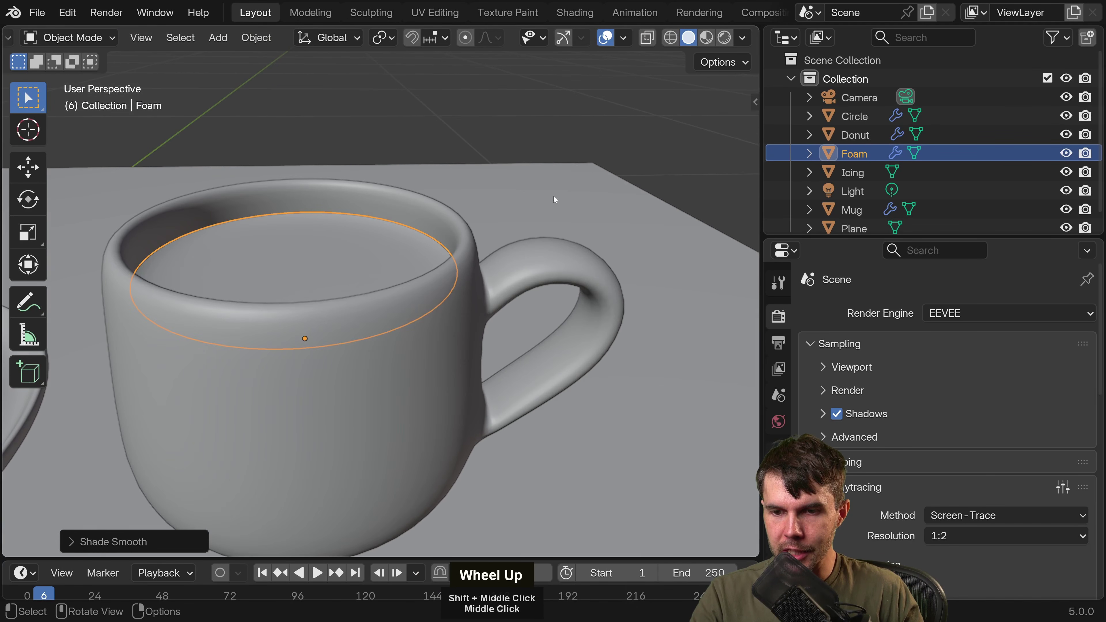
pyautogui.keyDown('shift'); pyautogui.moveTo(358, 204); pyautogui.dragTo(387, 209, button='middle'); pyautogui.keyUp('shift')
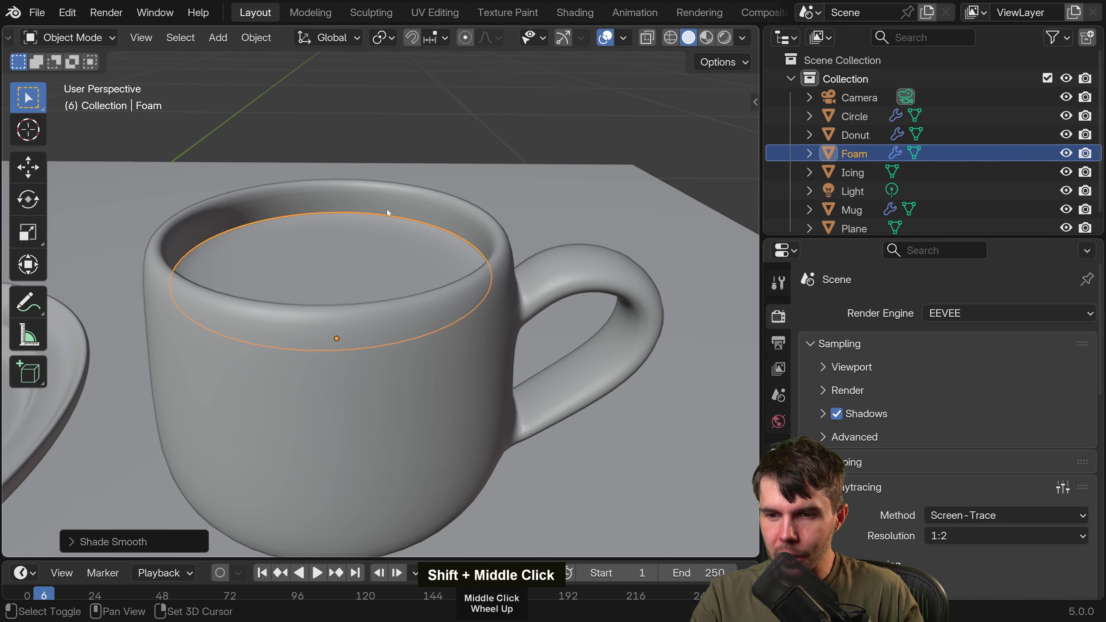
pyautogui.click(742, 37)
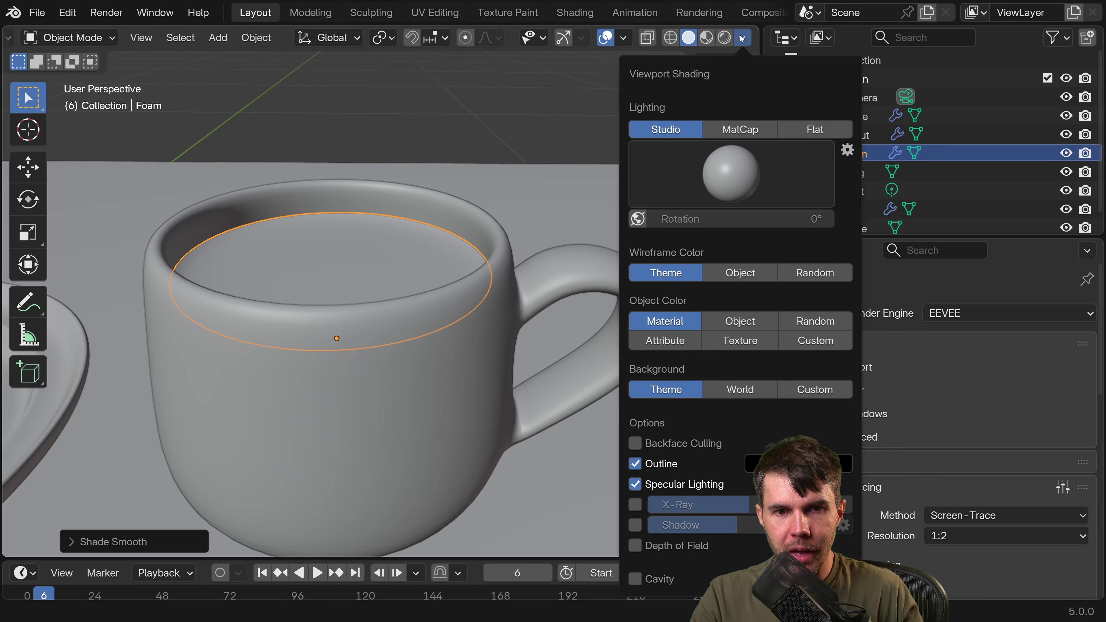
pyautogui.moveTo(562, 166)
pyautogui.mouseDown(button='middle')
pyautogui.moveTo(510, 191)
pyautogui.moveTo(488, 183)
pyautogui.moveTo(458, 204)
pyautogui.mouseUp(button='middle')
pyautogui.scroll(4, 488, 198)
pyautogui.scroll(-4, 484, 183)
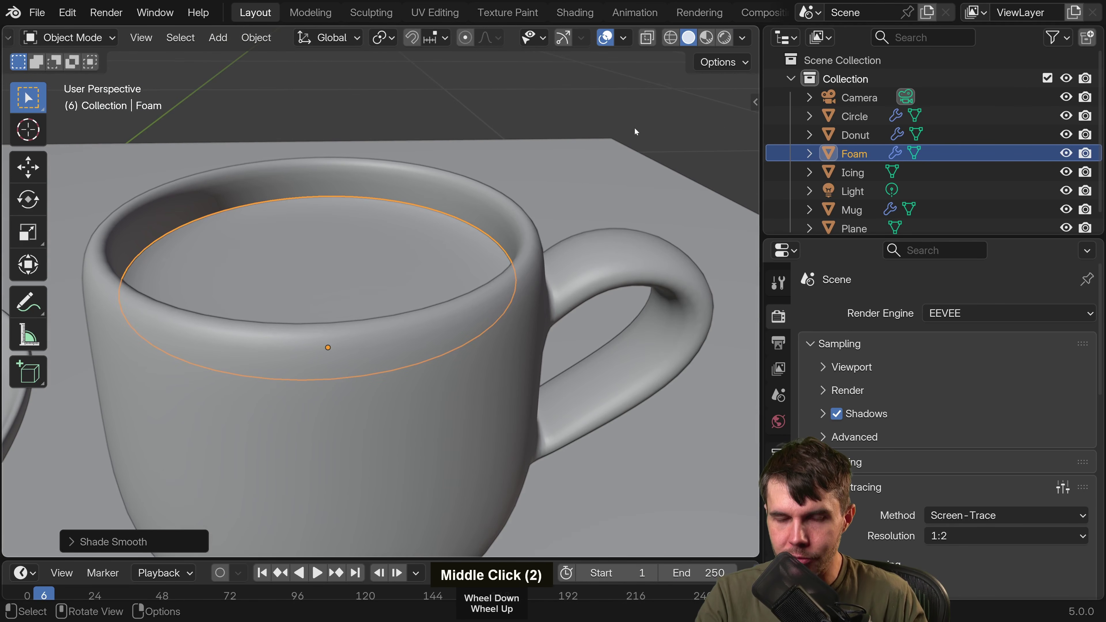
pyautogui.scroll(-4, 442, 214)
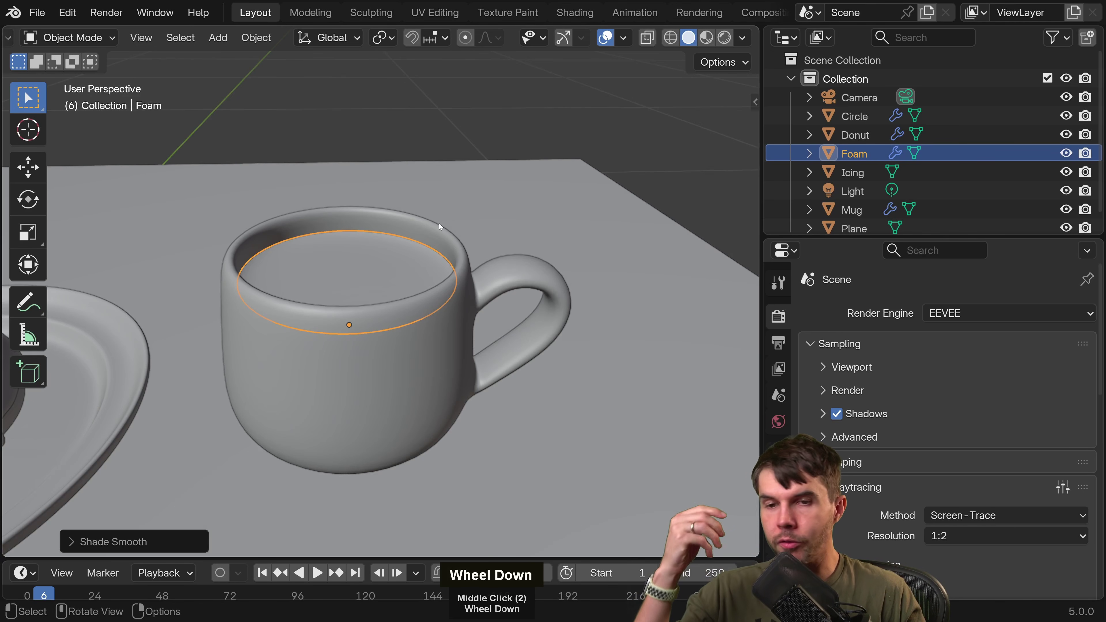
pyautogui.scroll(1, 542, 198)
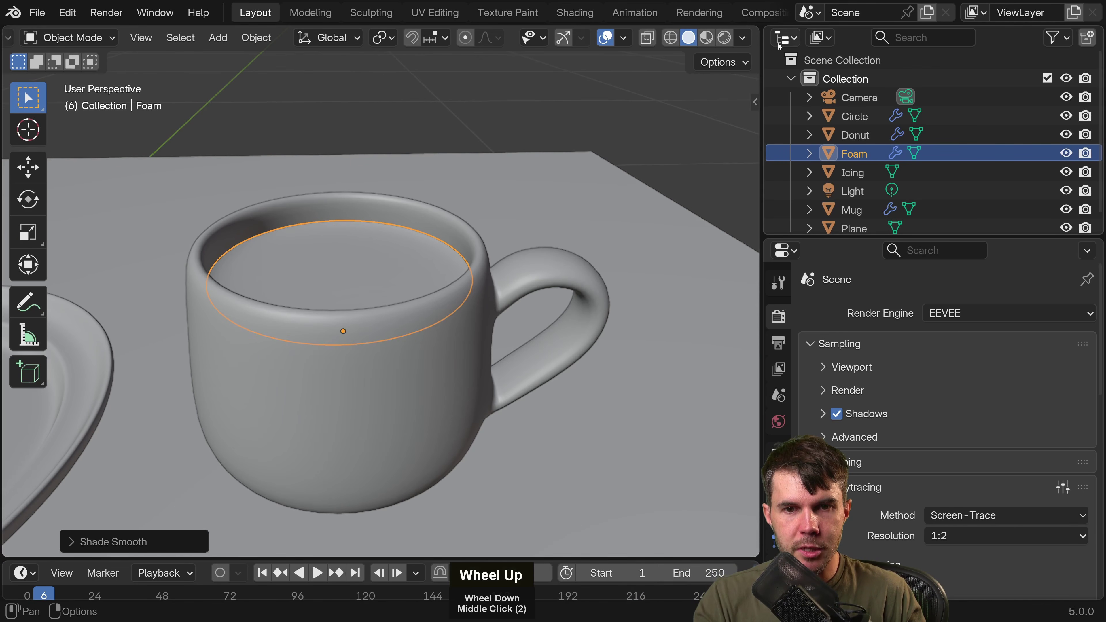
# Set the Solid viewport lighting to MatCap and apply the dark brown metallic matcap.
pyautogui.click(749, 38)
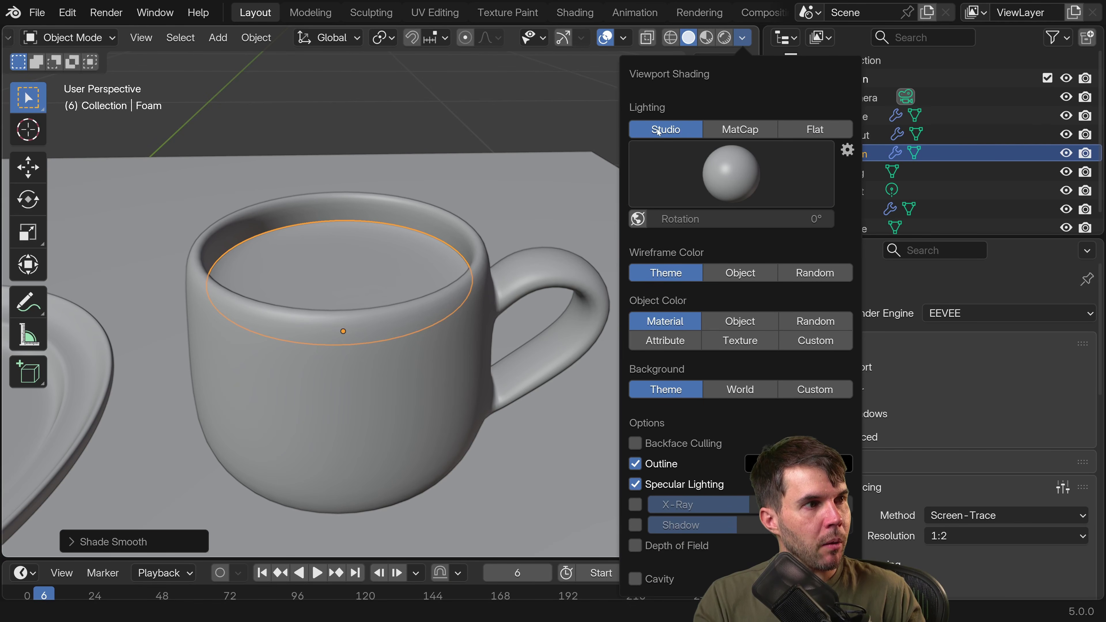
pyautogui.click(727, 129)
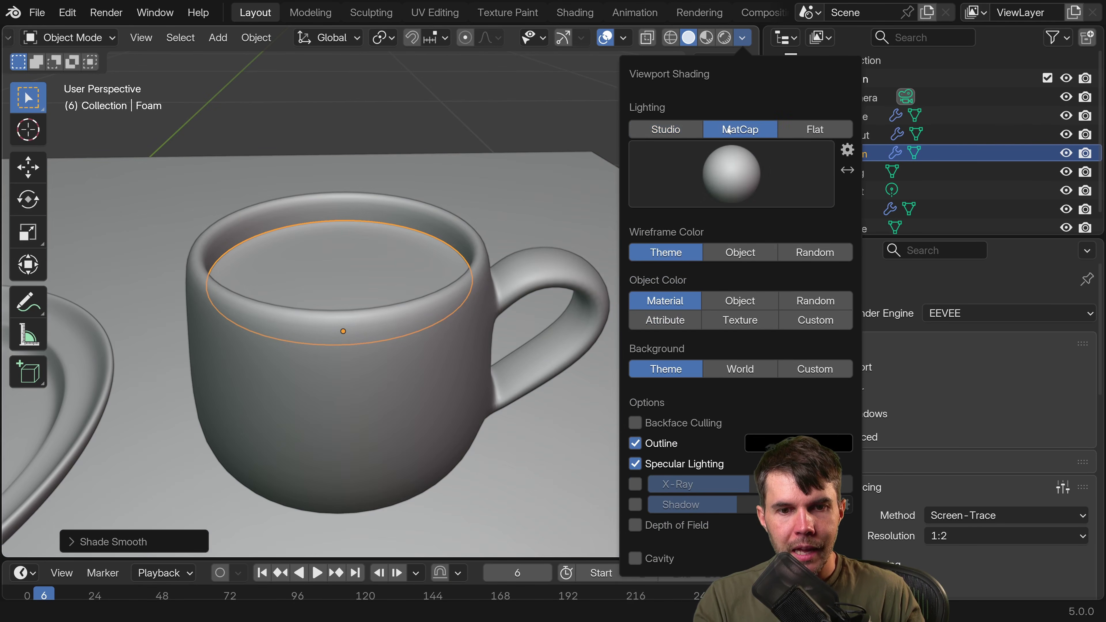
pyautogui.click(721, 180)
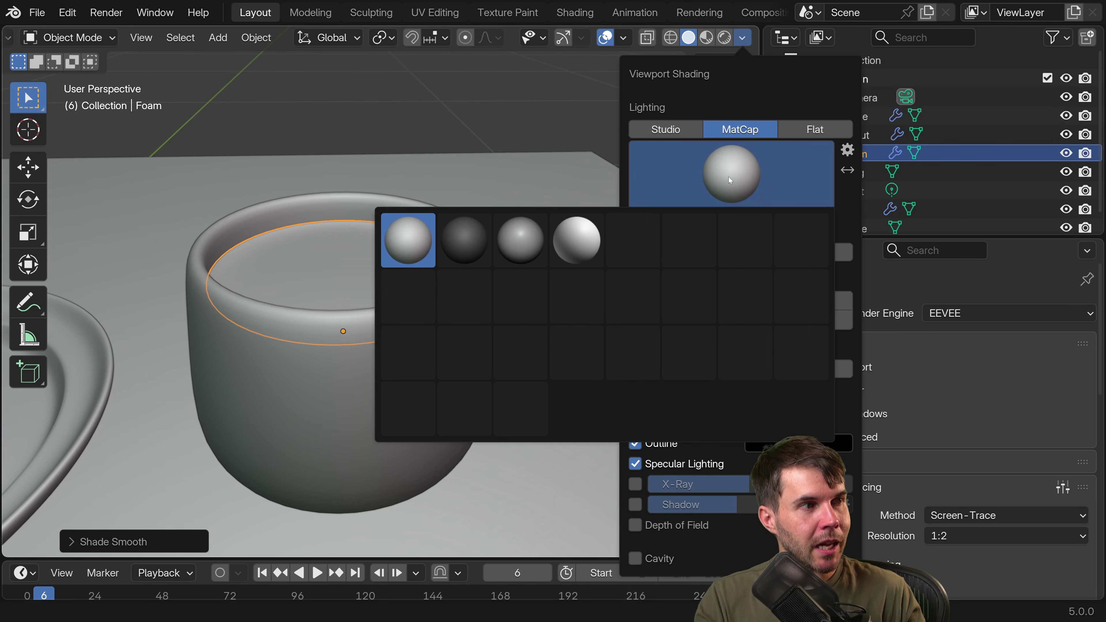
pyautogui.click(631, 346)
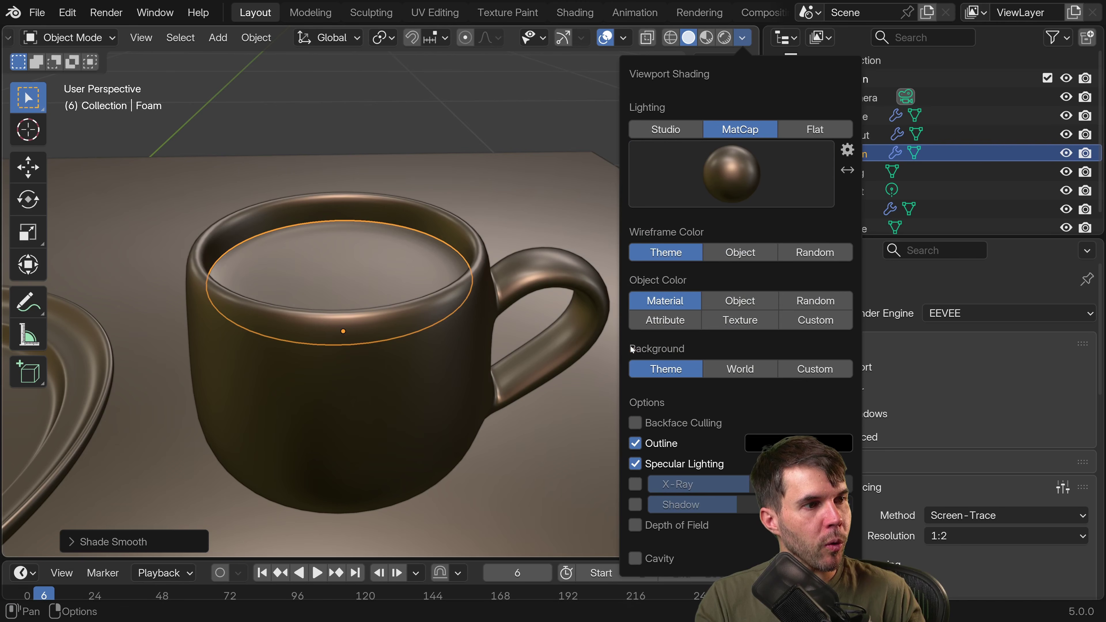
# Change the matcap to the shiny silver one with blue and red reflections and inspect the Foam's curvature.
pyautogui.click(698, 202)
pyautogui.click(480, 348)
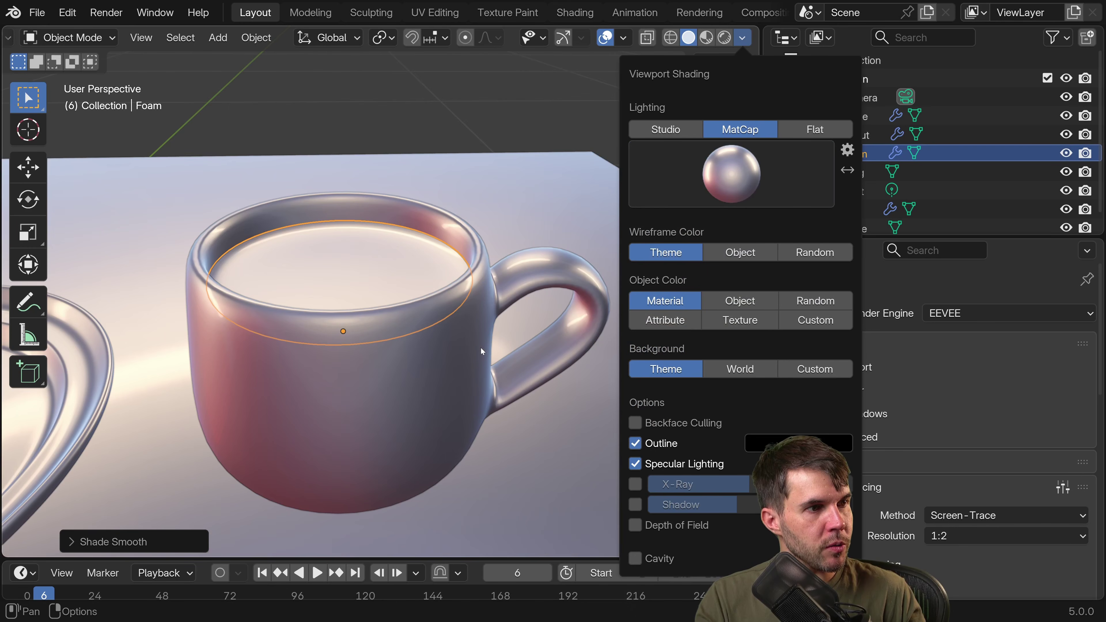
pyautogui.middleClick(291, 341)
pyautogui.moveTo(291, 341)
pyautogui.mouseDown(button='middle')
pyautogui.moveTo(516, 354)
pyautogui.moveTo(530, 337)
pyautogui.moveTo(594, 326)
pyautogui.moveTo(535, 335)
pyautogui.moveTo(379, 323)
pyautogui.moveTo(456, 402)
pyautogui.moveTo(472, 368)
pyautogui.moveTo(467, 400)
pyautogui.mouseUp(button='middle')
pyautogui.scroll(4, 607, 327)
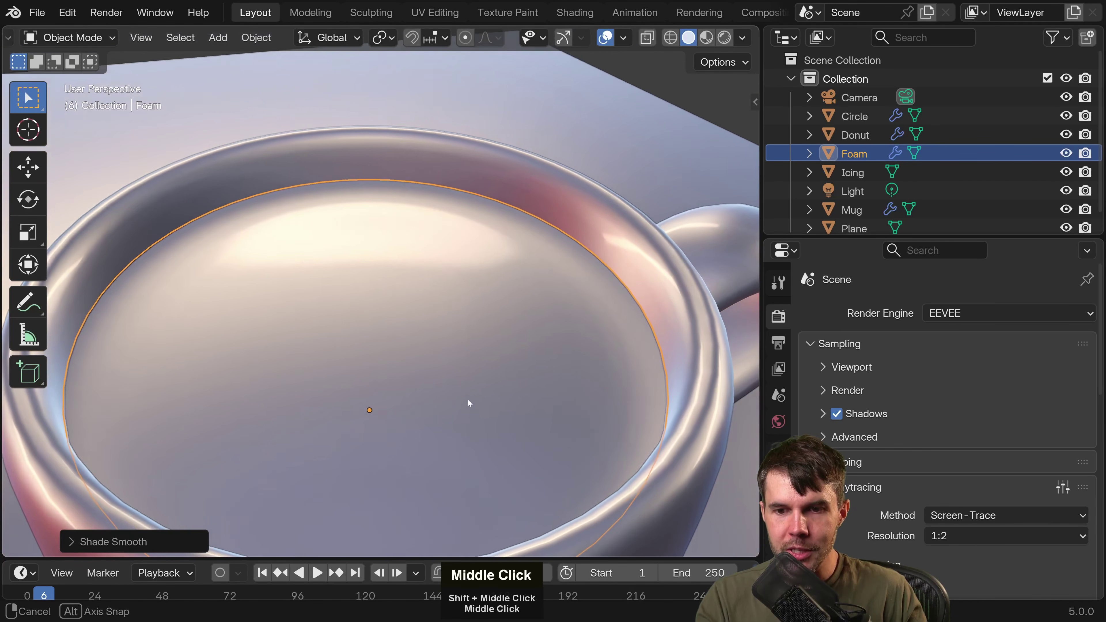
# Apply the glossy light-grey reflective matcap and check the highlights across the Foam and mug rim.
pyautogui.click(742, 37)
pyautogui.click(731, 243)
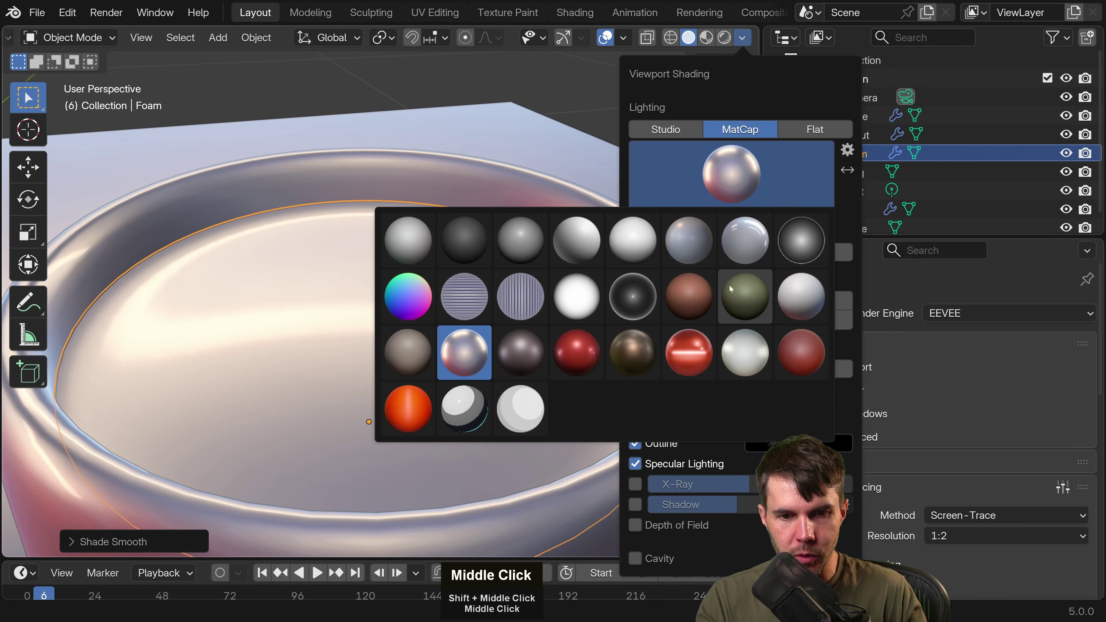
pyautogui.click(744, 297)
pyautogui.moveTo(500, 279)
pyautogui.mouseDown(button='middle')
pyautogui.moveTo(499, 296)
pyautogui.moveTo(496, 272)
pyautogui.moveTo(558, 246)
pyautogui.moveTo(633, 239)
pyautogui.moveTo(675, 174)
pyautogui.mouseUp(button='middle')
# Apply the vertical-stripe matcap and inspect how the stripes flow over the mug and Foam.
pyautogui.click(742, 38)
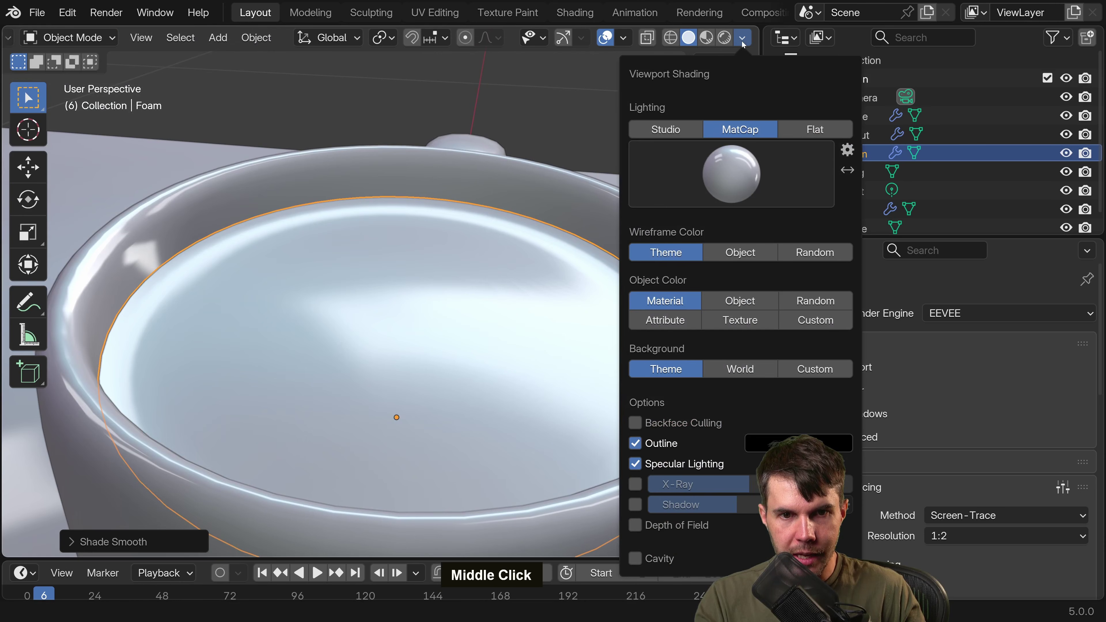
pyautogui.click(767, 168)
pyautogui.click(521, 303)
pyautogui.scroll(-2, 479, 309)
pyautogui.moveTo(479, 309); pyautogui.dragTo(396, 286, button='middle')
pyautogui.scroll(-3, 310, 289)
pyautogui.moveTo(310, 289); pyautogui.dragTo(274, 231, button='middle')
pyautogui.scroll(3, 334, 272)
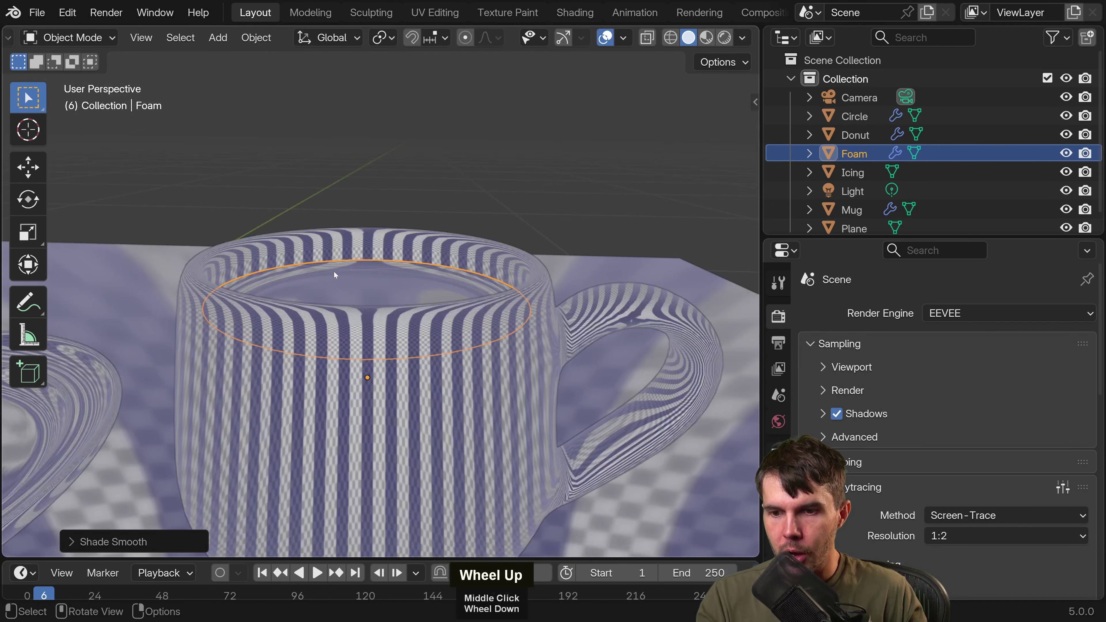
pyautogui.moveTo(469, 287); pyautogui.dragTo(545, 281, button='middle')
# Switch the matcap to the horizontal-stripe one and view the mug and Foam with it.
pyautogui.click(744, 37)
pyautogui.click(718, 189)
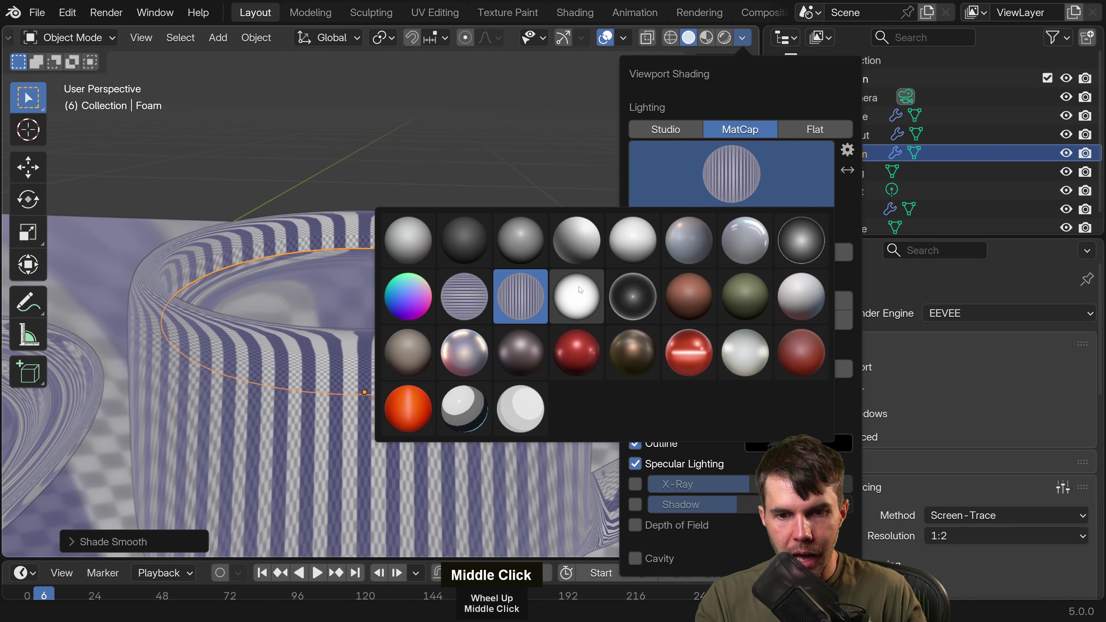
pyautogui.click(488, 299)
pyautogui.doubleClick(740, 166)
pyautogui.moveTo(458, 287)
pyautogui.mouseDown(button='middle')
pyautogui.moveTo(400, 230)
pyautogui.moveTo(440, 283)
pyautogui.mouseUp(button='middle')
# Restore the plain grey matcap and switch the viewport's solid-shading lighting back to Studio.
pyautogui.click(744, 37)
pyautogui.click(732, 174)
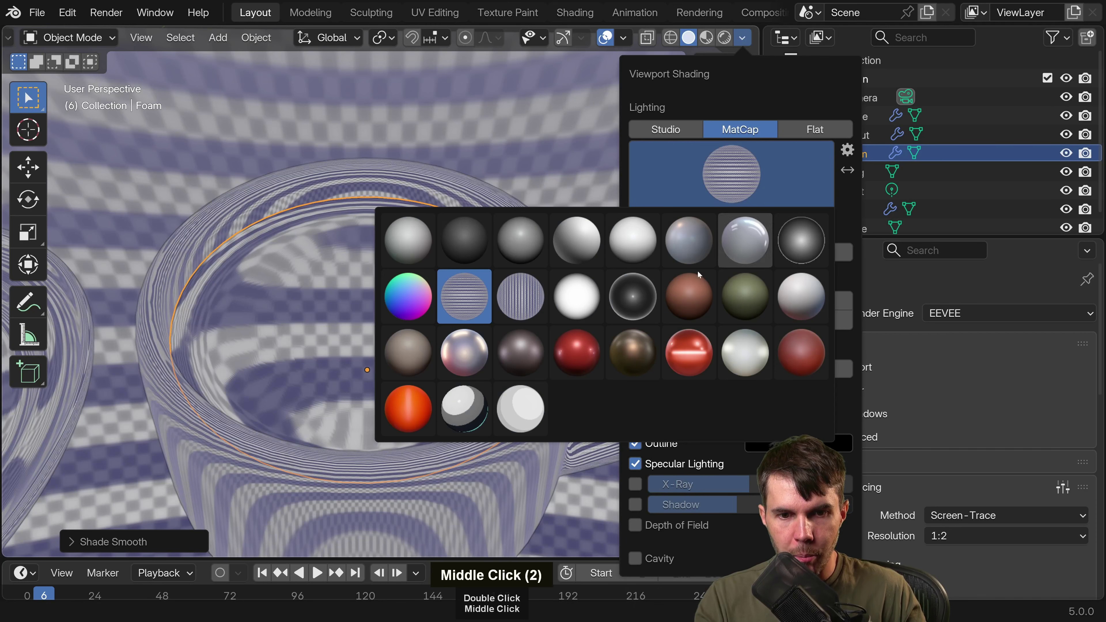
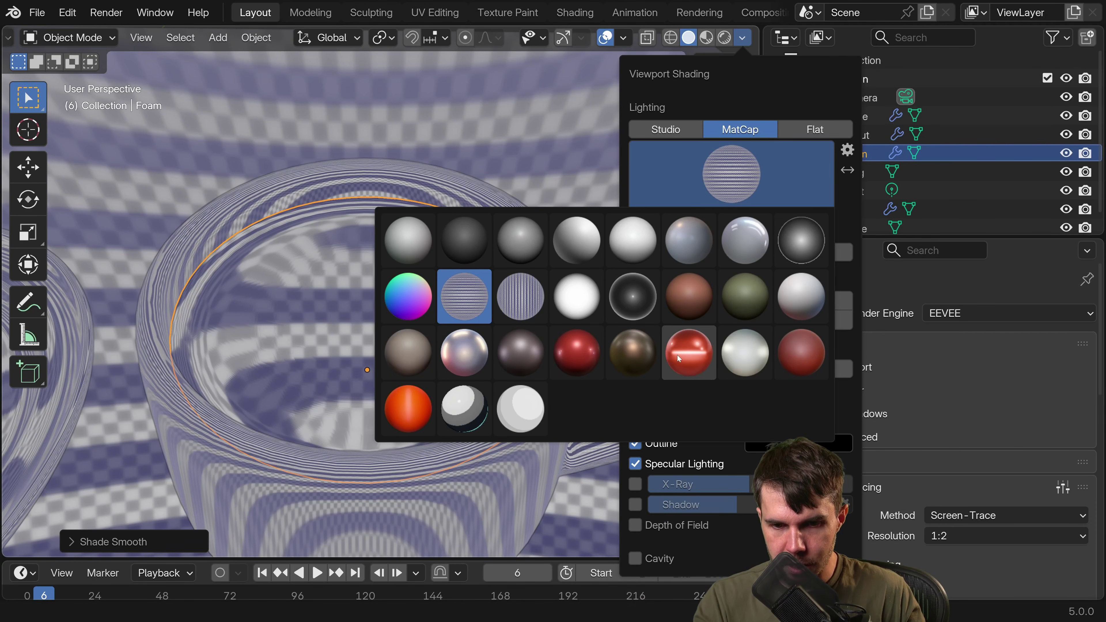
pyautogui.click(689, 353)
pyautogui.click(732, 175)
pyautogui.click(408, 239)
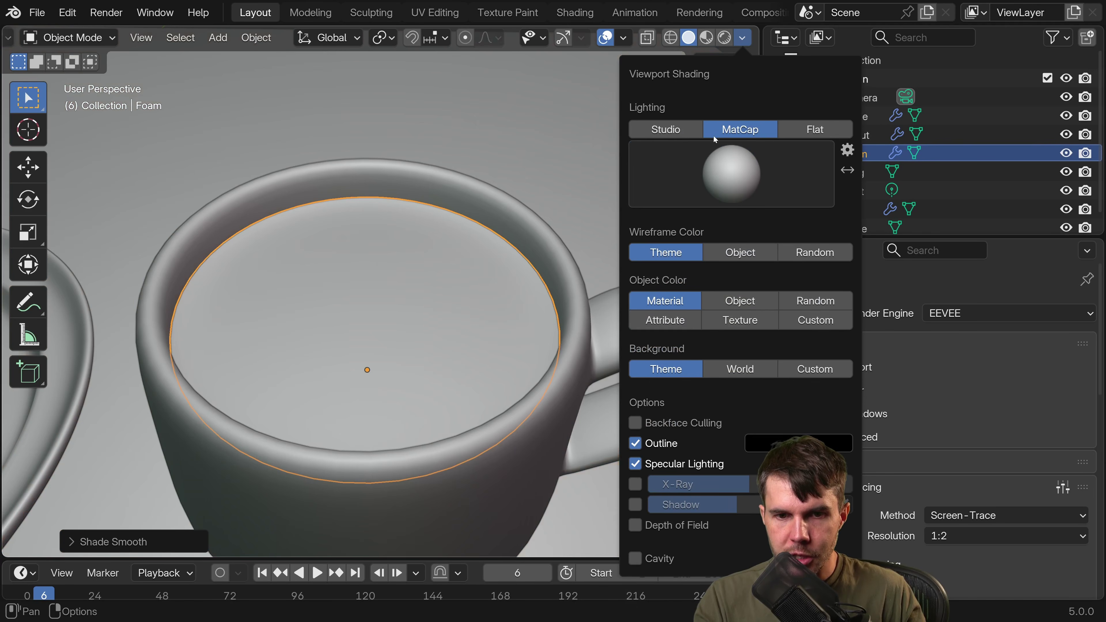
pyautogui.click(666, 129)
pyautogui.moveTo(420, 247); pyautogui.dragTo(449, 181, button='middle')
pyautogui.scroll(-2, 423, 202)
pyautogui.scroll(-2, 447, 125)
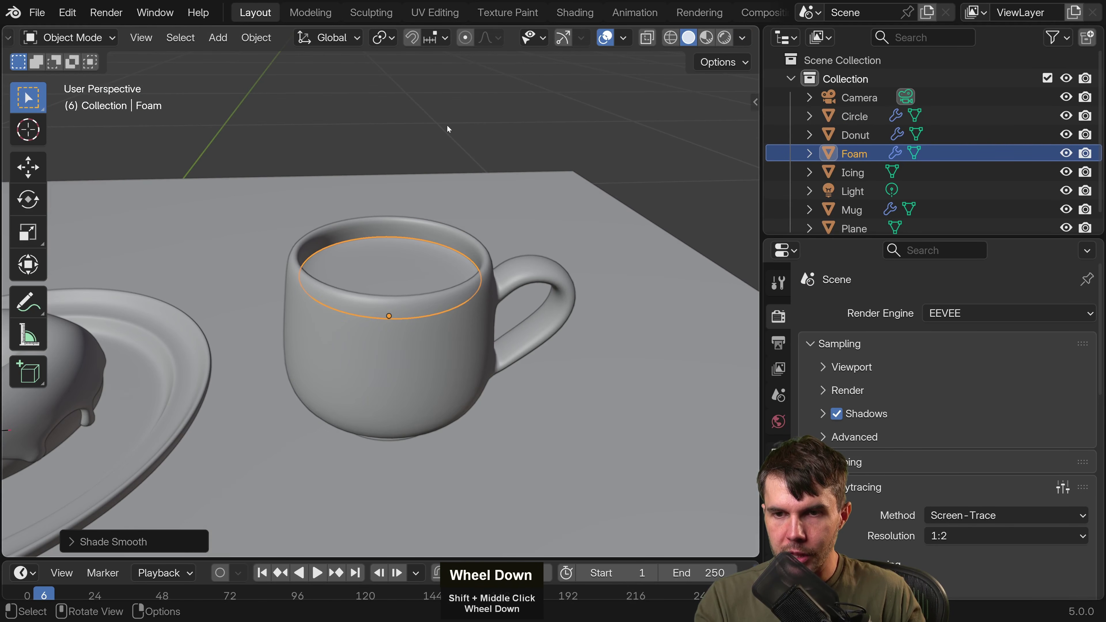
pyautogui.scroll(1, 454, 161)
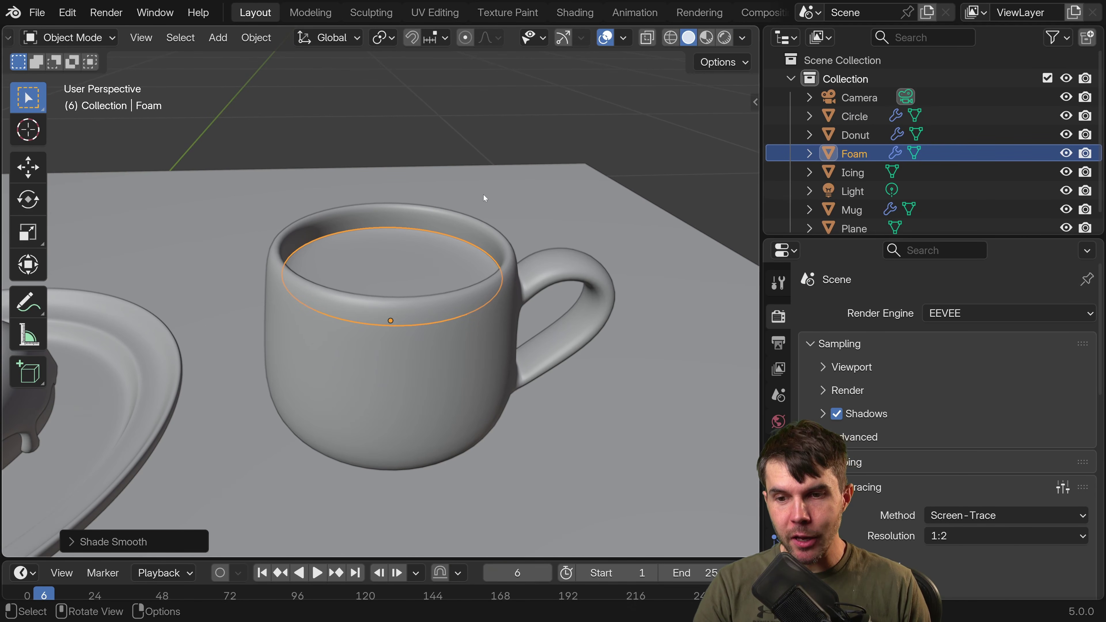
# Download the Coffee Foam Atlas texture at 2K from the Poliigon library and apply it to the Foam.
pyautogui.press('n')
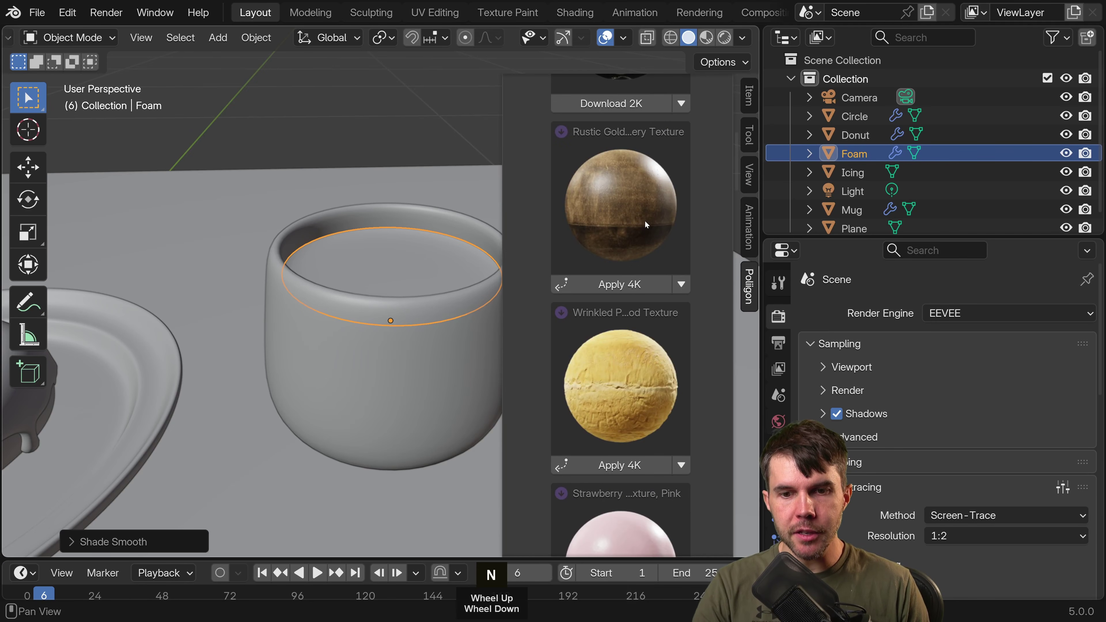
pyautogui.scroll(5, 645, 221)
pyautogui.scroll(4, 647, 248)
pyautogui.scroll(-5, 644, 252)
pyautogui.keyDown('shift'); pyautogui.moveTo(412, 251); pyautogui.dragTo(350, 249, button='middle'); pyautogui.keyUp('shift')
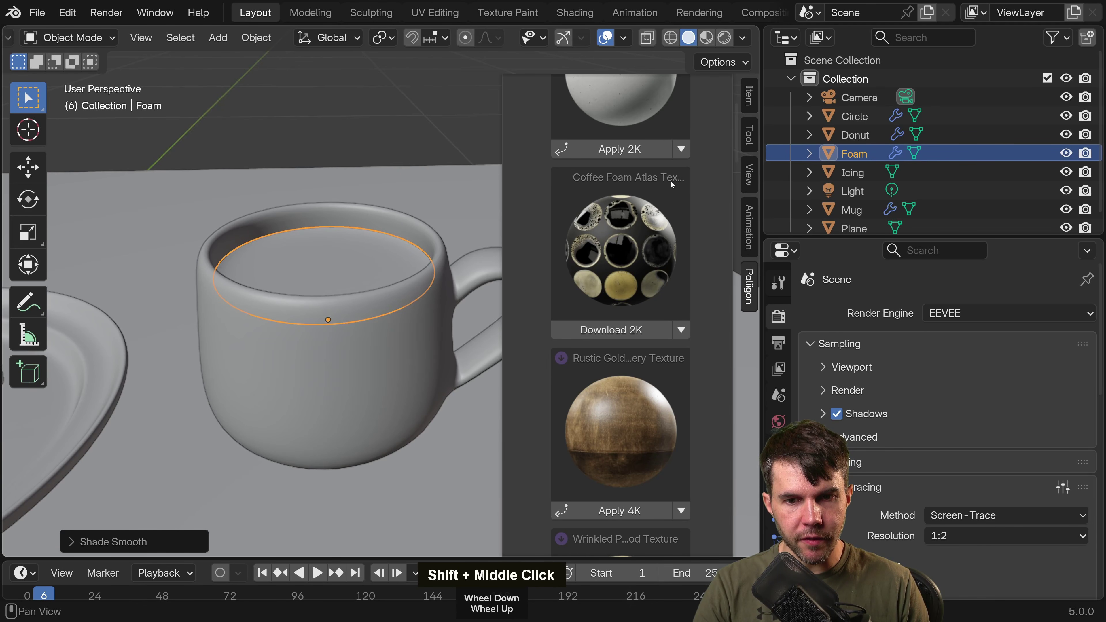
pyautogui.click(621, 330)
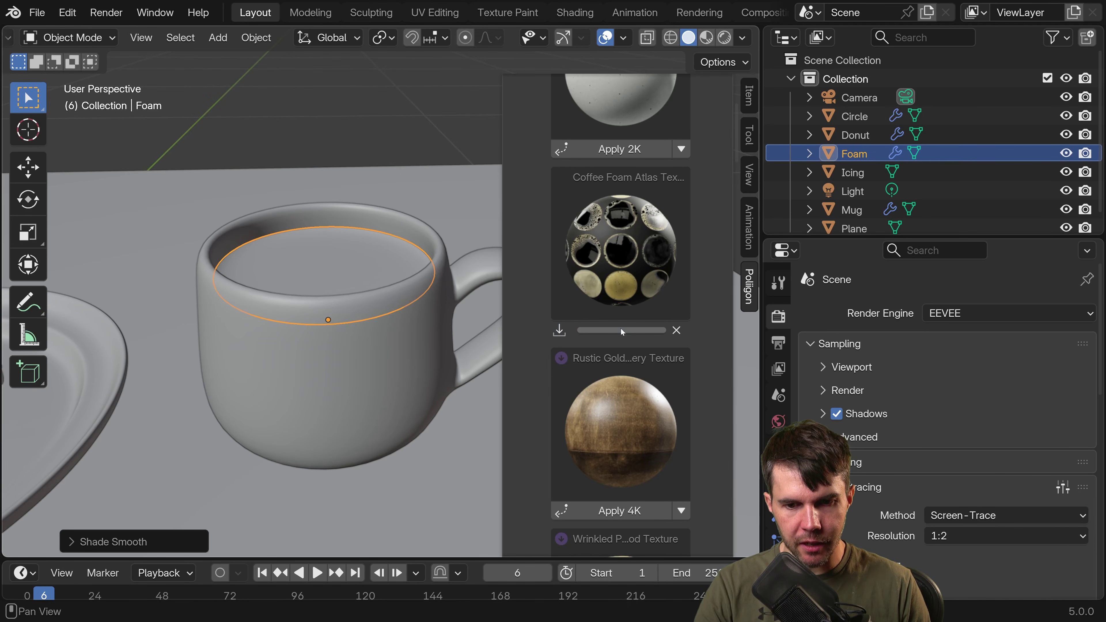
pyautogui.click(628, 335)
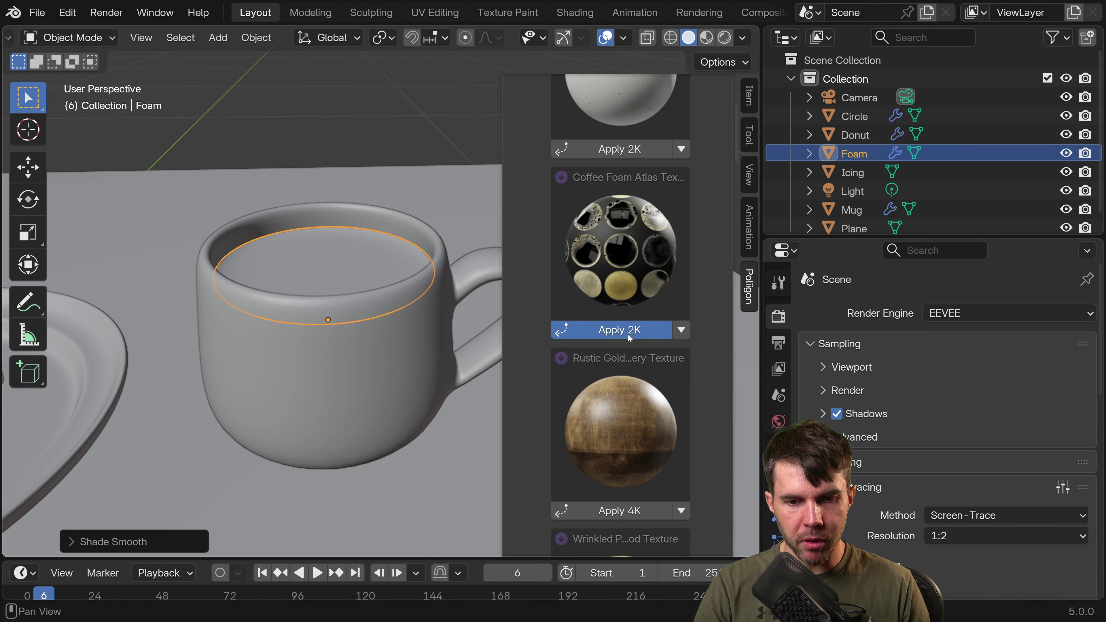
# Show the scene in rendered shading and look down into the mug at the Foam's new material.
pyautogui.press('z')
pyautogui.moveTo(359, 278); pyautogui.dragTo(358, 360, button='middle')
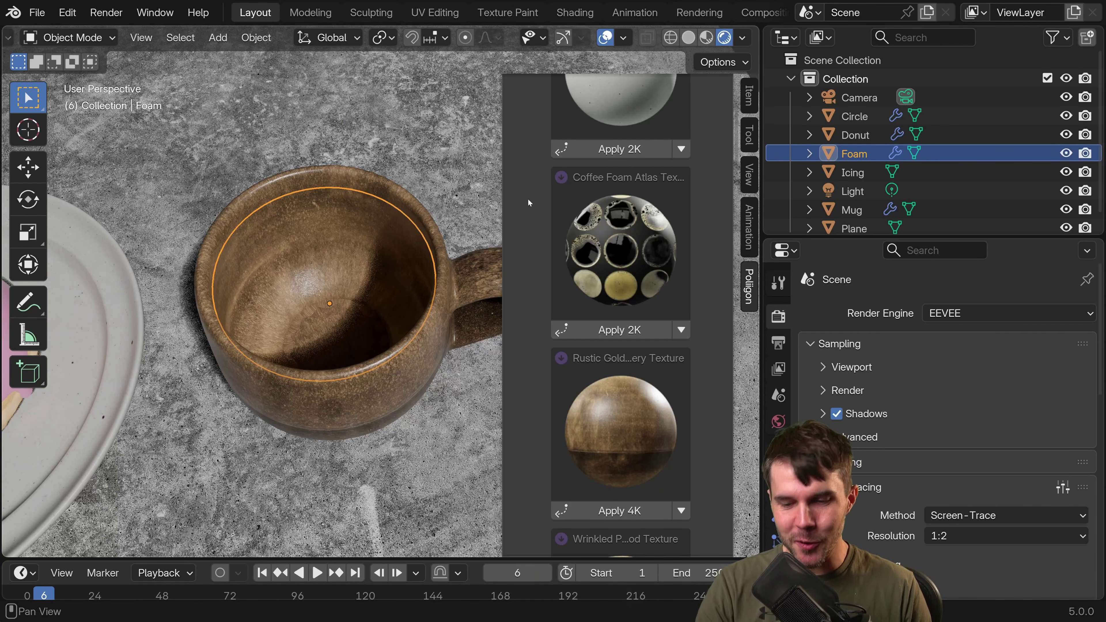
pyautogui.press('n')
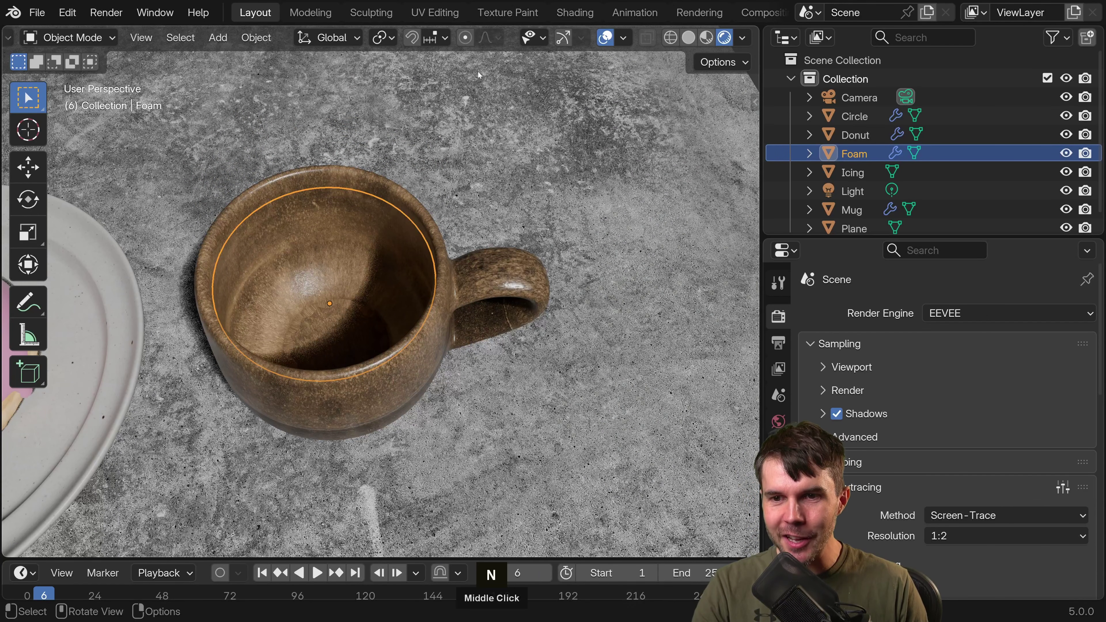
# Switch to the UV Editing workspace and select all of the Foam's geometry.
pyautogui.click(440, 14)
pyautogui.scroll(-3, 526, 241)
pyautogui.moveTo(527, 240); pyautogui.dragTo(561, 301, button='middle')
pyautogui.keyDown('shift'); pyautogui.moveTo(627, 279); pyautogui.dragTo(633, 369, button='middle'); pyautogui.keyUp('shift')
pyautogui.scroll(4, 633, 369)
pyautogui.press('a')
pyautogui.scroll(2, 634, 369)
pyautogui.press('a')
pyautogui.press('a')
pyautogui.scroll(-2, 272, 335)
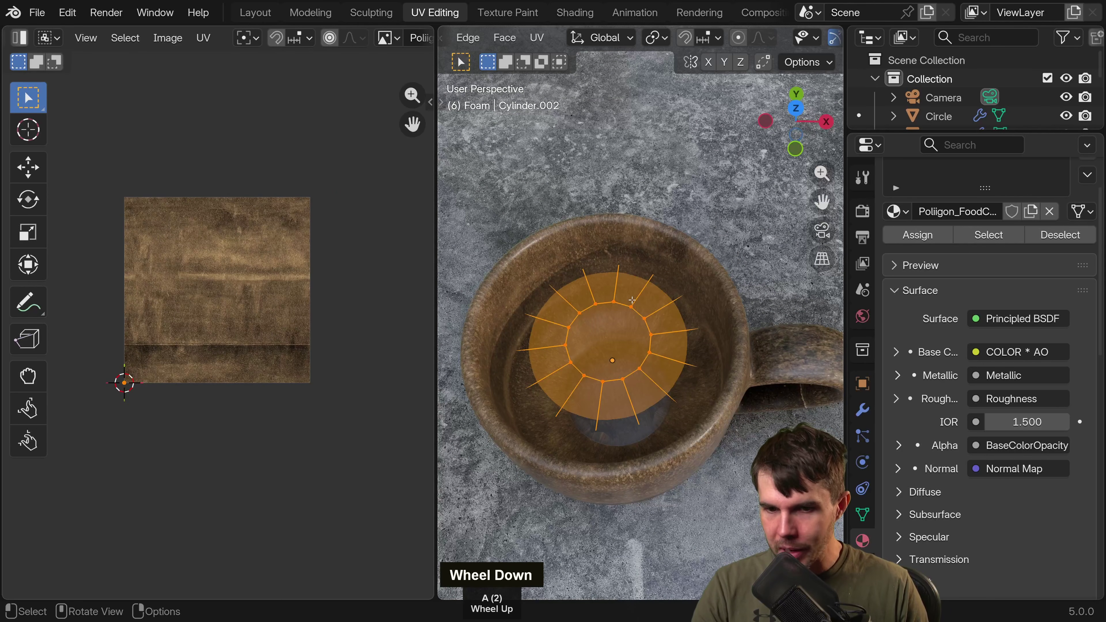
# Unwrap the selected Foam faces with the Angle Based method while viewing the mug from directly above.
pyautogui.press('KP_7')
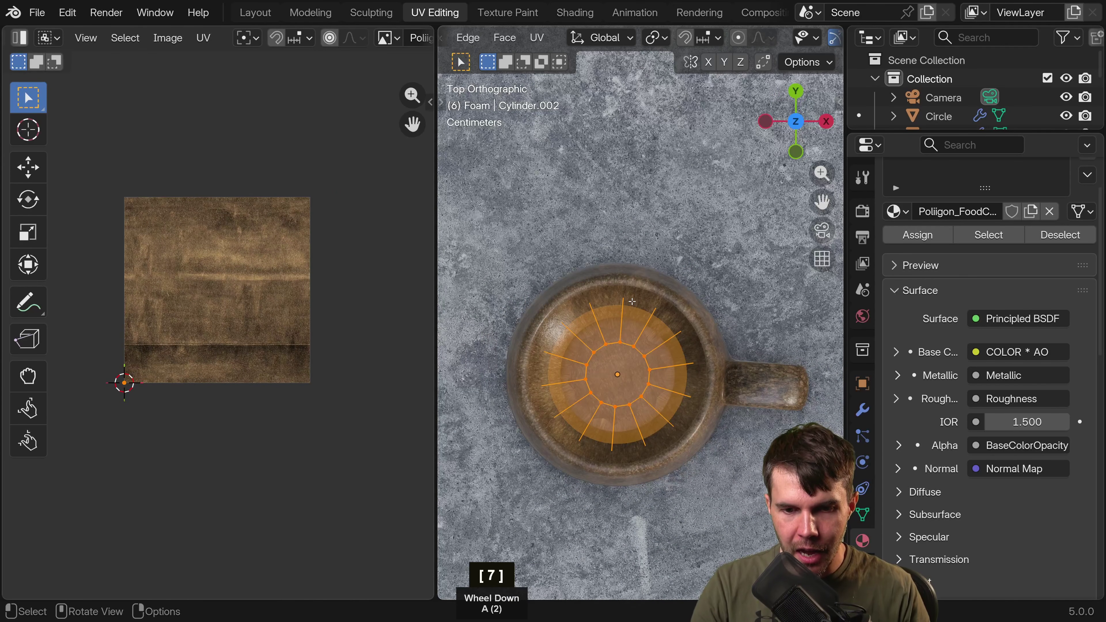
pyautogui.keyDown('shift'); pyautogui.moveTo(703, 280); pyautogui.dragTo(719, 242, button='middle'); pyautogui.keyUp('shift')
pyautogui.scroll(2, 689, 296)
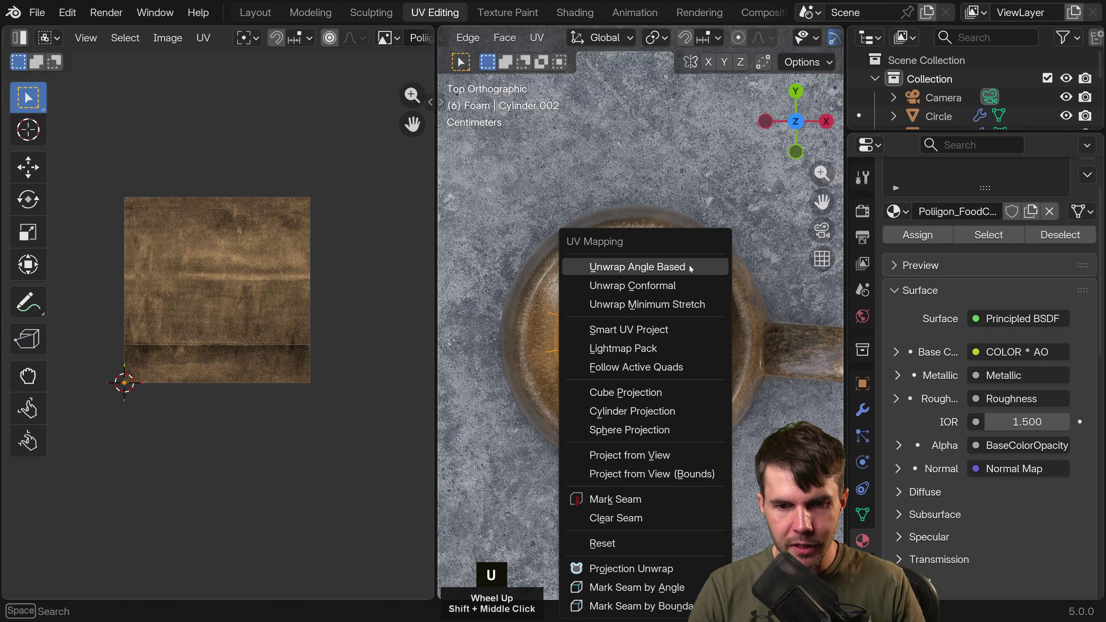
pyautogui.click(687, 268)
pyautogui.scroll(1, 284, 320)
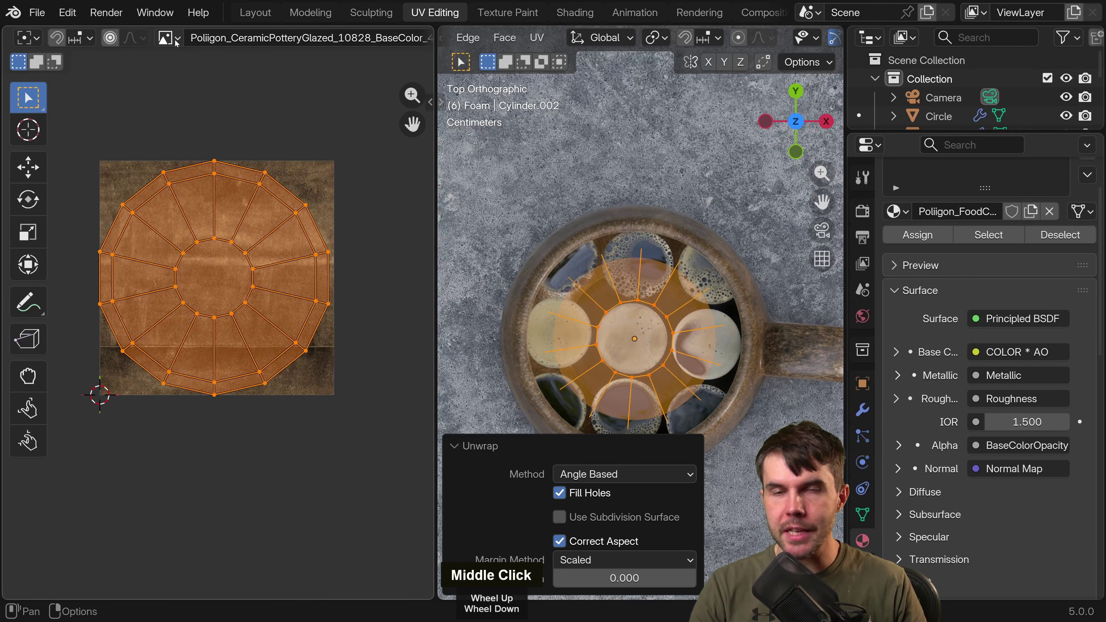
# Display Poliigon_FoodCoffee_10827_BaseColor_2K.jpg as the background image behind the Foam's UVs.
pyautogui.click(169, 37)
pyautogui.scroll(-10, 340, 235)
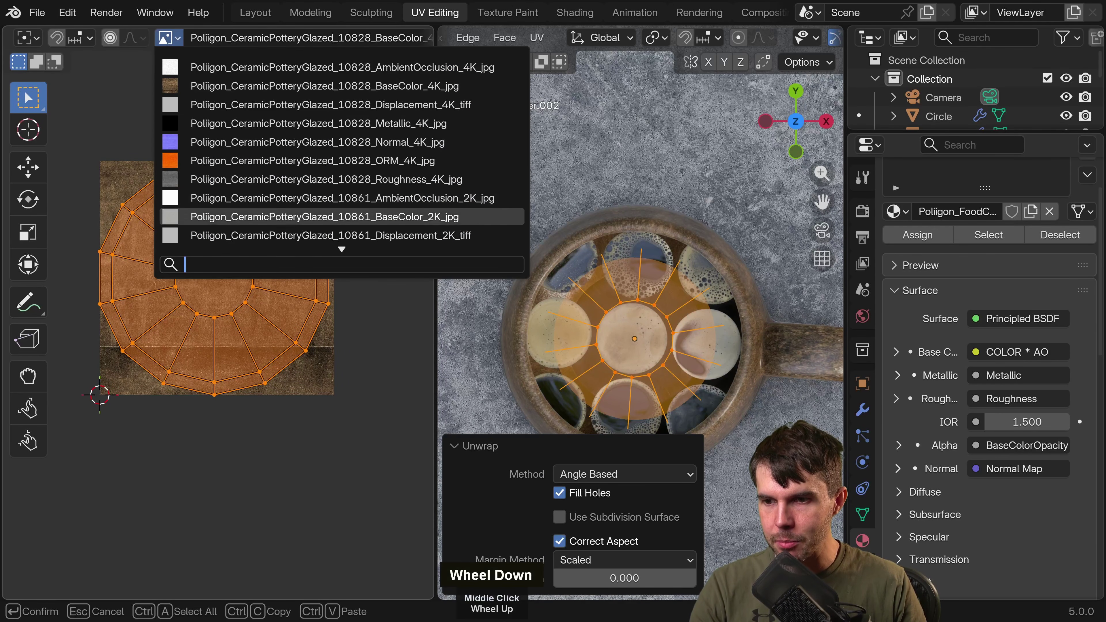
pyautogui.scroll(4, 279, 218)
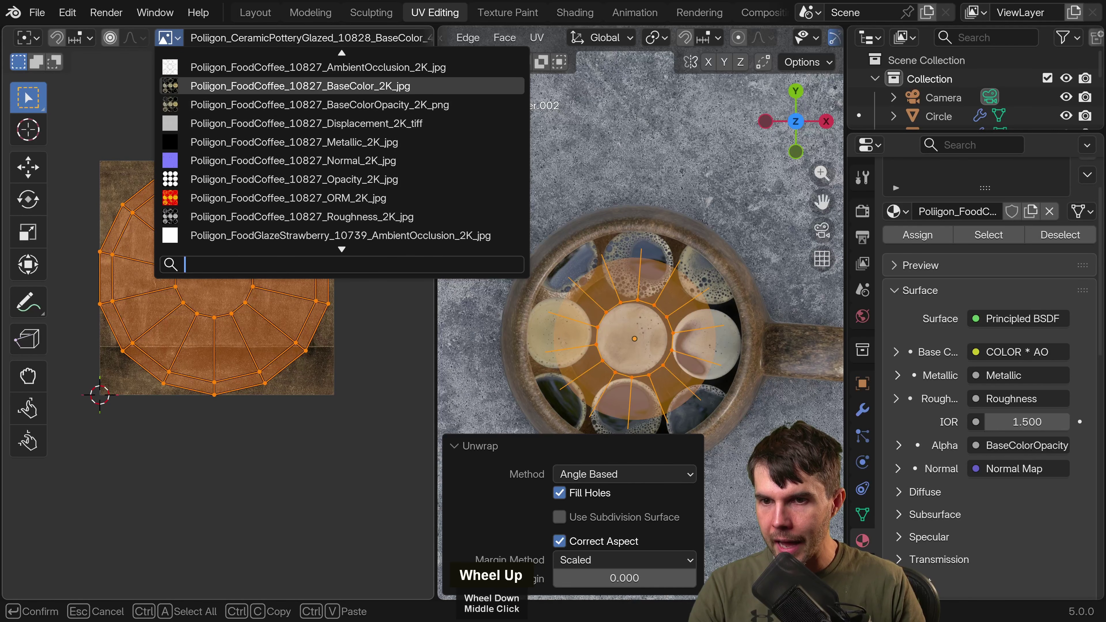
pyautogui.click(279, 87)
pyautogui.scroll(4, 270, 279)
# Leave Edit Mode and widen the UV editor so the whole coffee foam atlas fits in it.
pyautogui.press('Tab')
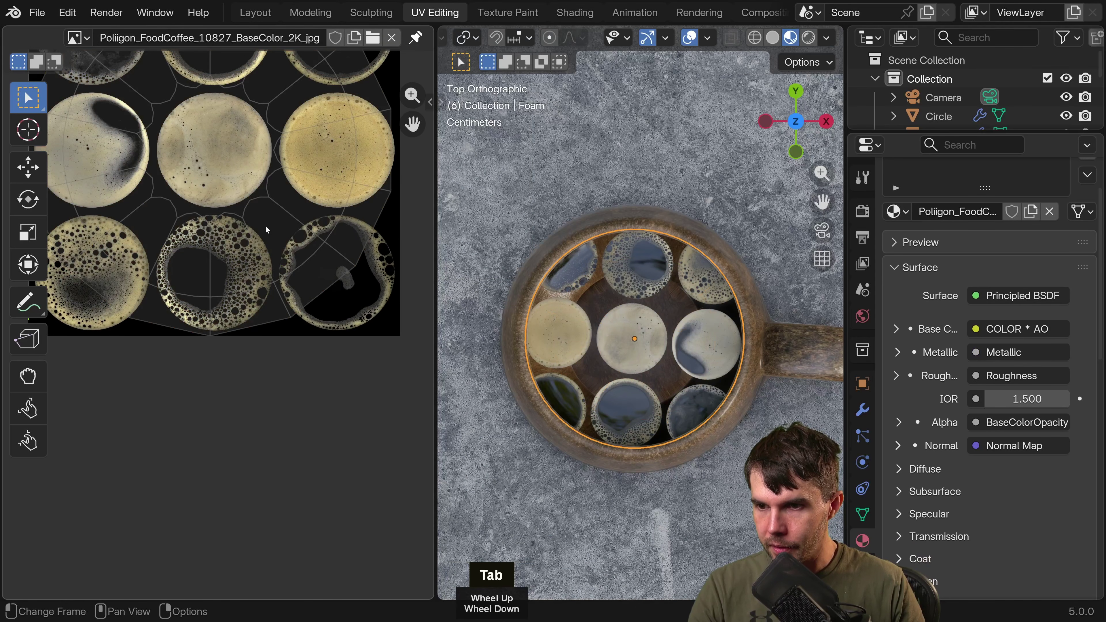
pyautogui.keyDown('shift'); pyautogui.moveTo(348, 262); pyautogui.dragTo(400, 324, button='middle'); pyautogui.keyUp('shift')
pyautogui.moveTo(436, 320); pyautogui.dragTo(552, 323)
pyautogui.keyDown('shift'); pyautogui.moveTo(464, 325); pyautogui.dragTo(398, 317, button='middle'); pyautogui.keyUp('shift')
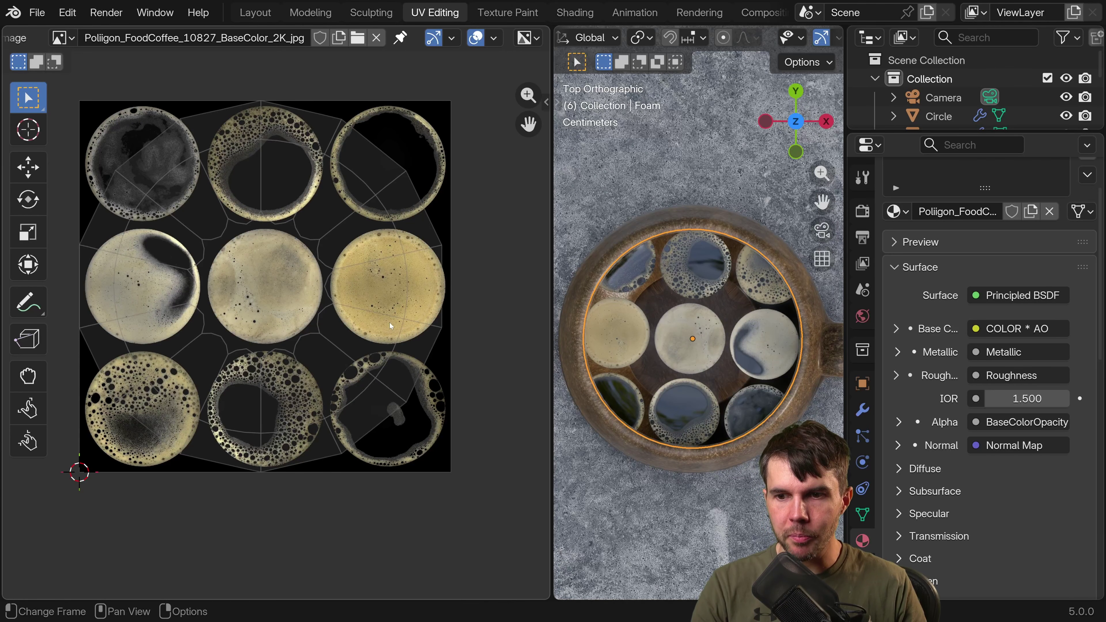
# Scale down all of the Foam's UVs to fit the atlas's central foam circle.
pyautogui.press('Tab')
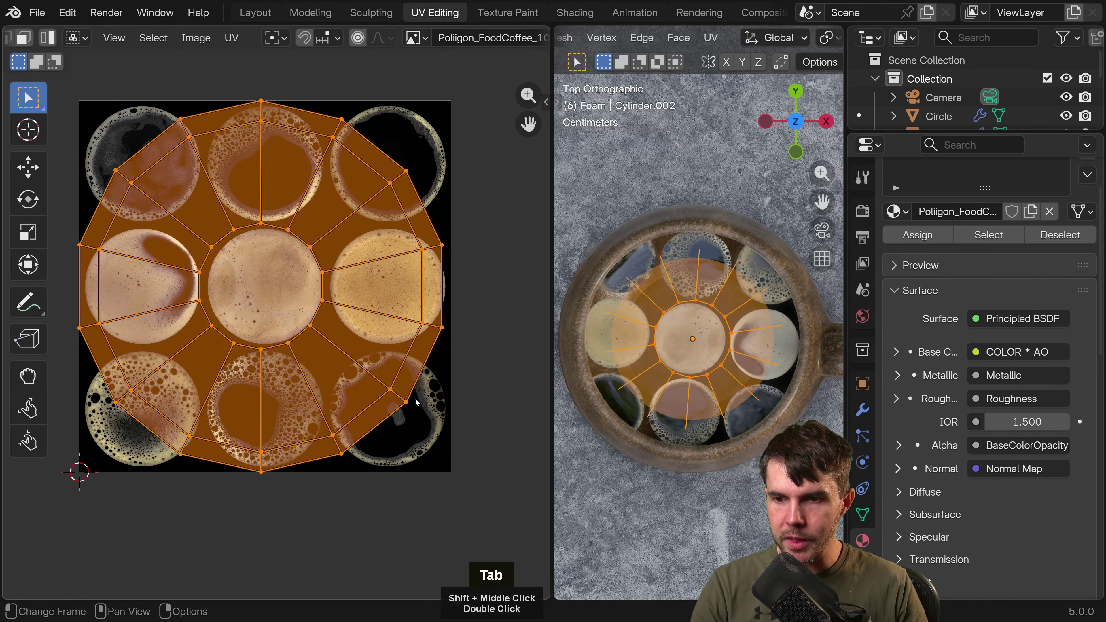
pyautogui.press('s')
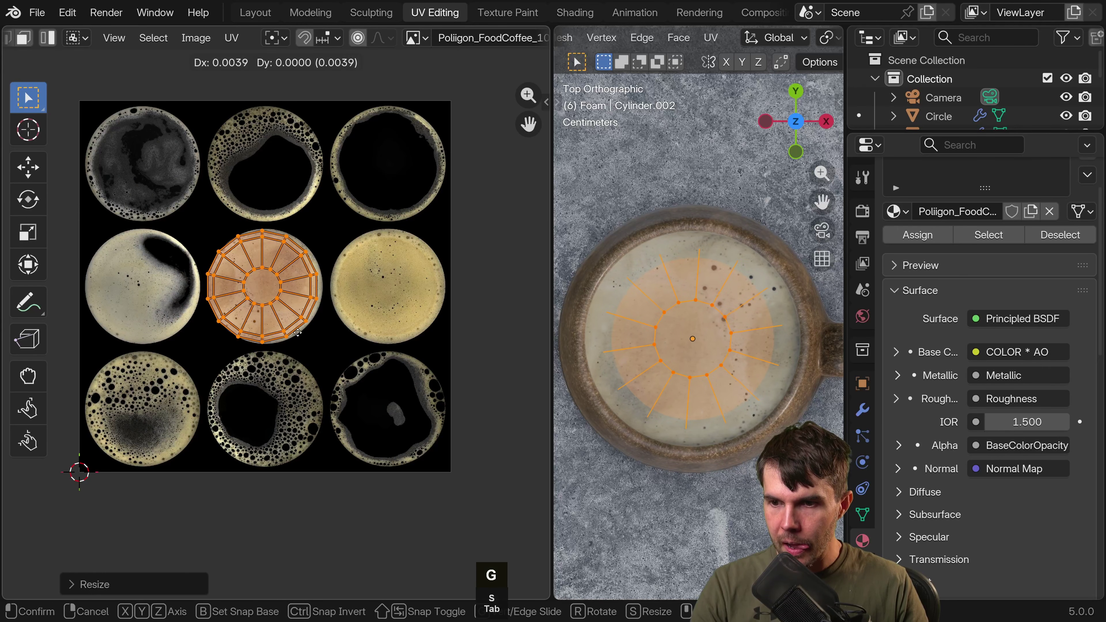
pyautogui.scroll(2, 300, 336)
pyautogui.keyDown('shift'); pyautogui.moveTo(311, 334); pyautogui.dragTo(286, 329, button='middle'); pyautogui.keyUp('shift')
# Move the Foam's UVs along X onto the golden circle in the atlas's middle row and scale them to fit it.
pyautogui.press('g')
pyautogui.middleClick(334, 327)
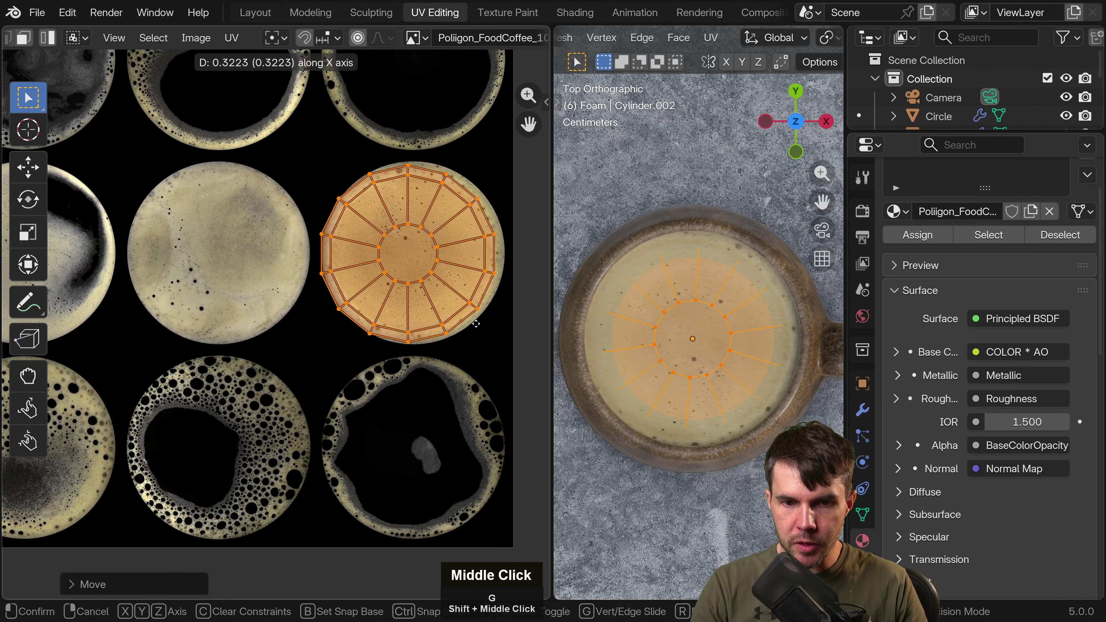
pyautogui.press('s')
pyautogui.press('Tab')
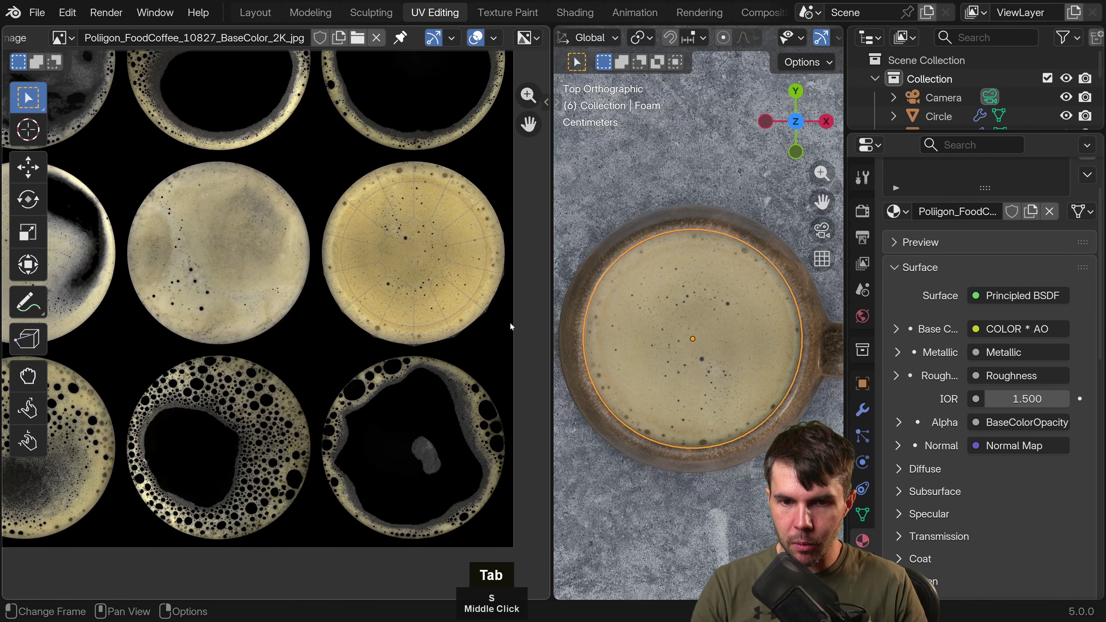
# Deselect everything and examine the golden foam in the mug and the other circles in the atlas.
pyautogui.moveTo(622, 227); pyautogui.dragTo(620, 297, button='middle')
pyautogui.scroll(-1, 655, 273)
pyautogui.hotkey('alt', 'a')
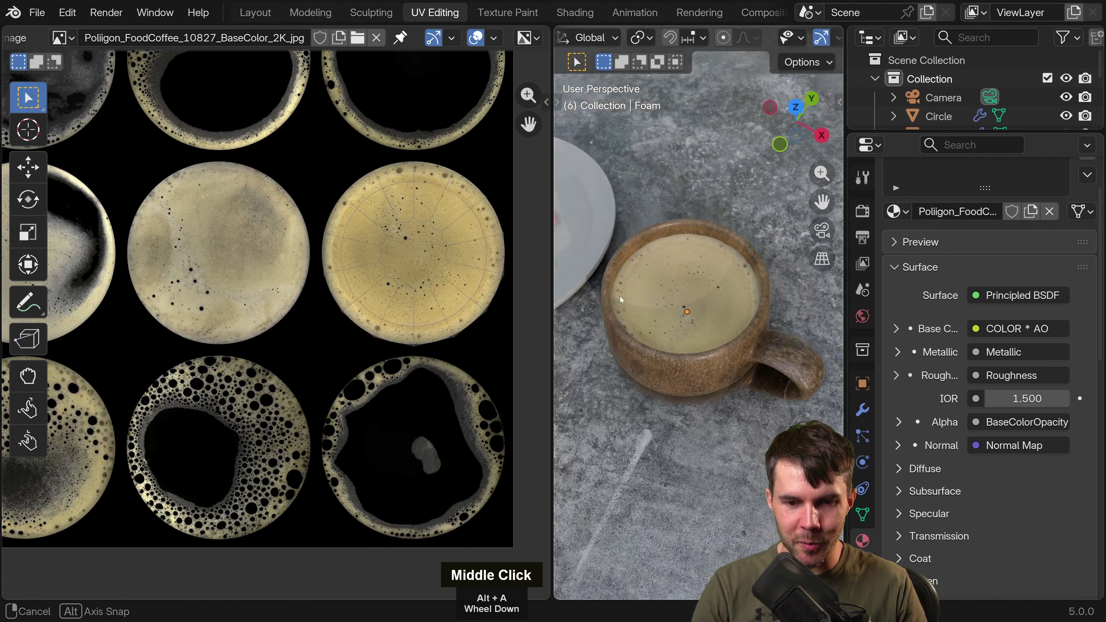
pyautogui.scroll(3, 627, 333)
pyautogui.scroll(-2, 614, 338)
pyautogui.scroll(-3, 278, 338)
pyautogui.keyDown('shift'); pyautogui.moveTo(278, 338); pyautogui.dragTo(282, 309, button='middle'); pyautogui.keyUp('shift')
pyautogui.keyDown('shift'); pyautogui.scroll(1, 282, 309); pyautogui.keyUp('shift')
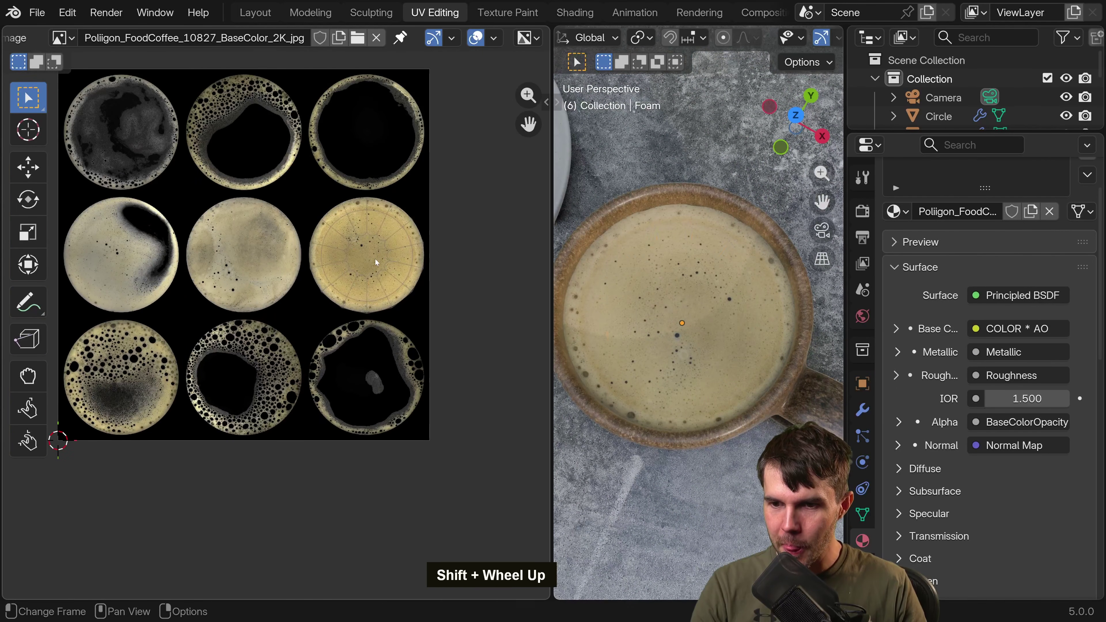
# Move the Foam's UVs about -0.331 along Y onto the bottom-right atlas circle and check the coffee in the mug.
pyautogui.press('Tab')
pyautogui.press('g')
pyautogui.middleClick(378, 288)
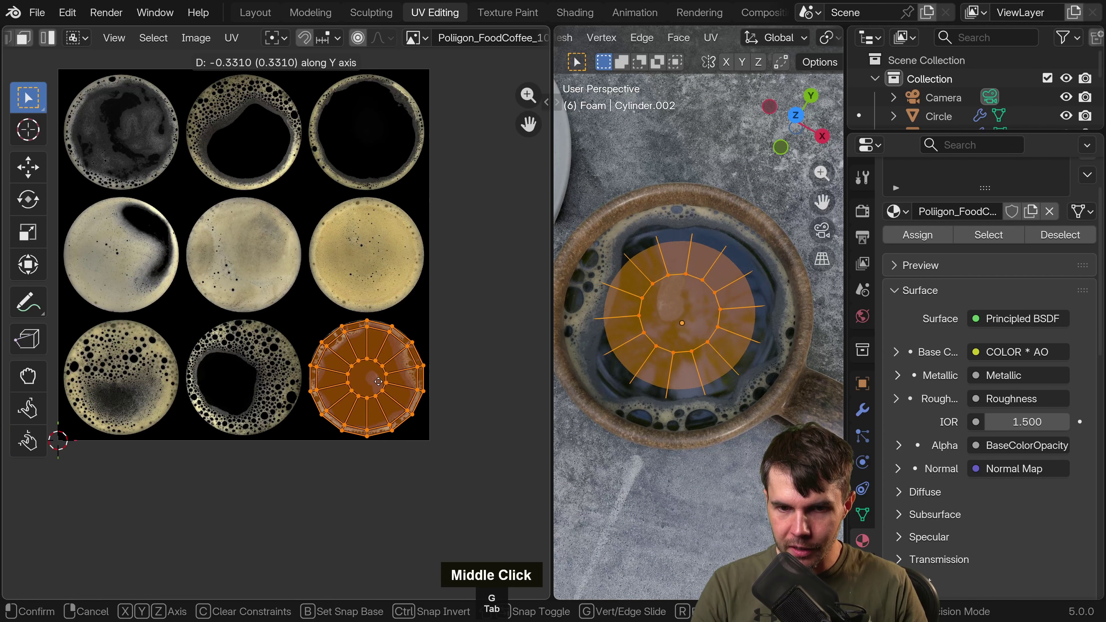
pyautogui.click(379, 382)
pyautogui.press('Tab')
pyautogui.moveTo(623, 377); pyautogui.dragTo(622, 306, button='middle')
# Move the Foam's UVs along X onto the bottom-centre bubble ring and fine-tune their position over it.
pyautogui.press('Tab')
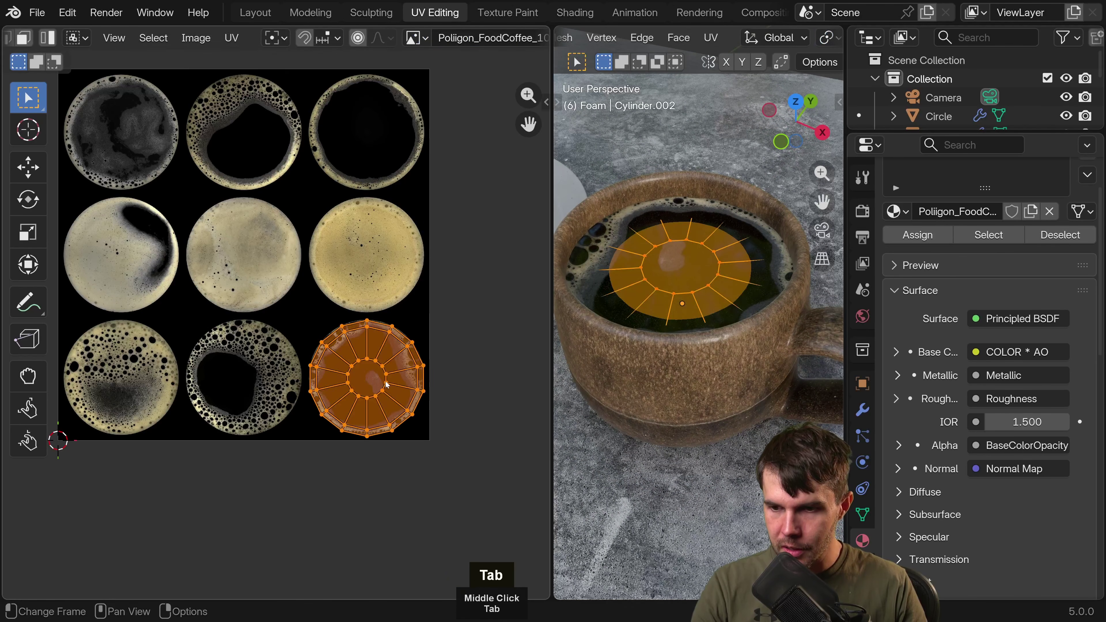
pyautogui.press('g')
pyautogui.middleClick(332, 383)
pyautogui.scroll(3, 263, 383)
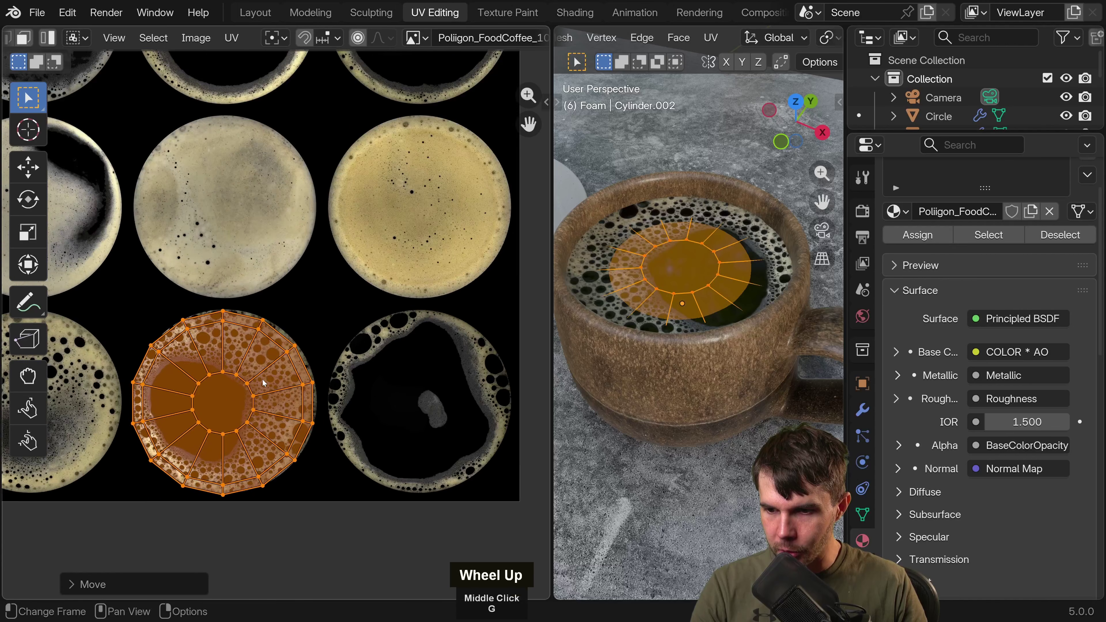
pyautogui.press('g')
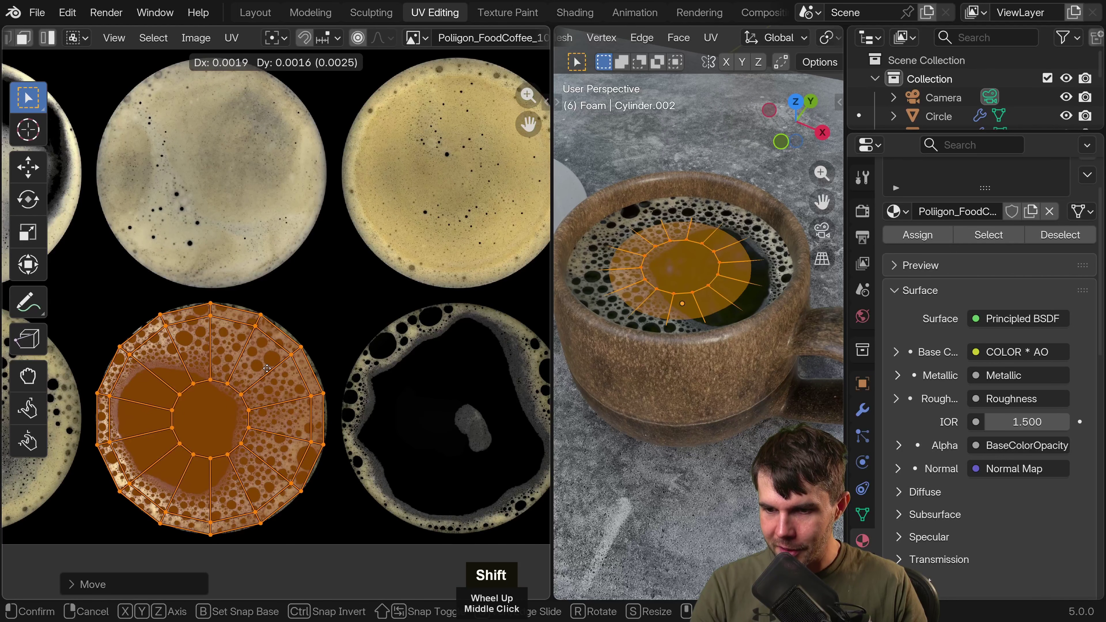
pyautogui.keyDown('shift'); pyautogui.click(267, 368); pyautogui.keyUp('shift')
# Move the Foam's UVs about -0.329 along X onto the atlas's bottom-left bubbly circle and leave Edit Mode.
pyautogui.scroll(-2, 267, 370)
pyautogui.keyDown('shift'); pyautogui.moveTo(266, 370); pyautogui.dragTo(278, 369, button='middle'); pyautogui.keyUp('shift')
pyautogui.press('g')
pyautogui.middleClick(261, 375)
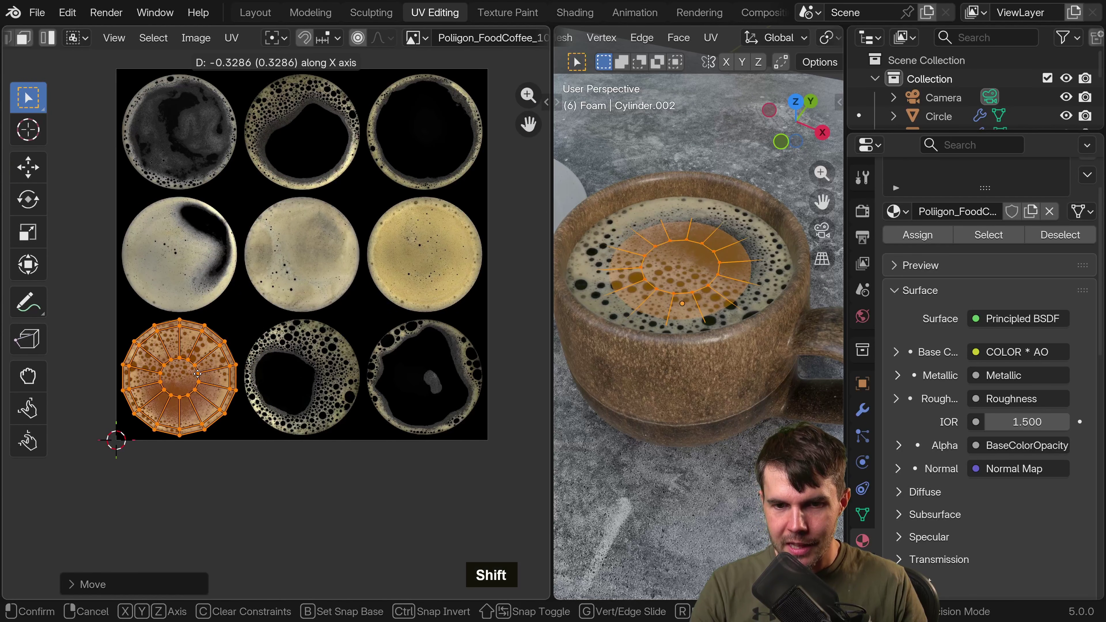
pyautogui.press('Tab')
# Examine how the bubbly foam circle sits in the mug and compare its UV placement with the other atlas circles.
pyautogui.scroll(1, 202, 376)
pyautogui.keyDown('shift'); pyautogui.moveTo(205, 374); pyautogui.dragTo(299, 364, button='middle'); pyautogui.keyUp('shift')
pyautogui.scroll(3, 307, 361)
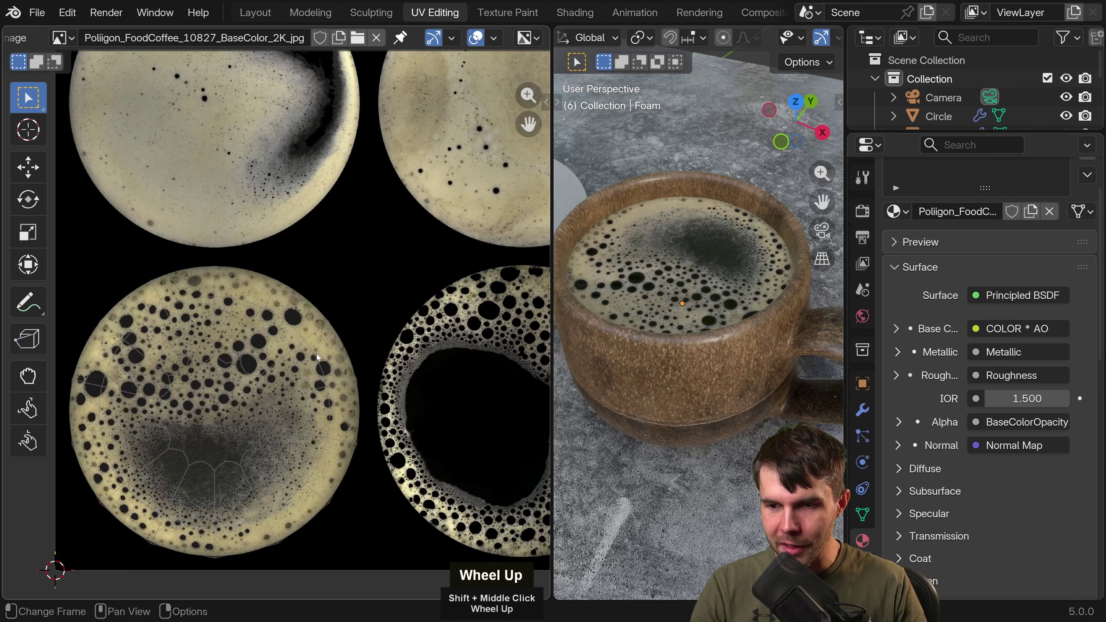
pyautogui.press('Tab')
pyautogui.scroll(-1, 318, 362)
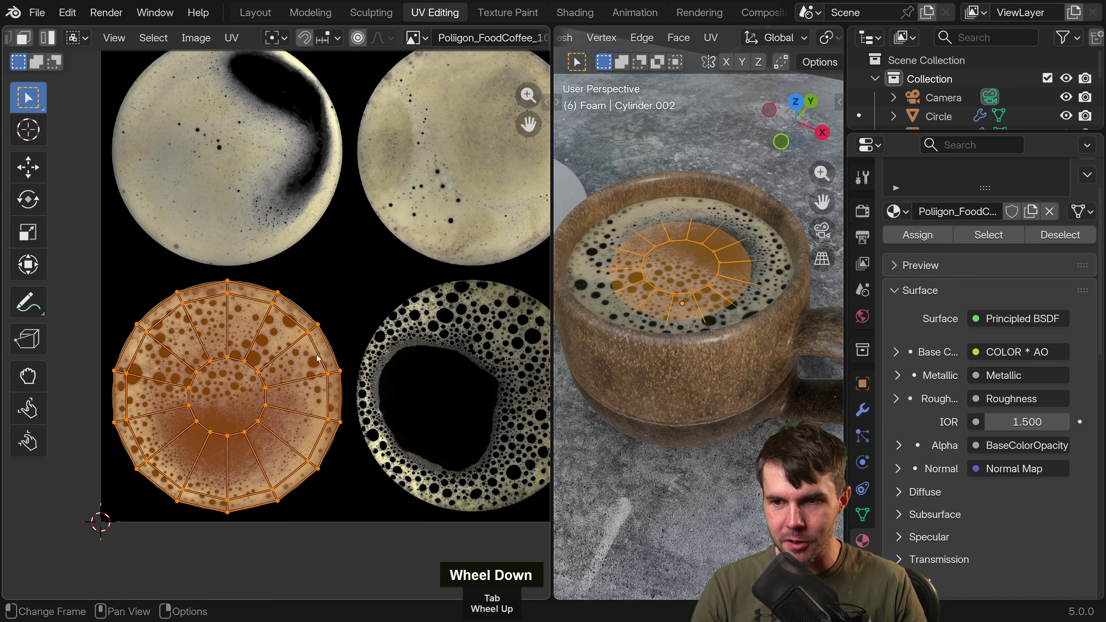
pyautogui.moveTo(318, 361); pyautogui.dragTo(313, 414, button='middle')
pyautogui.scroll(-2, 312, 413)
pyautogui.scroll(-2, 720, 332)
pyautogui.press('Tab')
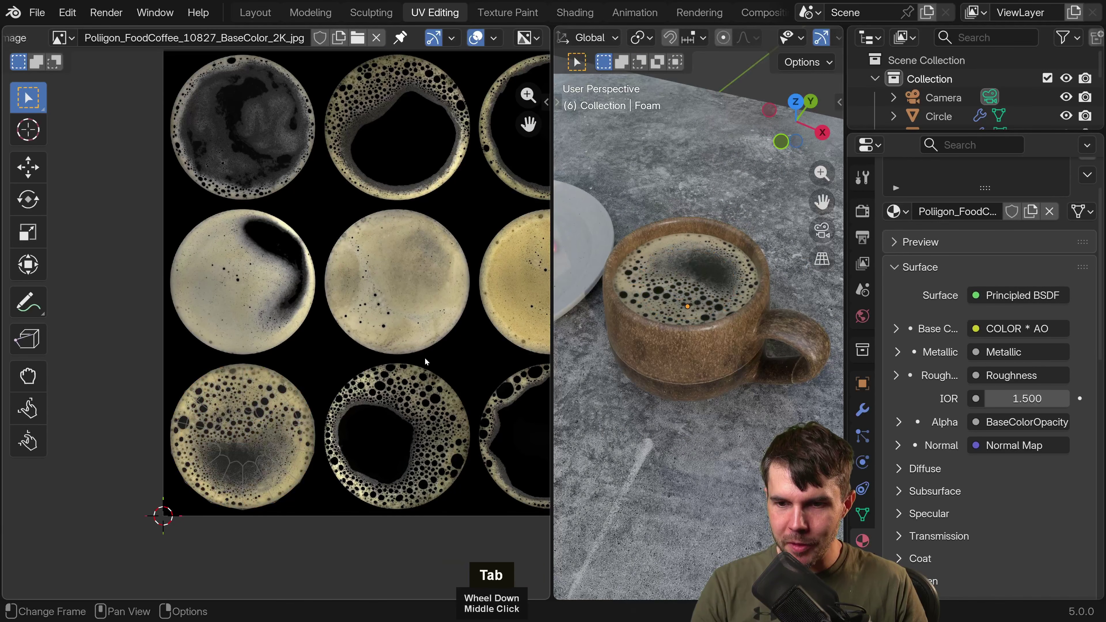
pyautogui.scroll(-1, 357, 214)
pyautogui.moveTo(358, 215); pyautogui.dragTo(325, 236, button='middle')
pyautogui.press('Tab')
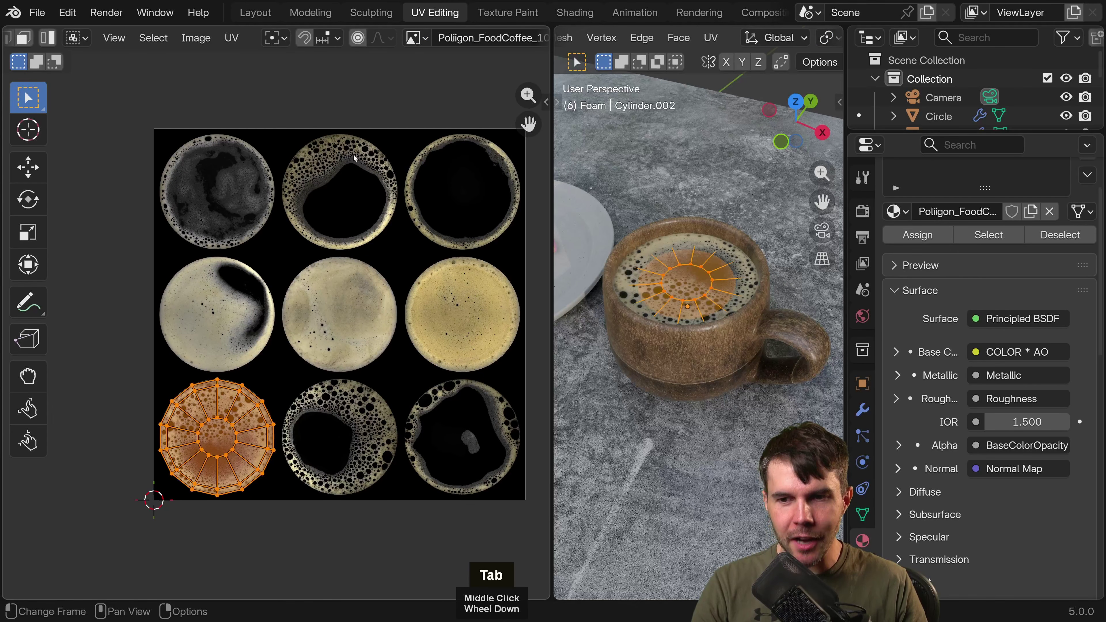
pyautogui.scroll(2, 319, 188)
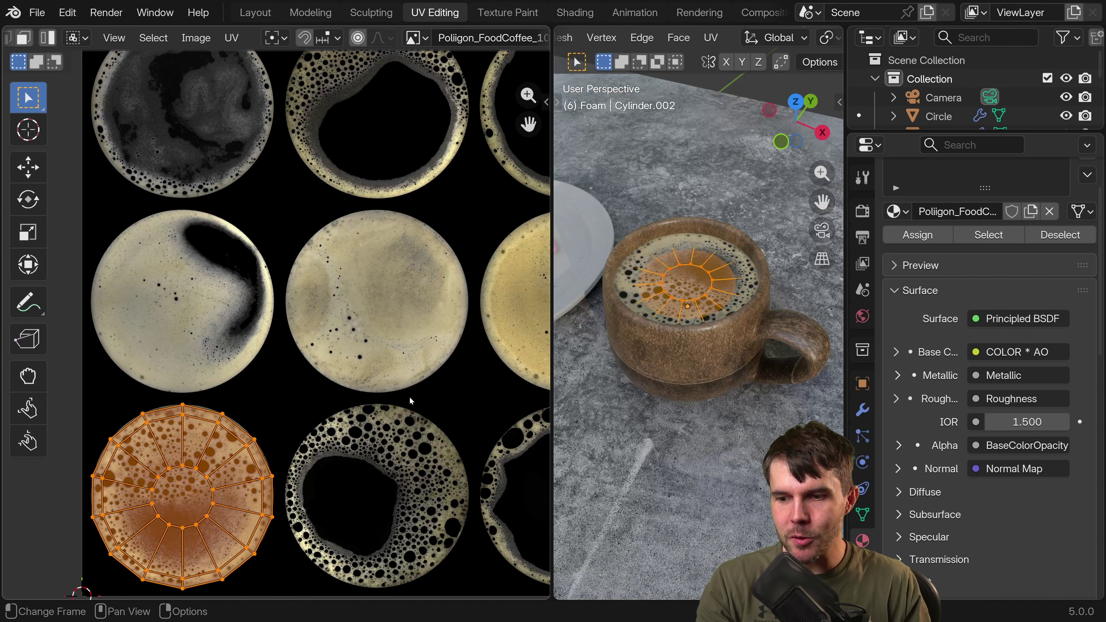
# Move the Foam's UVs about 0.658 along Y onto the atlas's top-left dark coffee circle and check it in the mug.
pyautogui.press('Tab')
pyautogui.moveTo(714, 392); pyautogui.dragTo(740, 394, button='middle')
pyautogui.scroll(4, 732, 395)
pyautogui.press('Tab')
pyautogui.scroll(-2, 244, 439)
pyautogui.press('g')
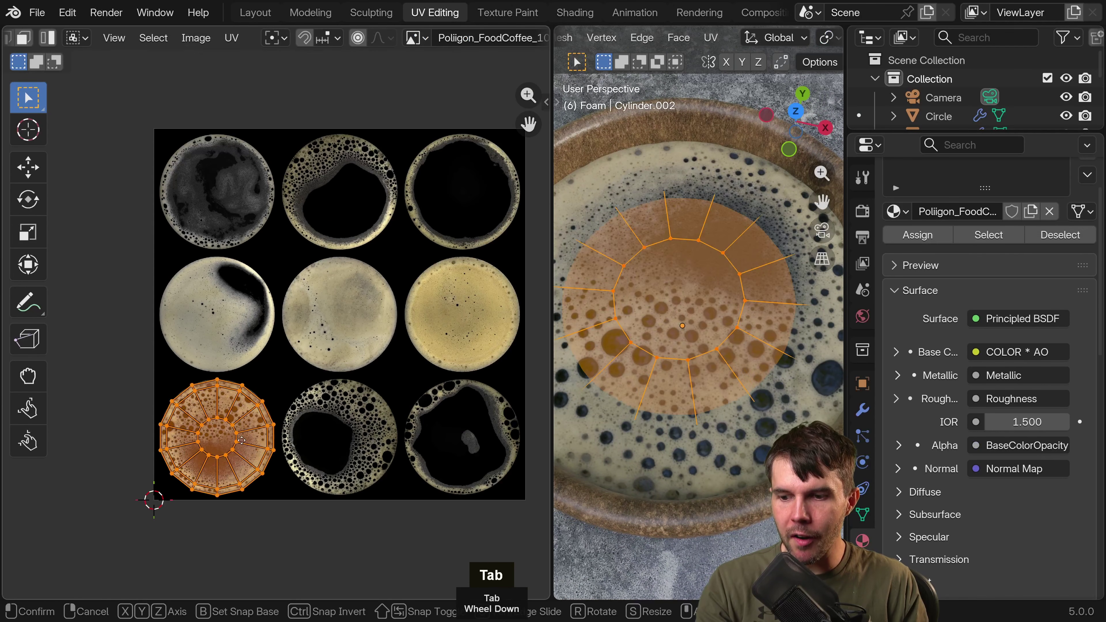
pyautogui.middleClick(243, 419)
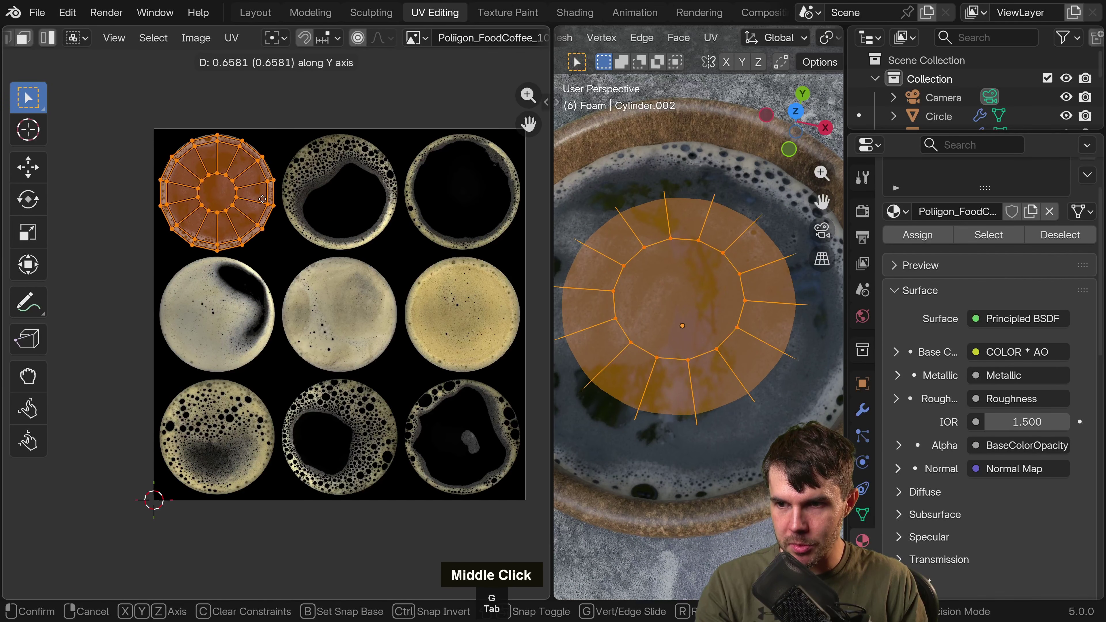
pyautogui.press('Tab')
pyautogui.scroll(-3, 702, 271)
pyautogui.moveTo(704, 305); pyautogui.dragTo(715, 279, button='middle')
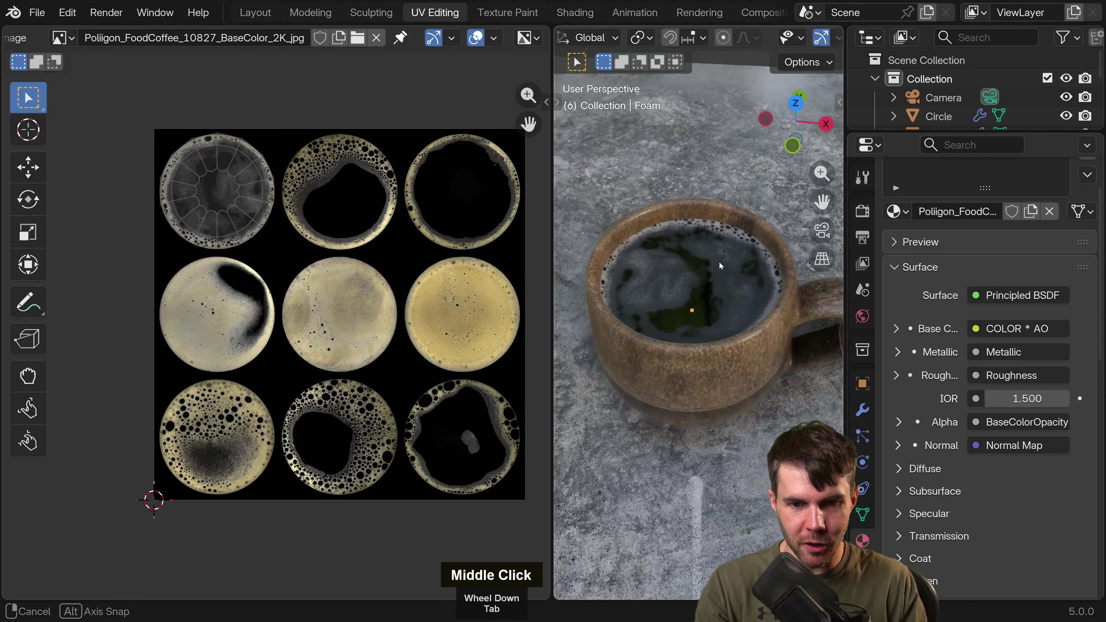
pyautogui.scroll(2, 721, 268)
pyautogui.scroll(2, 720, 268)
# Move the Foam's UVs along X onto the atlas's top-centre bubbly ring and fine-tune their position over it.
pyautogui.press('Tab')
pyautogui.press('g')
pyautogui.middleClick(340, 232)
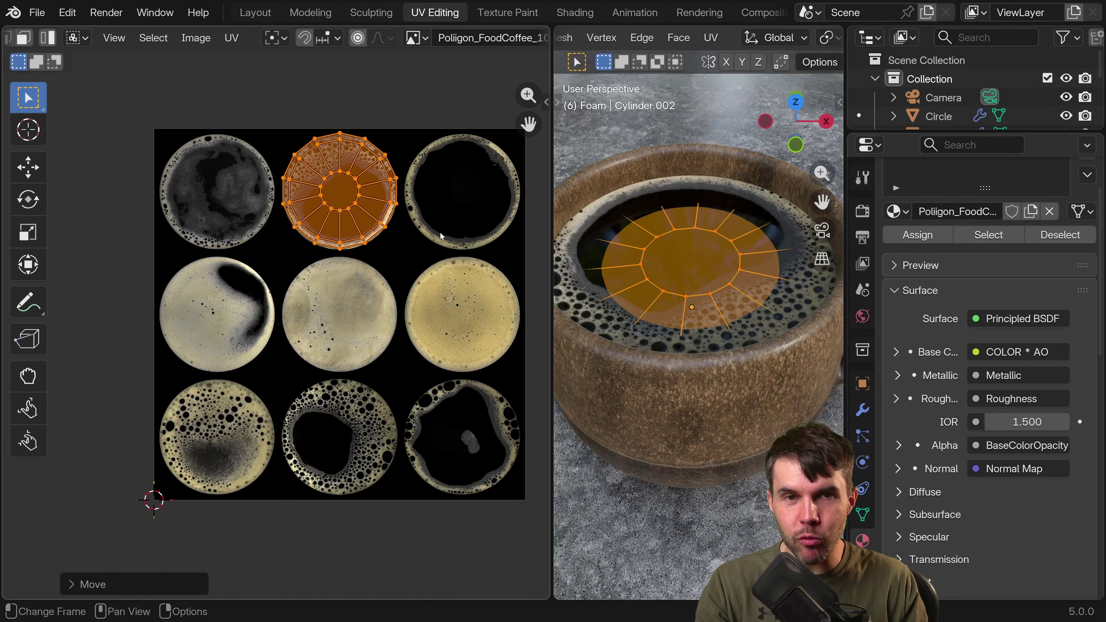
pyautogui.press('Tab')
pyautogui.keyDown('shift'); pyautogui.moveTo(441, 236); pyautogui.dragTo(383, 260, button='middle'); pyautogui.keyUp('shift')
pyautogui.scroll(3, 370, 251)
pyautogui.press('Tab')
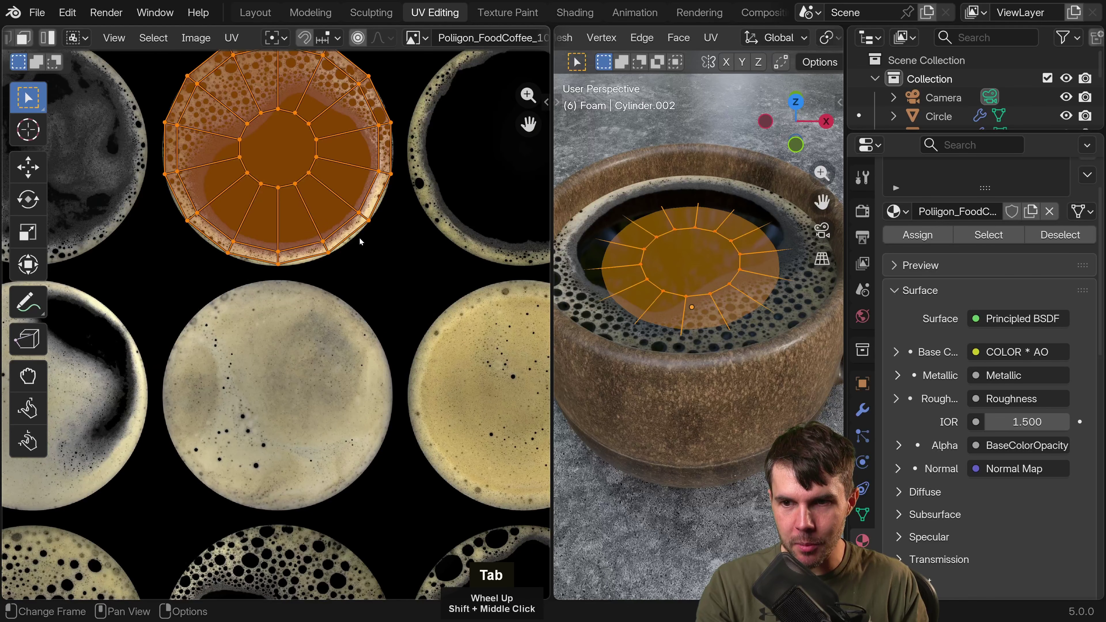
pyautogui.press('g')
pyautogui.keyDown('shift'); pyautogui.click(360, 241); pyautogui.keyUp('shift')
pyautogui.keyDown('shift'); pyautogui.moveTo(360, 242); pyautogui.dragTo(290, 279, button='middle'); pyautogui.keyUp('shift')
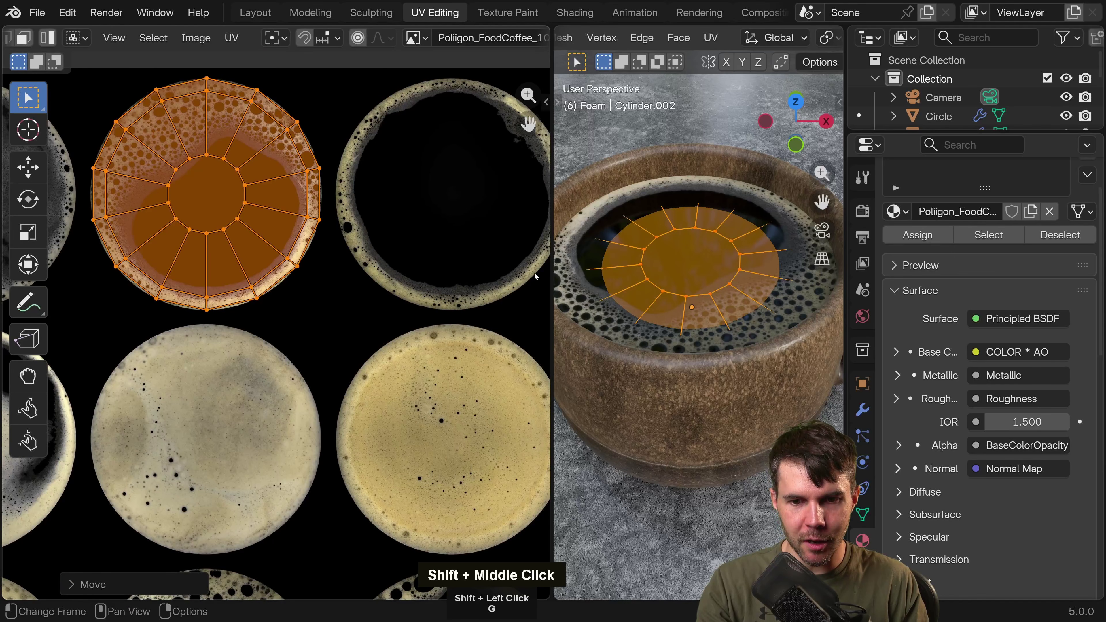
# Move the Foam's UVs along X onto the atlas's top-right thin foam ring and check the coffee in the mug.
pyautogui.press('Tab')
pyautogui.scroll(-2, 443, 257)
pyautogui.press('Tab')
pyautogui.press('g')
pyautogui.middleClick(453, 255)
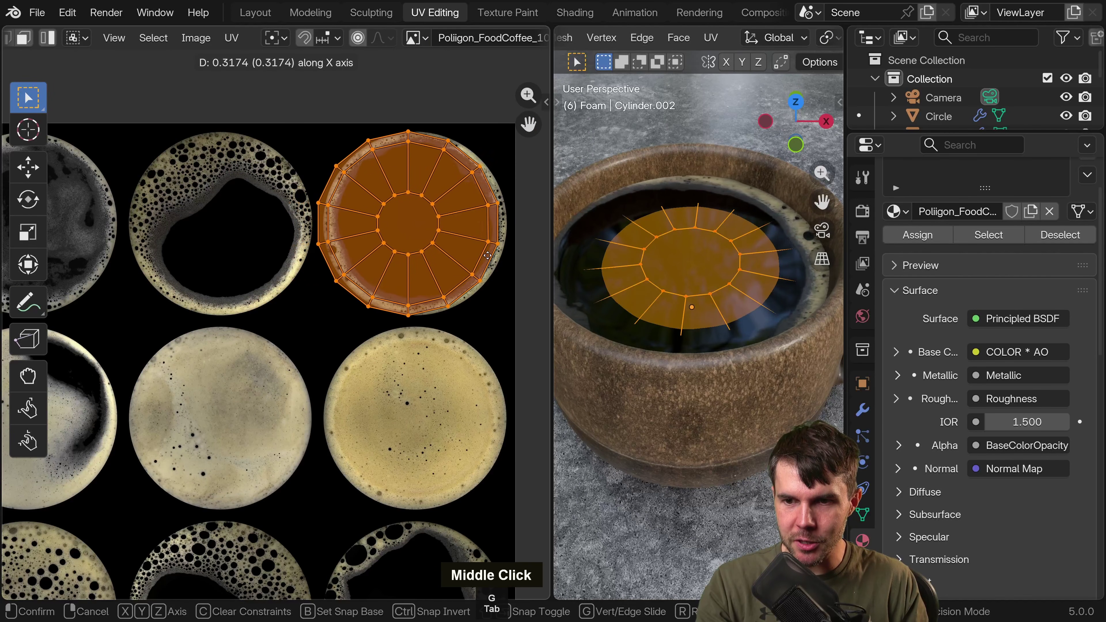
pyautogui.click(494, 257)
pyautogui.press('Tab')
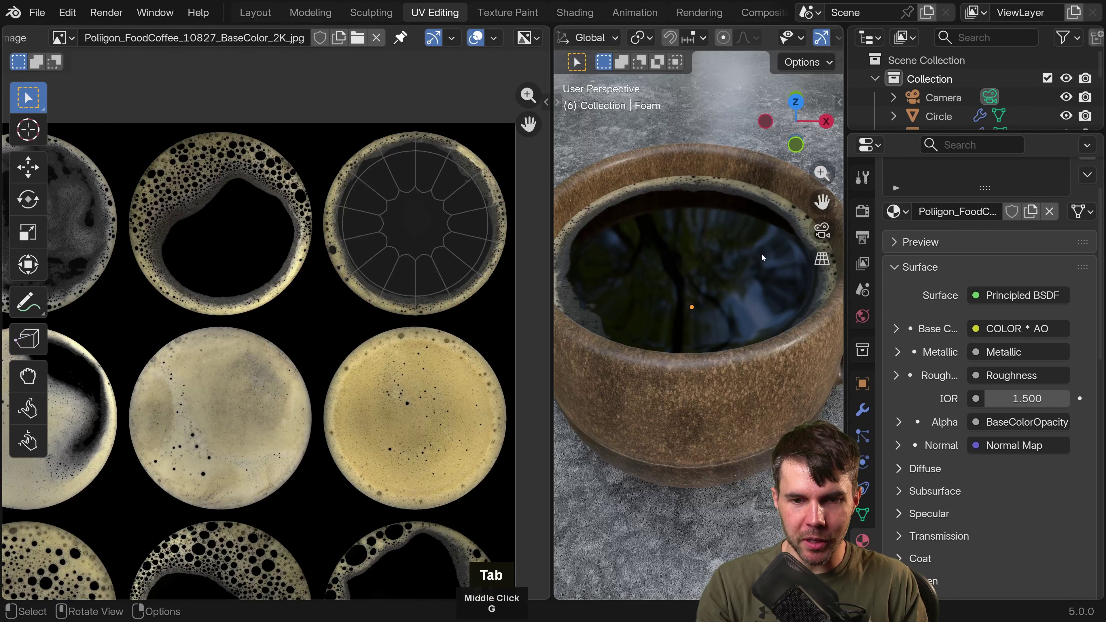
pyautogui.moveTo(763, 257); pyautogui.dragTo(739, 271, button='middle')
pyautogui.scroll(-2, 476, 246)
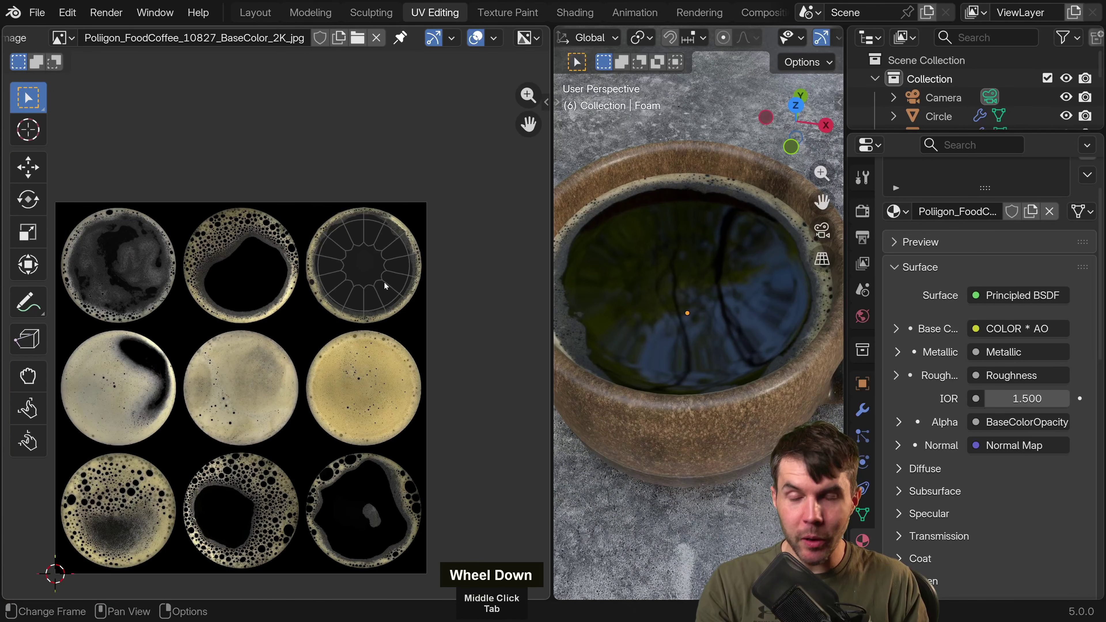
# Move the Foam's UVs down along Y onto the middle-right golden circle and check the foam from above.
pyautogui.press('Tab')
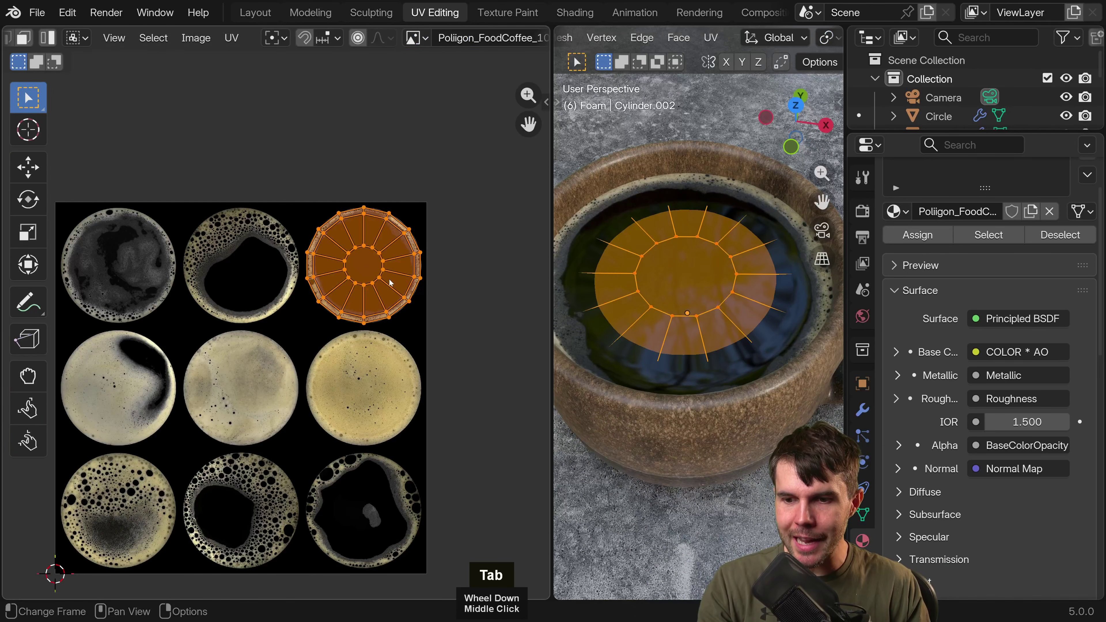
pyautogui.press('g')
pyautogui.middleClick(392, 331)
pyautogui.press('Tab')
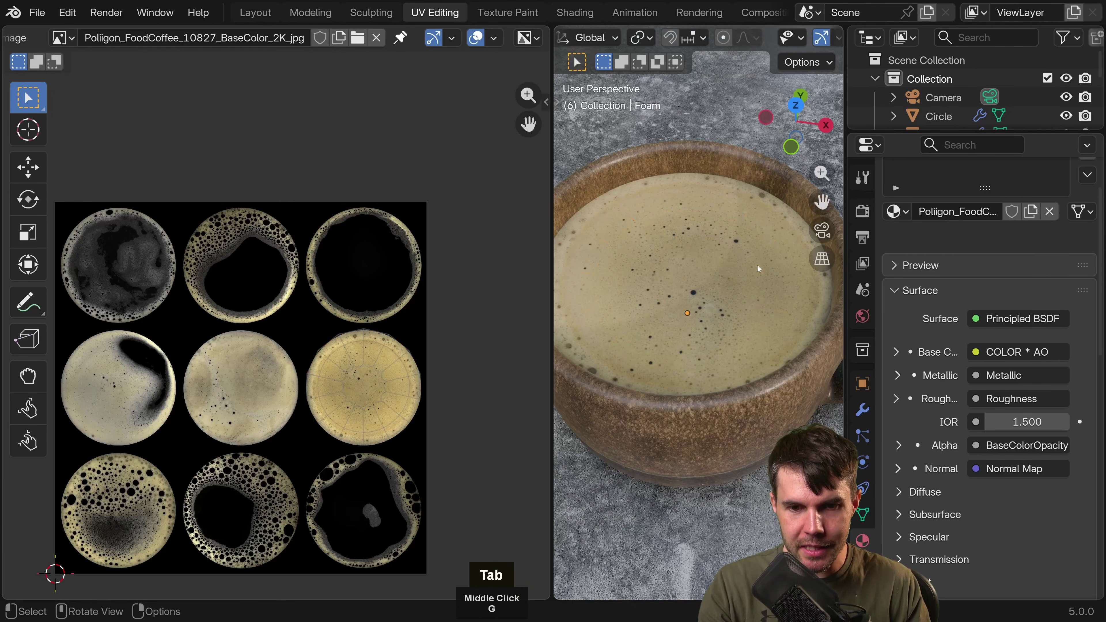
pyautogui.moveTo(758, 267); pyautogui.dragTo(736, 307, button='middle')
pyautogui.scroll(5, 735, 306)
pyautogui.scroll(-5, 734, 306)
# Move the Foam's UVs up along Y to the top row, and about -0.327 along X onto the top-centre bubbly ring.
pyautogui.press('Tab')
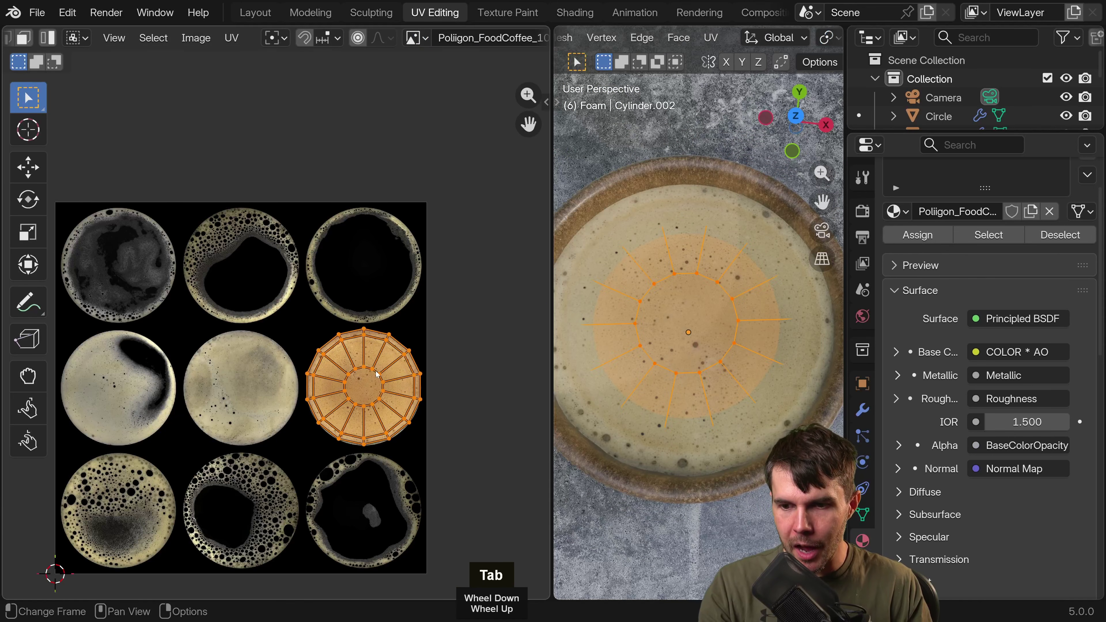
pyautogui.press('g')
pyautogui.middleClick(377, 251)
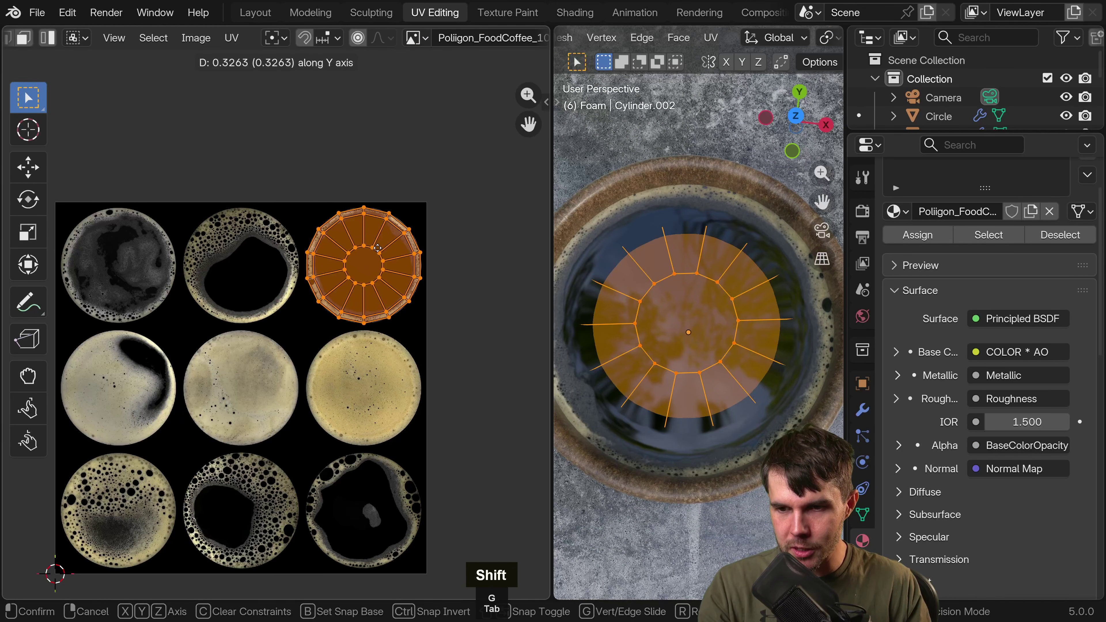
pyautogui.keyDown('shift'); pyautogui.click(377, 244); pyautogui.keyUp('shift')
pyautogui.press('g')
pyautogui.middleClick(284, 255)
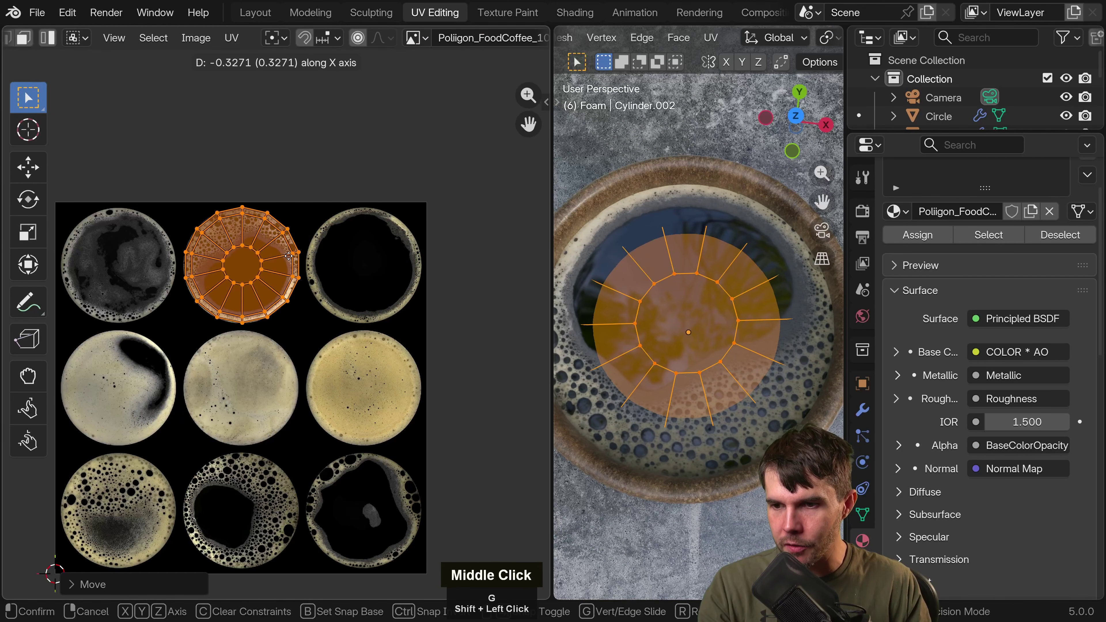
pyautogui.keyDown('shift'); pyautogui.click(287, 256); pyautogui.keyUp('shift')
# Fine-tune the Foam's UV position over the top-centre bubbly ring and leave Edit Mode.
pyautogui.keyDown('shift'); pyautogui.moveTo(306, 282); pyautogui.dragTo(334, 328, button='middle'); pyautogui.keyUp('shift')
pyautogui.scroll(3, 334, 328)
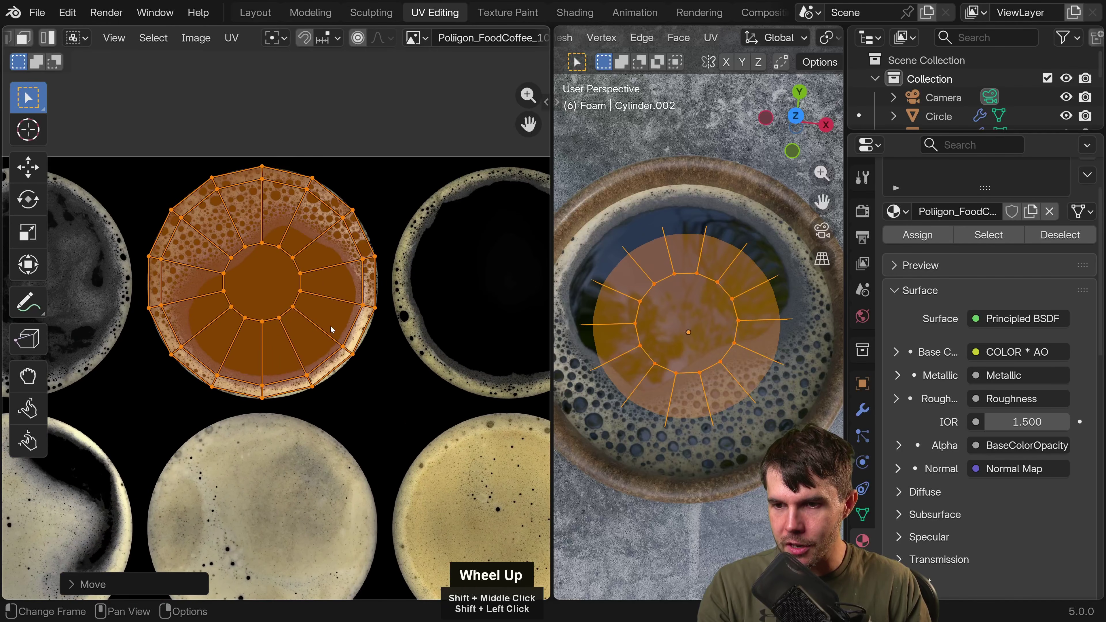
pyautogui.press('g')
pyautogui.middleClick(332, 327)
pyautogui.keyDown('shift'); pyautogui.click(331, 326); pyautogui.keyUp('shift')
pyautogui.press('Tab')
# Examine the bubbly foam in the mug from above and up close, and compare it with the atlas circles.
pyautogui.scroll(-4, 716, 321)
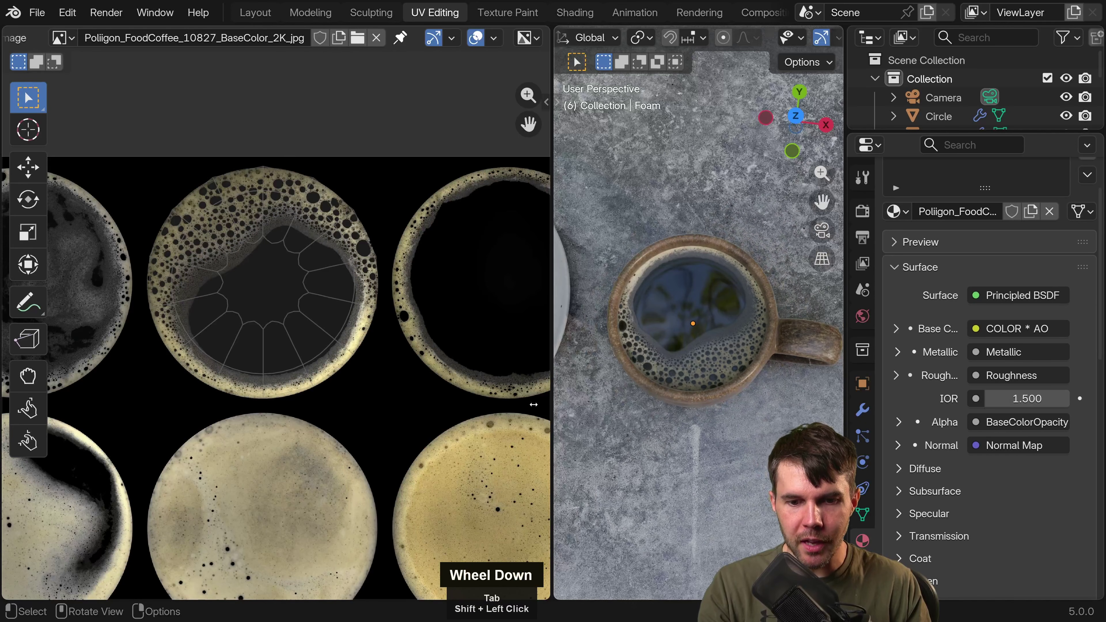
pyautogui.keyDown('shift'); pyautogui.moveTo(306, 407); pyautogui.dragTo(342, 220, button='middle'); pyautogui.keyUp('shift')
pyautogui.scroll(-2, 339, 255)
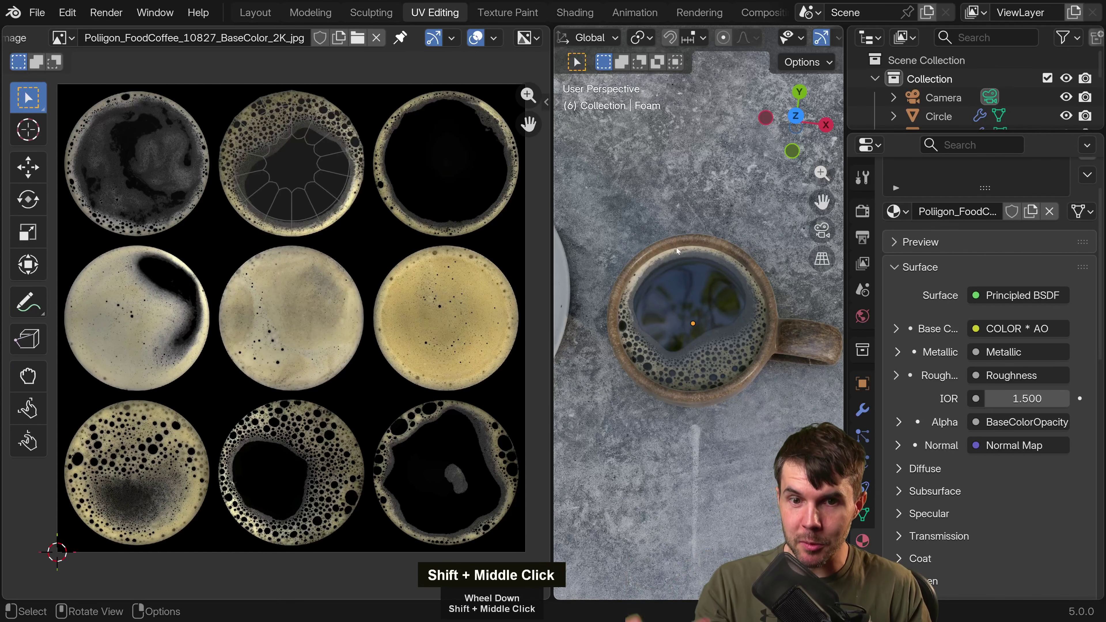
pyautogui.scroll(2, 733, 356)
pyautogui.keyDown('shift'); pyautogui.moveTo(733, 356); pyautogui.dragTo(725, 335, button='middle'); pyautogui.keyUp('shift')
pyautogui.scroll(2, 751, 312)
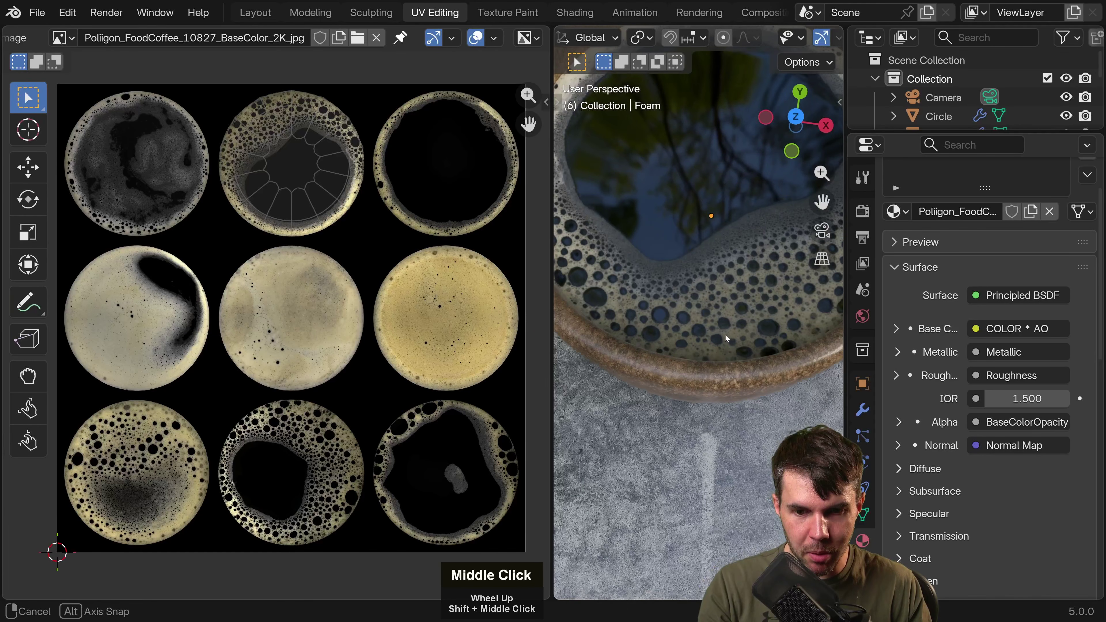
pyautogui.scroll(3, 661, 355)
pyautogui.moveTo(632, 350); pyautogui.dragTo(660, 313, button='middle')
pyautogui.scroll(-2, 339, 250)
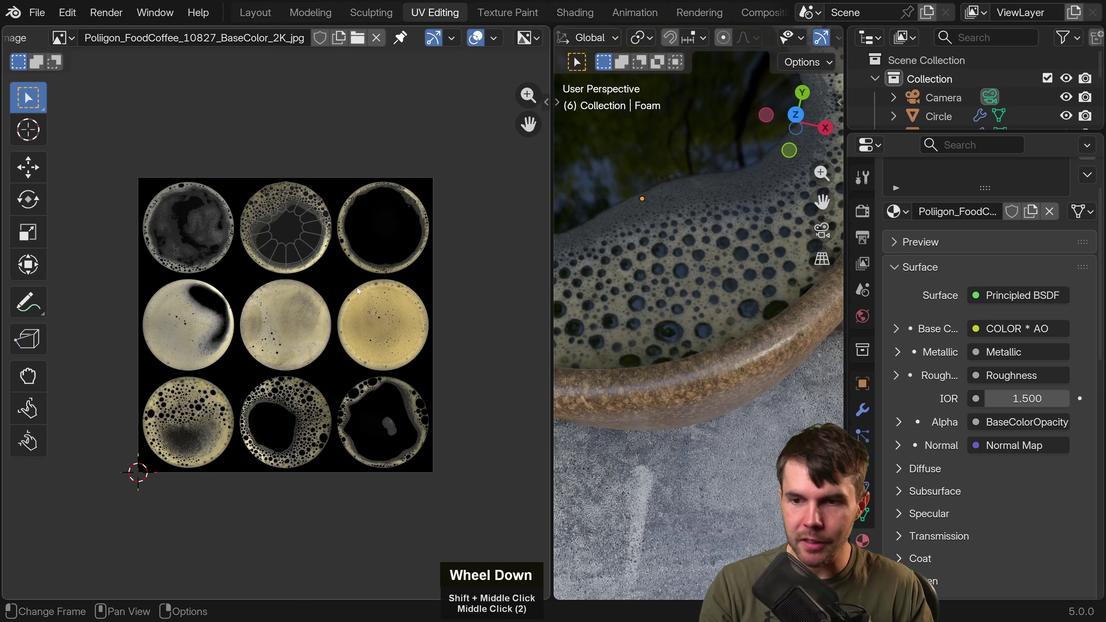
# Move the Foam's UVs down along Y onto the atlas's centre circle and view the whole mug.
pyautogui.press('Tab')
pyautogui.press('g')
pyautogui.middleClick(342, 323)
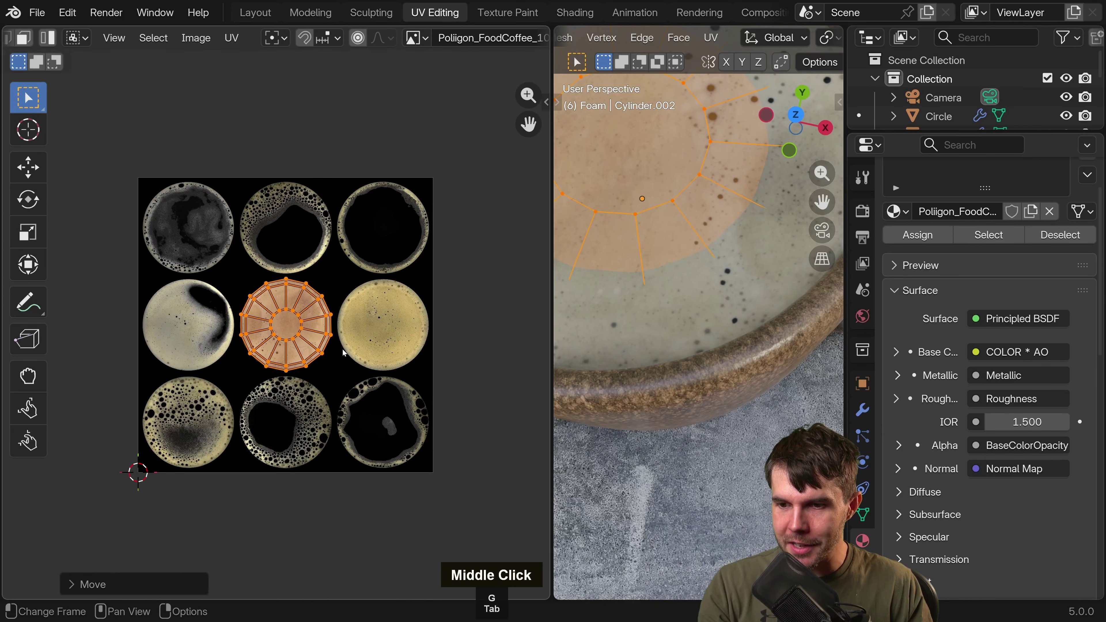
pyautogui.scroll(-5, 697, 305)
pyautogui.press('Tab')
# Move the Foam's UVs along X onto the middle-right golden circle, leave Edit Mode and check the foam.
pyautogui.press('Tab')
pyautogui.press('g')
pyautogui.middleClick(418, 316)
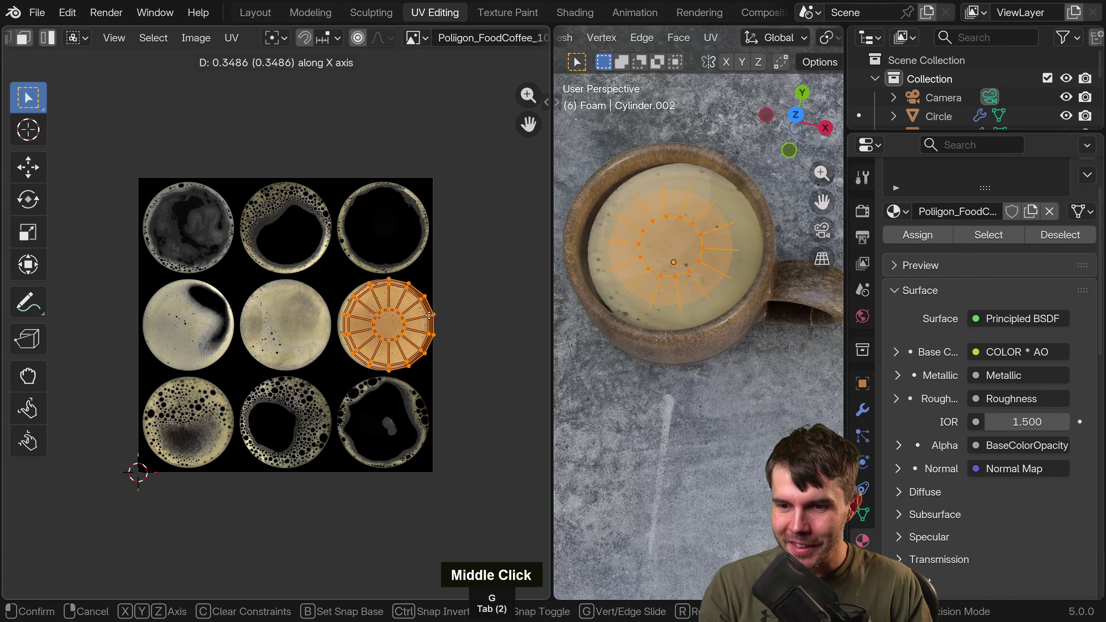
pyautogui.click(424, 315)
pyautogui.press('Tab')
pyautogui.scroll(2, 669, 269)
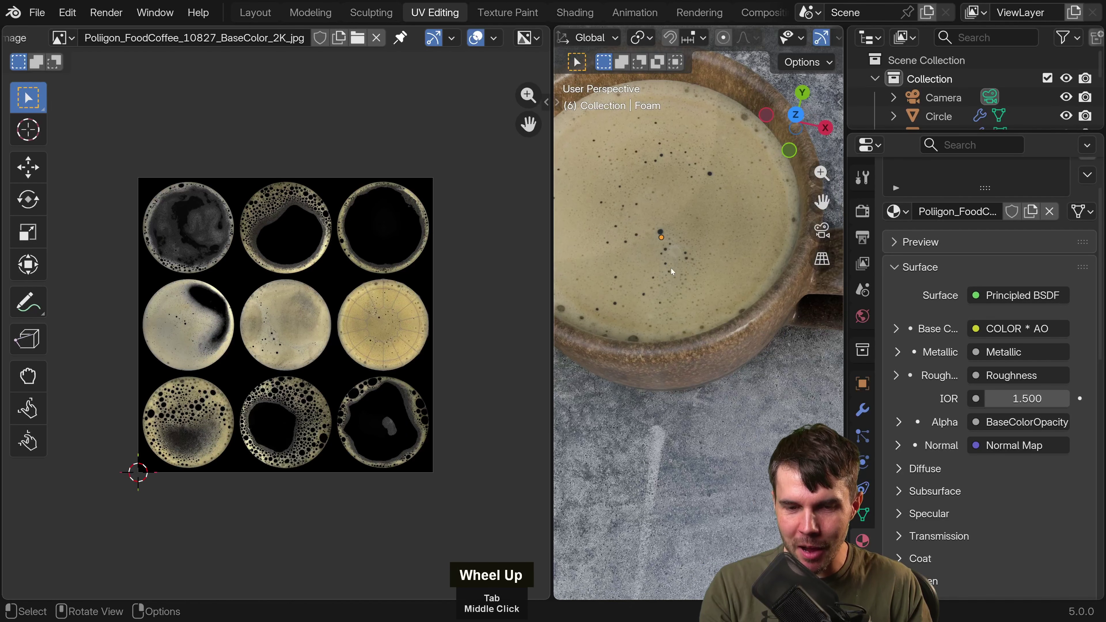
pyautogui.keyDown('shift'); pyautogui.moveTo(669, 269); pyautogui.dragTo(696, 287, button='middle'); pyautogui.keyUp('shift')
pyautogui.scroll(-1, 696, 287)
# Move the Foam's UVs diagonally onto the atlas's bottom-centre bubble ring.
pyautogui.press('Tab')
pyautogui.press('g')
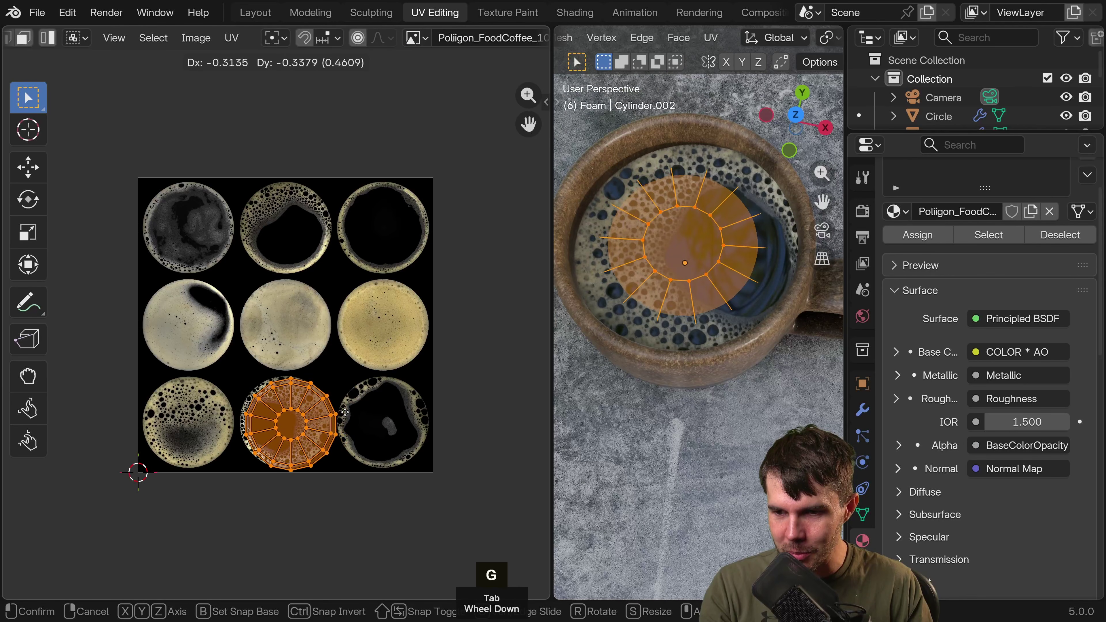
pyautogui.click(338, 409)
pyautogui.scroll(3, 339, 413)
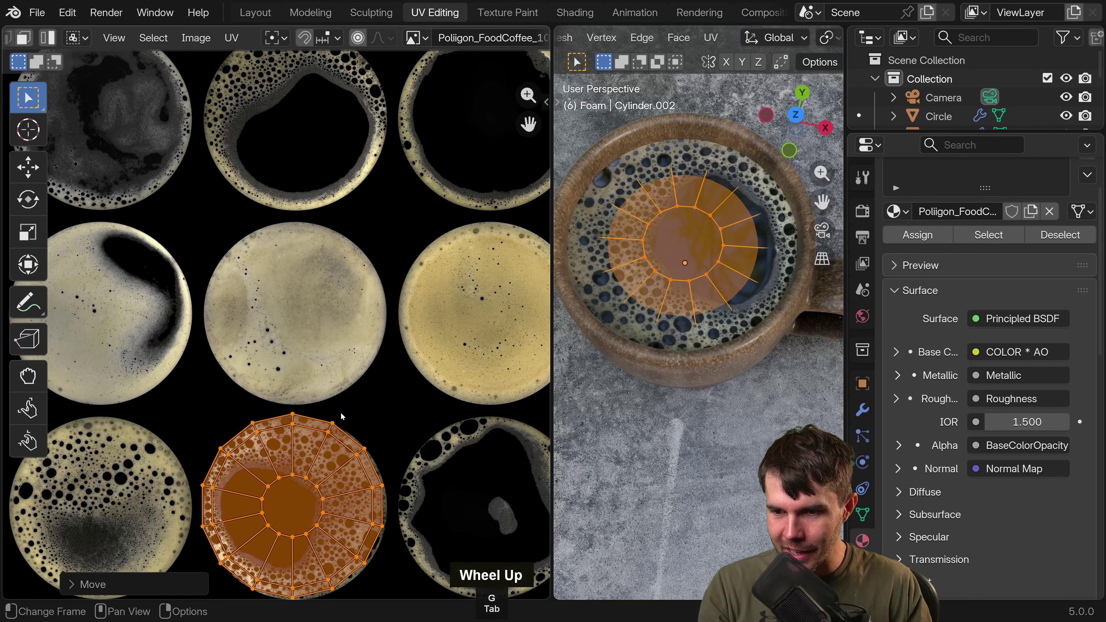
pyautogui.moveTo(339, 413); pyautogui.dragTo(339, 260, button='middle')
pyautogui.scroll(2, 324, 322)
# Adjust the Foam's UVs to fit the bottom-centre bubble ring, leave Edit Mode and check the mug.
pyautogui.press('g')
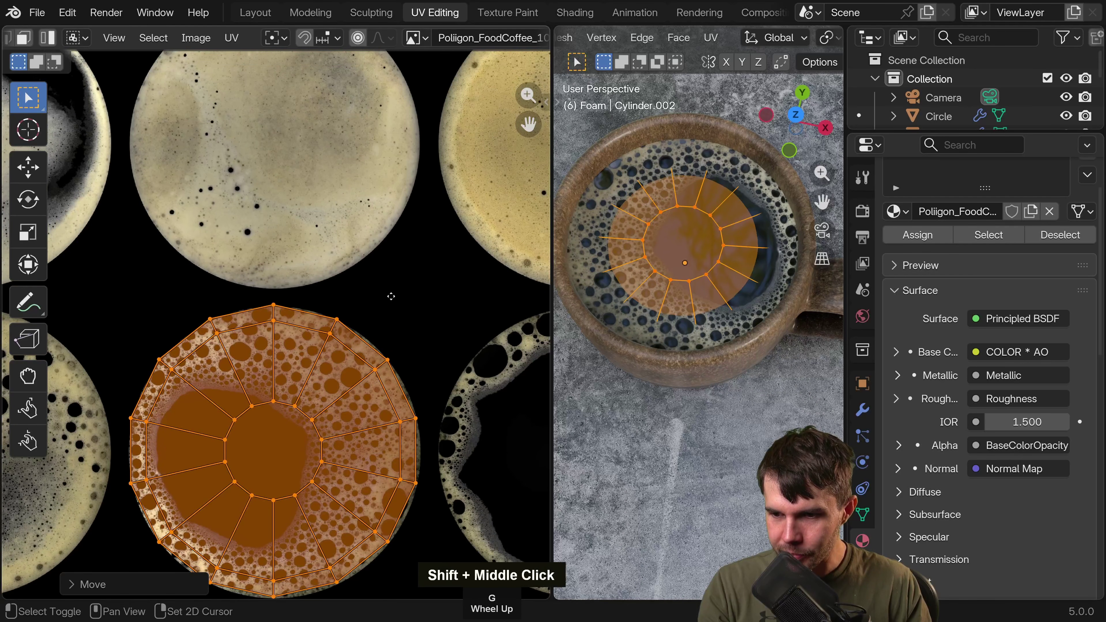
pyautogui.press('s')
pyautogui.press('Tab')
pyautogui.scroll(-3, 741, 259)
pyautogui.moveTo(740, 259); pyautogui.dragTo(718, 283, button='middle')
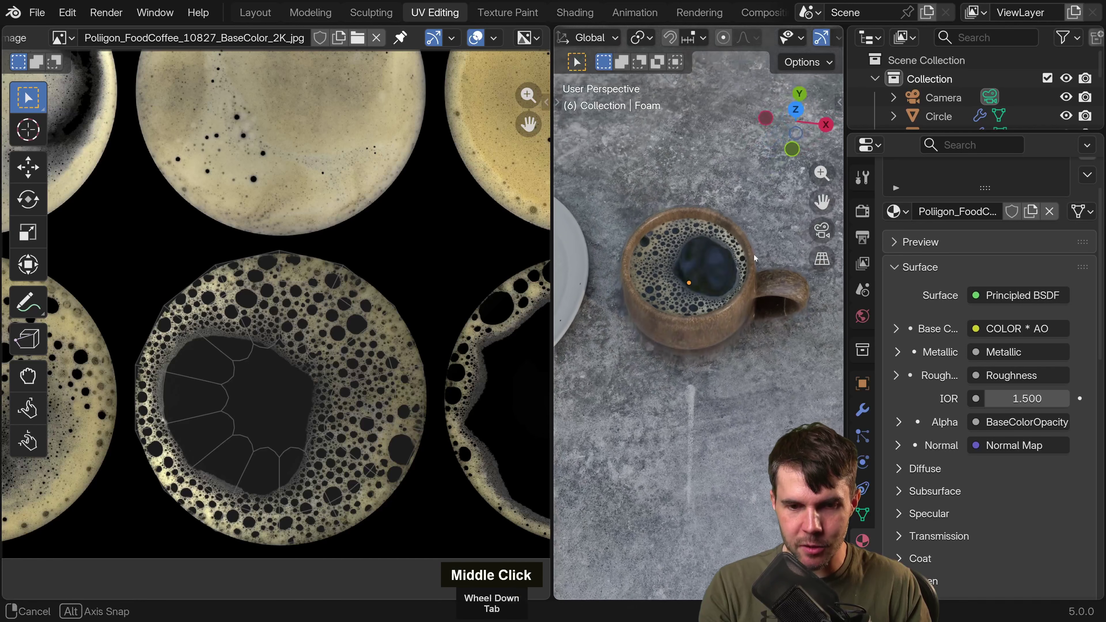
pyautogui.scroll(2, 719, 284)
pyautogui.scroll(-2, 360, 400)
pyautogui.scroll(-3, 360, 400)
# Move the Foam's UVs along negative X onto the bottom-left bubbly circle and check the foam in the mug.
pyautogui.press('Tab')
pyautogui.press('g')
pyautogui.middleClick(313, 398)
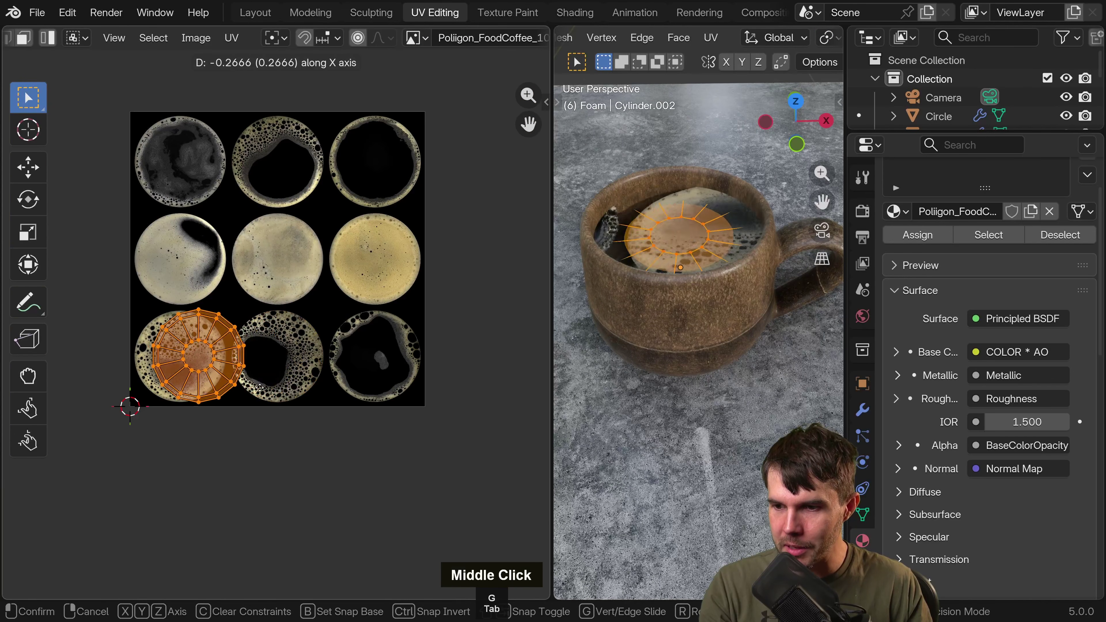
pyautogui.click(263, 397)
pyautogui.press('Tab')
pyautogui.keyDown('shift'); pyautogui.click(706, 262); pyautogui.keyUp('shift')
pyautogui.keyDown('shift'); pyautogui.scroll(1, 187, 299); pyautogui.keyUp('shift')
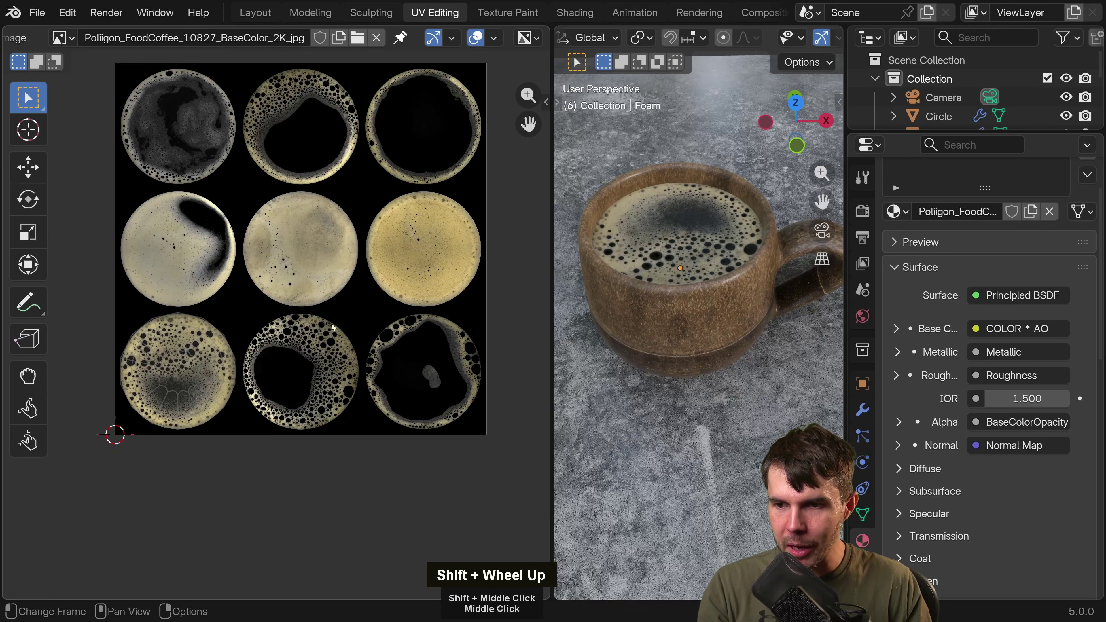
# Move the Foam's UVs onto the top-left dark coffee circle, fine-tune their fit over it and leave Edit Mode.
pyautogui.press('Tab')
pyautogui.press('g')
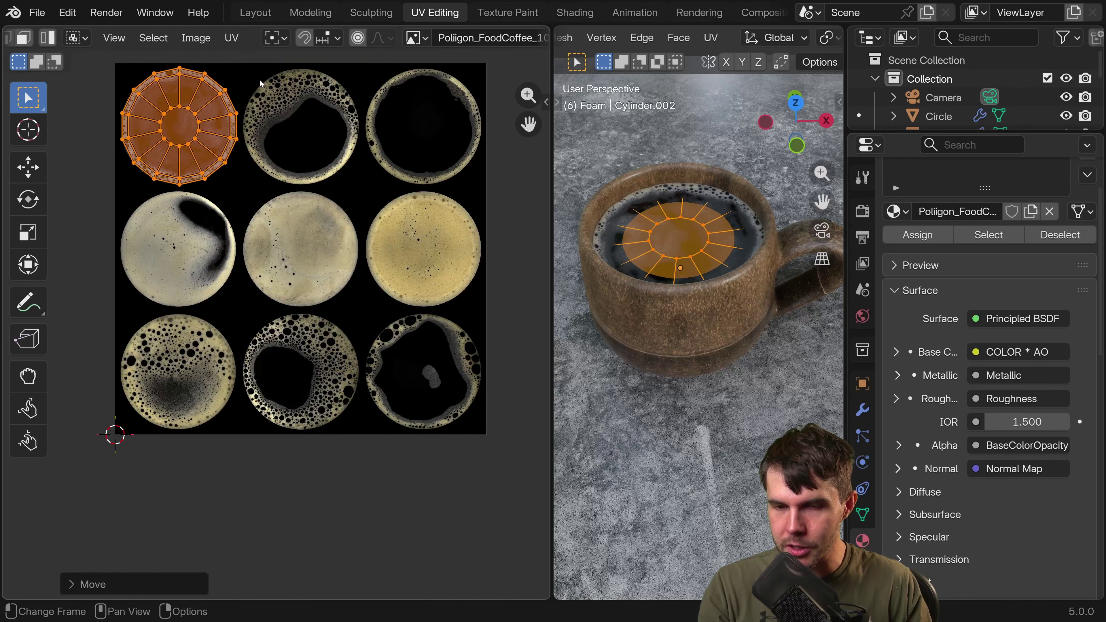
pyautogui.keyDown('shift'); pyautogui.moveTo(260, 83); pyautogui.dragTo(311, 159, button='middle'); pyautogui.keyUp('shift')
pyautogui.scroll(6, 402, 298)
pyautogui.keyDown('shift'); pyautogui.moveTo(358, 225); pyautogui.dragTo(349, 262, button='middle'); pyautogui.keyUp('shift')
pyautogui.scroll(-2, 406, 322)
pyautogui.press('g')
pyautogui.click(411, 321)
pyautogui.scroll(-4, 414, 324)
pyautogui.press('Tab')
pyautogui.scroll(-2, 697, 271)
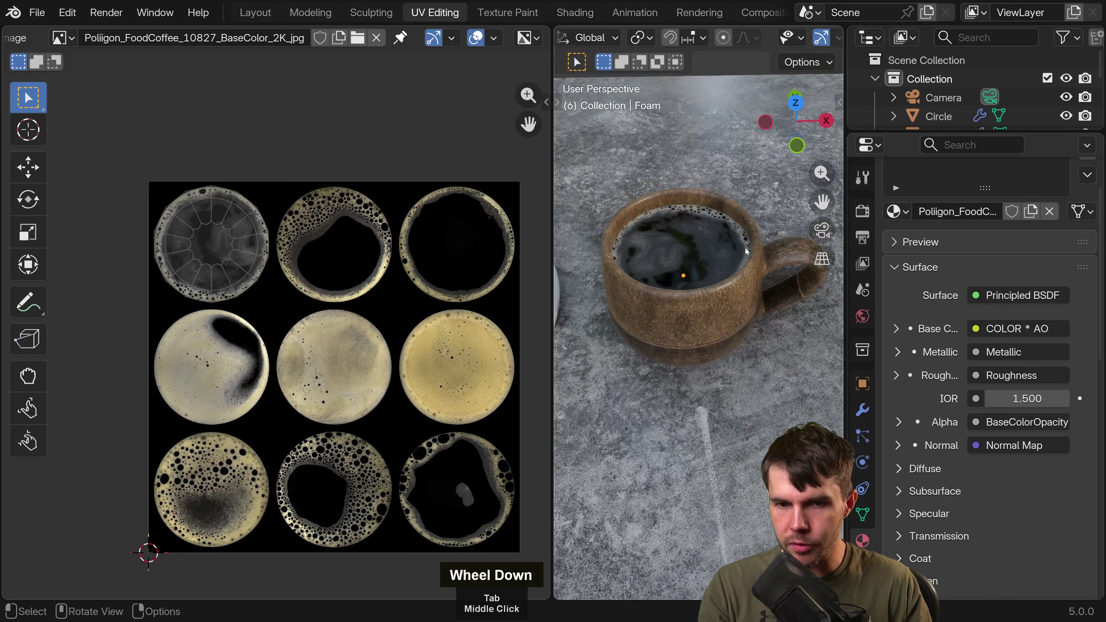
# Switch the 3D viewport to Rendered shading and inspect the coffee surface in the mug from several angles.
pyautogui.moveTo(697, 270); pyautogui.dragTo(728, 52, button='middle')
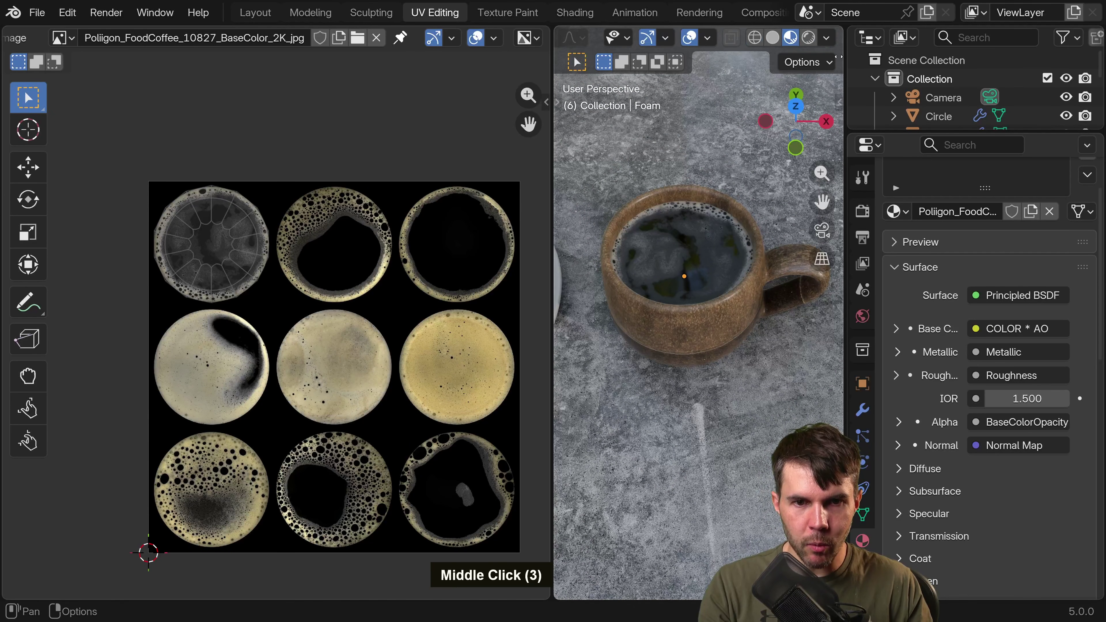
pyautogui.click(809, 38)
pyautogui.scroll(3, 716, 292)
pyautogui.moveTo(716, 292)
pyautogui.mouseDown(button='middle')
pyautogui.moveTo(766, 373)
pyautogui.moveTo(818, 291)
pyautogui.moveTo(805, 130)
pyautogui.mouseUp(button='middle')
pyautogui.moveTo(676, 257); pyautogui.dragTo(582, 220, button='middle')
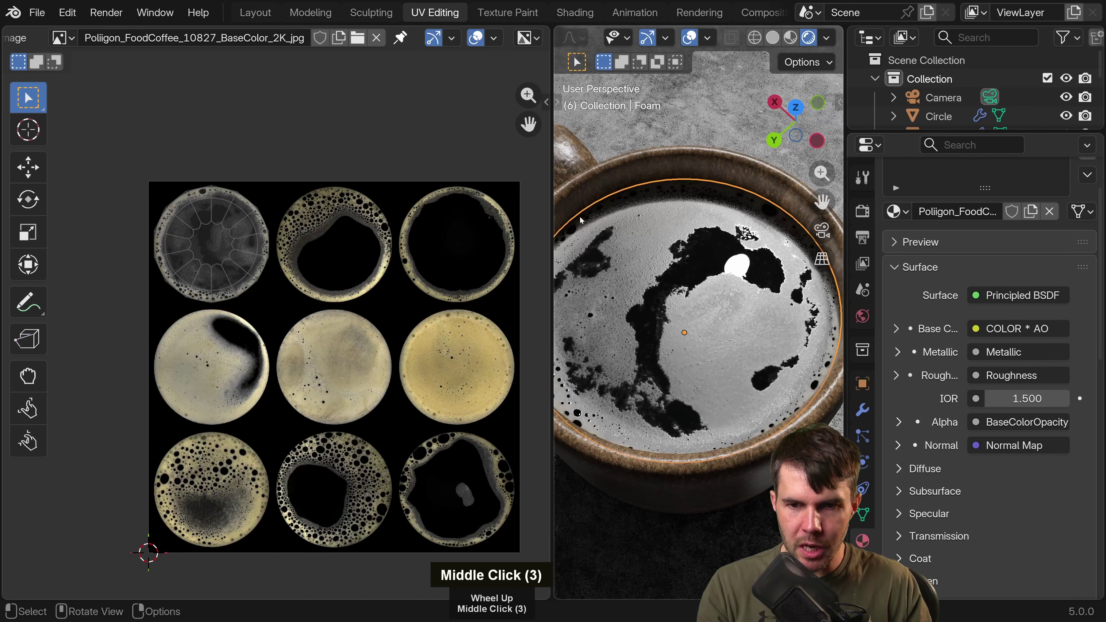
# Open the Shading workspace, set its 3D viewport to Rendered shading and widen the node editor for the Foam's material.
pyautogui.moveTo(528, 209); pyautogui.dragTo(394, 183)
pyautogui.click(579, 21)
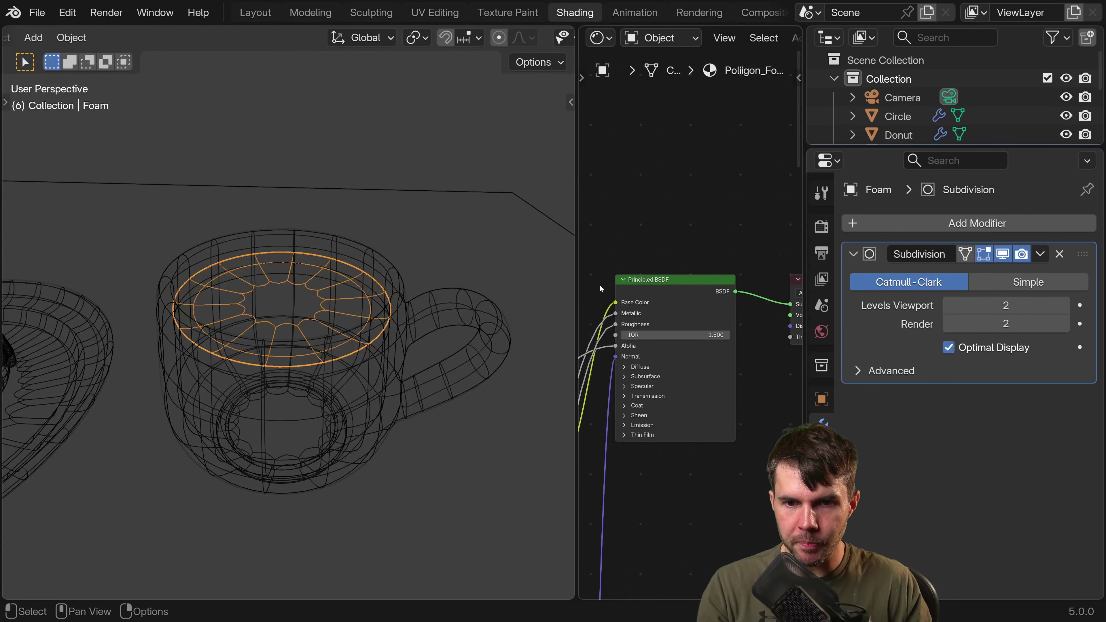
pyautogui.moveTo(645, 301)
pyautogui.mouseDown(button='middle')
pyautogui.moveTo(733, 239)
pyautogui.moveTo(800, 165)
pyautogui.mouseUp(button='middle')
pyautogui.press('z')
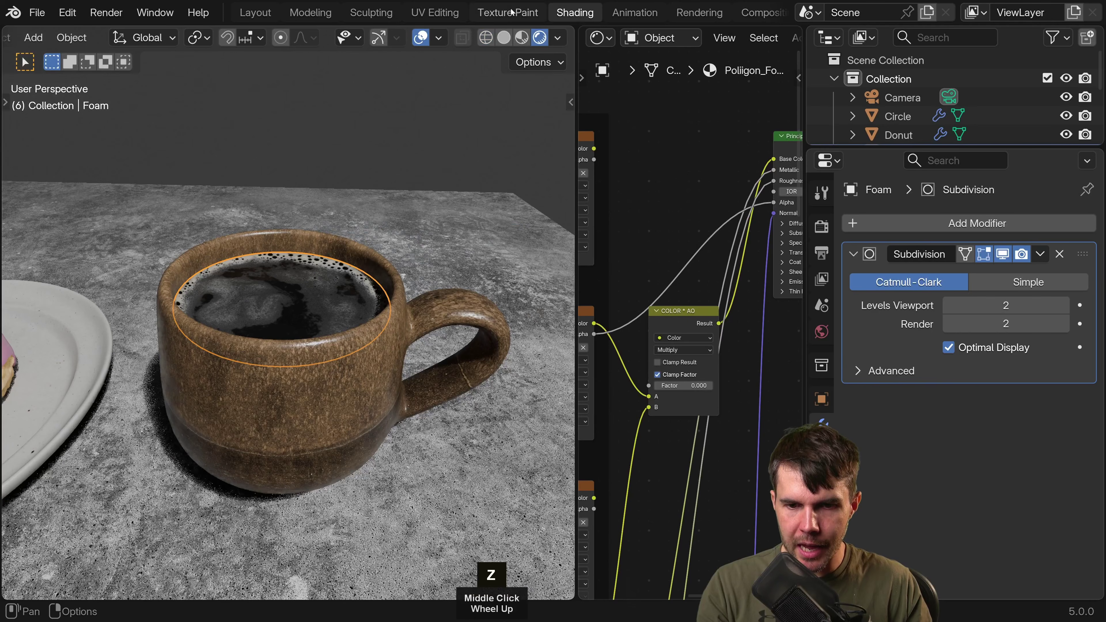
pyautogui.scroll(-3, 702, 249)
pyautogui.moveTo(576, 278); pyautogui.dragTo(488, 278)
pyautogui.scroll(2, 269, 314)
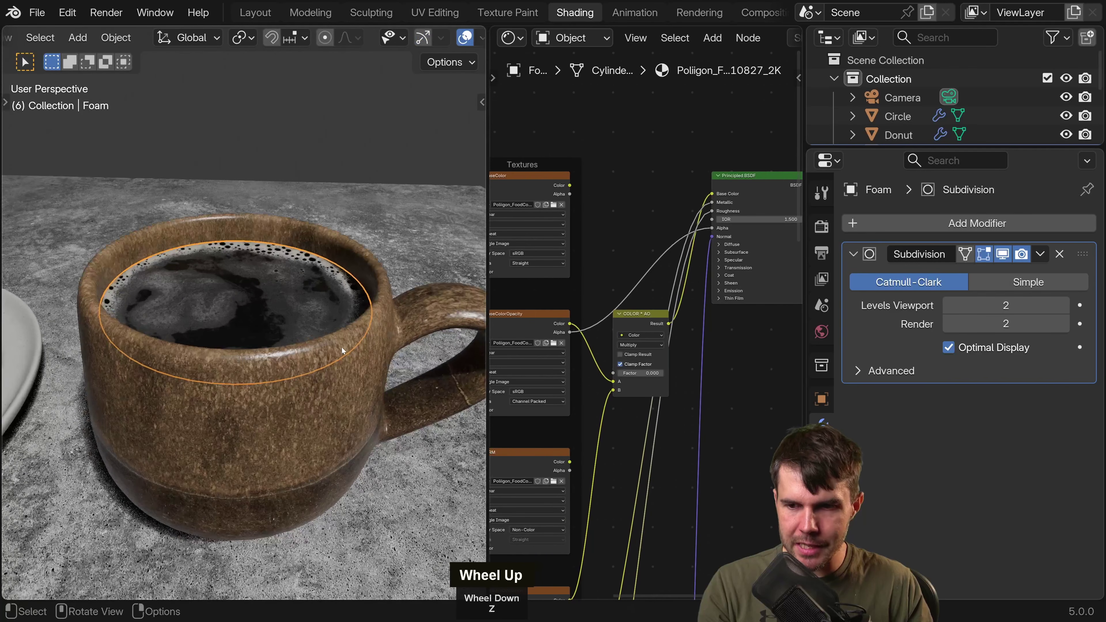
# Disconnect the BaseColorOpacity texture's alpha from the Principled BSDF's Alpha input and check the coffee surface in the mug.
pyautogui.moveTo(270, 314); pyautogui.dragTo(270, 244, button='middle')
pyautogui.scroll(3, 261, 348)
pyautogui.scroll(1, 732, 270)
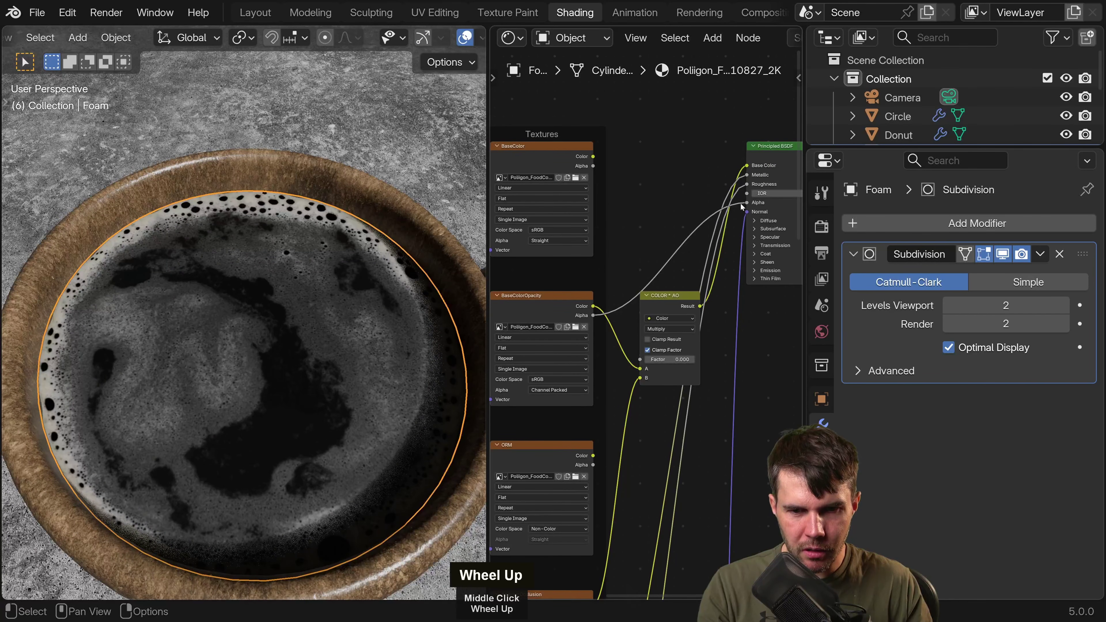
pyautogui.scroll(2, 623, 316)
pyautogui.moveTo(582, 315); pyautogui.dragTo(651, 268, button='middle')
pyautogui.scroll(4, 651, 268)
pyautogui.moveTo(292, 397); pyautogui.dragTo(298, 456, button='middle')
pyautogui.scroll(-2, 678, 171)
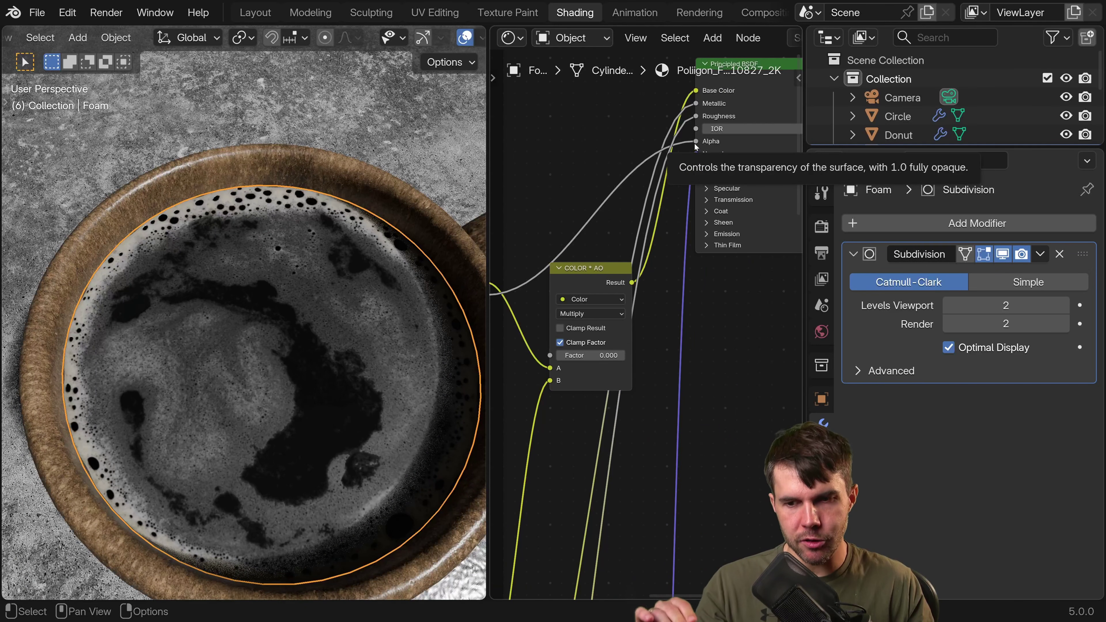
pyautogui.moveTo(696, 142); pyautogui.dragTo(585, 159)
pyautogui.moveTo(327, 340); pyautogui.dragTo(401, 267, button='middle')
pyautogui.moveTo(401, 266); pyautogui.dragTo(194, 275, button='middle')
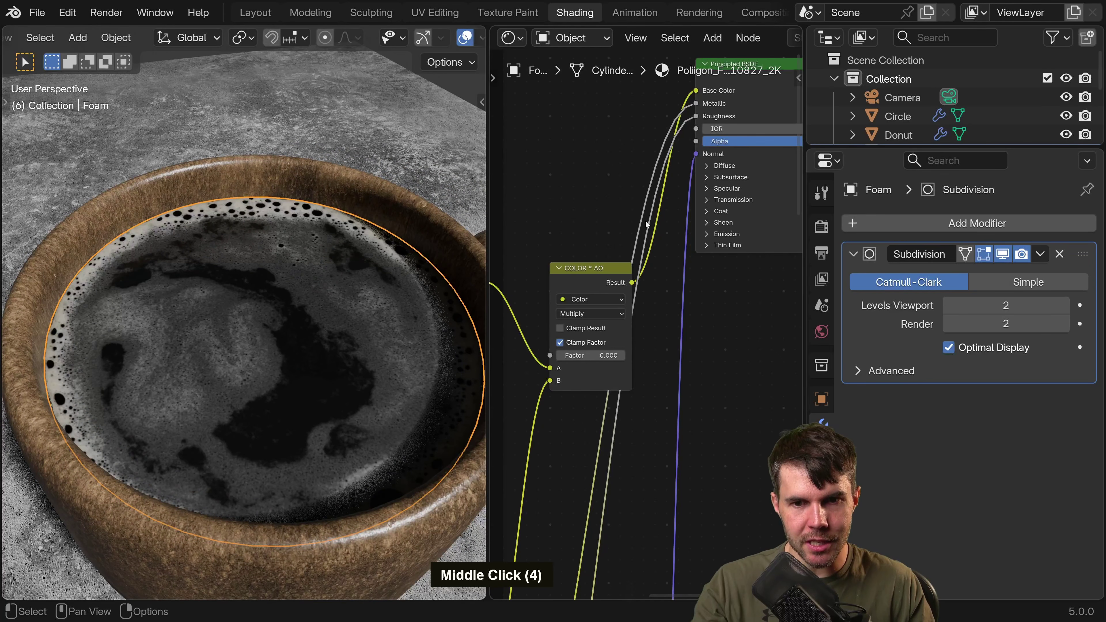
# Disconnect the texture link from the Principled BSDF's Metallic input in the Foam's material.
pyautogui.moveTo(709, 160); pyautogui.dragTo(644, 151, button='middle')
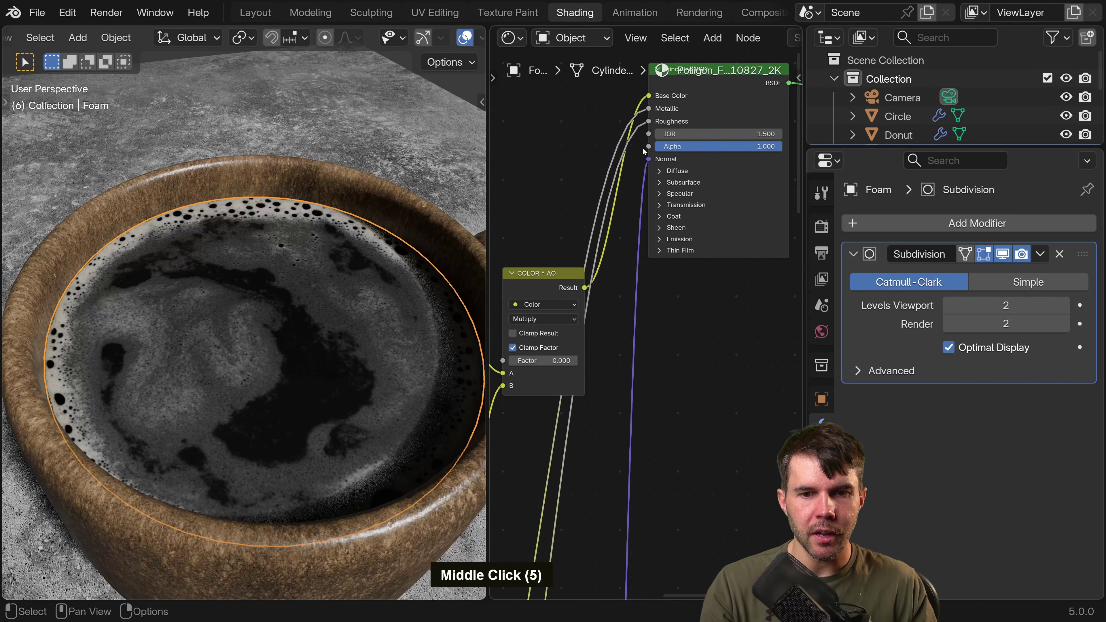
pyautogui.scroll(-1, 609, 252)
pyautogui.scroll(1, 651, 111)
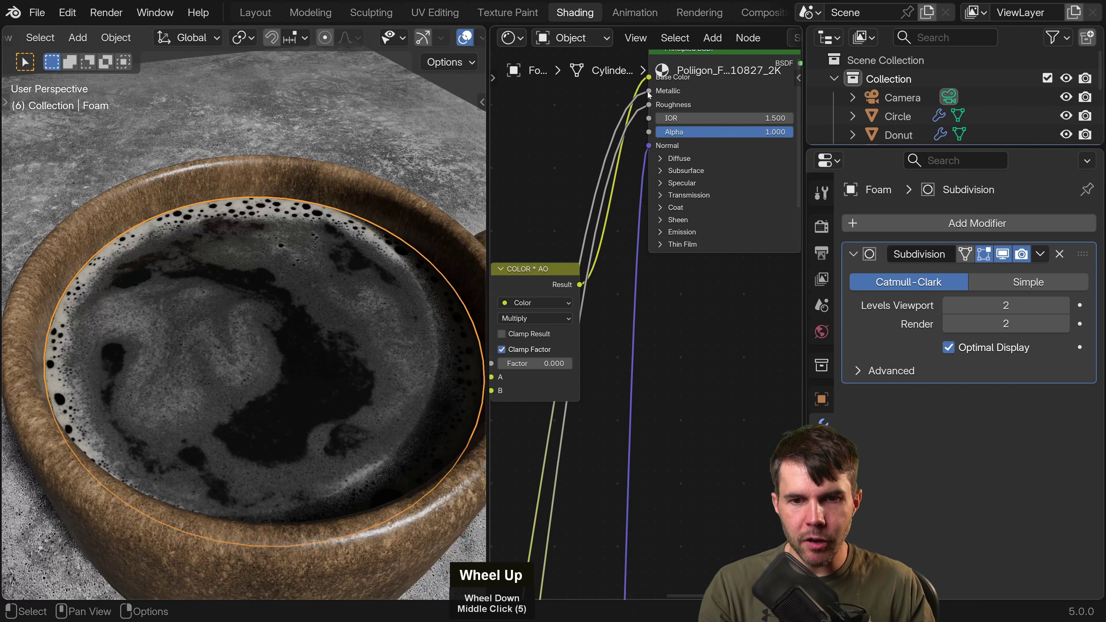
pyautogui.moveTo(649, 95); pyautogui.dragTo(650, 128, button='middle')
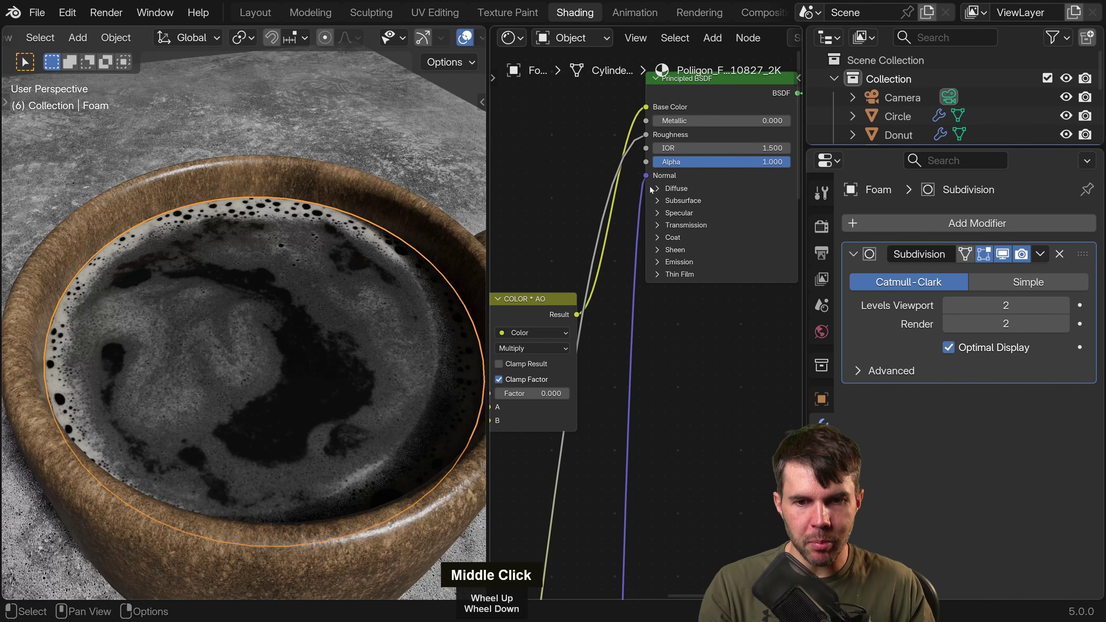
# Dissolve the COLOR * AO multiply node so the BaseColorOpacity color feeds the Principled BSDF's Base Color directly.
pyautogui.scroll(-6, 651, 190)
pyautogui.moveTo(363, 339); pyautogui.dragTo(300, 306, button='middle')
pyautogui.moveTo(715, 217); pyautogui.dragTo(625, 273, button='middle')
pyautogui.scroll(1, 626, 270)
pyautogui.moveTo(629, 212); pyautogui.dragTo(629, 189)
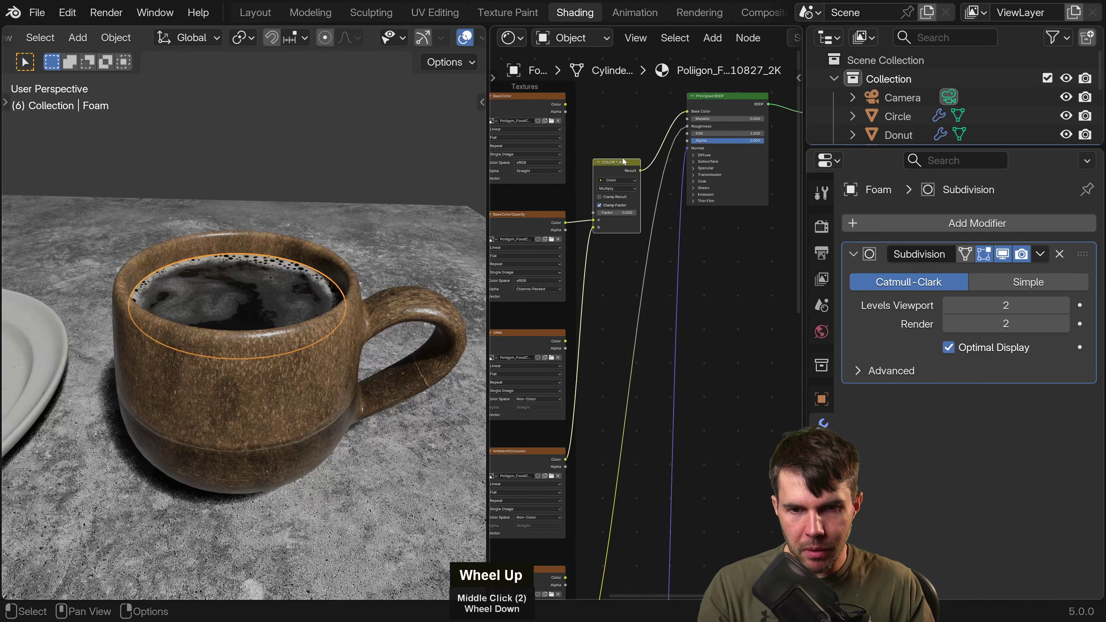
pyautogui.hotkey('ctrl', 'x')
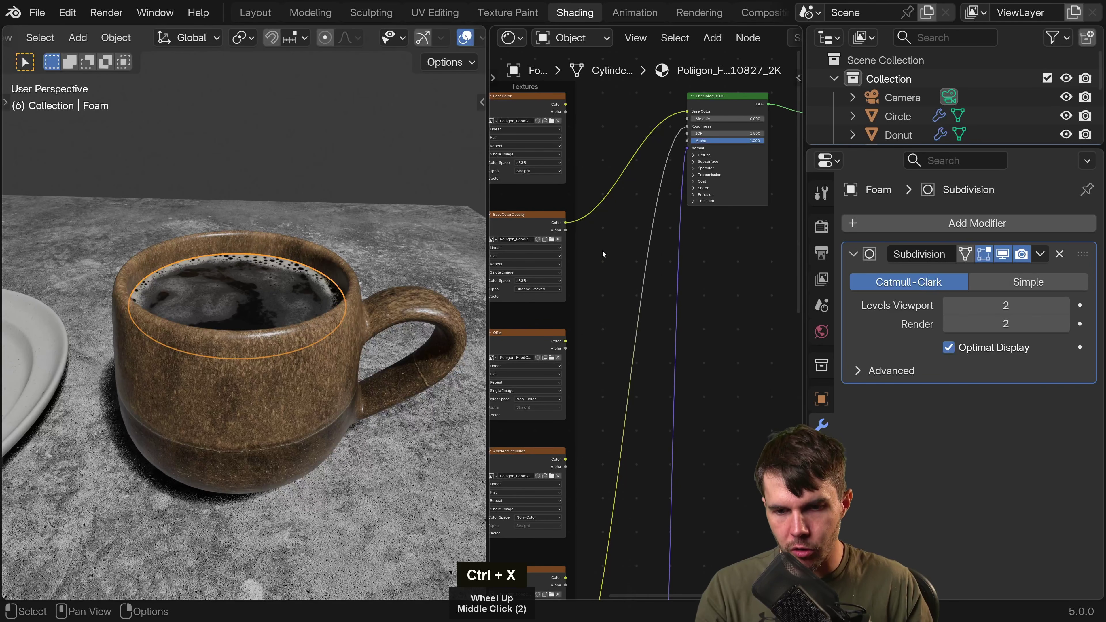
pyautogui.moveTo(604, 254); pyautogui.dragTo(636, 256, button='middle')
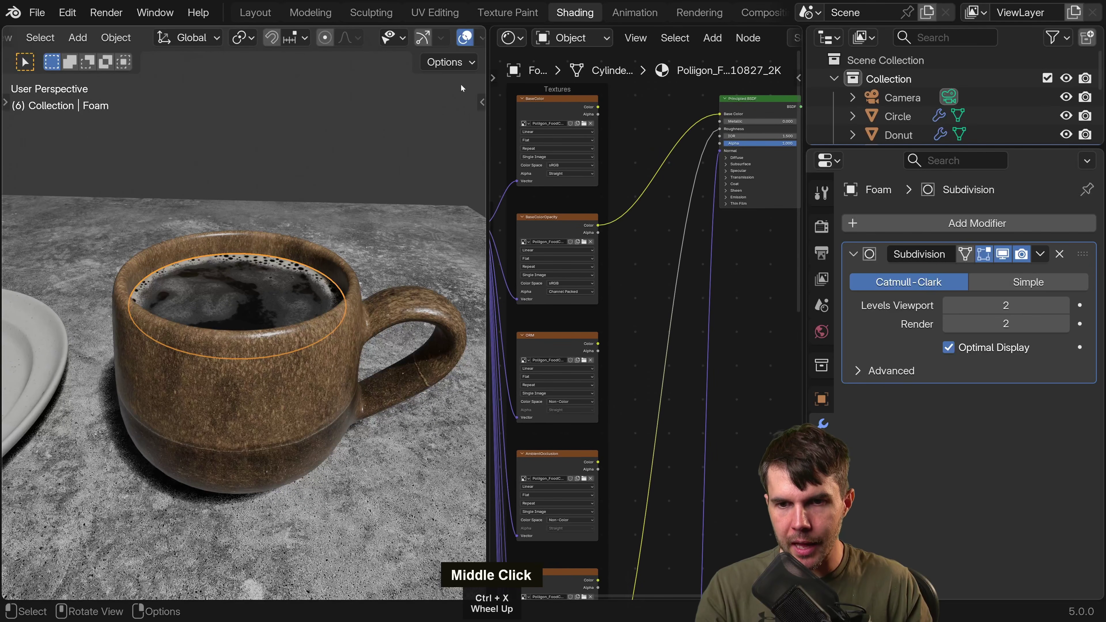
# Select the mug in the Layout workspace and examine its UV layout in the UV Editing workspace.
pyautogui.click(262, 17)
pyautogui.moveTo(318, 212); pyautogui.dragTo(320, 187, button='middle')
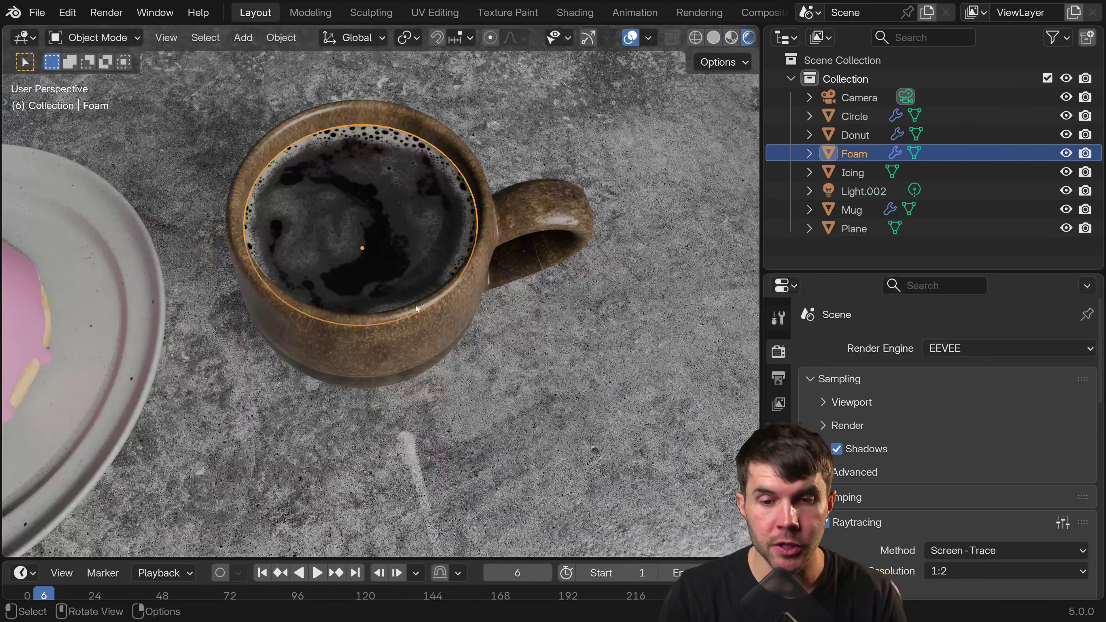
pyautogui.click(446, 331)
pyautogui.moveTo(446, 332); pyautogui.dragTo(412, 210, button='middle')
pyautogui.click(445, 12)
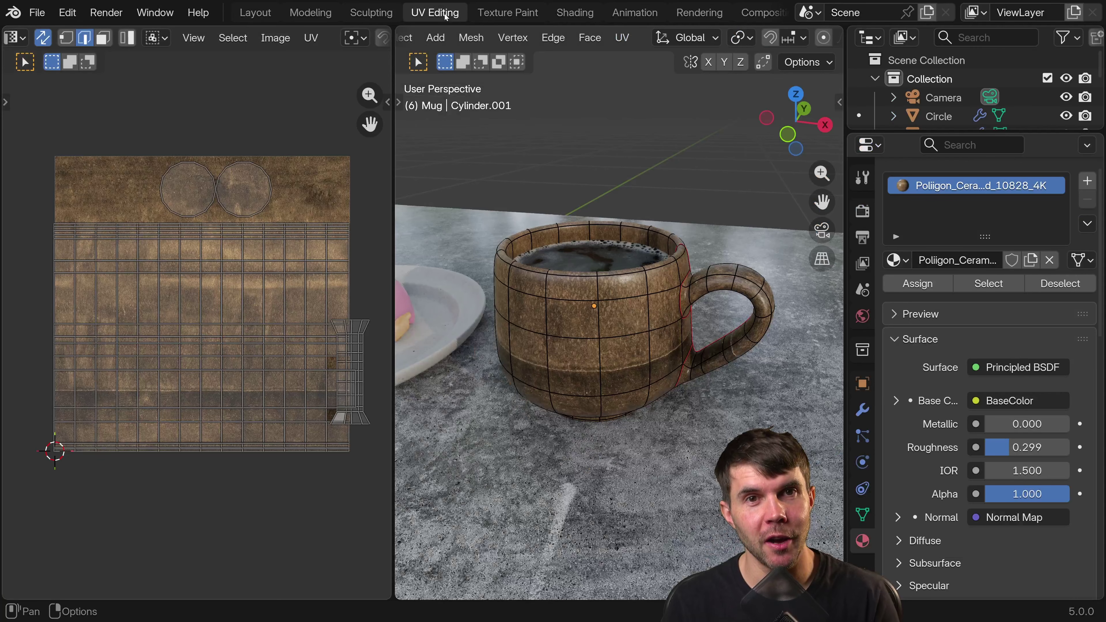
pyautogui.moveTo(613, 295); pyautogui.dragTo(629, 309, button='middle')
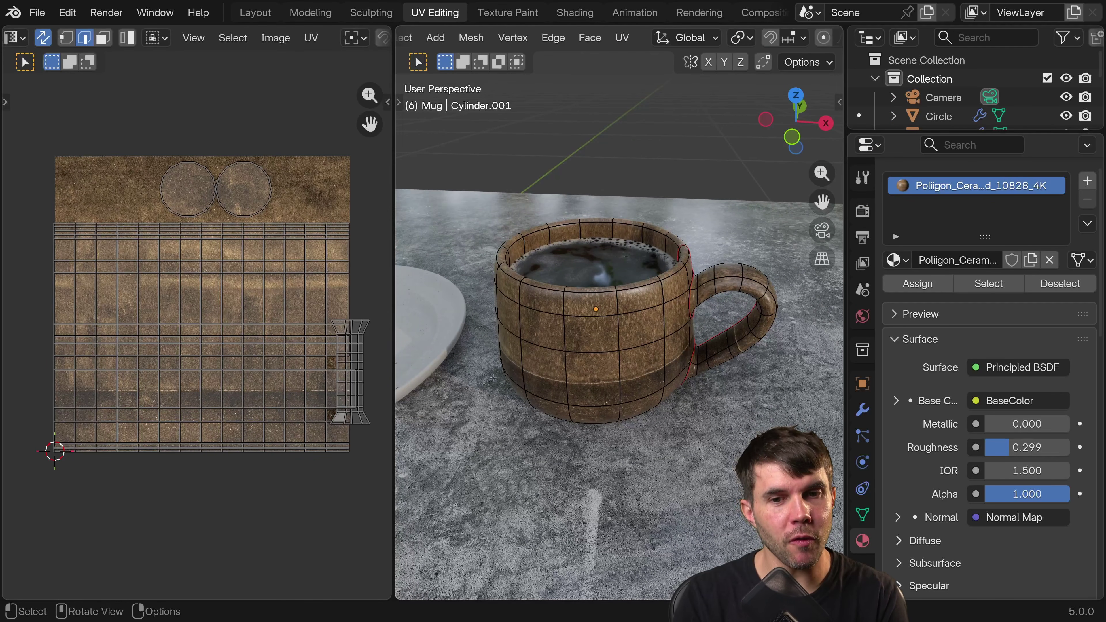
# Mark the selected edges beside the sci-fi crate's latches as seams and view the crate alongside its UV map.
pyautogui.scroll(2, 567, 382)
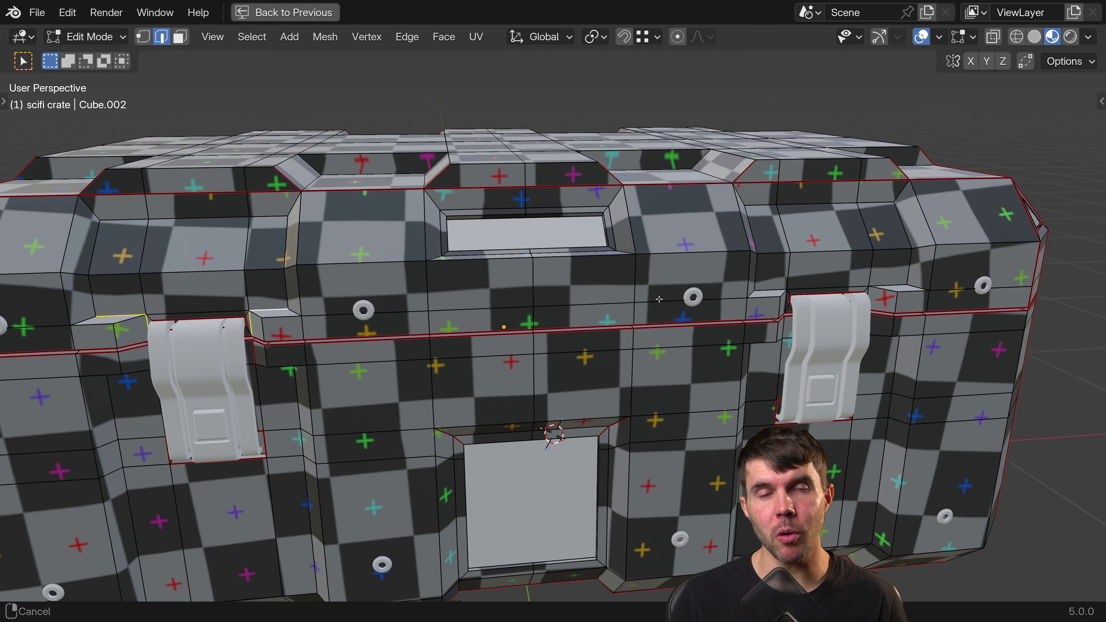
pyautogui.scroll(3, 493, 273)
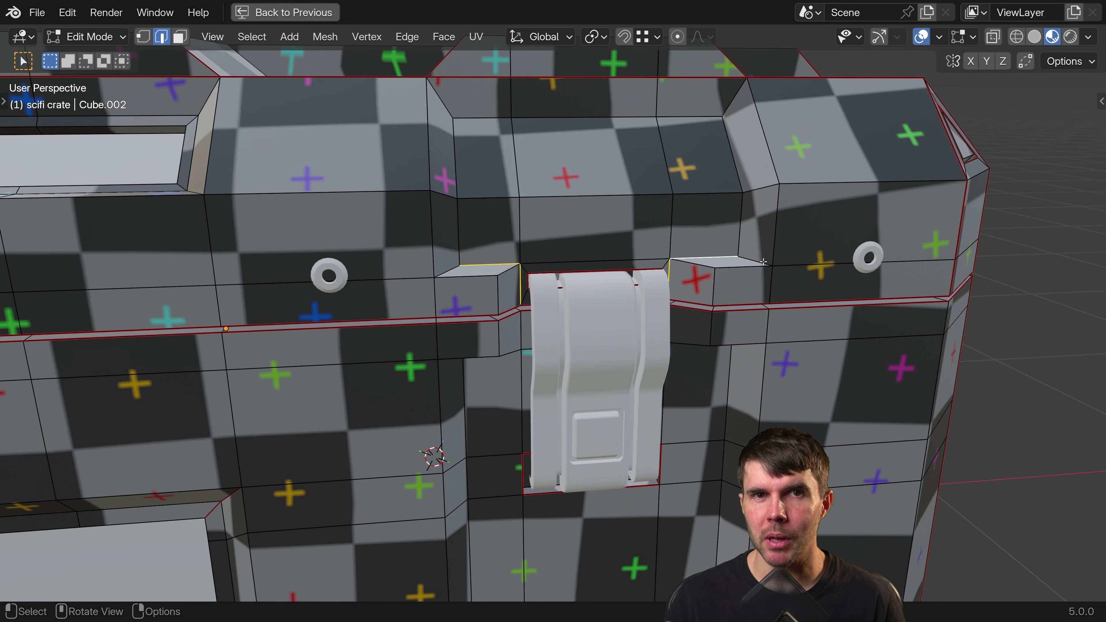
pyautogui.hotkey('ctrl', 'e')
pyautogui.click(711, 348)
pyautogui.hotkey('ctrl', 'space')
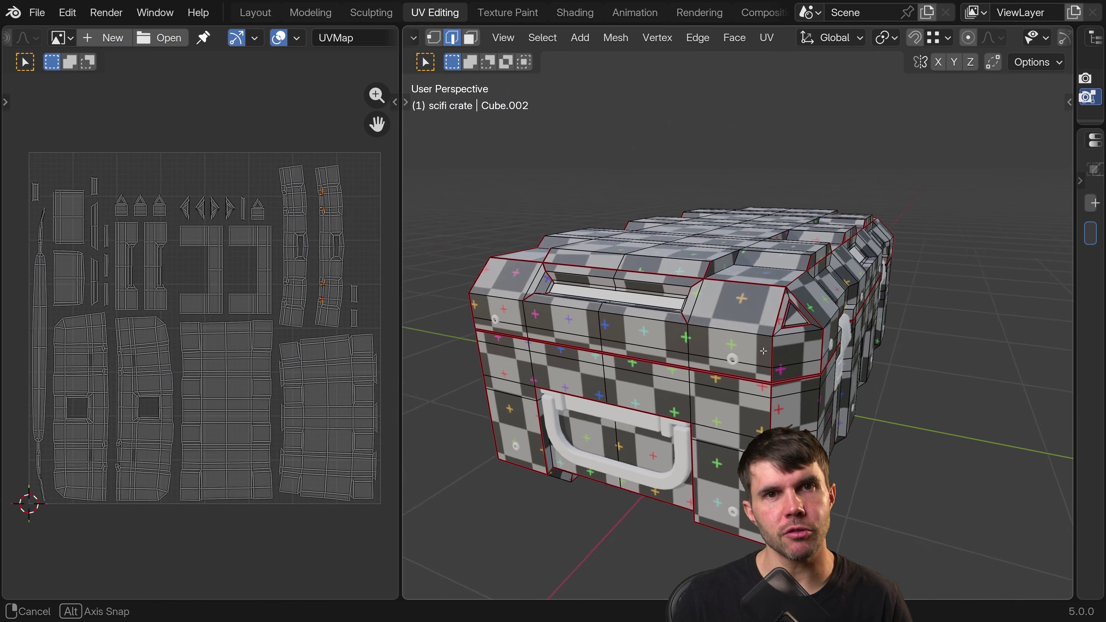
pyautogui.moveTo(764, 351); pyautogui.dragTo(1067, 354, button='middle')
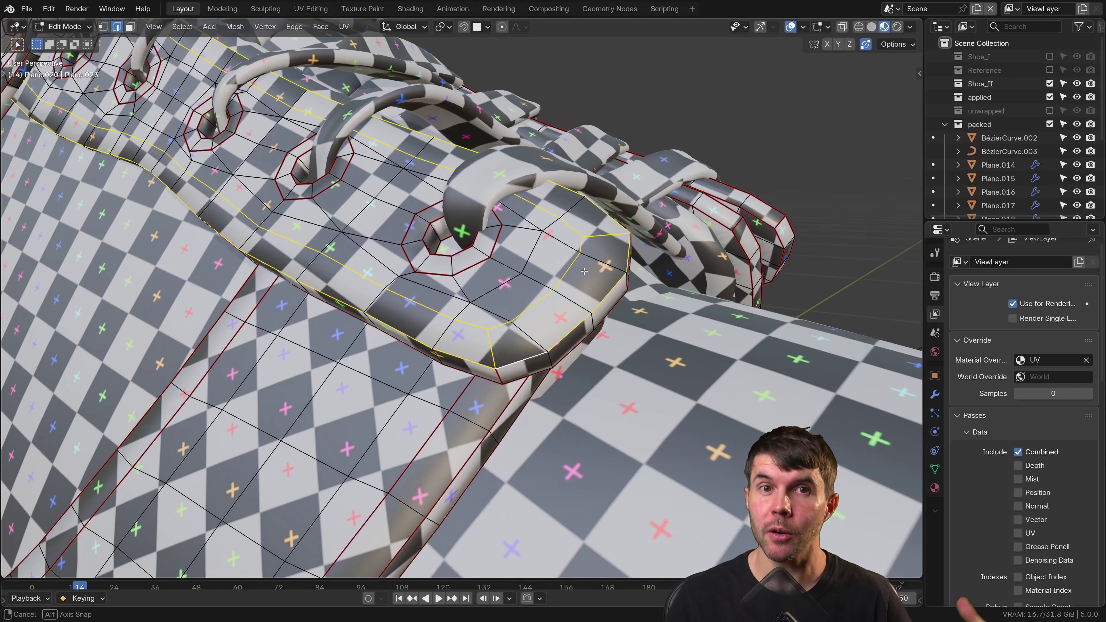
# Mark the selected edge loops on the shoe's lace panel as seams and view the whole shoe.
pyautogui.press('u')
pyautogui.click(562, 259)
pyautogui.scroll(-5, 579, 349)
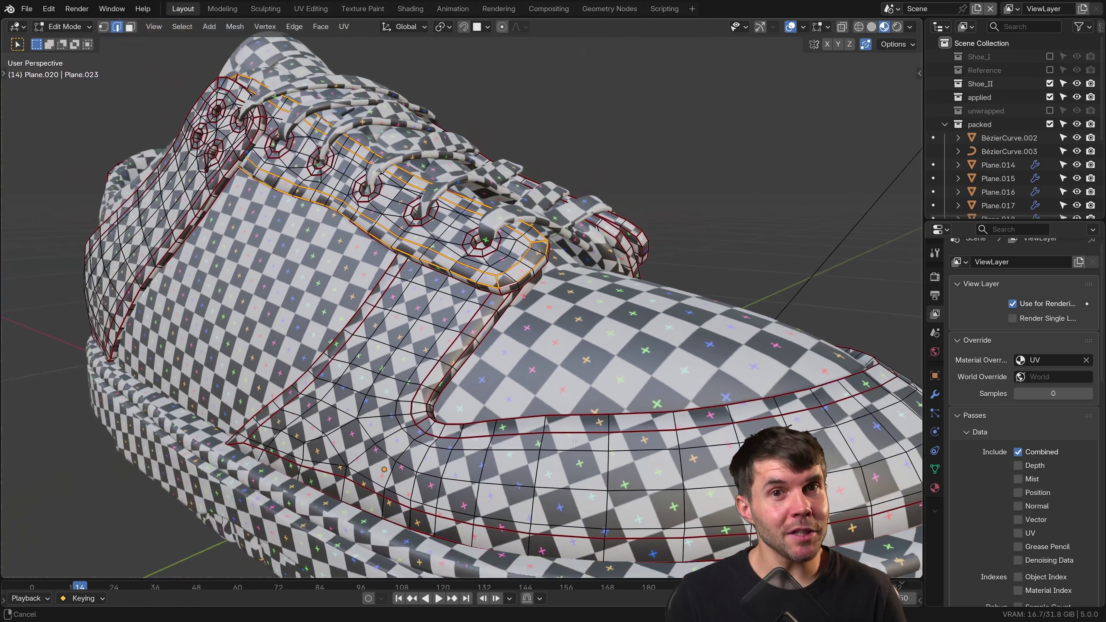
pyautogui.scroll(-5, 575, 442)
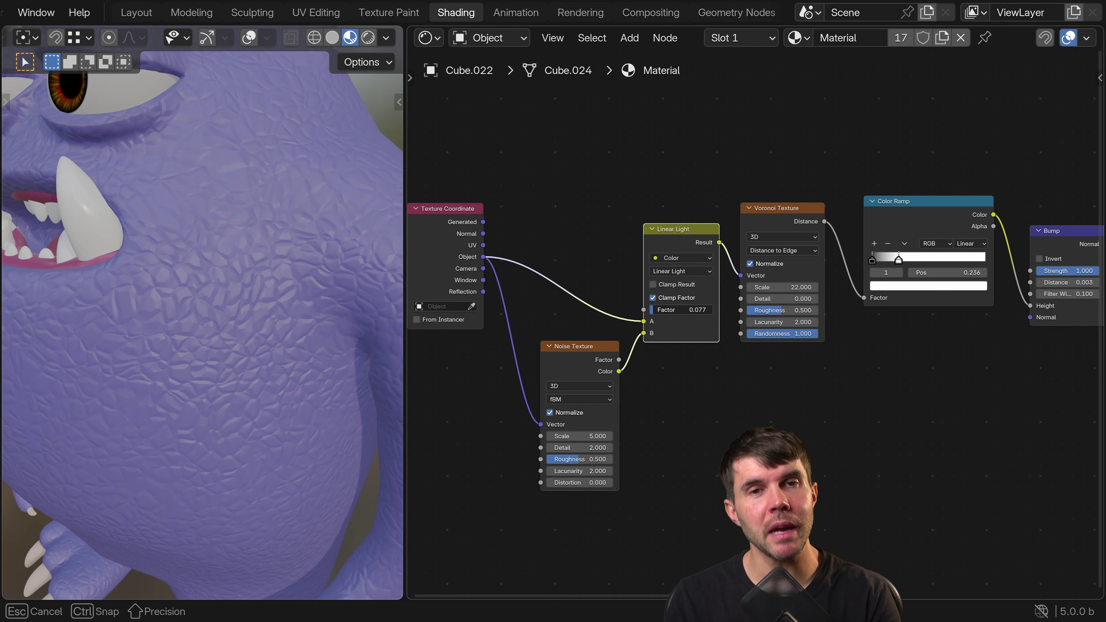